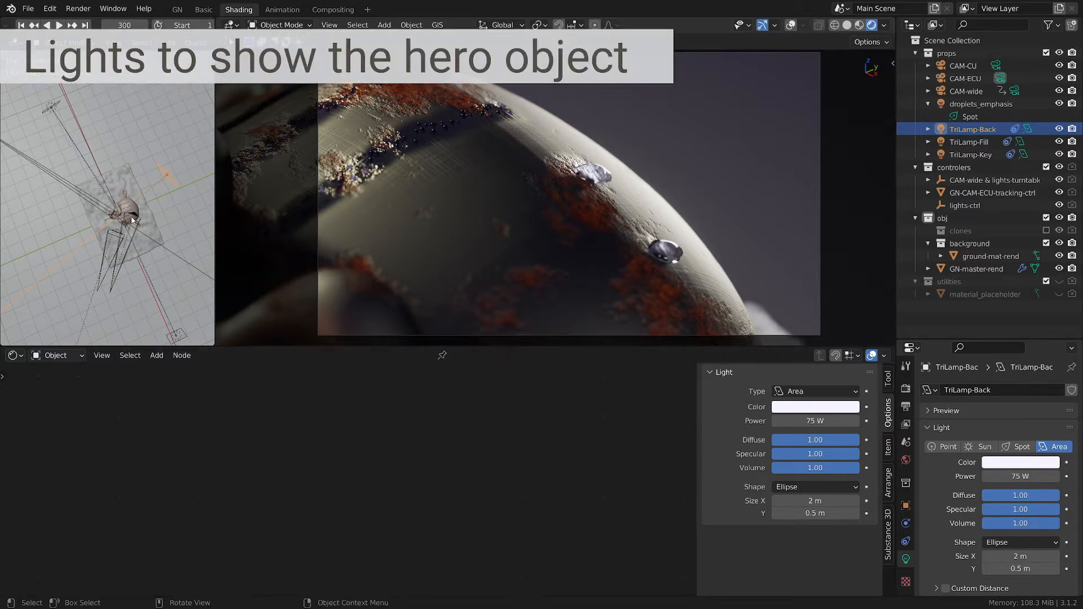
Step: Select the TriLamp-Back, TriLamp-Fill and TriLamp-Key lights together and examine their placement around the monkey head
mouse_move(131, 222)
middle_mouse_down()
mouse_move(151, 163)
mouse_move(125, 204)
middle_mouse_up()
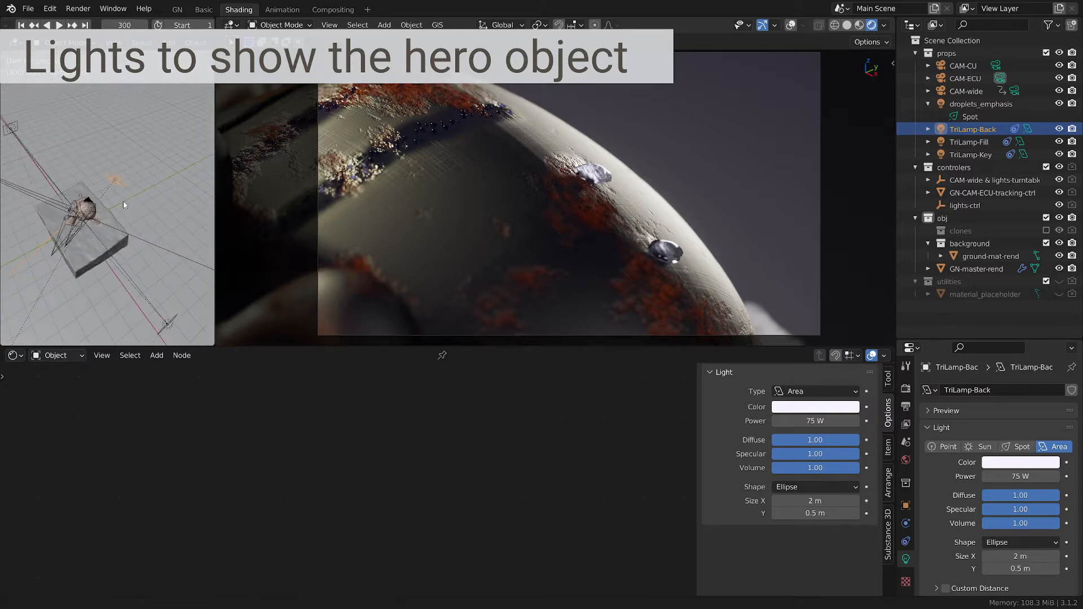
left_click(941, 143, "ctrl")
left_click(941, 156, "ctrl")
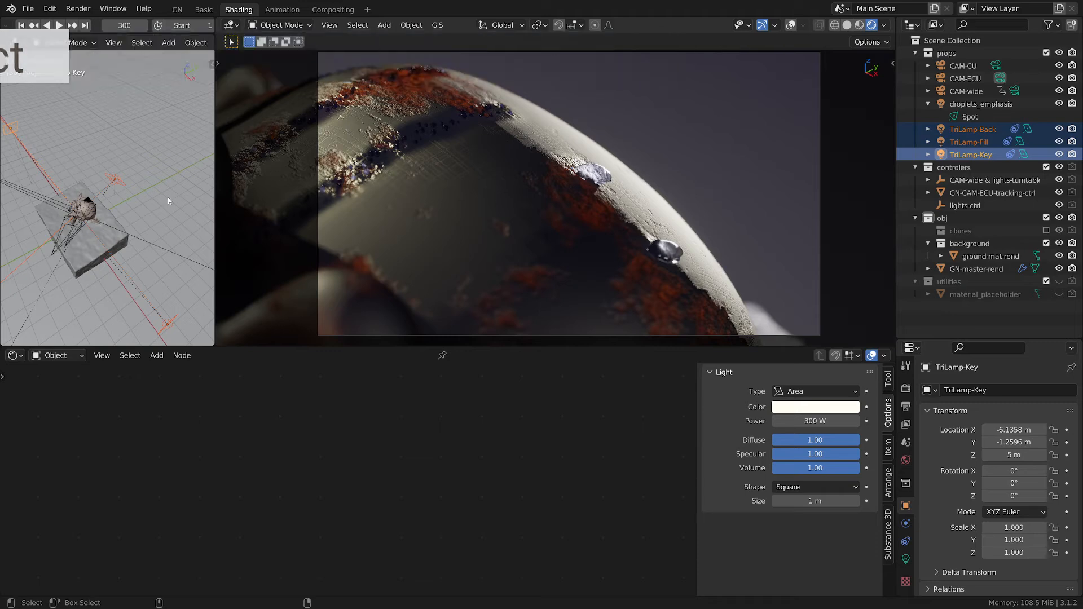
middle_click_drag(167, 197, 143, 194)
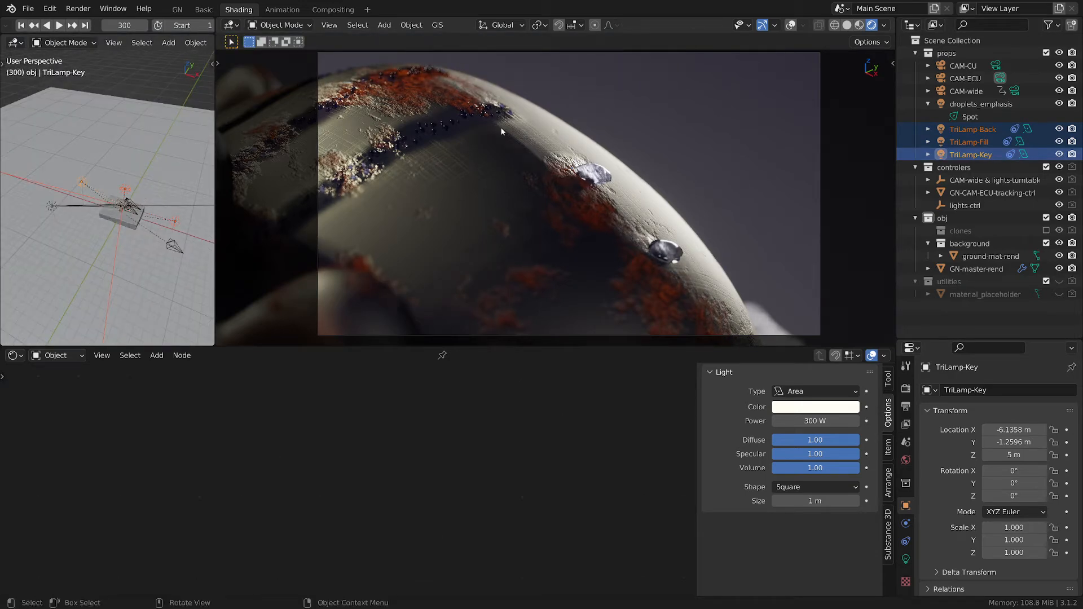
Step: Hide the TriLamp-Back, TriLamp-Key and TriLamp-Fill lights in the viewport
left_click(1059, 129)
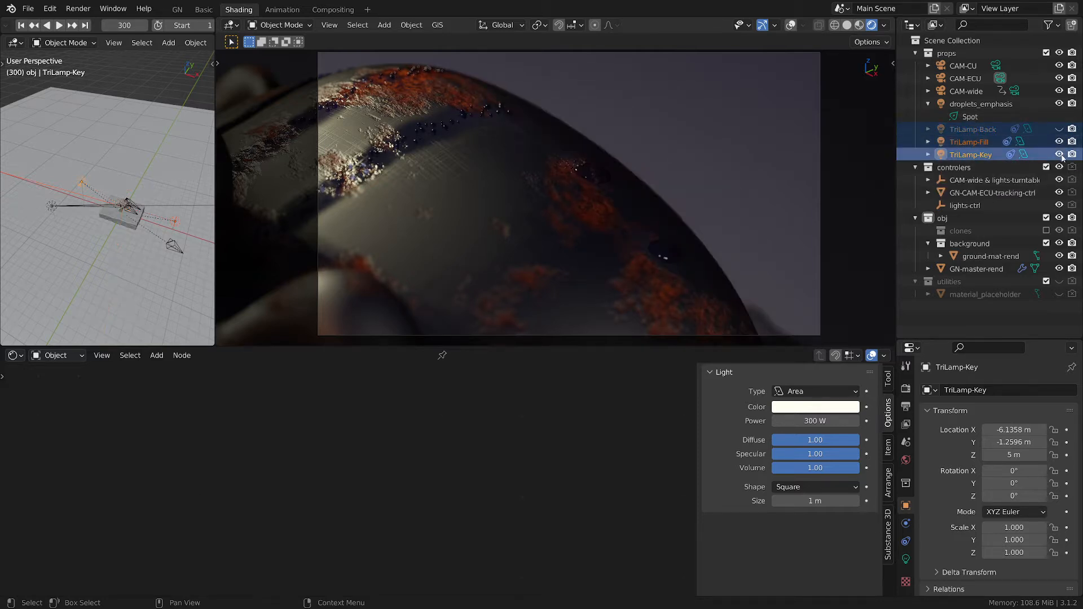
left_click(1059, 154)
left_click(1059, 142)
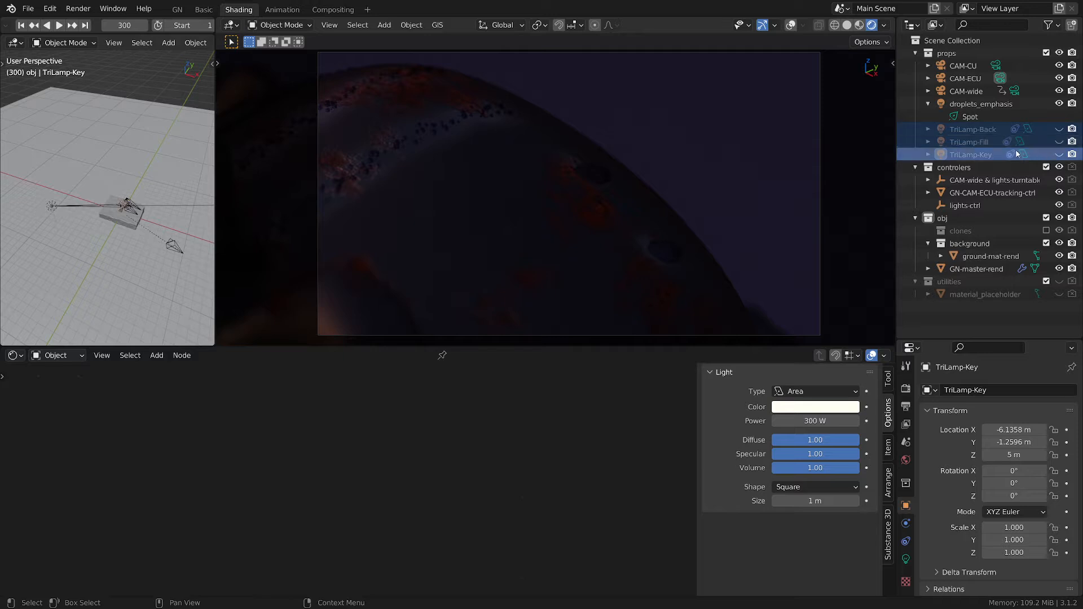
Step: Unhide TriLamp-Fill, TriLamp-Key and TriLamp-Back one at a time, toggling the fill light off and on to compare its effect
left_click(1060, 142)
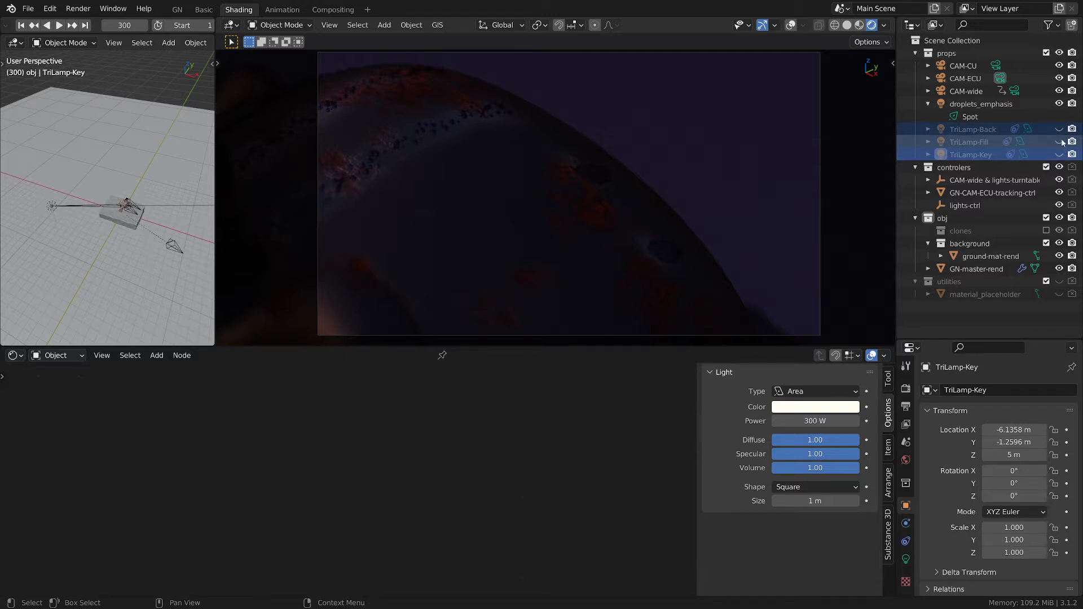
left_click(944, 144)
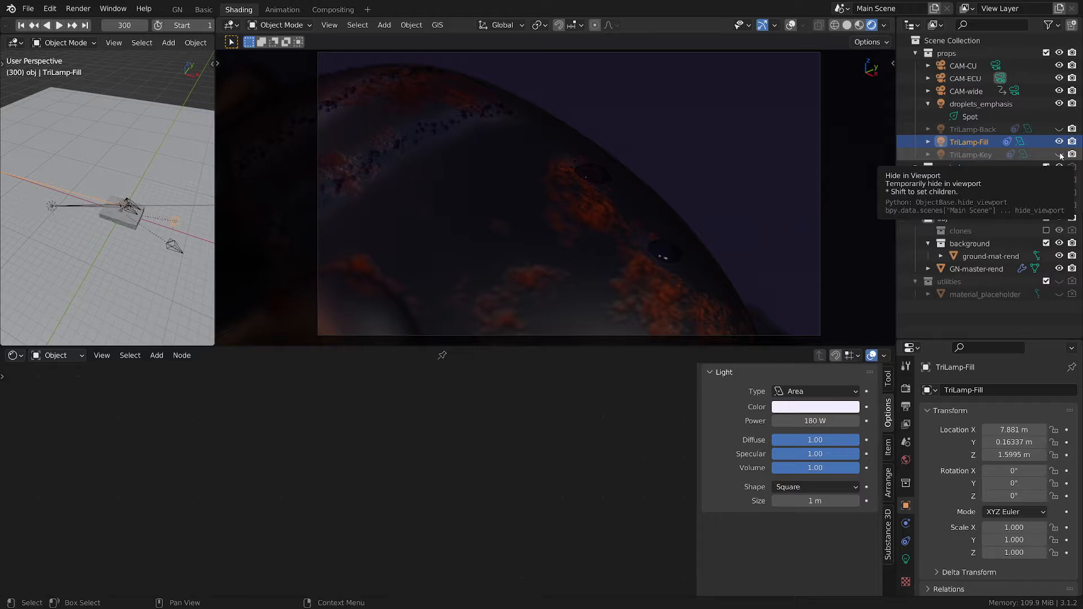
left_click(1059, 155)
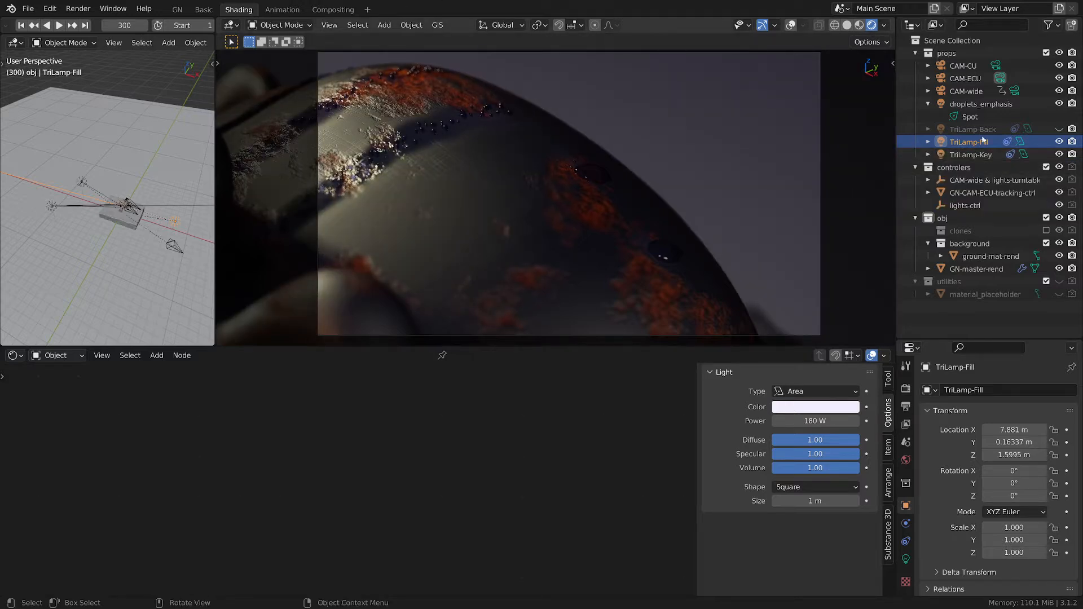
left_click(1060, 142)
left_click(1060, 141)
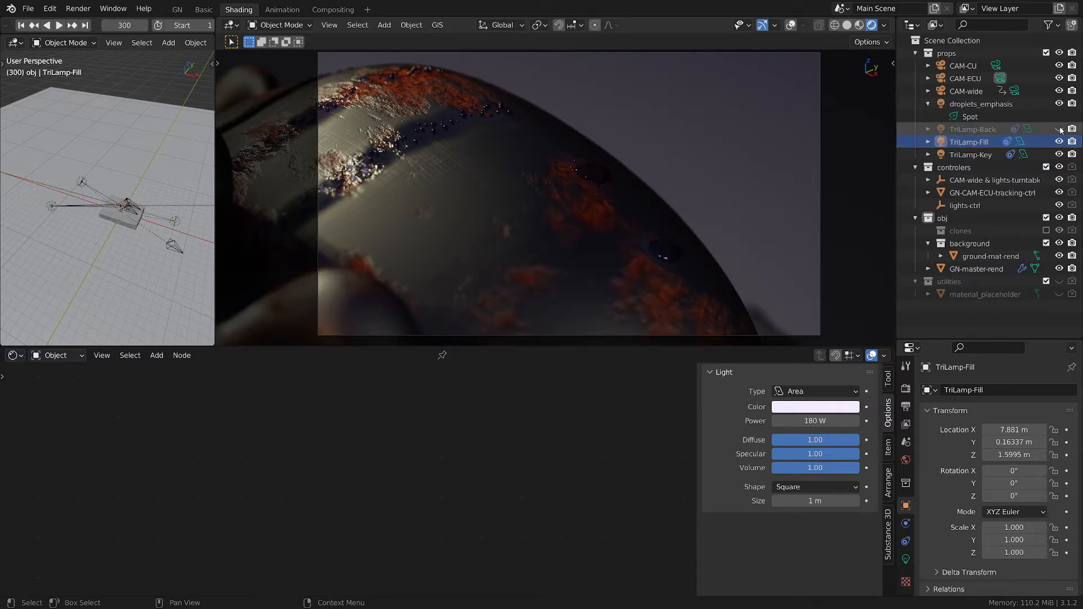
left_click(1059, 129)
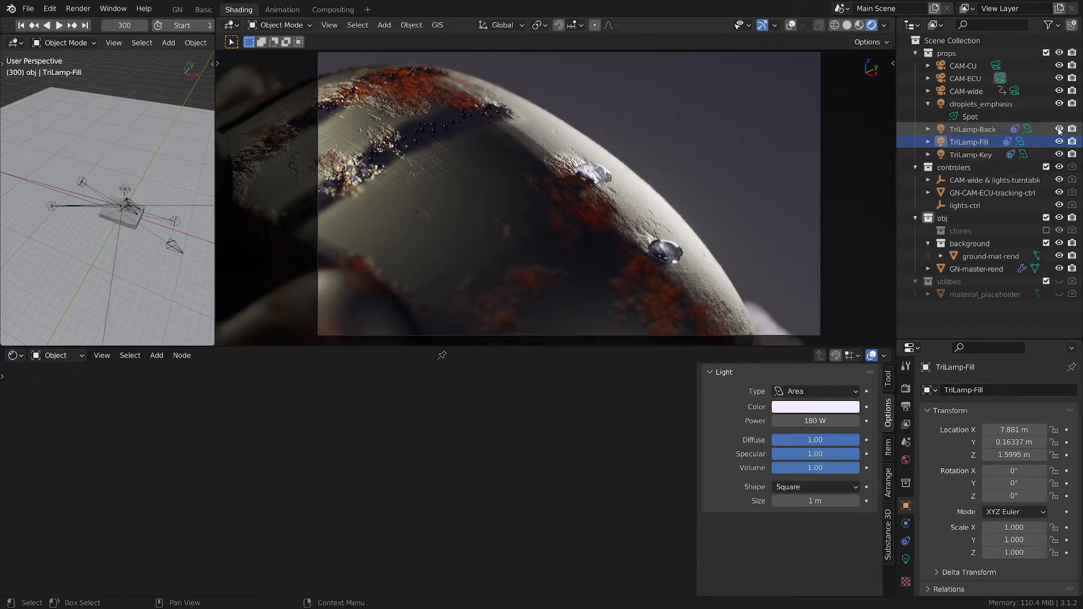
Step: View the scene through CAM-CU and CAM-wide, toggling the TriLamp-Back and TriLamp-Fill lights to compare their effect in the wide shot
left_click(996, 66)
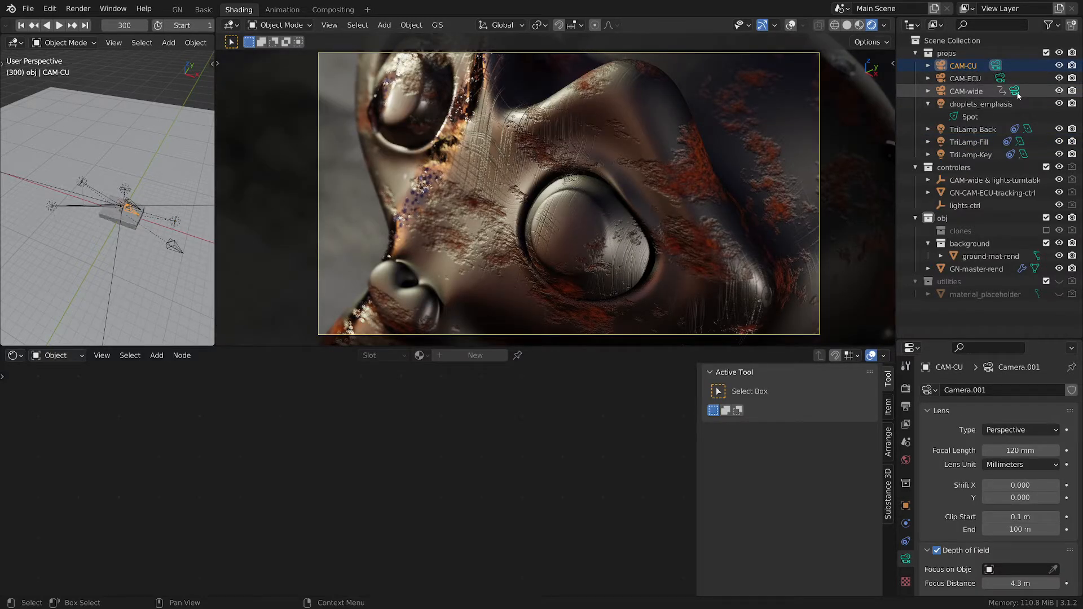
left_click(1016, 91)
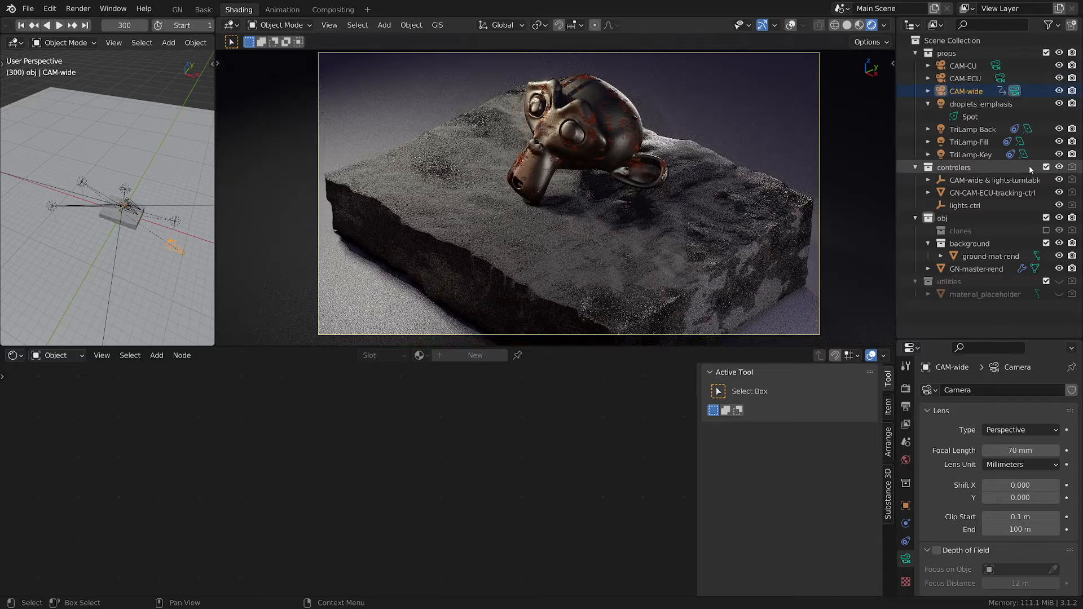
left_click(1059, 130)
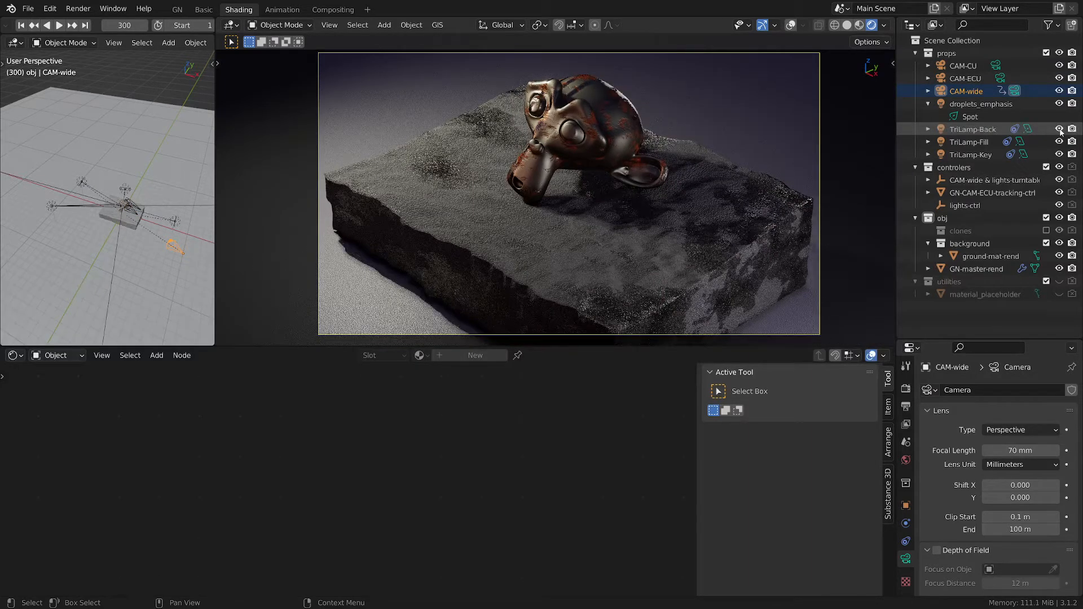
left_click(1060, 142)
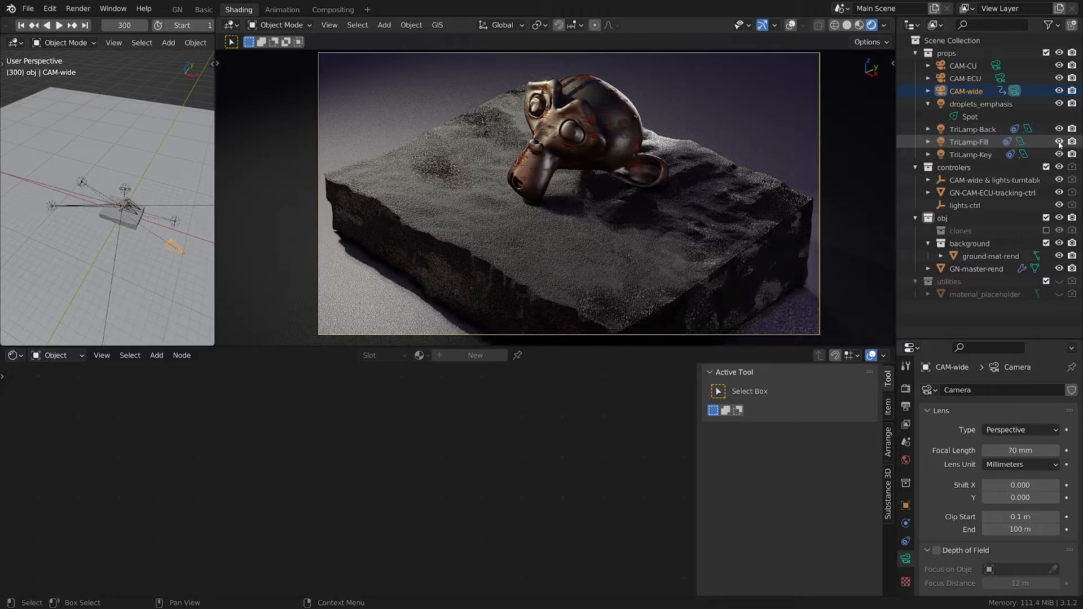
left_click(1060, 142)
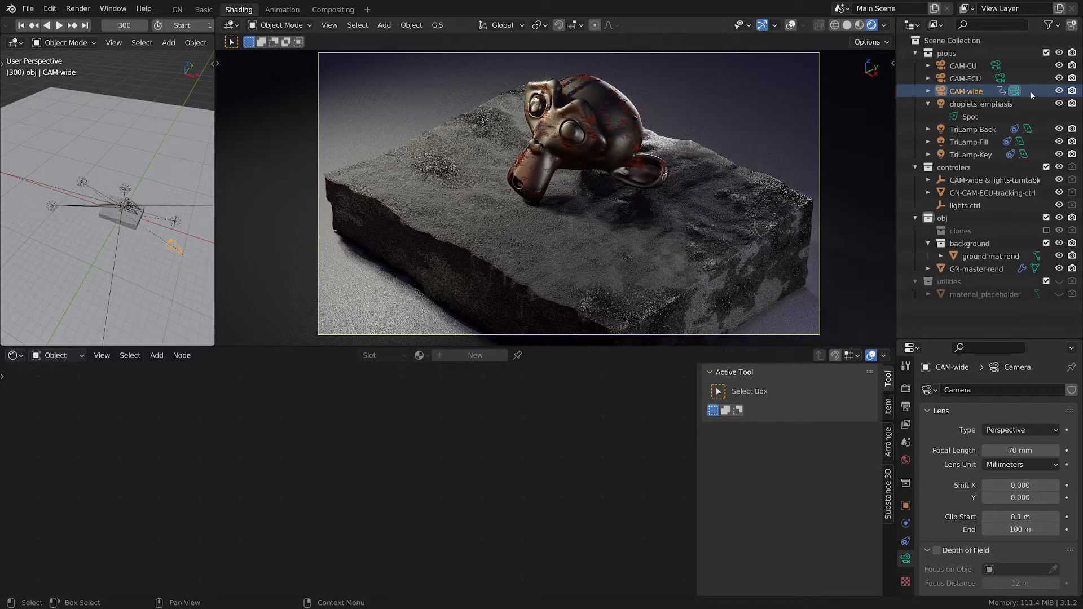
Step: View the scene through CAM-ECU and CAM-CU, and toggle the droplets_emphasis light's visibility to compare its effect in the close-up
left_click(1001, 78)
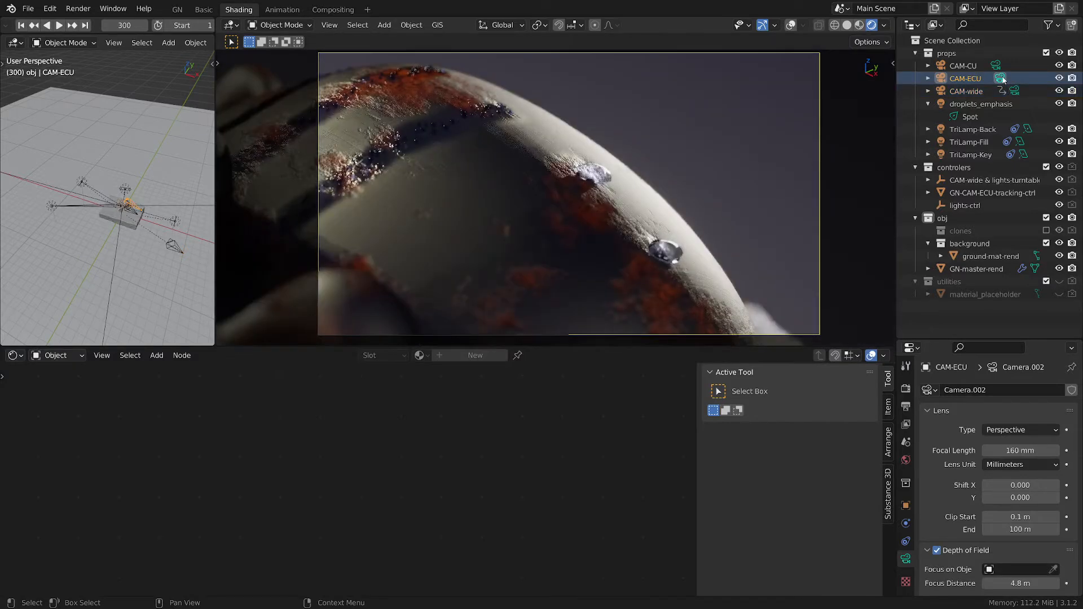
left_click(997, 66)
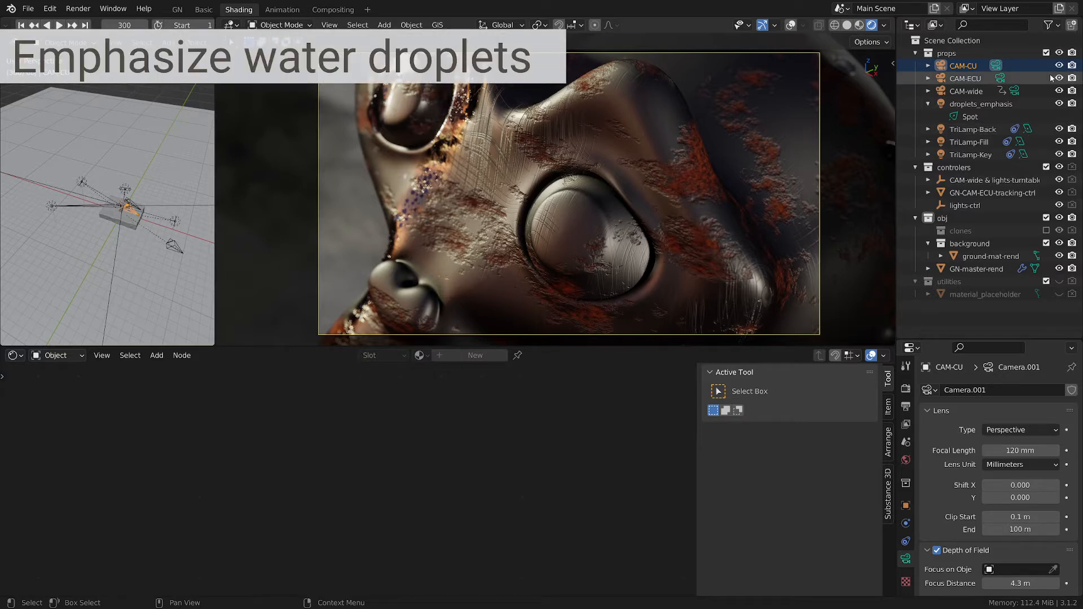
left_click(1061, 105)
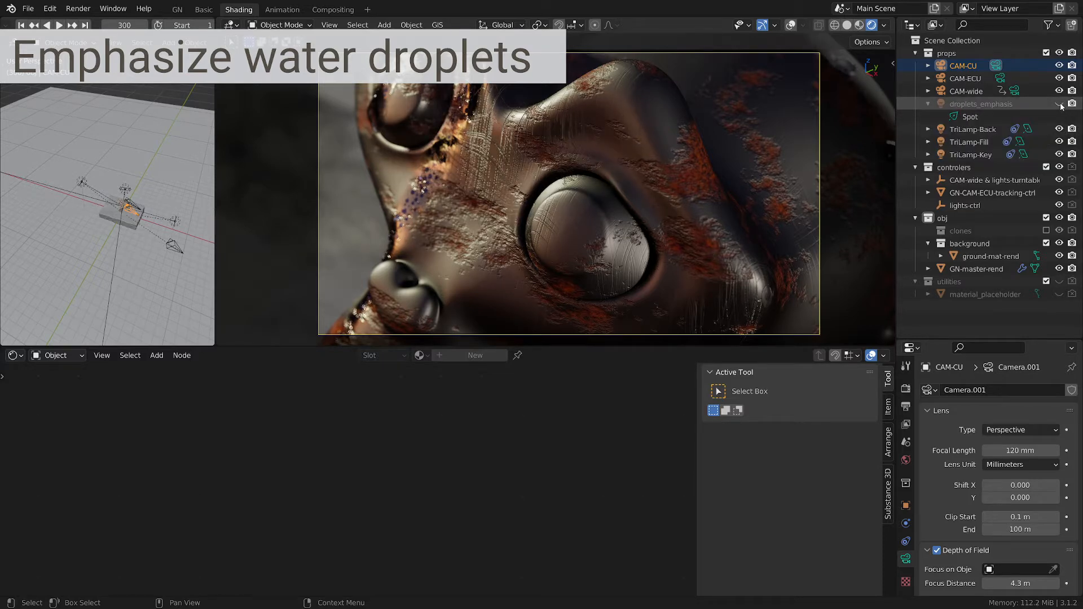
left_click(1060, 104)
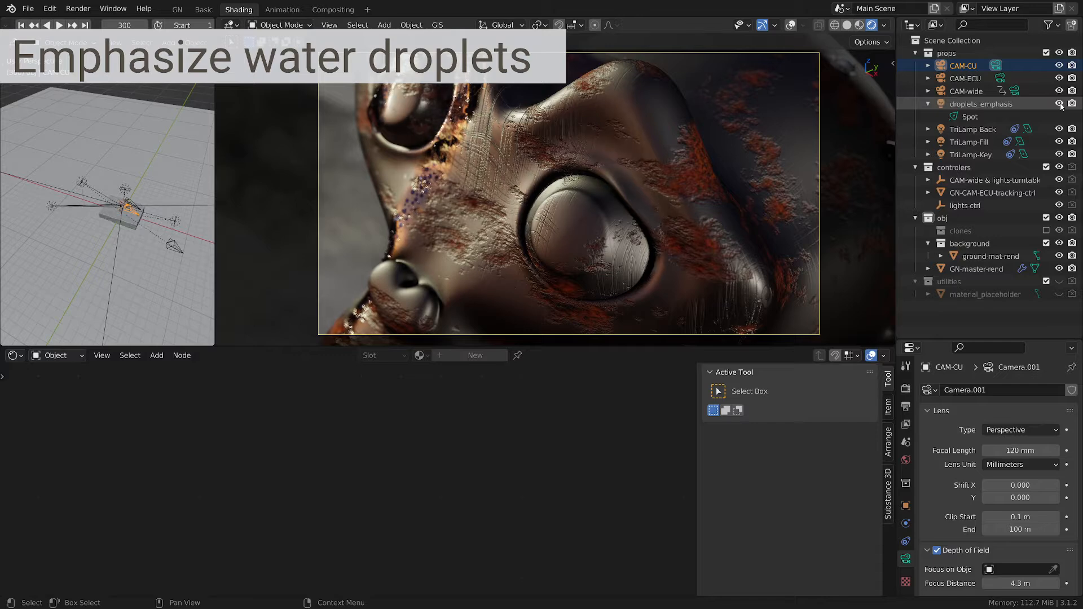
left_click(1060, 104)
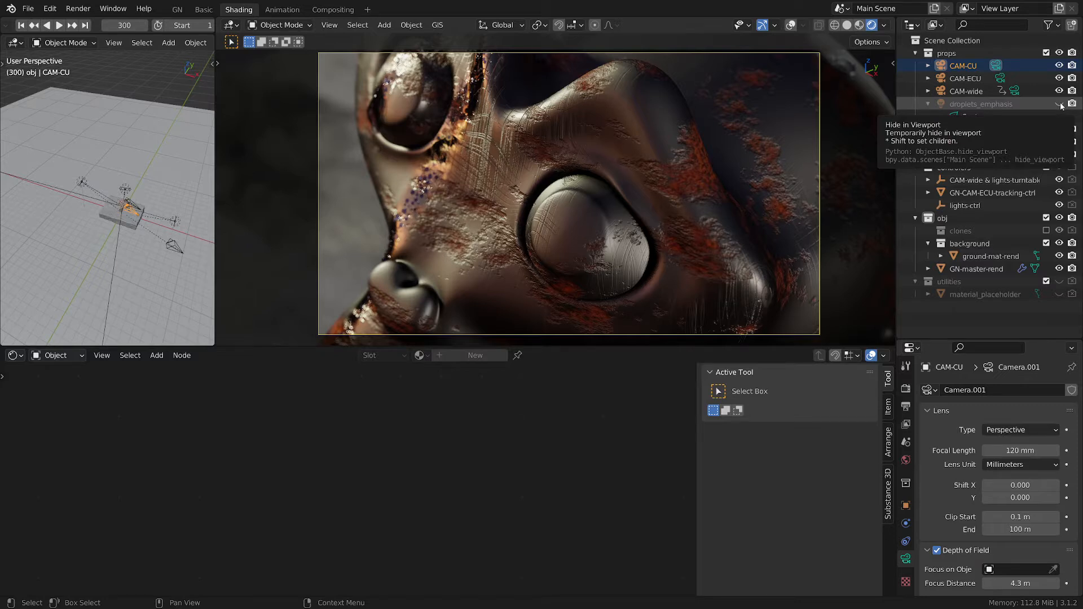
left_click(1060, 104)
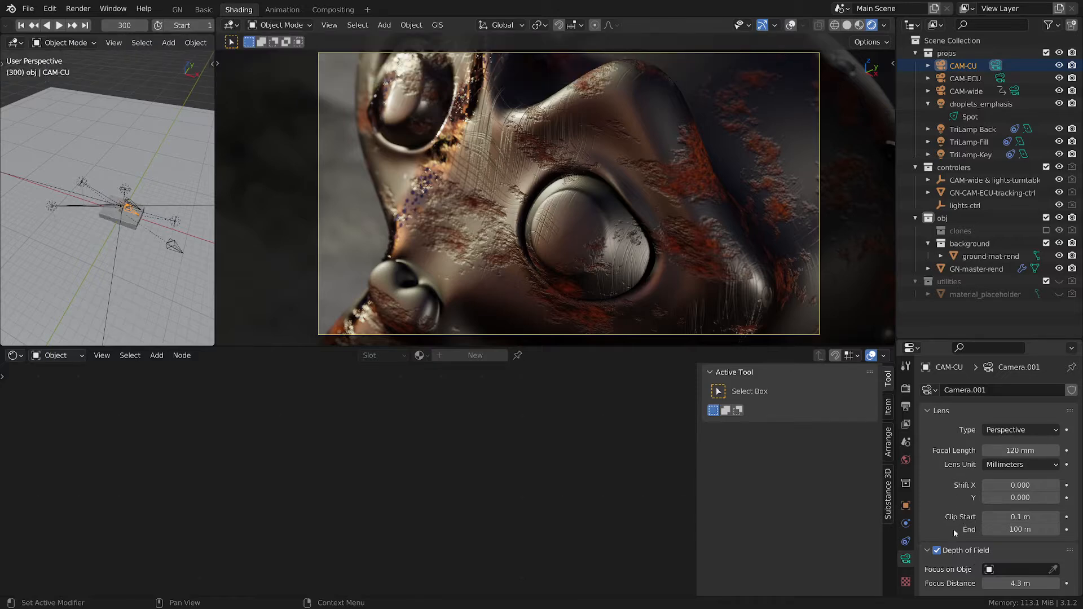
Step: Examine the depth of field settings of CAM-CU and CAM-ECU, and return to the CAM-wide view
scroll(964, 523, "down", 3)
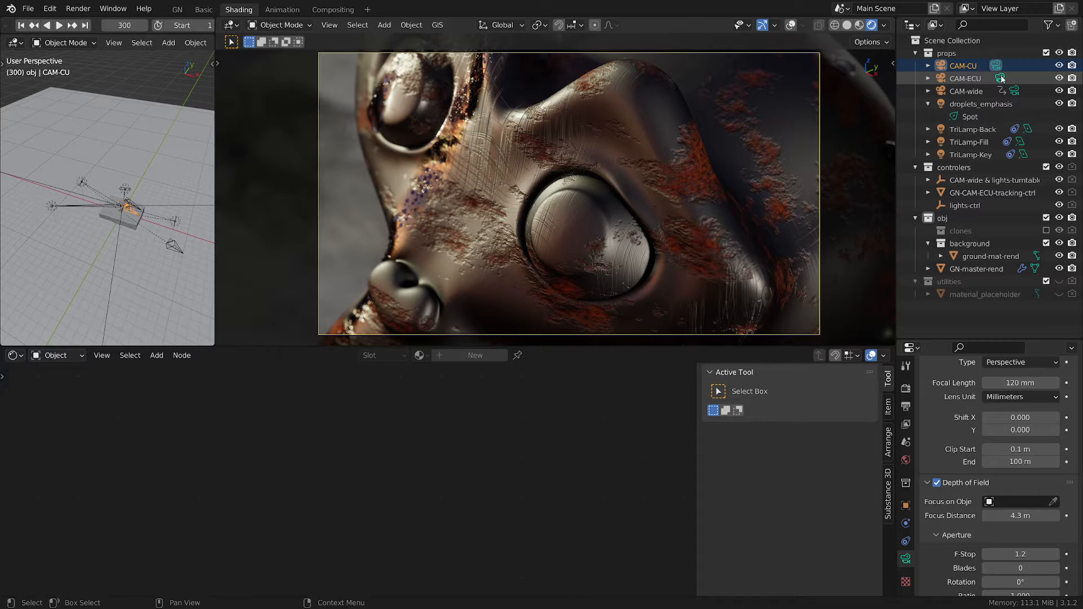
left_click(1002, 79)
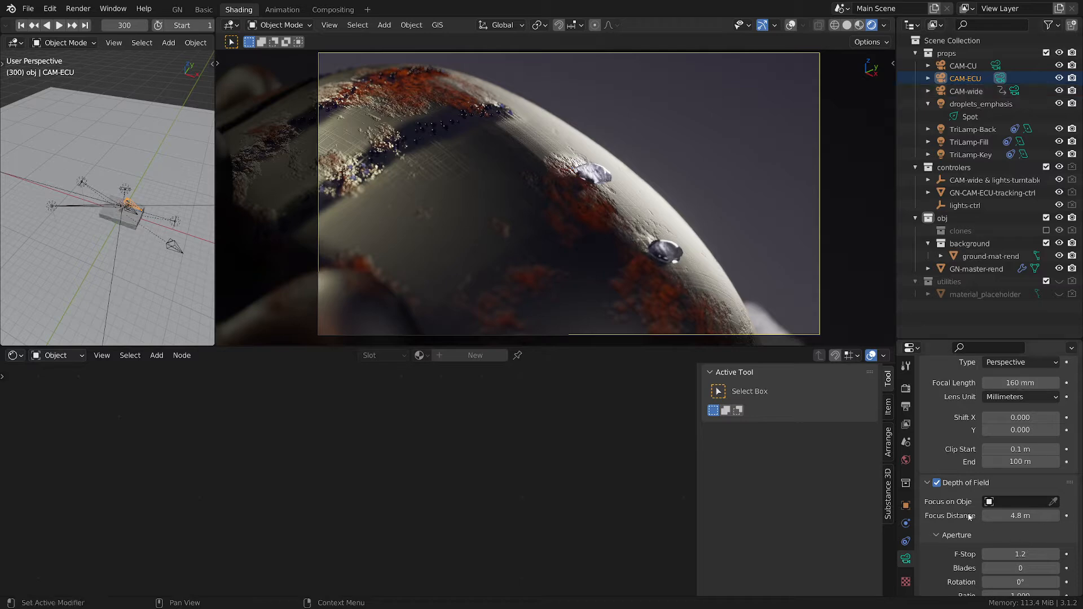
left_click(1015, 92)
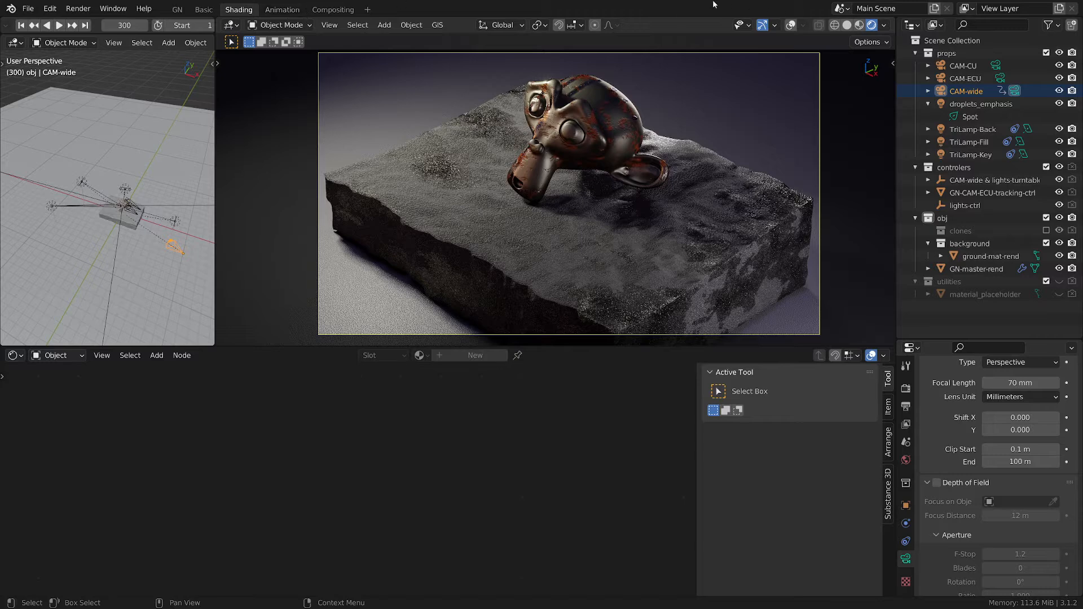
Step: Switch to the Animation workspace and add a timeline marker at frame 261
left_click(278, 12)
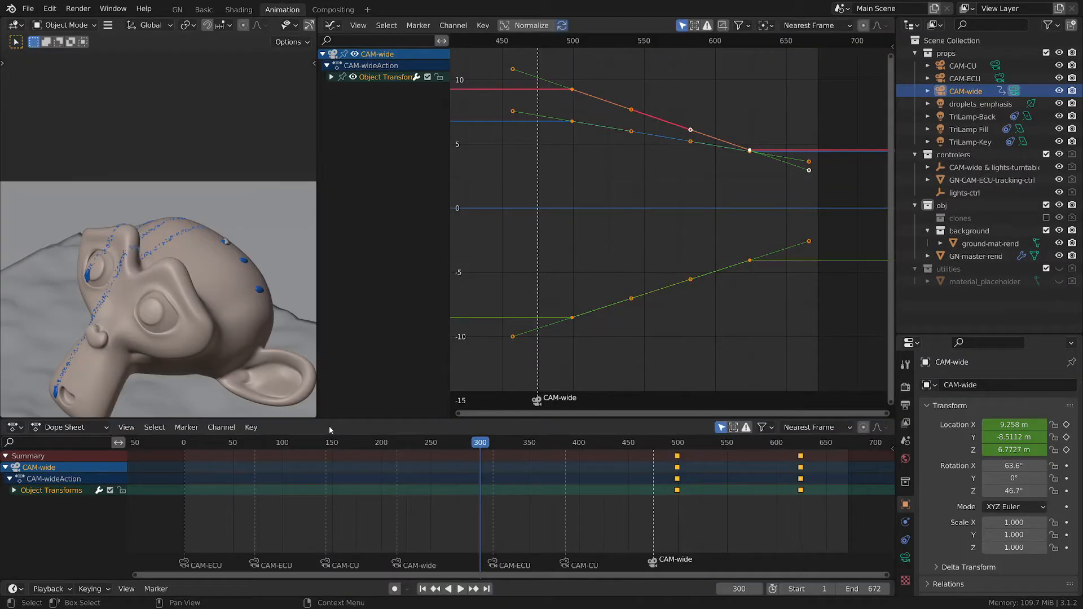
scroll(565, 496, "up", 2)
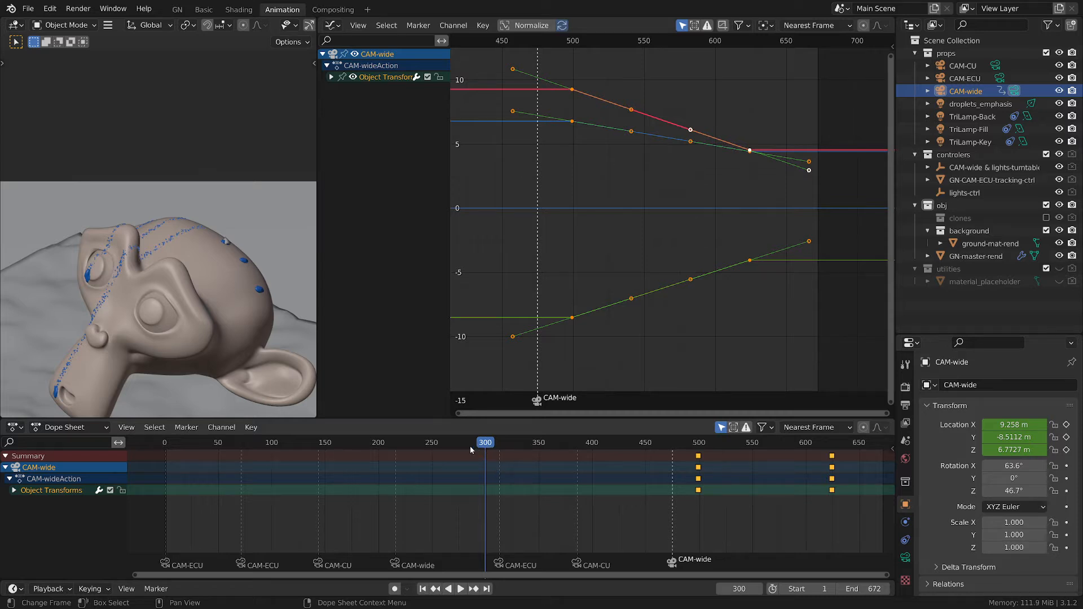
left_click_drag(471, 449, 445, 449)
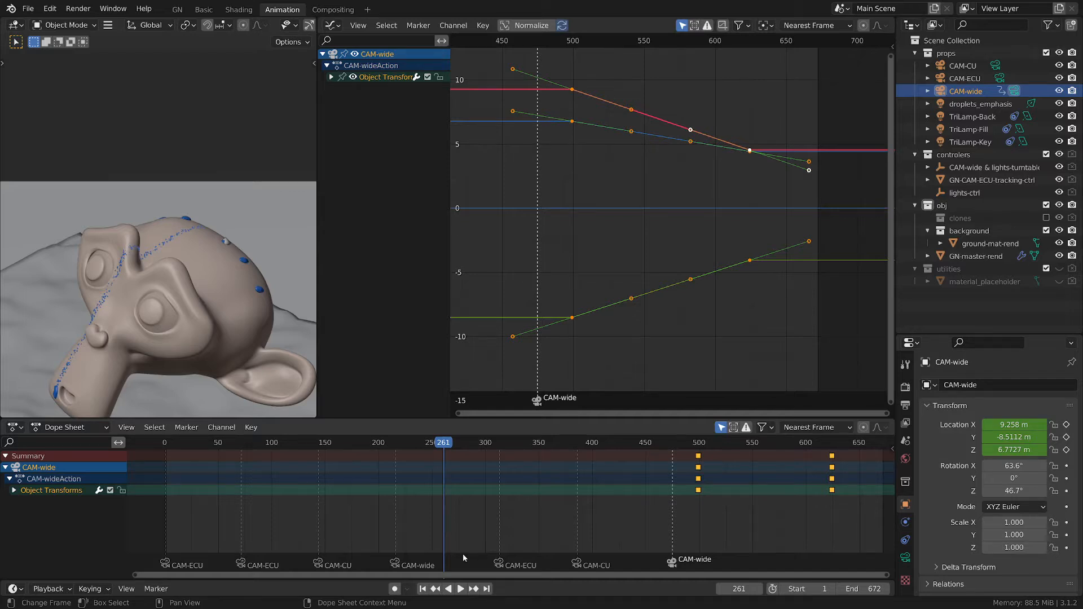
key("m")
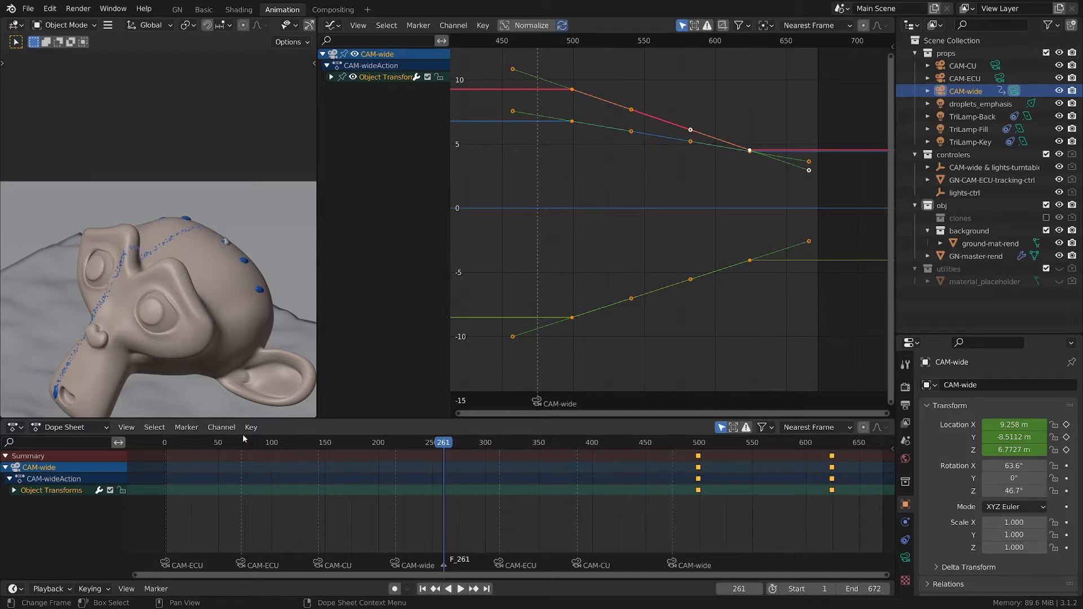
Step: Bind the CAM-wide camera to the marker at frame 261 and check the frames just before it
left_click(187, 428)
left_click(1014, 91)
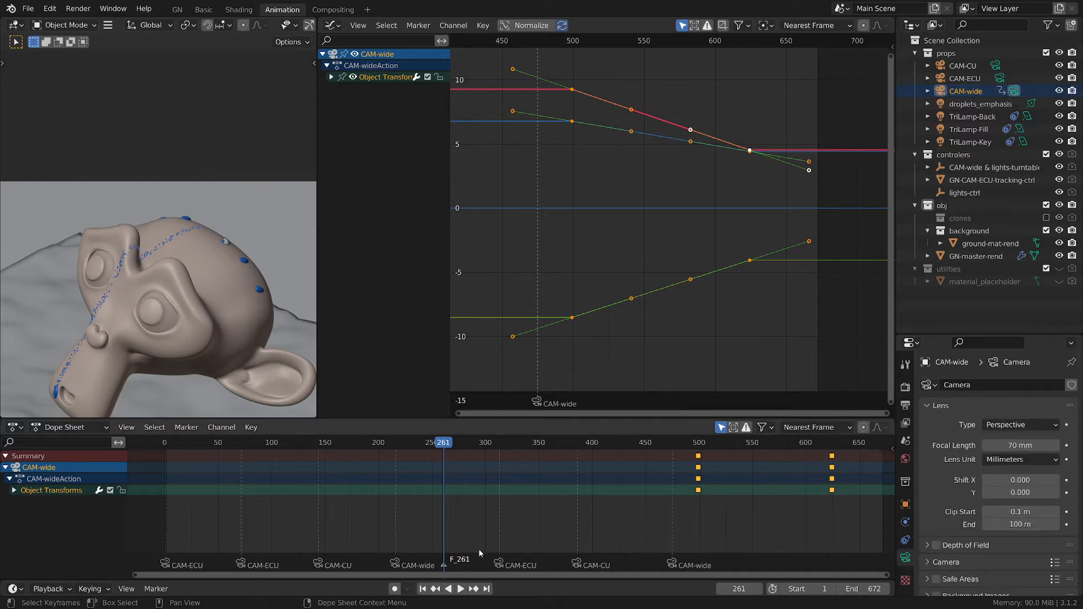
key("ctrl+b")
left_click(420, 443)
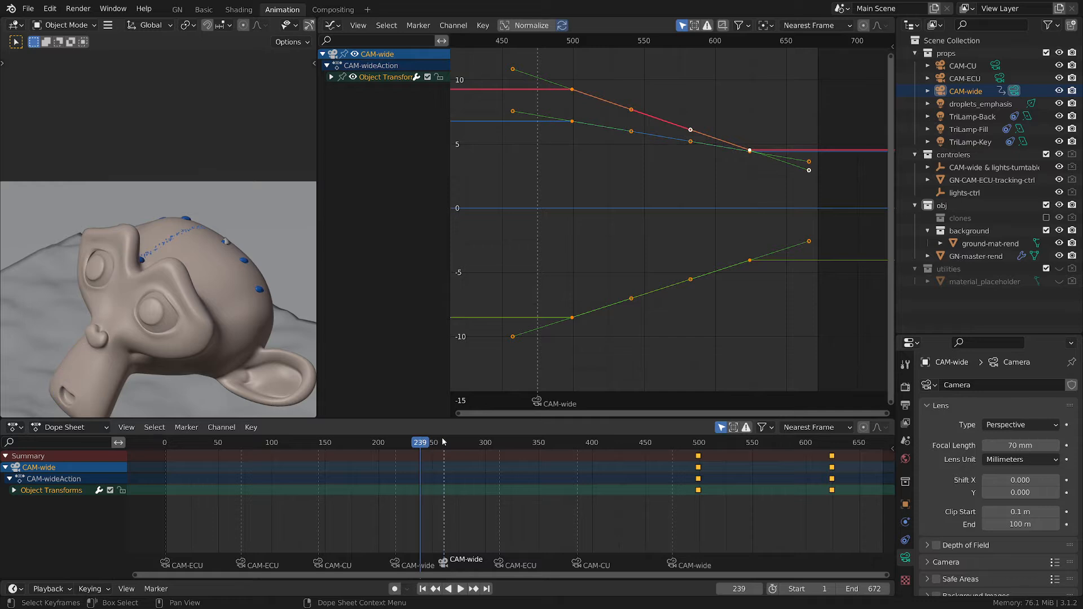
left_click(442, 442)
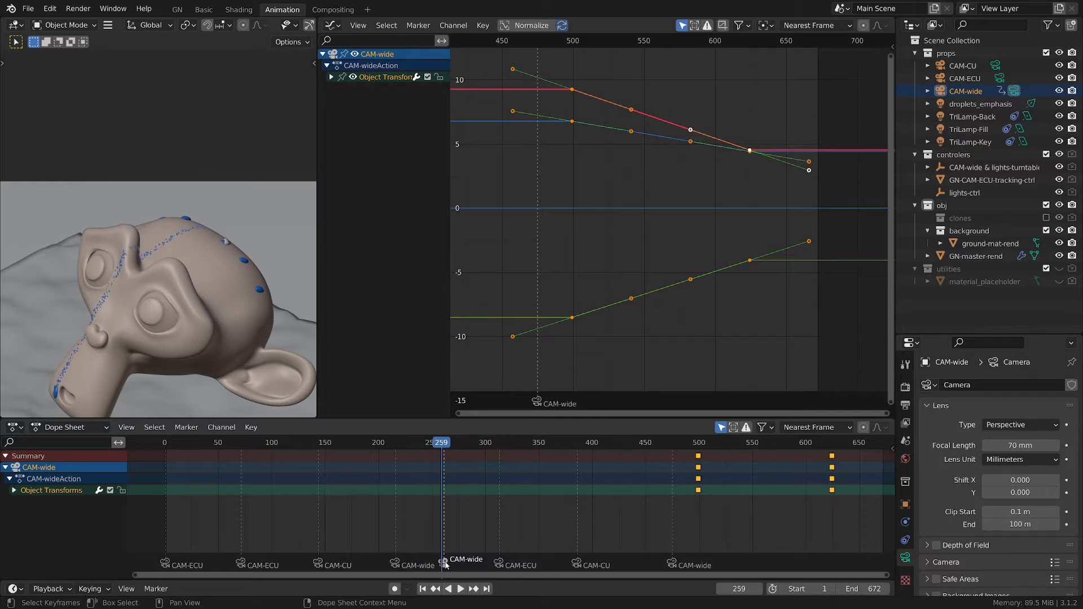
Step: Step through the frames around the new marker, and undo its binding to CAM-wide
key("alt+a")
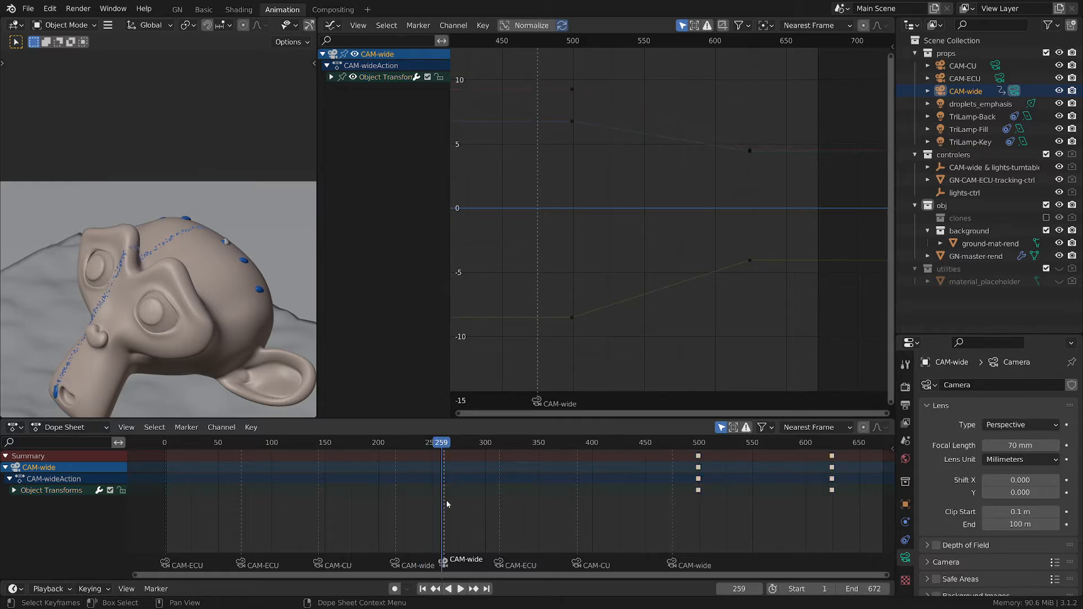
key("Right")
key("Right")
key("Left")
key("Left")
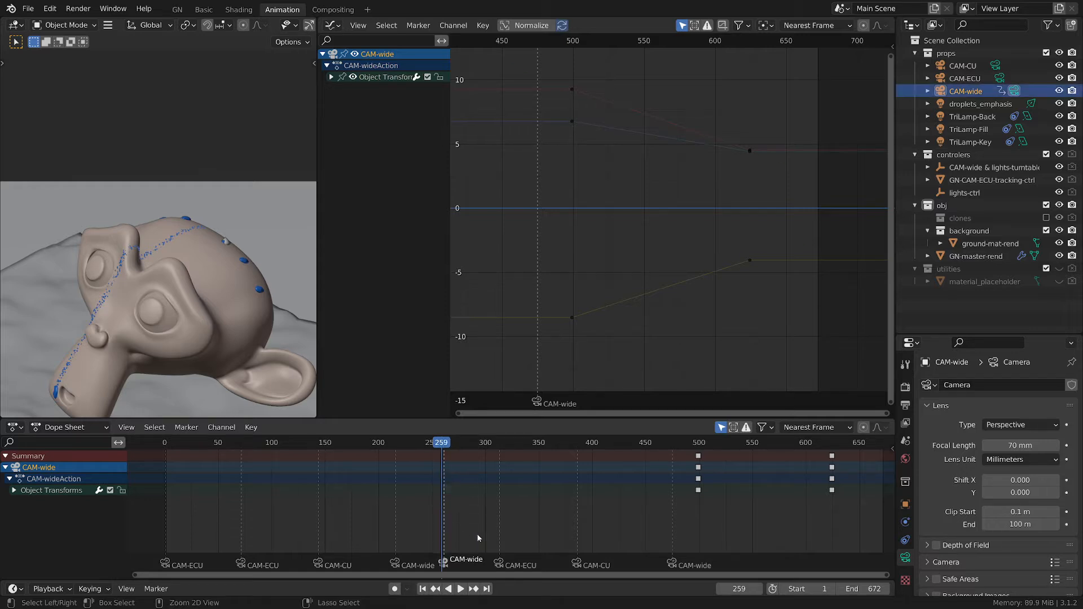
key("ctrl+i")
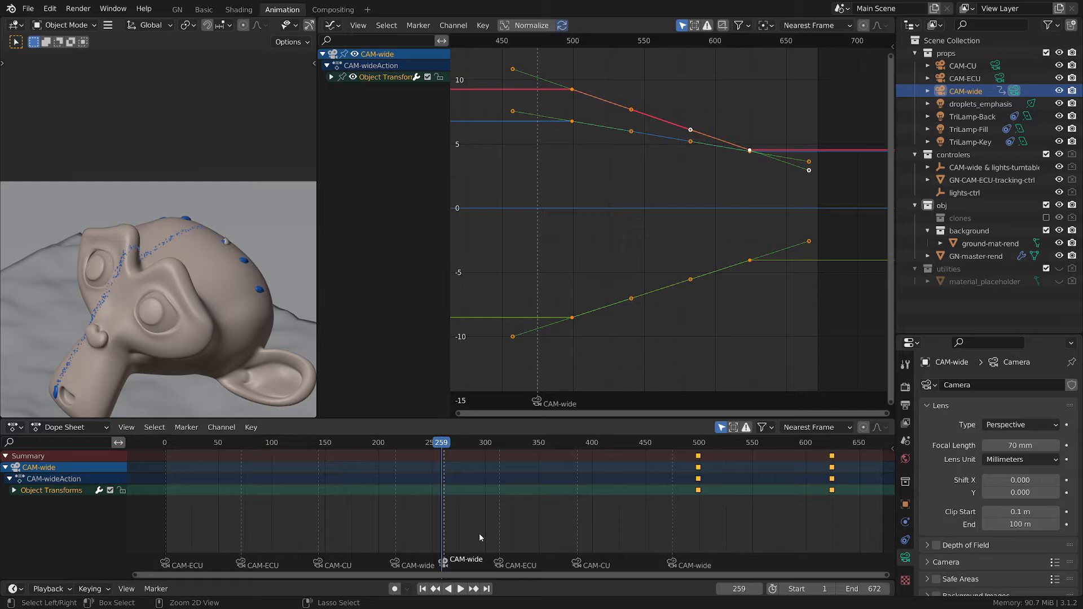
key("ctrl+z")
key("ctrl+z")
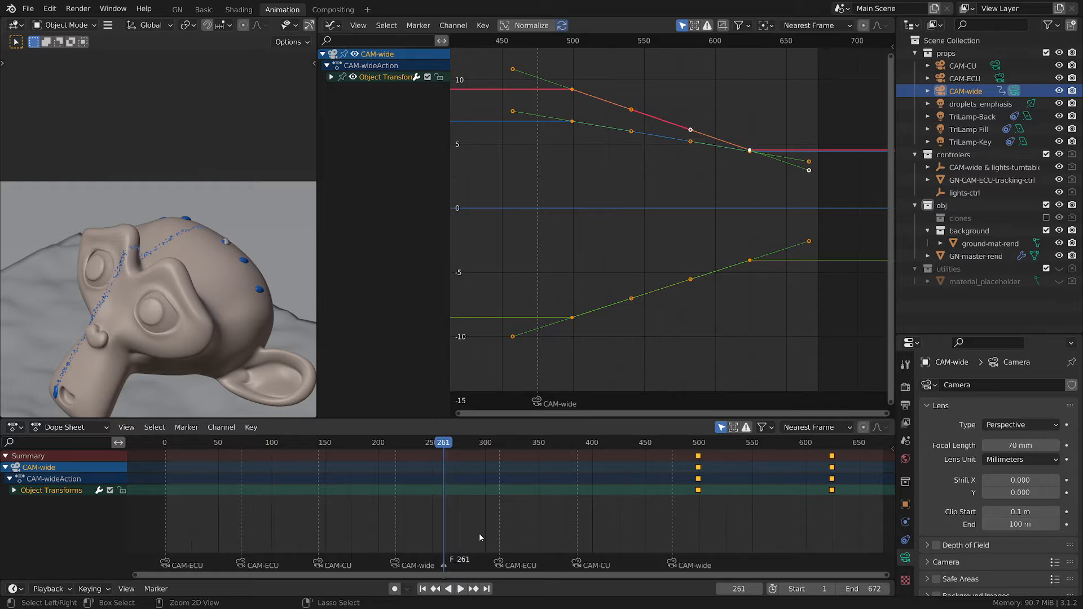
Step: Undo the marker added at frame 261, play a moment from frame 332, and set the current frame to 300
key("ctrl+z")
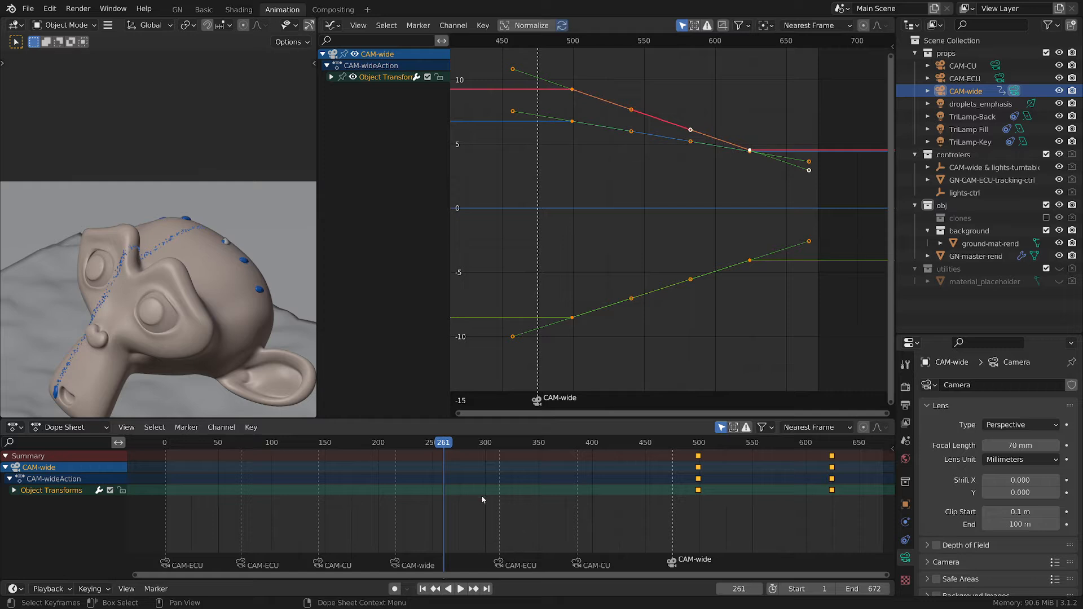
left_click(519, 443)
key("space")
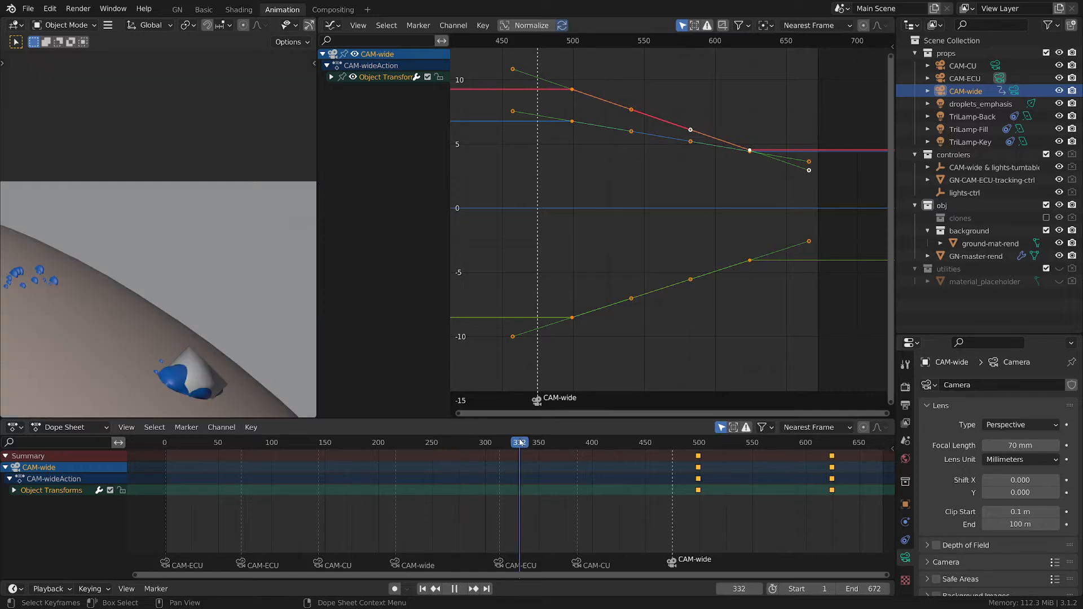
key("space")
double_click(743, 589)
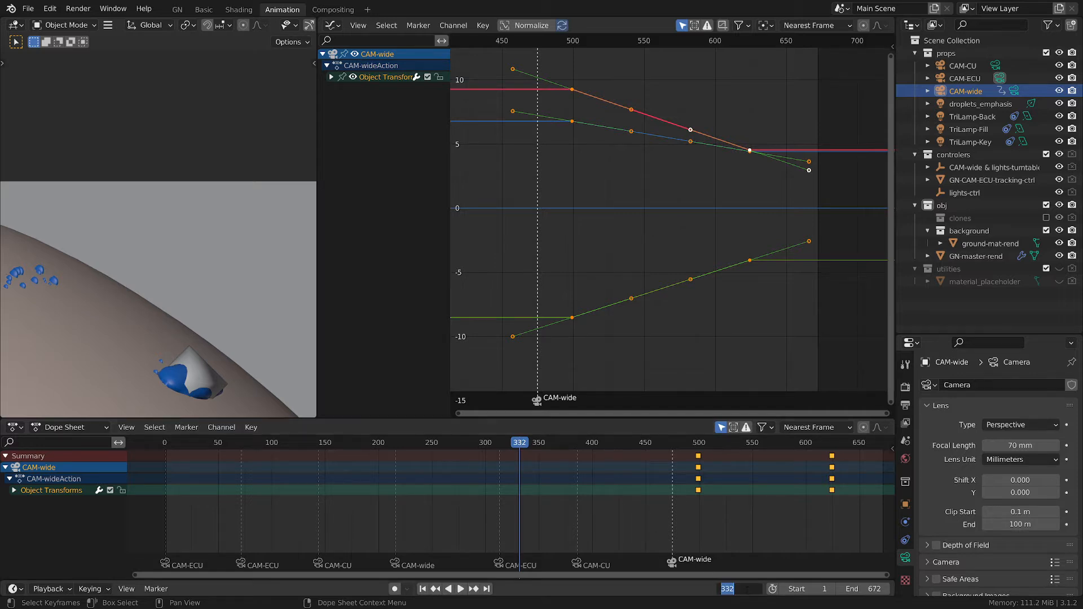
type("300")
key("Return")
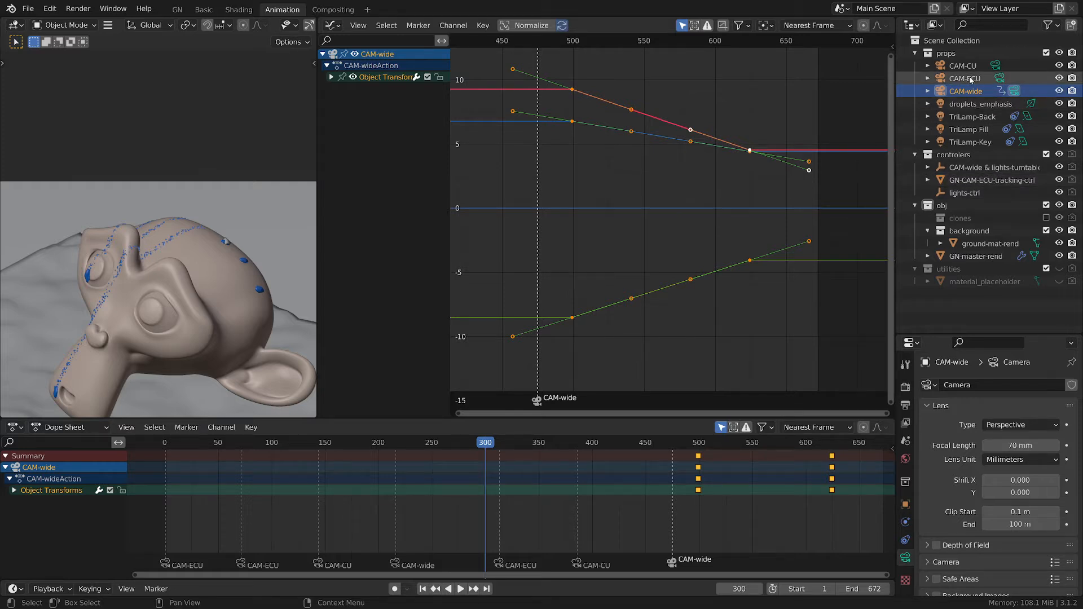
Step: Select the GN-CAM-ECU-tracking-ctrl object and show the viewport overlays to examine its place on the head
left_click(960, 181)
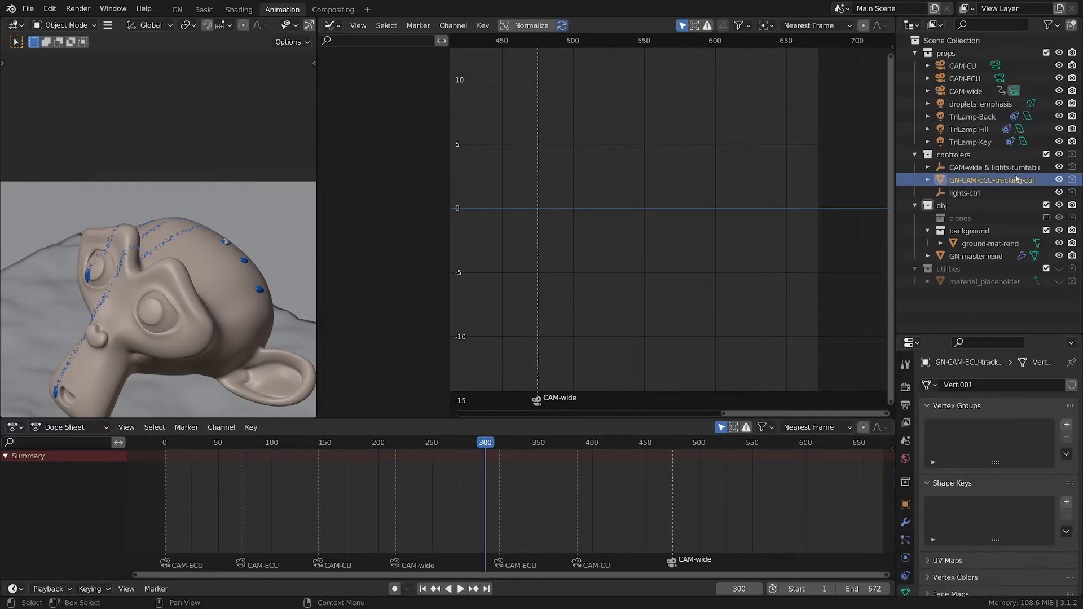
scroll(230, 243, "up", 6)
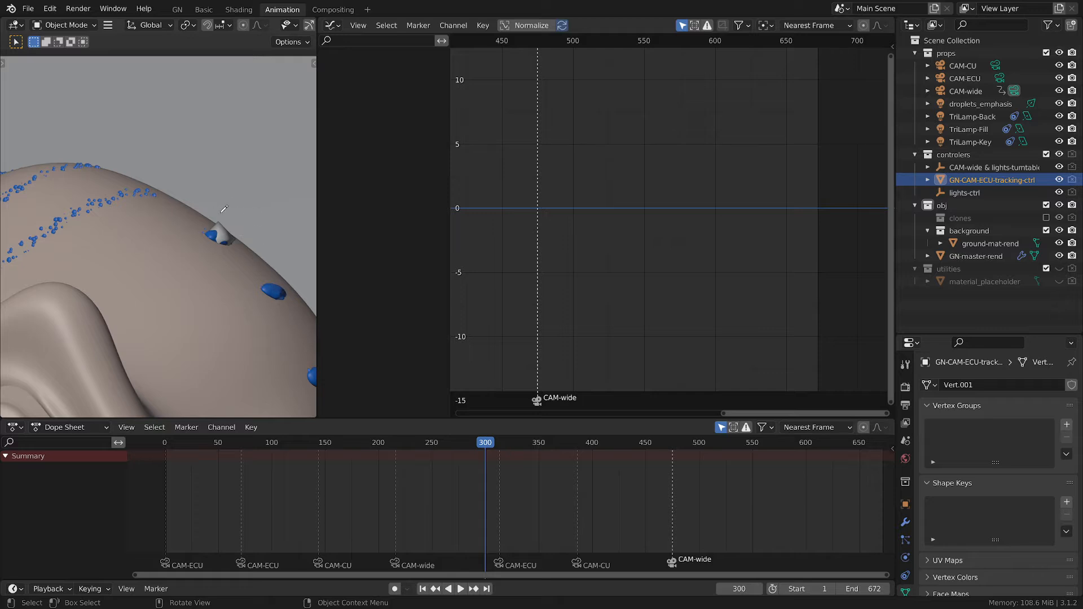
scroll(39, 28, "down", 5)
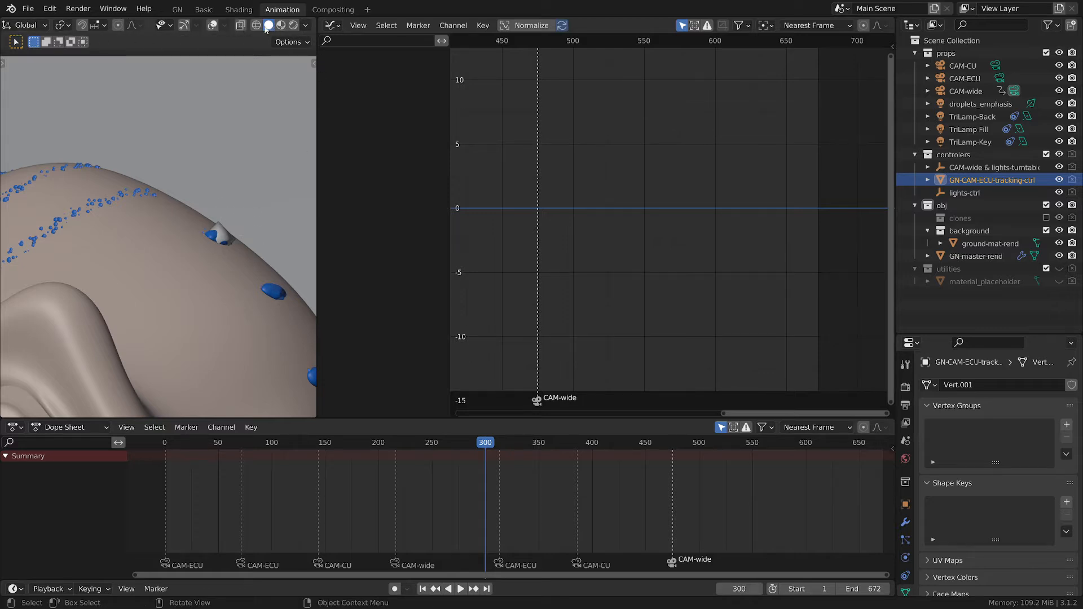
left_click(212, 25)
key("KP_0")
scroll(214, 209, "up", 4)
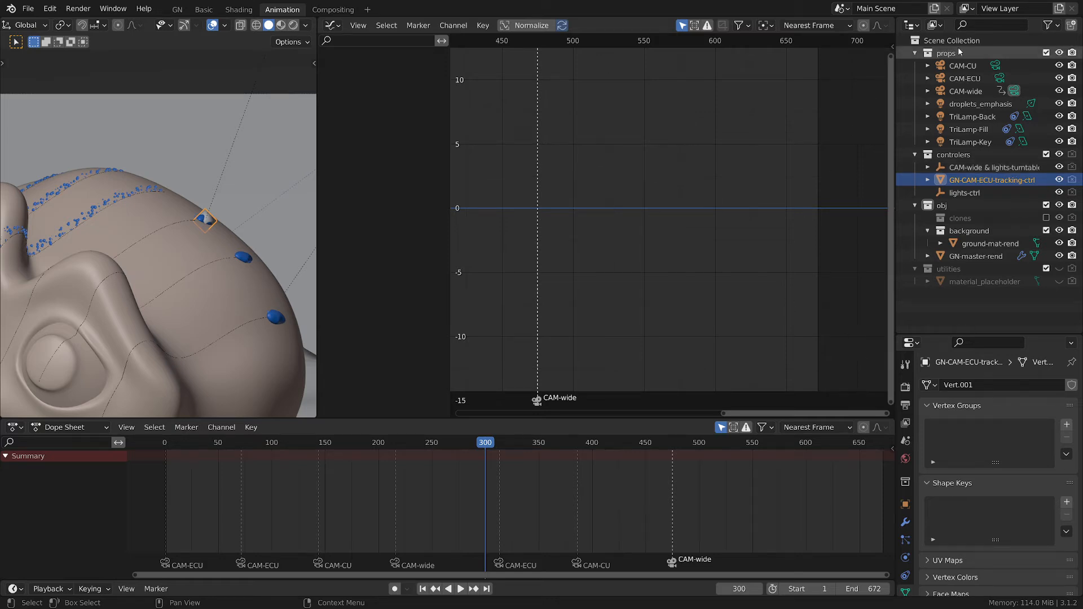
scroll(144, 185, "down", 5)
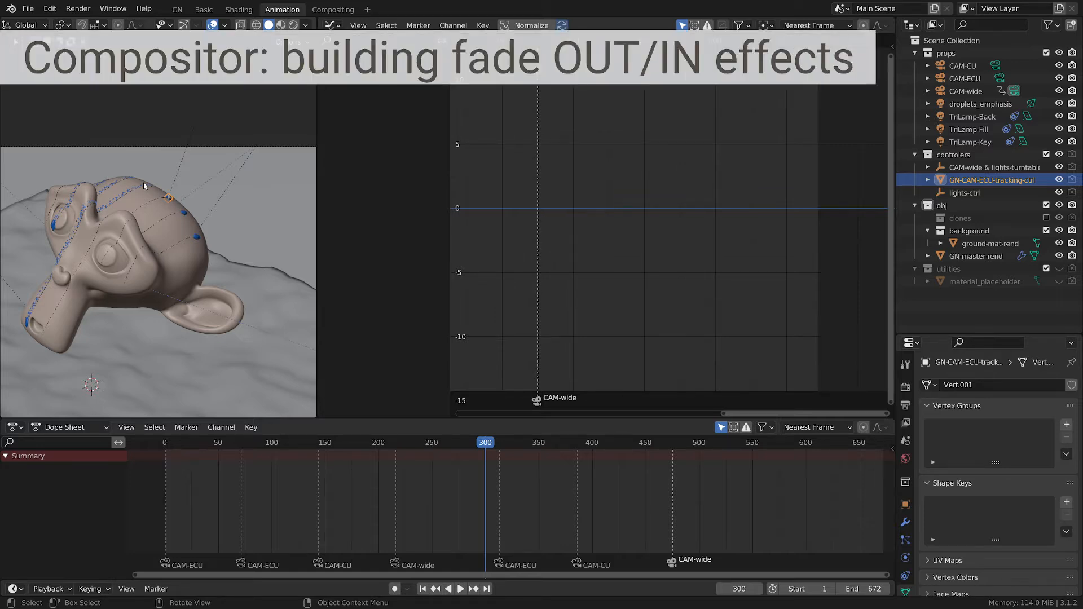
Step: Switch to the Compositing workspace, hide the node editor's sidebar, and render frame 300
left_click(357, 10)
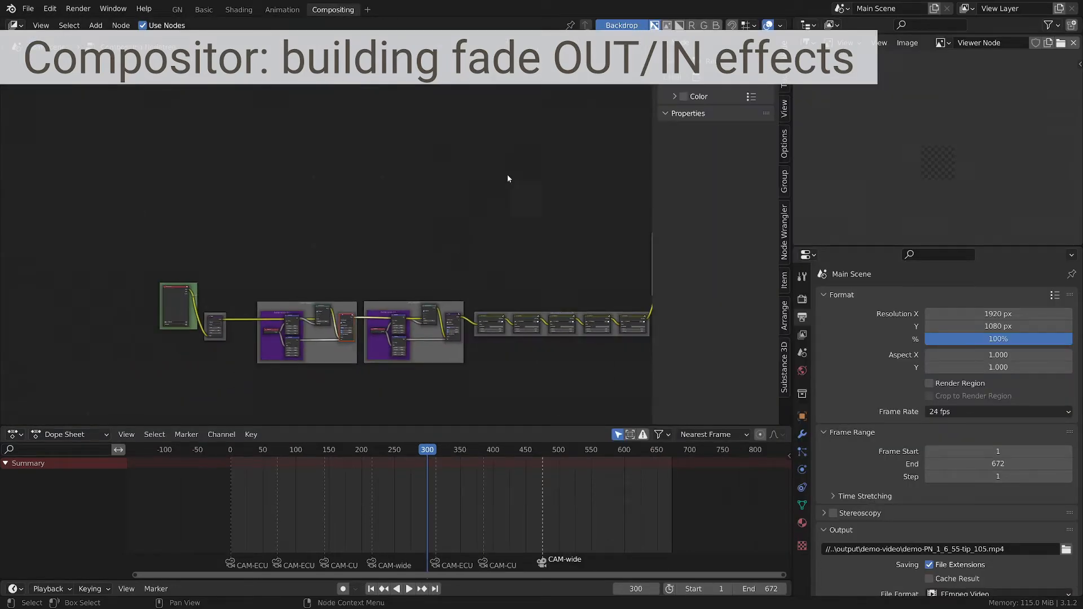
middle_click_drag(507, 175, 470, 172)
key("n")
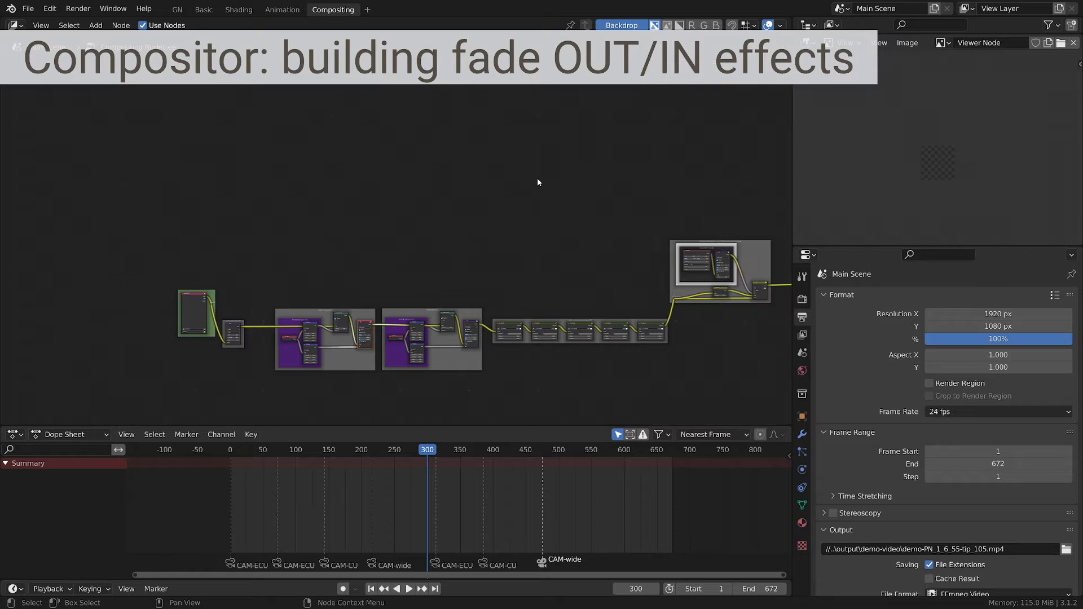
middle_click_drag(666, 211, 575, 219)
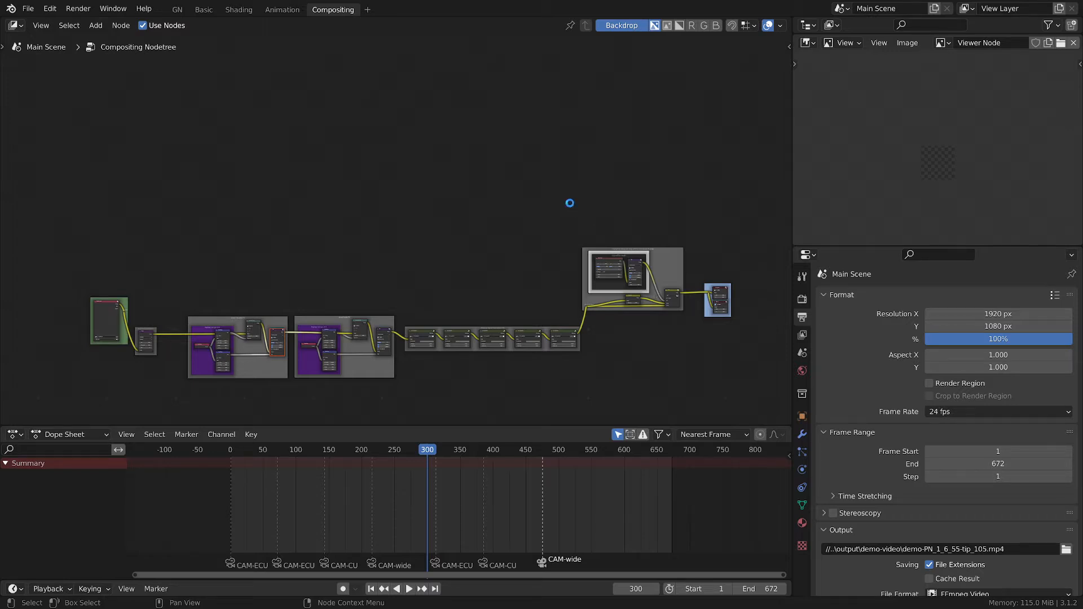
key("F12")
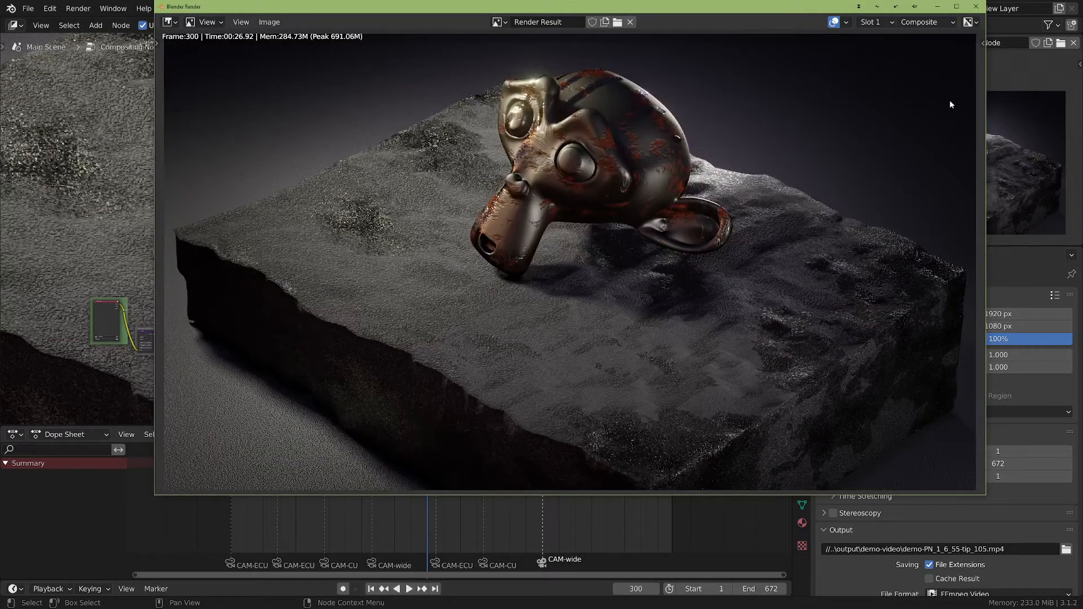
left_click(976, 6)
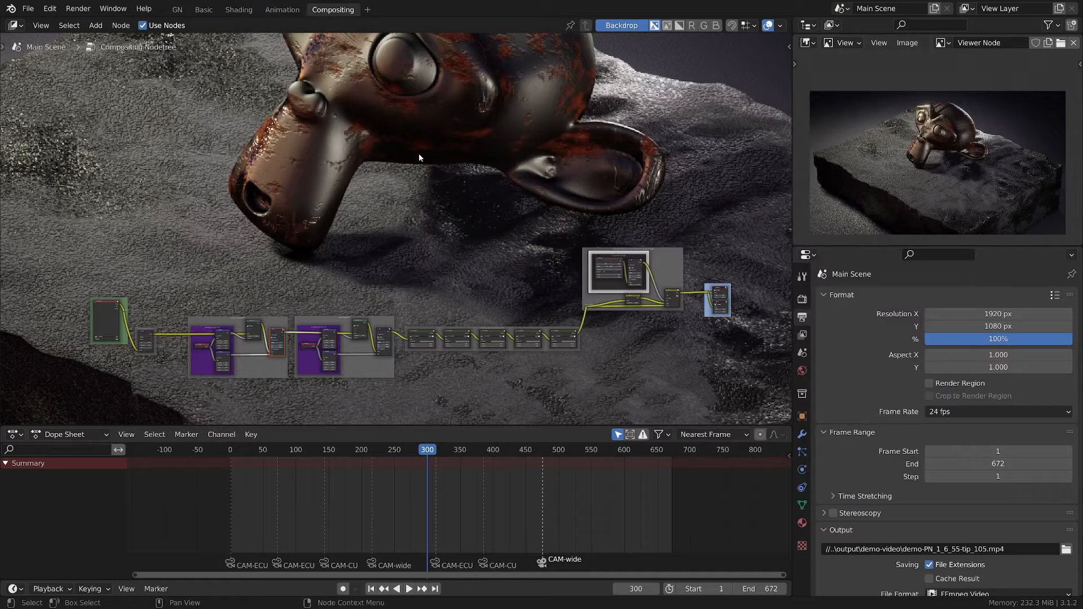
Step: Compare the rendered eye highlights with the enhance bloom Glare node muted and unmuted
scroll(147, 354, "up", 1)
scroll(147, 355, "up", 4)
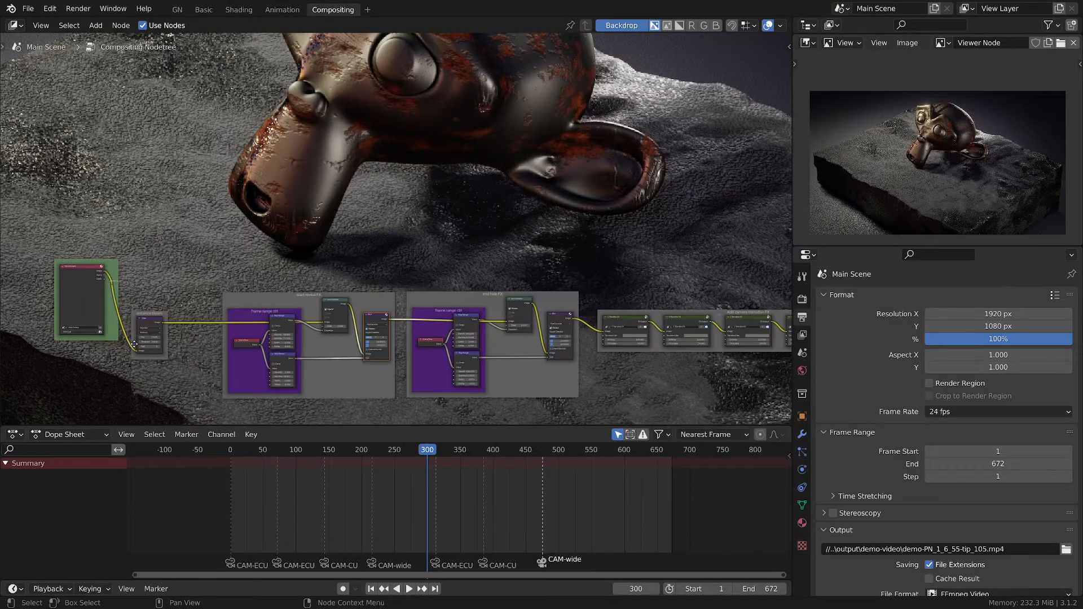
scroll(940, 113, "up", 3)
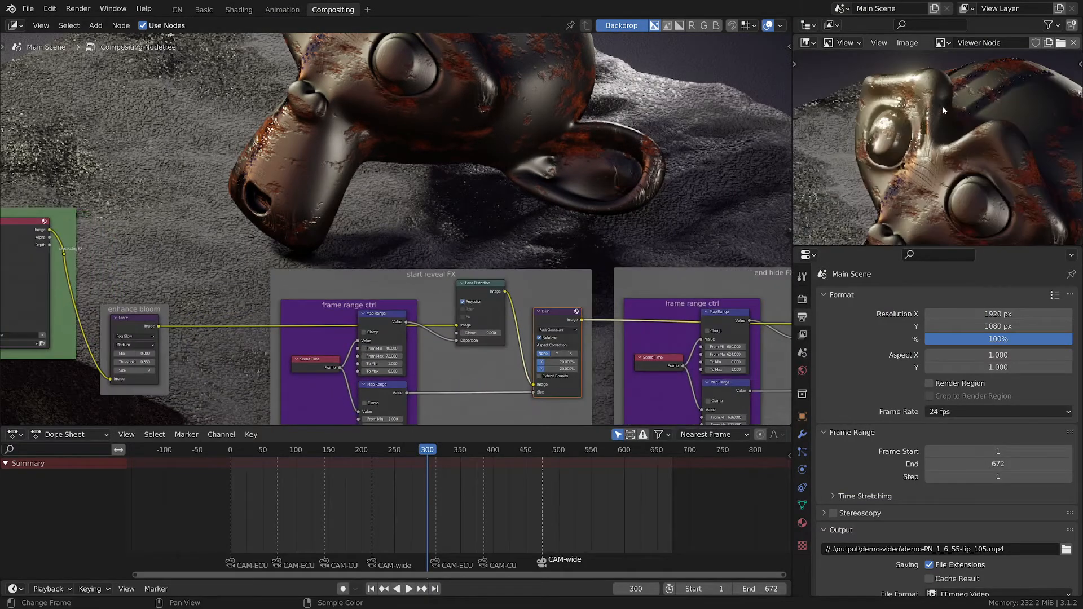
scroll(975, 100, "up", 2)
scroll(140, 353, "up", 3)
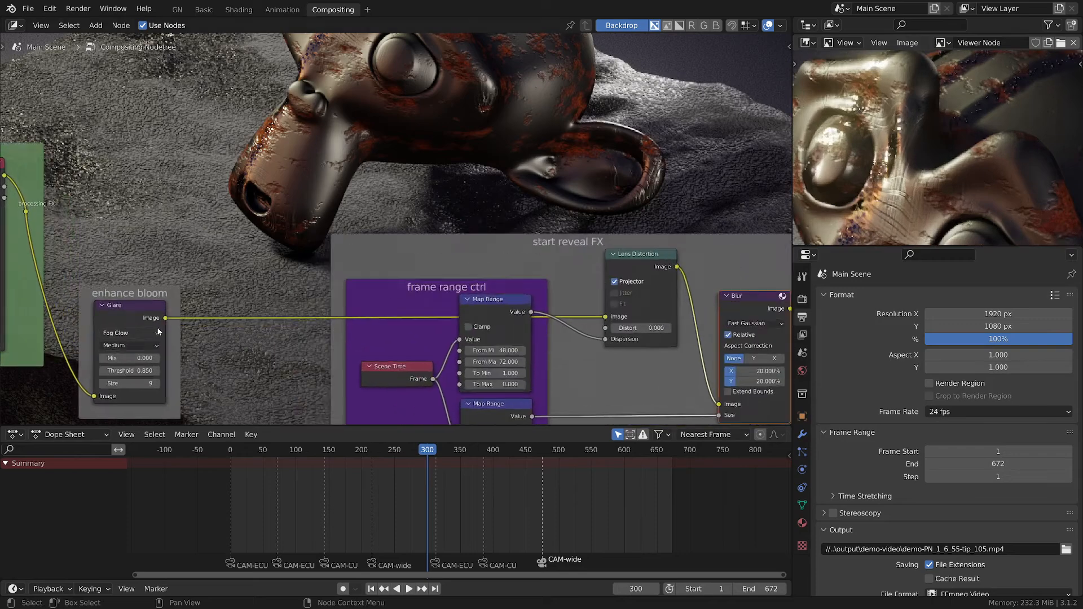
left_click(252, 292)
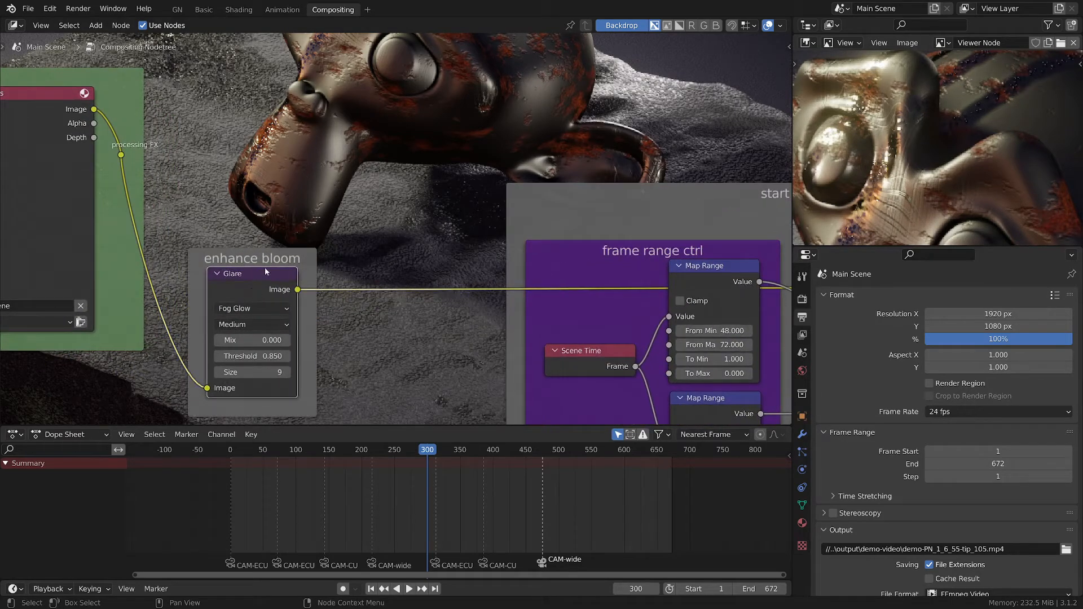
key("m")
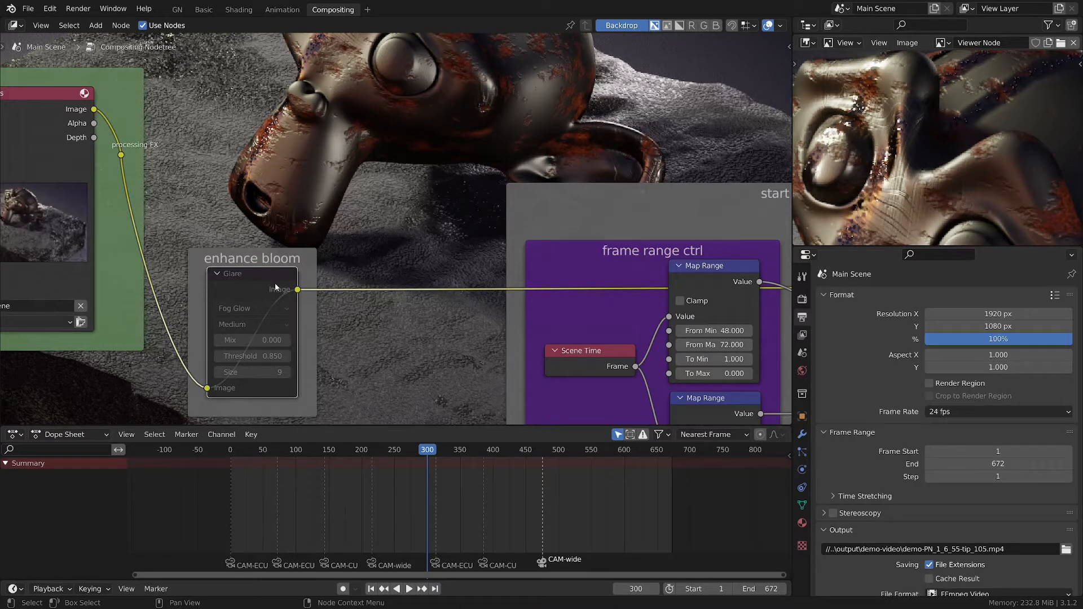
key("m")
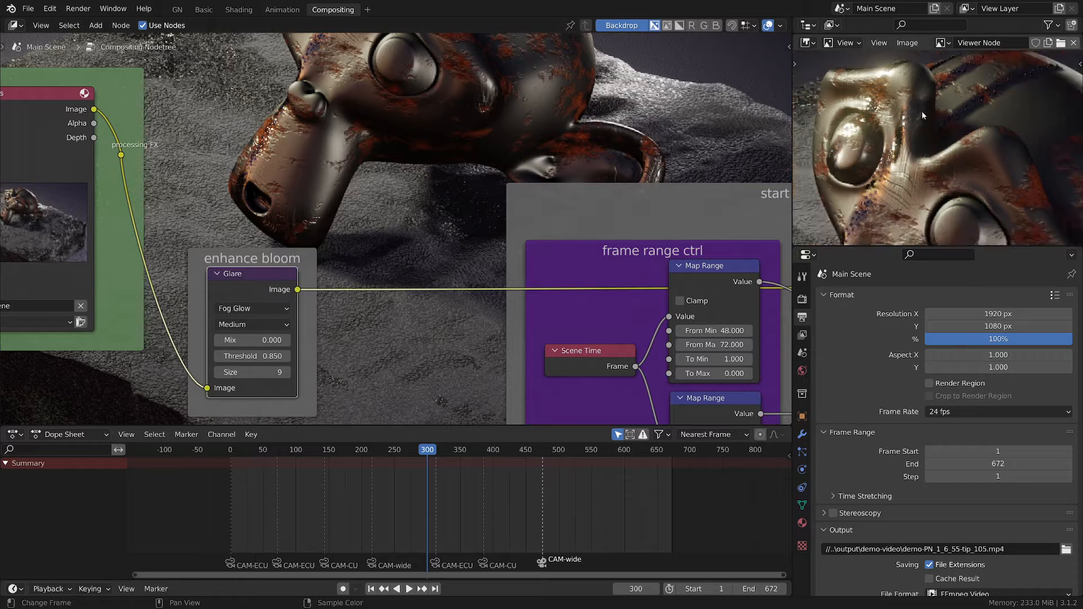
Step: Examine the node layout of the start reveal FX frame and the neighbouring end hide FX frame
scroll(395, 322, "down", 4)
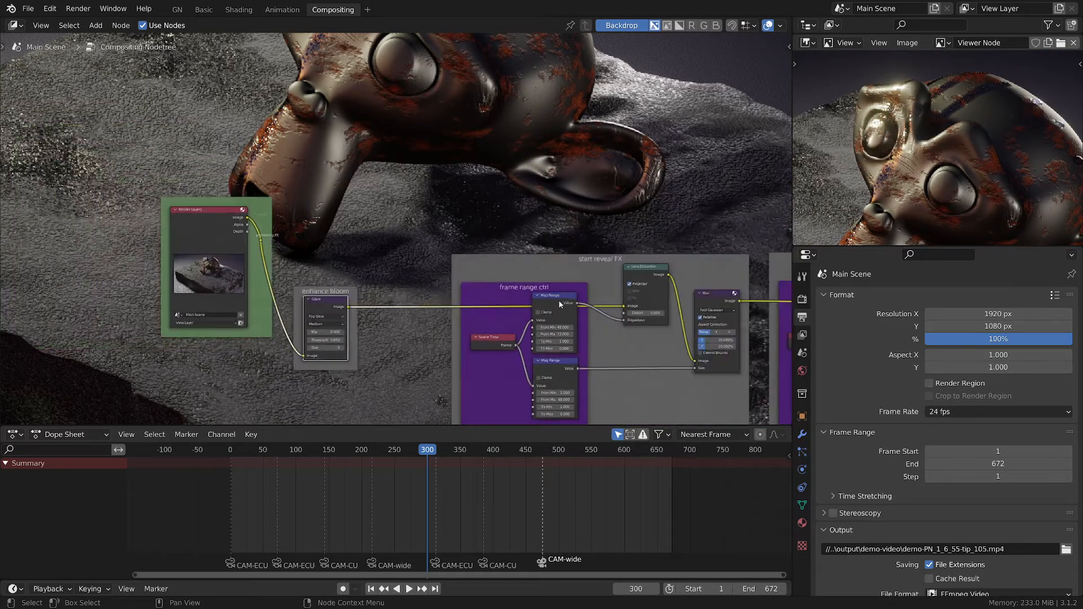
middle_click_drag(559, 304, 372, 241)
scroll(374, 239, "up", 5)
middle_click_drag(484, 256, 340, 248)
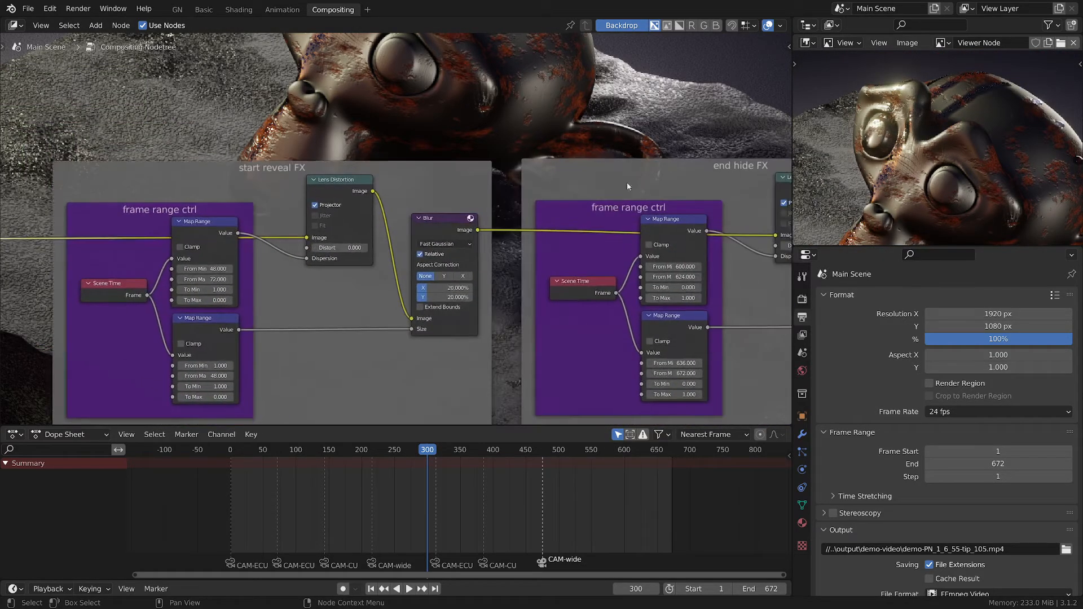
middle_click_drag(643, 175, 691, 170)
scroll(316, 210, "up", 4)
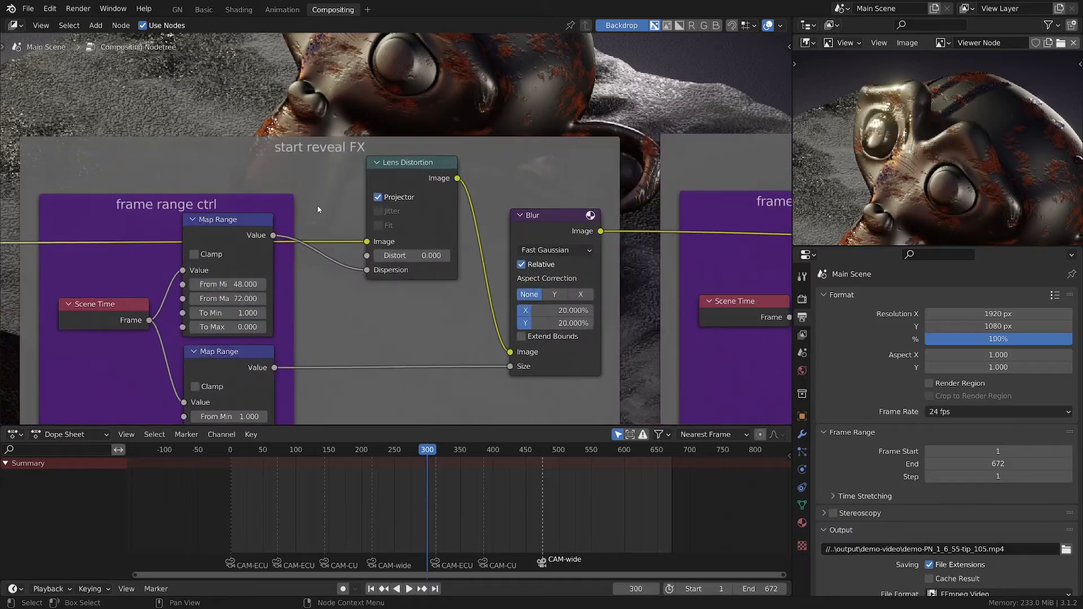
scroll(317, 210, "down", 3)
middle_click_drag(321, 206, 407, 218)
scroll(407, 217, "up", 2)
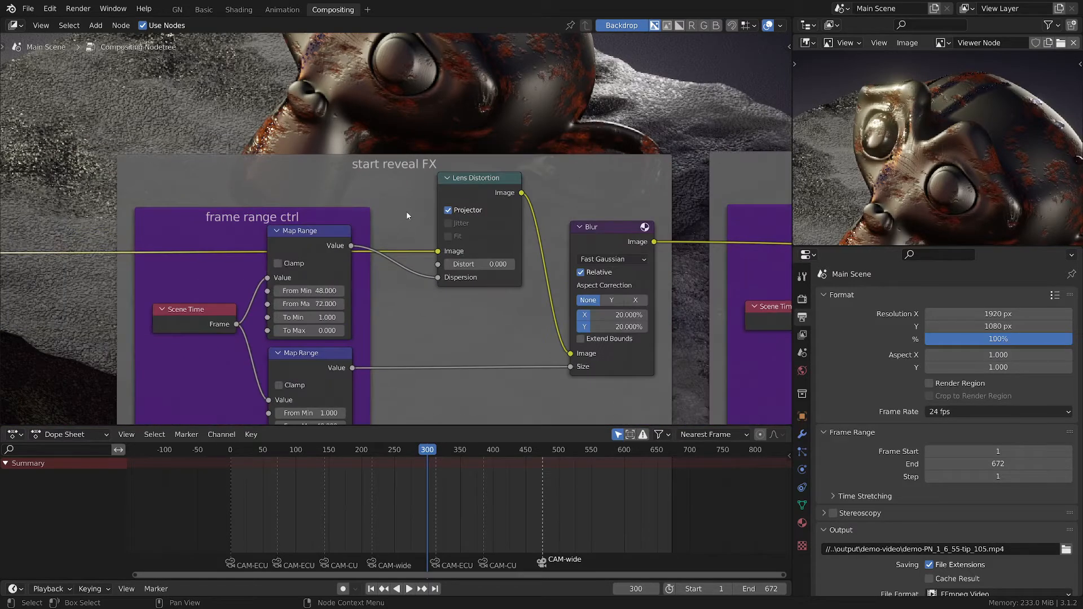
Step: Preview the start reveal Lens Distortion and Blur nodes with their Dispersion and Size links muted, and unmute both links
left_click(490, 188, "ctrl+shift")
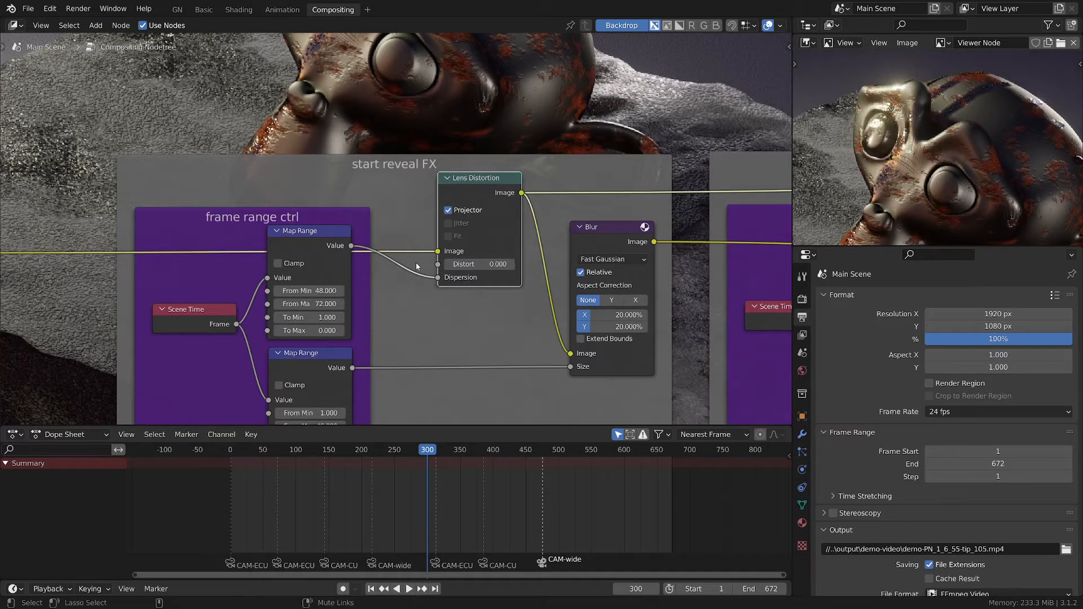
right_click_drag(408, 286, 408, 287, "ctrl+alt")
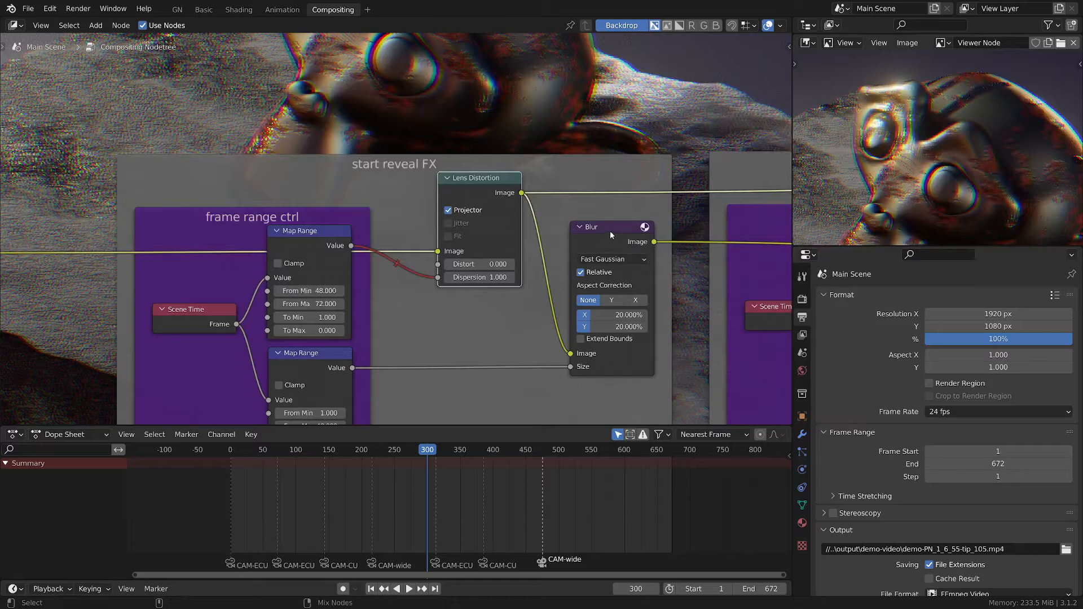
right_click_drag(610, 232, 607, 231, "ctrl")
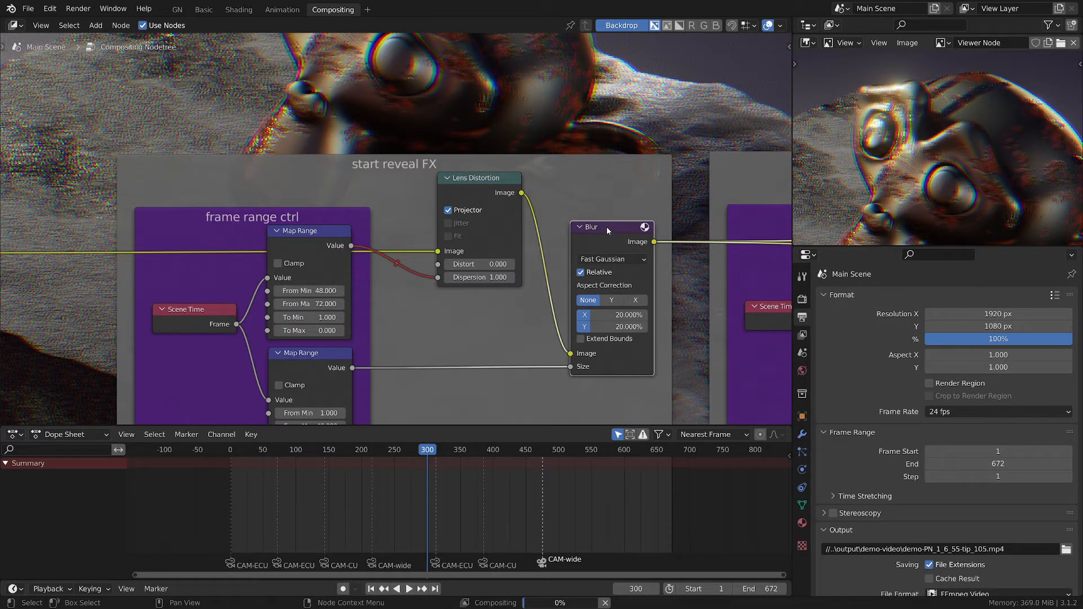
right_click_drag(491, 342, 496, 380, "ctrl+shift")
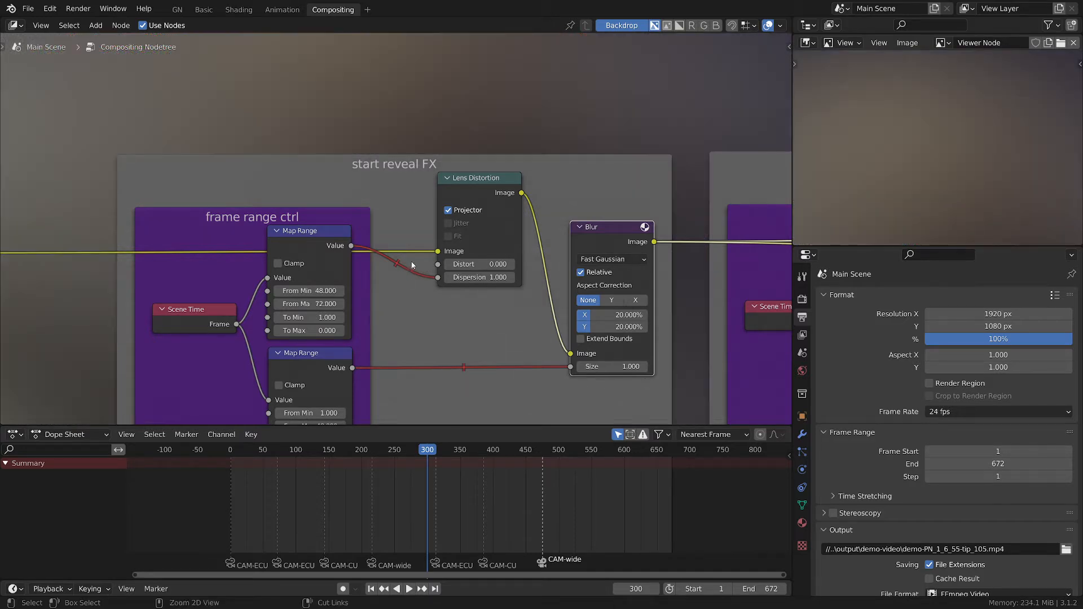
right_click_drag(411, 262, 415, 299, "ctrl+shift")
right_click_drag(471, 353, 473, 373, "ctrl+shift")
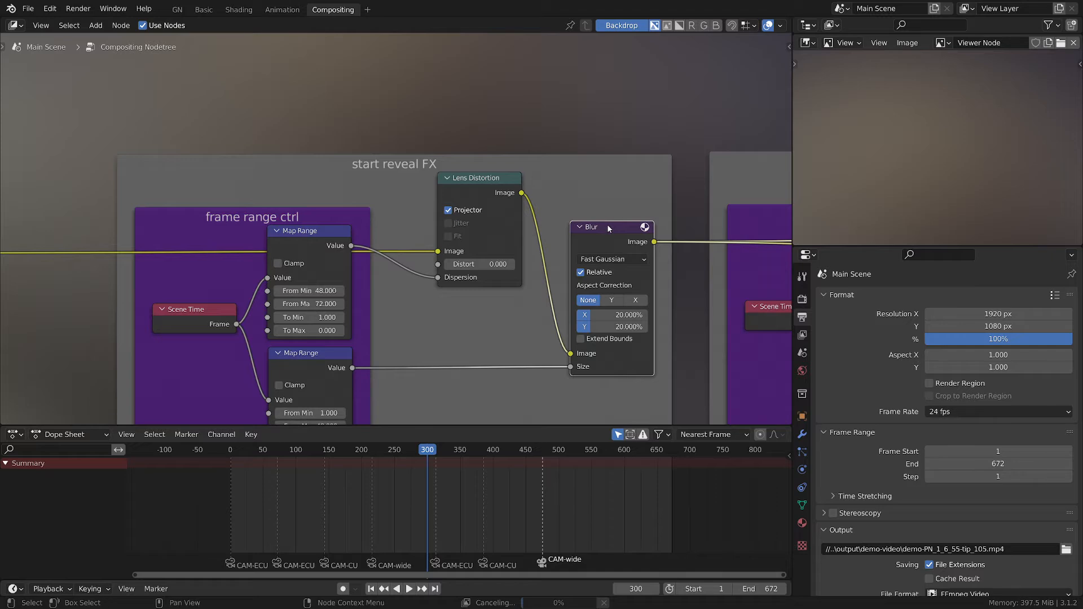
Step: Examine how the Scene Time node feeds the Map Range nodes in the frame range ctrl of start reveal FX
scroll(475, 340, "down", 5)
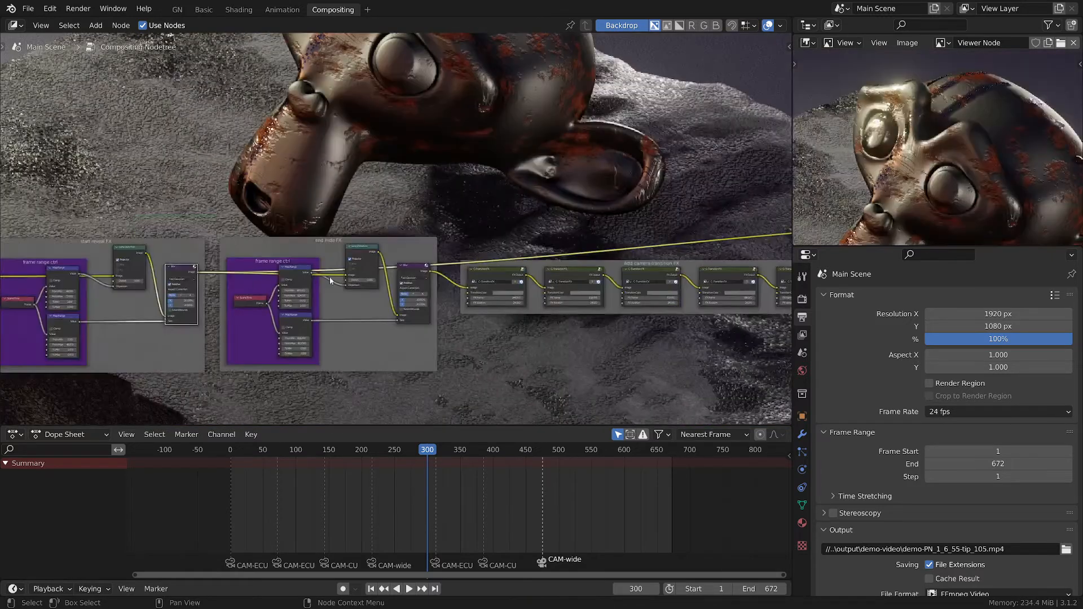
middle_click_drag(681, 254, 242, 300)
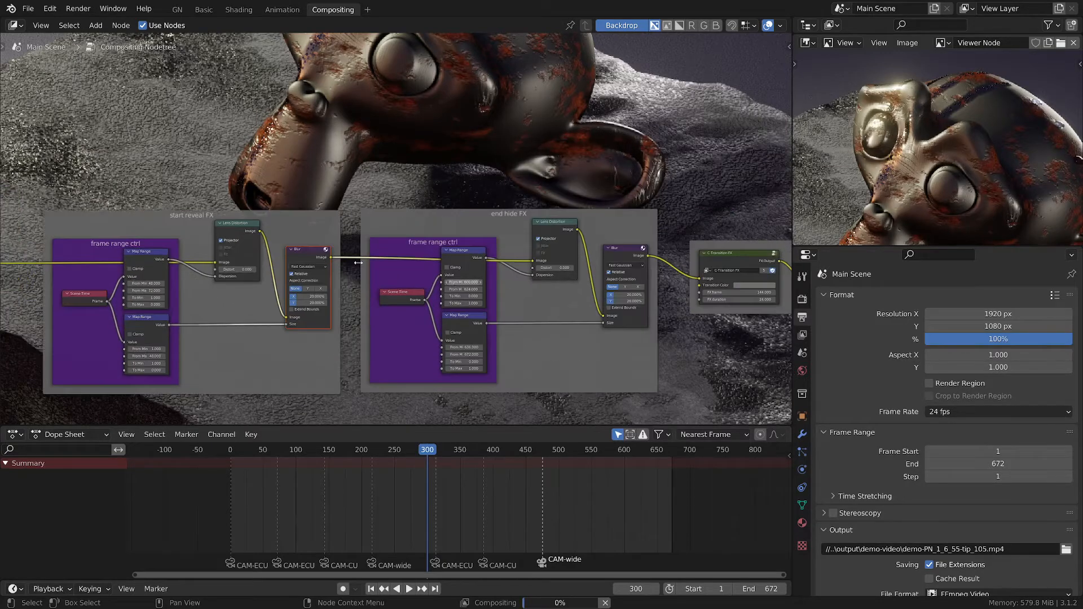
scroll(307, 268, "up", 4)
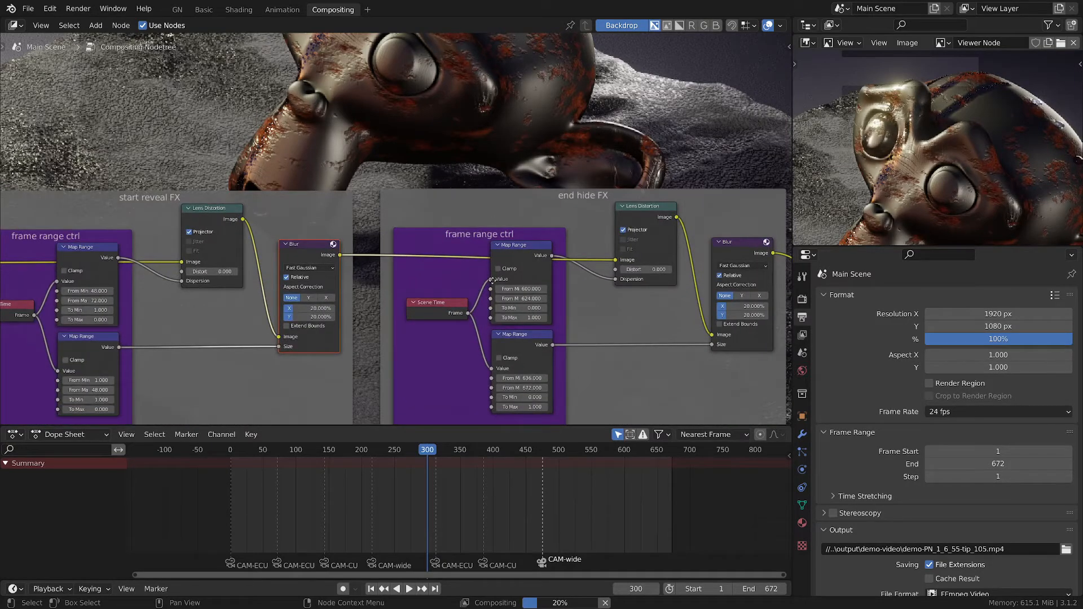
middle_click_drag(145, 275, 468, 272)
scroll(332, 291, "up", 5)
middle_click_drag(326, 323, 314, 262)
scroll(314, 262, "up", 3)
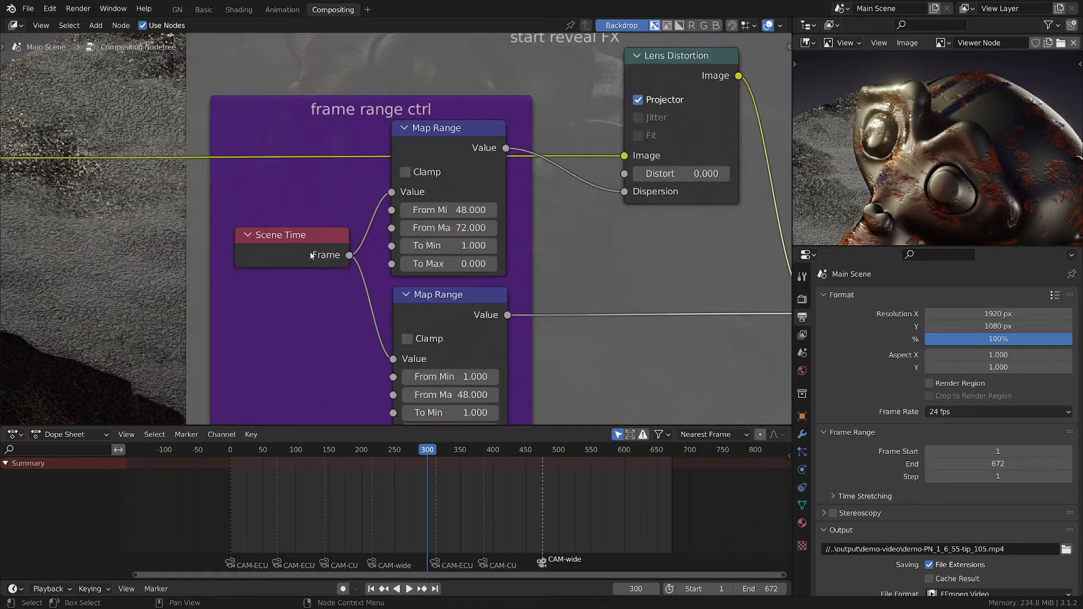
left_click_drag(295, 236, 287, 231)
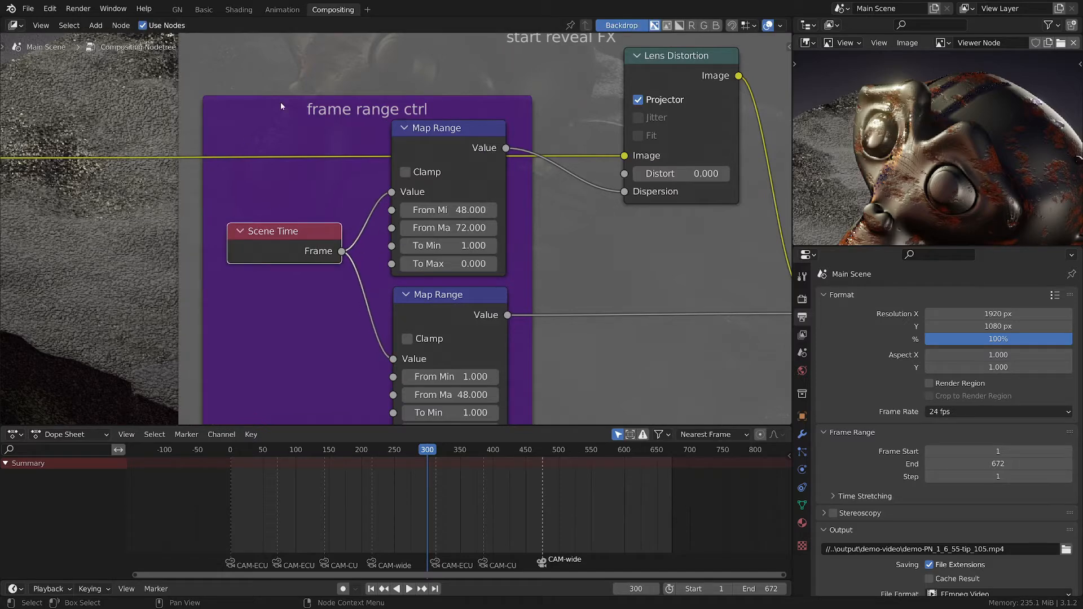
left_click(439, 144)
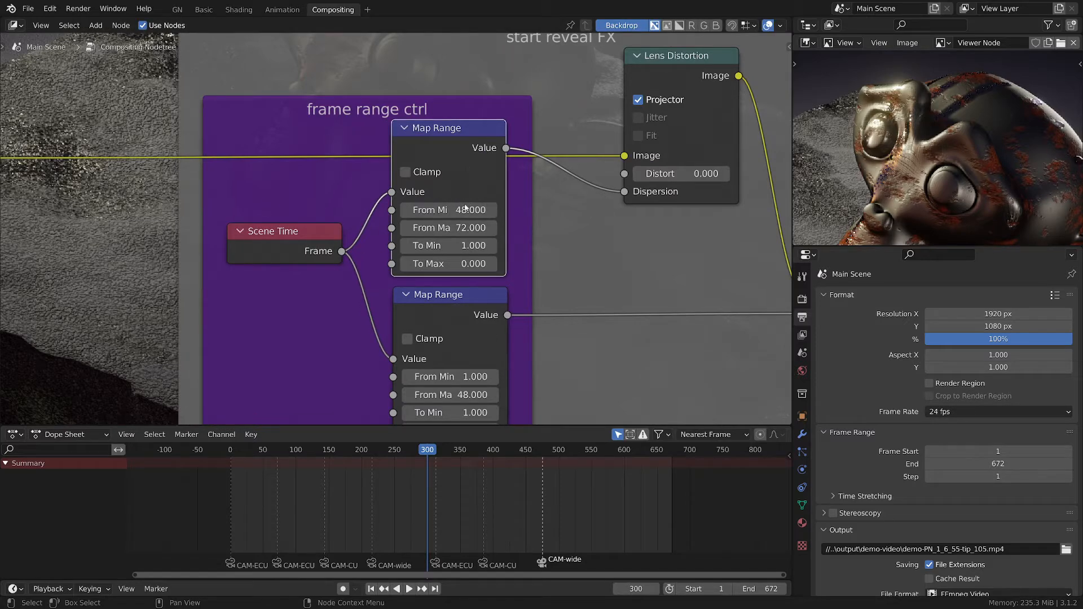
Step: Examine how the two Map Range nodes drive the Lens Distortion and Blur nodes in the start reveal FX frame
middle_click_drag(557, 311, 493, 317)
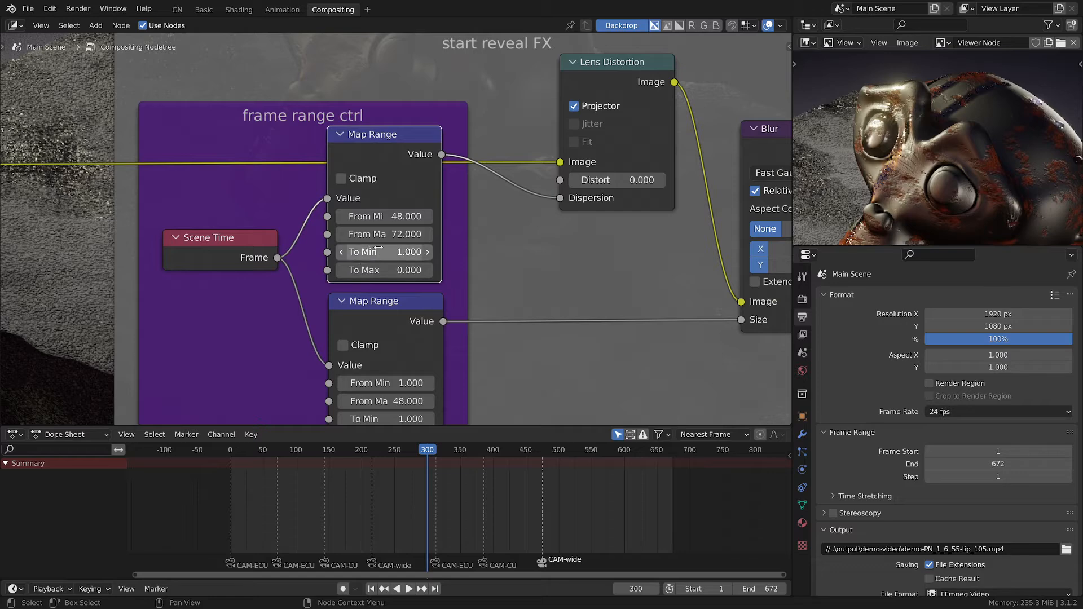
scroll(512, 351, "down", 2)
middle_click_drag(487, 325, 380, 354)
left_click_drag(493, 151, 484, 159)
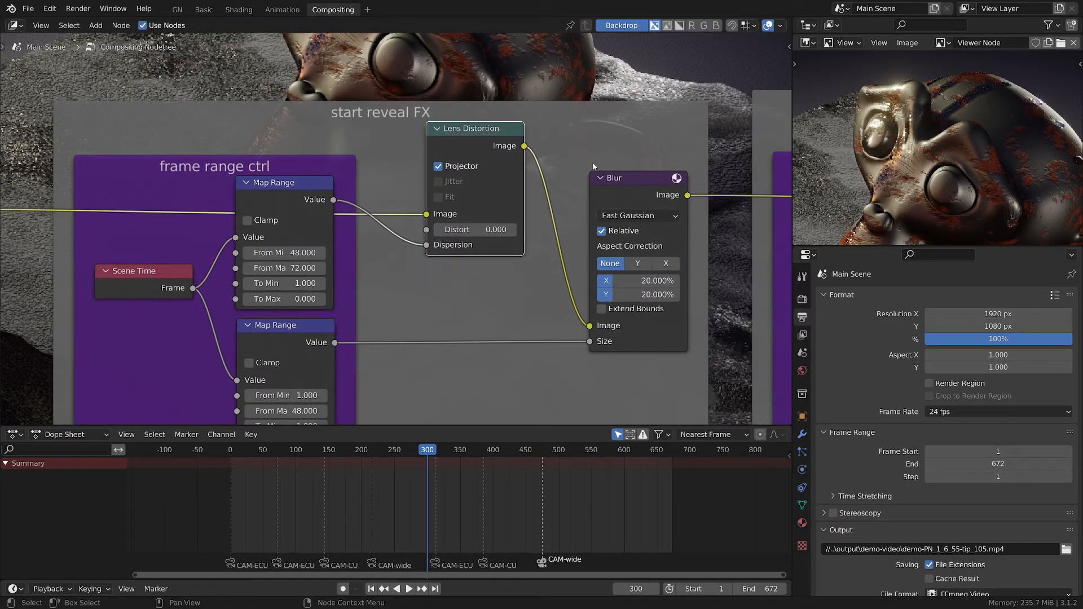
left_click_drag(632, 186, 616, 186)
Step: Examine the end hide FX frame's Map Range, Lens Distortion and Blur nodes
scroll(628, 204, "down", 5)
middle_click_drag(629, 205, 364, 230)
scroll(521, 201, "down", 3)
middle_click_drag(521, 201, 390, 182)
scroll(505, 207, "up", 1)
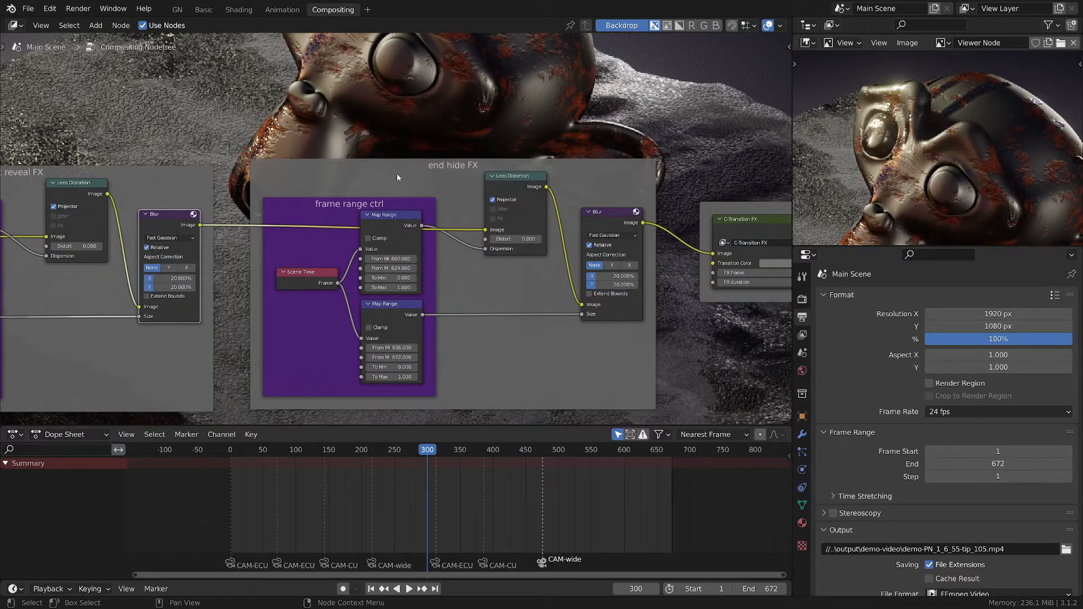
middle_click_drag(624, 347, 406, 347)
scroll(556, 335, "down", 2)
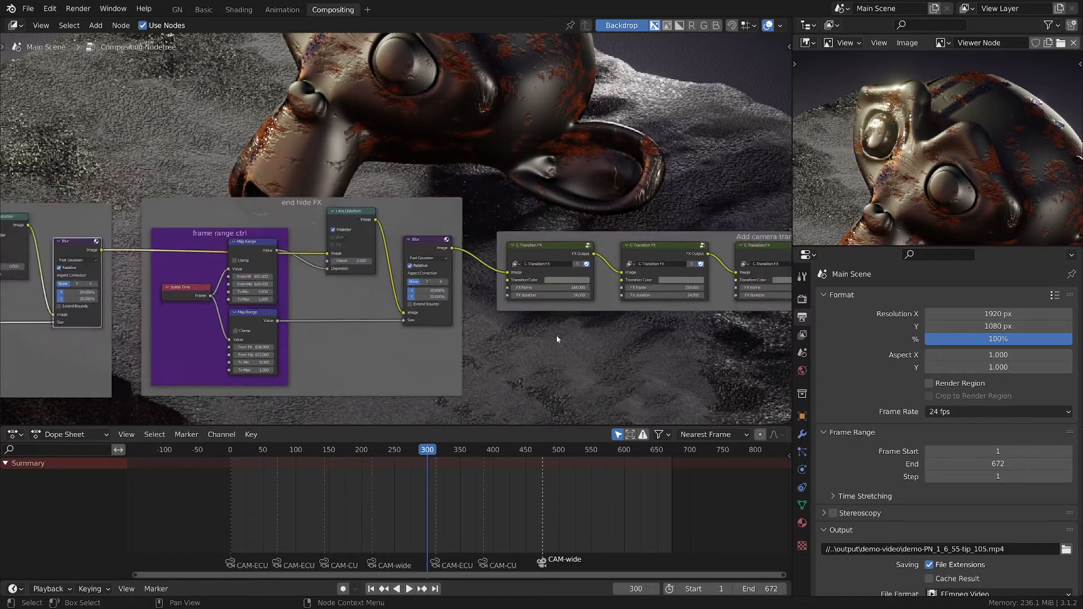
Step: Show the whole rendered frame in the Viewer Node image and examine the vignette frame's node layout
scroll(556, 335, "down", 3)
middle_click_drag(556, 335, 265, 336)
scroll(479, 315, "down", 3)
middle_click_drag(480, 314, 257, 351)
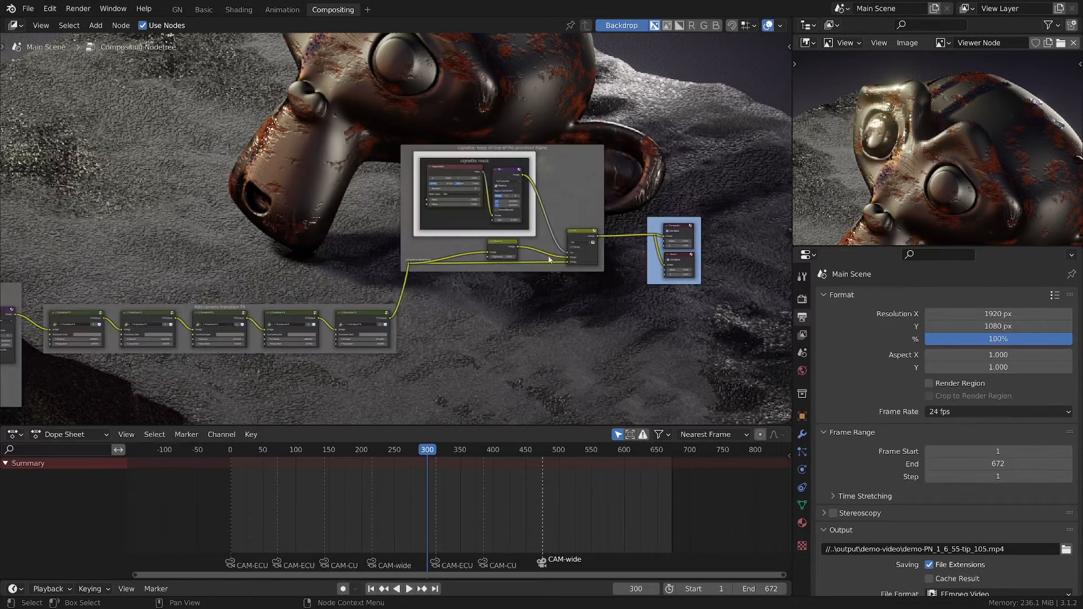
scroll(889, 130, "down", 7)
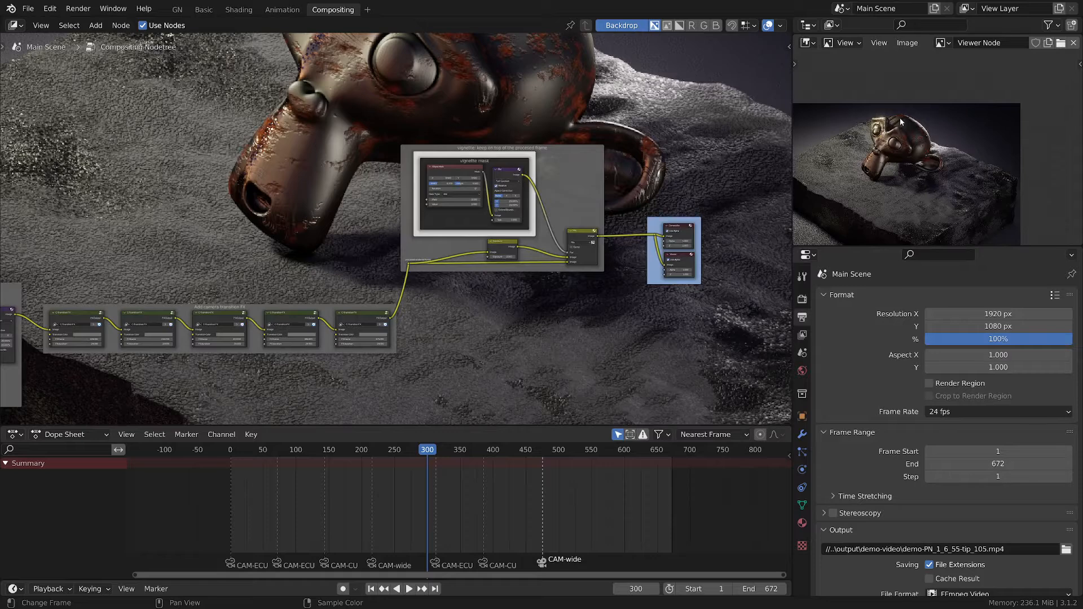
middle_click_drag(901, 121, 946, 106)
scroll(598, 215, "up", 3)
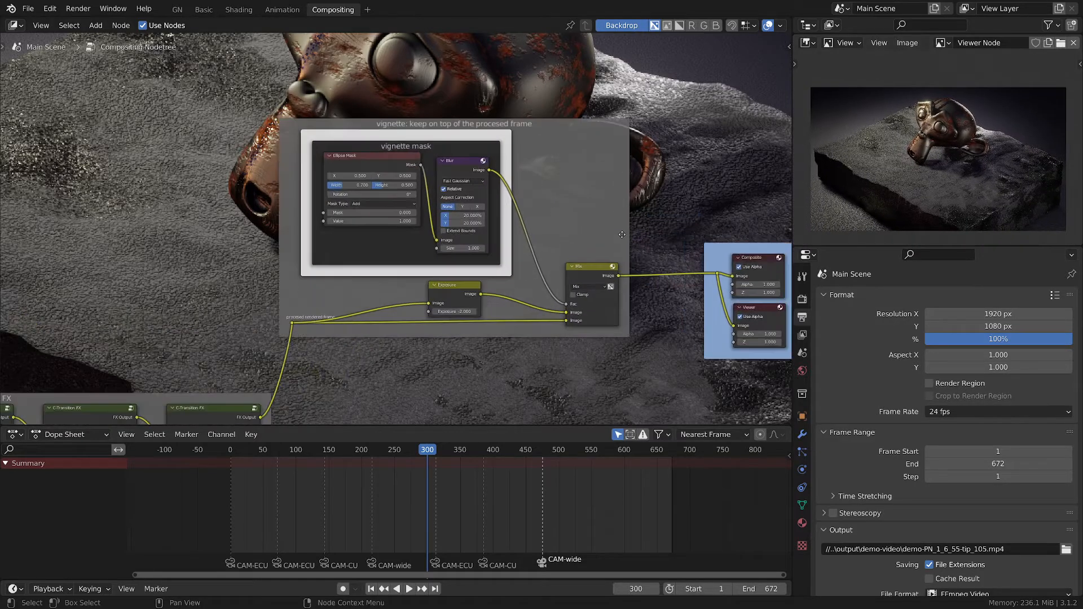
scroll(623, 231, "up", 3)
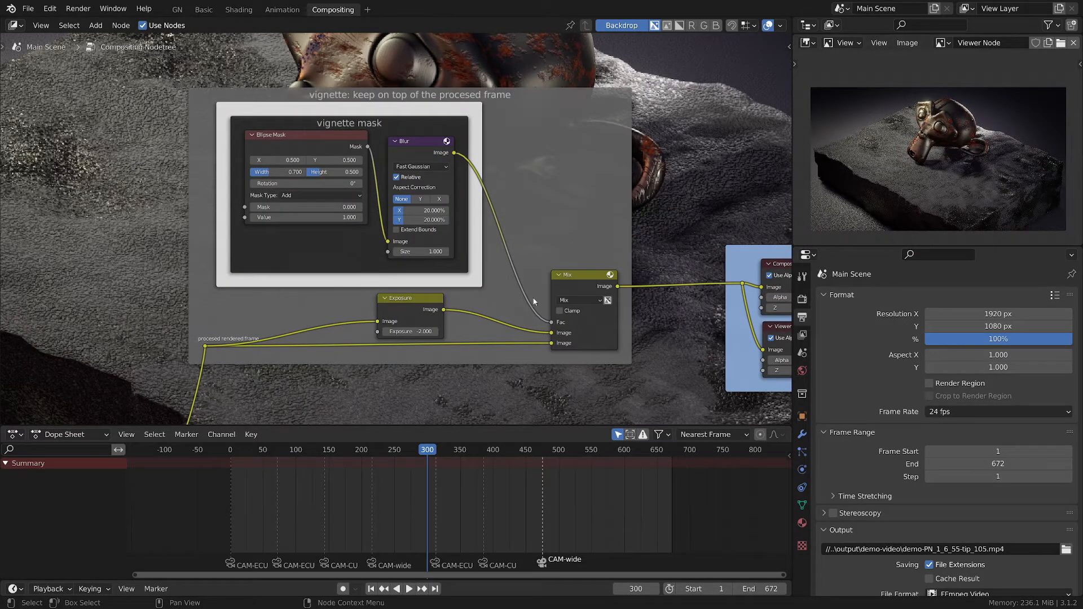
Step: Mute the link from the vignette mask's Blur to the Mix node and set the Mix Fac to 0
right_click_drag(526, 232, 500, 275, "ctrl+alt")
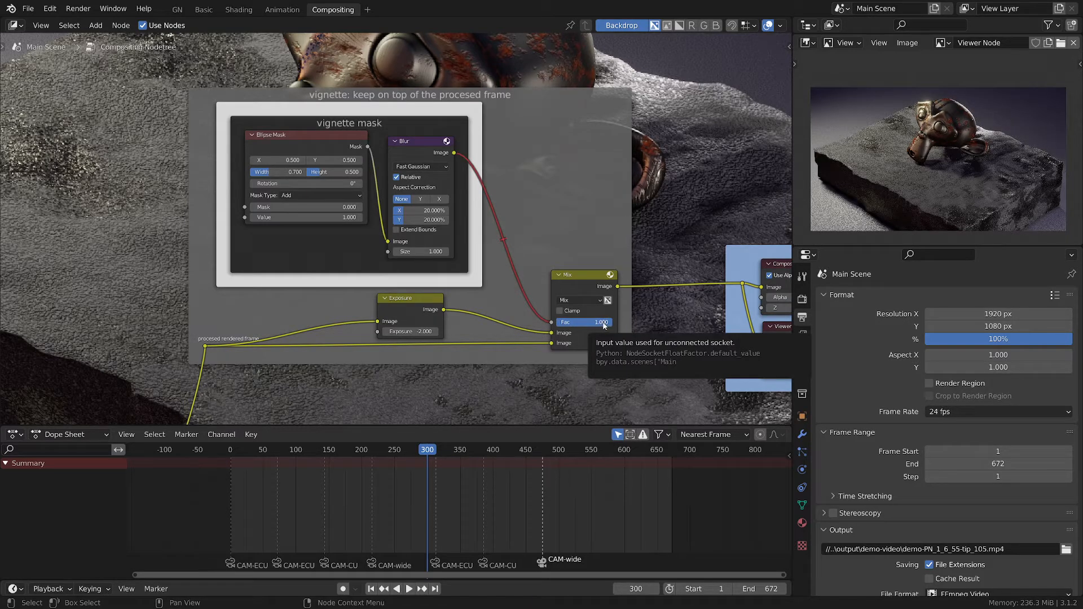
left_click(602, 323)
type("0")
key("Return")
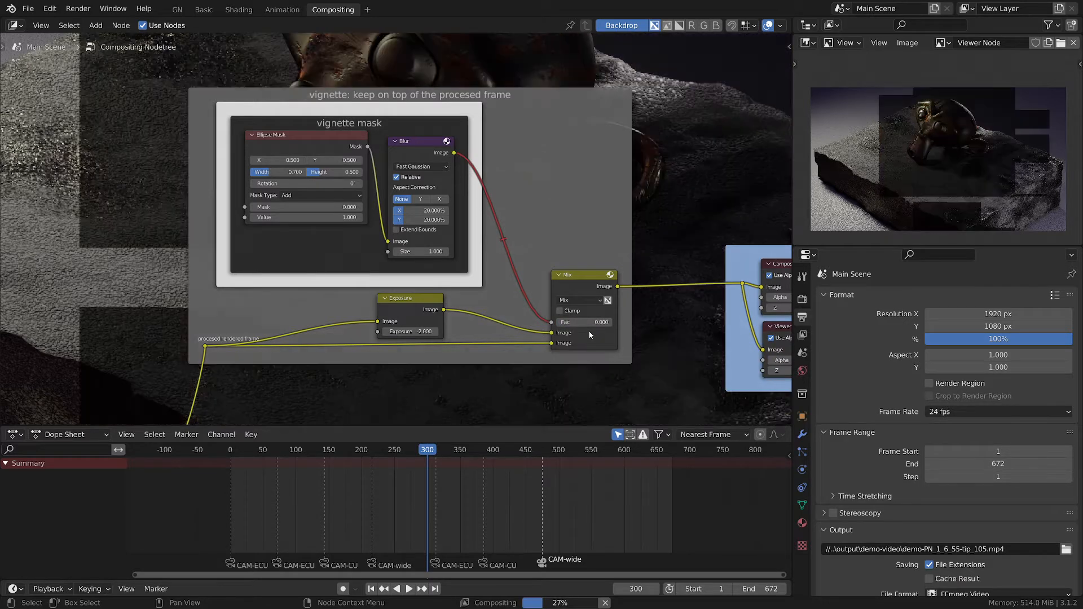
scroll(457, 357, "up", 1)
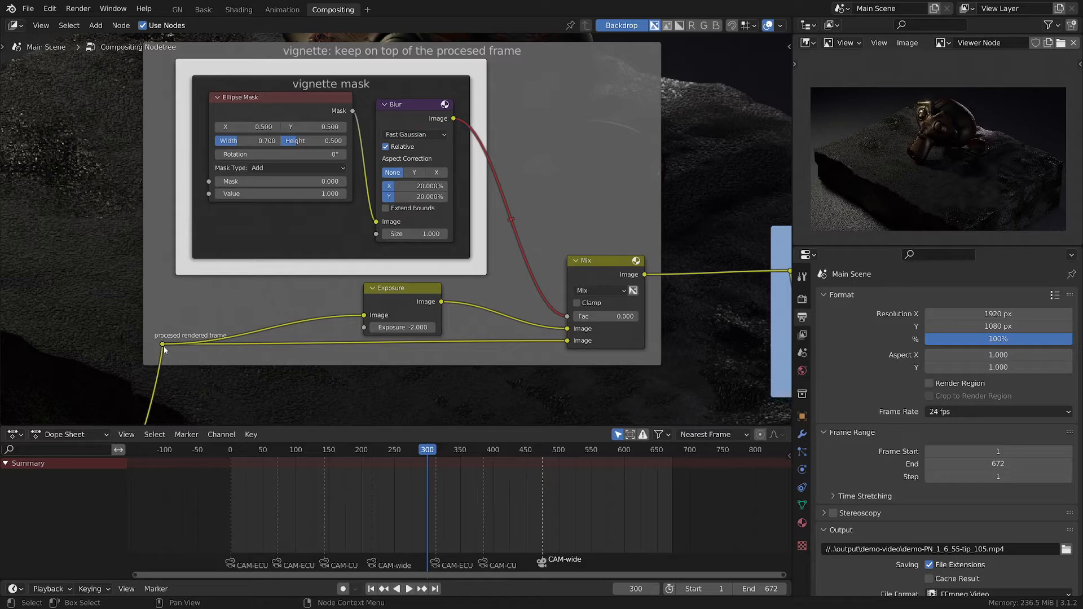
Step: Trace the processed rendered frame through the Exposure node and unmute the vignette mask's link to the Mix node
left_click(162, 345)
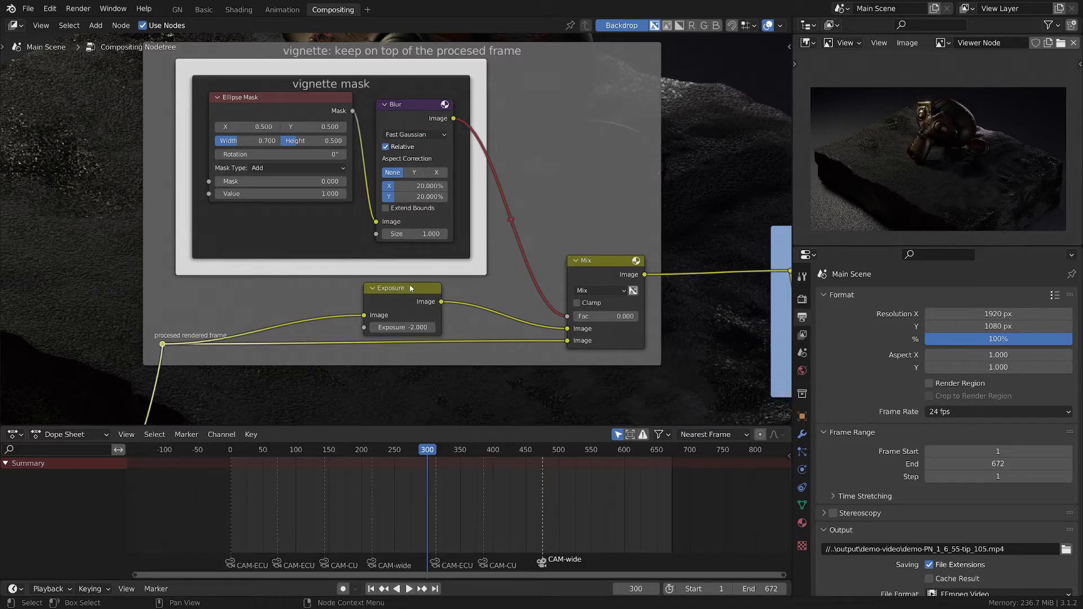
left_click_drag(396, 295, 390, 295)
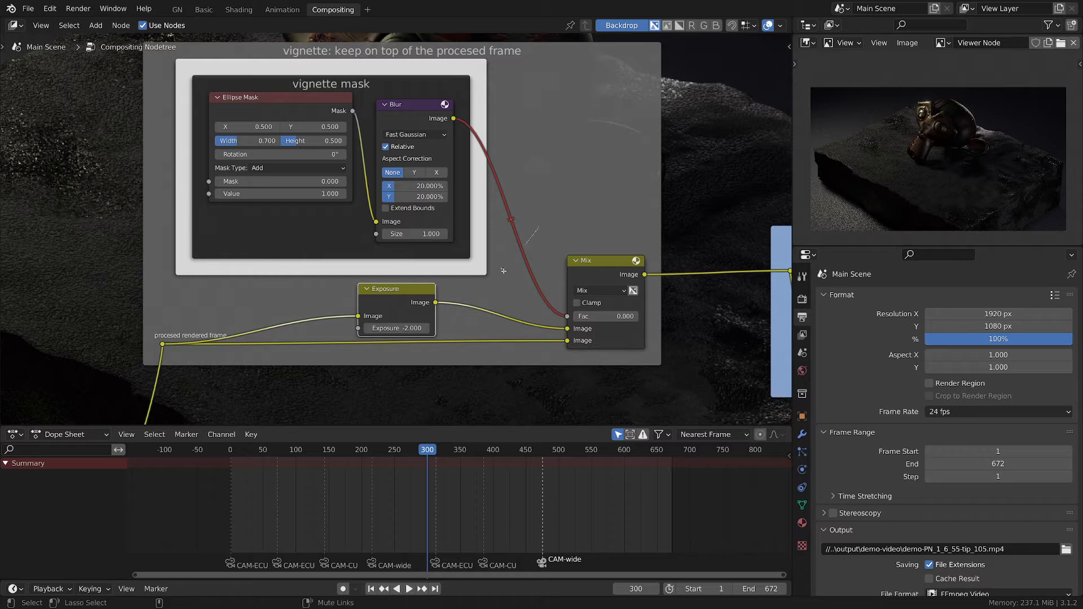
right_click_drag(503, 272, 558, 194, "ctrl+alt")
Step: Select the Ellipse Mask node and inspect the vignette's darkened corners in the Viewer Node image
left_click(264, 99)
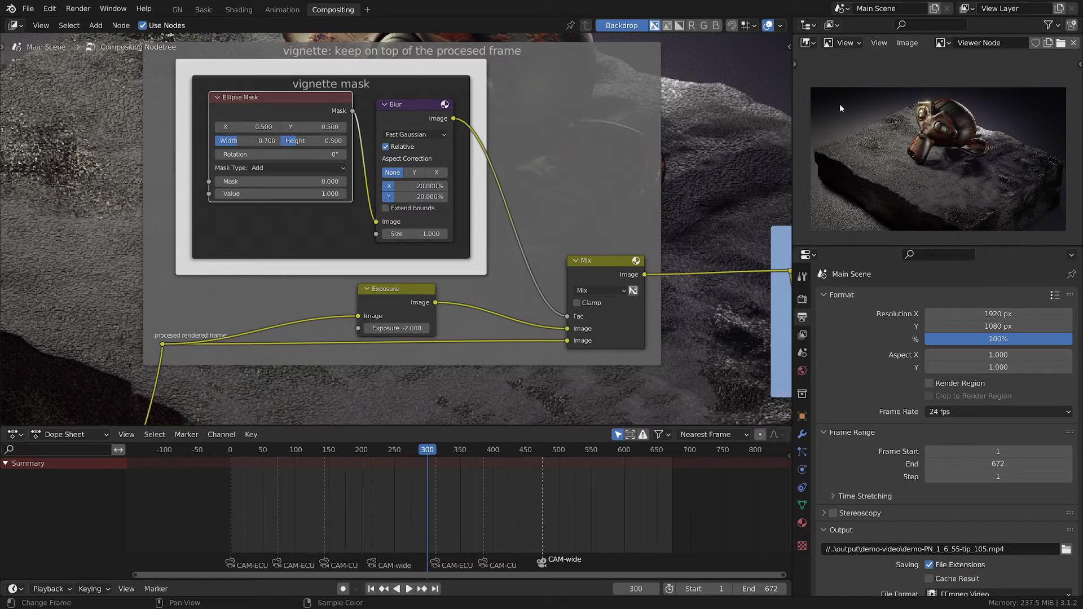
mouse_move(836, 102)
left_mouse_down()
mouse_move(878, 122)
mouse_move(858, 129)
left_mouse_up()
left_click_drag(820, 89, 855, 98)
right_click_drag(872, 106, 852, 97)
scroll(984, 155, "down", 2)
scroll(984, 155, "up", 3)
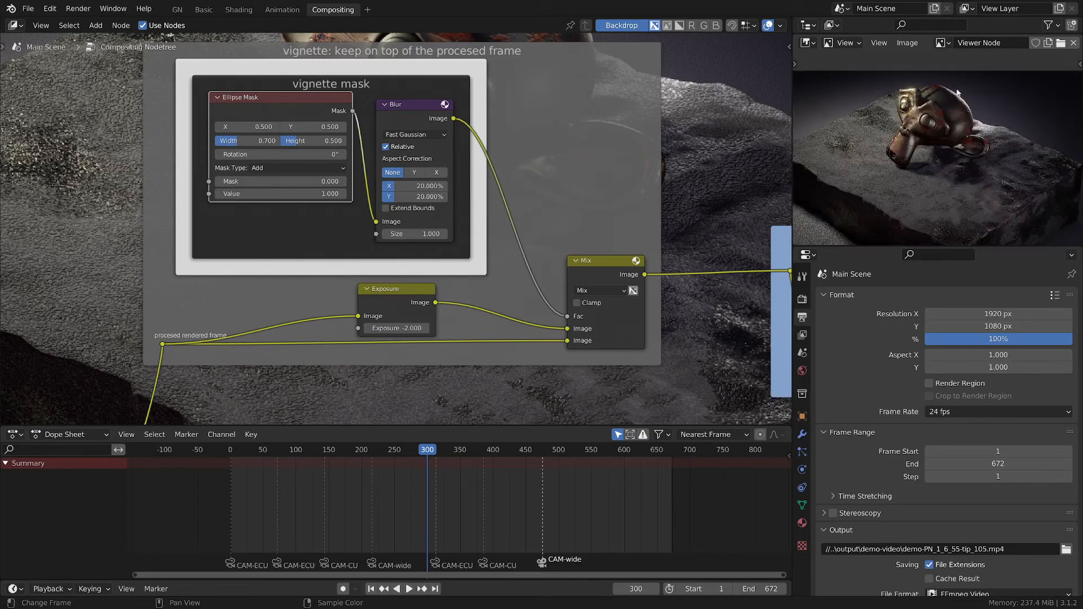
Step: Select the first C-Transition FX node in the Add camera transition FX frame and examine its inputs
scroll(354, 404, "down", 4)
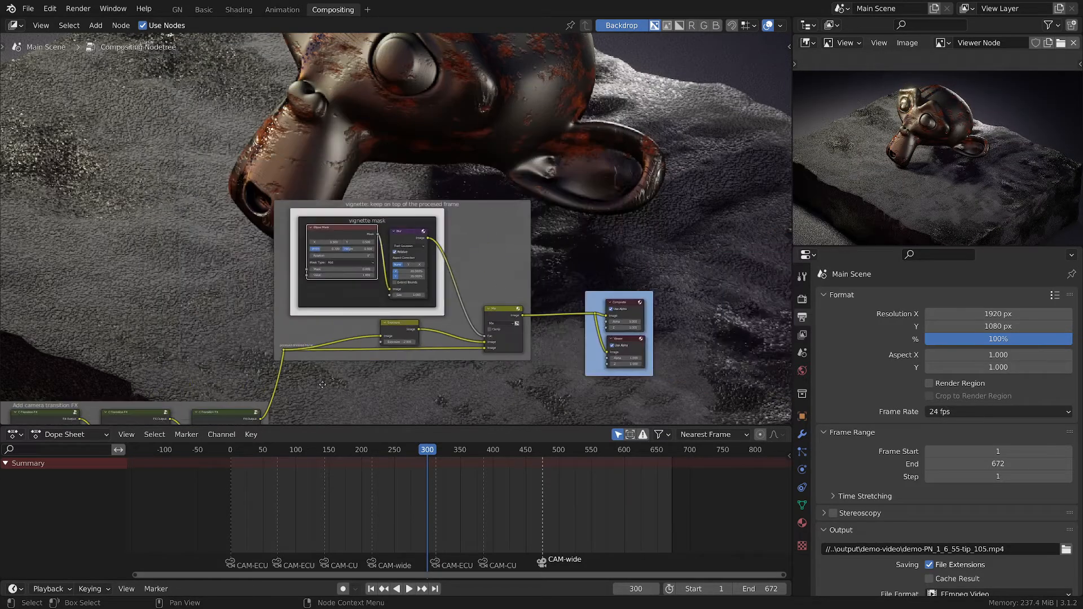
middle_click_drag(323, 385, 599, 331)
middle_click_drag(102, 361, 531, 259)
scroll(313, 320, "up", 5)
scroll(333, 334, "up", 2)
scroll(530, 259, "up", 3)
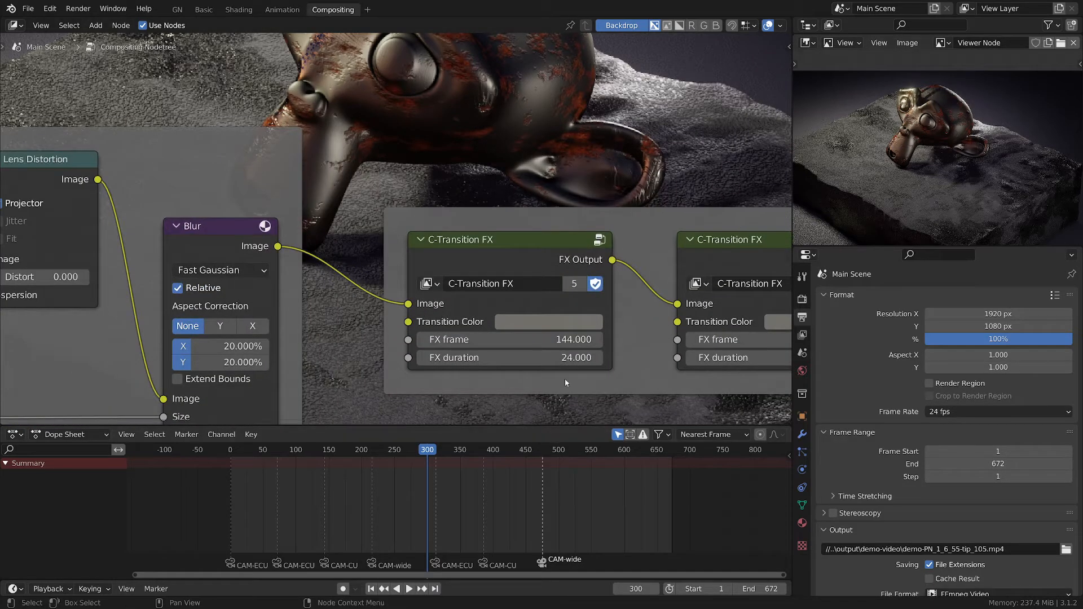
left_click(516, 243)
scroll(516, 244, "up", 2)
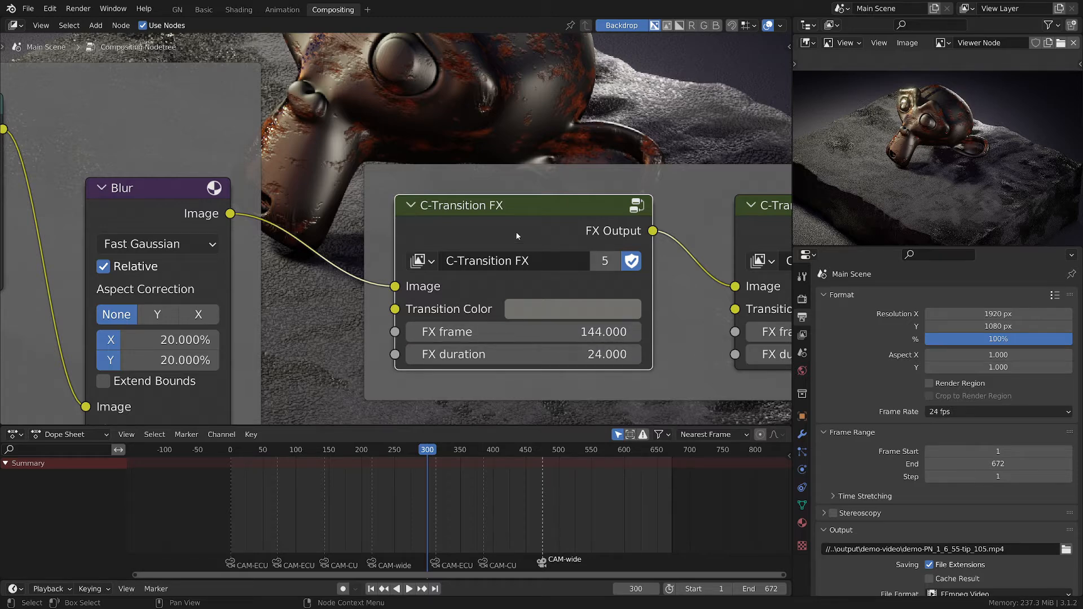
Step: Preview the camera transition by playing the timeline, moving to frame 305 and jumping to the next marker
scroll(490, 568, "up", 3)
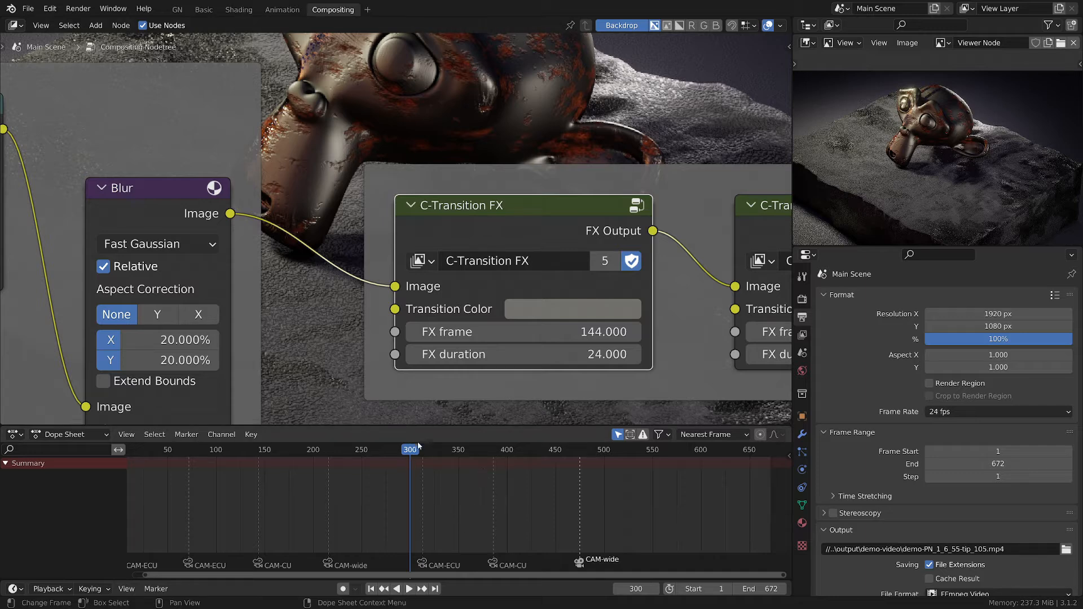
key("space")
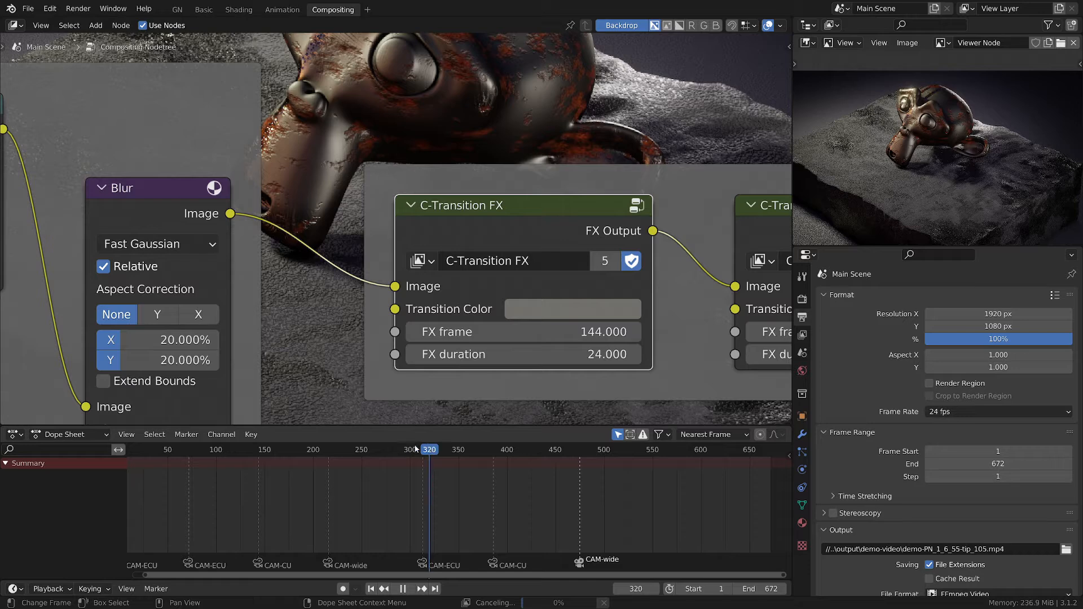
left_click(415, 449)
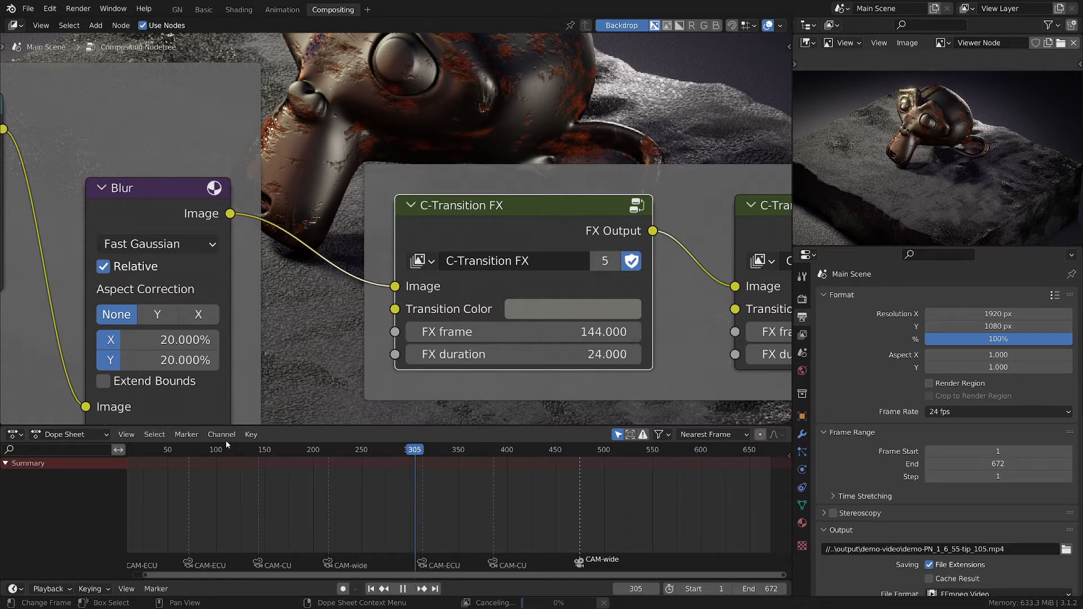
left_click(186, 434)
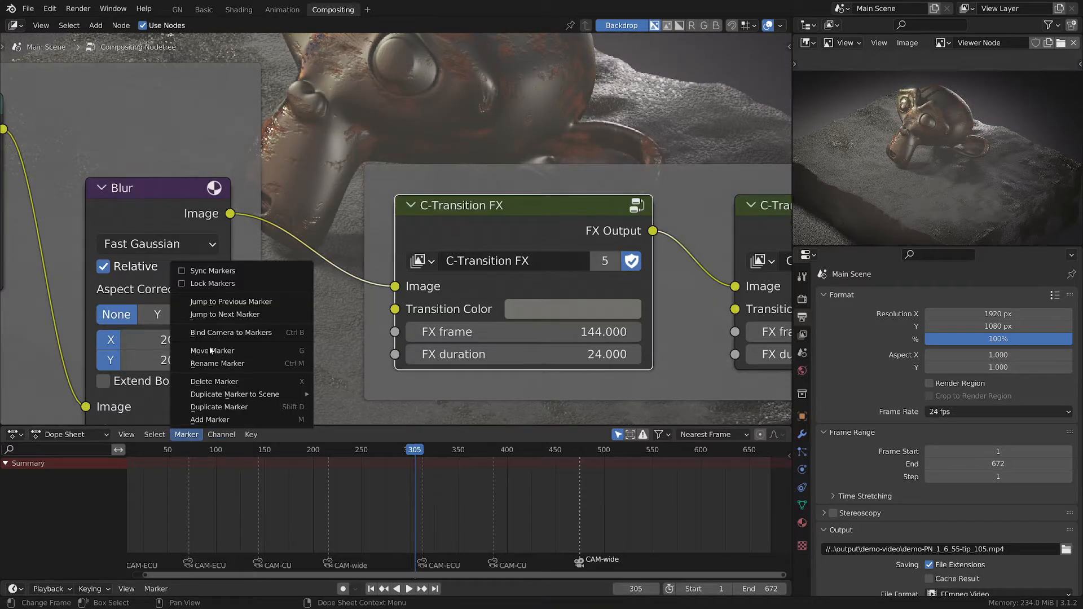
left_click(215, 320)
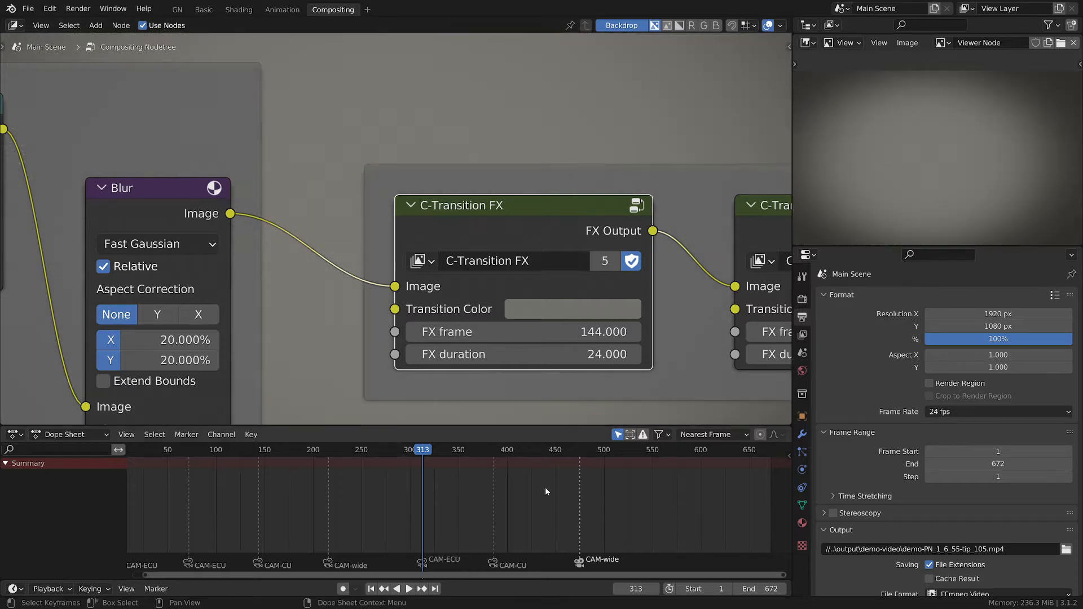
Step: Select the C-Transition FX node with FX frame 313 in the Add camera transition FX frame
scroll(500, 348, "down", 3)
middle_click_drag(500, 348, 95, 343)
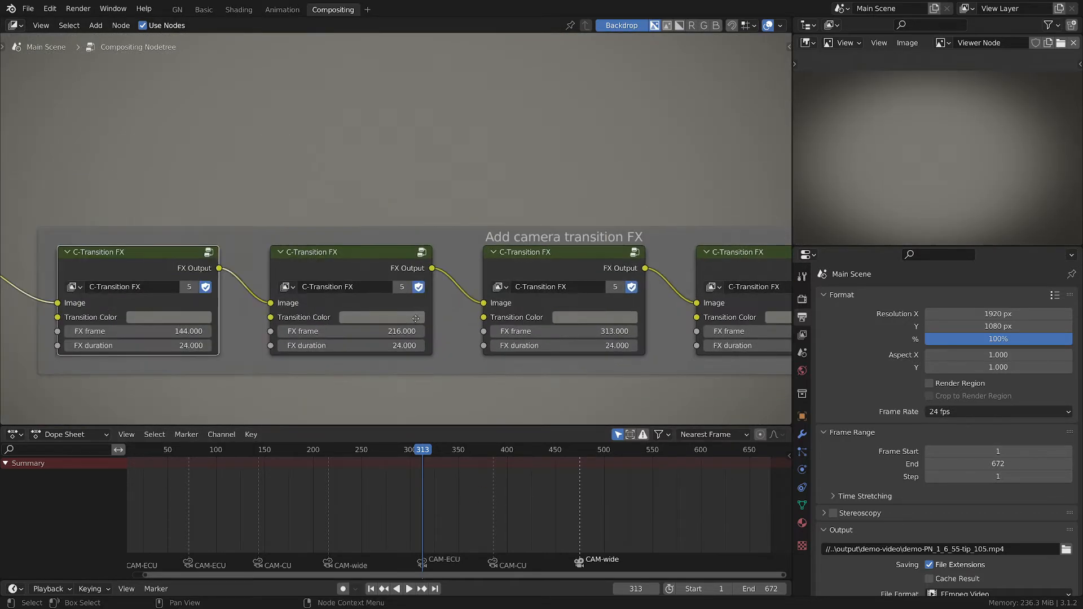
scroll(648, 352, "up", 6)
scroll(519, 214, "up", 1)
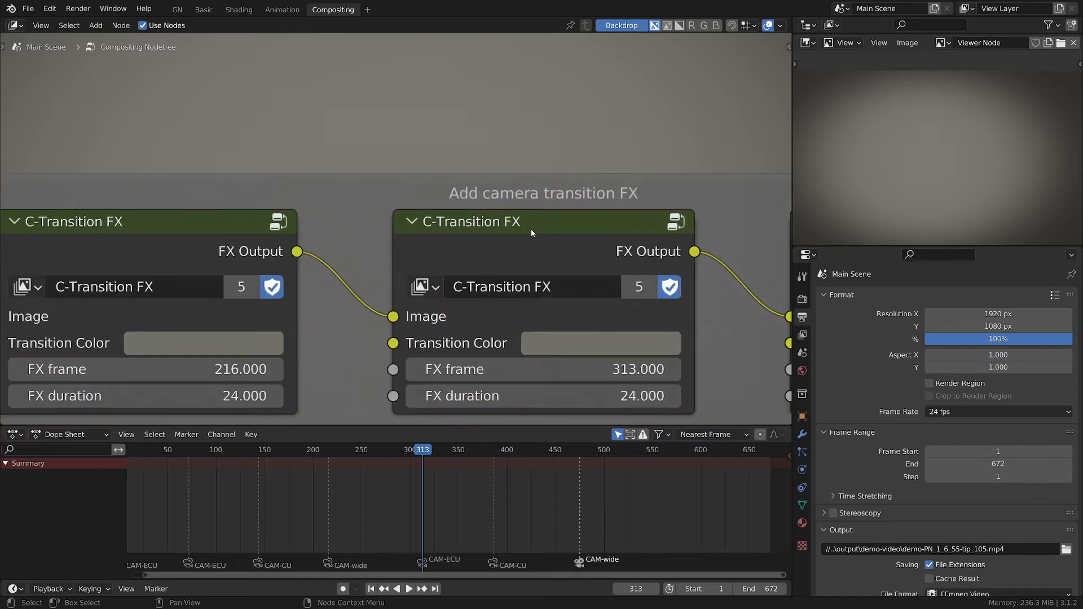
left_click(532, 233)
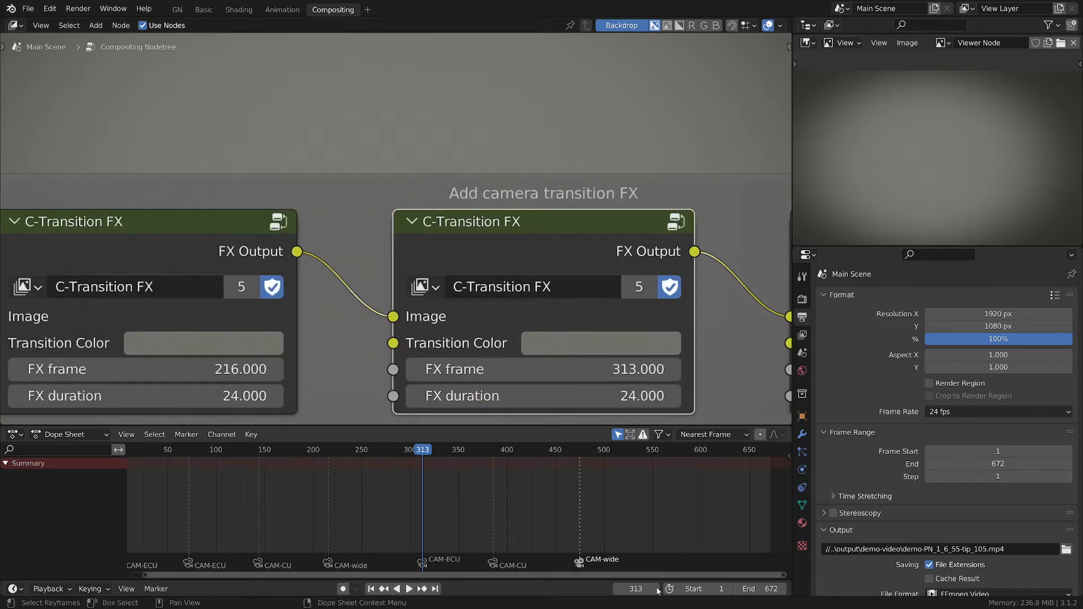
Step: Set the timeline's current frame to 300
double_click(636, 589)
type("300")
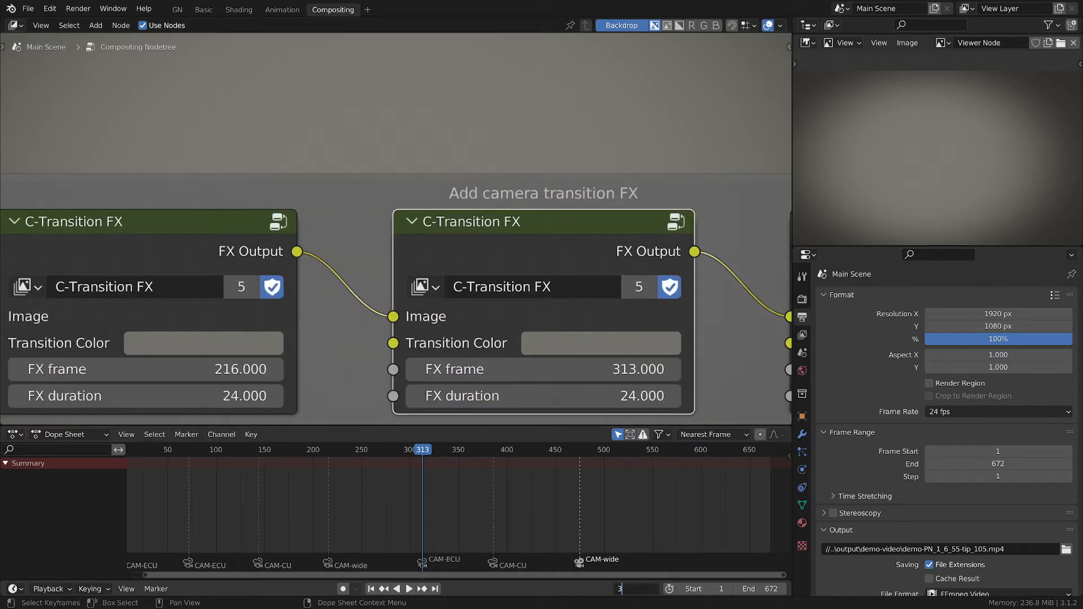
key("Return")
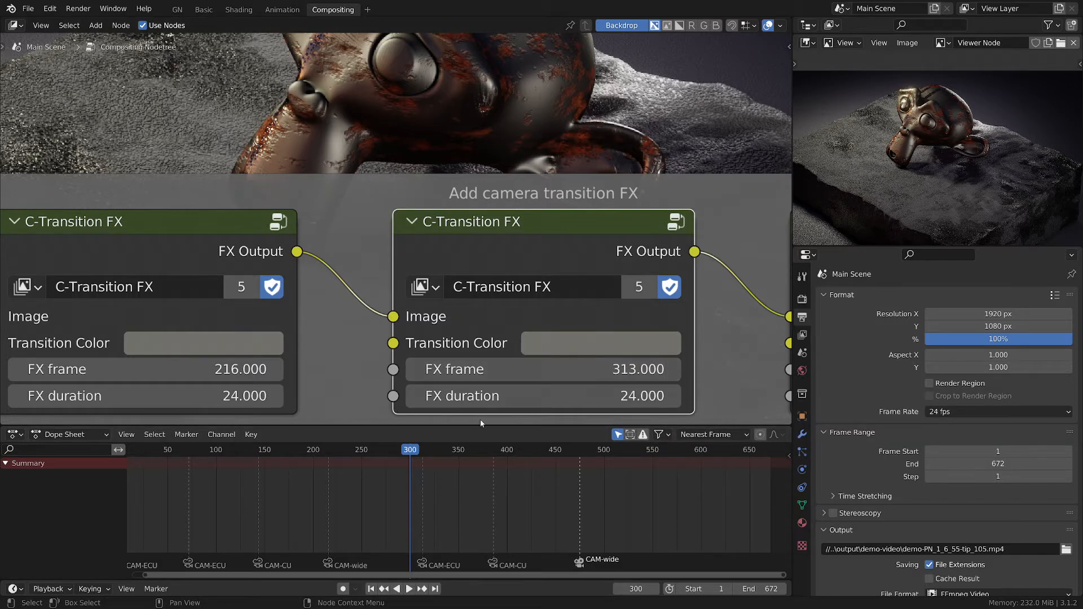
Step: Select the first C-Transition FX node and enter its node group
scroll(516, 474, "down", 5)
scroll(334, 297, "down", 7)
middle_click_drag(256, 277, 675, 302)
left_click(457, 300)
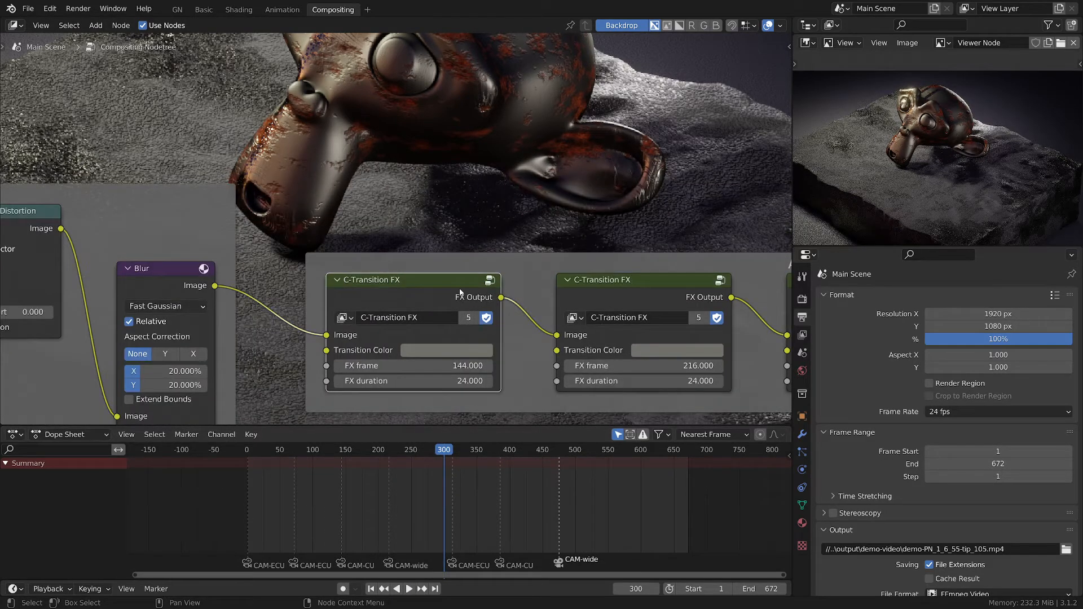
key("Tab")
Step: Examine how FX frame, FX duration and Scene Time feed the frame range and fade OUT/IN nodes inside the C-Transition FX group
middle_click_drag(438, 369, 438, 216)
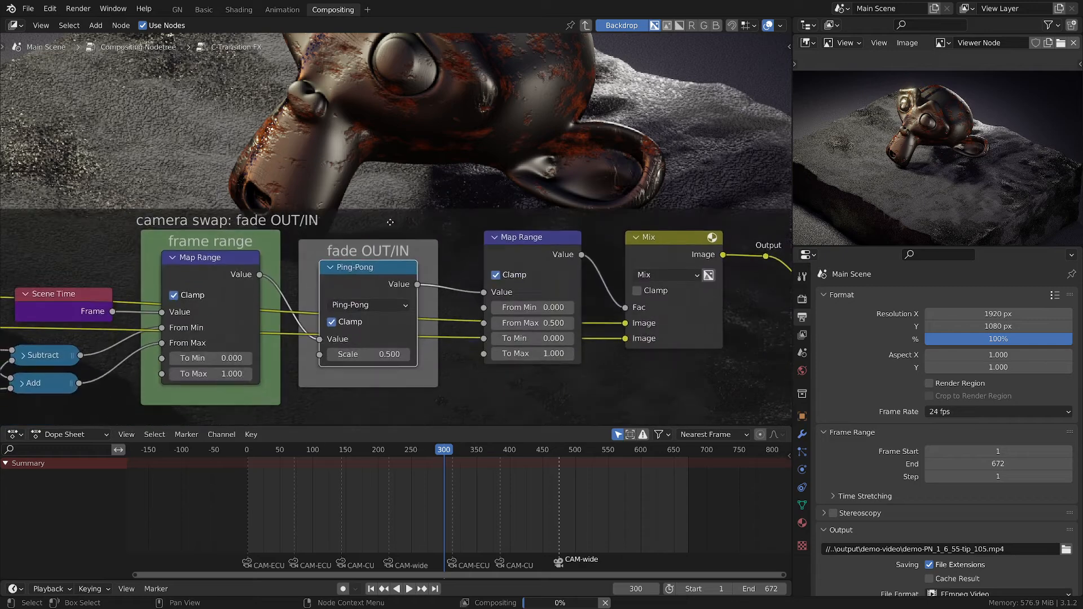
scroll(392, 220, "down", 5)
middle_click_drag(168, 245, 455, 260)
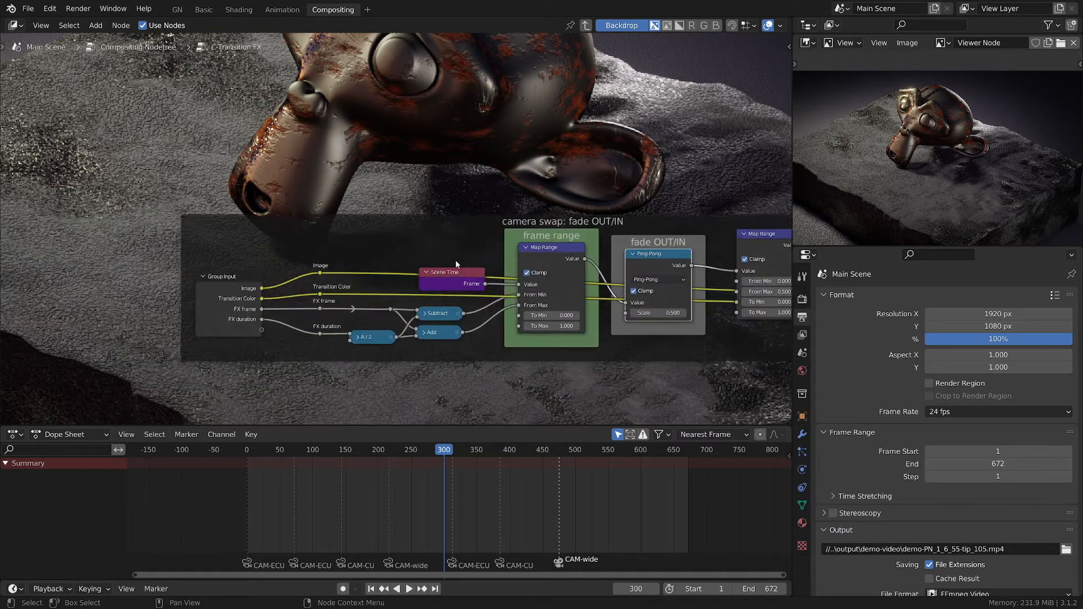
scroll(356, 287, "up", 2)
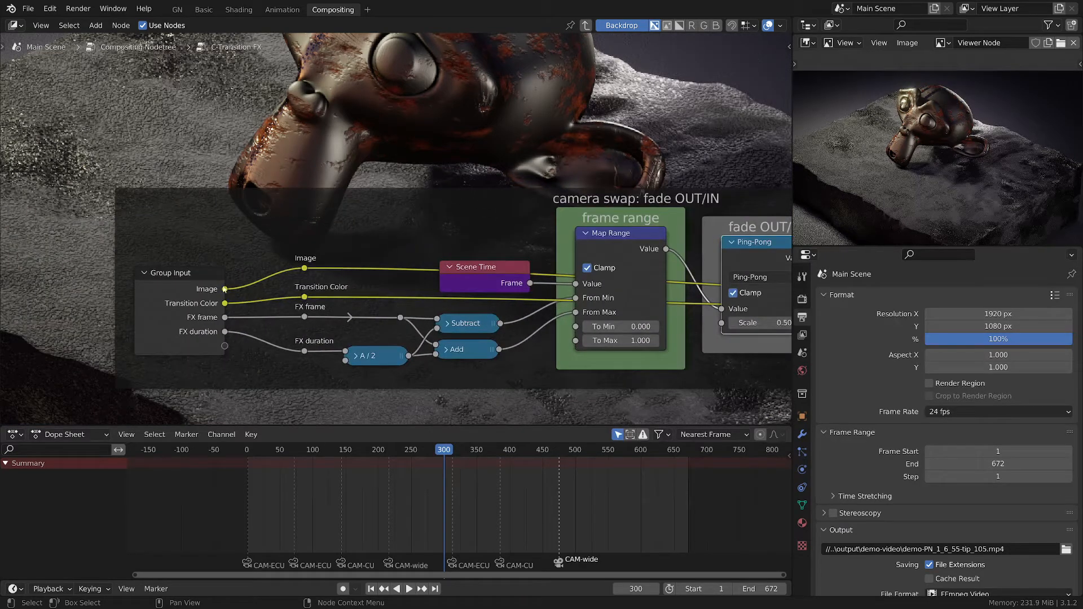
scroll(231, 326, "up", 1)
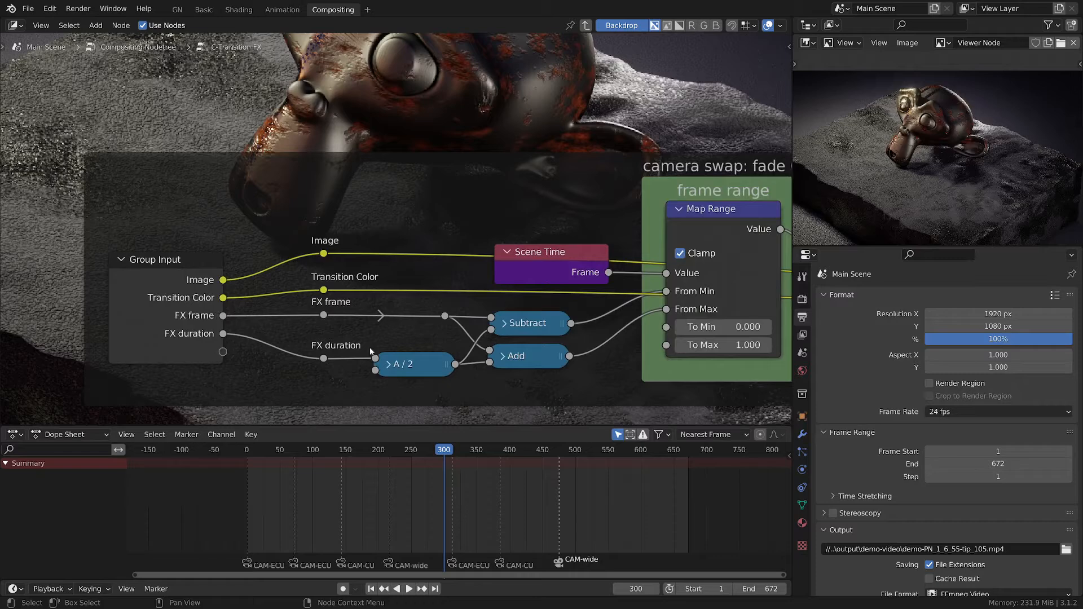
middle_click_drag(371, 351, 297, 362)
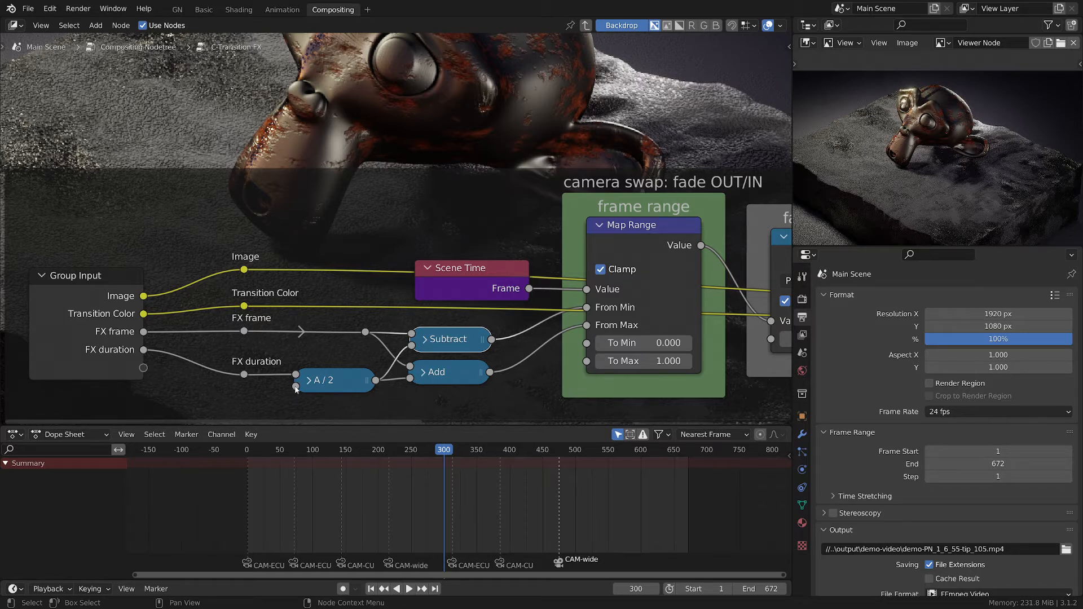
scroll(329, 390, "down", 2)
scroll(501, 289, "up", 3)
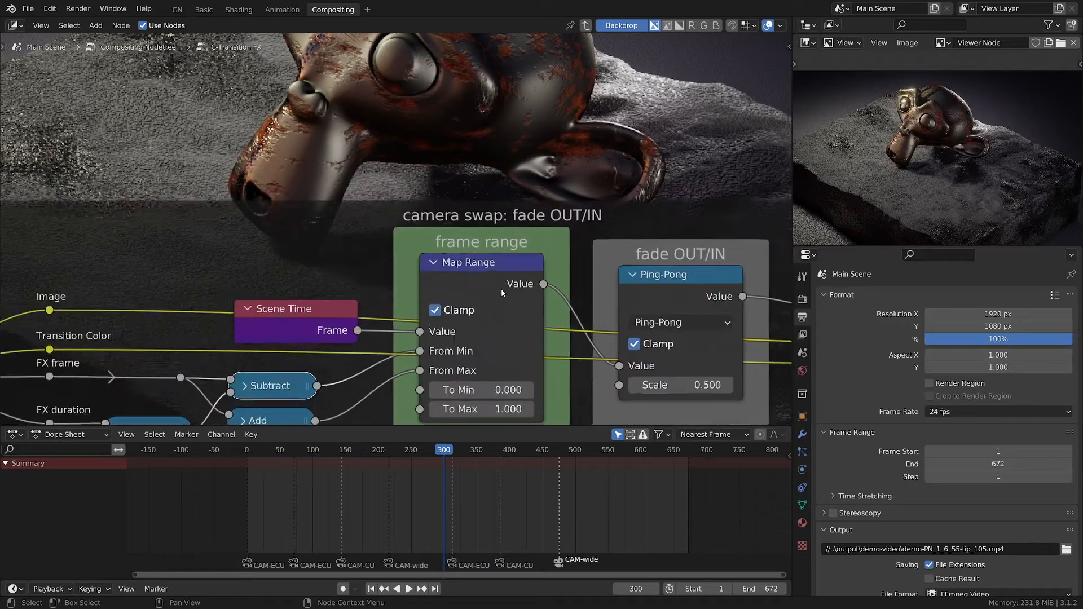
Step: Examine the frame range Map Range and fade OUT/IN Ping-Pong nodes, marking opposing arrows on the viewer image to illustrate the back-and-forth fade
scroll(532, 331, "down", 1)
scroll(382, 349, "up", 2)
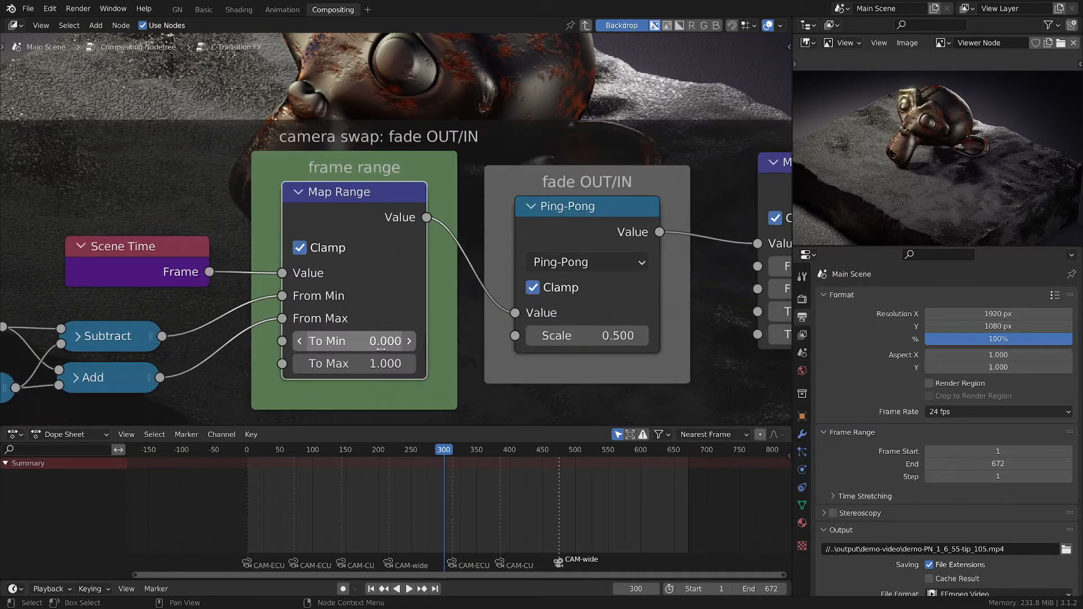
scroll(514, 362, "down", 3)
middle_click_drag(677, 391, 540, 395)
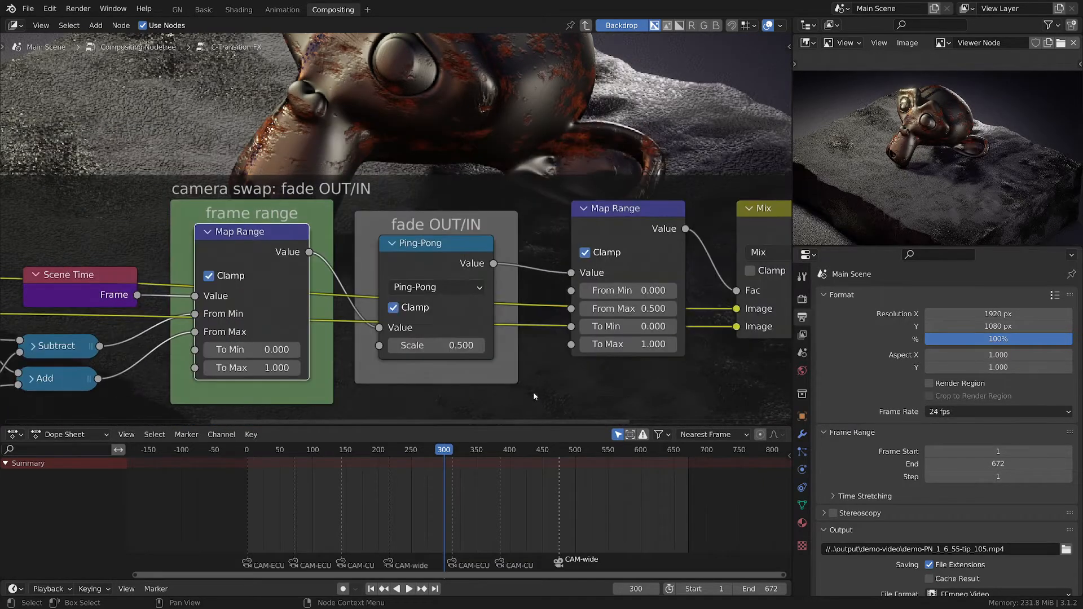
scroll(486, 277, "down", 1)
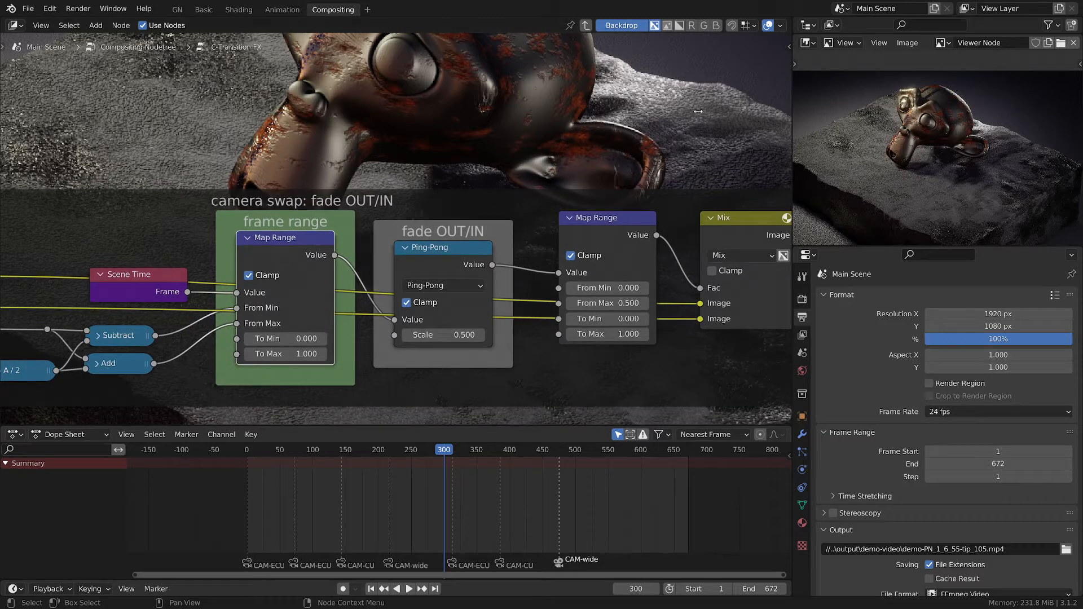
mouse_move(859, 167)
left_mouse_down()
mouse_move(939, 168)
mouse_move(951, 156)
mouse_move(962, 176)
mouse_move(928, 197)
mouse_move(863, 199)
mouse_move(880, 214)
left_mouse_up()
scroll(388, 314, "up", 1)
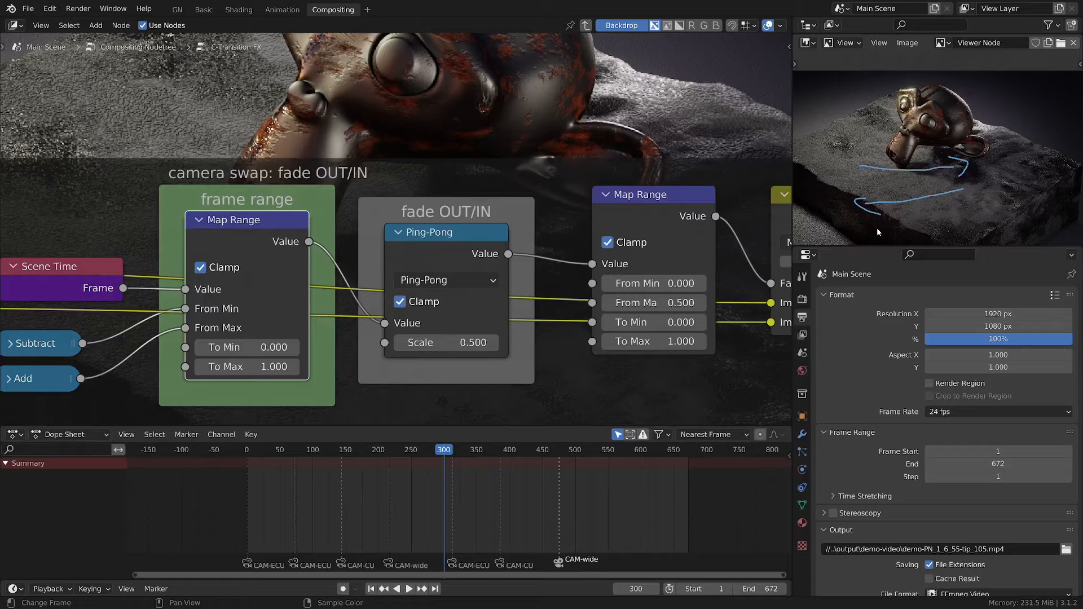
middle_click_drag(635, 399, 483, 416)
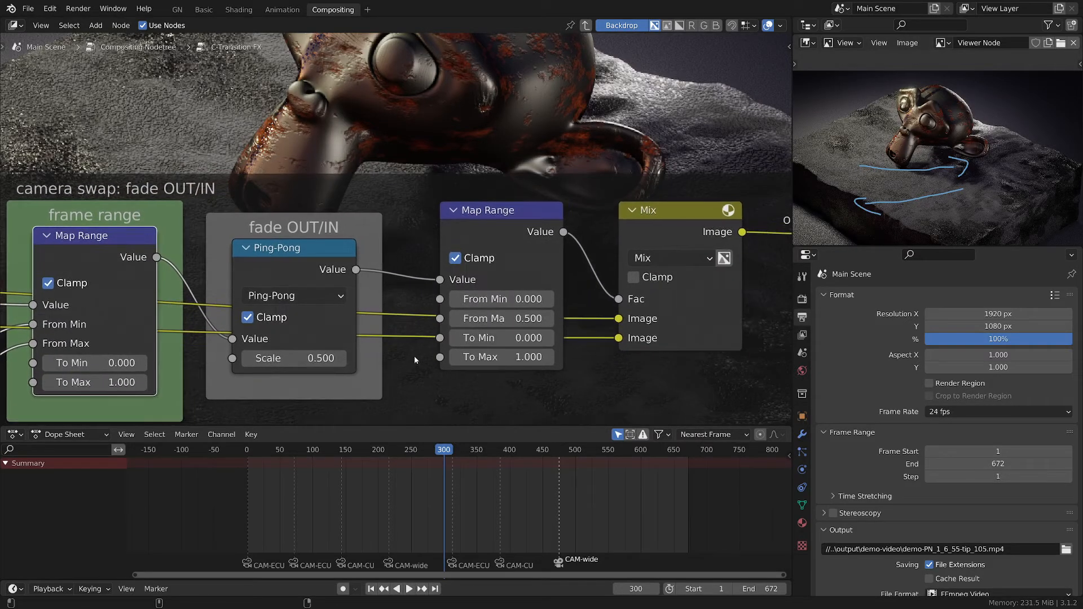
Step: Select the second Map Range, Ping-Pong and Mix nodes in turn to examine how the fade value drives the Mix factor
left_click(495, 219)
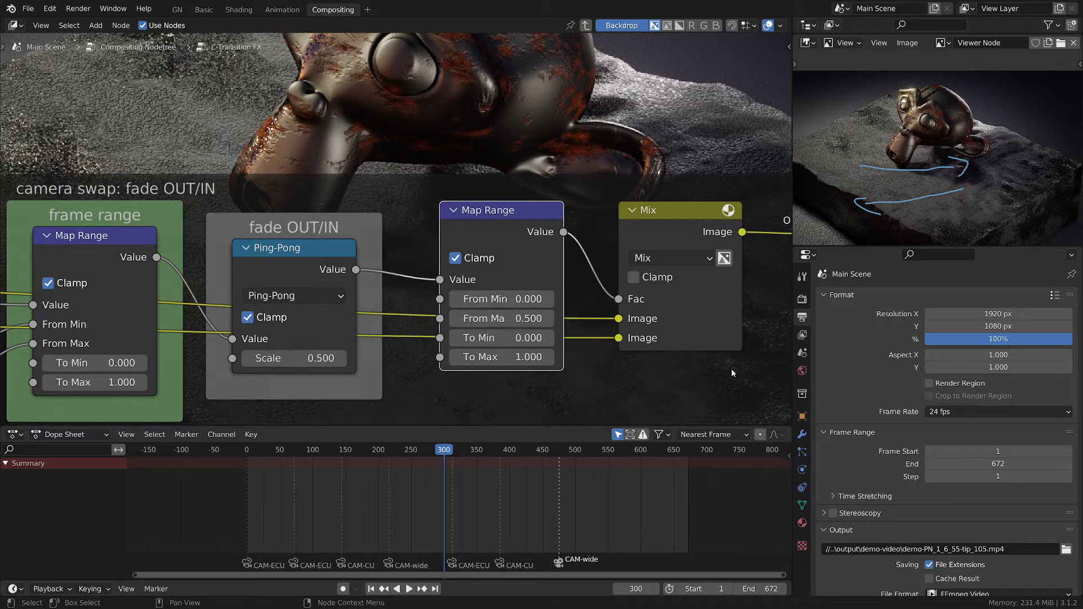
left_click(298, 254)
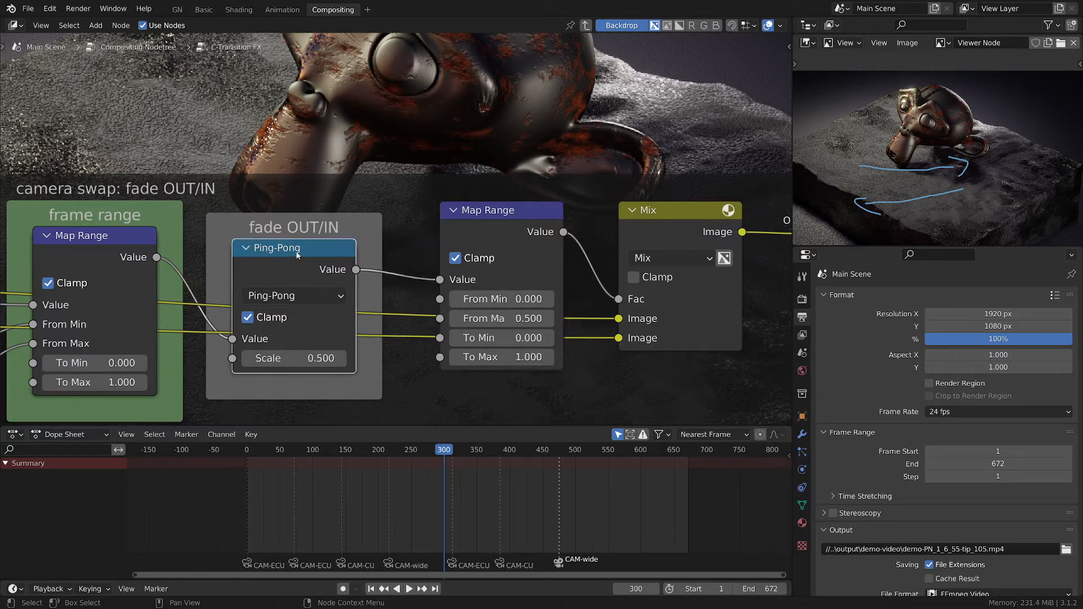
left_click_drag(659, 224, 652, 224)
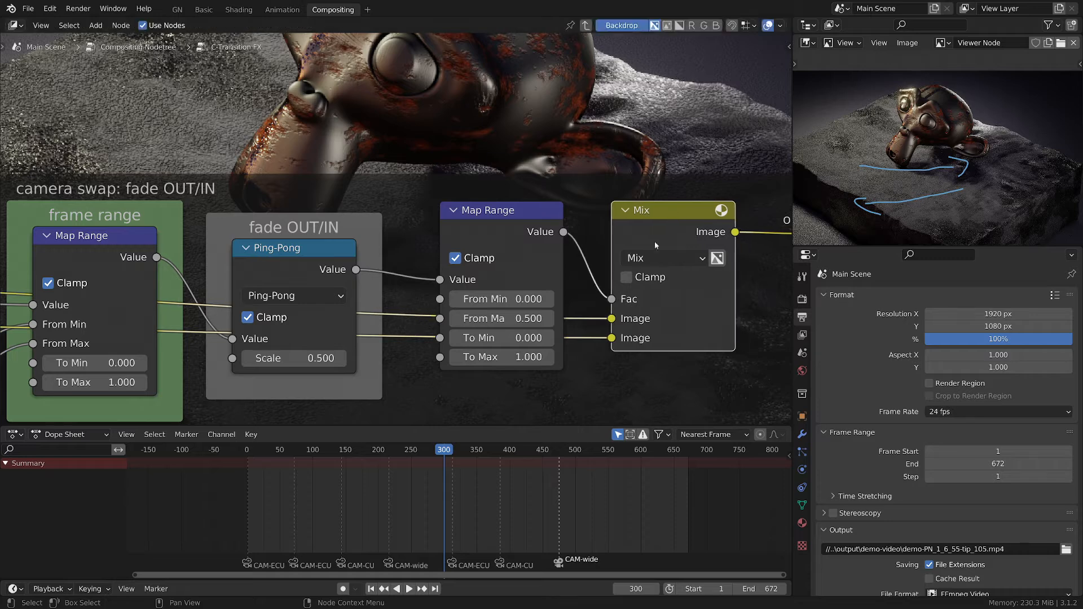
scroll(612, 350, "down", 1)
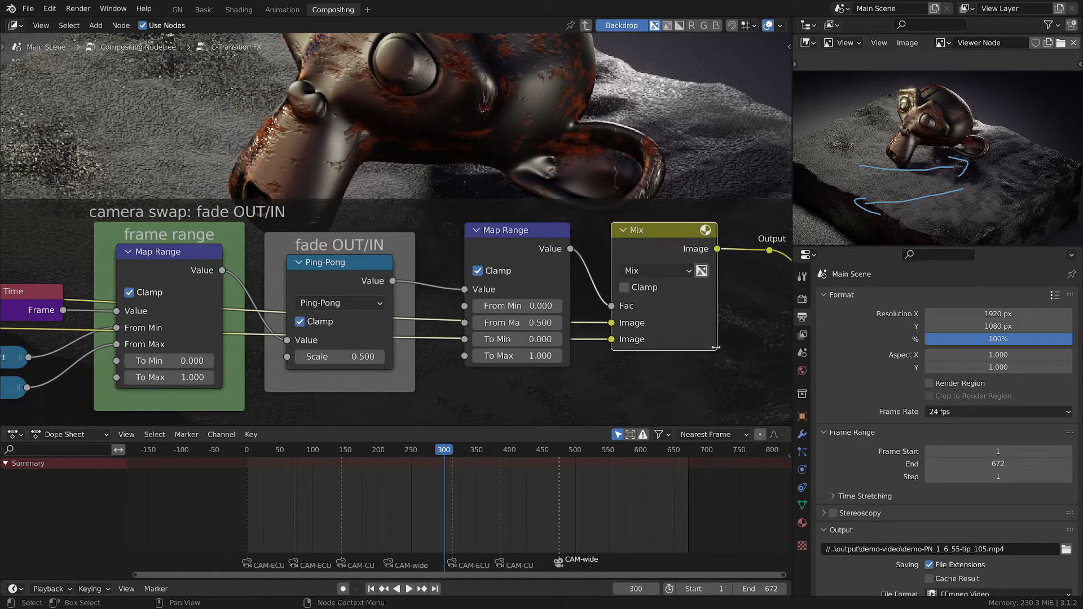
Step: Review the whole C-Transition FX group from Group Input to FX Output in a maximized node editor, and restore the layout
scroll(717, 345, "down", 3)
middle_click_drag(730, 330, 635, 303)
scroll(634, 303, "down", 3)
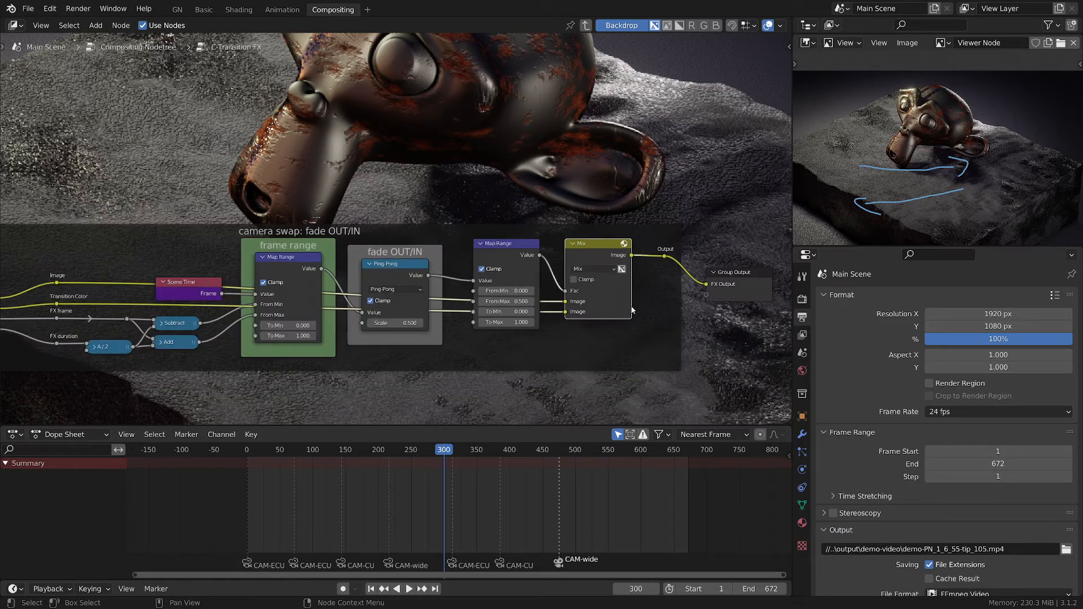
middle_click_drag(294, 328, 394, 327)
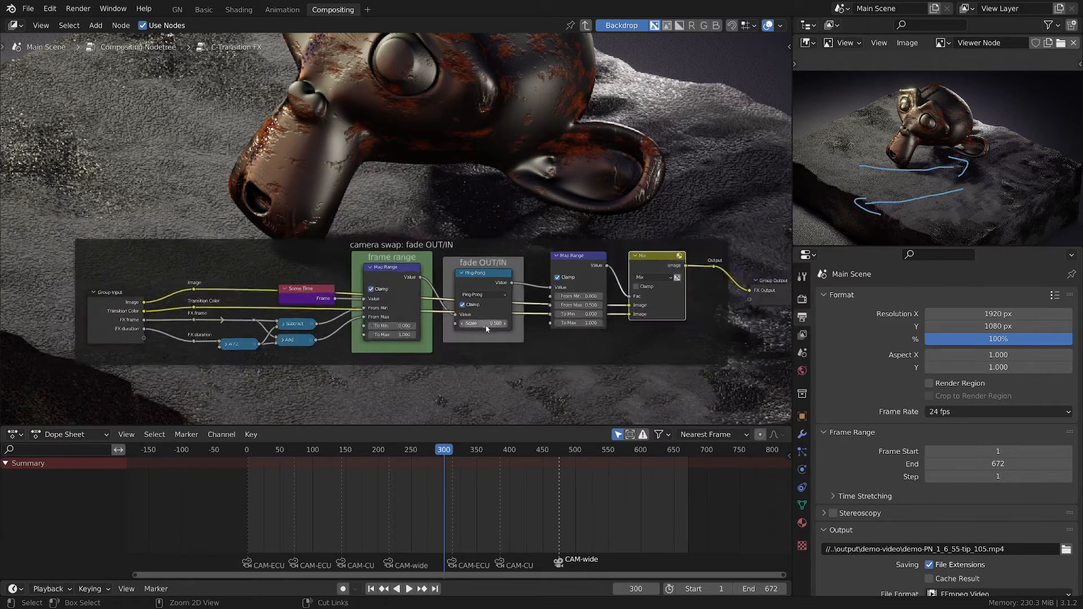
key("ctrl+space")
middle_click_drag(777, 382, 714, 370)
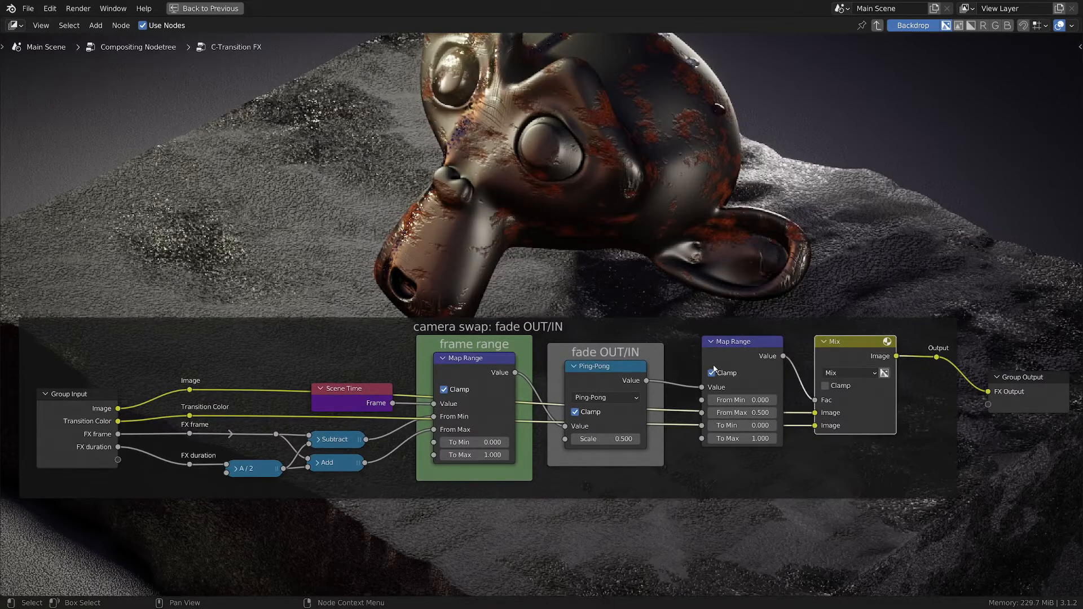
key("ctrl+space")
Step: Leave the C-Transition FX group and return to an overview of the main compositing node tree
key("Tab")
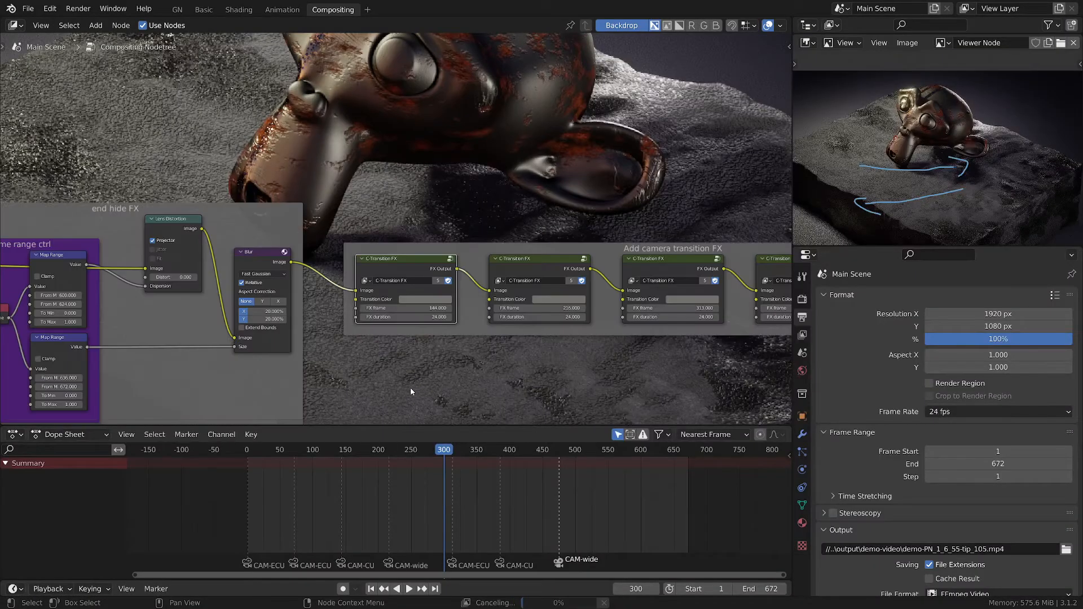
scroll(482, 369, "down", 4)
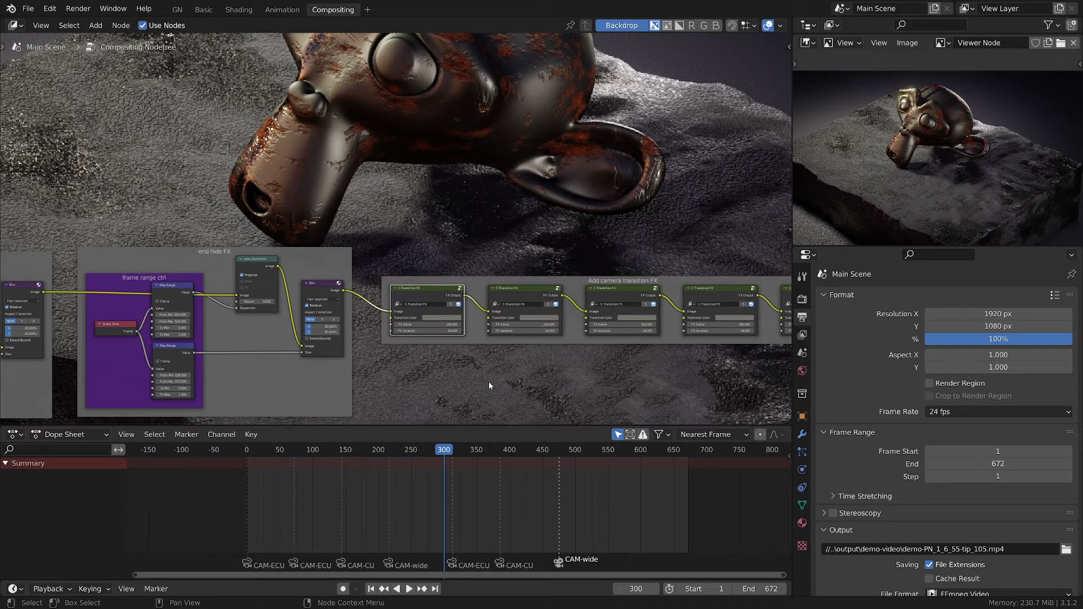
scroll(477, 371, "down", 3)
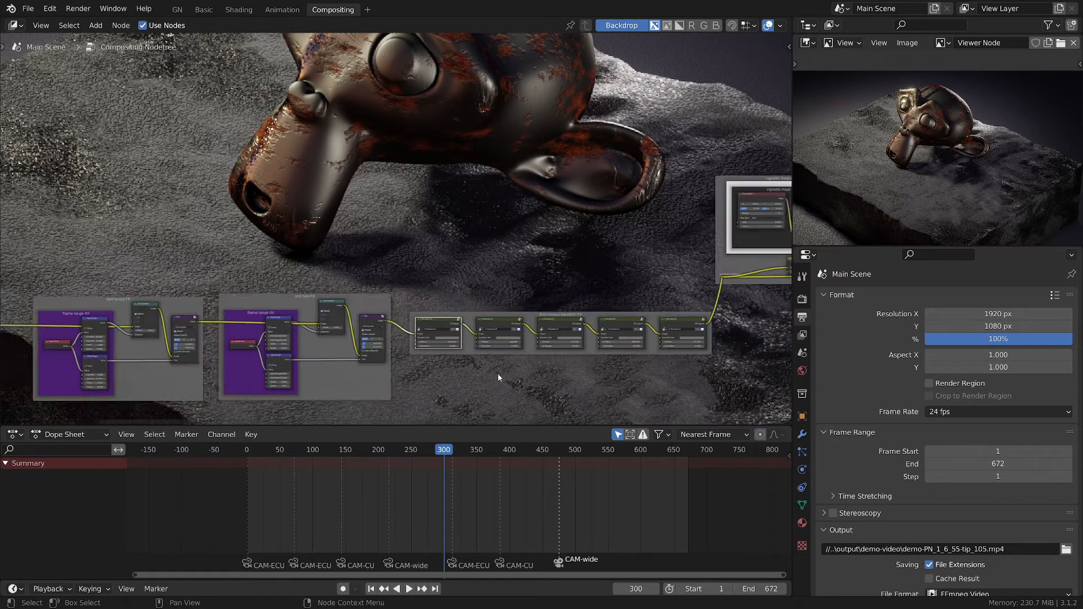
Step: Switch to the Shading workspace, select ground-mat-rend and hide GN-master-rend in the viewport
left_click(239, 9)
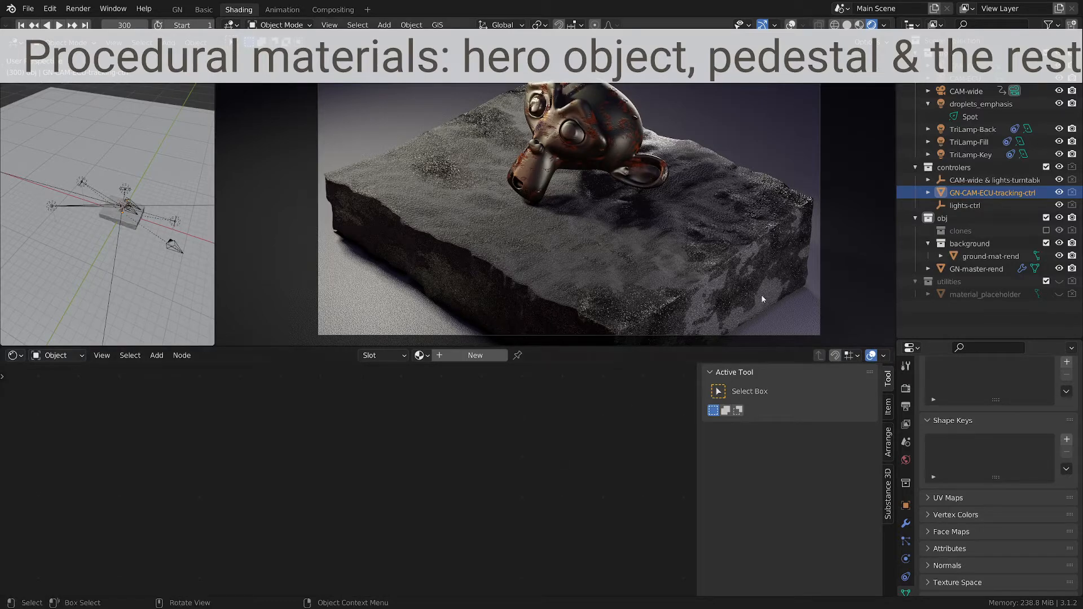
left_click(965, 256)
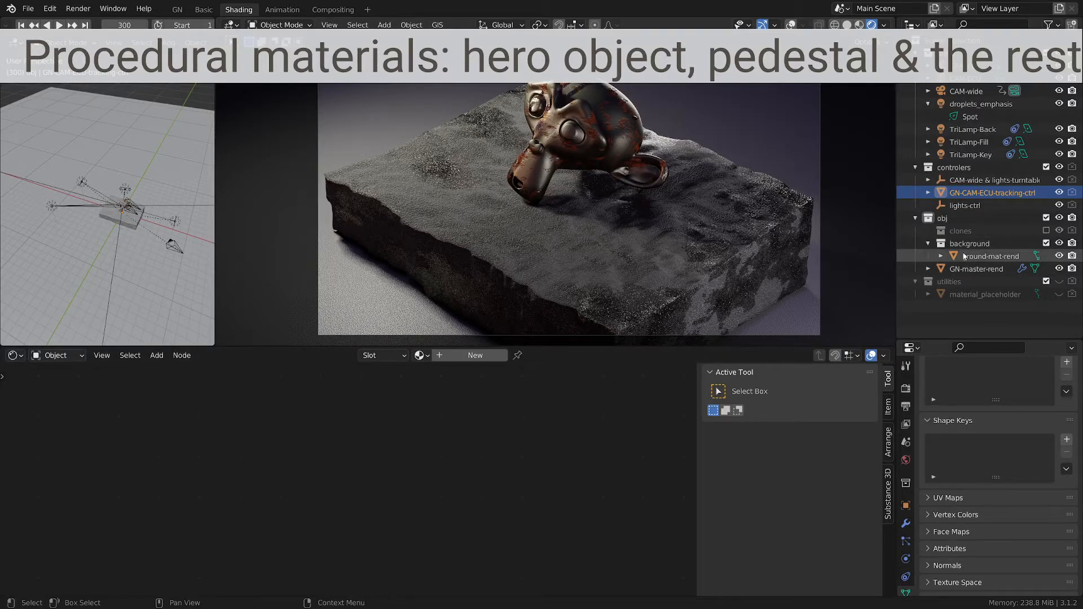
left_click(1059, 270)
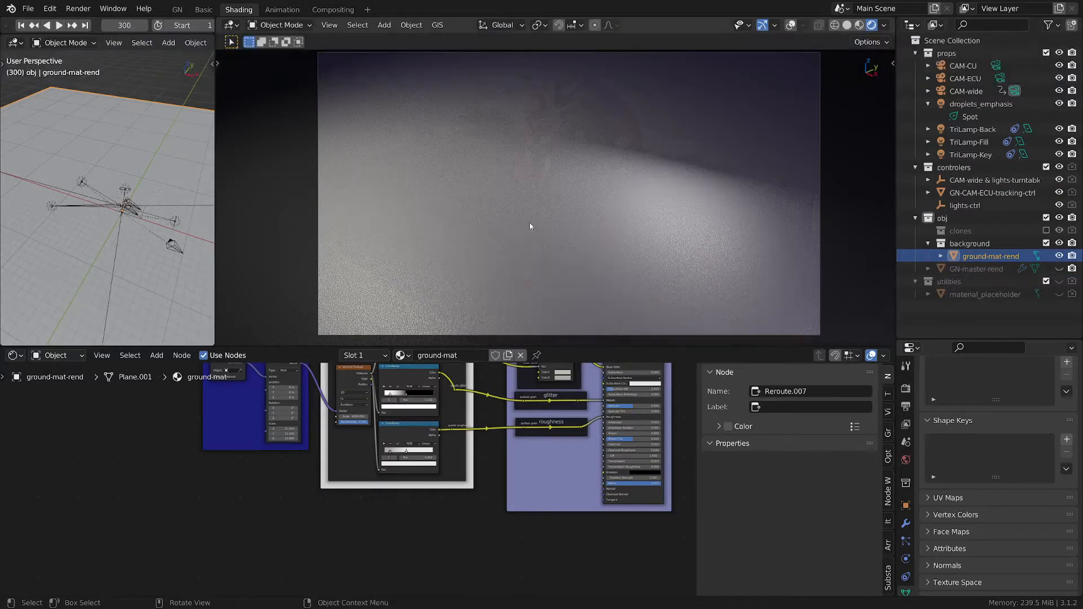
Step: Examine the rendered ground surface up close and the UV manipulation and Voronoi nodes of its ground-mat material
scroll(382, 303, "down", 3)
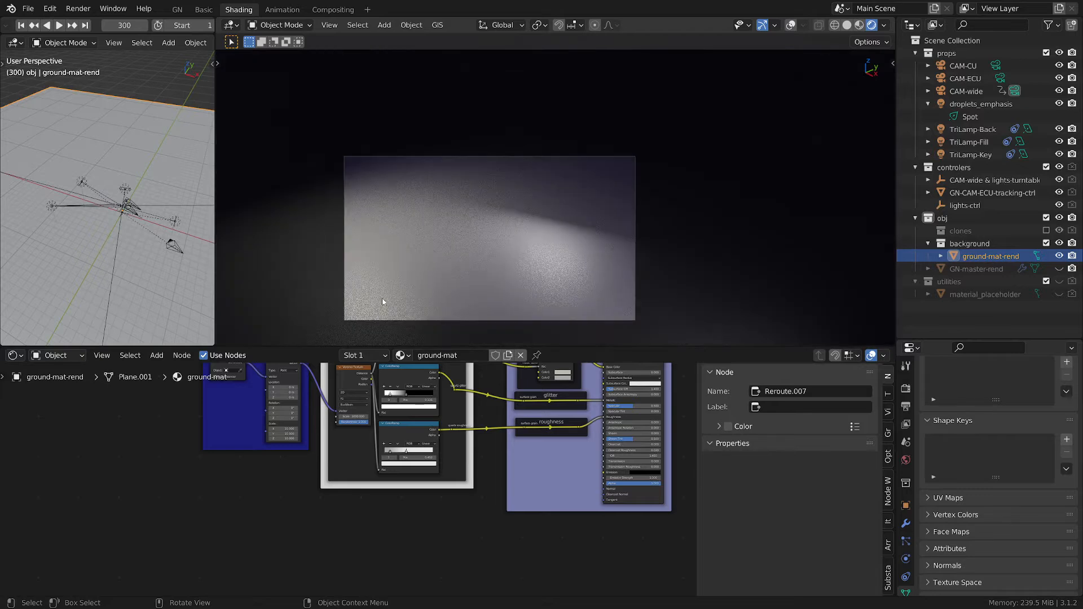
scroll(383, 302, "up", 9)
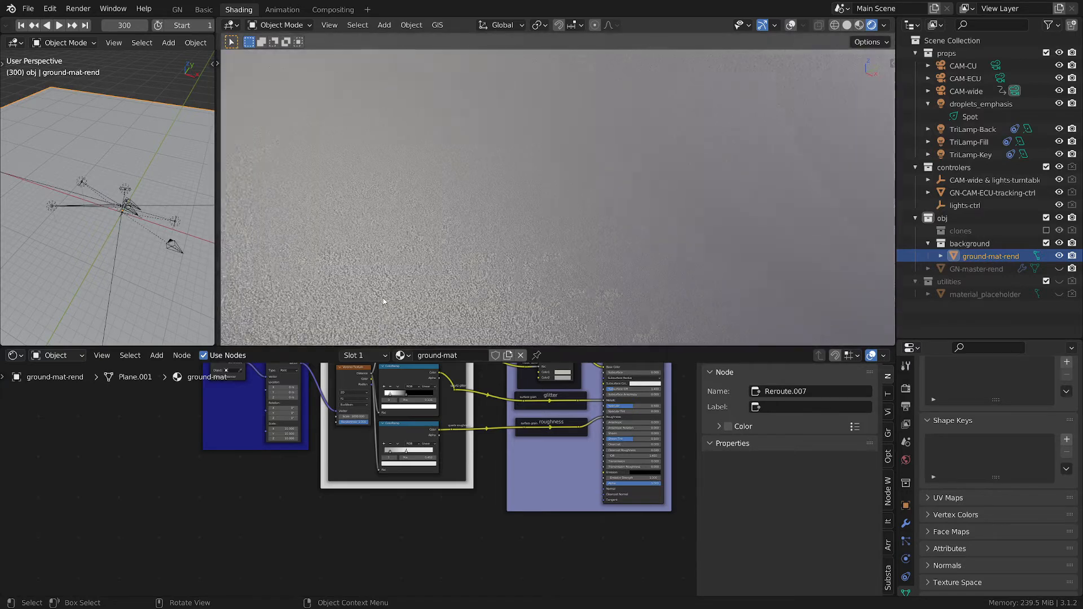
scroll(415, 249, "down", 6)
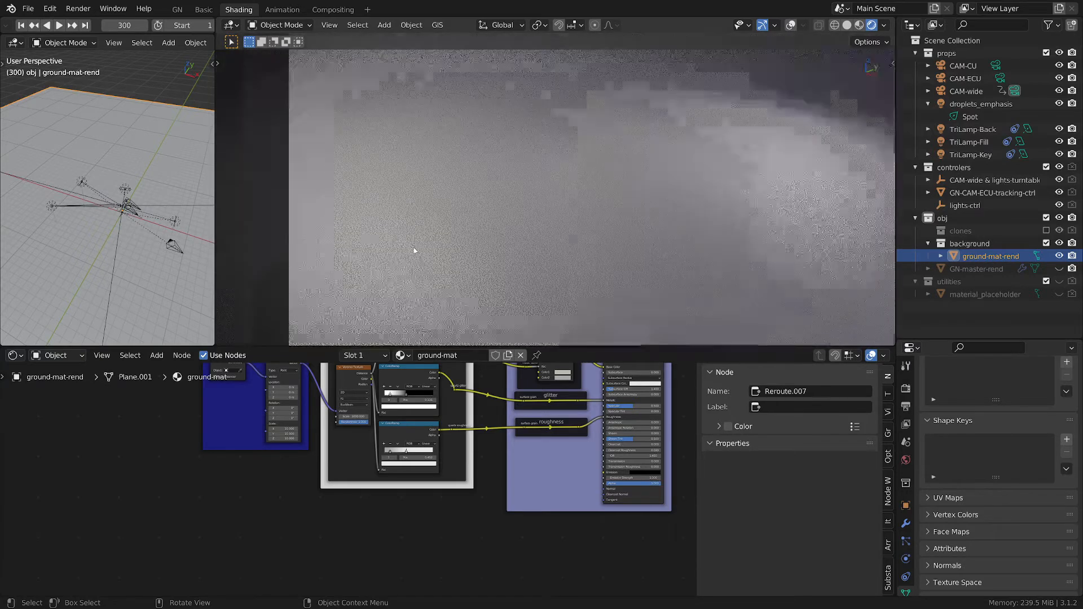
scroll(416, 272, "up", 3)
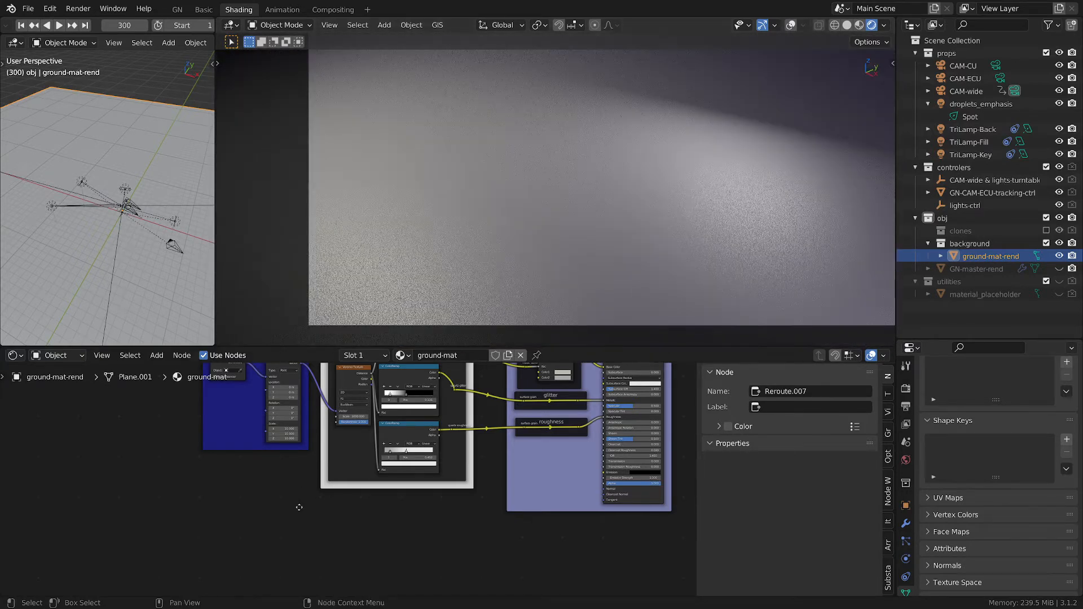
middle_click_drag(285, 472, 210, 542)
scroll(170, 527, "up", 2)
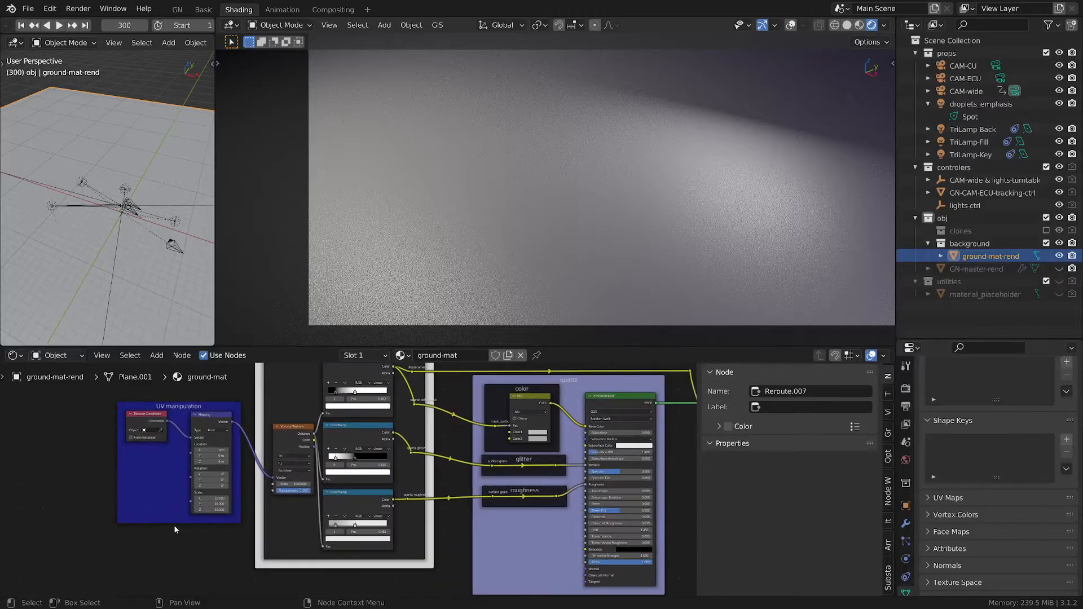
scroll(188, 424, "up", 4)
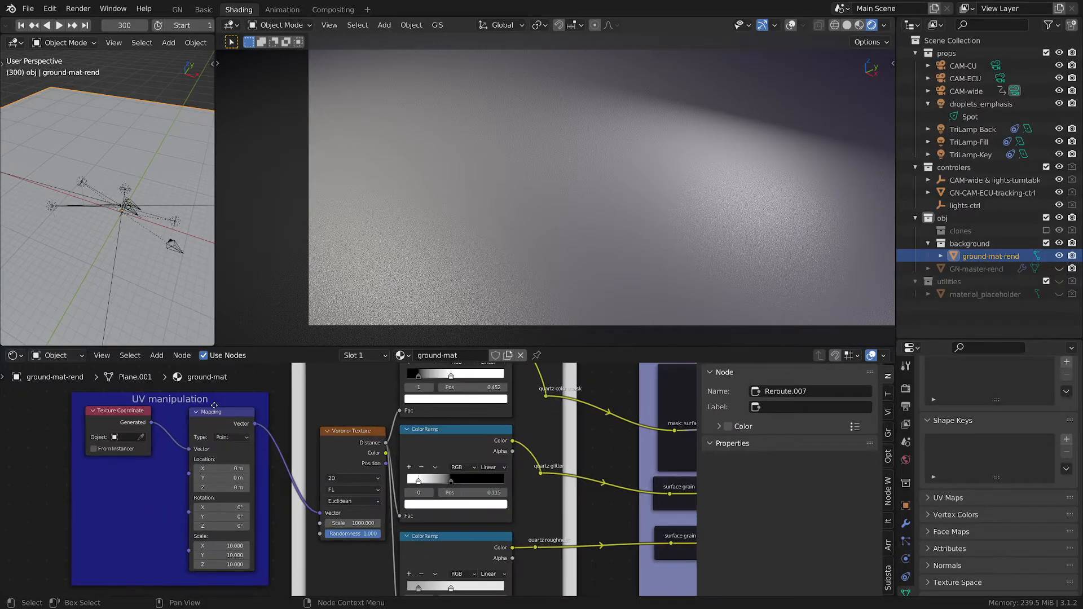
middle_click_drag(247, 417, 230, 411)
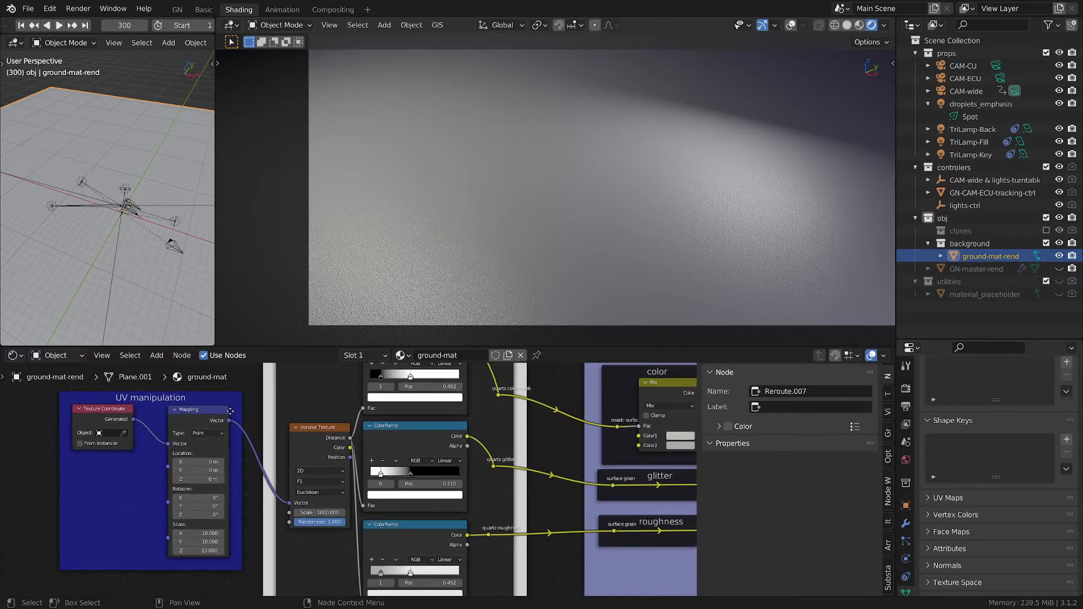
Step: Try a scale of 1 on X, Y and Z in the UV manipulation Mapping node, and undo the change
scroll(228, 420, "up", 2)
left_click_drag(218, 419, 210, 421)
middle_click_drag(253, 460, 304, 442)
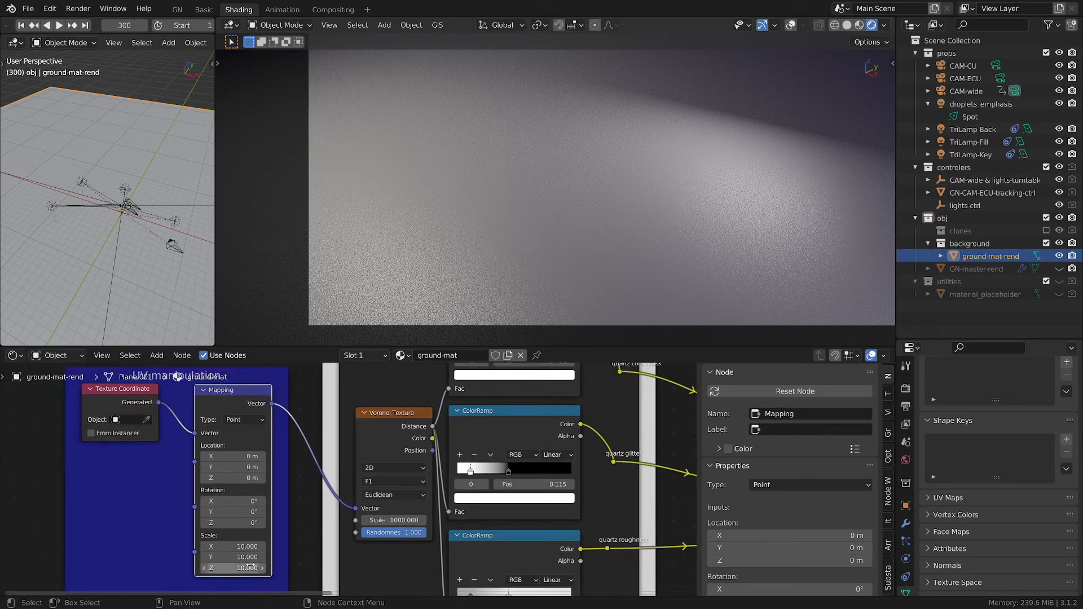
left_click_drag(246, 566, 247, 546)
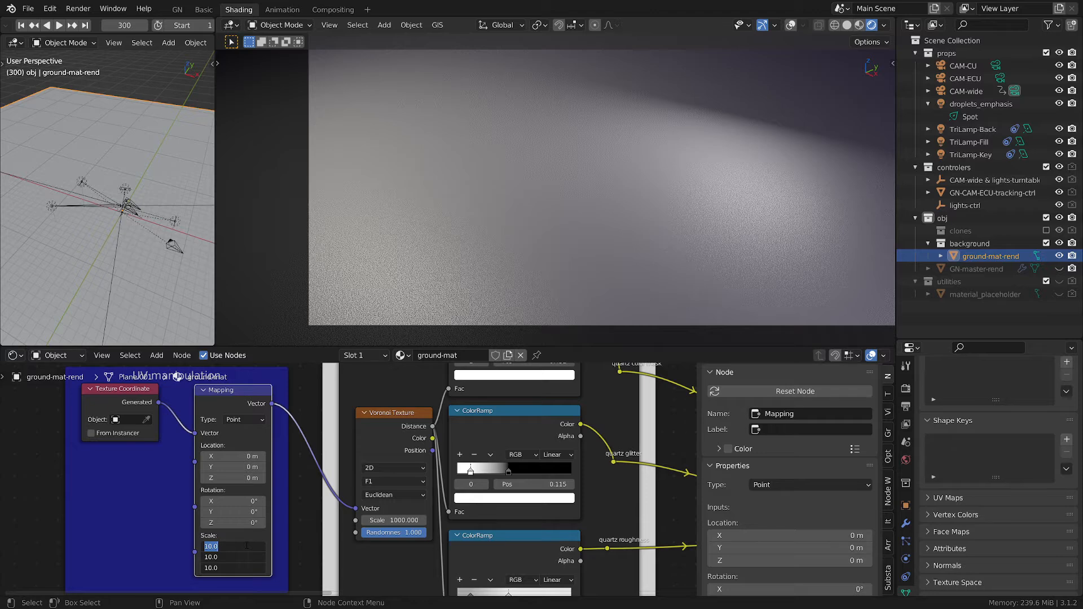
type("1")
key("Return")
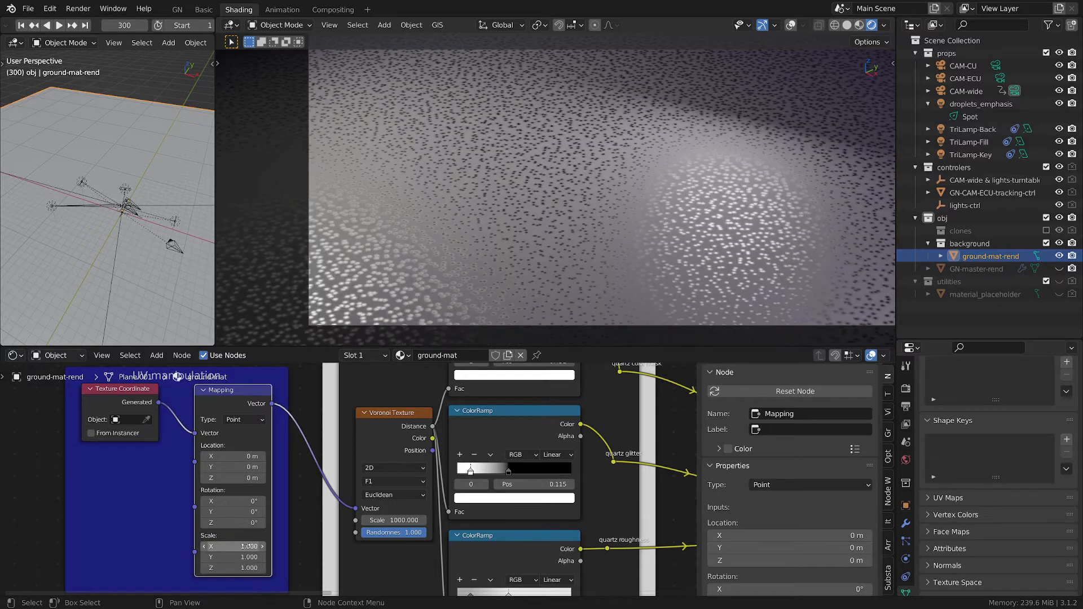
key("ctrl+z")
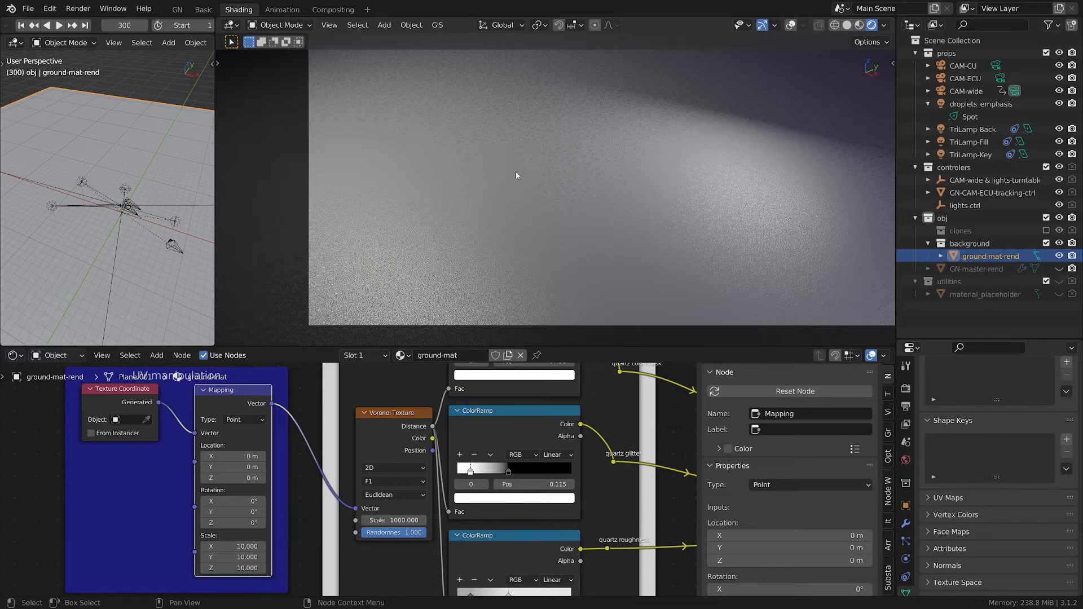
Step: Select the Voronoi Texture node that feeds the surface grain color ramps
middle_click_drag(406, 437, 321, 465)
left_click_drag(322, 464, 317, 457)
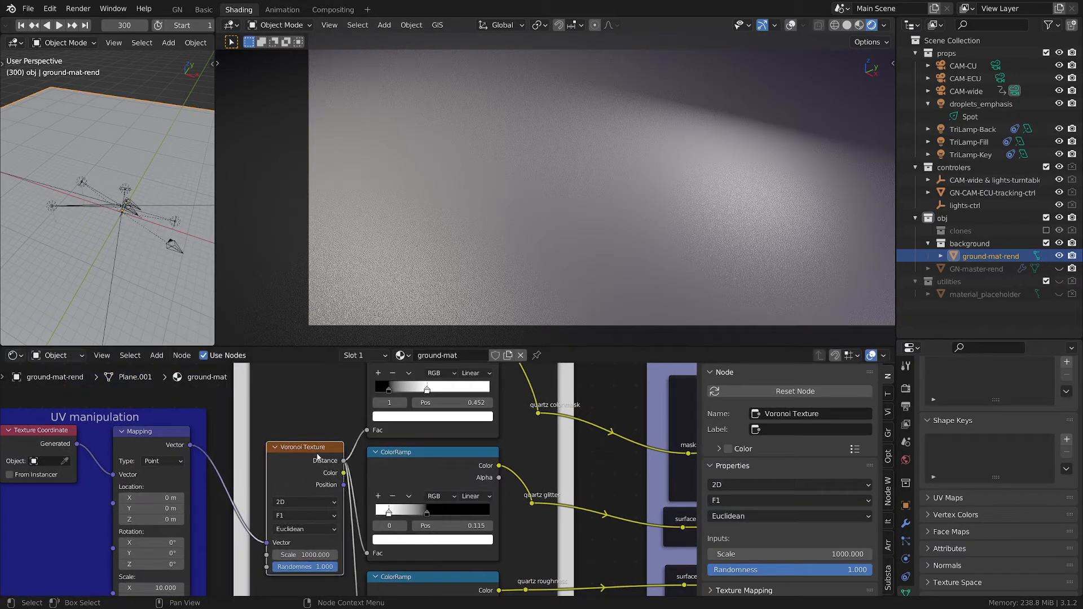
middle_click_drag(318, 457, 334, 436)
Step: Preview the output of the surface grain ColorRamp that feeds displacement and the quartz color mask
middle_click_drag(500, 430, 447, 487)
scroll(478, 484, "down", 3)
scroll(446, 485, "up", 2)
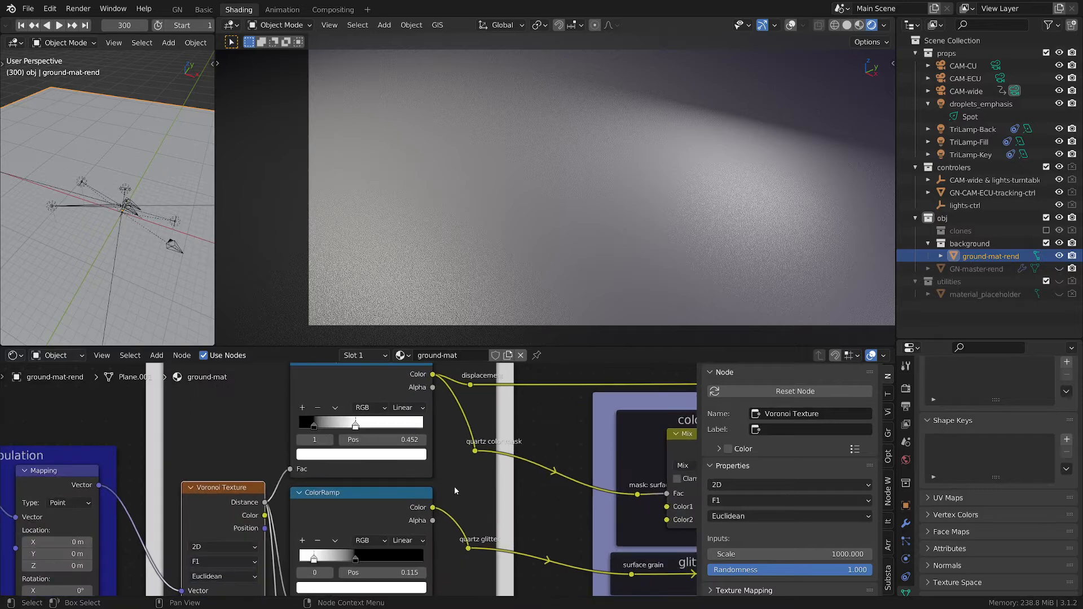
left_click(372, 374, "ctrl+shift")
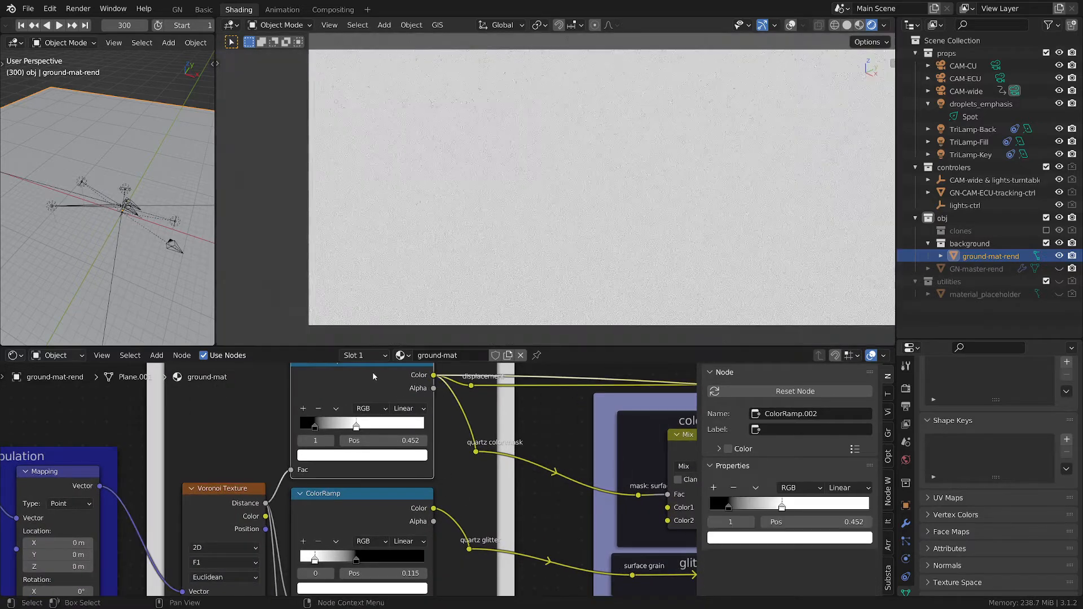
Step: Examine how the surface grain color ramps branch into the quartz color mask, glitter and roughness inputs
scroll(372, 377, "down", 4)
middle_click_drag(417, 385, 486, 406)
scroll(483, 268, "up", 5)
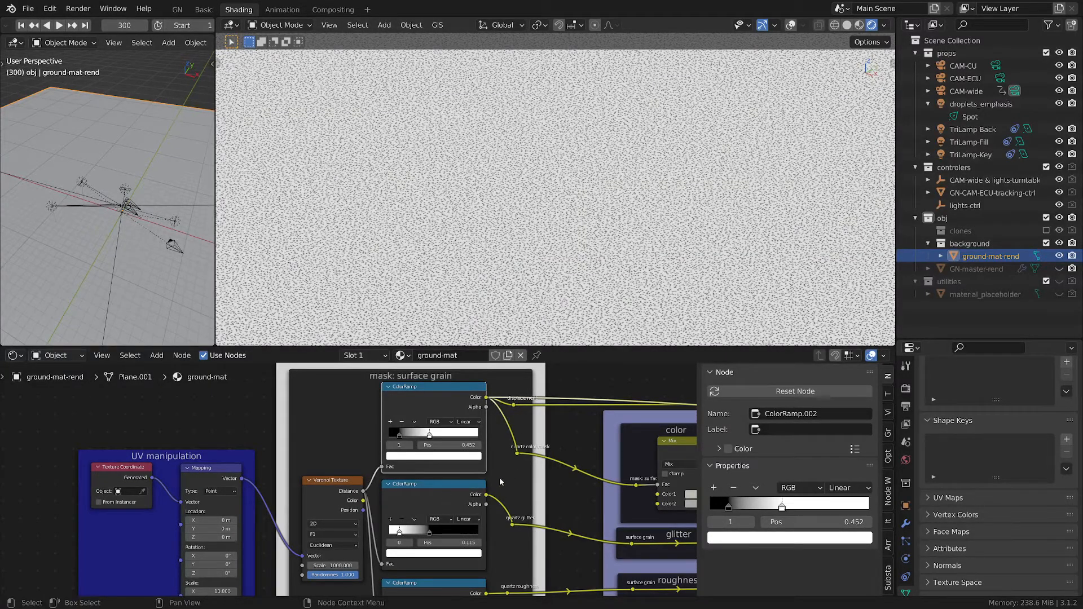
middle_click_drag(551, 427, 524, 401)
scroll(500, 470, "down", 3)
middle_click_drag(504, 472, 501, 417)
scroll(504, 474, "up", 10)
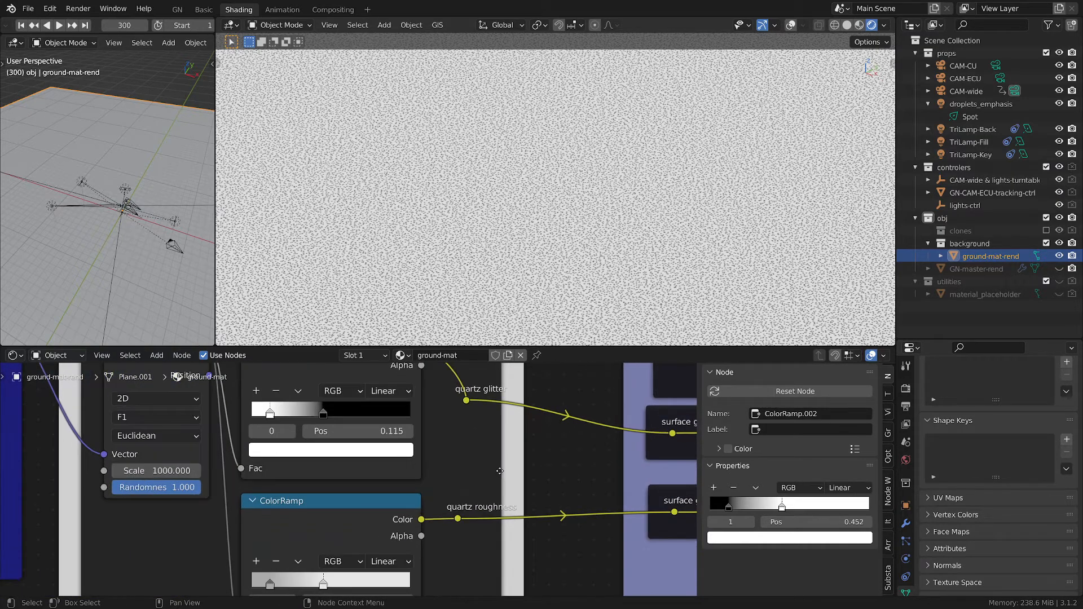
scroll(502, 462, "down", 3)
scroll(495, 443, "up", 2)
middle_click_drag(494, 439, 455, 432)
scroll(460, 442, "up", 3)
middle_click_drag(458, 382, 450, 491)
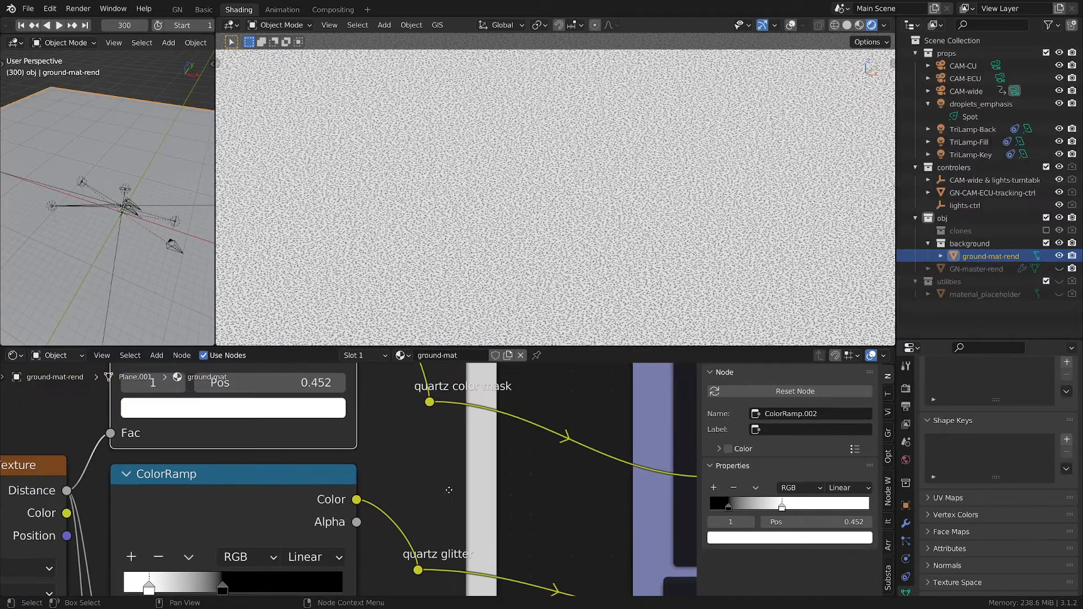
Step: Check Color1 and Color2 of the Mix node in the quartz color frame, and preview that node's output
scroll(452, 464, "down", 3)
middle_click_drag(452, 442, 458, 529)
scroll(459, 510, "down", 2)
scroll(459, 493, "down", 1)
middle_click_drag(503, 469, 370, 427)
scroll(386, 430, "down", 3)
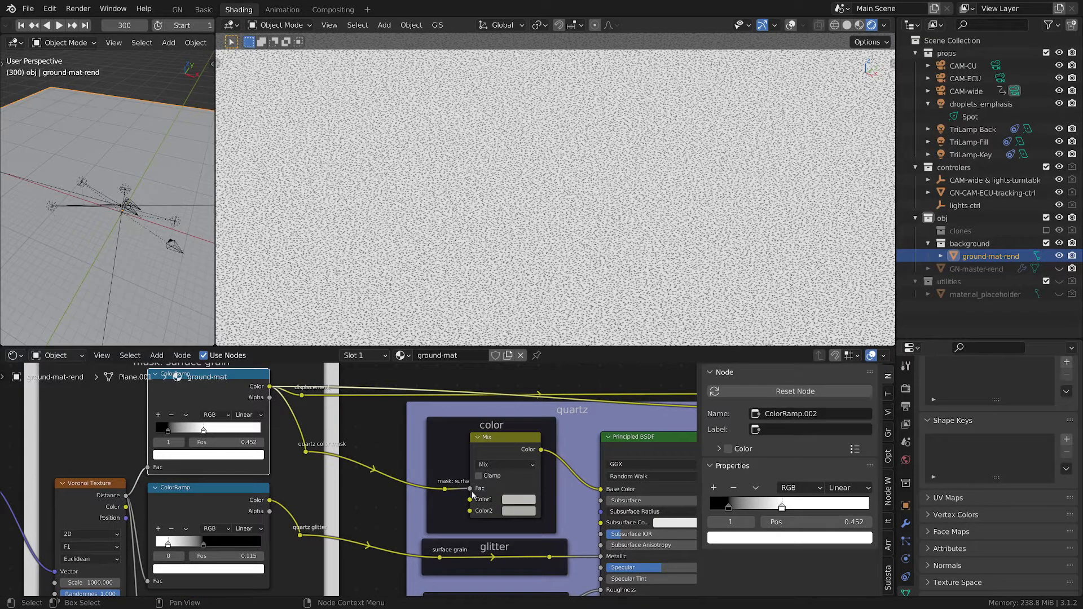
left_click(526, 501)
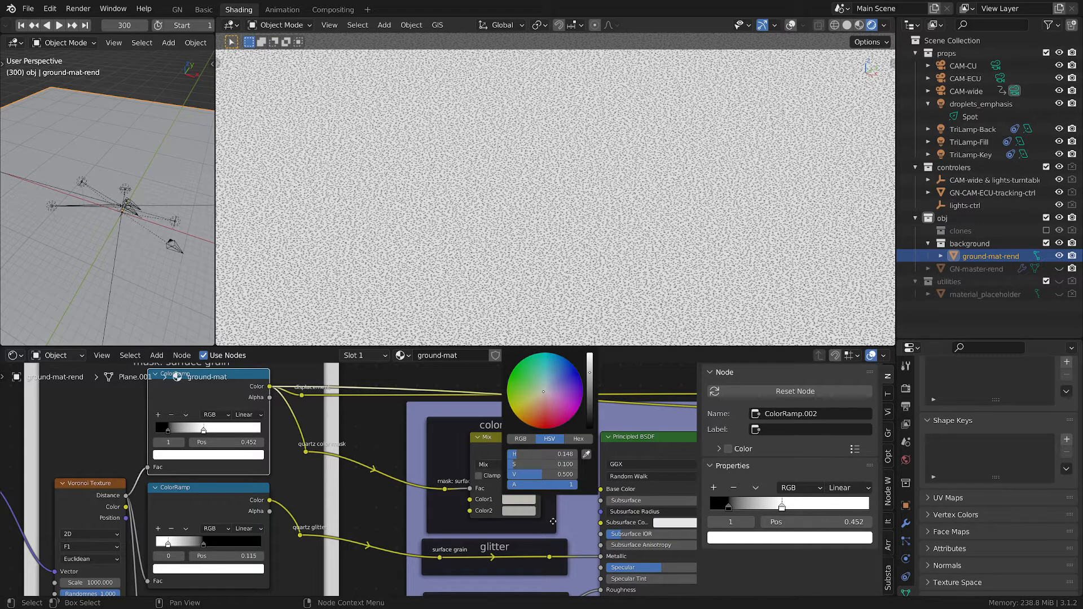
left_click(526, 512)
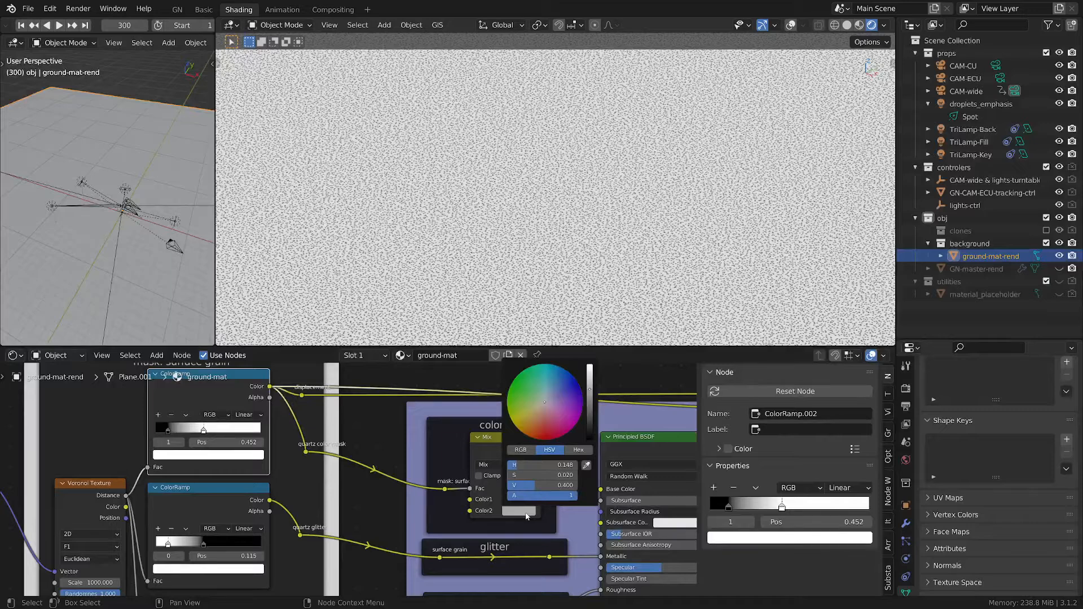
left_click(493, 437)
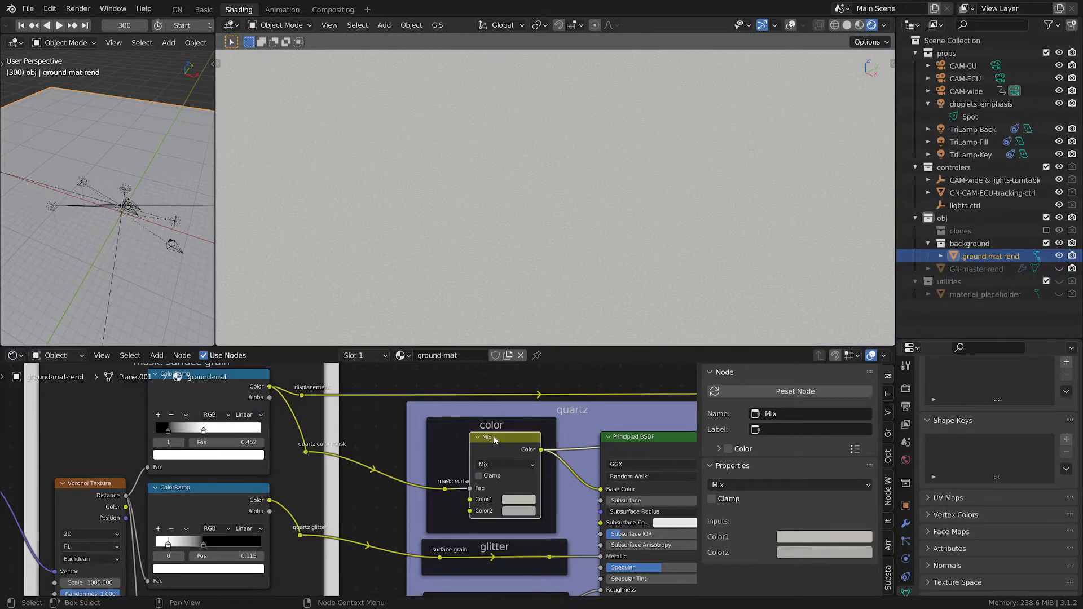
middle_click_drag(568, 426, 413, 398)
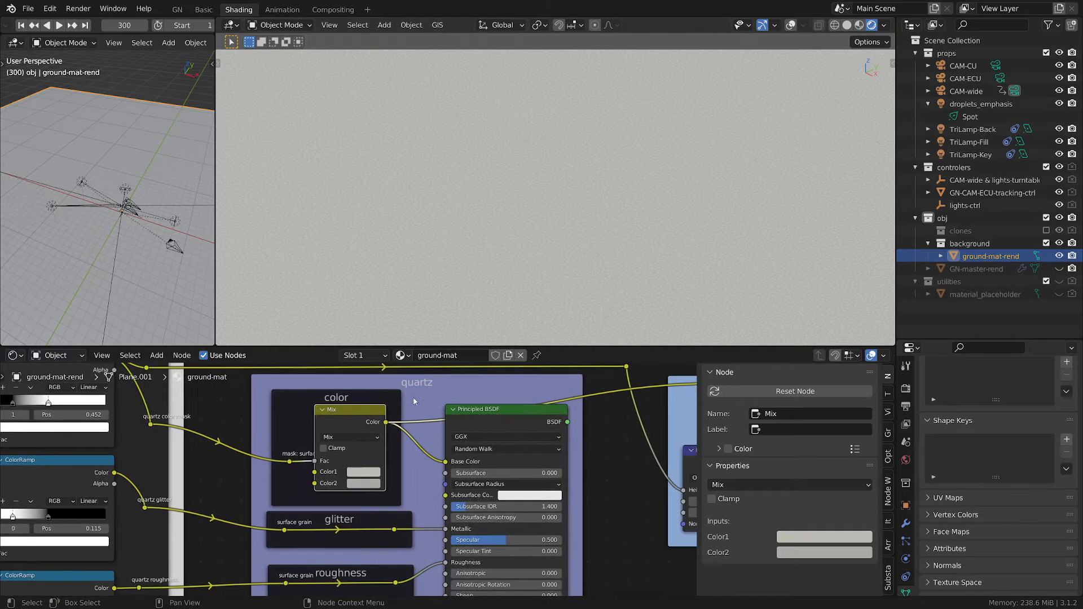
Step: Preview the output of the surface grain ColorRamp that feeds the quartz glitter
middle_click_drag(400, 459, 576, 424)
middle_click_drag(584, 513, 533, 471)
scroll(306, 489, "up", 3)
left_click(185, 408, "ctrl+shift")
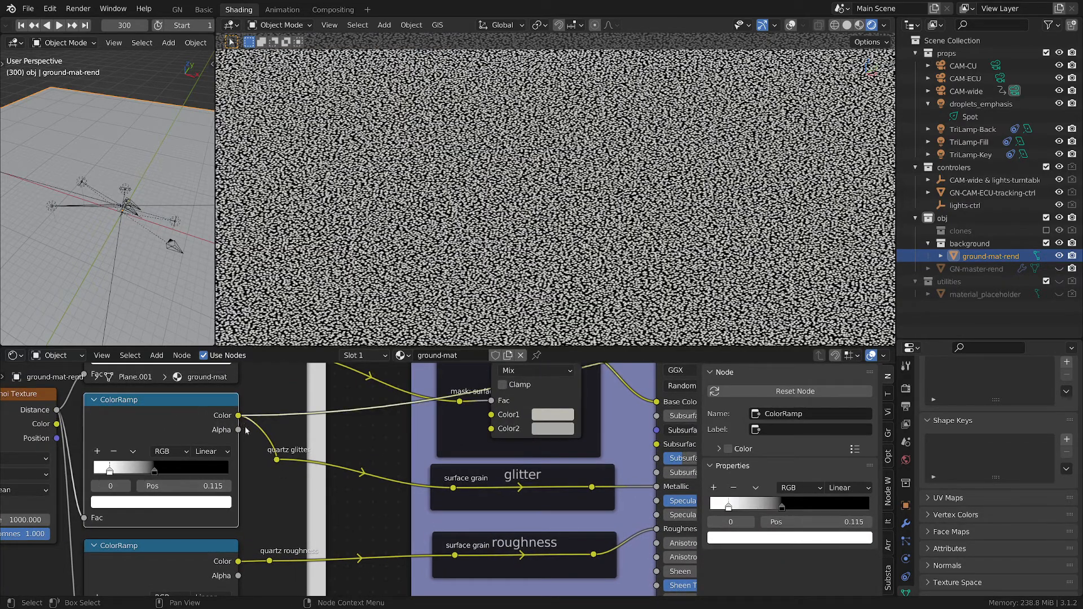
Step: Examine how the quartz glitter ramp runs from the Voronoi Texture through the glitter frame to the Principled BSDF's Metallic input
scroll(245, 426, "down", 1)
middle_click_drag(264, 424, 292, 438)
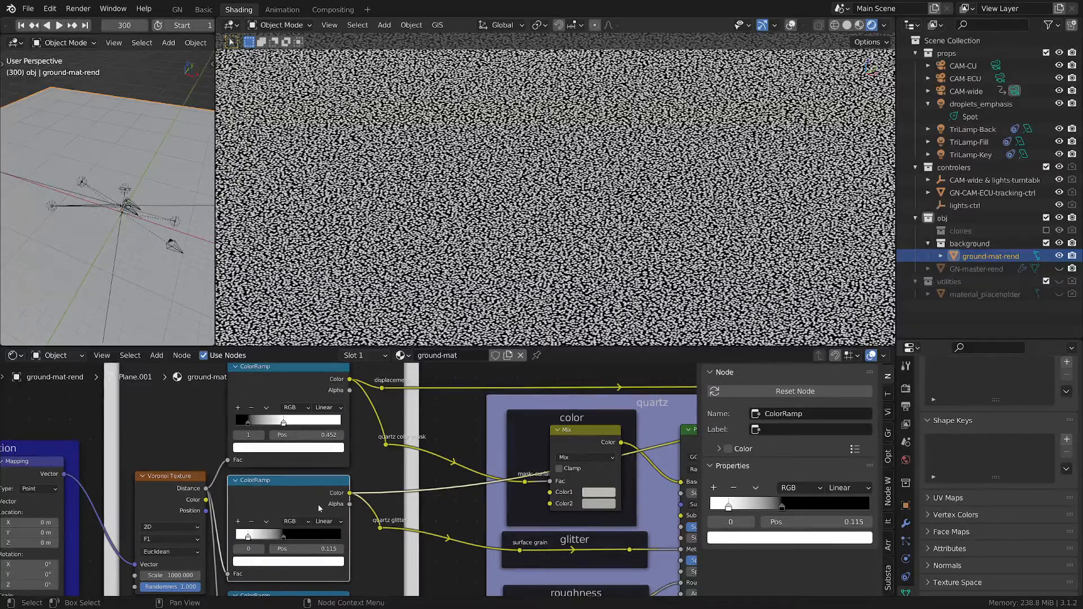
scroll(318, 503, "up", 4)
middle_click_drag(410, 523, 339, 485)
scroll(340, 485, "down", 3)
middle_click_drag(423, 489, 319, 464)
scroll(498, 504, "up", 3)
scroll(513, 483, "down", 1)
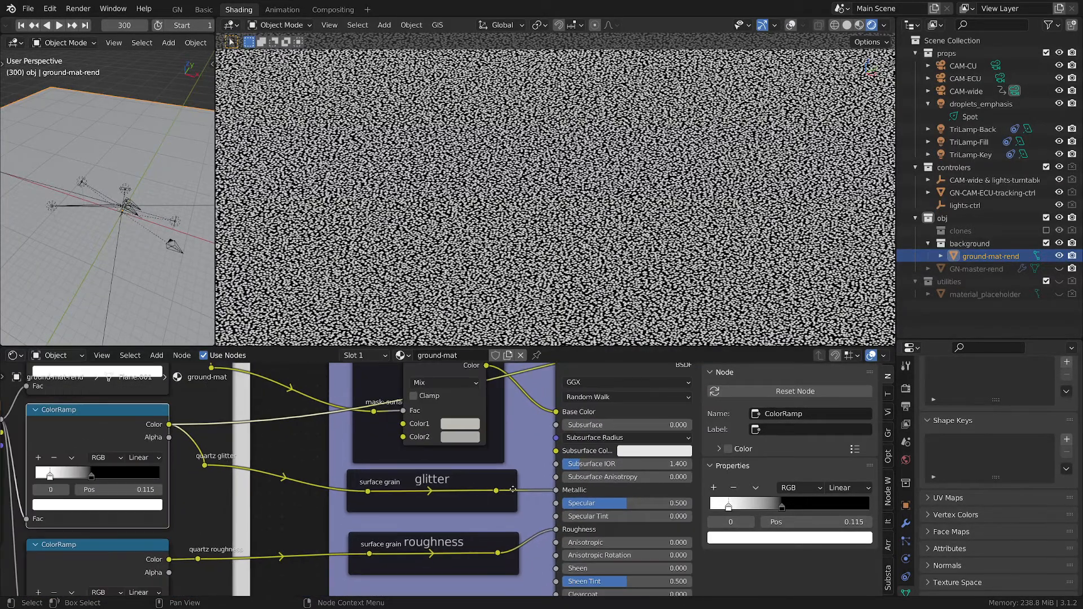
scroll(400, 502, "down", 1)
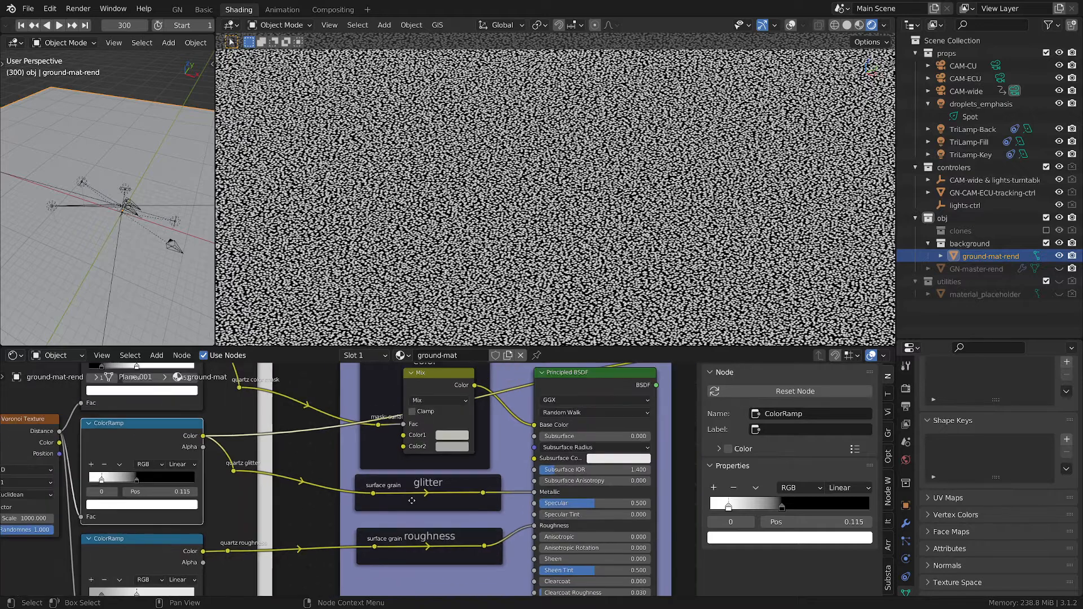
scroll(453, 502, "down", 2)
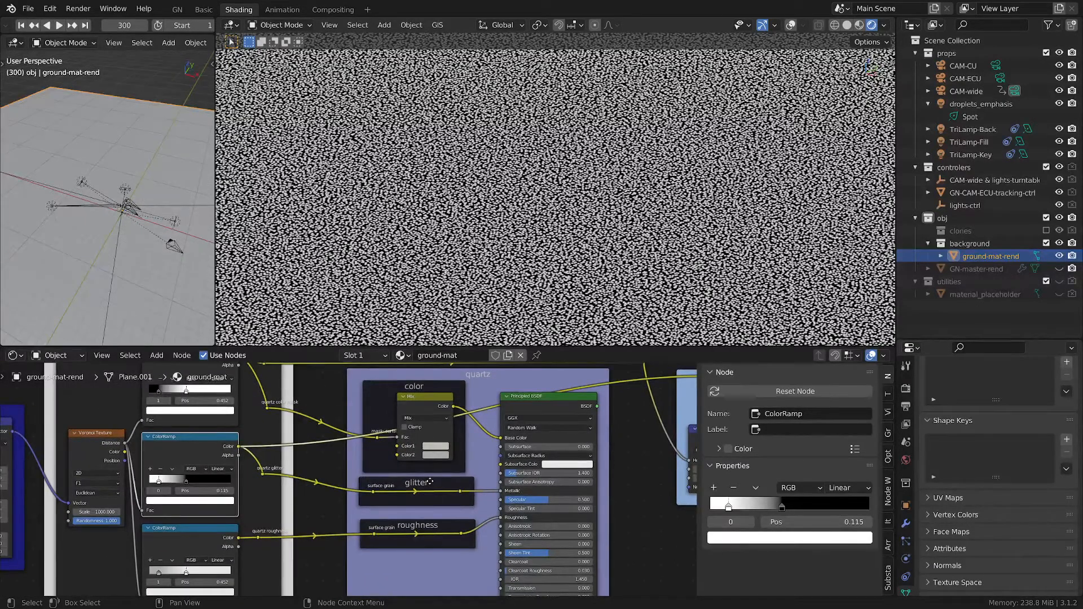
scroll(364, 483, "up", 2)
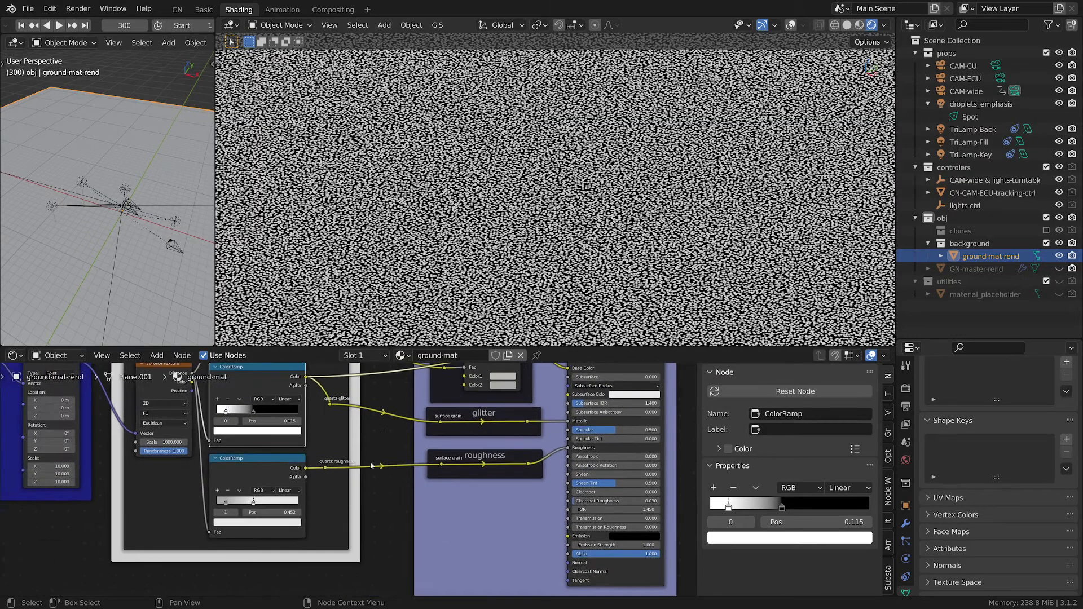
Step: Preview the output of the surface grain ColorRamp that feeds the quartz roughness
left_click(226, 460, "ctrl+shift")
scroll(148, 576, "up", 2)
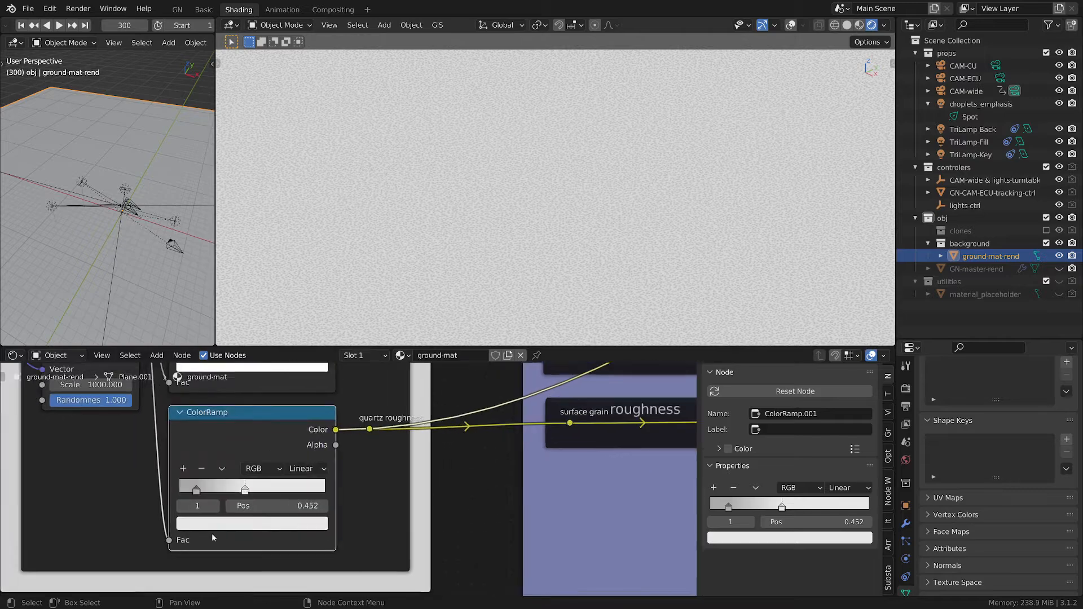
scroll(401, 457, "down", 3)
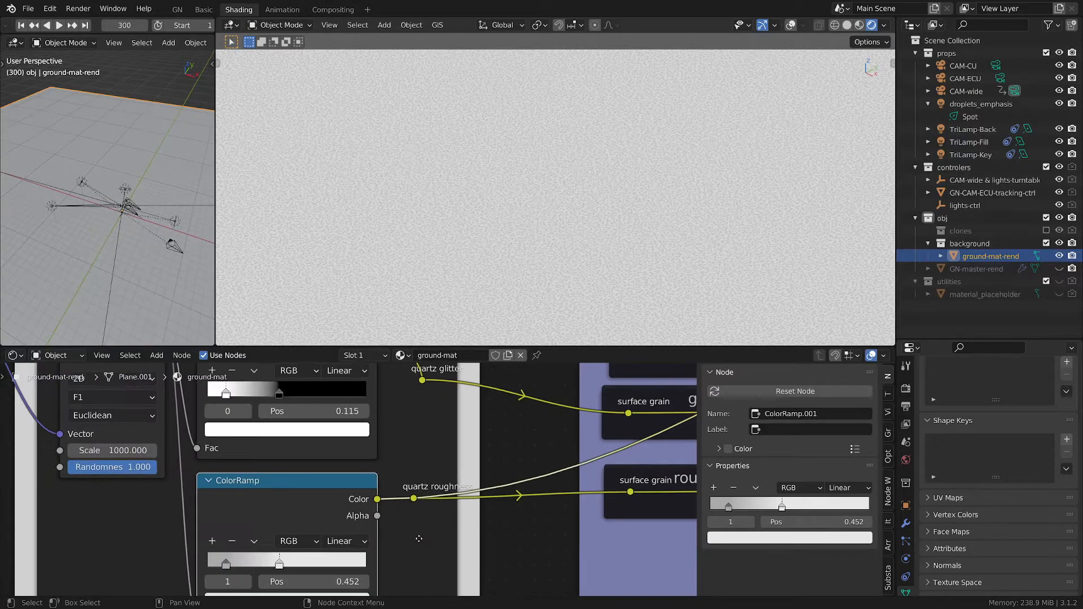
scroll(443, 517, "down", 1)
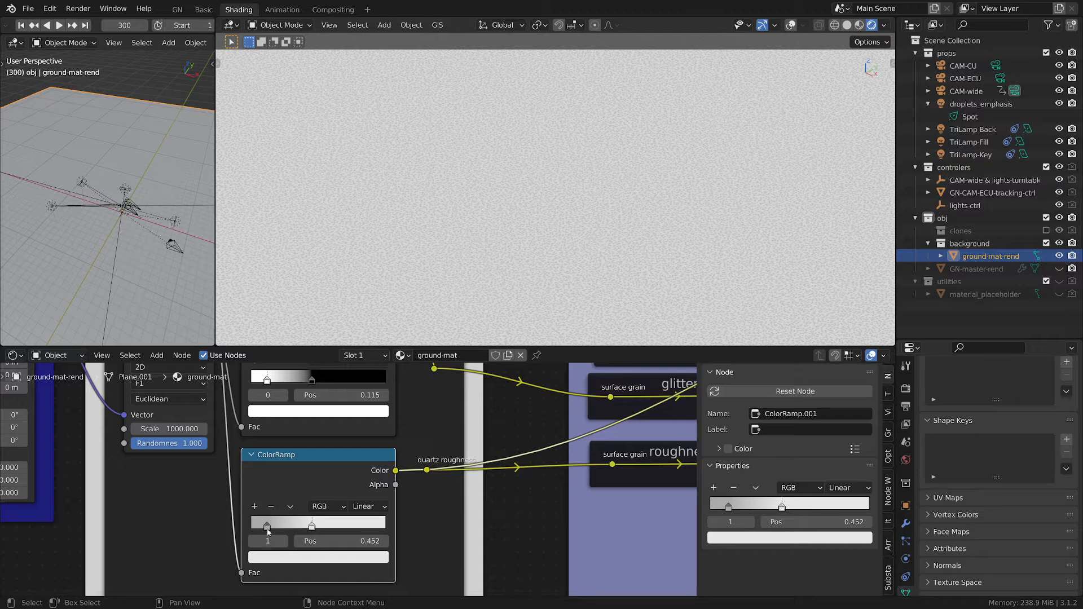
Step: Select the first and second stops of the quartz roughness ColorRamp in turn to check their colors
left_click(267, 525)
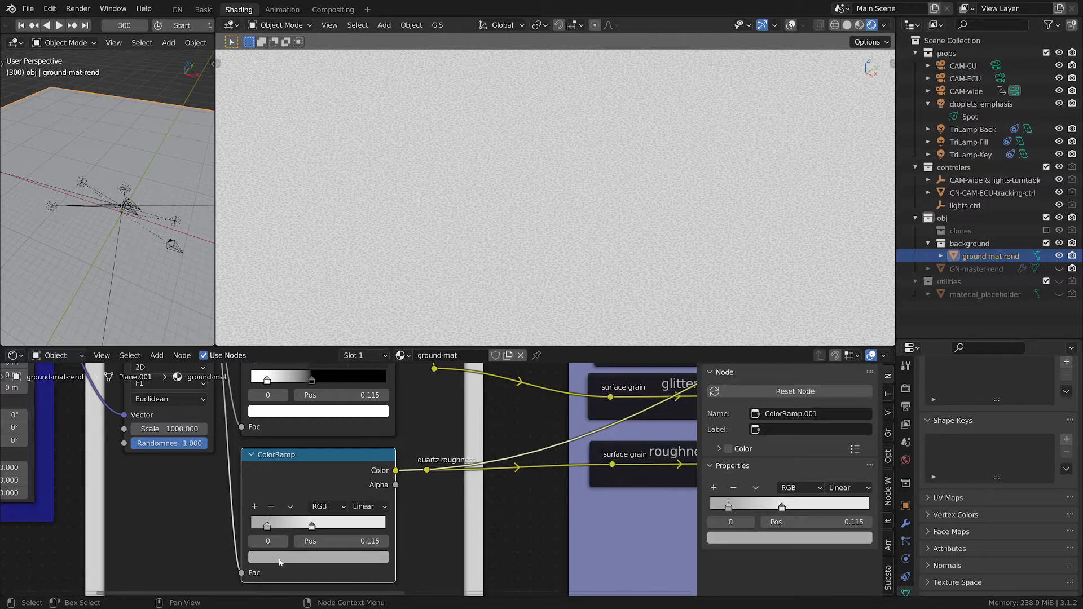
left_click(318, 557)
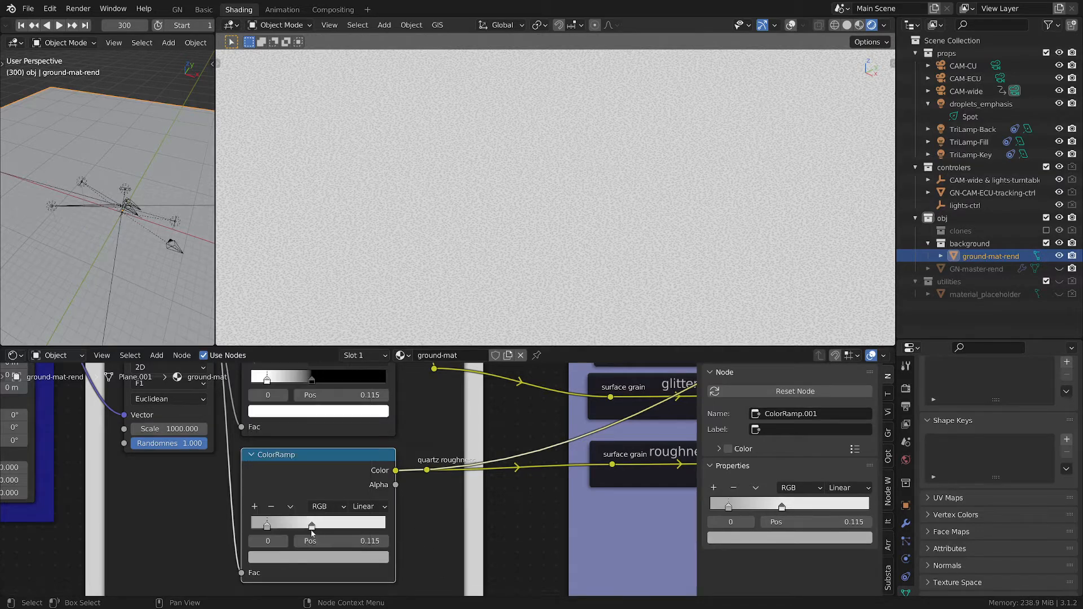
left_click(312, 525)
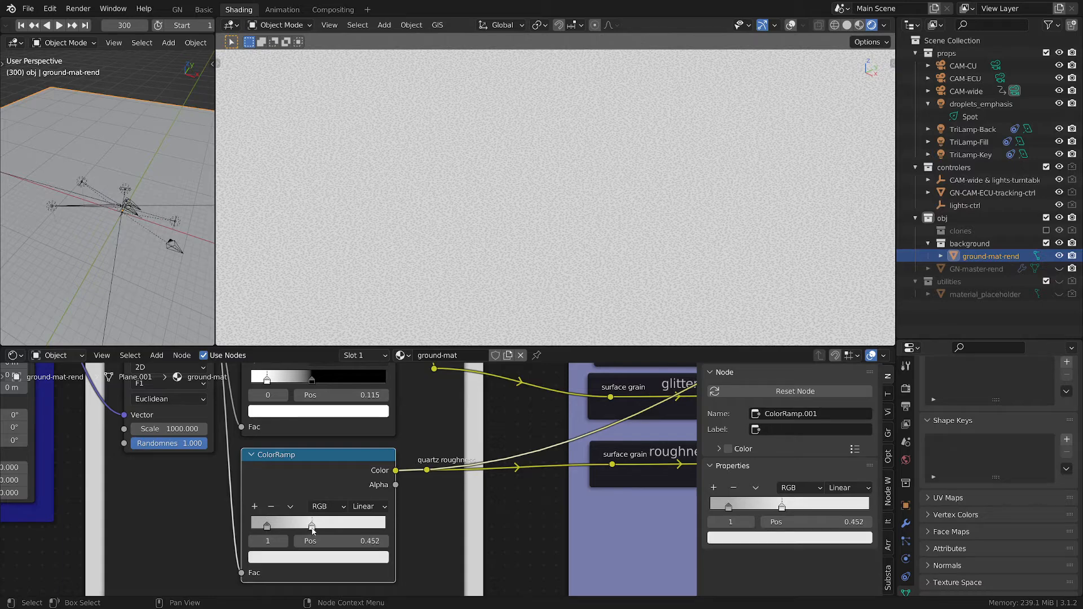
left_click(318, 557)
Step: Connect the quartz Principled BSDF back to the Material Output's surface to preview the full ground material
scroll(456, 511, "down", 4)
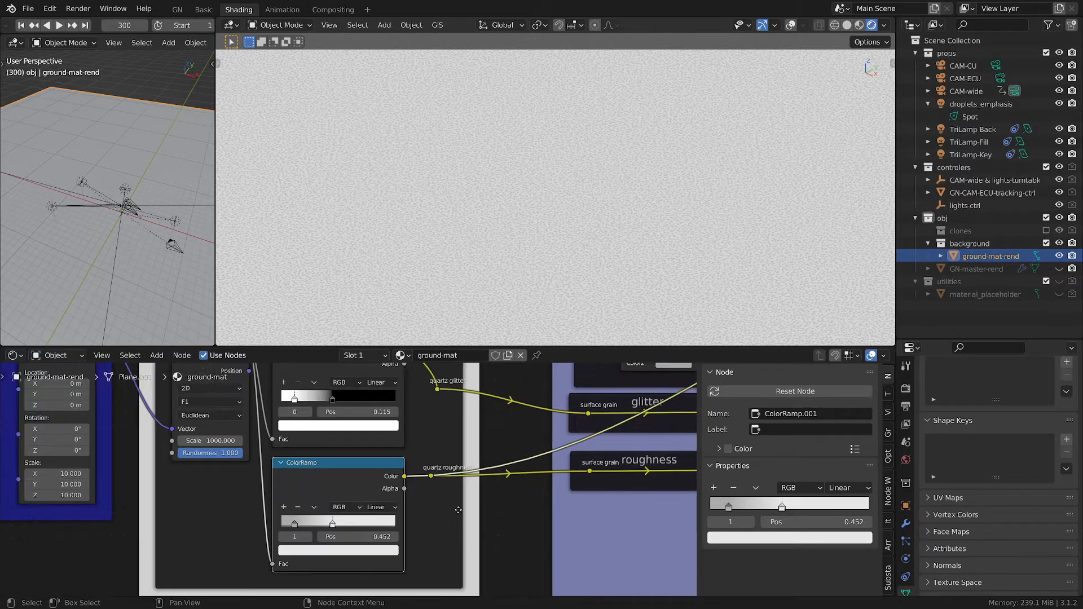
middle_click_drag(623, 462, 349, 500)
scroll(404, 459, "down", 4)
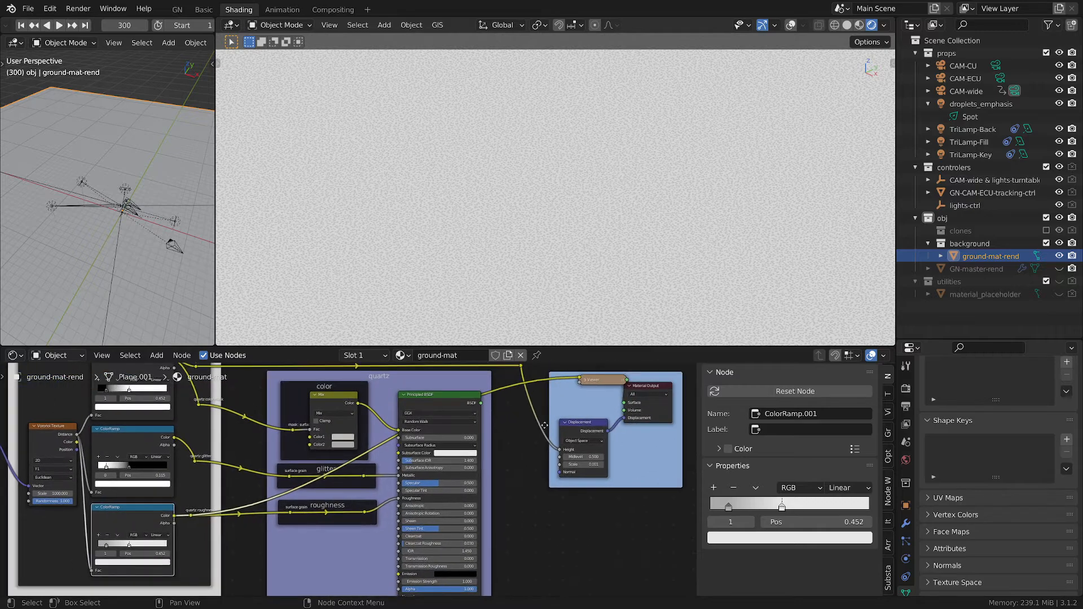
left_click(437, 394, "ctrl+shift")
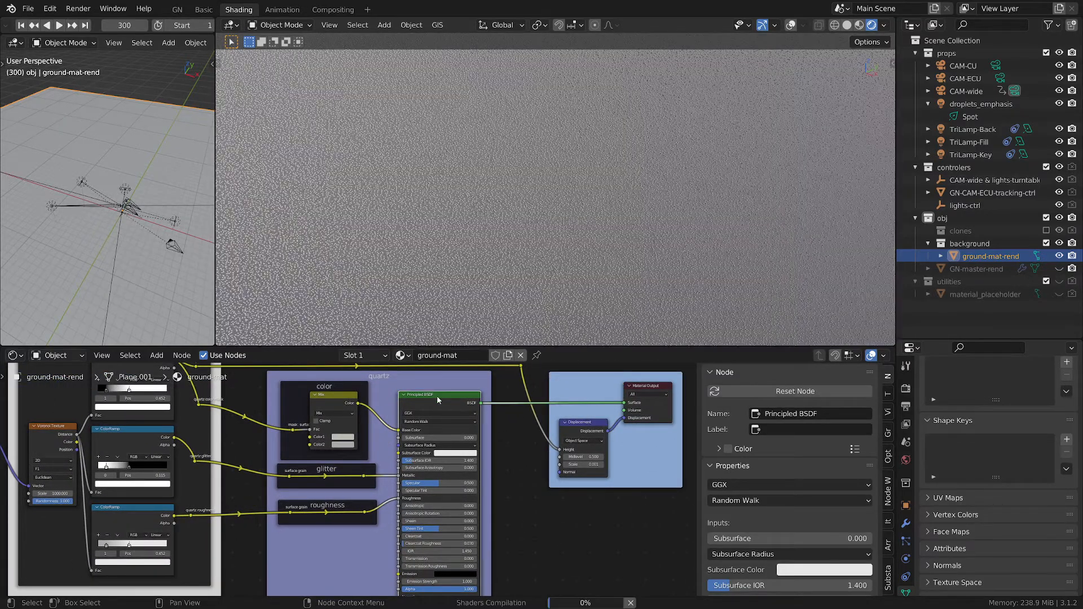
Step: Trace the displacement link from the first surface grain ColorRamp to the Displacement node and check that node's settings
scroll(628, 494, "up", 4)
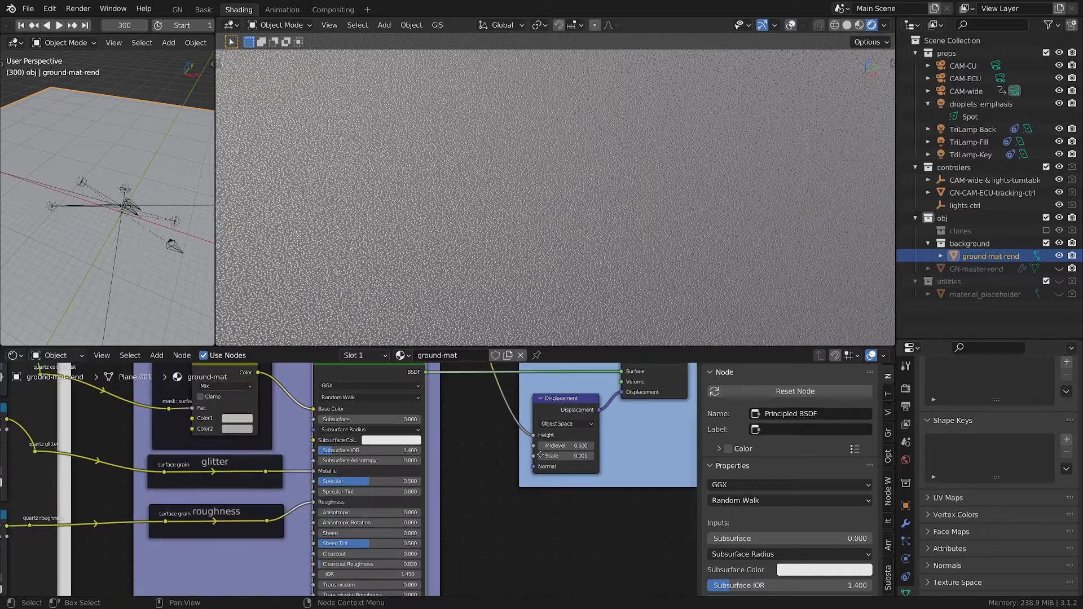
middle_click_drag(472, 434, 576, 515)
scroll(194, 408, "left", 3, "ctrl")
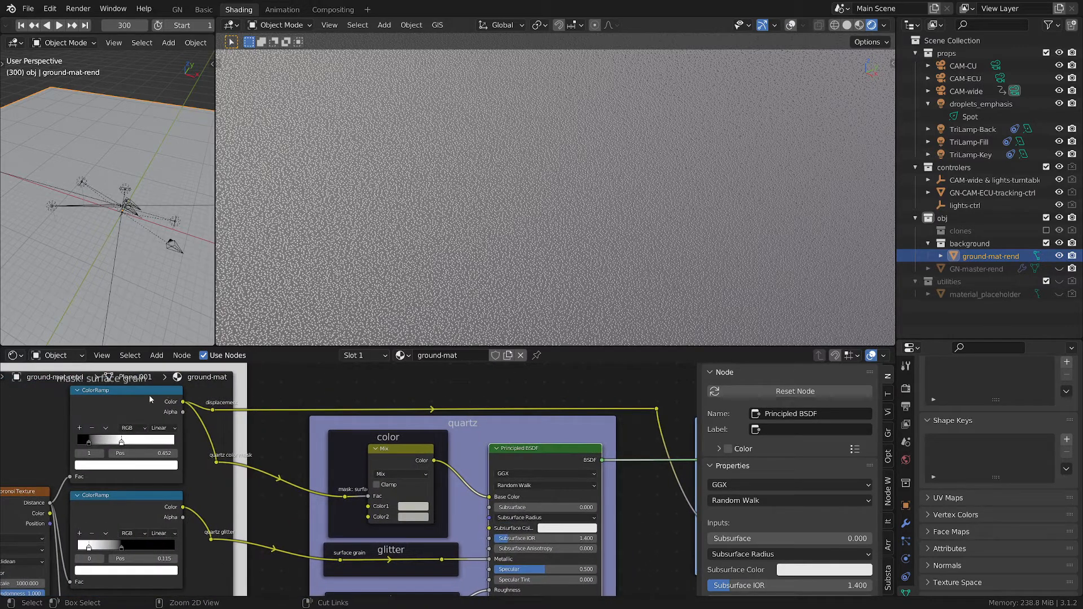
scroll(117, 473, "up", 1)
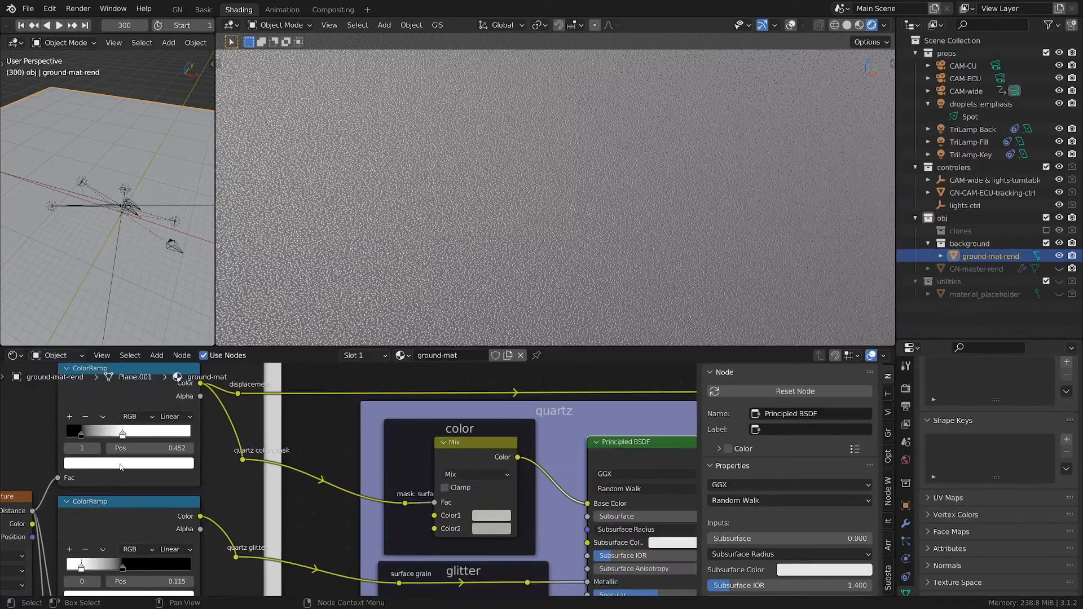
left_click(121, 466)
scroll(302, 465, "down", 2)
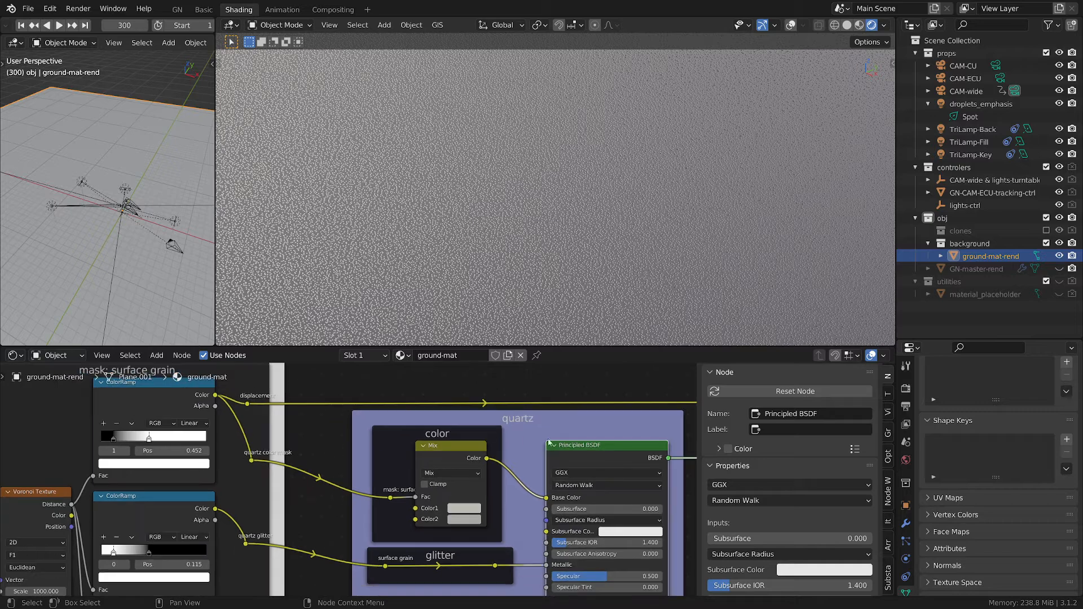
middle_click_drag(551, 443, 203, 408)
scroll(591, 525, "up", 4)
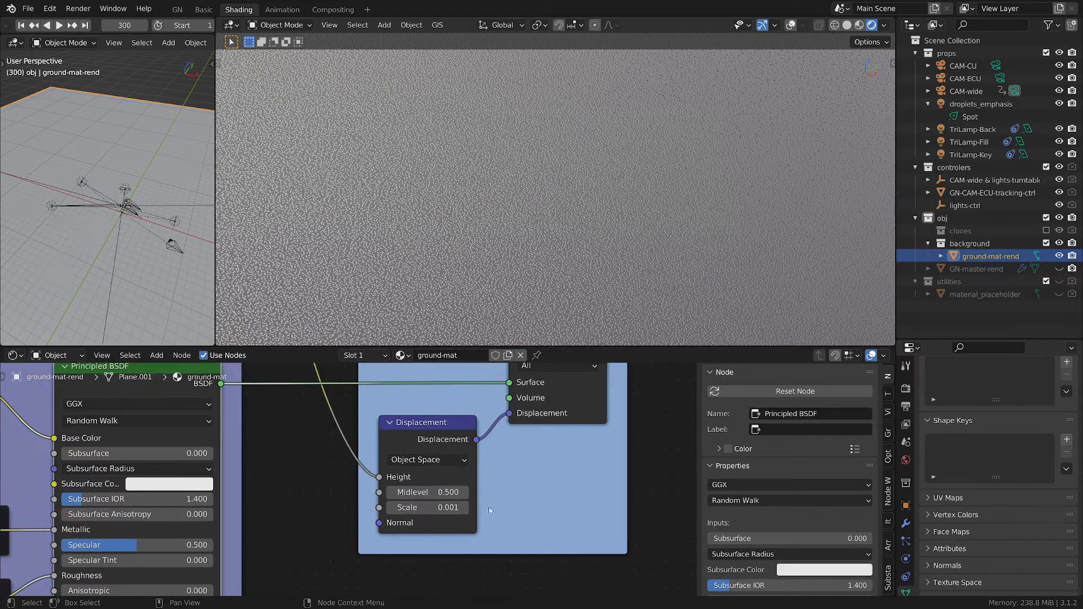
scroll(488, 507, "up", 2)
scroll(503, 495, "down", 4)
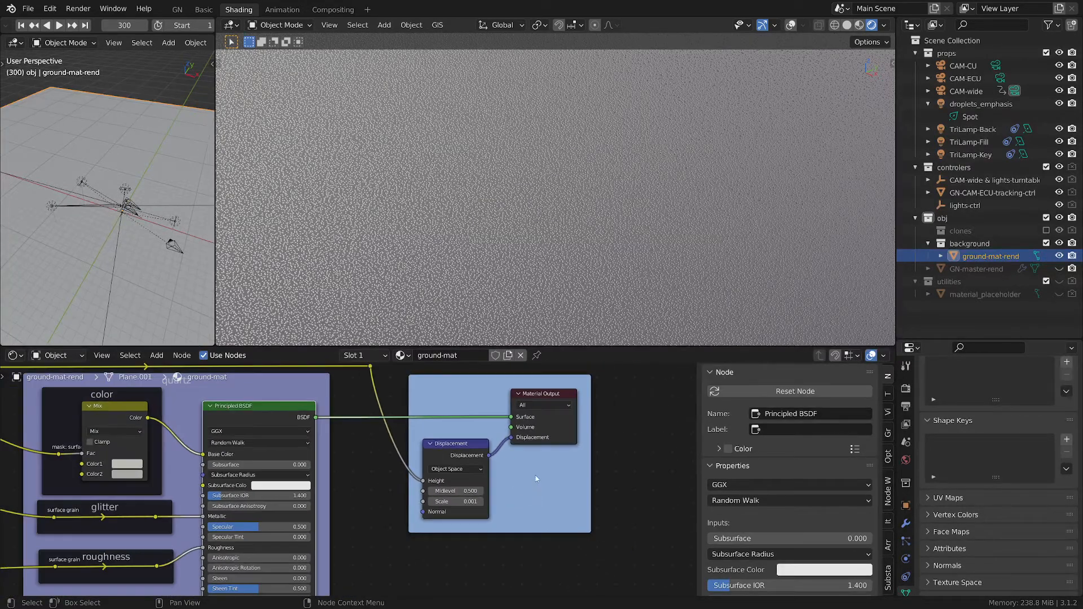
Step: Unhide GN-master-rend in the viewport and select the material_placeholder object
scroll(578, 209, "down", 6)
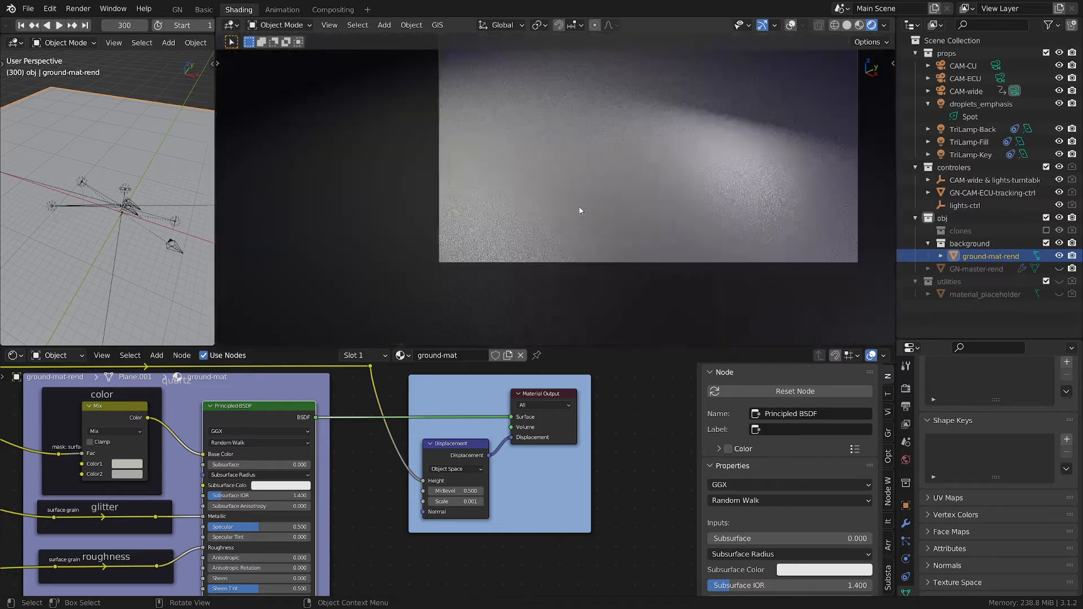
left_click(1059, 269)
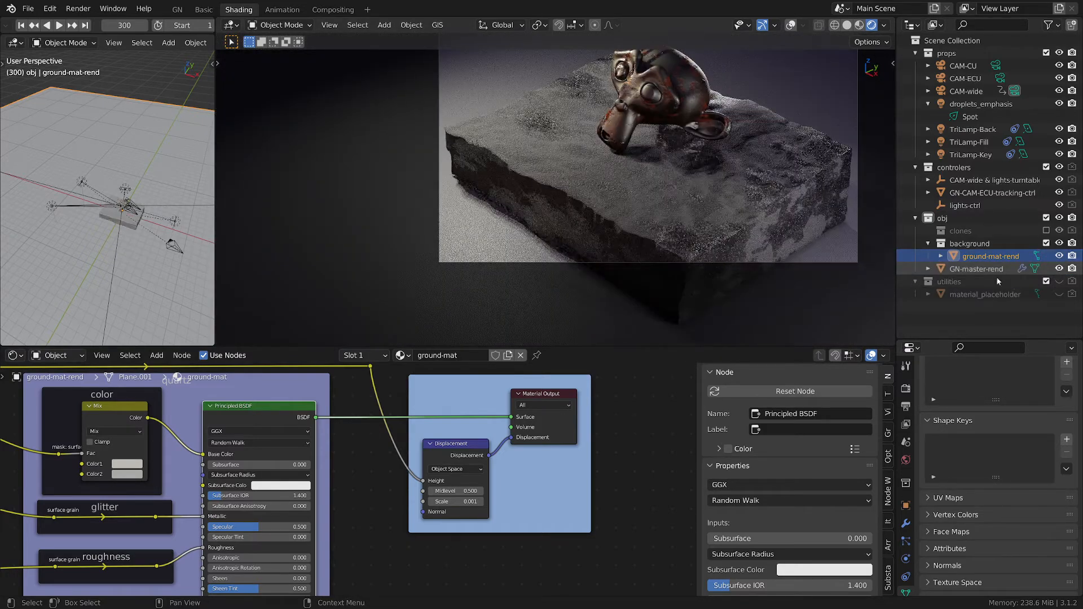
left_click(971, 293)
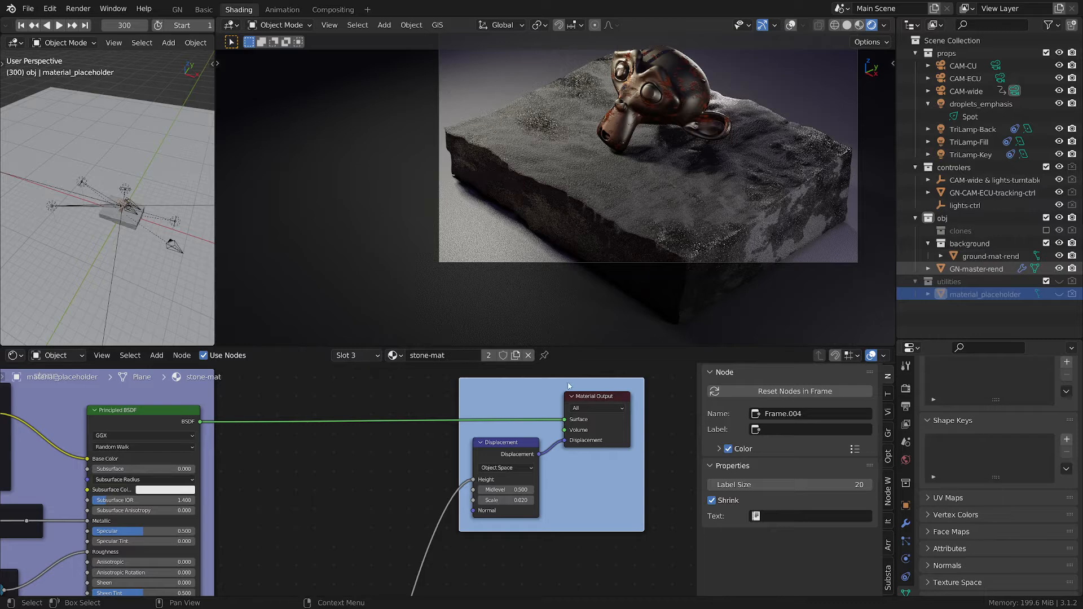
Step: Display the material properties of material_placeholder with its full list of material slots
scroll(905, 564, "down", 2)
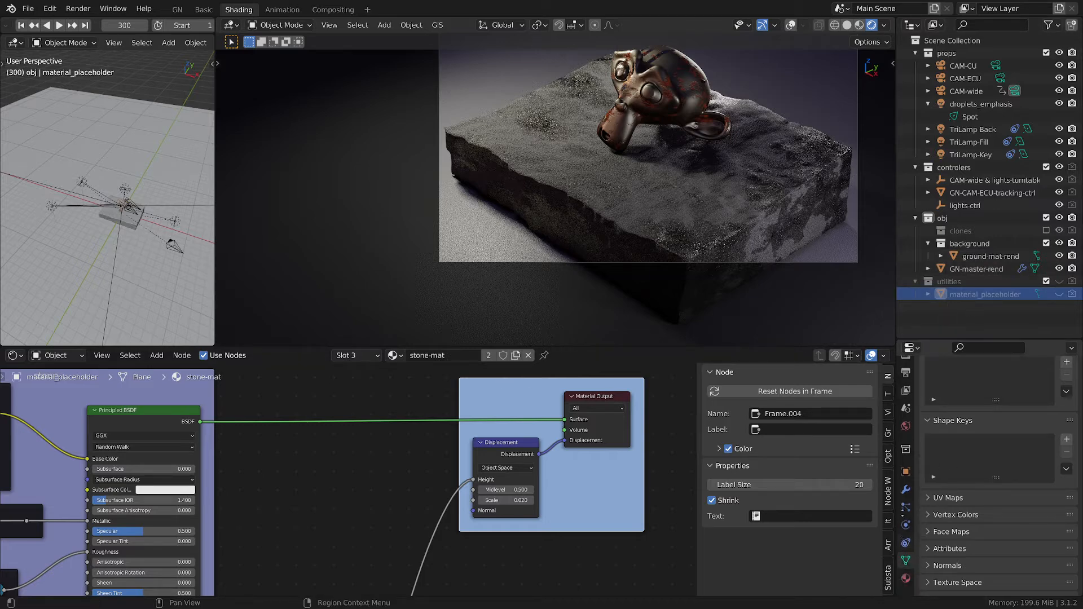
left_click(905, 558)
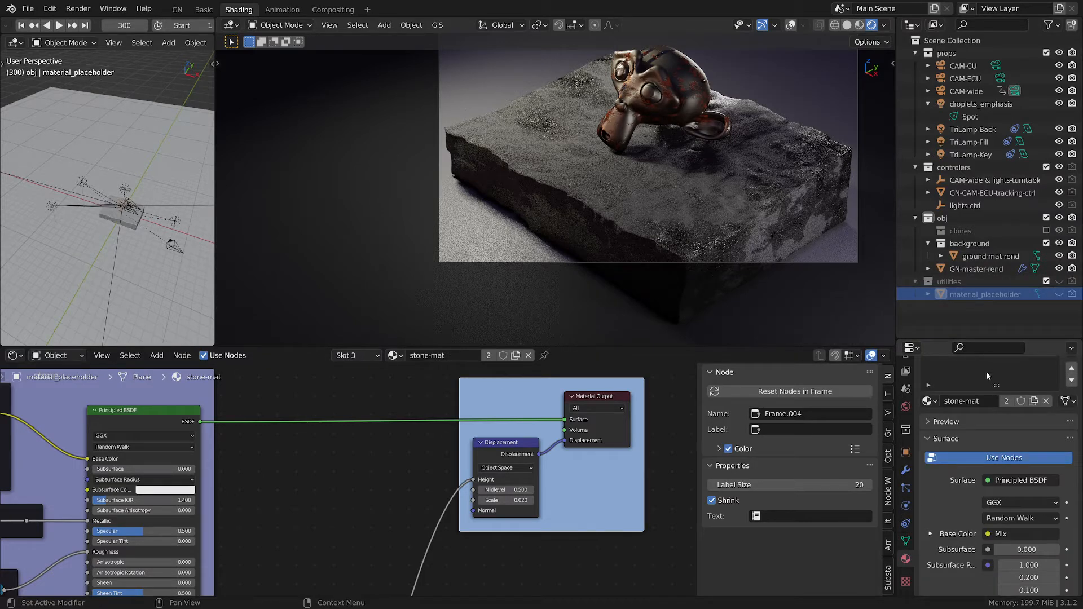
scroll(986, 372, "up", 3)
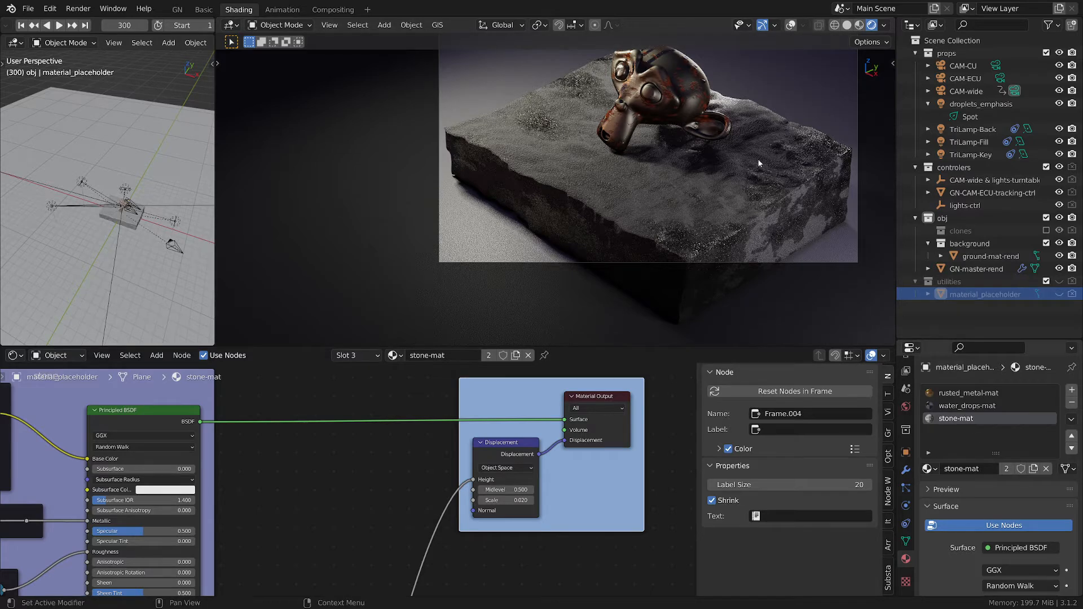
Step: Examine the rust patches and water droplets on the monkey head up close in the rendered view
scroll(697, 71, "up", 8)
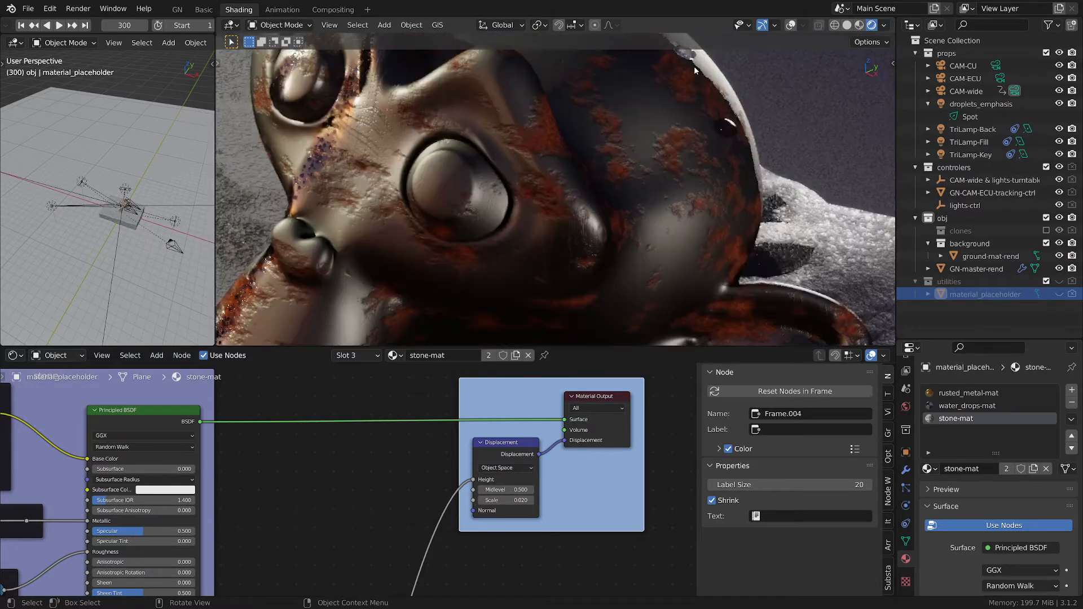
scroll(694, 66, "up", 2)
scroll(668, 124, "up", 2)
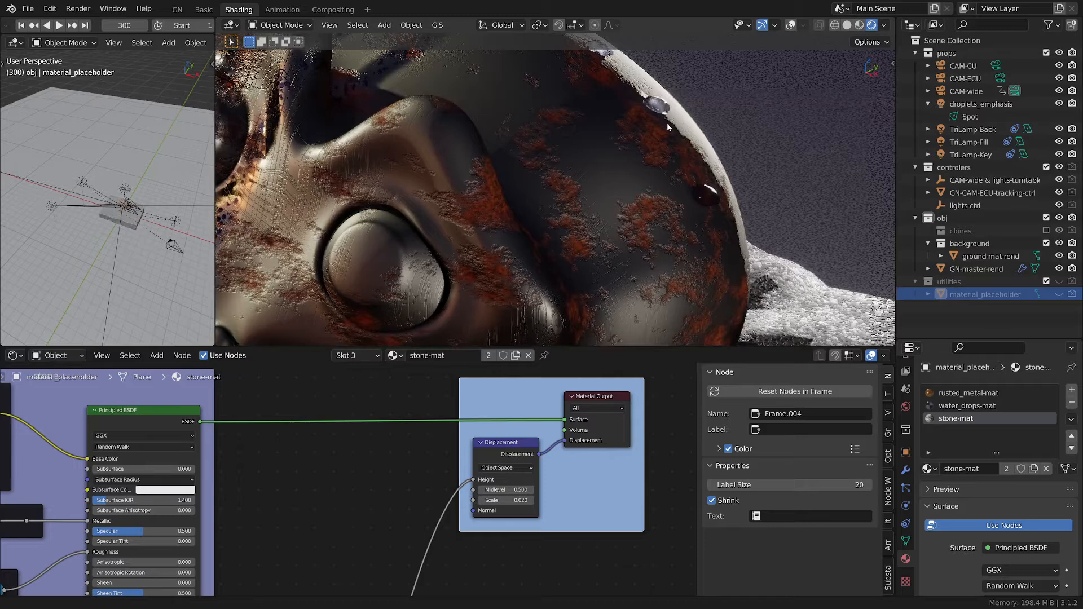
scroll(667, 126, "down", 5)
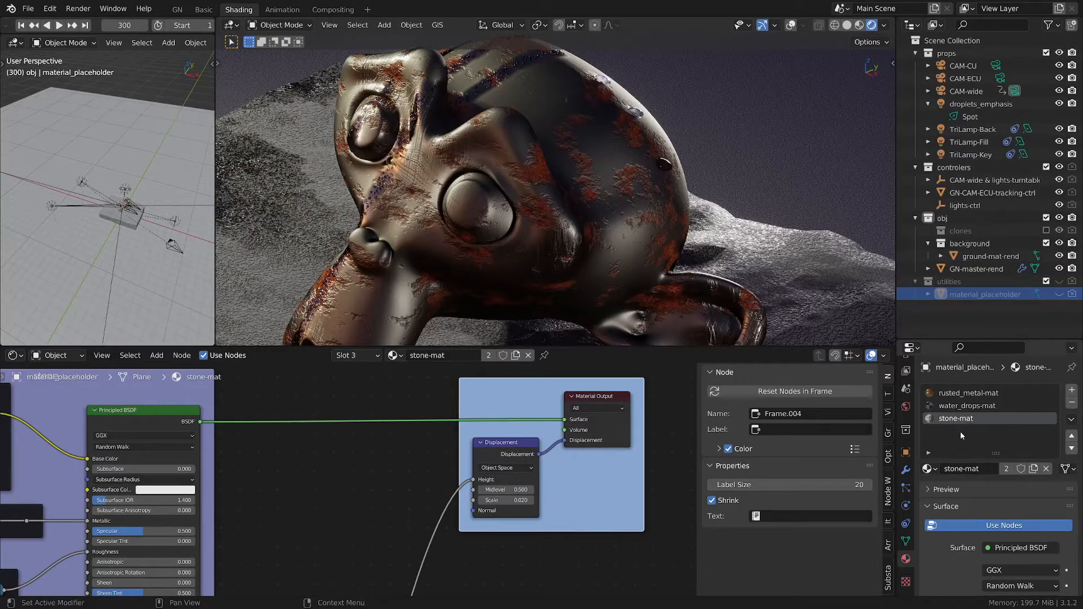
Step: Display the water_drops-mat material of material_placeholder and view its droplets up close on the monkey head
left_click(962, 407)
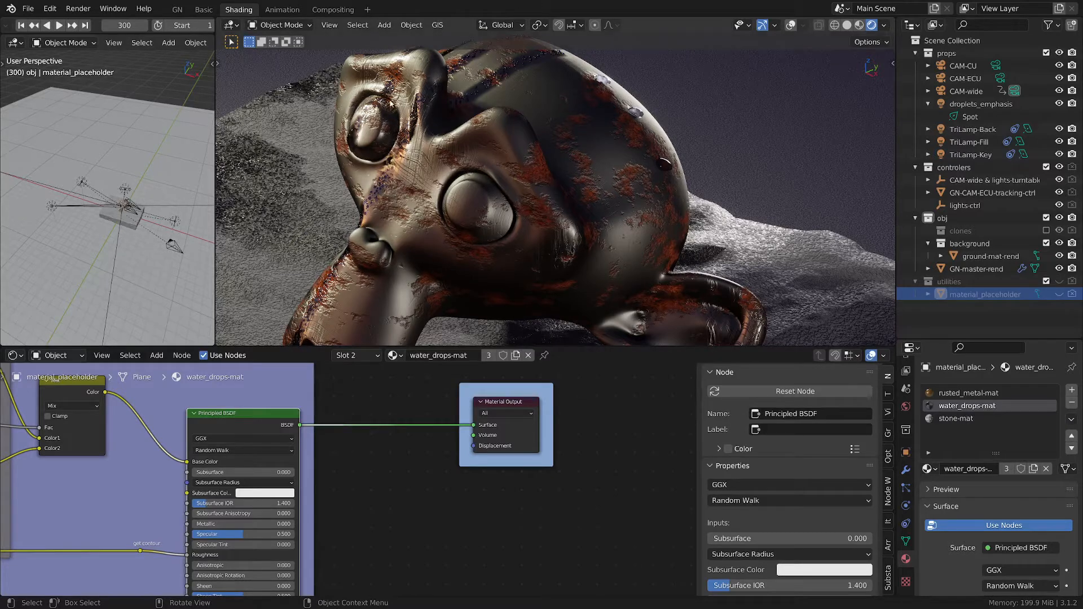
scroll(365, 194, "up", 6)
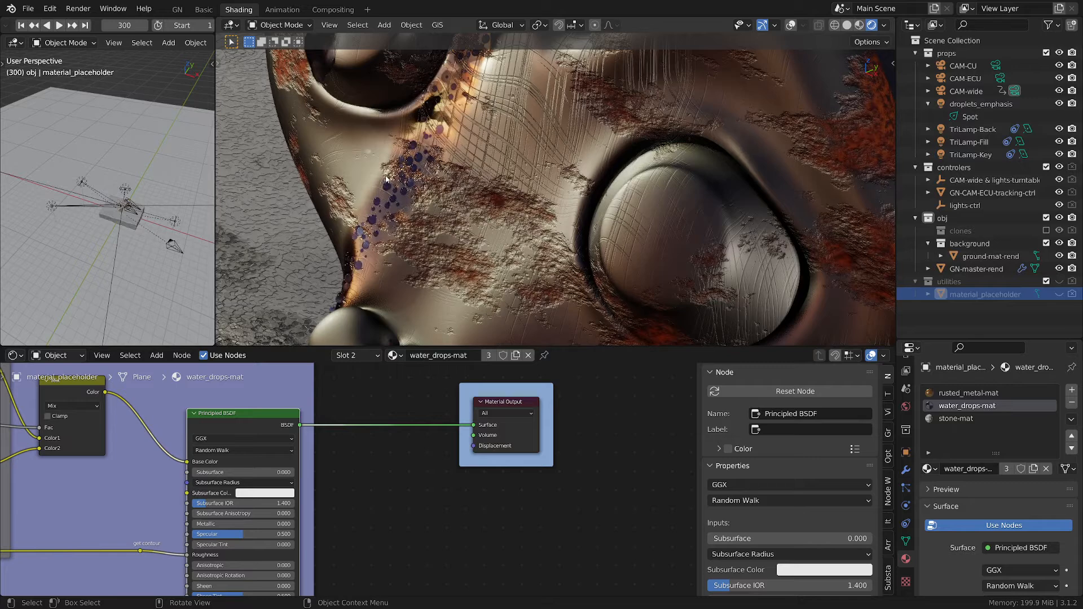
scroll(386, 180, "down", 5)
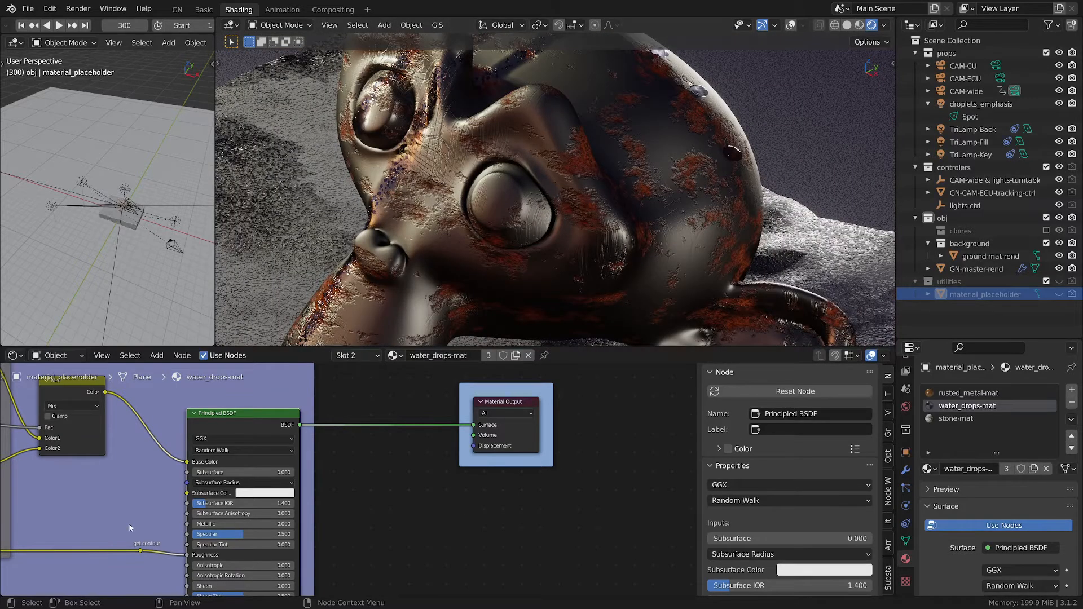
Step: Examine the Attribute node in the mask: droplet selector frame, including its Geometry type and IS_droplet name
scroll(129, 528, "down", 1)
scroll(169, 486, "down", 5)
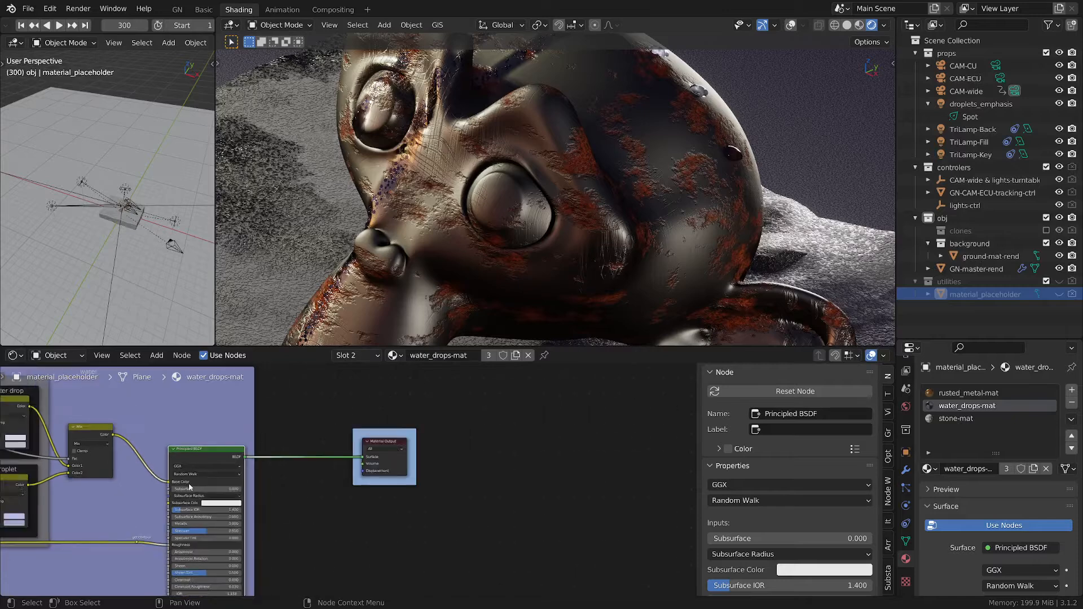
middle_click_drag(188, 483, 537, 449)
scroll(278, 435, "up", 4)
middle_click_drag(278, 426, 351, 482)
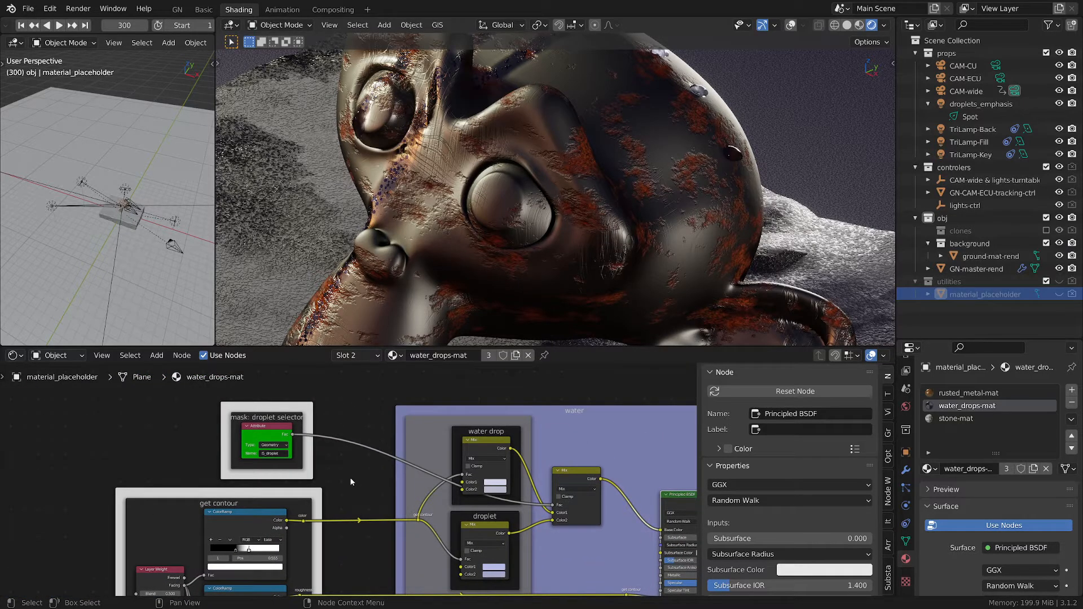
scroll(249, 436, "up", 5)
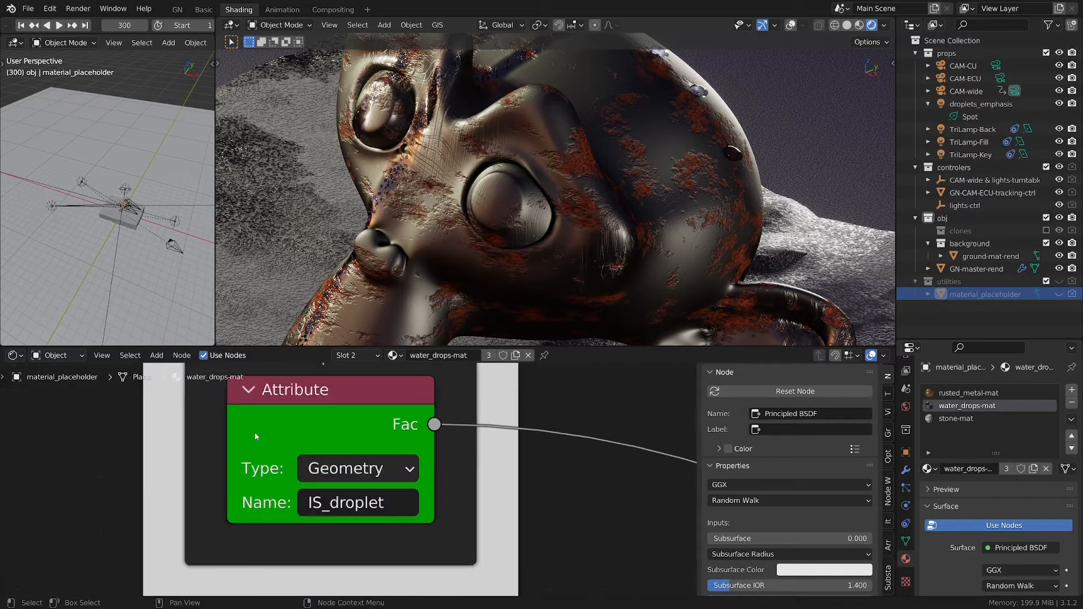
middle_click_drag(610, 471, 577, 502)
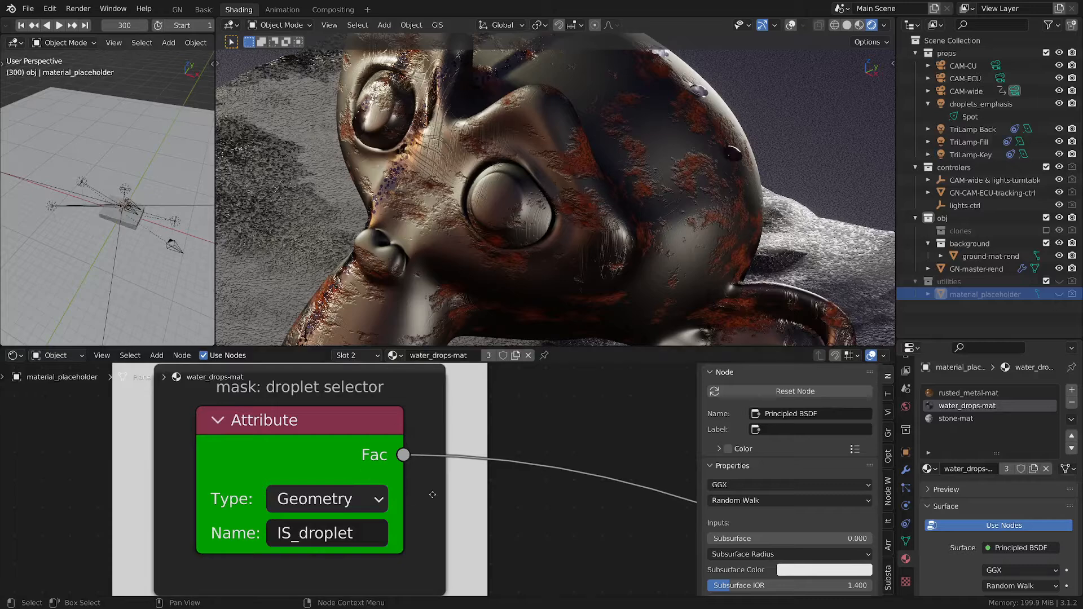
scroll(338, 439, "down", 1)
scroll(337, 439, "down", 1)
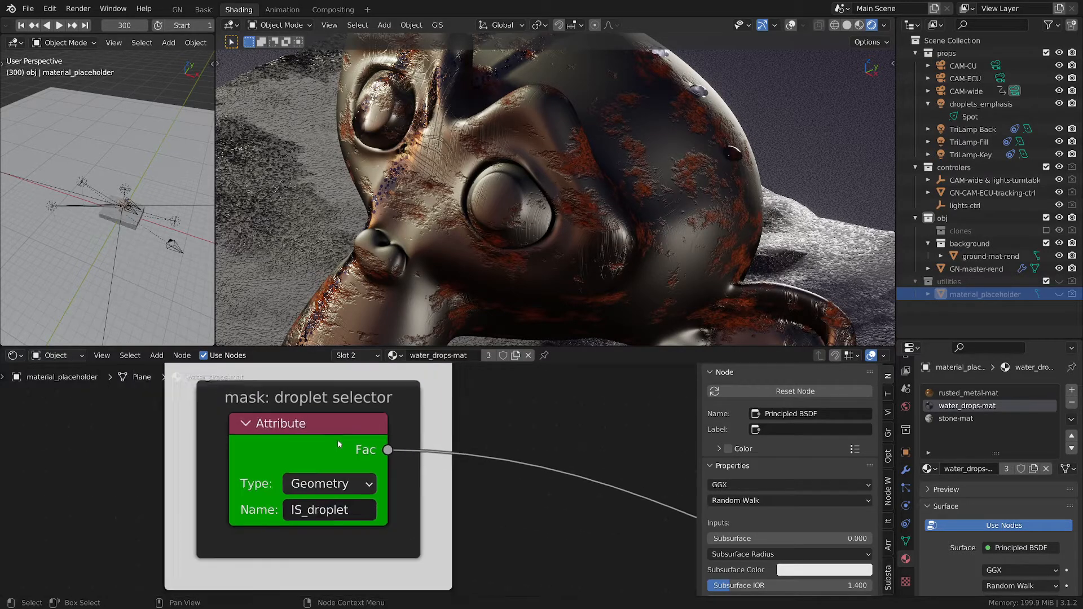
scroll(339, 444, "up", 1)
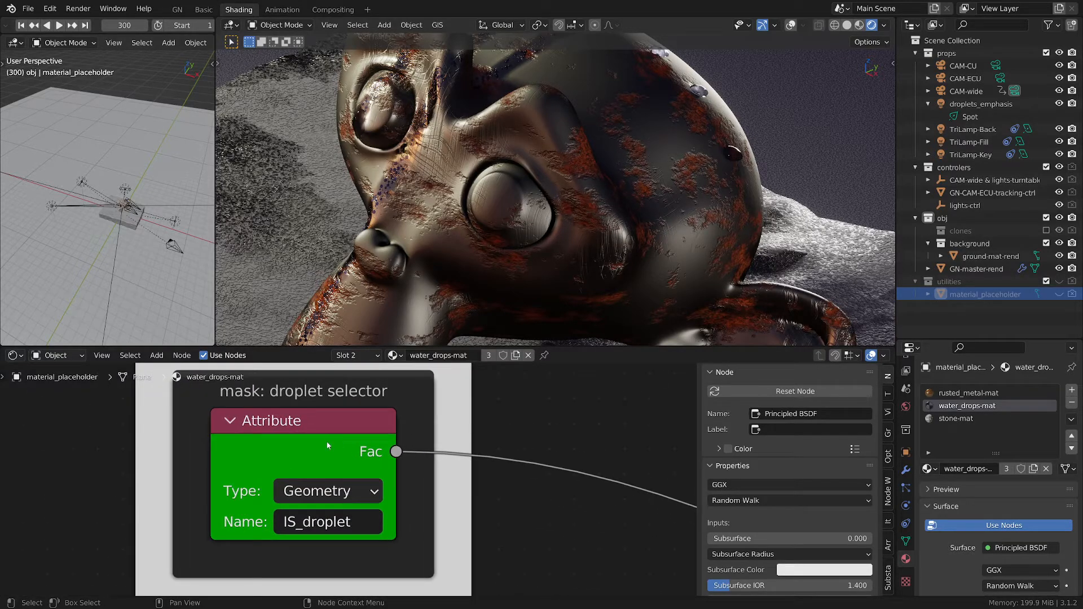
Step: Trace the link from the IS_droplet Attribute node to the Mix nodes in the water frame
scroll(462, 458, "down", 4)
middle_click_drag(496, 453, 391, 433)
scroll(391, 433, "down", 3)
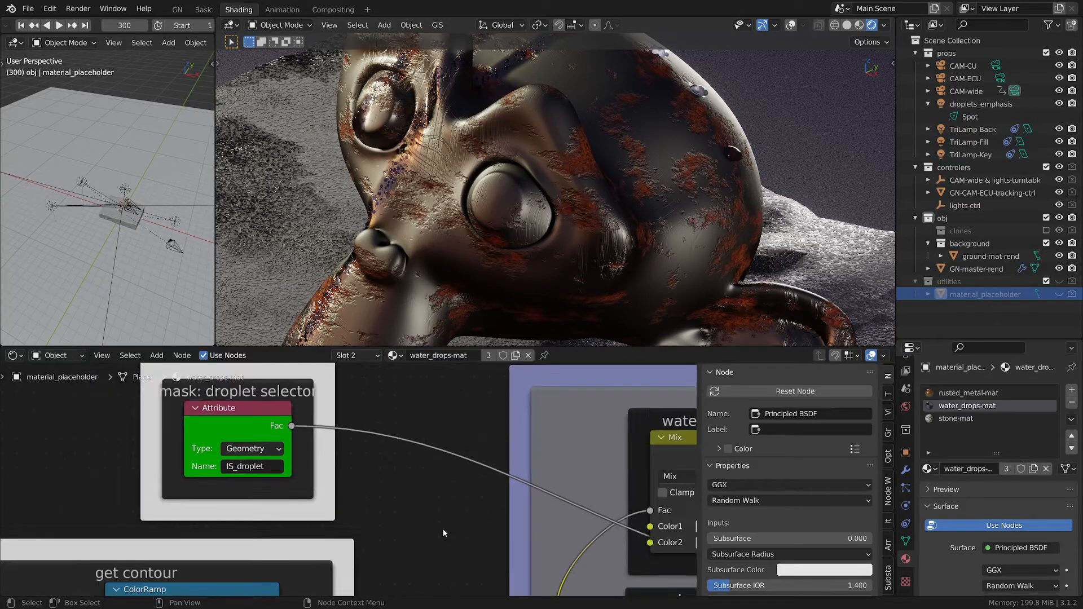
scroll(356, 489, "down", 3)
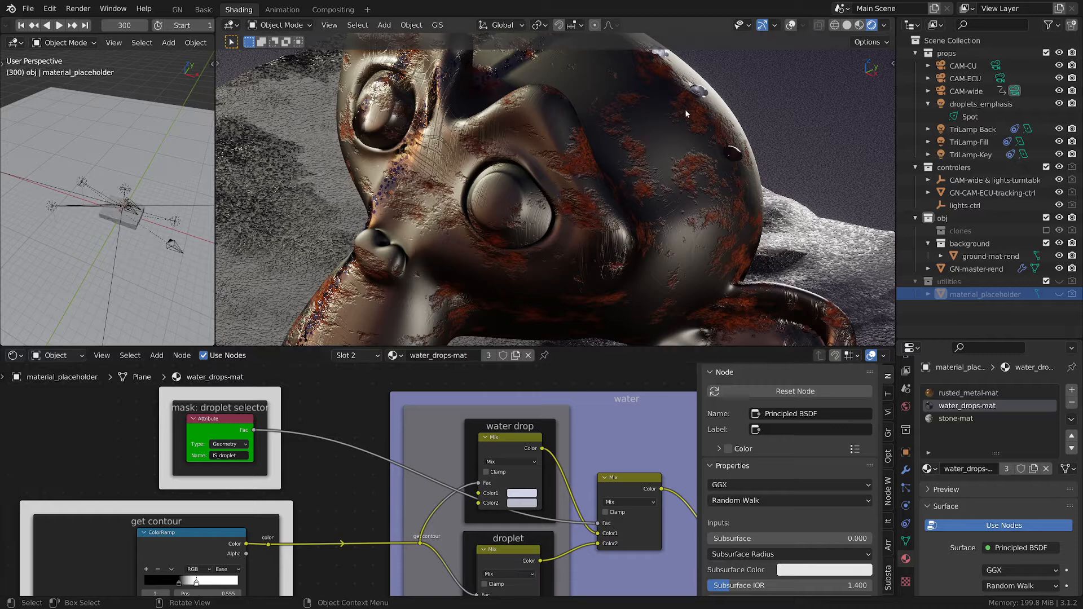
Step: Preview the color ColorRamp of the get contour frame on the droplets and inspect their outlines in the rendered view
middle_click_drag(350, 474, 455, 429)
scroll(466, 443, "up", 1)
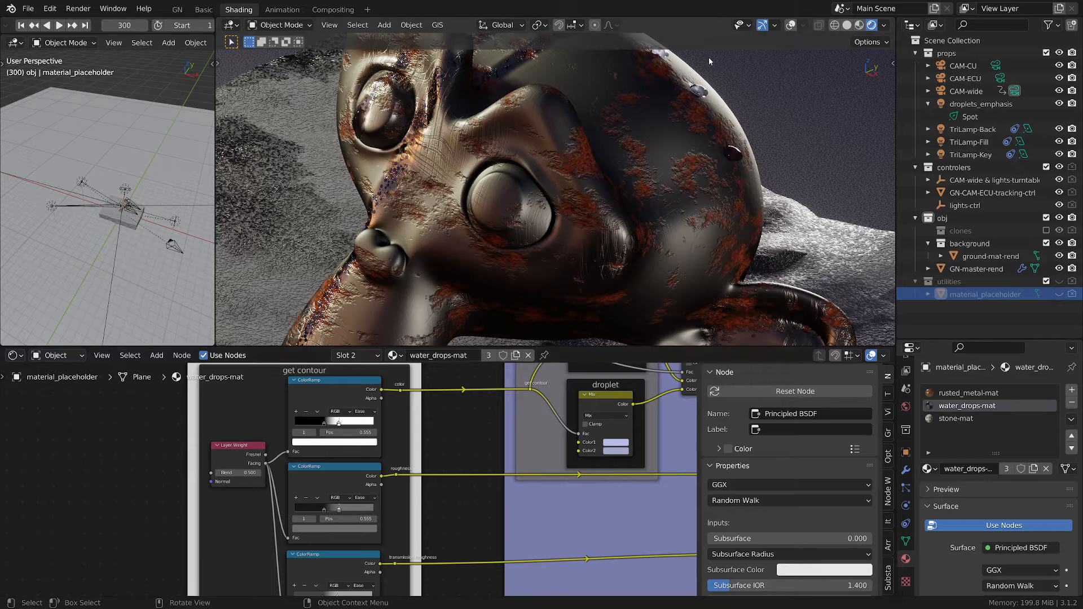
scroll(269, 520, "up", 1)
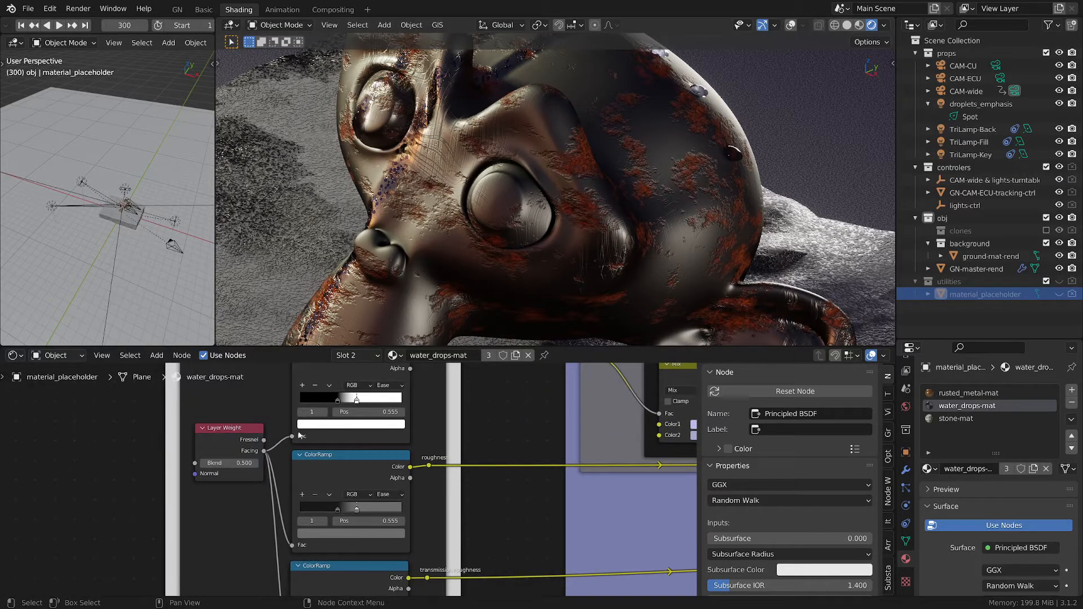
scroll(298, 435, "up", 3, "shift")
left_click(355, 424, "ctrl+shift")
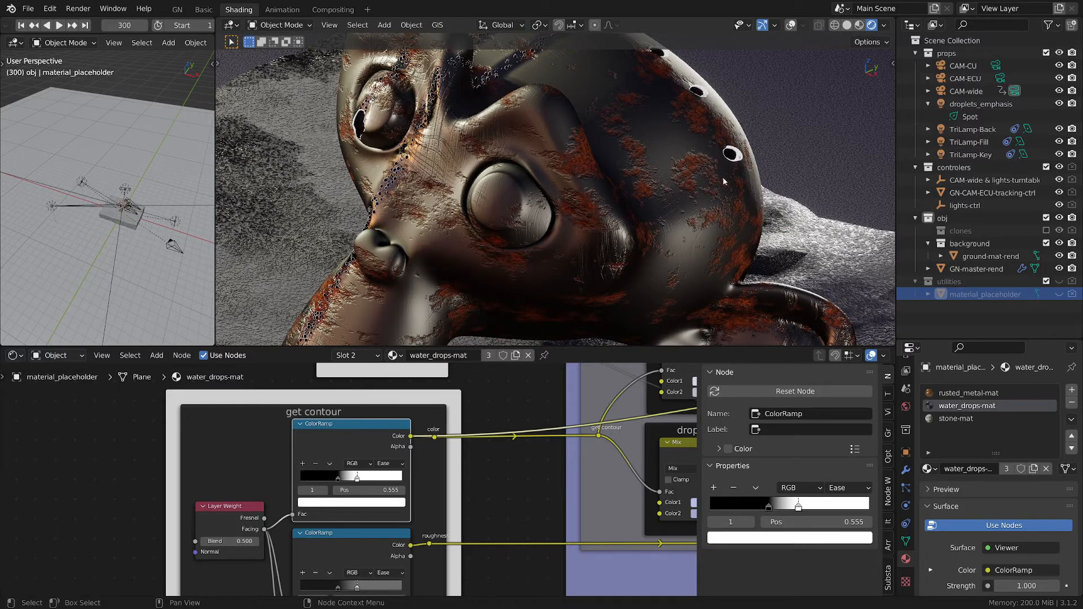
scroll(742, 159, "up", 3)
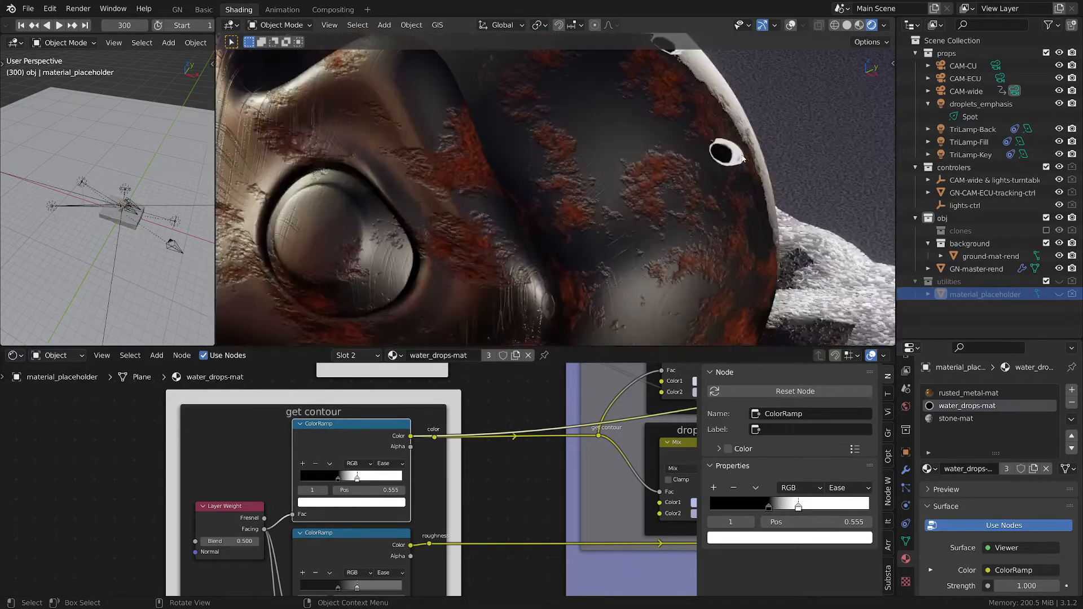
scroll(739, 158, "down", 2)
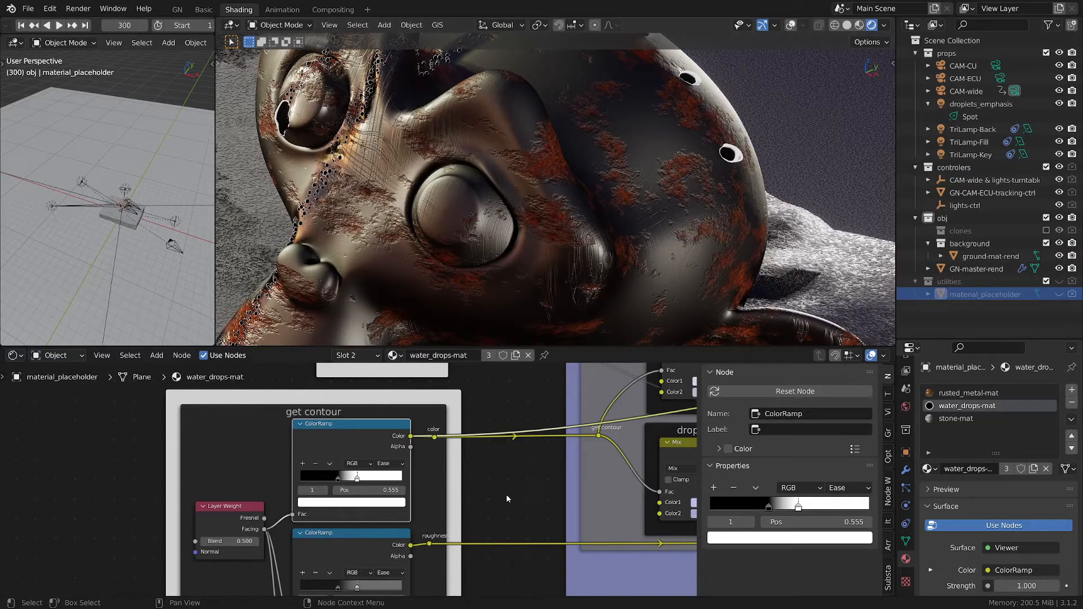
Step: Follow the contour color link through the water drop and droplet Mix nodes to the combining Mix and Principled BSDF
scroll(506, 495, "down", 1)
middle_click_drag(637, 470, 367, 514)
scroll(431, 469, "down", 1)
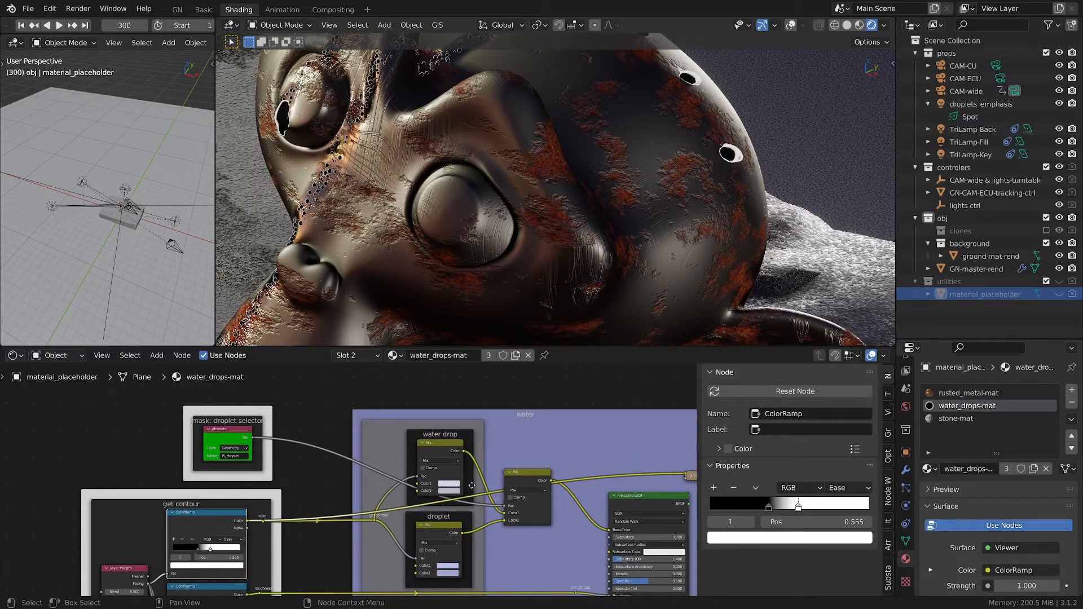
scroll(485, 481, "up", 1)
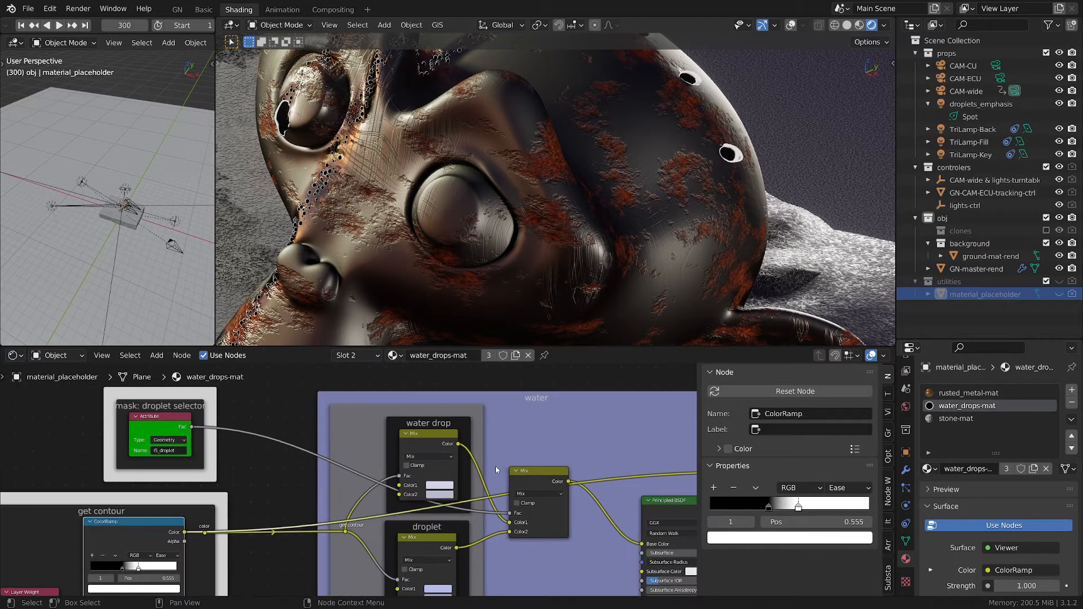
middle_click_drag(495, 467, 538, 427)
scroll(508, 459, "up", 2)
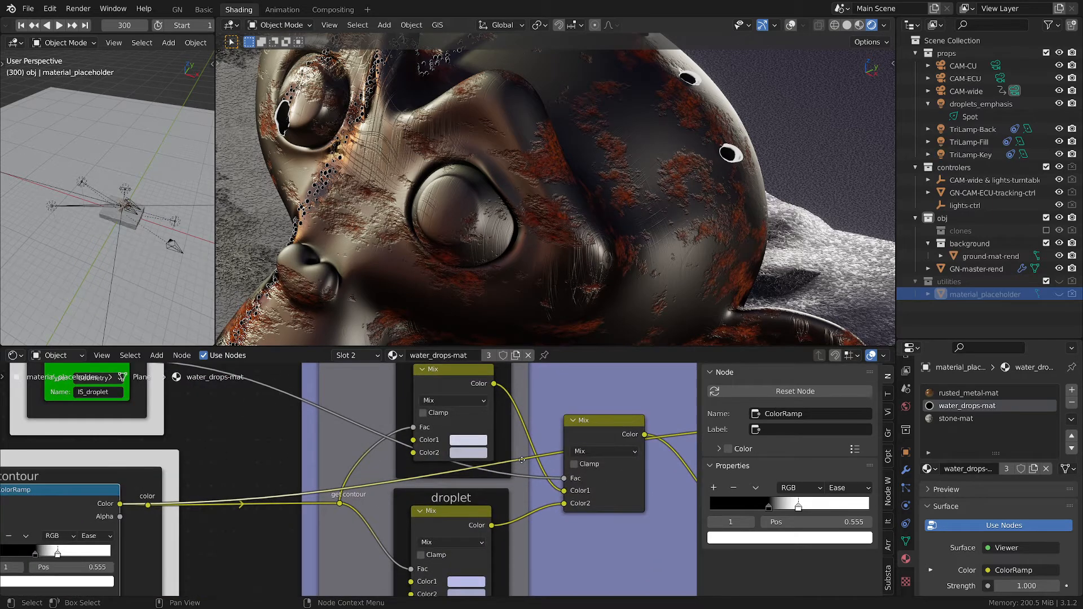
middle_click_drag(512, 527, 519, 499)
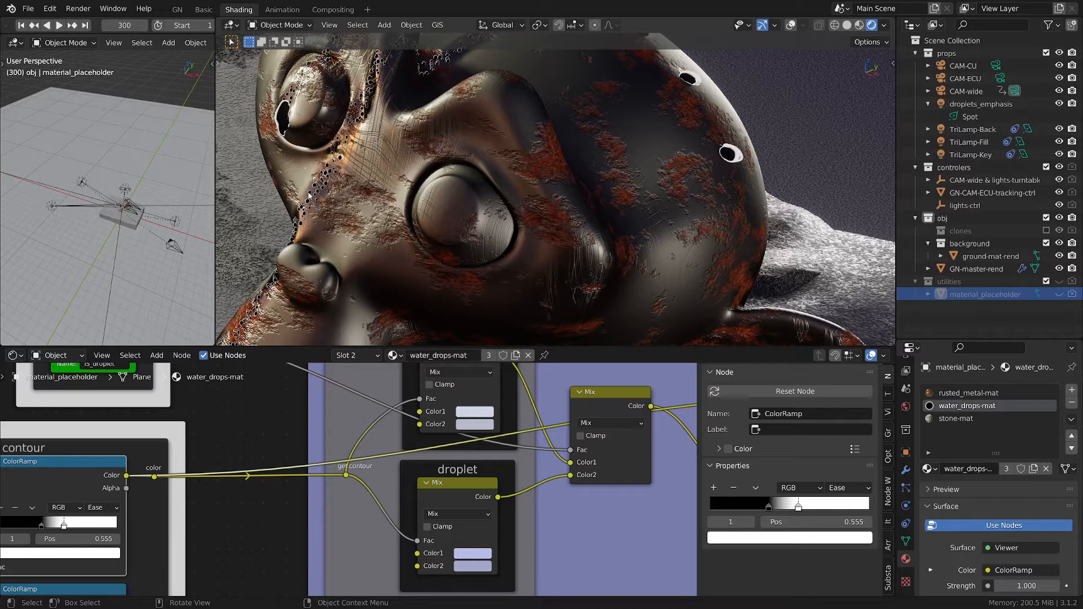
scroll(309, 194, "up", 2)
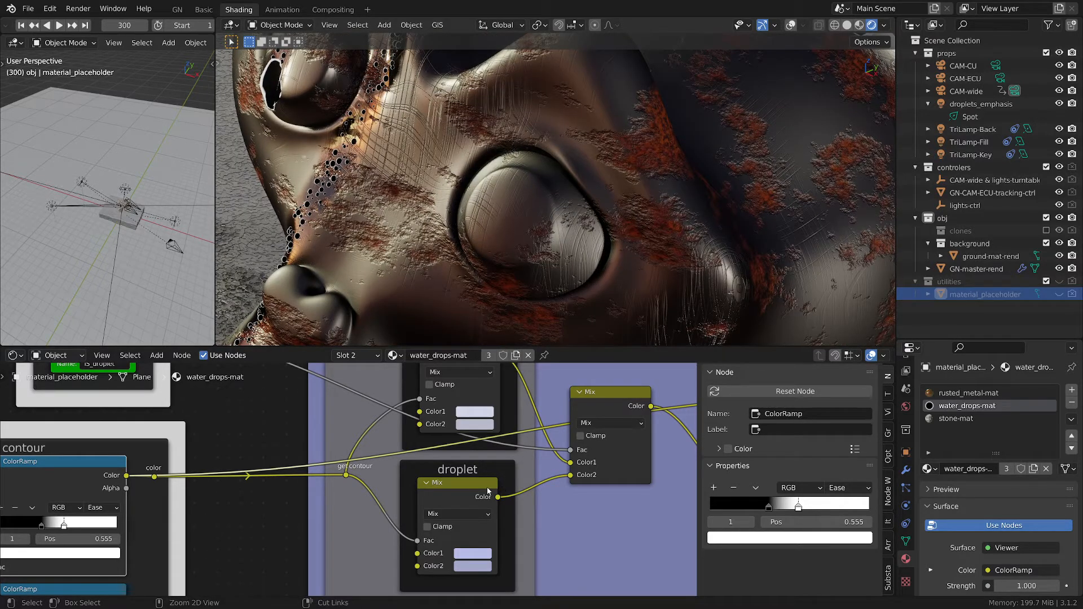
scroll(488, 491, "down", 4)
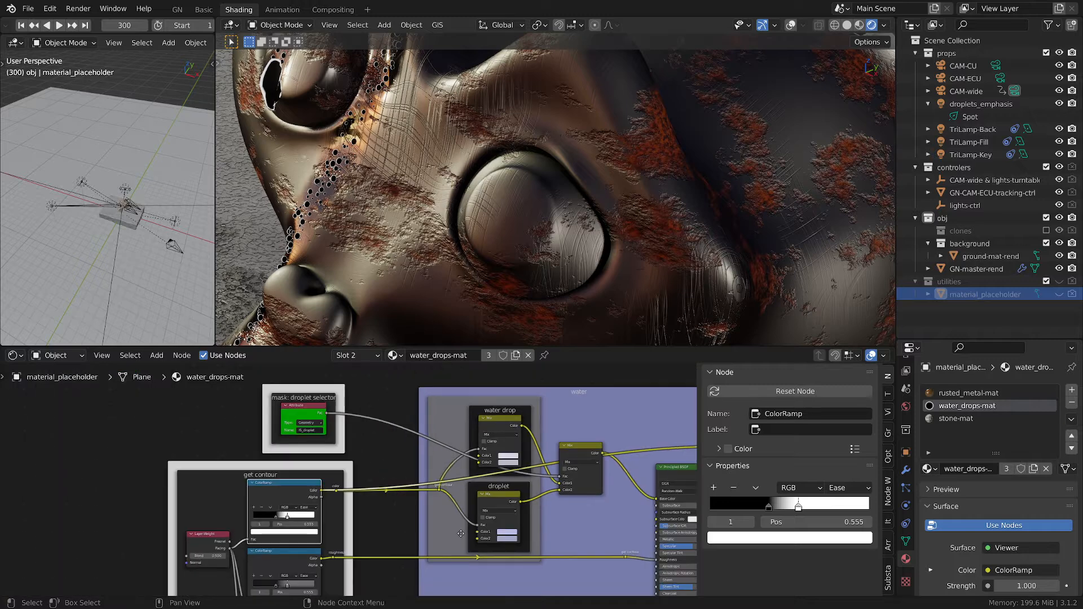
middle_click_drag(629, 495, 493, 480)
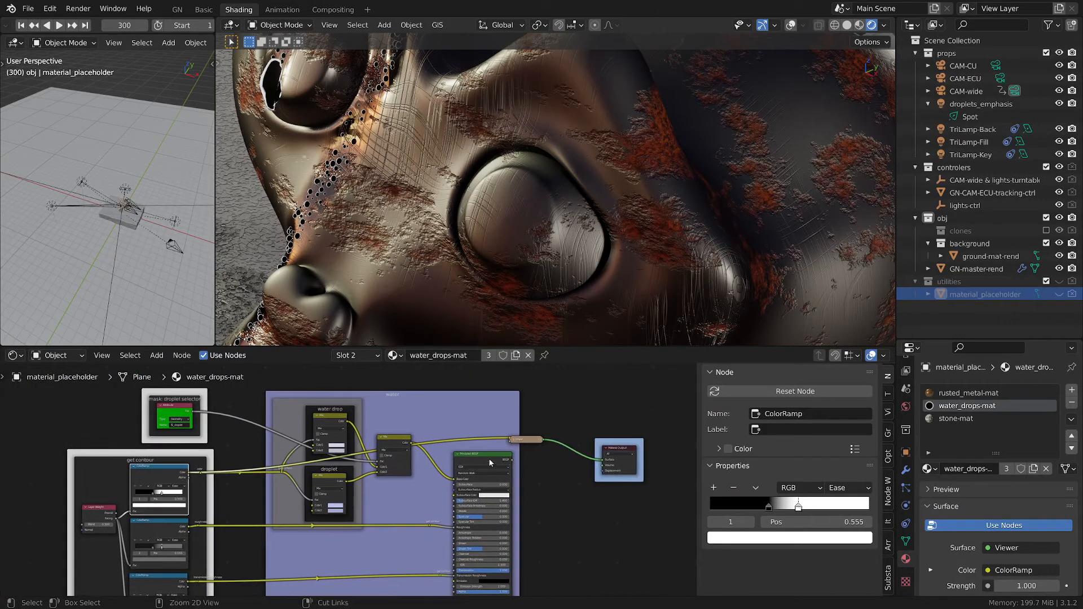
Step: Reconnect the Principled BSDF to the material output and inspect the shaded drops, returning to the camera view in between
left_click(484, 456, "ctrl+shift")
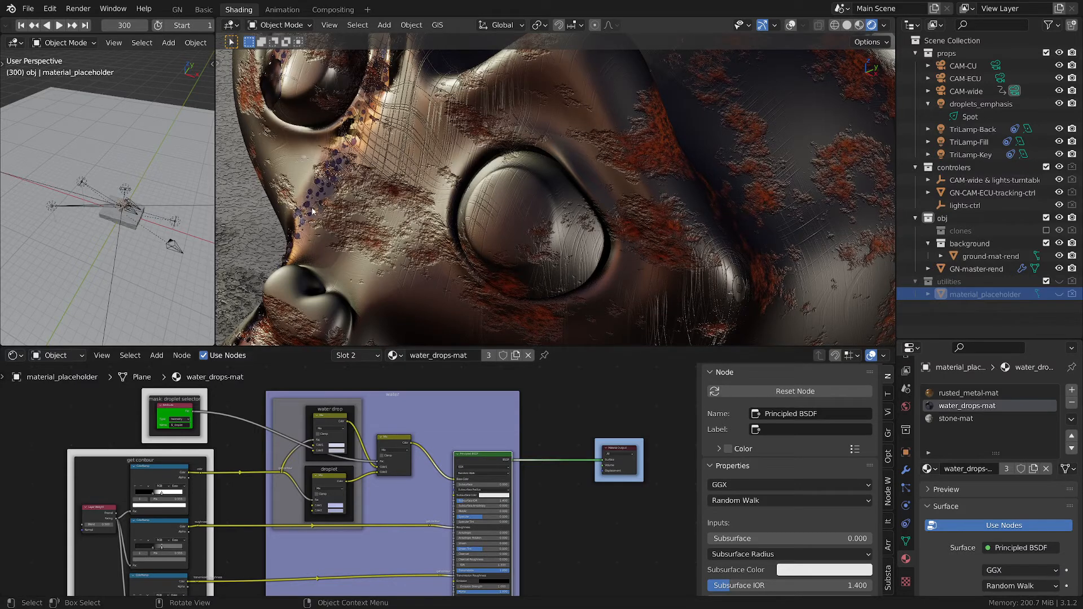
scroll(313, 212, "up", 5)
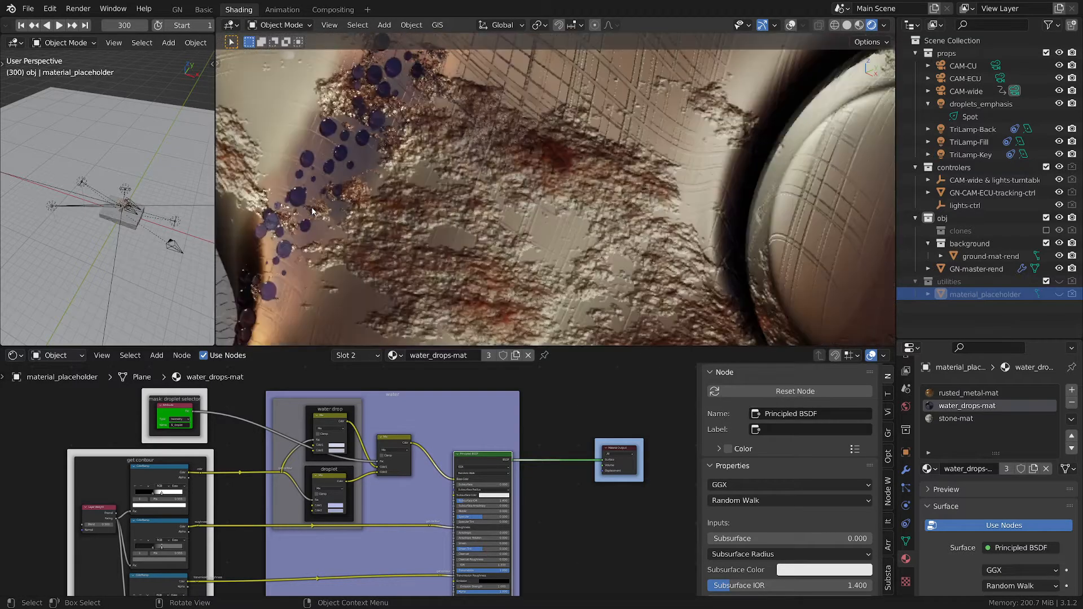
key("KP_0")
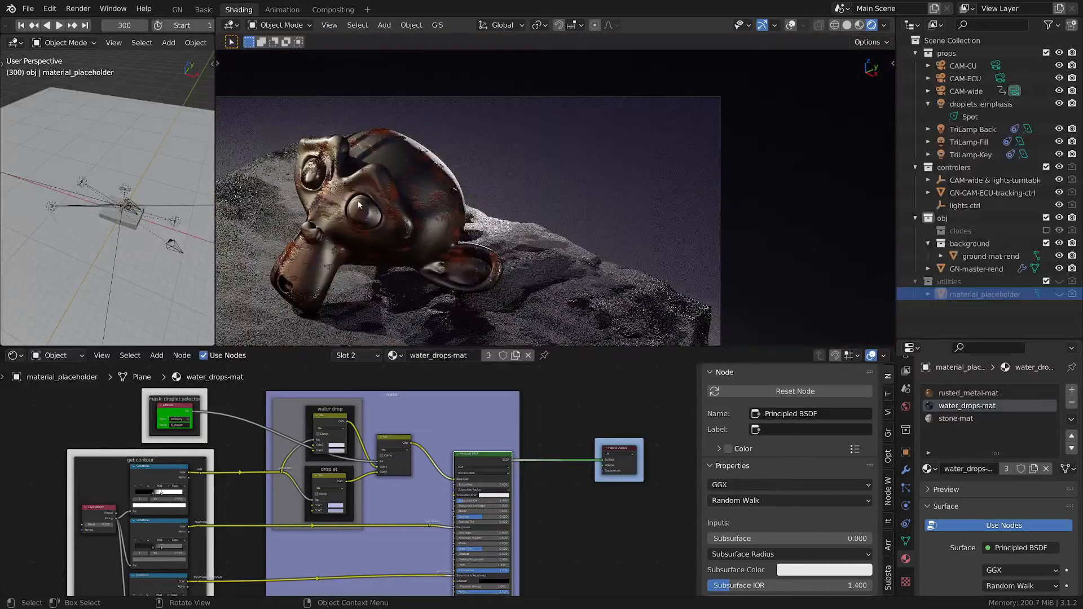
scroll(370, 198, "up", 8)
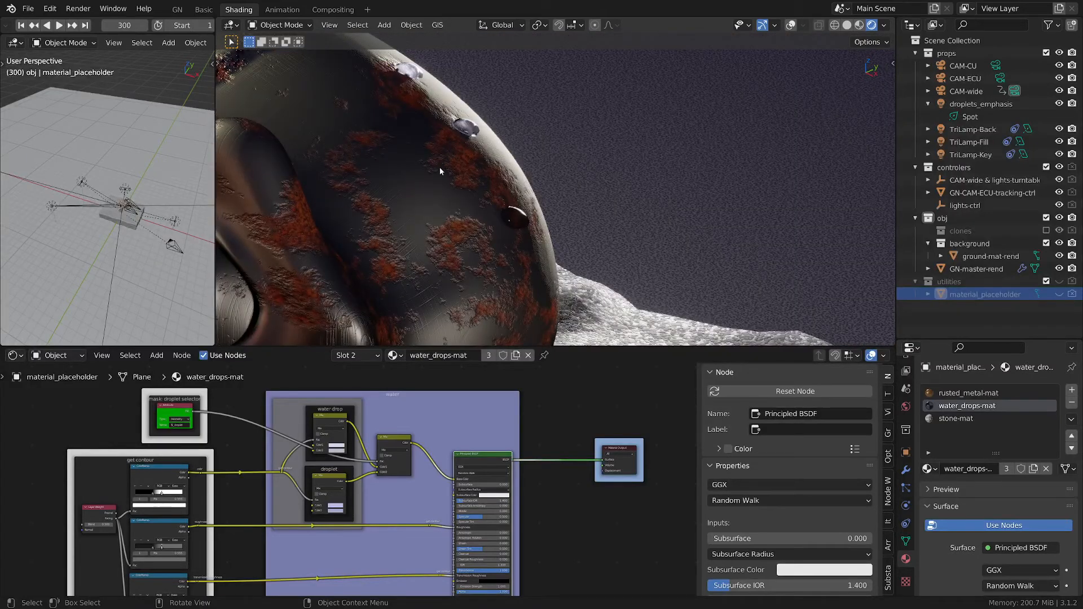
Step: Check the Color1 and Color2 values of the water drop Mix node in the color picker
scroll(246, 502, "up", 2)
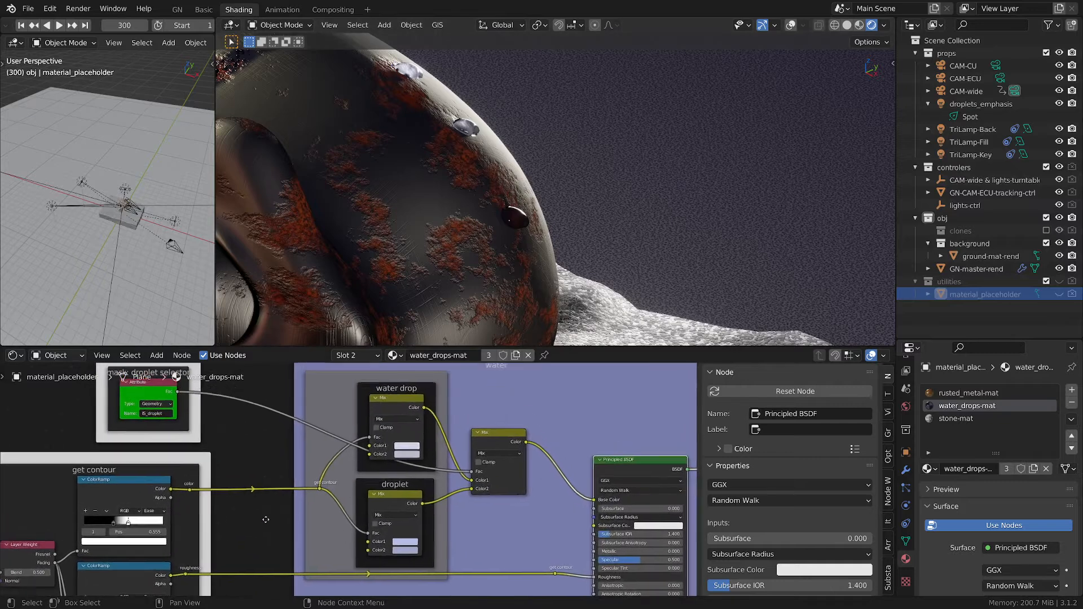
scroll(458, 464, "up", 5)
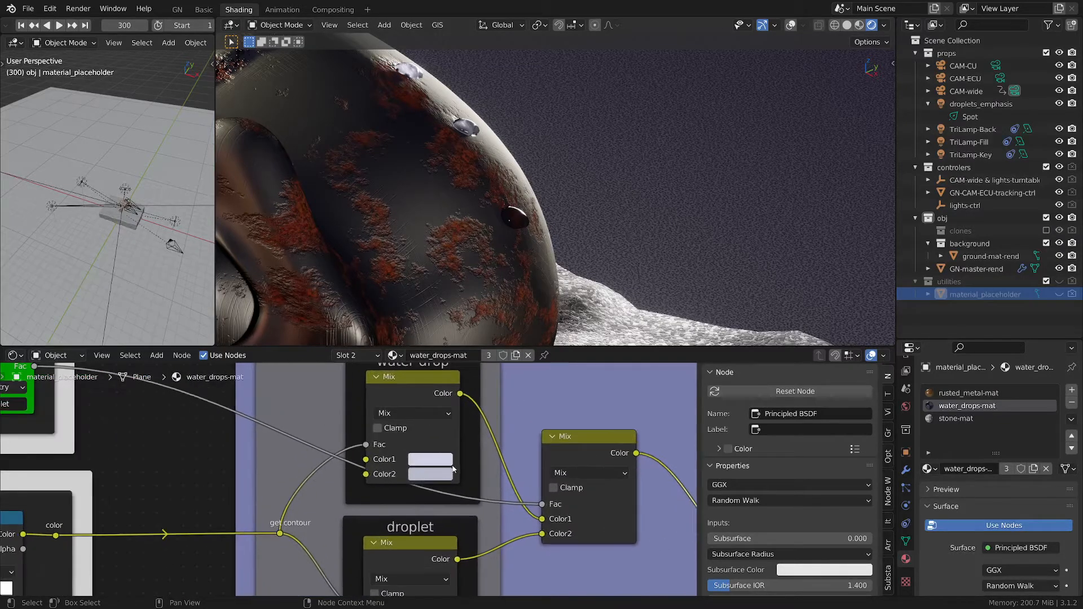
left_click(433, 458)
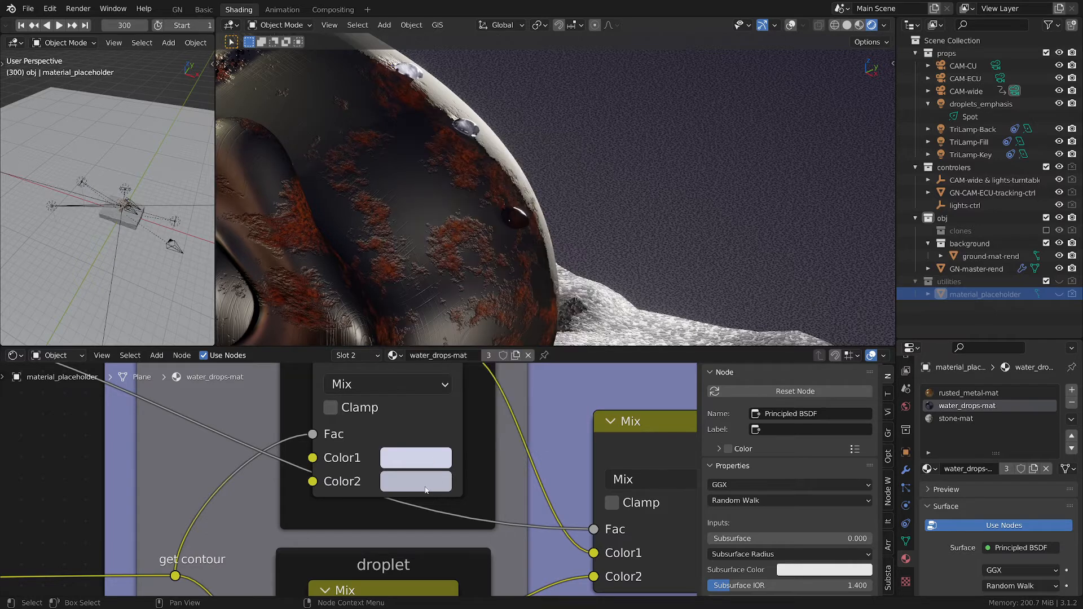
left_click(420, 481)
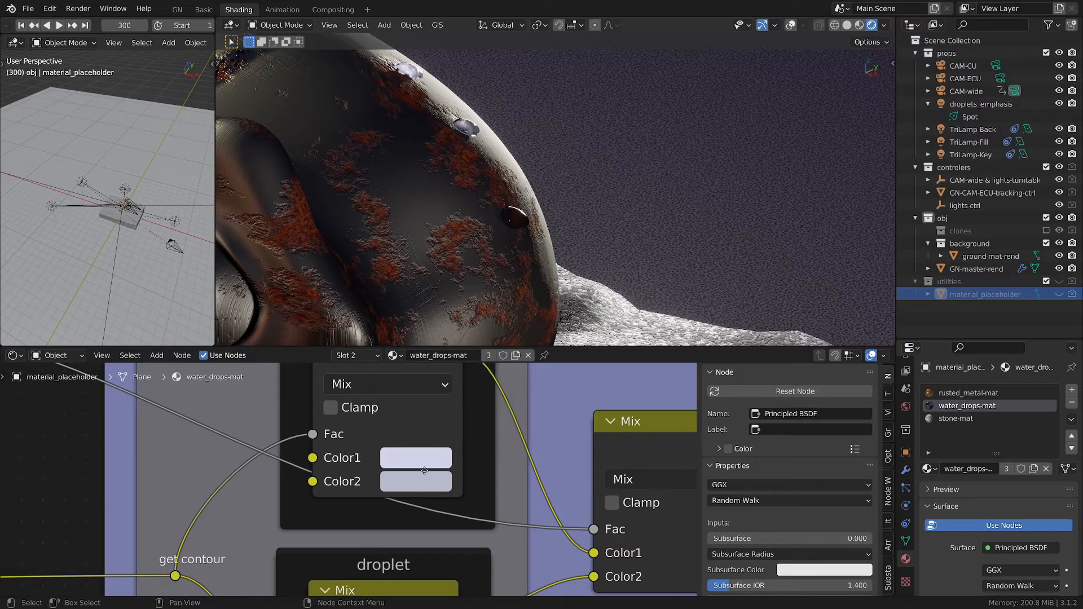
left_click(418, 455)
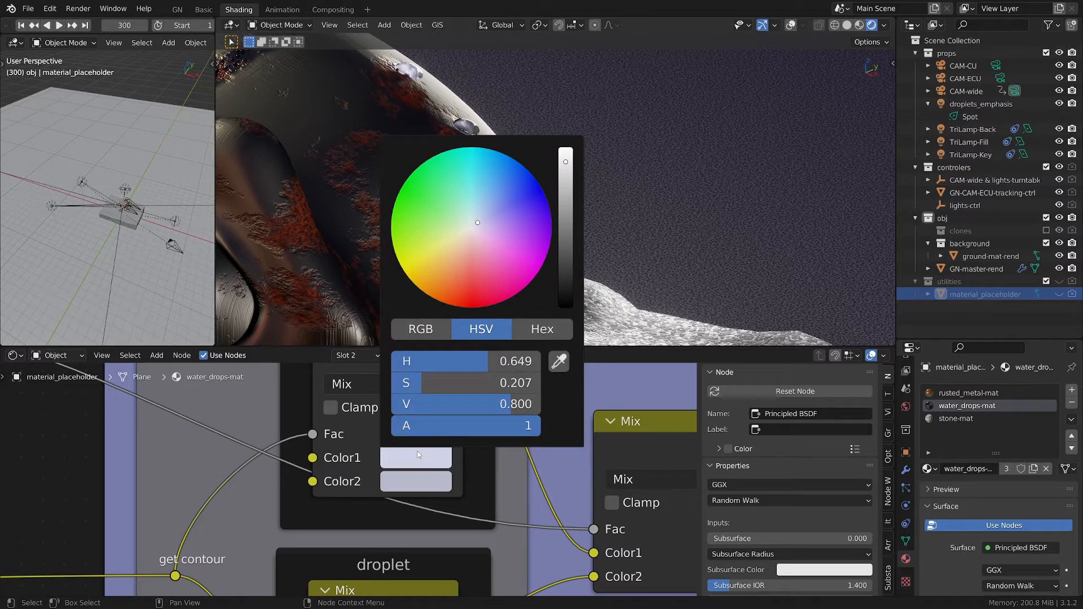
Step: Check the Color1 value of the droplet Mix node in the color picker
middle_click_drag(442, 549, 435, 534)
scroll(435, 534, "down", 4)
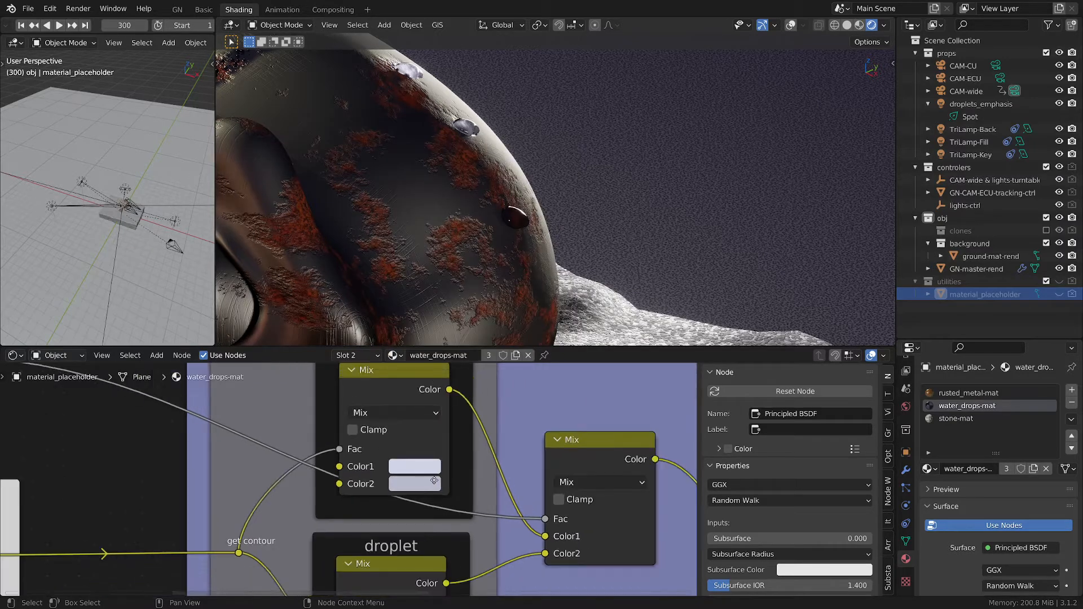
middle_click_drag(485, 564, 505, 435)
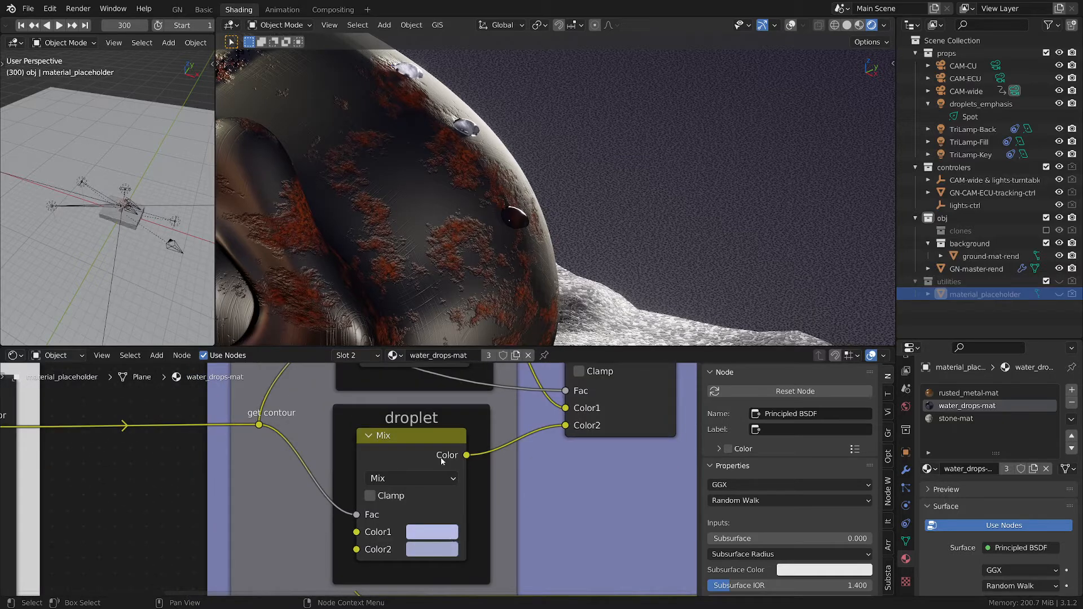
left_click(443, 535)
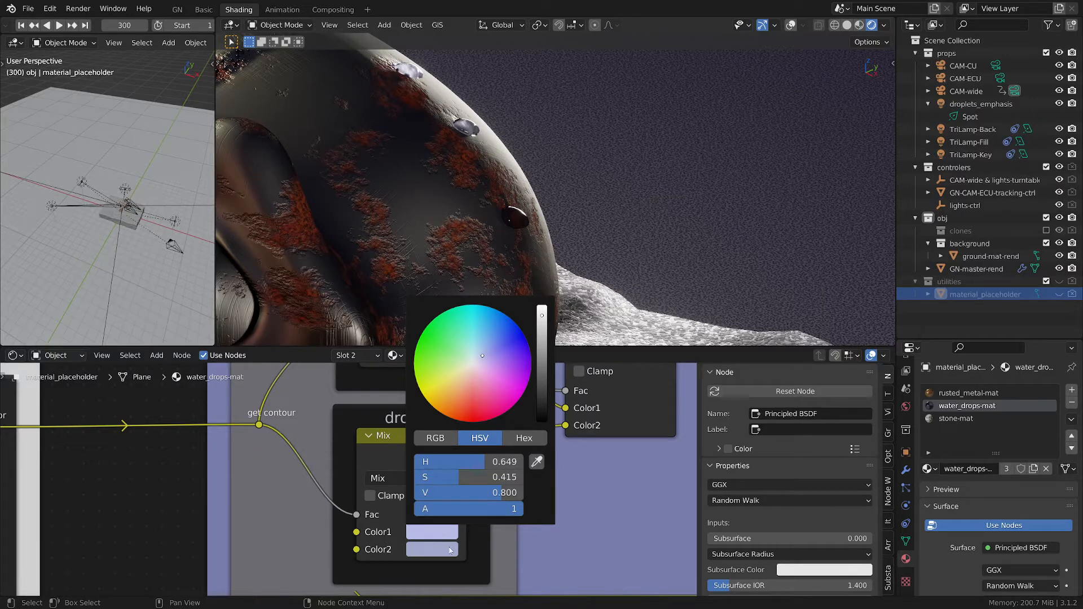
Step: Check the droplet Mix node's Color2 value and locate the IS_droplet Attribute node in the droplet selector mask frame
left_click(451, 550)
left_click(450, 550)
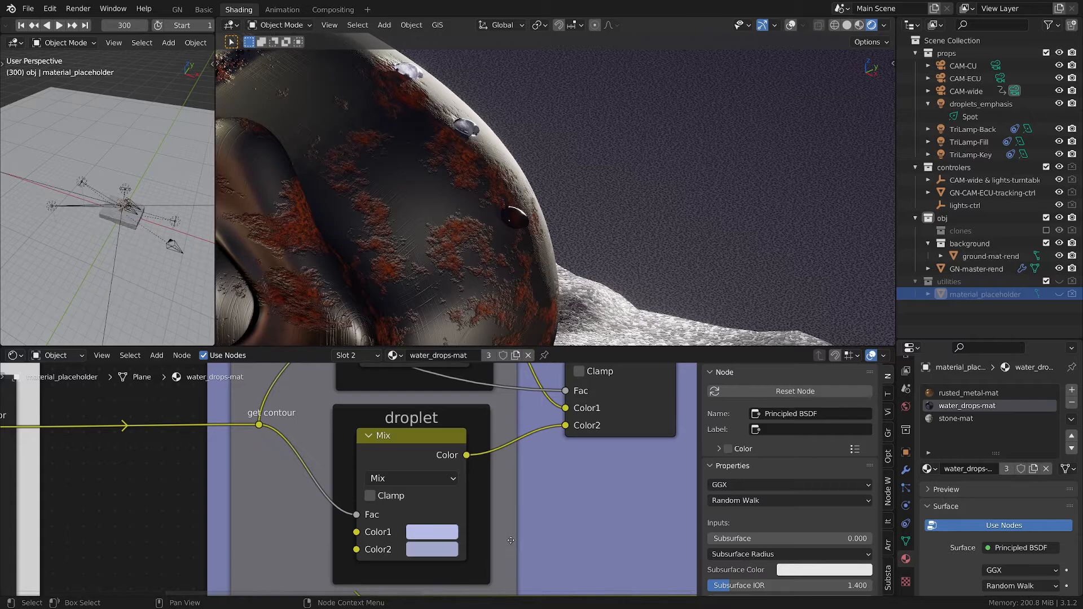
scroll(513, 527, "down", 1)
scroll(516, 520, "down", 6)
middle_click_drag(241, 366, 267, 411)
scroll(267, 410, "up", 3)
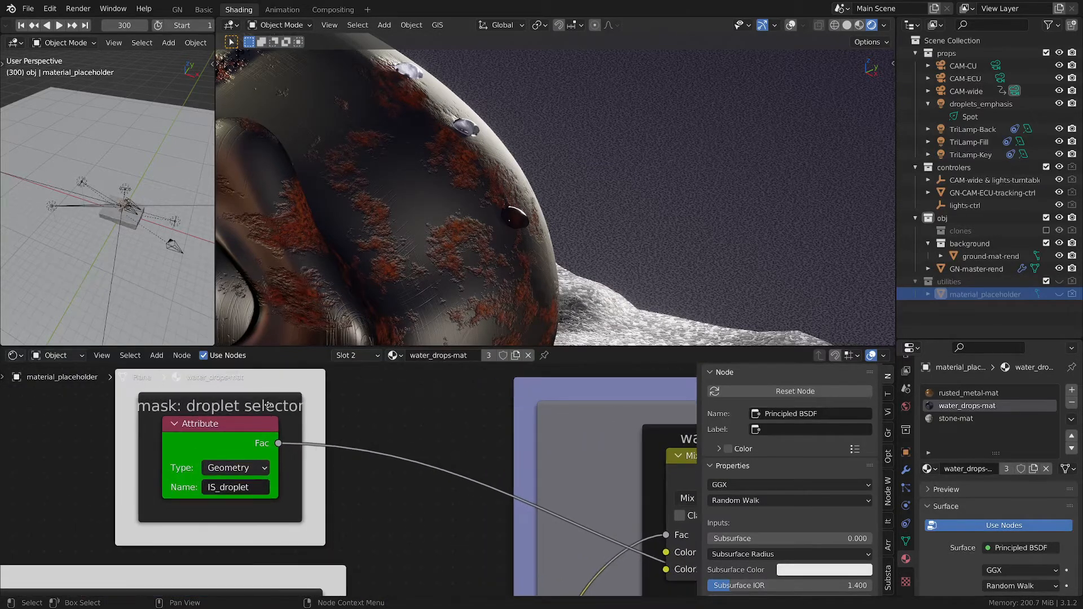
Step: Follow the droplet selector mask to the combining Mix node, comparing the water drop and droplet Mix nodes it blends
middle_click_drag(637, 498, 529, 467)
left_click(524, 425)
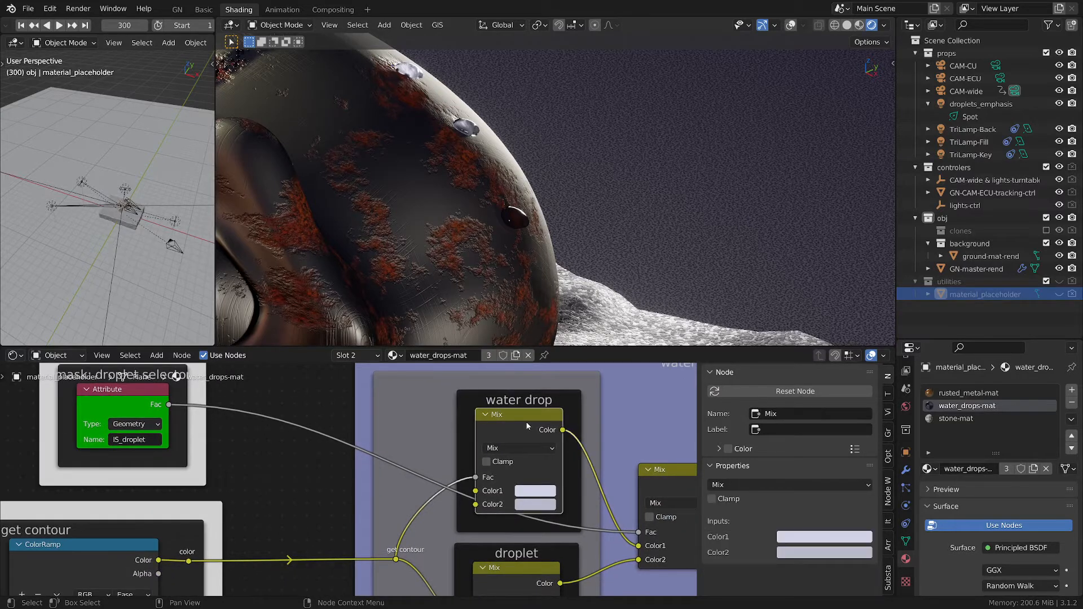
middle_click_drag(571, 511, 523, 456)
left_click(479, 517)
scroll(479, 517, "down", 2)
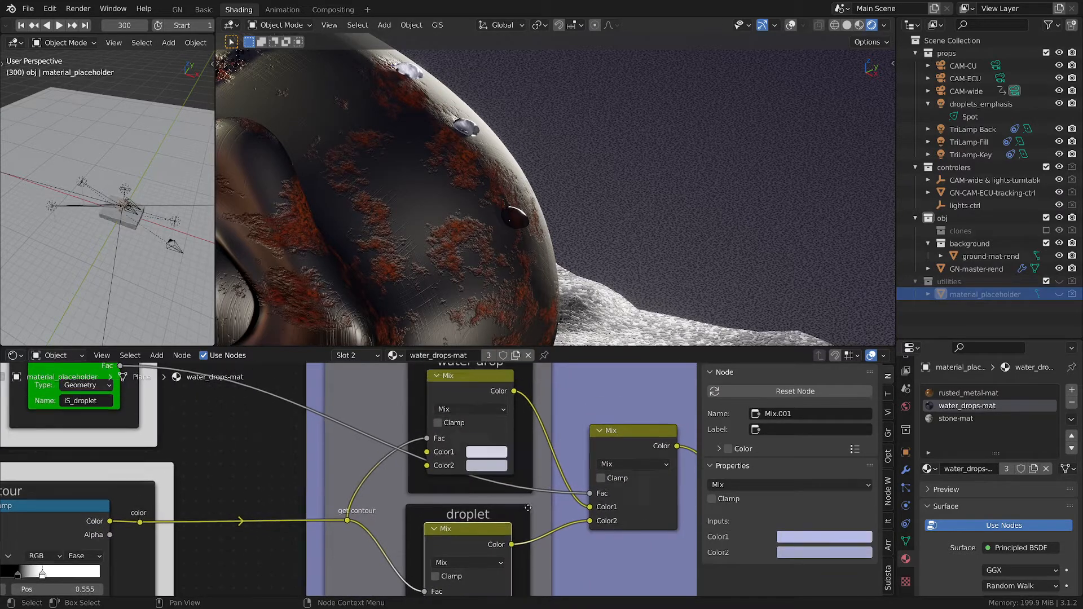
left_click(482, 417)
Step: Examine the position and color of both stops on the ColorRamp that drives roughness
scroll(484, 422, "down", 1)
scroll(485, 425, "down", 2)
middle_click_drag(317, 586, 324, 464)
scroll(296, 479, "up", 3)
scroll(288, 471, "up", 3)
scroll(267, 529, "up", 4)
middle_click_drag(267, 528, 303, 529)
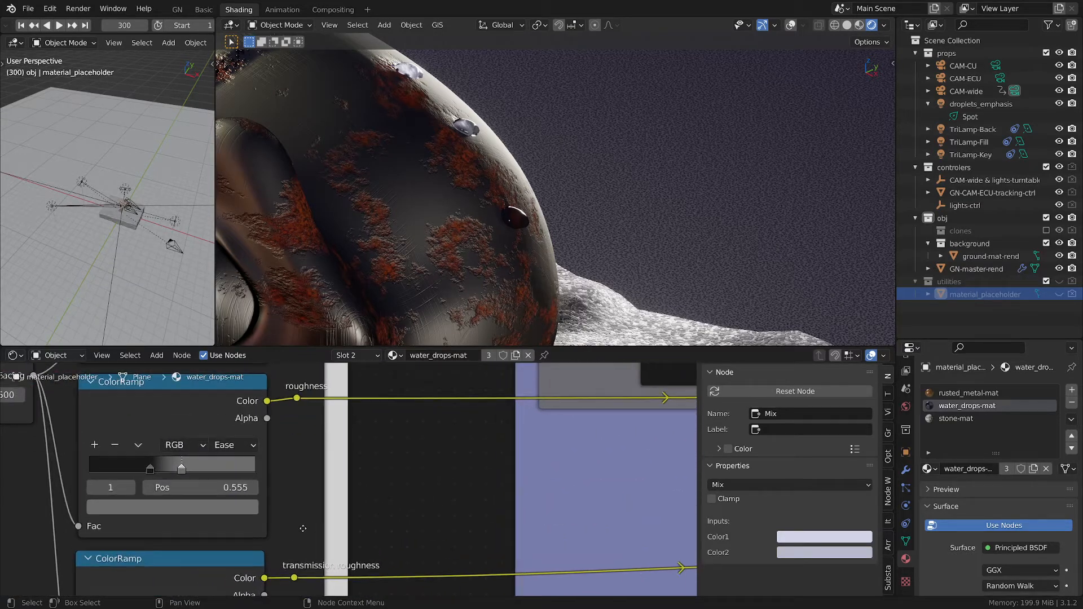
left_click(223, 507)
left_click(151, 469)
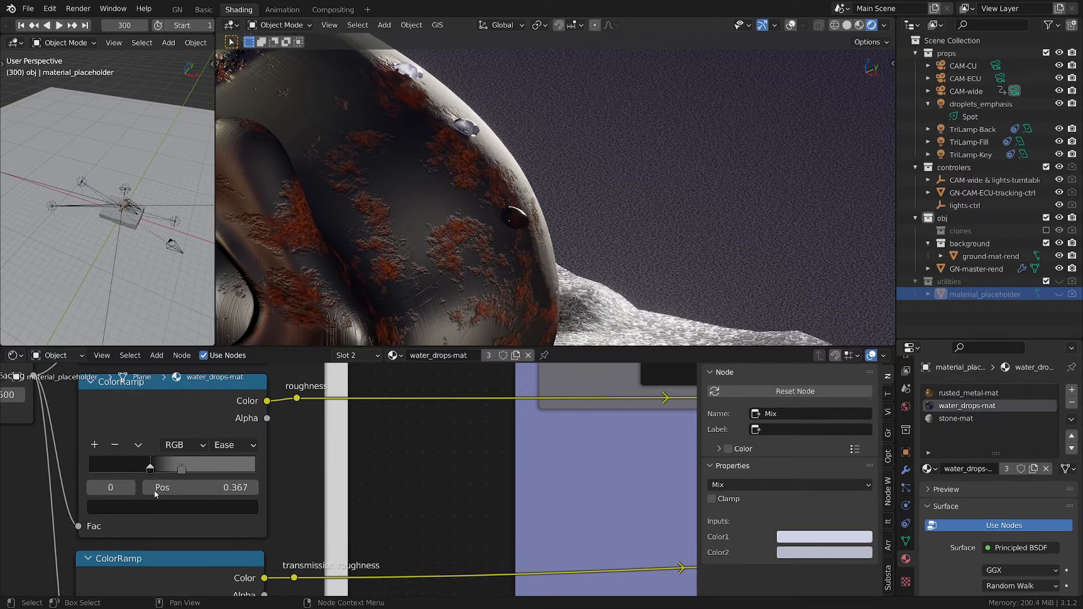
left_click(158, 507)
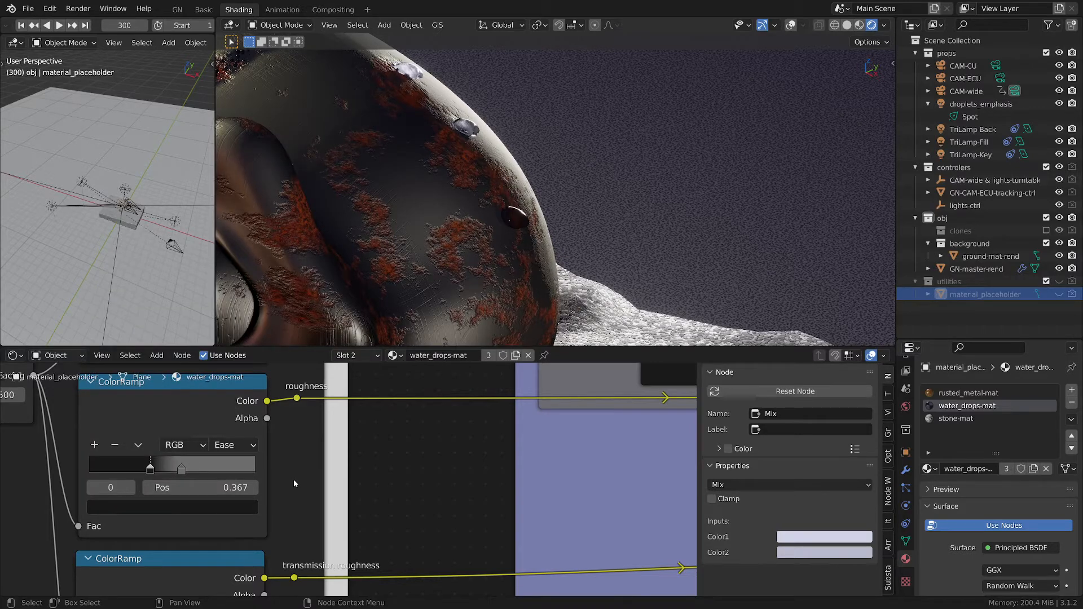
Step: Follow the roughness link to the Principled BSDF and preview its get contour reroute on the drops up close
scroll(291, 485, "down", 2)
middle_click_drag(315, 512, 331, 477)
scroll(320, 519, "down", 2)
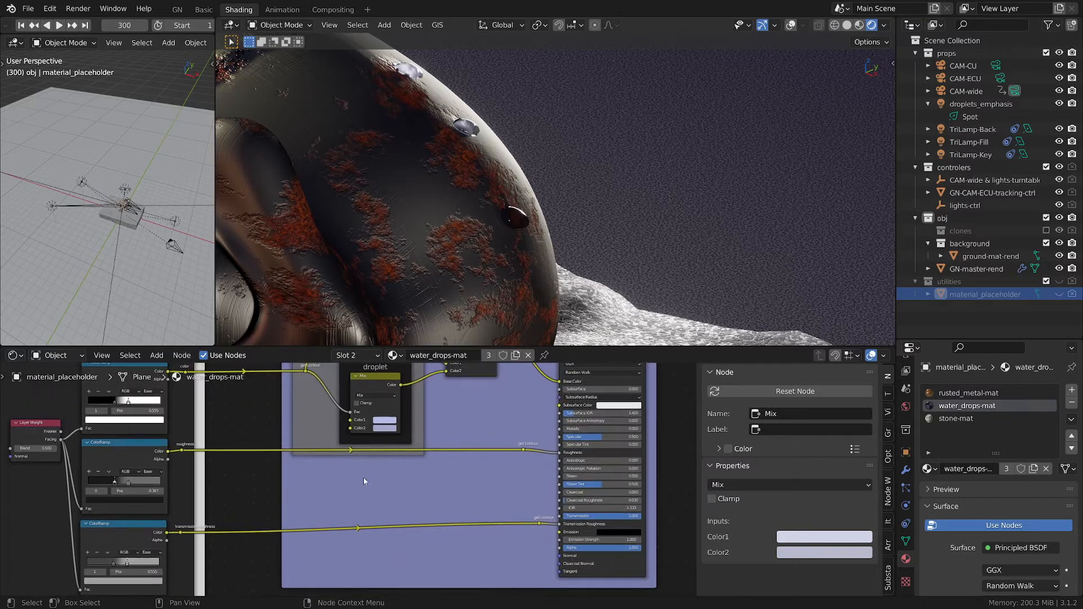
scroll(364, 477, "up", 3)
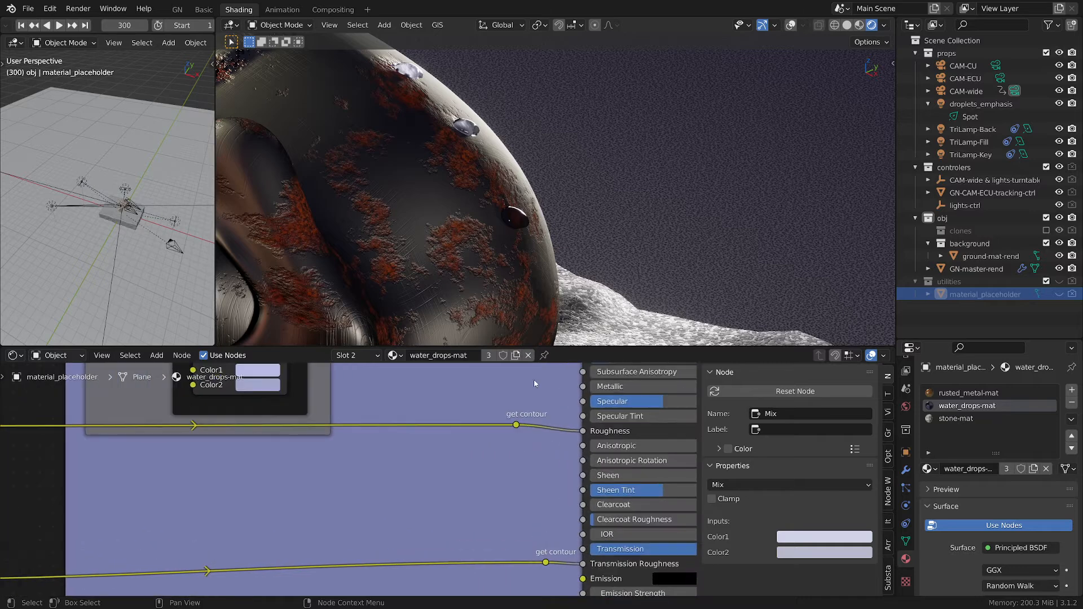
left_click(517, 427, "ctrl+shift")
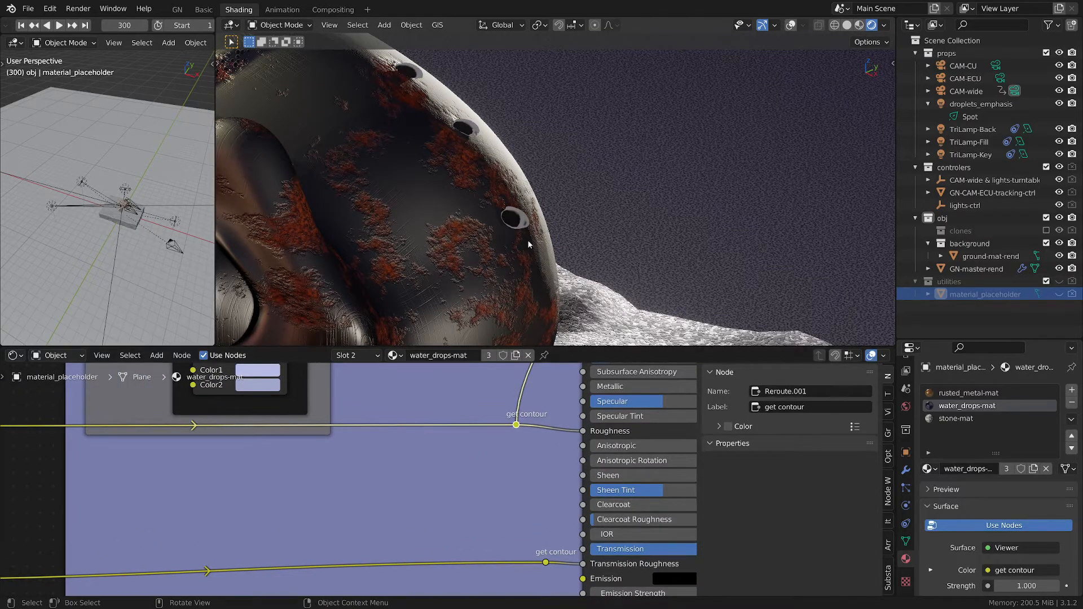
scroll(509, 218, "up", 2)
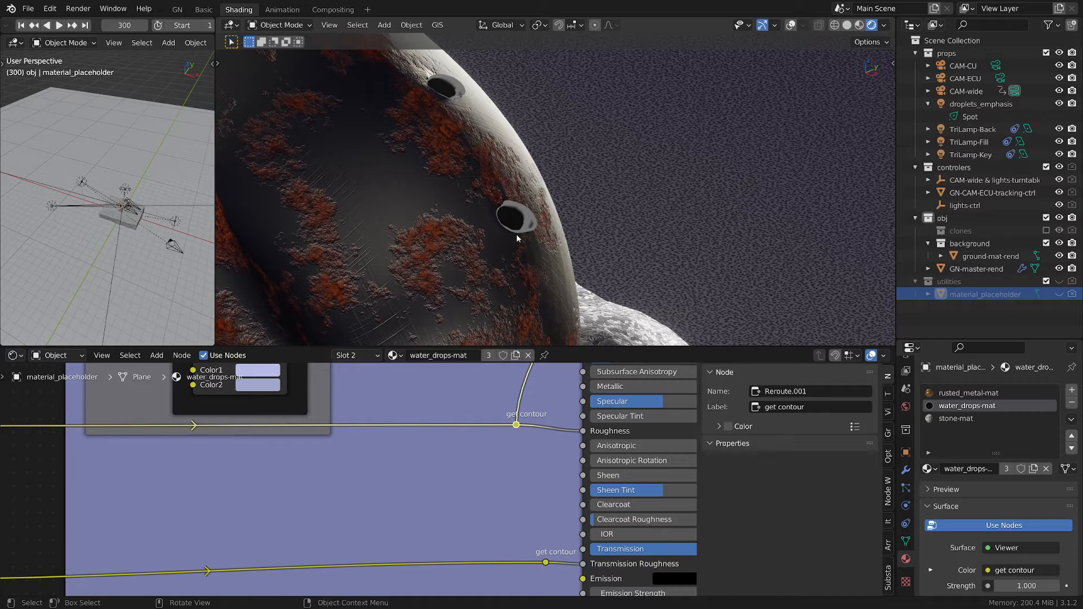
scroll(504, 457, "down", 3)
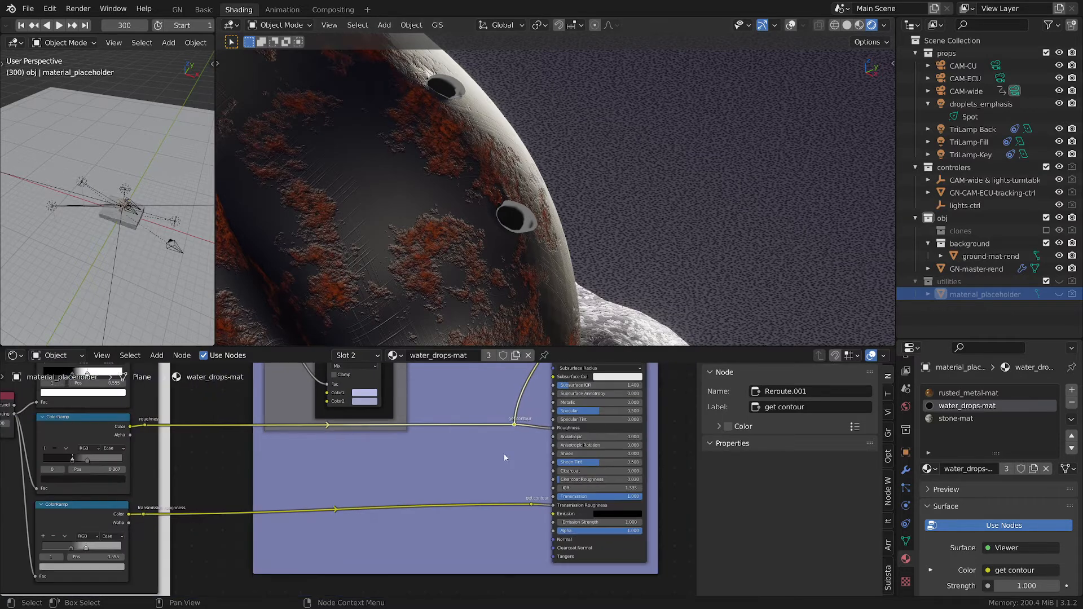
Step: Examine the color of both stops on the ColorRamp that drives transmission roughness
scroll(521, 528, "up", 3)
scroll(533, 521, "down", 3)
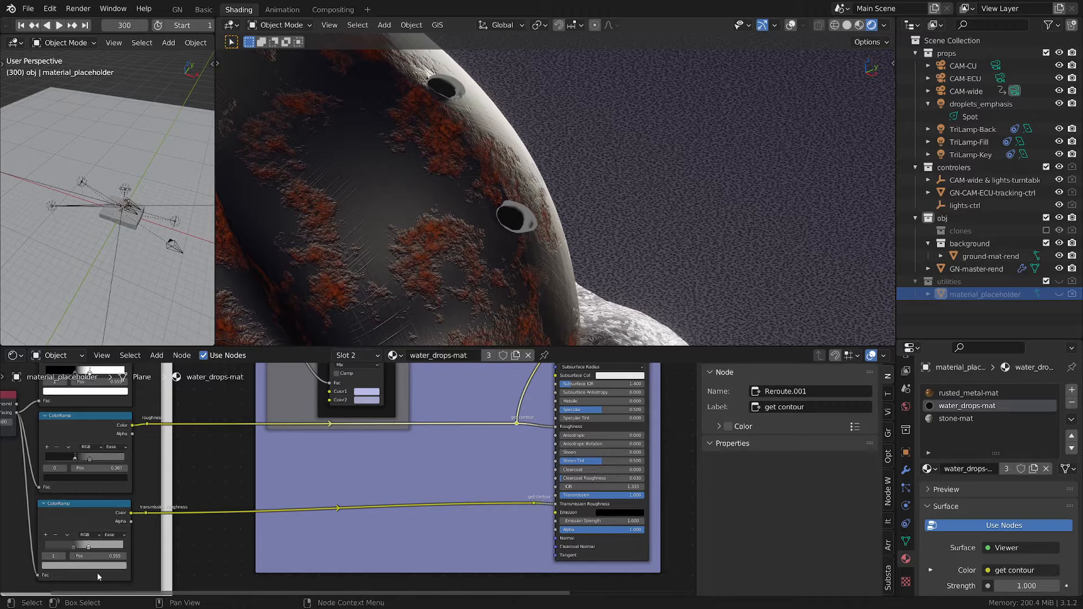
scroll(79, 571, "up", 5)
left_click(112, 556)
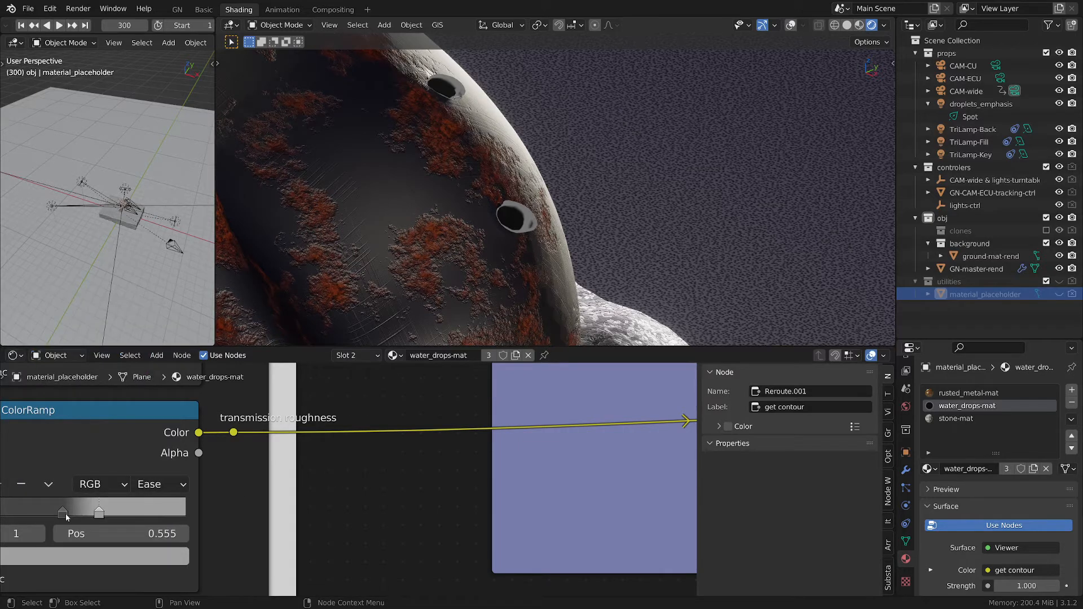
left_click(65, 514)
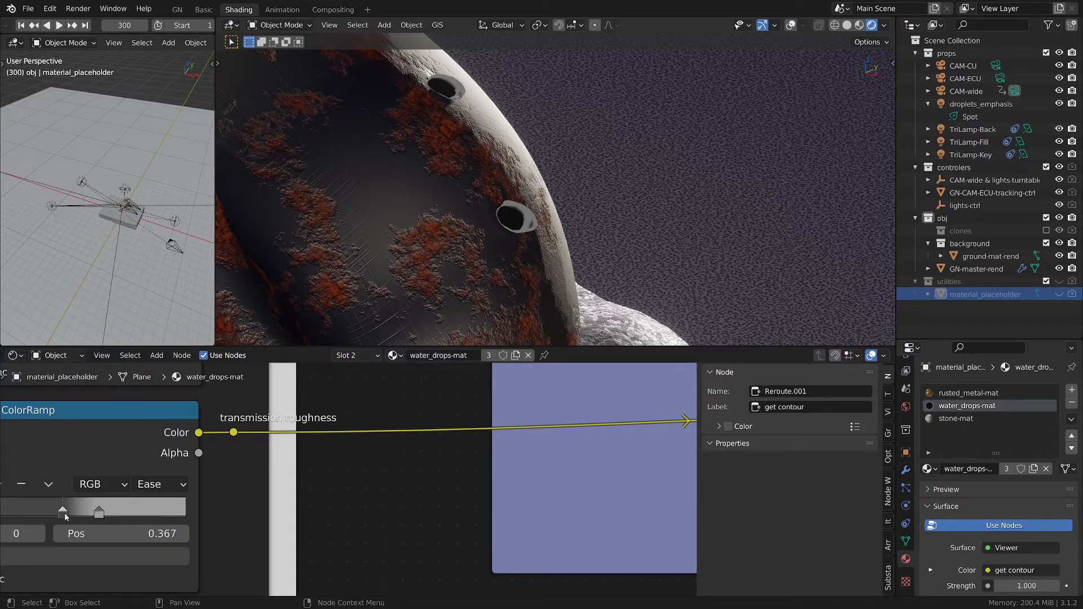
left_click(80, 551)
Step: Follow the transmission roughness link to the Principled BSDF and preview its get contour reroute on a drop up close
scroll(511, 512, "down", 5, "ctrl")
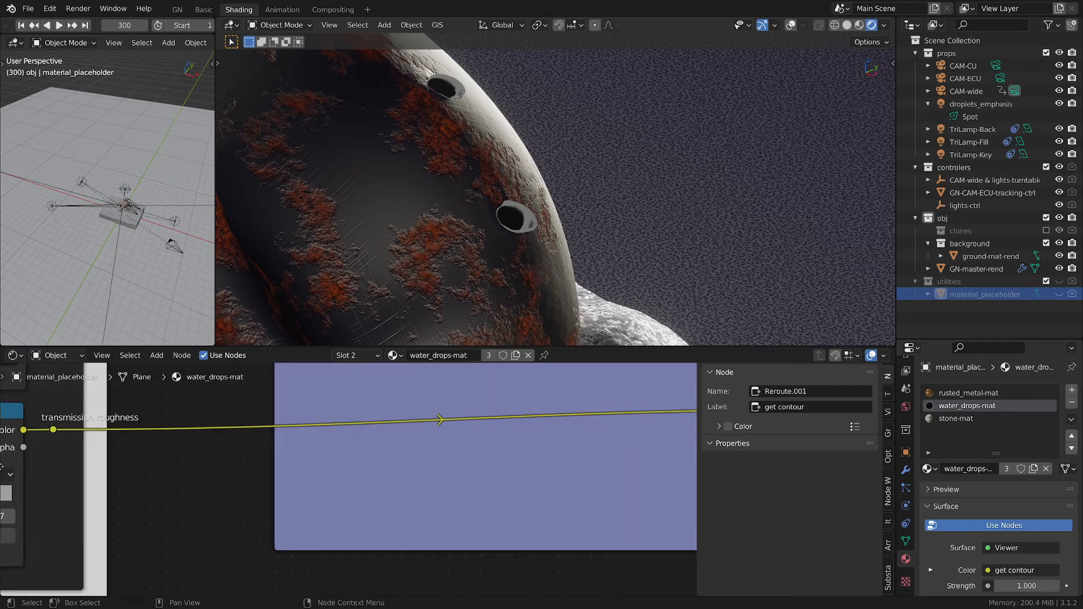
middle_click_drag(2, 466, 420, 470)
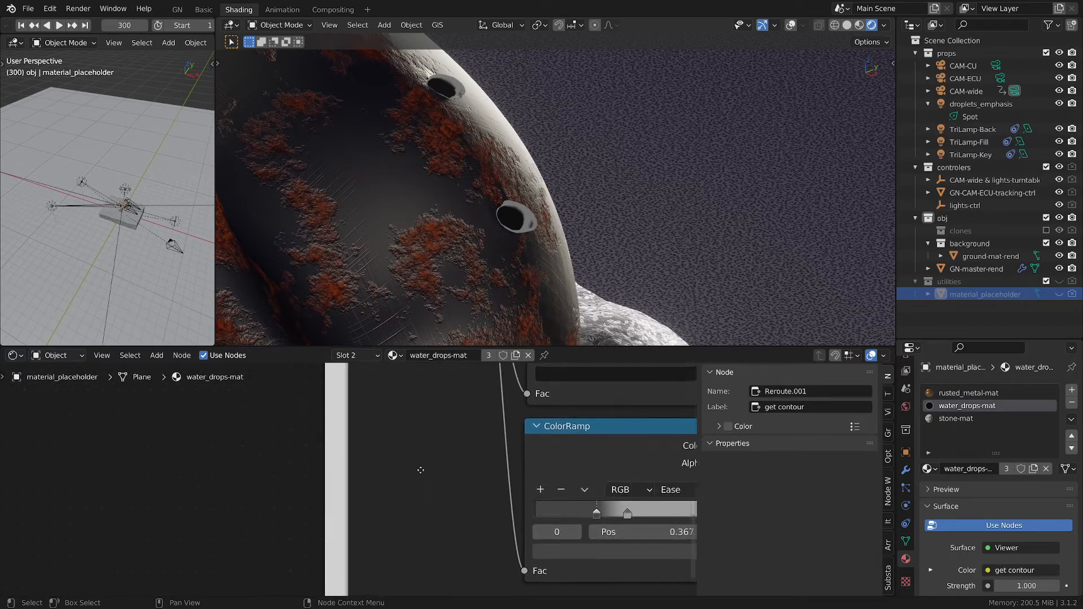
scroll(424, 469, "down", 4)
middle_click_drag(599, 472, 431, 484)
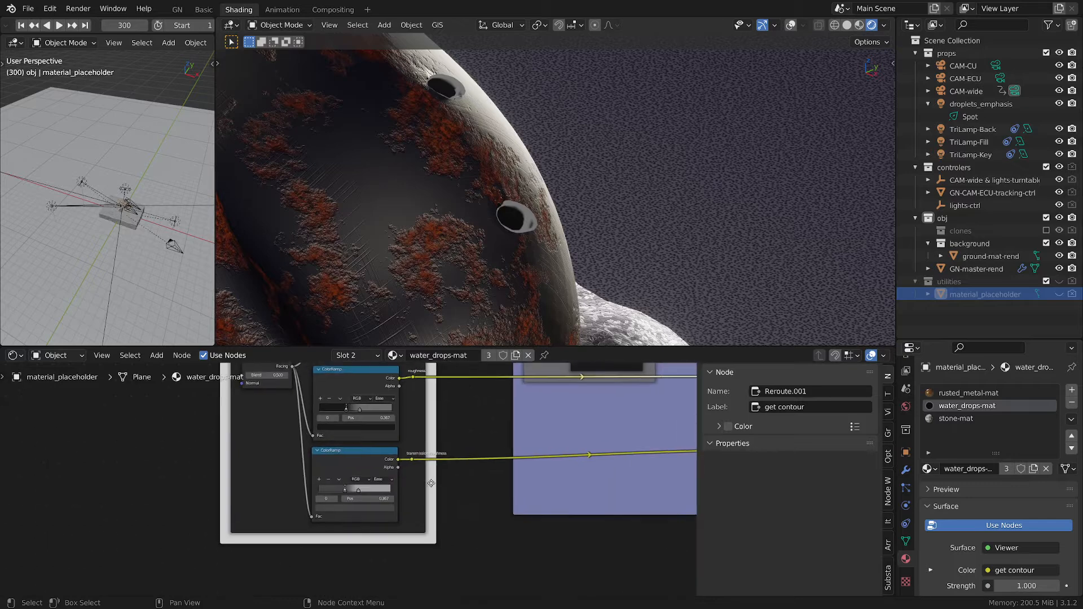
middle_click_drag(634, 469, 319, 457)
scroll(403, 455, "up", 8)
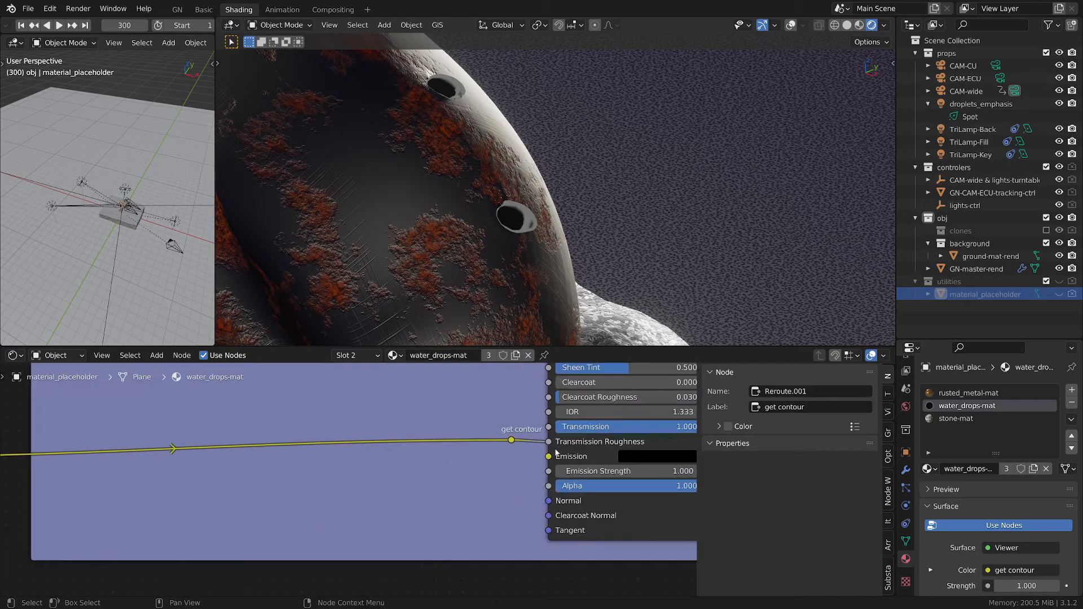
left_click(512, 441, "ctrl+shift")
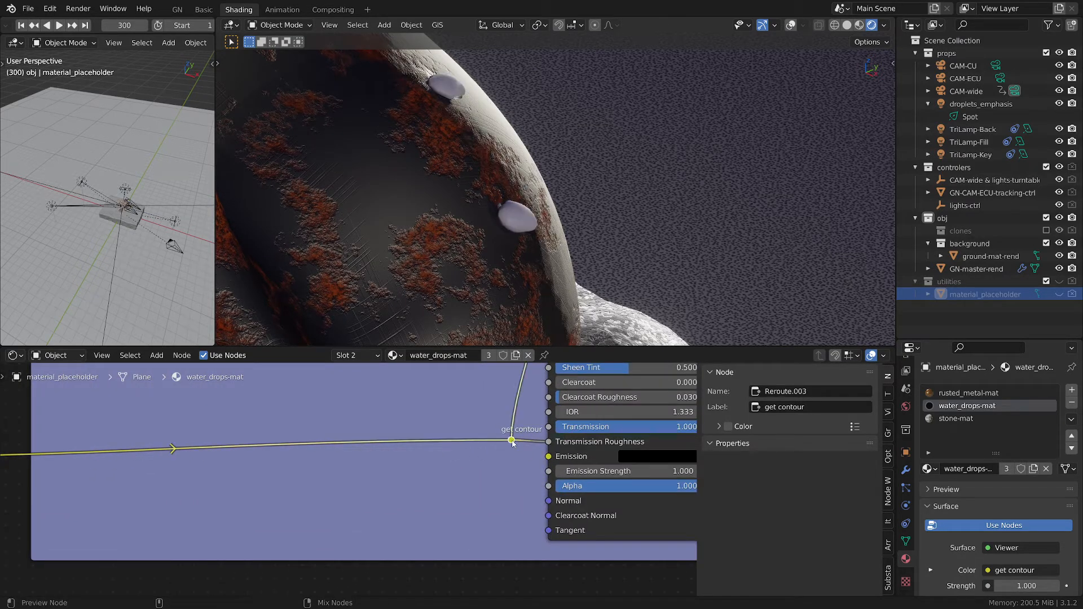
scroll(488, 487, "down", 2)
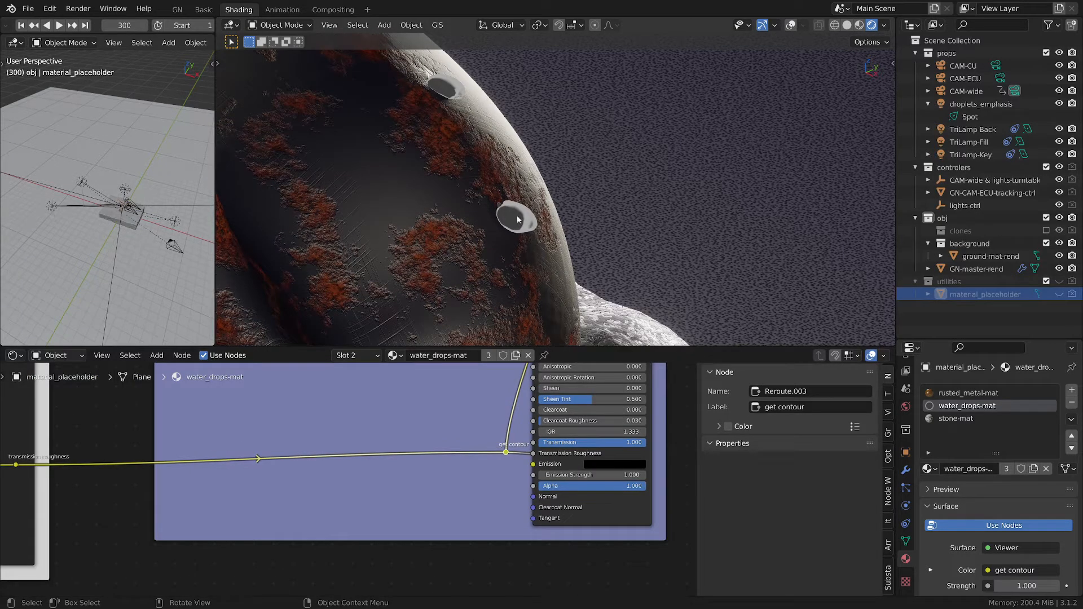
scroll(530, 223, "up", 2)
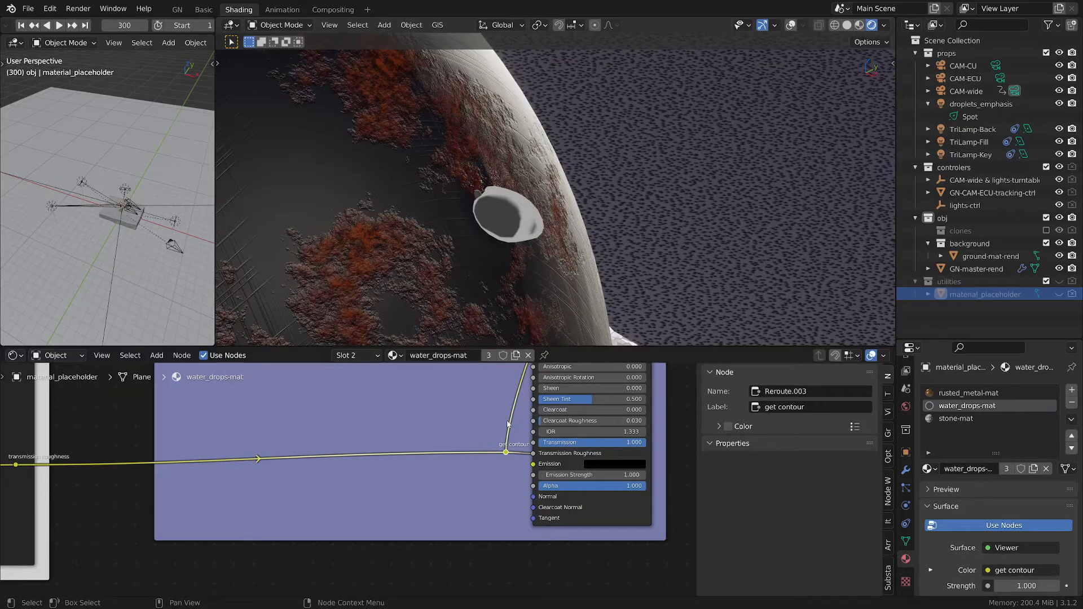
Step: Reconnect the Principled BSDF to the material output and inspect the shaded drops on the head and between the eyes
scroll(479, 456, "down", 5)
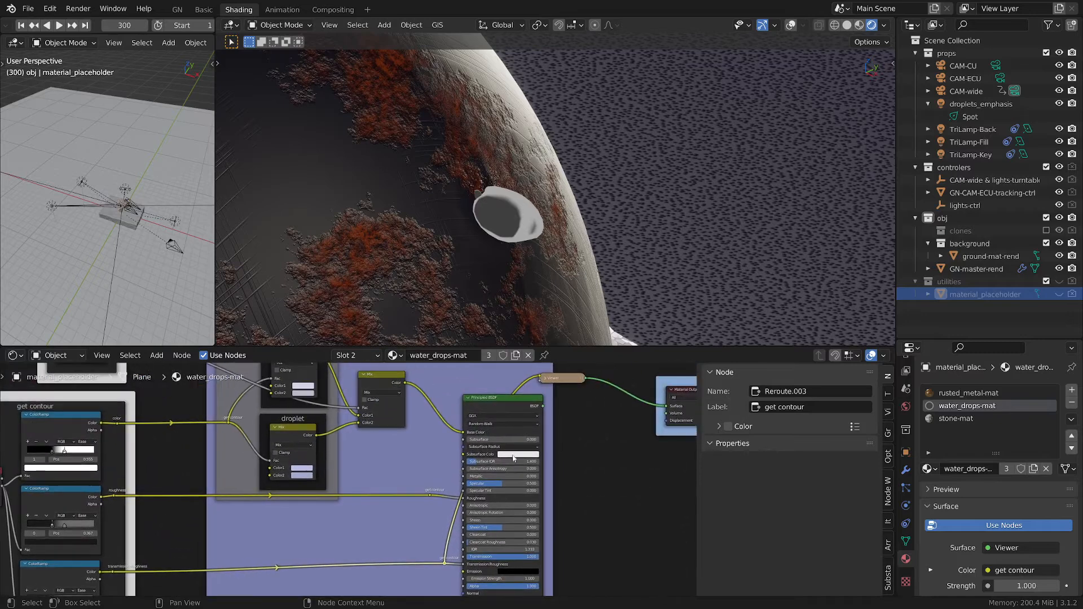
left_click(525, 401, "ctrl+shift")
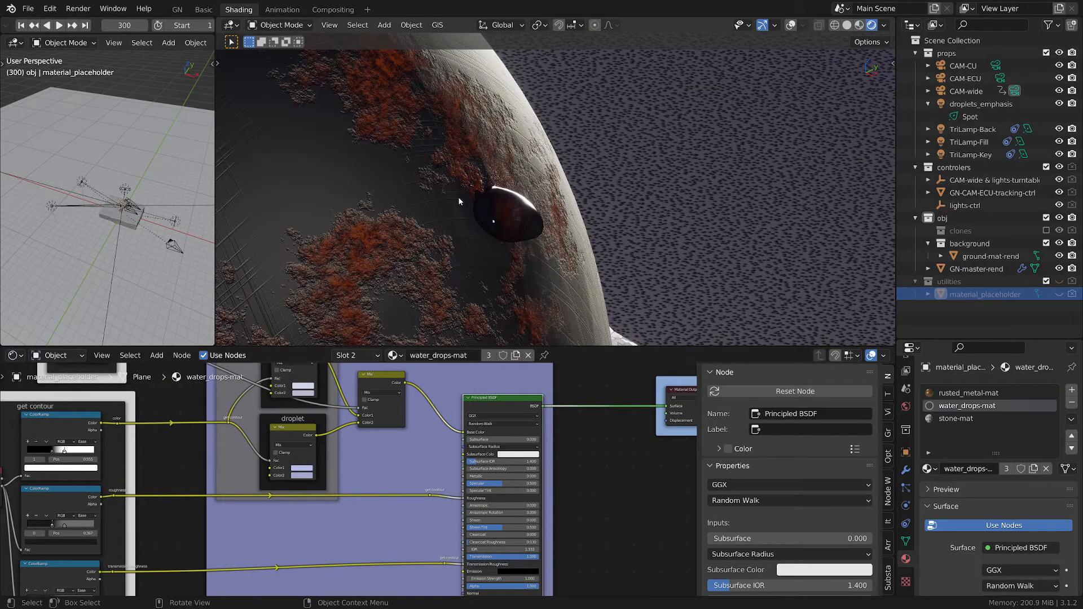
scroll(460, 200, "down", 4)
scroll(462, 202, "down", 2)
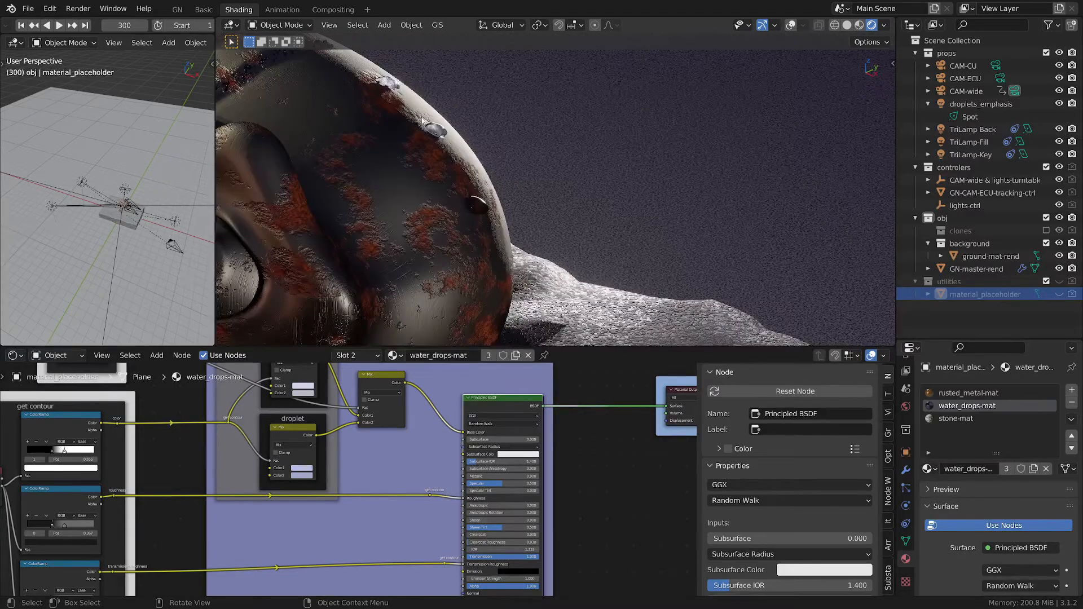
scroll(424, 121, "up", 6)
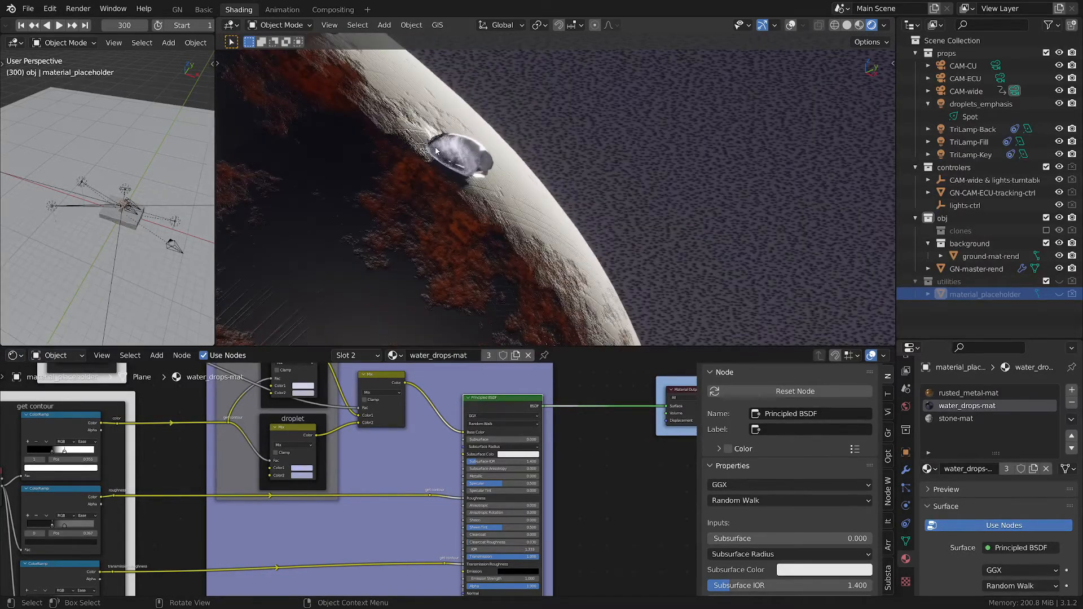
scroll(435, 154, "down", 6)
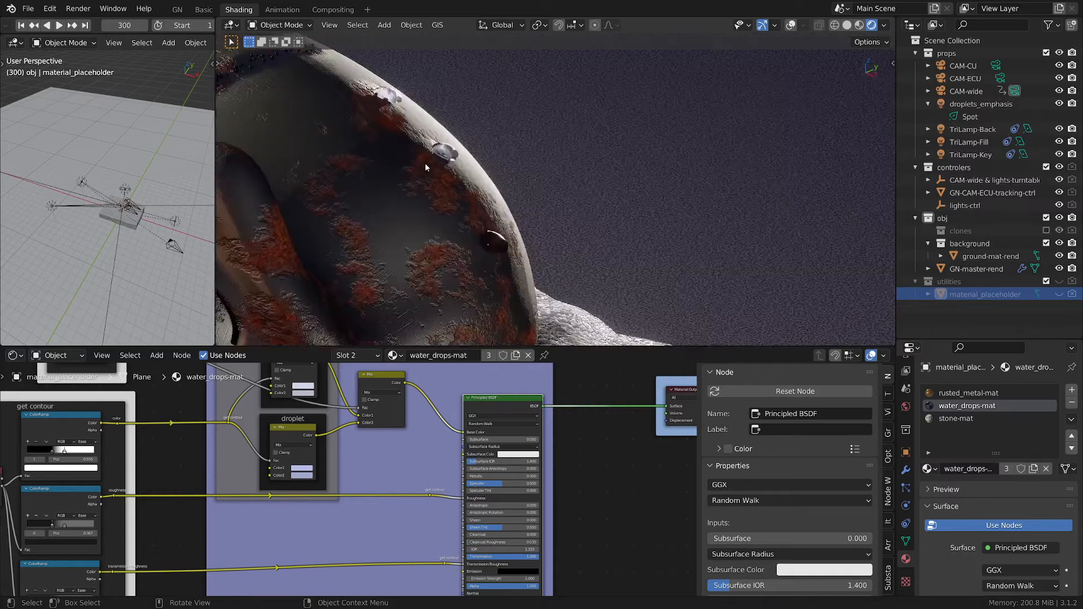
scroll(261, 232, "down", 2)
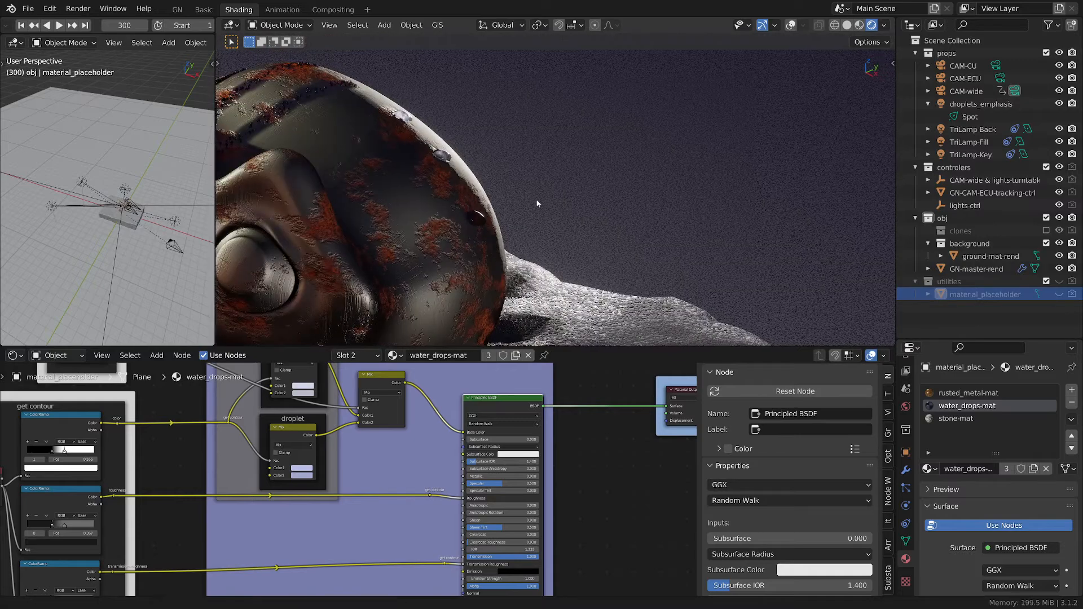
middle_click_drag(313, 225, 663, 194)
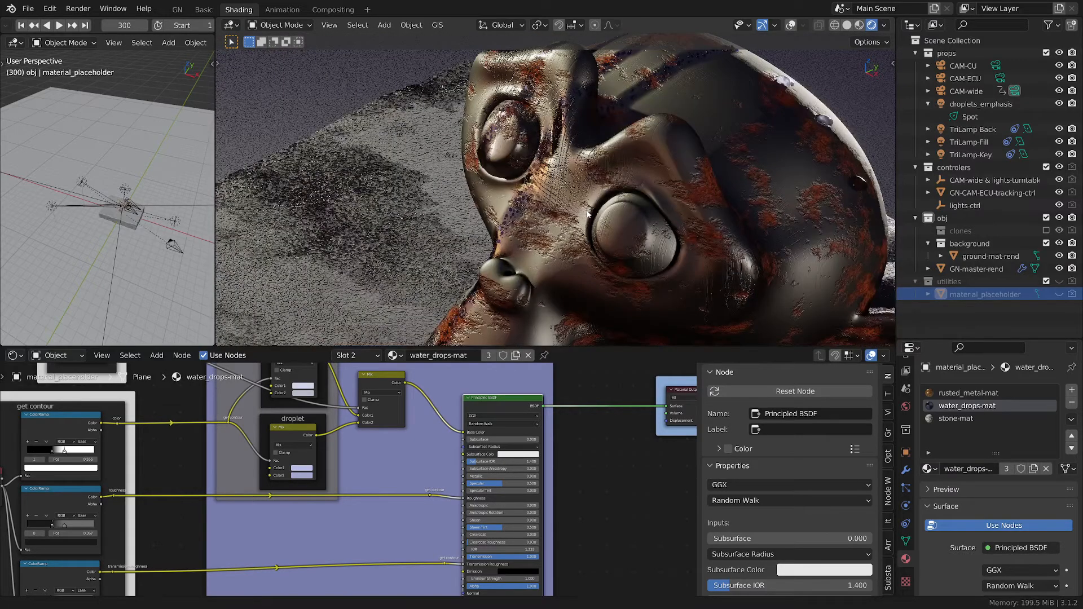
scroll(588, 215, "up", 6)
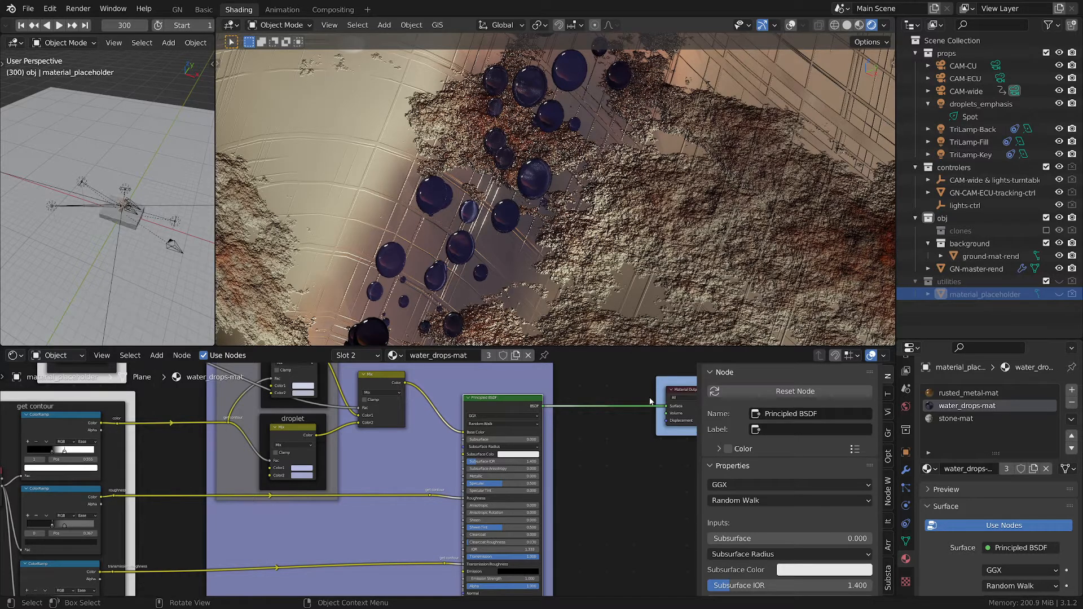
Step: Review the whole water_drops-mat node tree, and switch to stone-mat with the head and surrounding ground in view
key("Home")
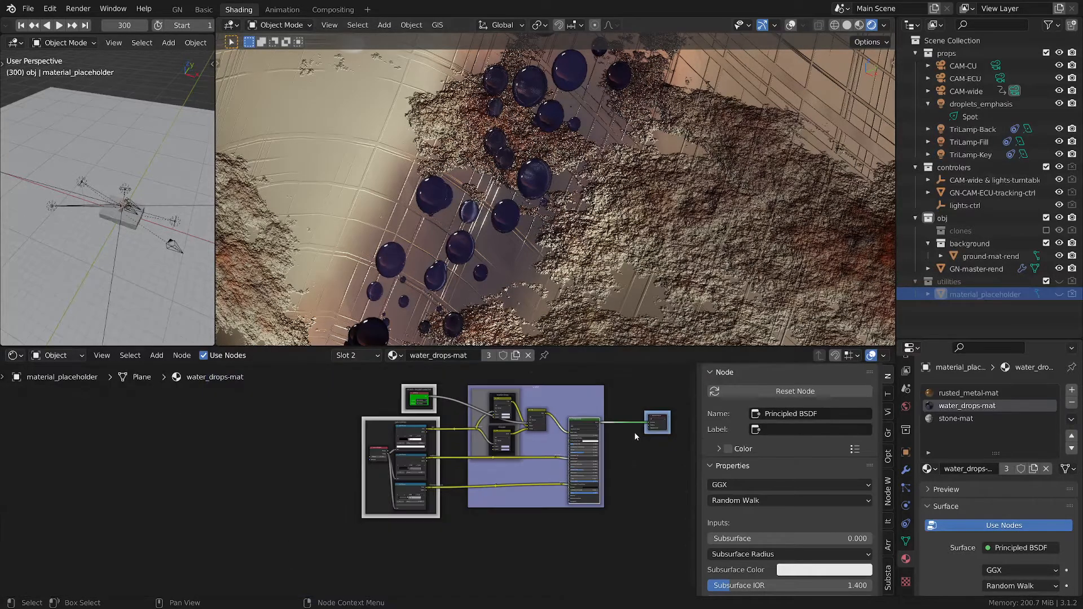
scroll(635, 437, "up", 1)
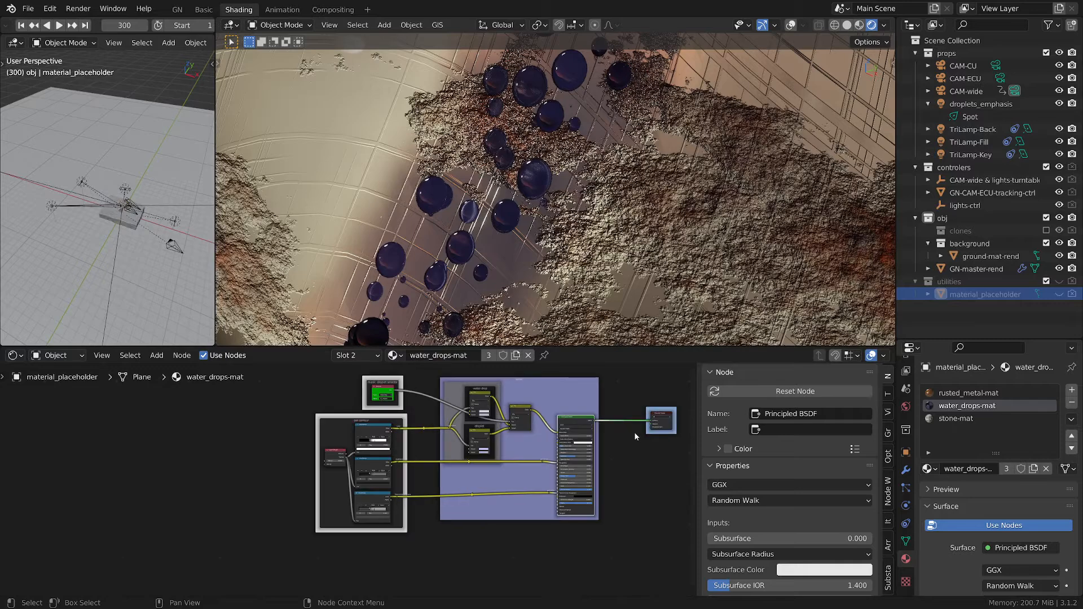
left_click(953, 418)
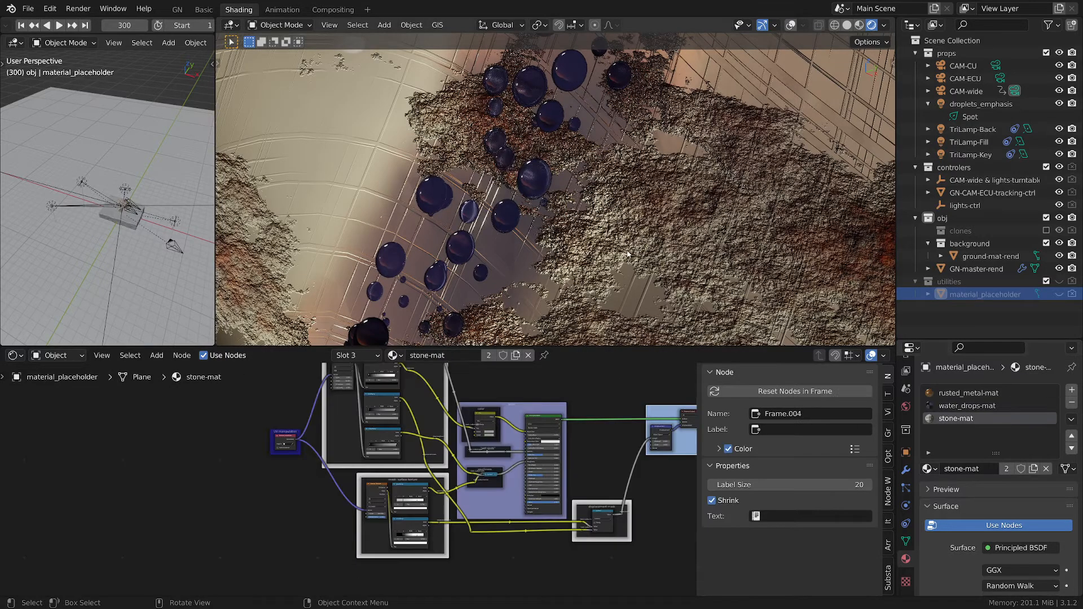
scroll(633, 255, "down", 8)
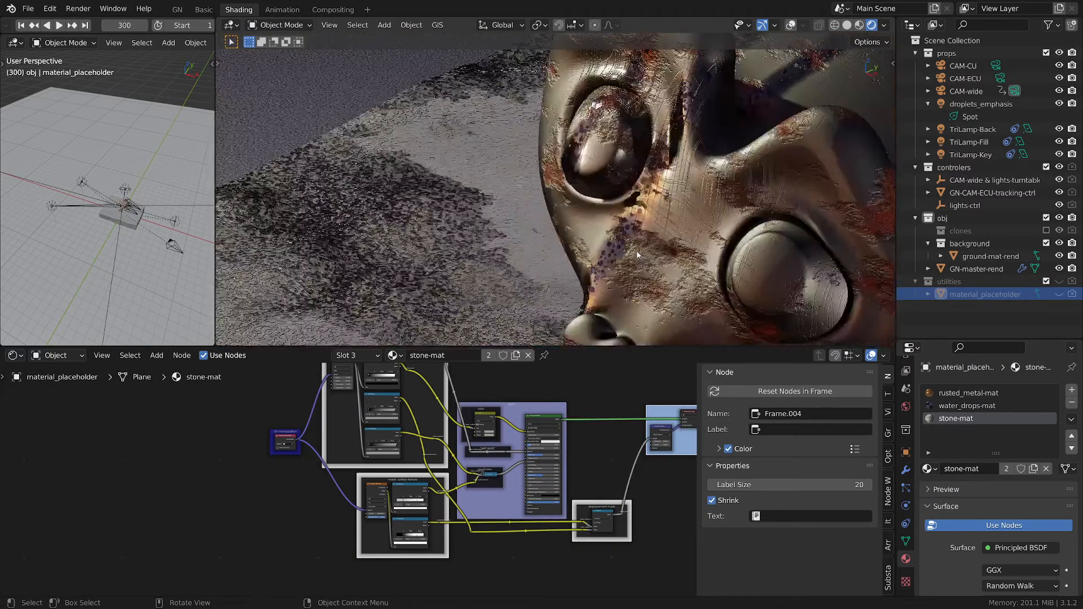
scroll(637, 255, "down", 2)
scroll(637, 248, "down", 2)
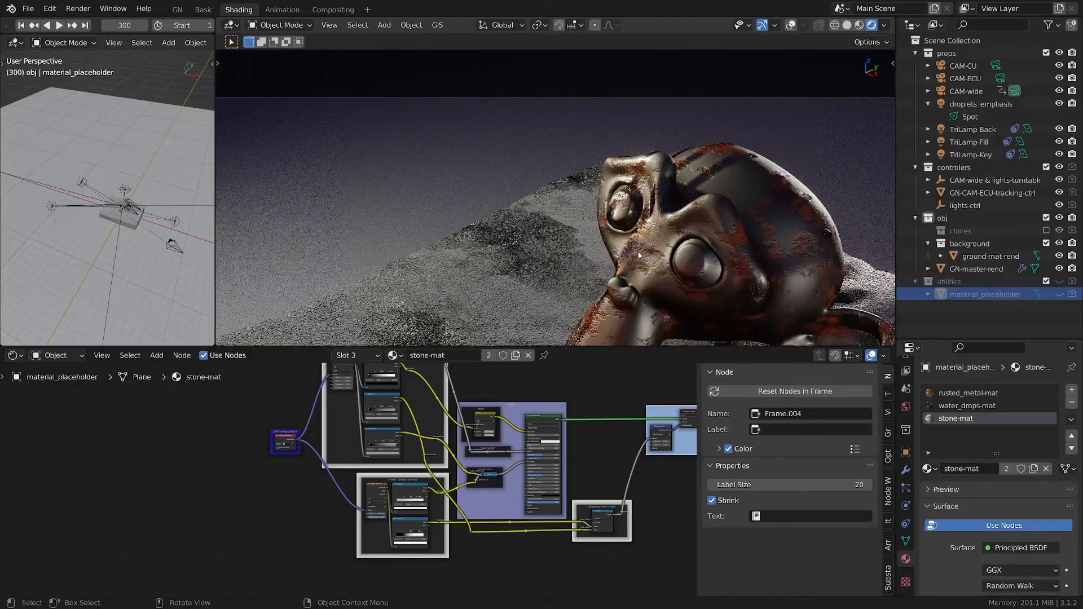
Step: Bring the whole stone slab into view, and examine the UV manipulation frame and its Texture Coordinate node in the stone-mat node tree
middle_click_drag(525, 150, 547, 101)
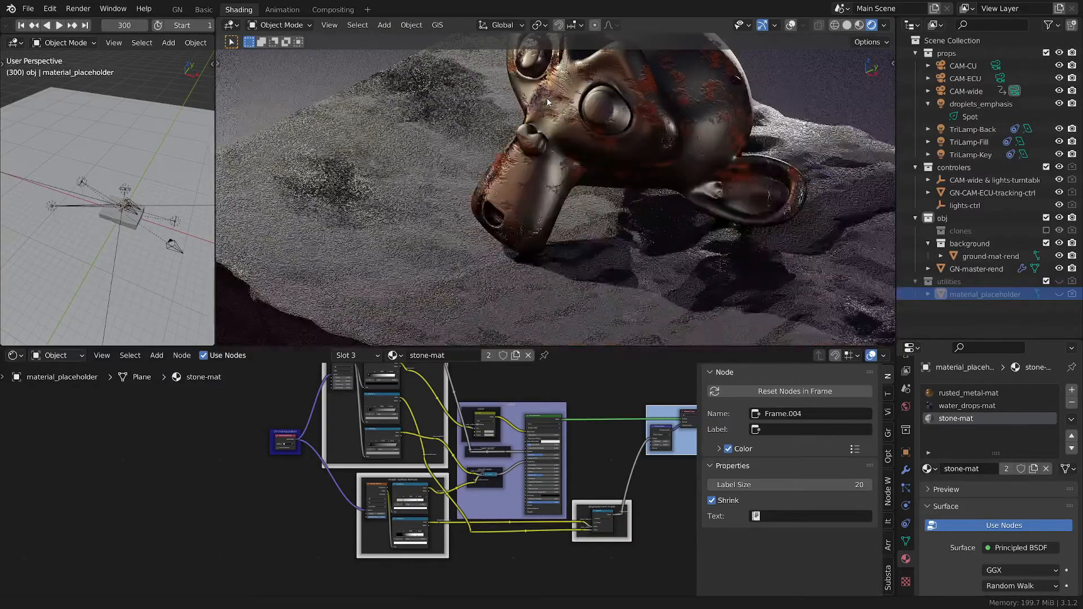
scroll(547, 98, "down", 2)
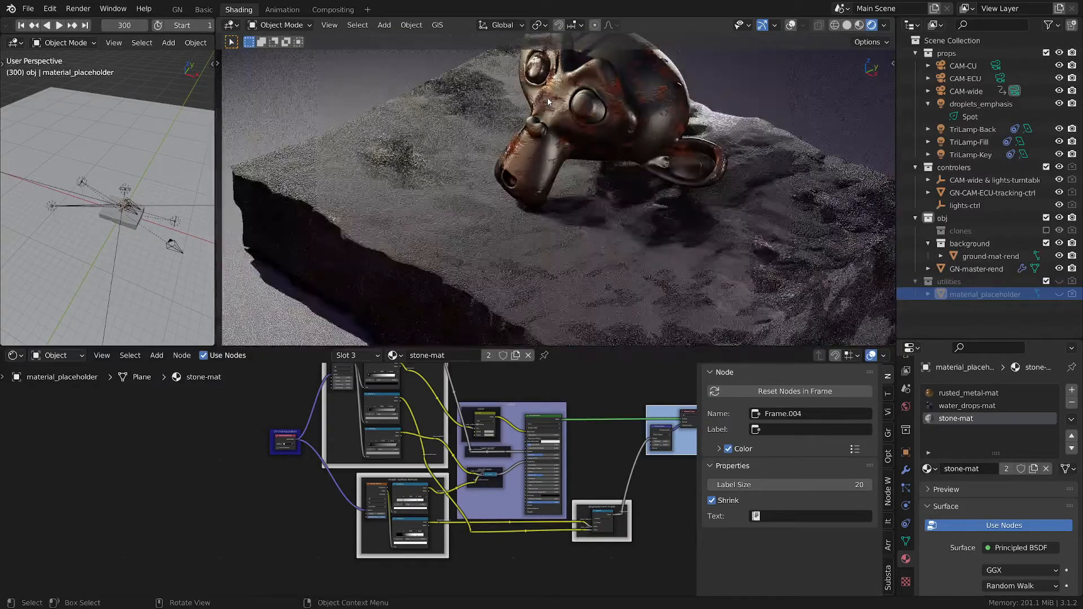
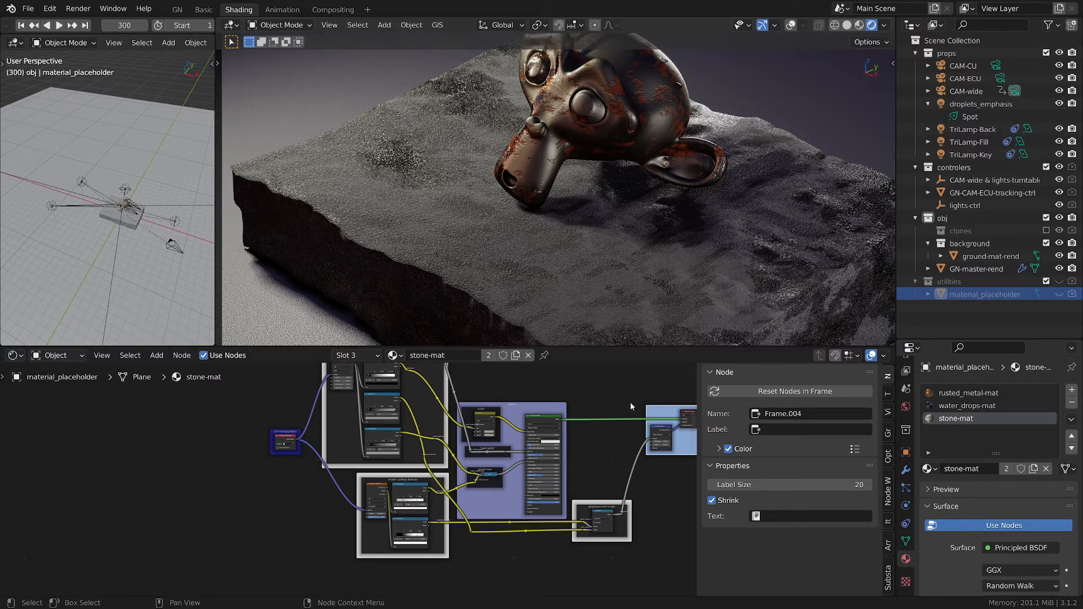
middle_click_drag(624, 403, 567, 452)
middle_click_drag(459, 399, 580, 399)
scroll(344, 509, "up", 1)
scroll(357, 489, "up", 5)
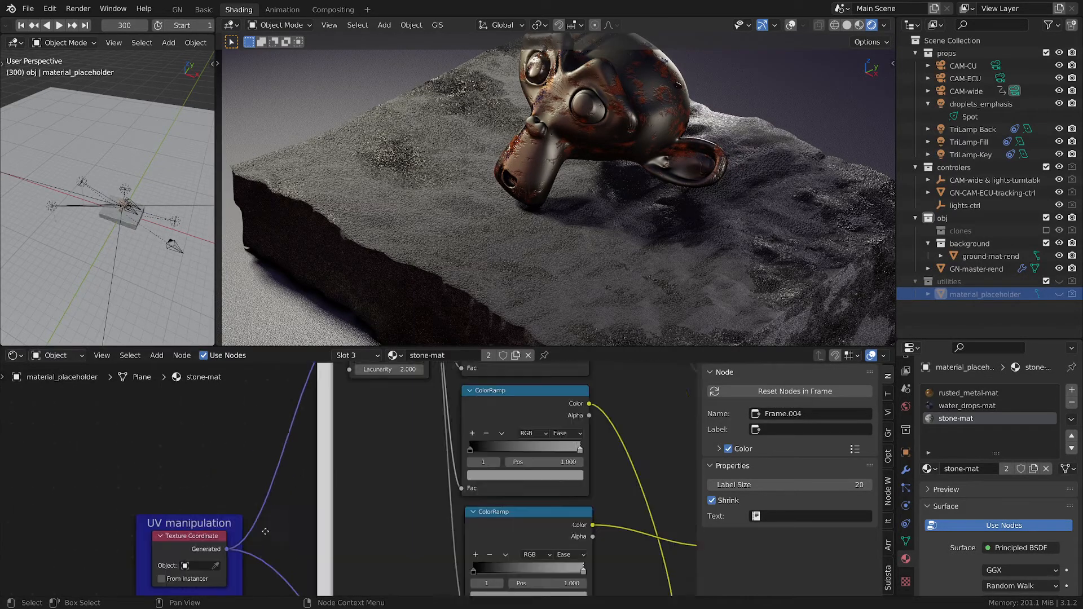
middle_click_drag(263, 478, 298, 526)
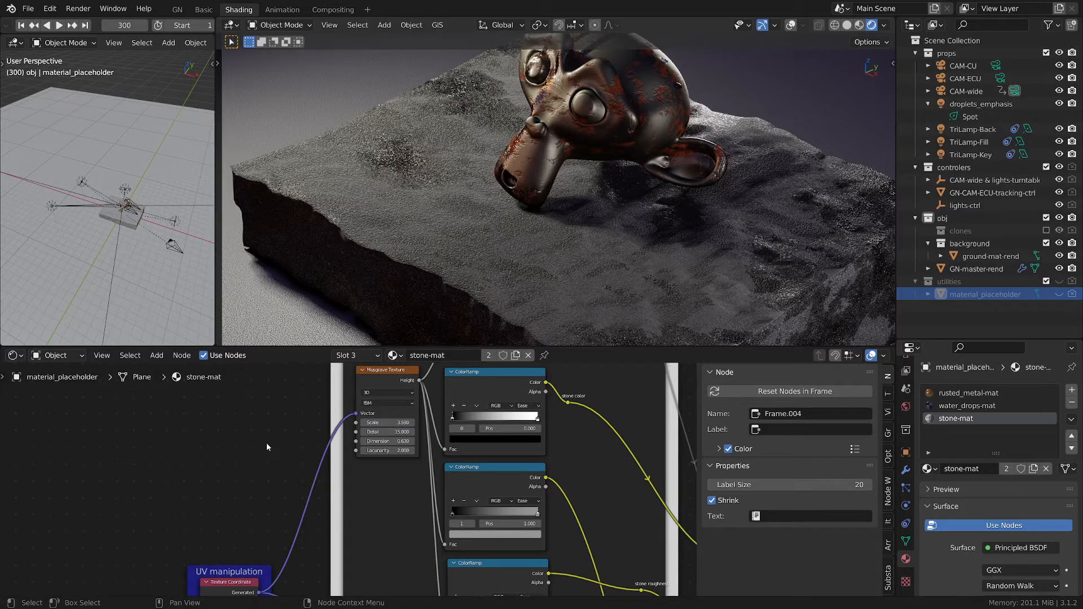
Step: Preview the Musgrave Texture node on the stone slab and examine its settings up close
middle_click_drag(267, 443, 459, 515)
scroll(312, 461, "up", 2)
scroll(312, 462, "down", 5)
scroll(311, 464, "down", 3)
scroll(468, 434, "up", 2)
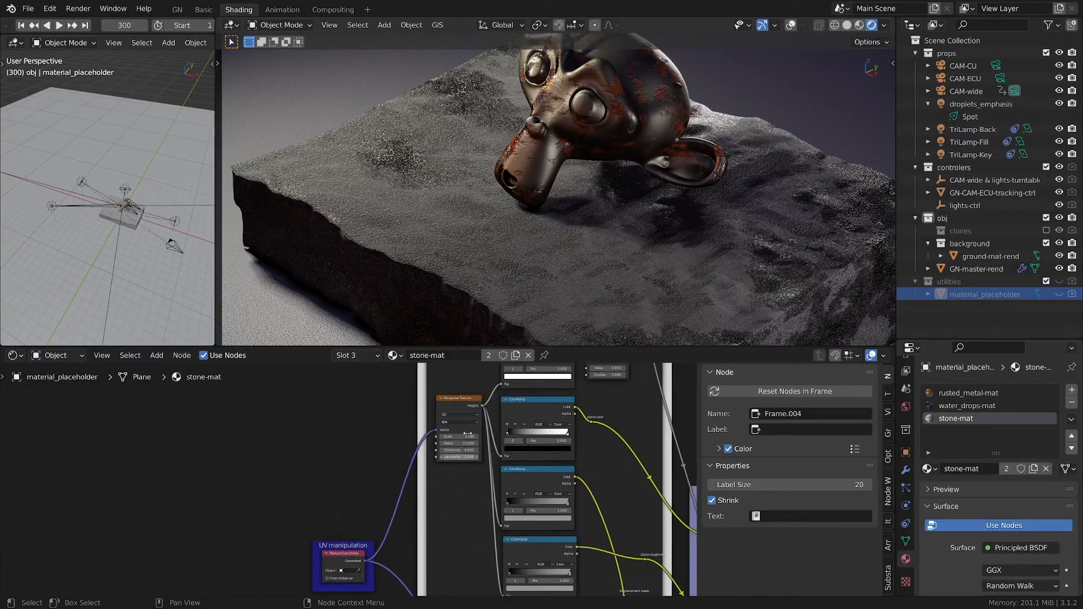
left_click(470, 402, "ctrl+shift")
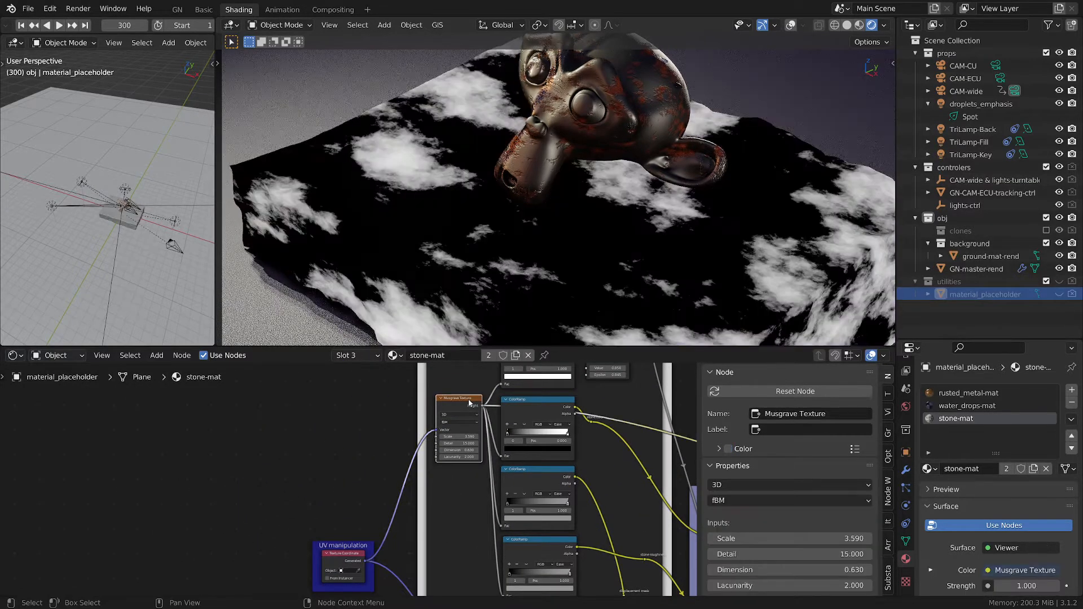
scroll(469, 486, "up", 2)
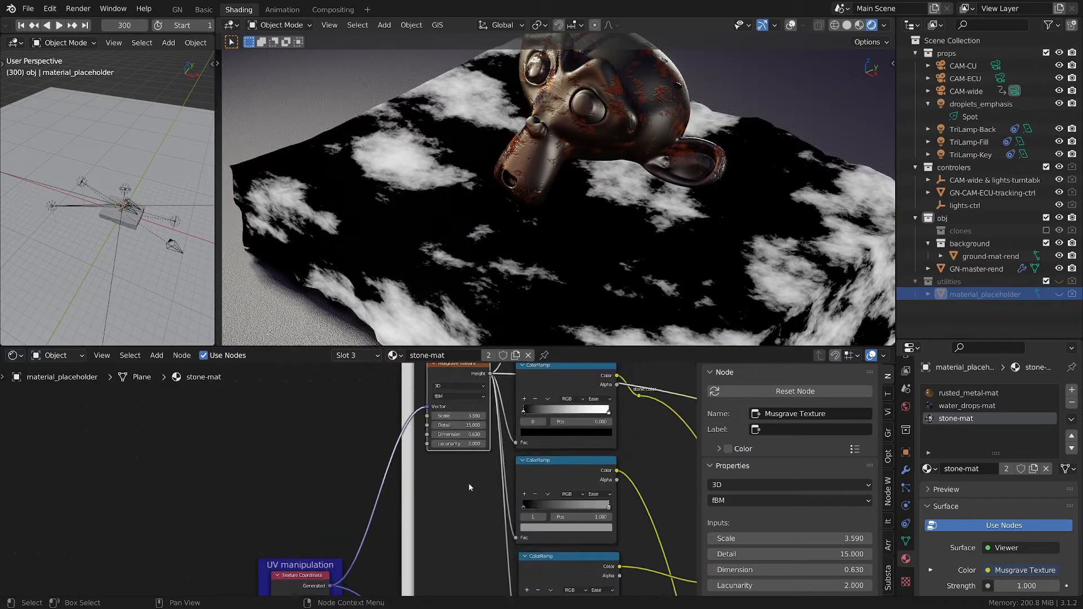
scroll(470, 486, "up", 1)
middle_click_drag(475, 478, 372, 560)
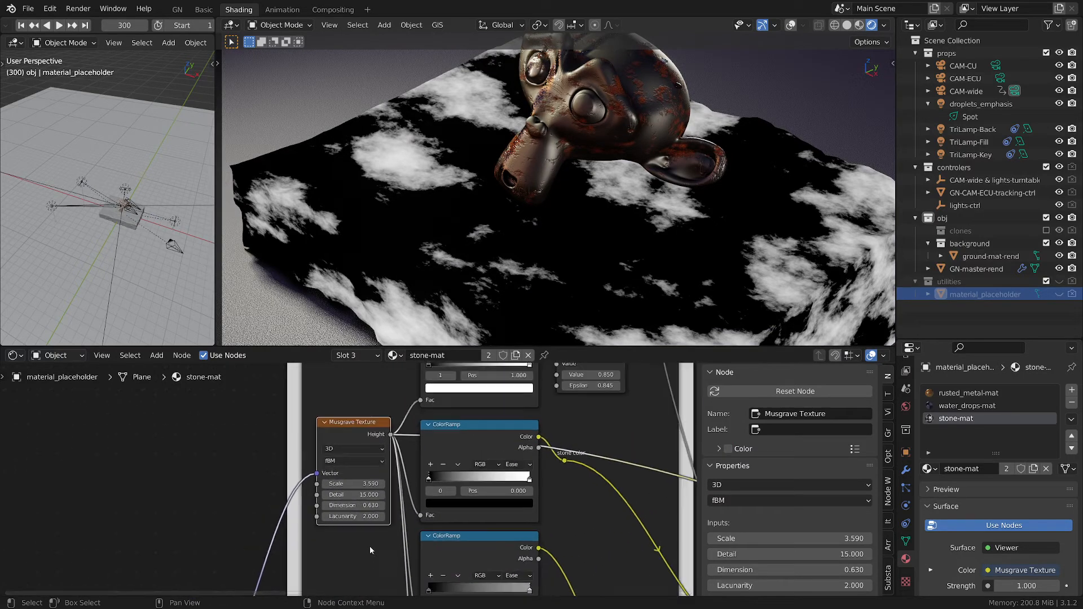
Step: Examine the upper ColorRamp in the surface spots mask frame, and preview the Compare node it feeds on the slab
scroll(557, 487, "down", 2)
middle_click_drag(567, 500, 583, 549)
scroll(543, 466, "down", 1)
scroll(547, 482, "up", 2)
middle_click_drag(560, 450, 516, 496)
scroll(577, 512, "down", 1)
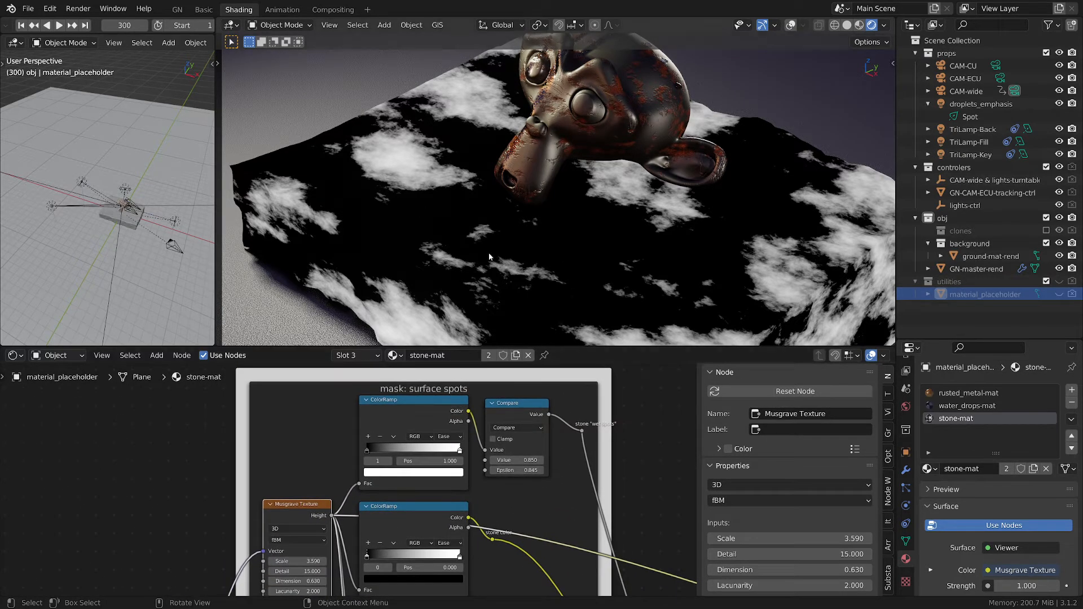
scroll(533, 412, "up", 3)
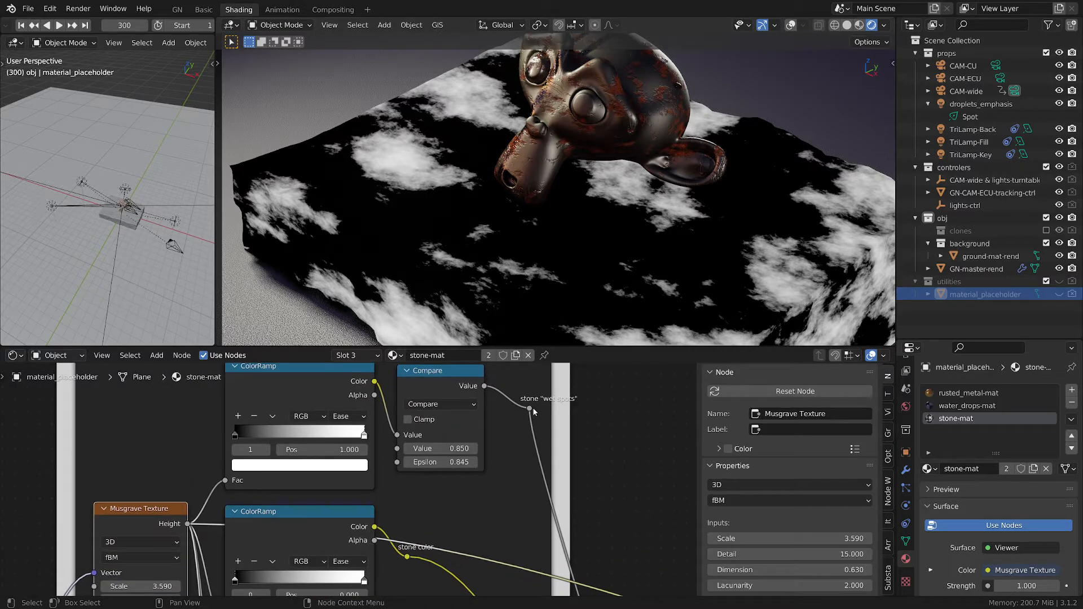
scroll(507, 445, "down", 1)
left_click(317, 392, "ctrl+shift")
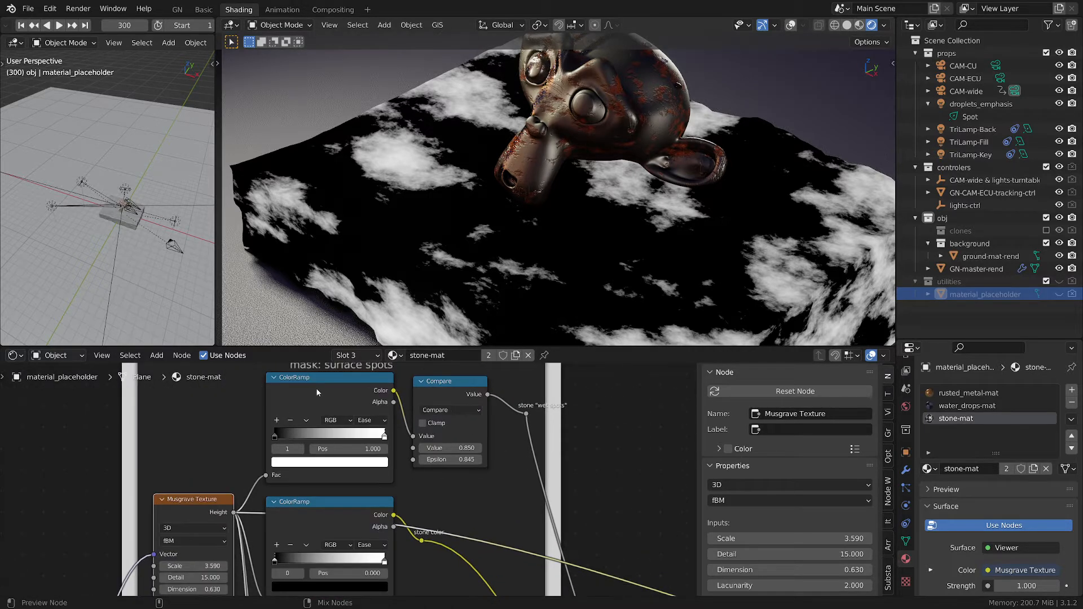
left_click(452, 386, "ctrl+shift")
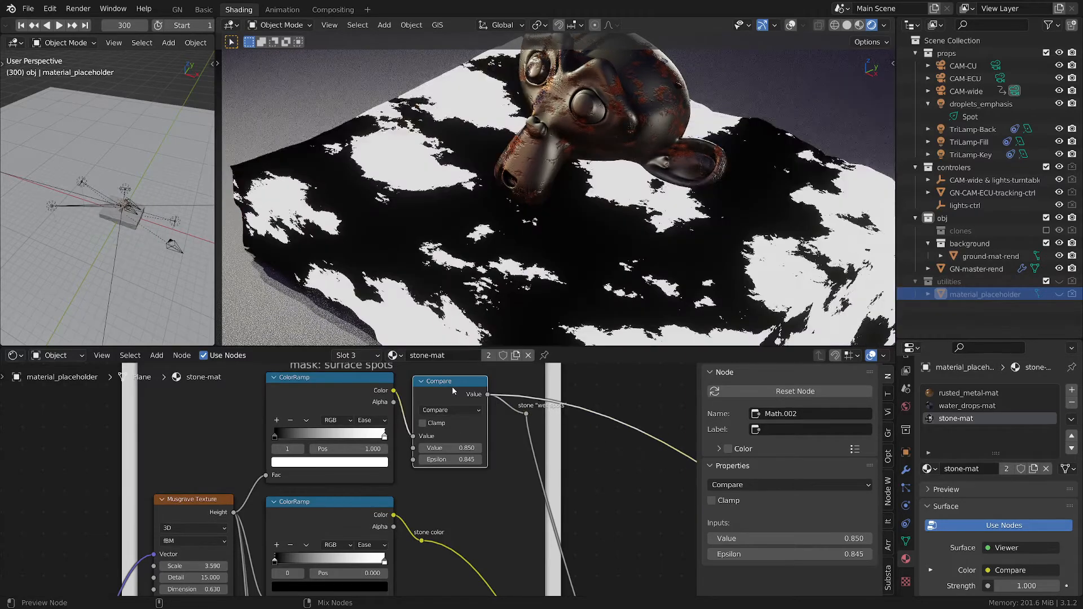
Step: Follow the stone "wet spots" link from the Compare node to the Metallic input of the stone Principled BSDF
scroll(604, 460, "down", 3)
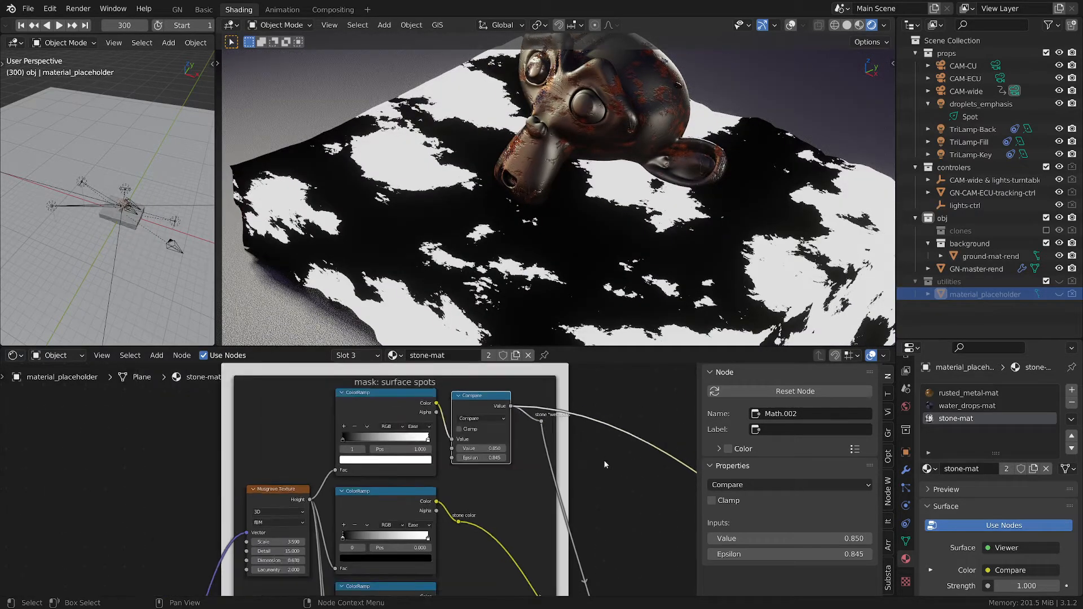
middle_click_drag(509, 422, 436, 393)
scroll(510, 476, "down", 1)
middle_click_drag(511, 476, 499, 445)
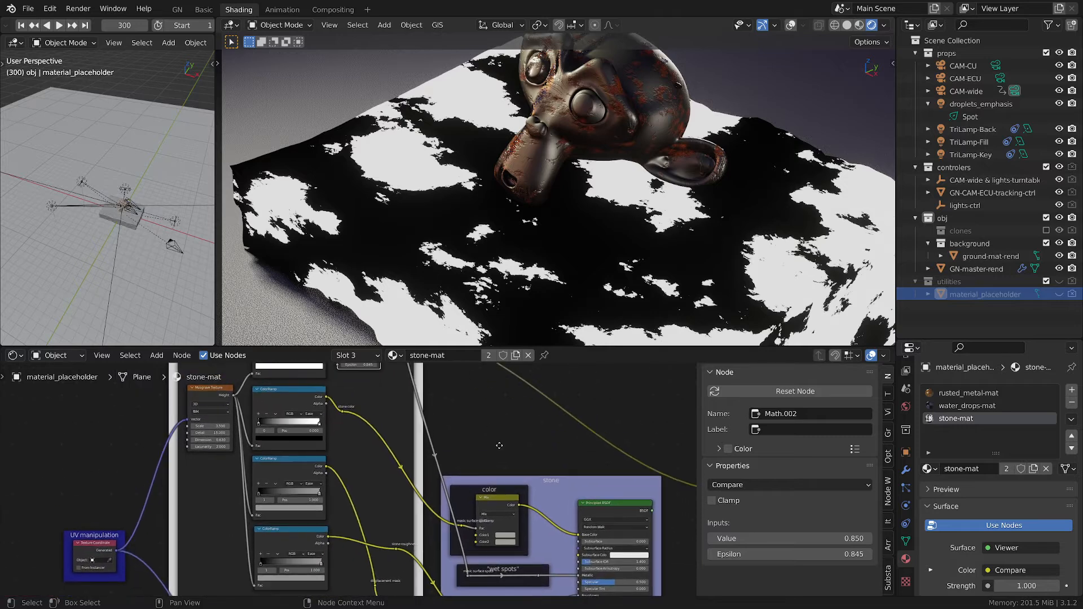
scroll(530, 529, "up", 1)
scroll(530, 529, "up", 2)
middle_click_drag(529, 529, 517, 444)
scroll(561, 530, "up", 3)
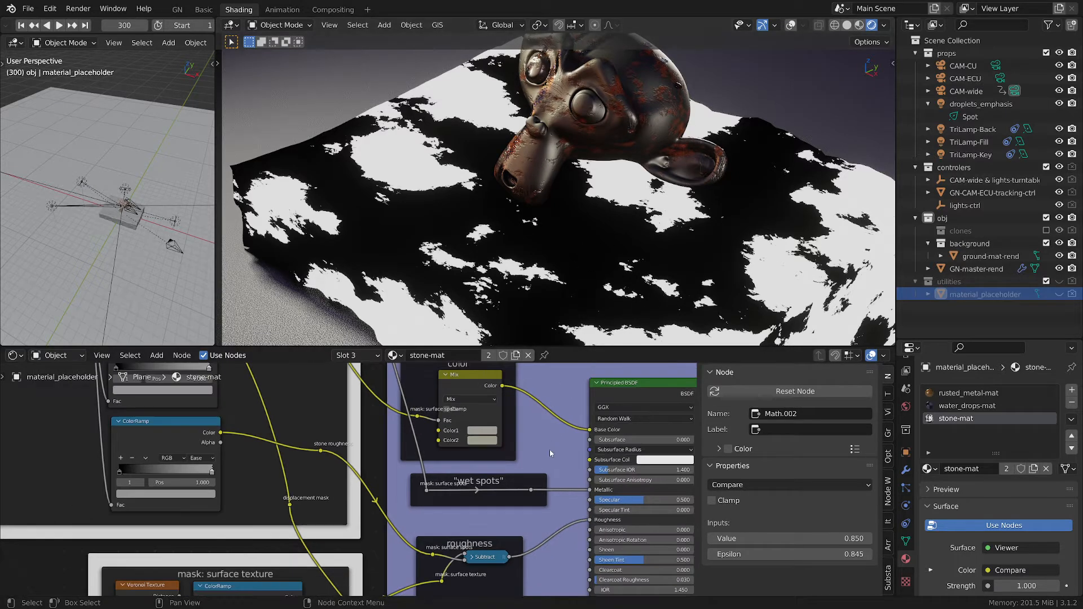
scroll(550, 452, "down", 1)
middle_click_drag(532, 474, 420, 502)
scroll(479, 443, "down", 2)
middle_click_drag(405, 439, 425, 461)
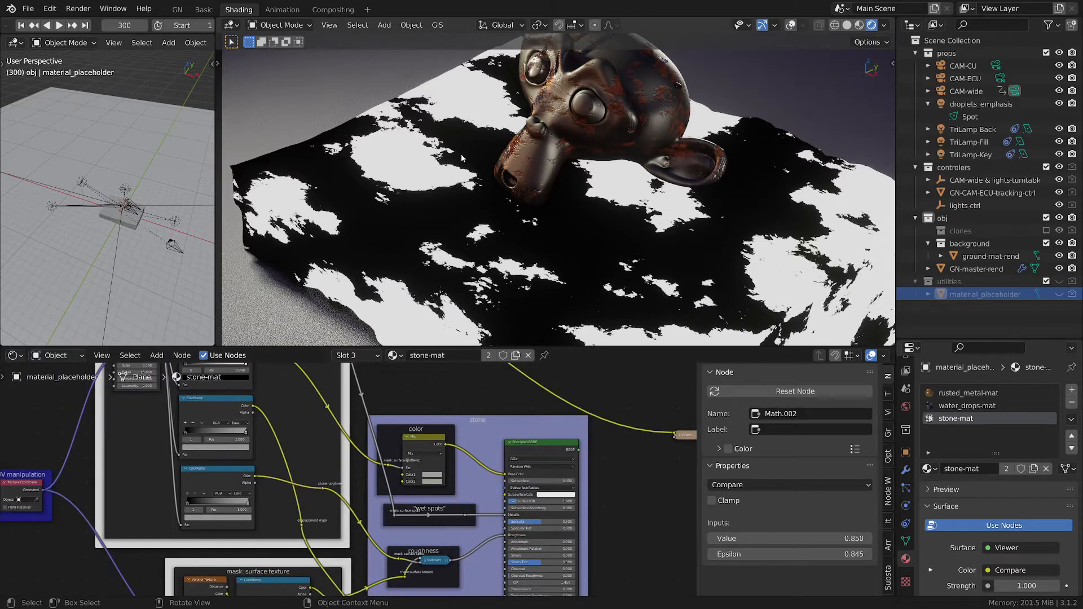
scroll(534, 458, "up", 3)
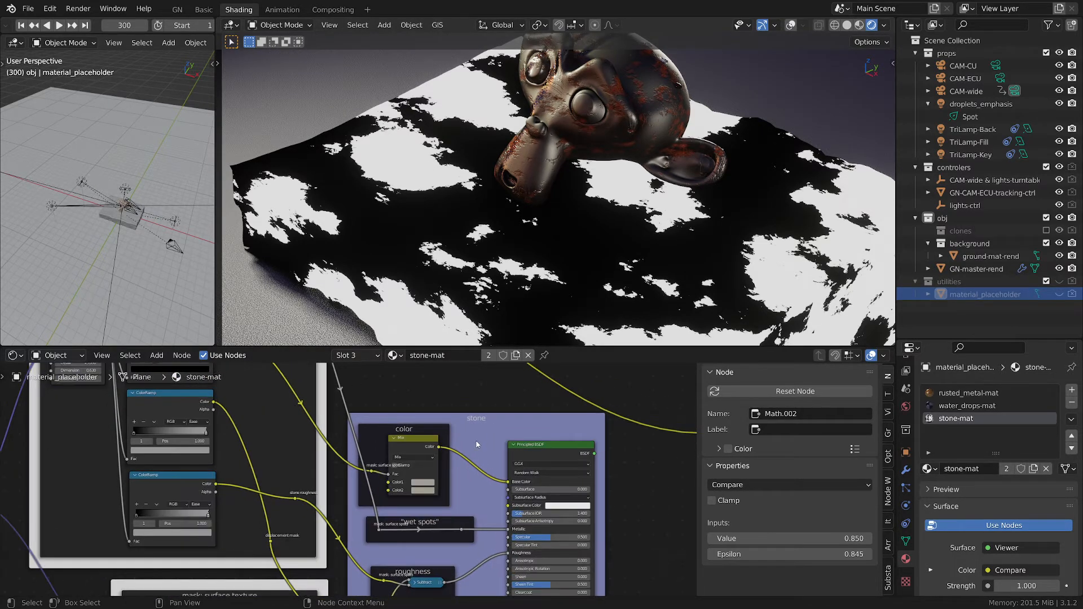
Step: Preview the ColorRamp that feeds the stone color reroute on the slab
middle_click_drag(546, 445, 660, 466)
scroll(339, 420, "down", 2)
middle_click_drag(338, 420, 394, 511)
left_click(297, 416, "ctrl+shift")
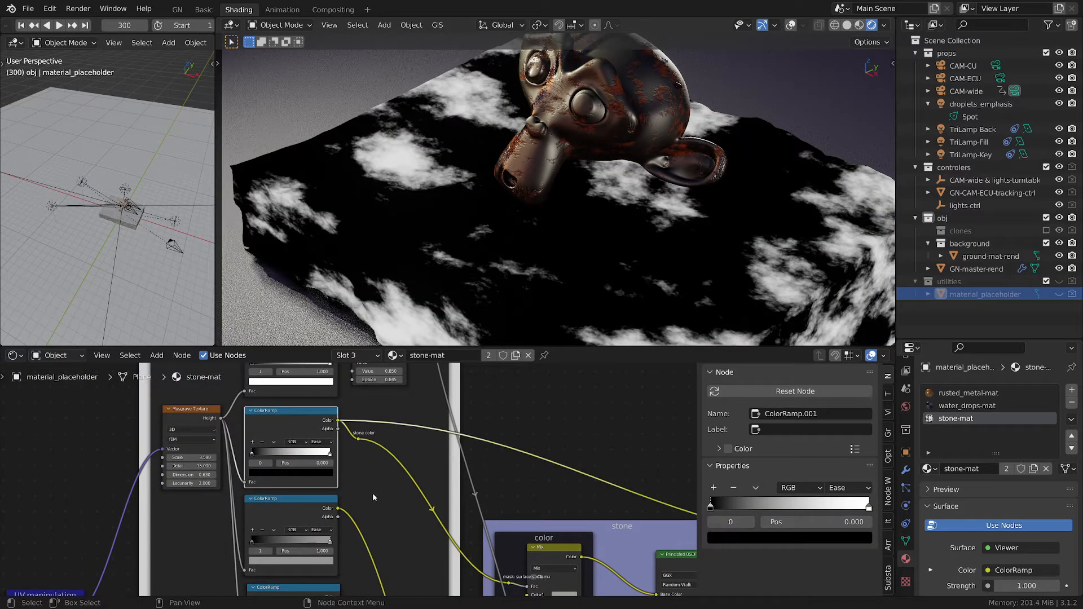
middle_click_drag(384, 470, 406, 510)
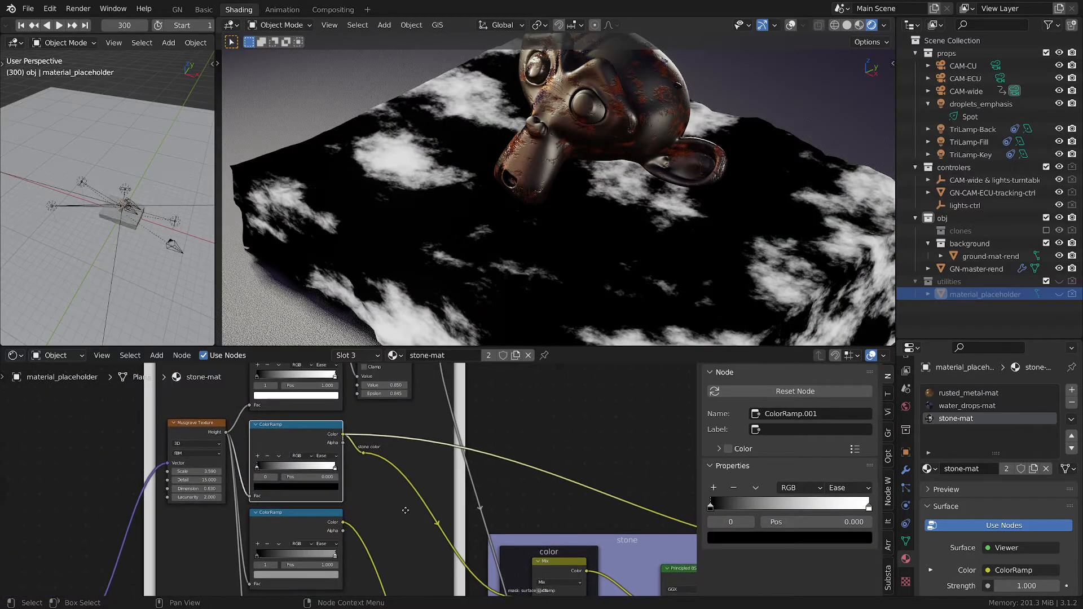
Step: Follow the stone color link to the Mix node in the color frame and check its Color1 and Color2 swatches
middle_click_drag(494, 525, 427, 452)
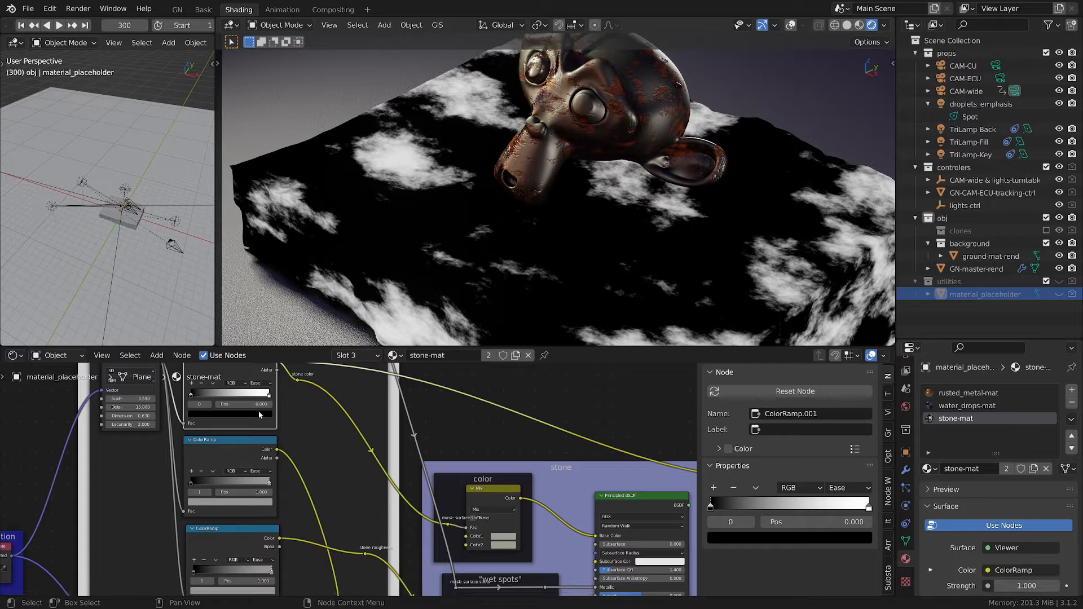
scroll(241, 385, "up", 3)
middle_click_drag(584, 563, 525, 526)
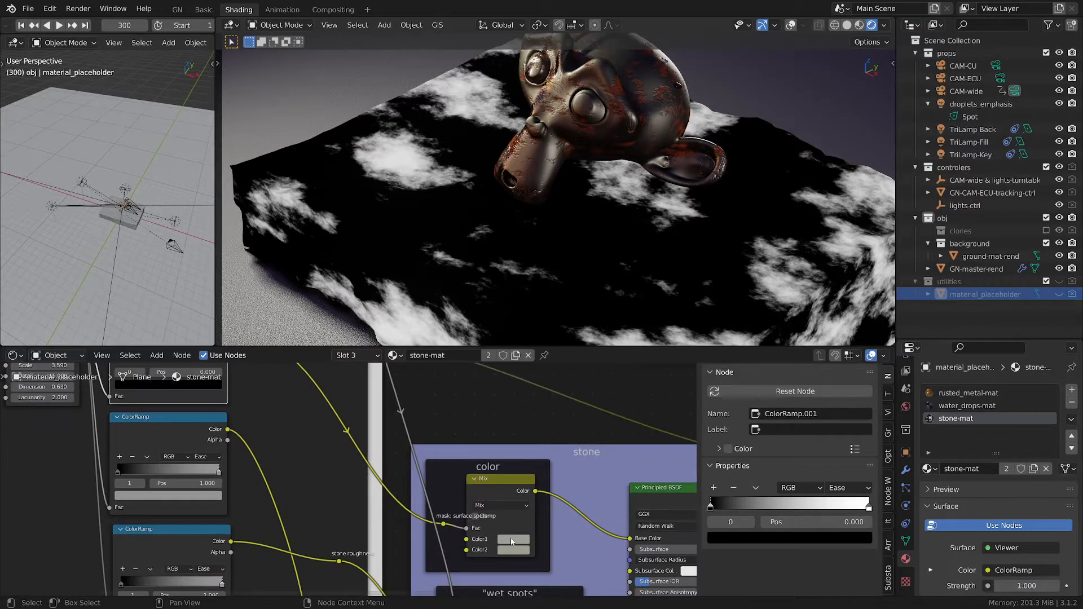
left_click(511, 540)
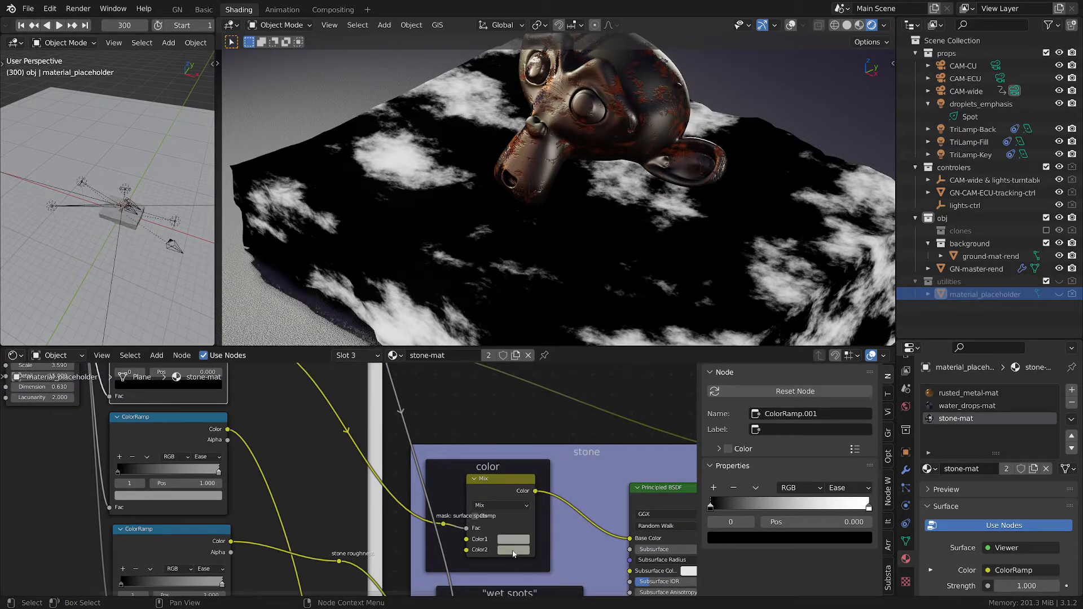
left_click(515, 550)
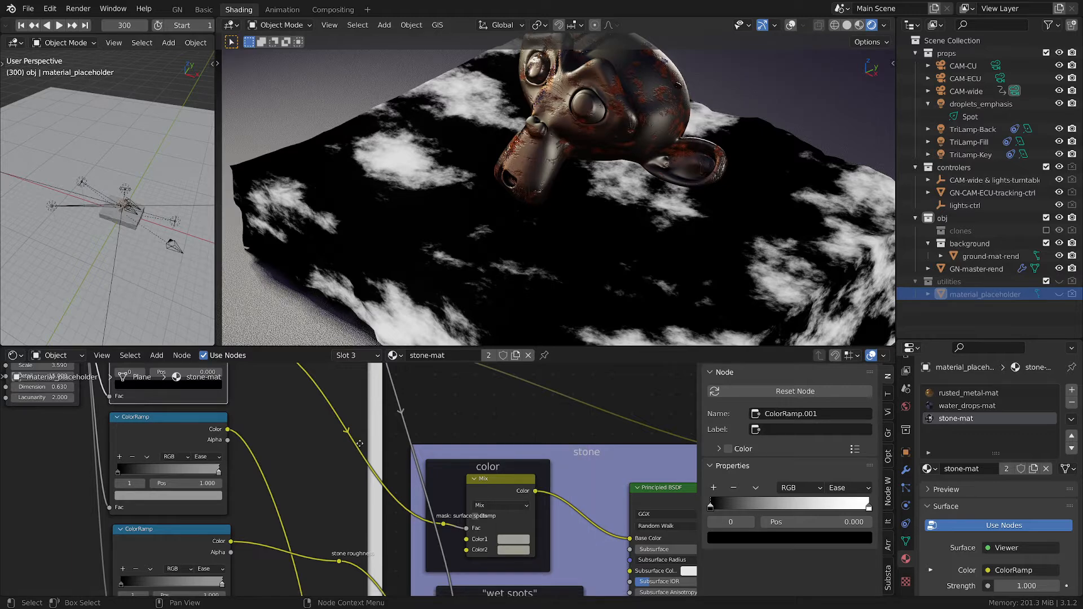
Step: Return to the surface spots mask frame and preview the Compare node on the slab again
middle_click_drag(360, 444, 362, 463, "ctrl")
middle_click_drag(339, 401, 350, 503)
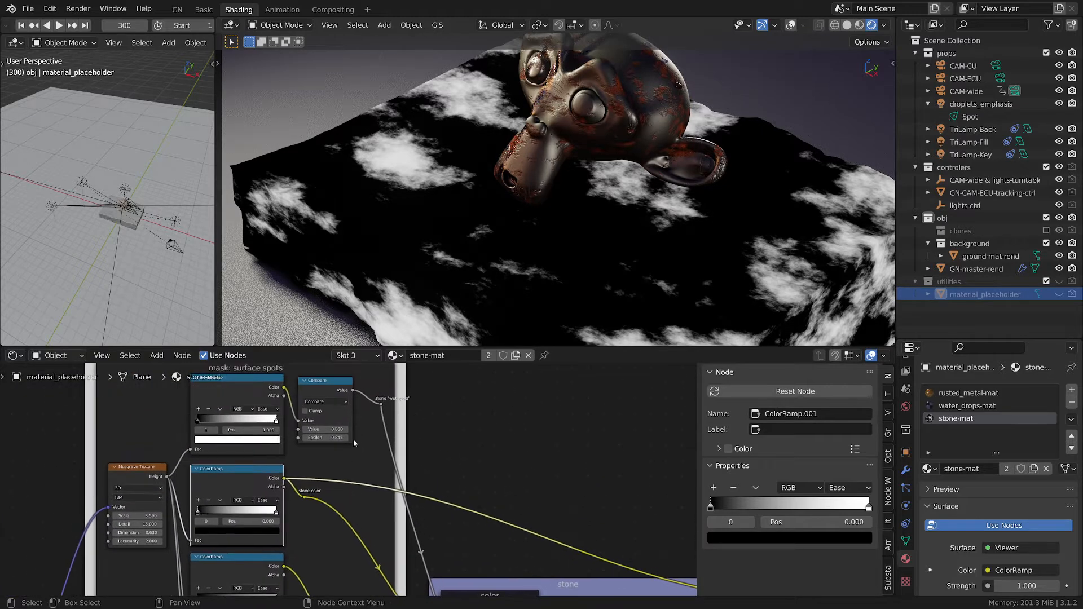
left_click(333, 390, "ctrl+shift")
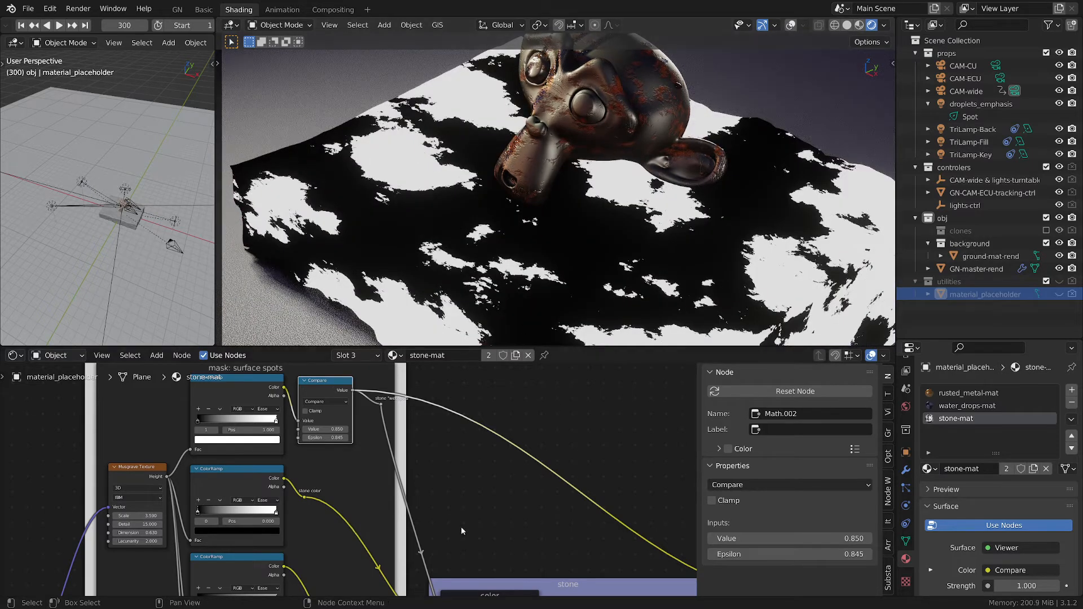
Step: Preview the color frame's Mix node on the slab and inspect the blended stone color more closely
middle_click_drag(524, 592, 506, 504)
left_click(485, 513, "ctrl+shift")
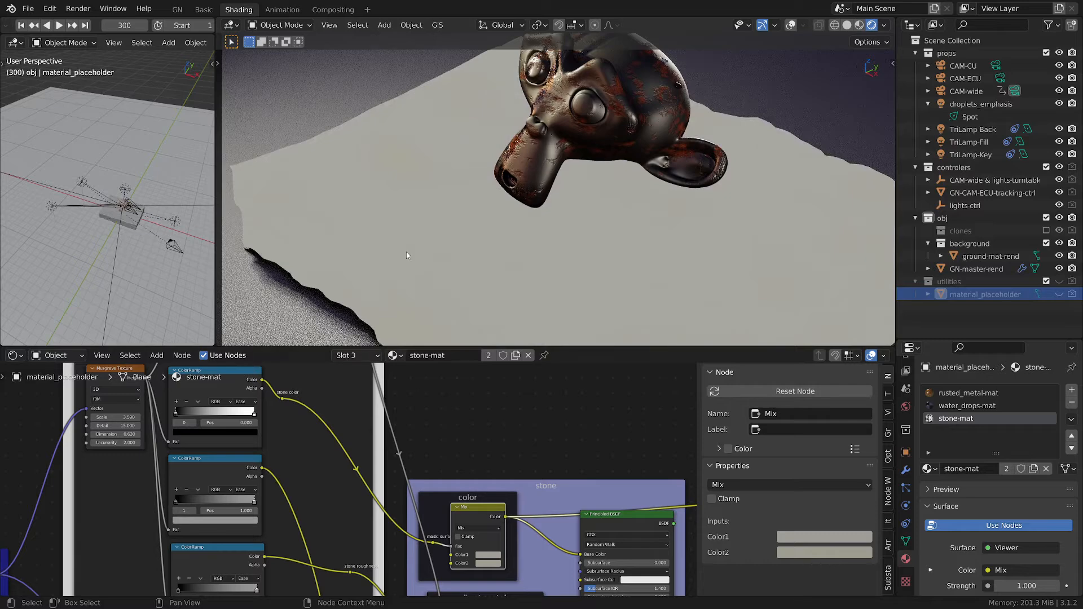
scroll(396, 161, "up", 1)
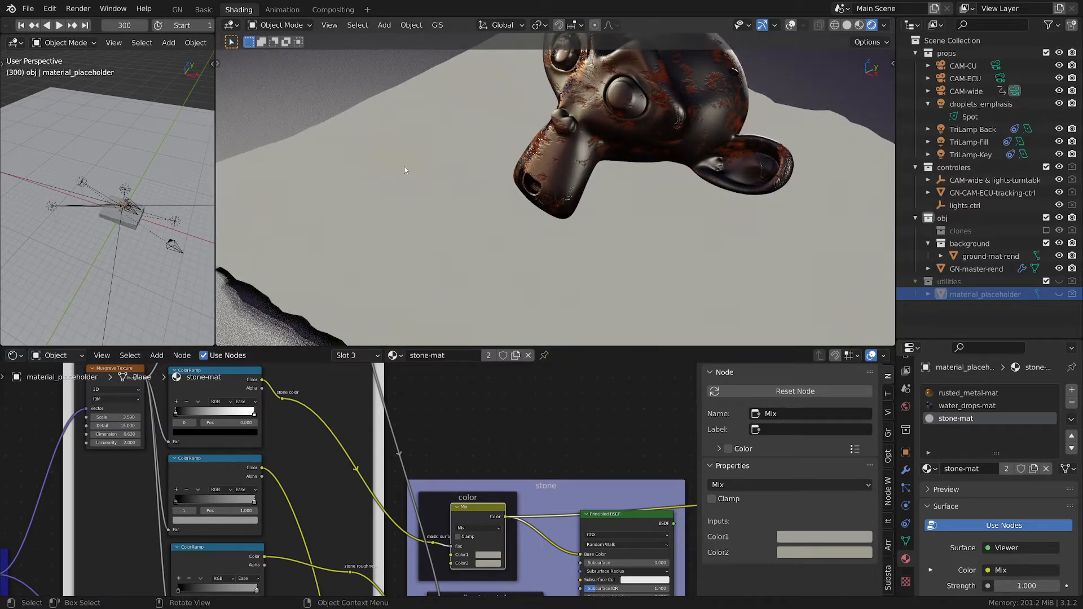
Step: Inspect the HSV values of Color1 and Color2 on the color frame's Mix node
middle_click_drag(501, 528, 441, 484)
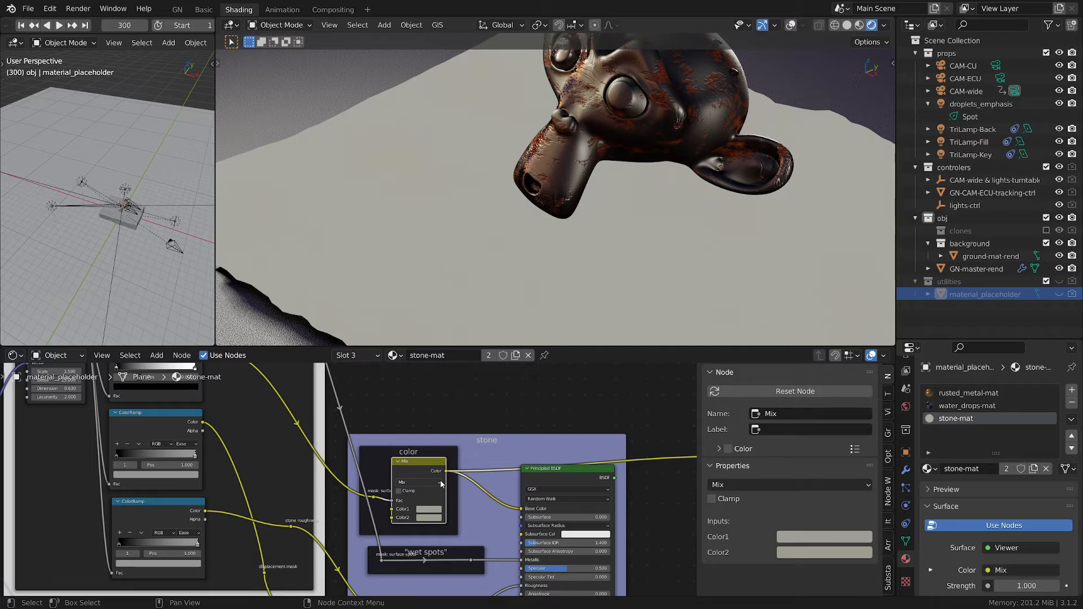
scroll(436, 485, "up", 3)
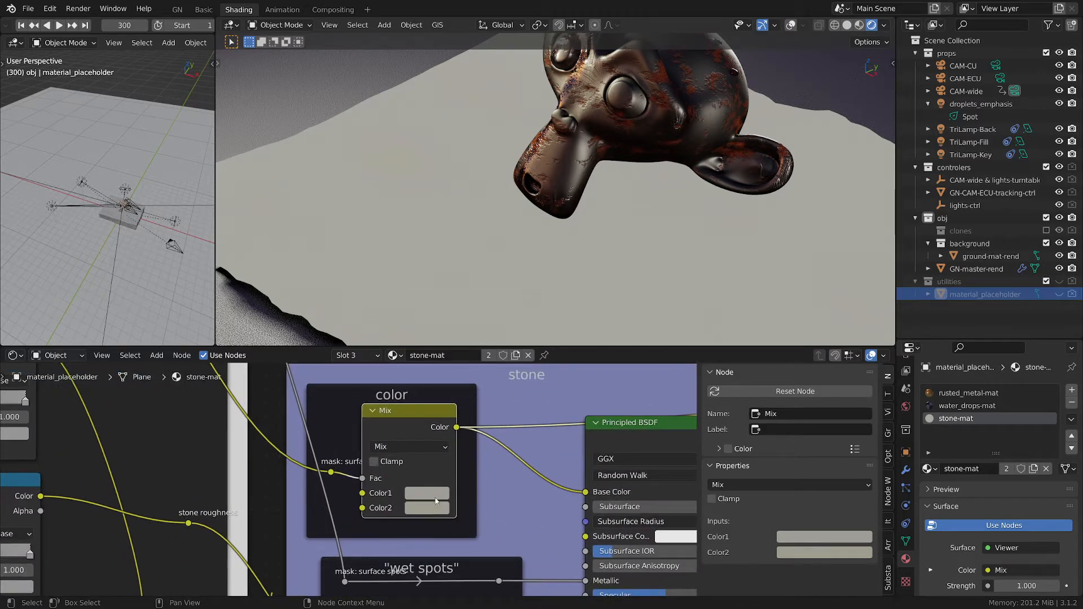
left_click(436, 500)
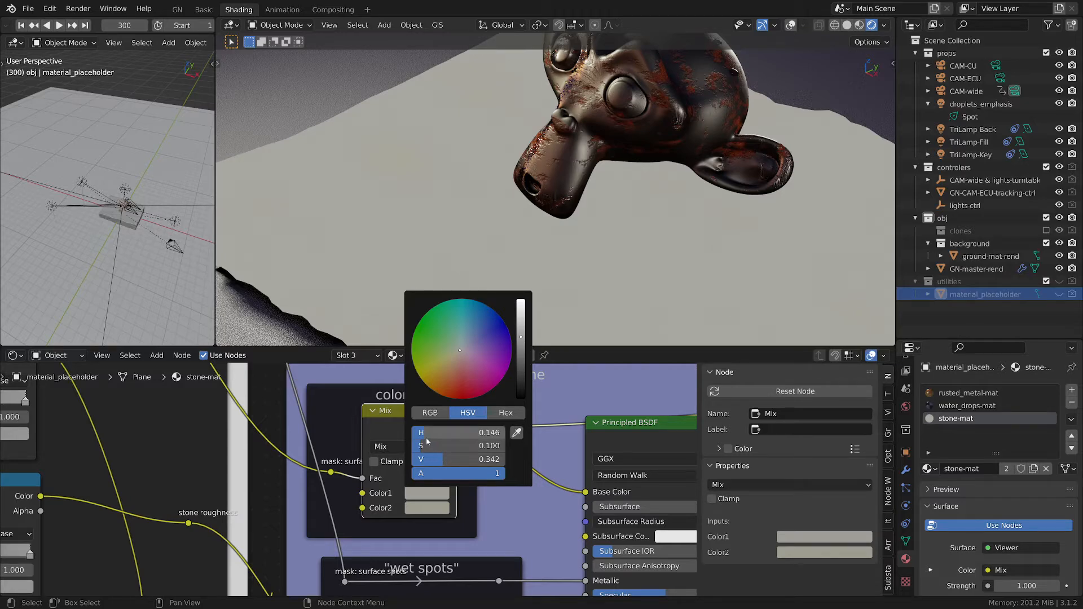
left_click(426, 508)
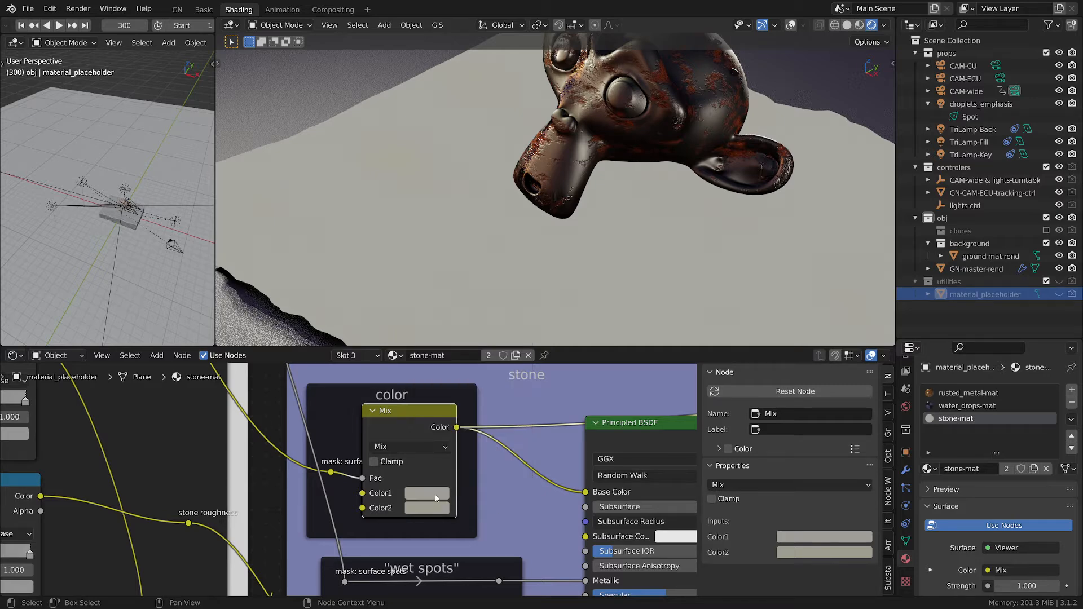
left_click(435, 497)
Step: Trace the node links from the stone material's mask frames to its color and roughness frames
scroll(485, 500, "down", 3)
scroll(361, 466, "down", 3)
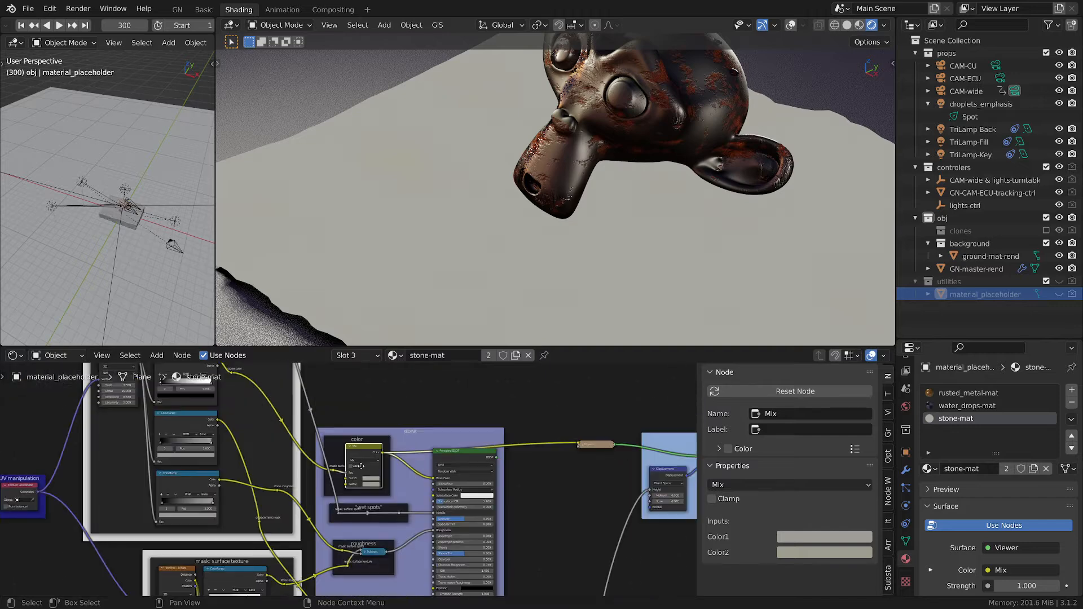
scroll(449, 474, "up", 3)
scroll(442, 463, "down", 4)
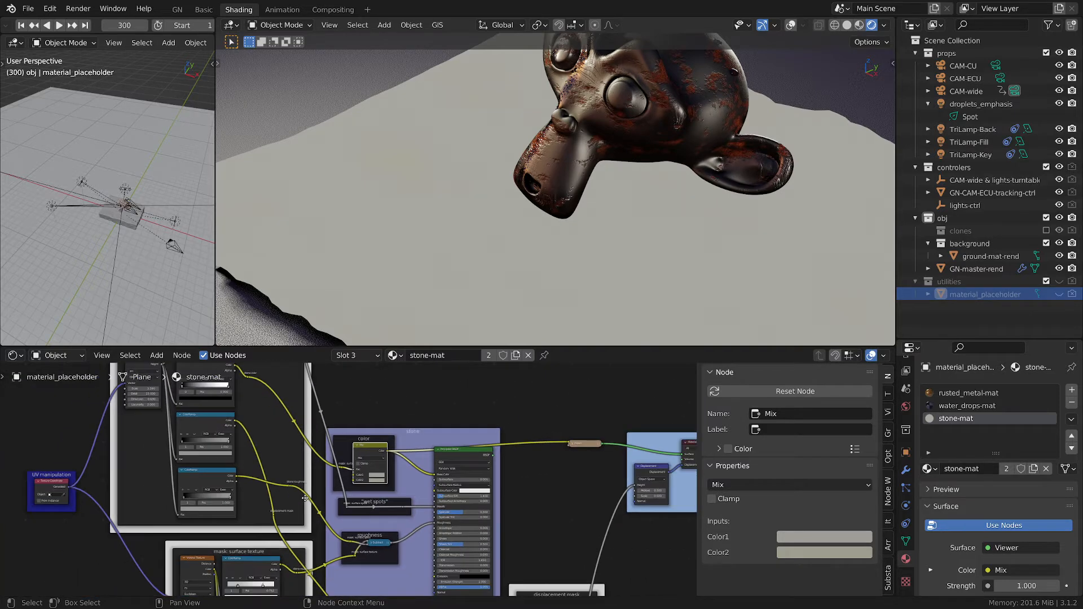
scroll(309, 497, "up", 6)
middle_click_drag(309, 495, 414, 520)
scroll(385, 472, "down", 3)
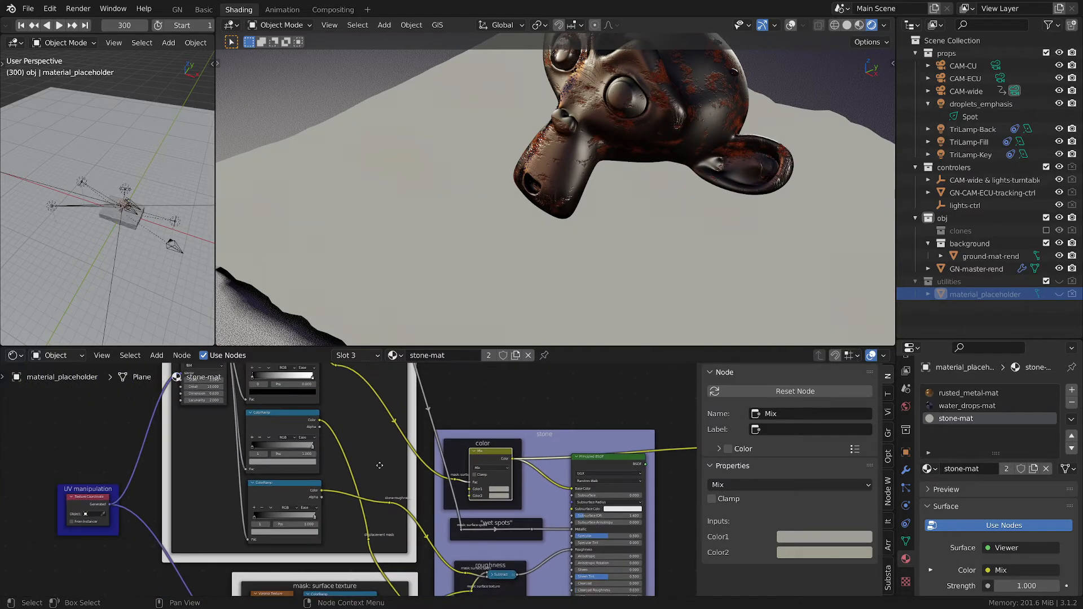
middle_click_drag(379, 466, 432, 503)
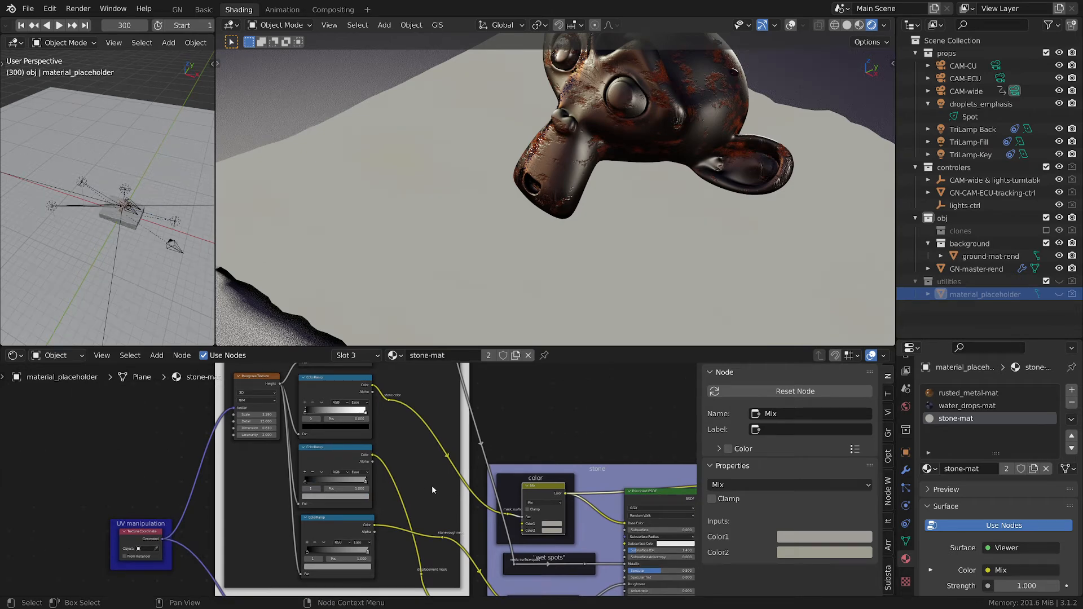
middle_click_drag(431, 555, 420, 454)
scroll(394, 498, "down", 2)
scroll(420, 455, "up", 1)
scroll(418, 455, "up", 3)
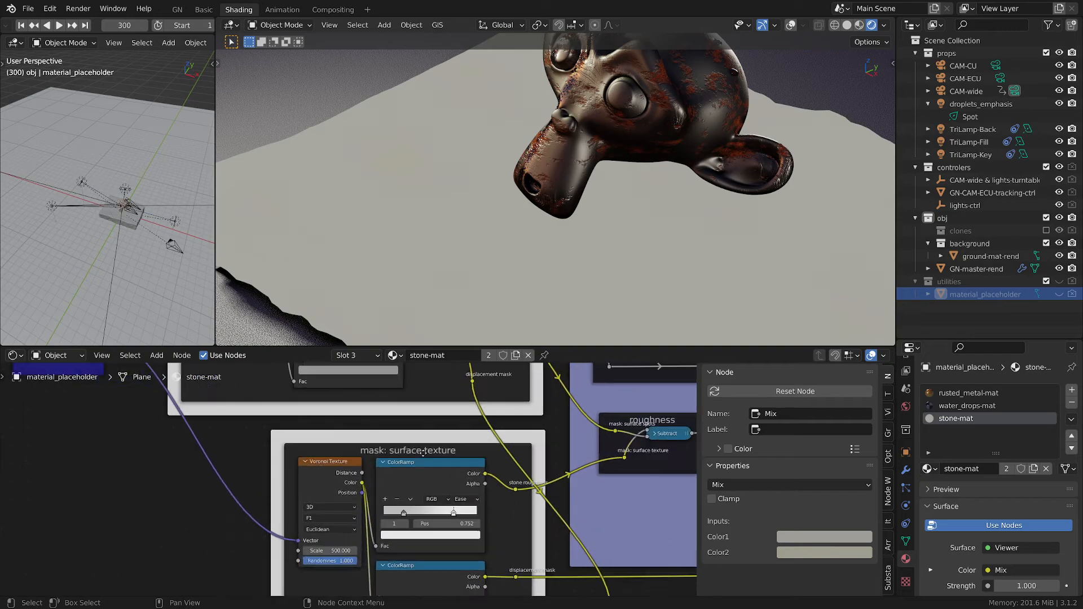
Step: Preview the surface texture mask's Voronoi Texture and its stone roughness ColorRamp on the slab, and examine the ColorRamp's pattern up close
left_click(299, 462, "ctrl+shift")
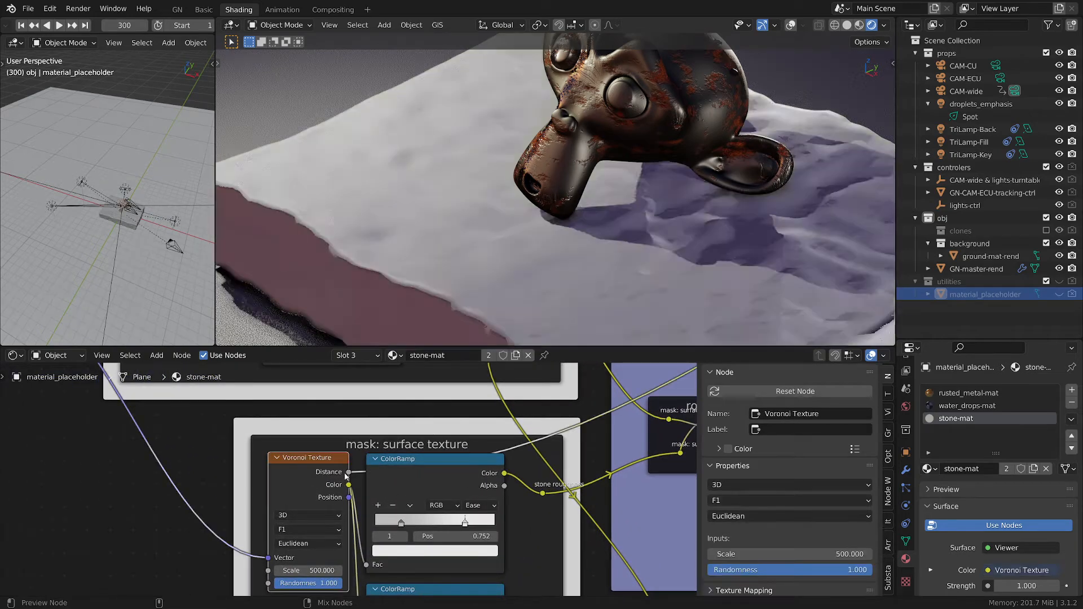
left_click(436, 474, "ctrl+shift")
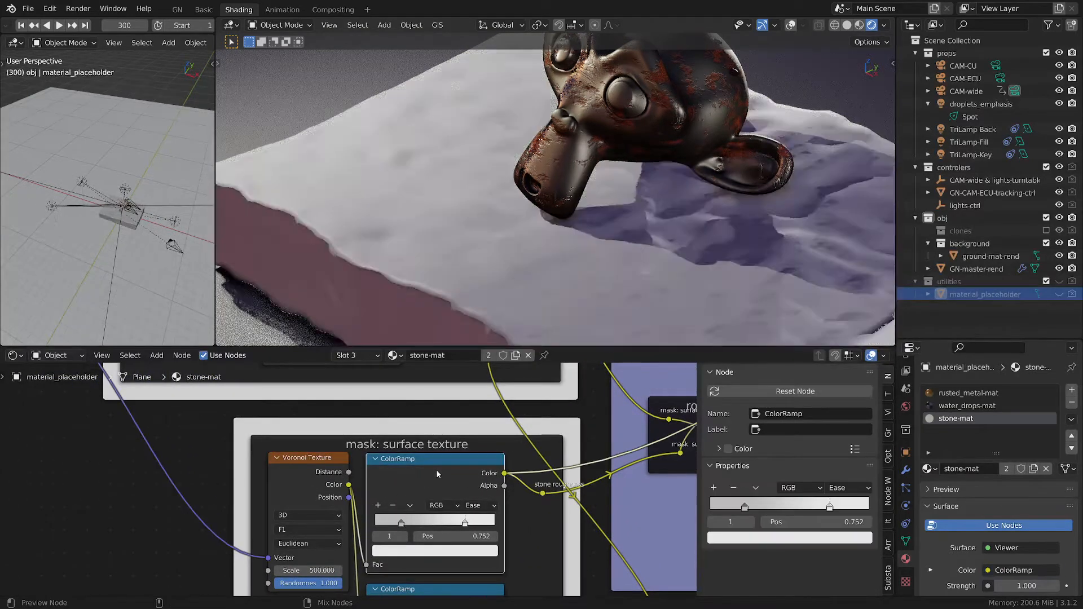
scroll(448, 286, "up", 2)
scroll(448, 286, "up", 6)
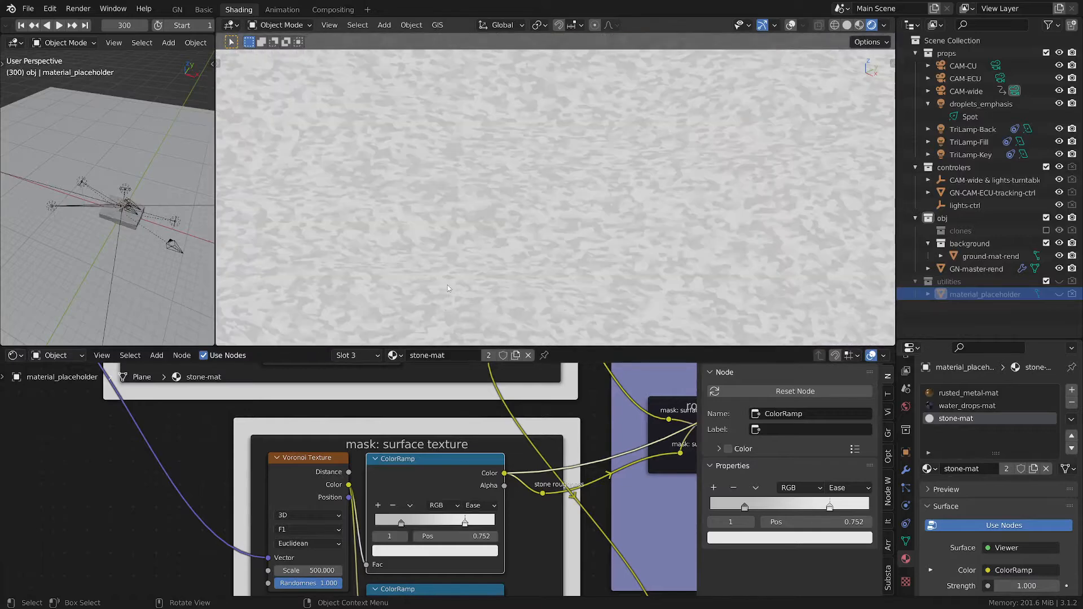
scroll(451, 280, "down", 4)
scroll(452, 279, "down", 3)
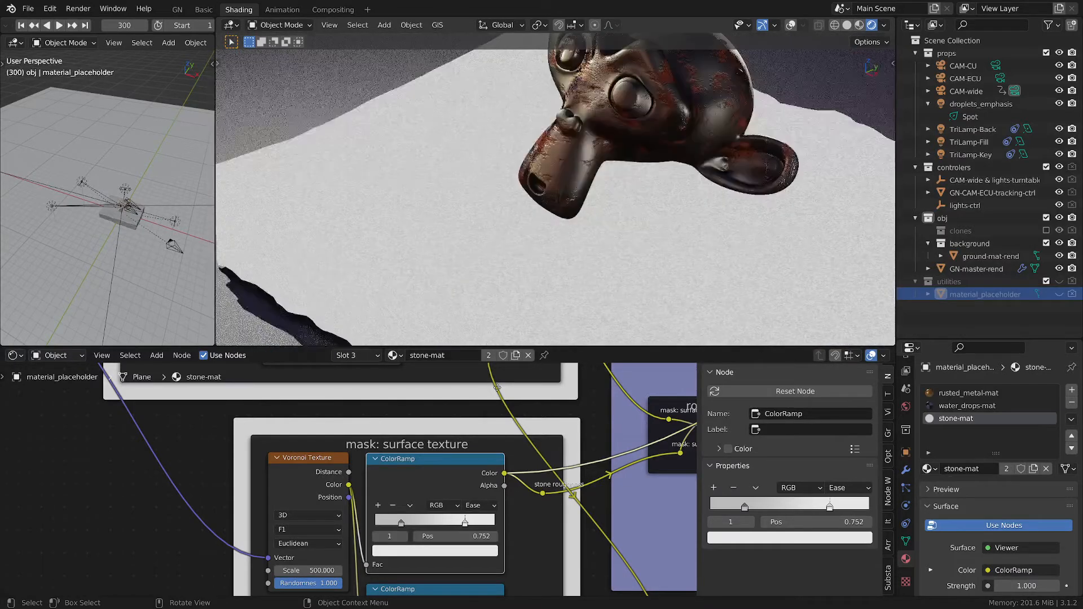
Step: Return to the surface spots mask frame and preview the ColorRamp that feeds the displacement mask link on the slab
middle_click_drag(493, 435, 425, 461)
scroll(425, 462, "down", 3)
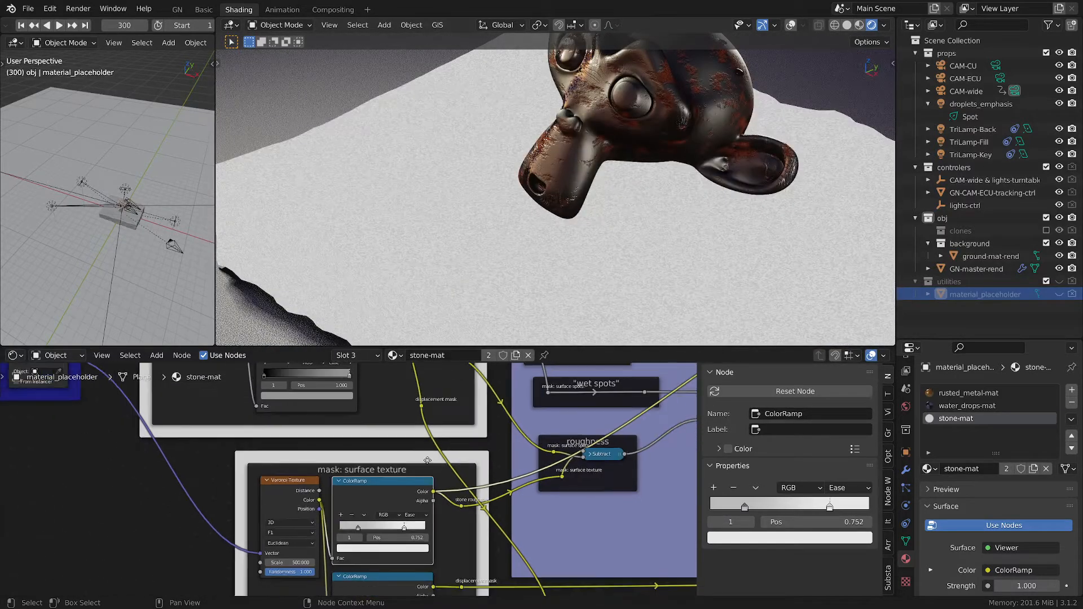
scroll(359, 482, "up", 3)
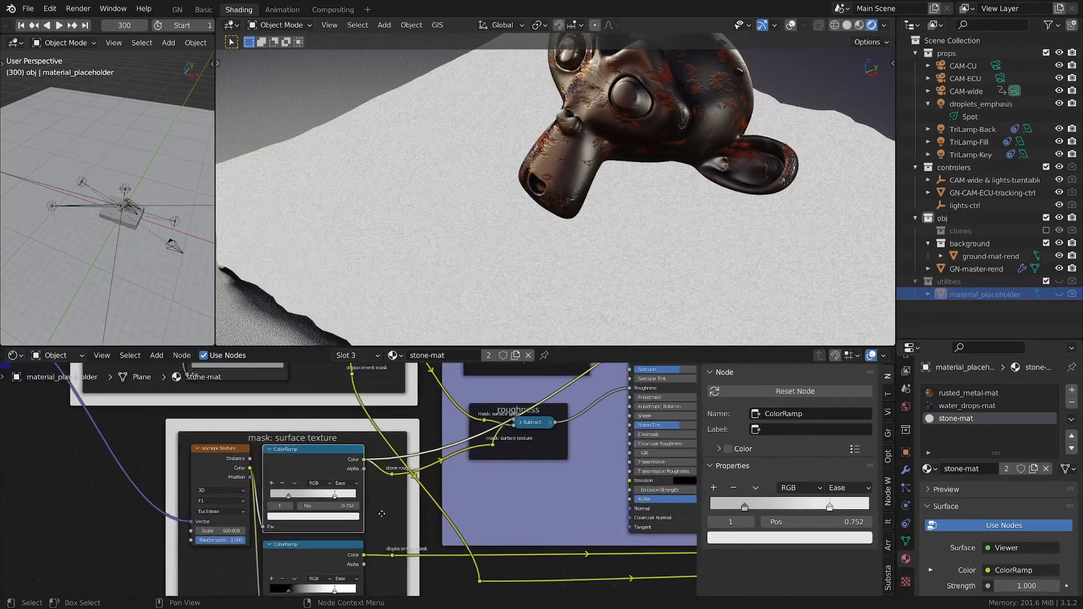
middle_click_drag(359, 483, 428, 536)
middle_click_drag(393, 449, 438, 506)
scroll(437, 492, "down", 2)
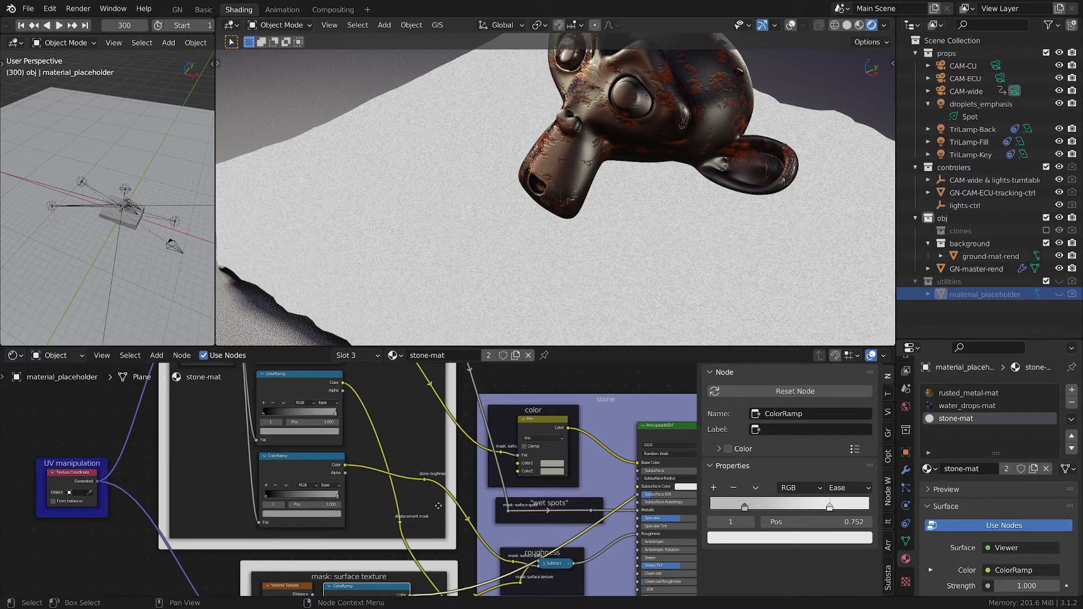
middle_click_drag(384, 439, 407, 476)
scroll(408, 476, "up", 2)
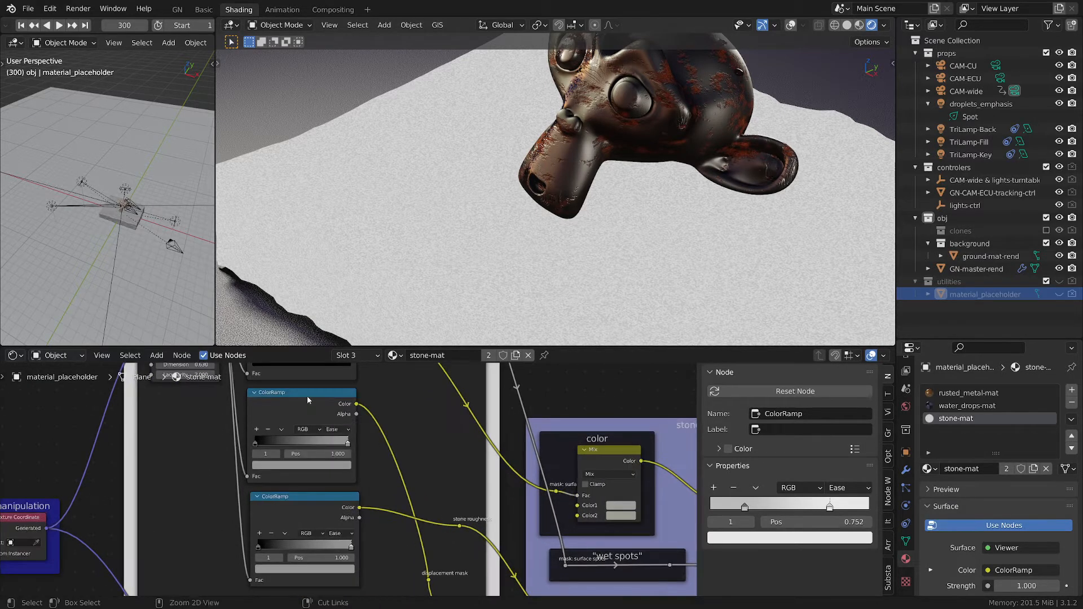
left_click(307, 396, "ctrl+shift")
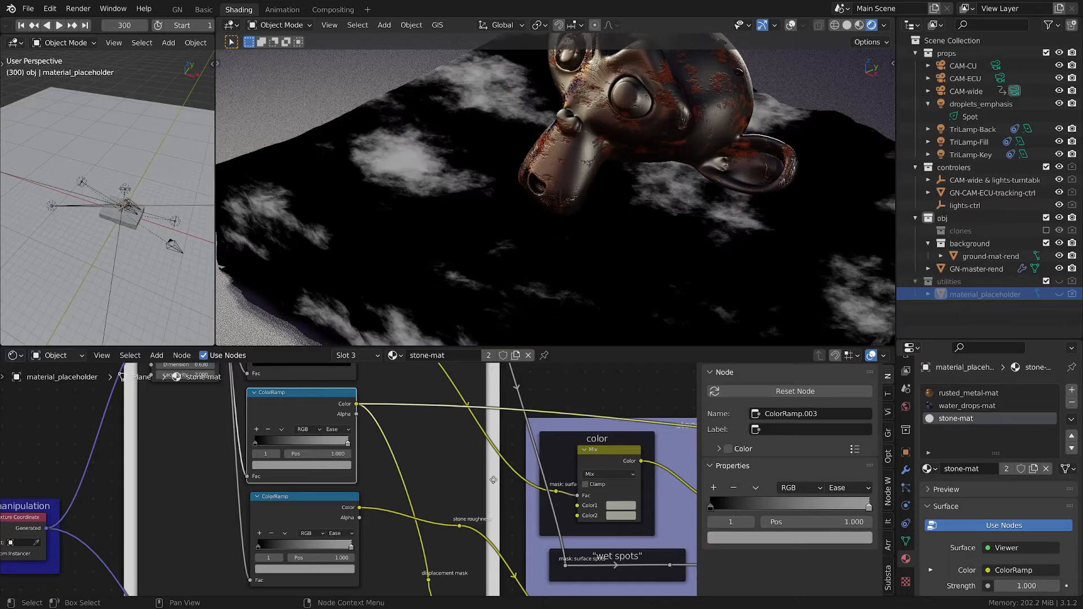
Step: Preview the surface texture mask's stone roughness ColorRamp on the slab again
middle_click_drag(431, 527, 427, 439)
scroll(437, 495, "down", 3)
middle_click_drag(438, 496, 433, 425)
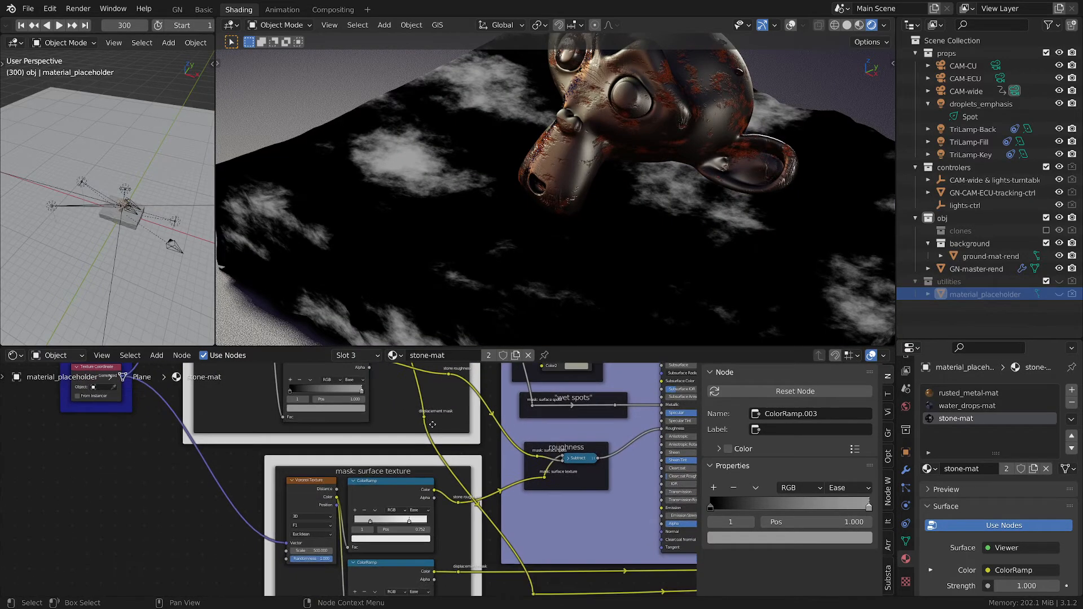
middle_click_drag(453, 531, 452, 518)
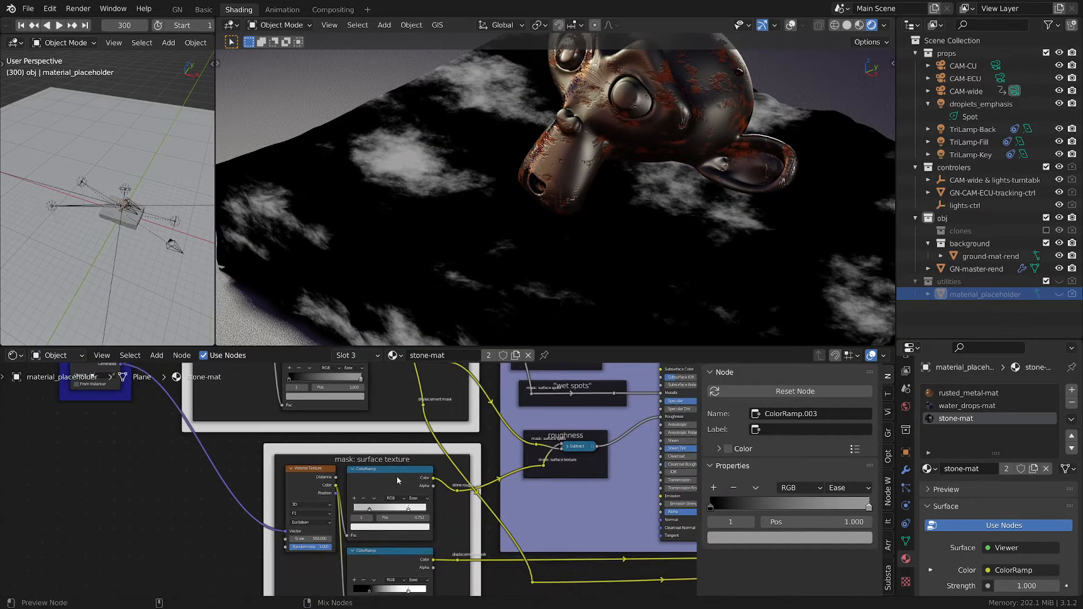
left_click(398, 476, "ctrl+shift")
Step: Inspect both stop colors of the surface spots mask's stone roughness ColorRamp and preview that node on the slab
middle_click_drag(407, 392, 468, 480)
scroll(460, 431, "up", 7)
scroll(429, 507, "up", 2)
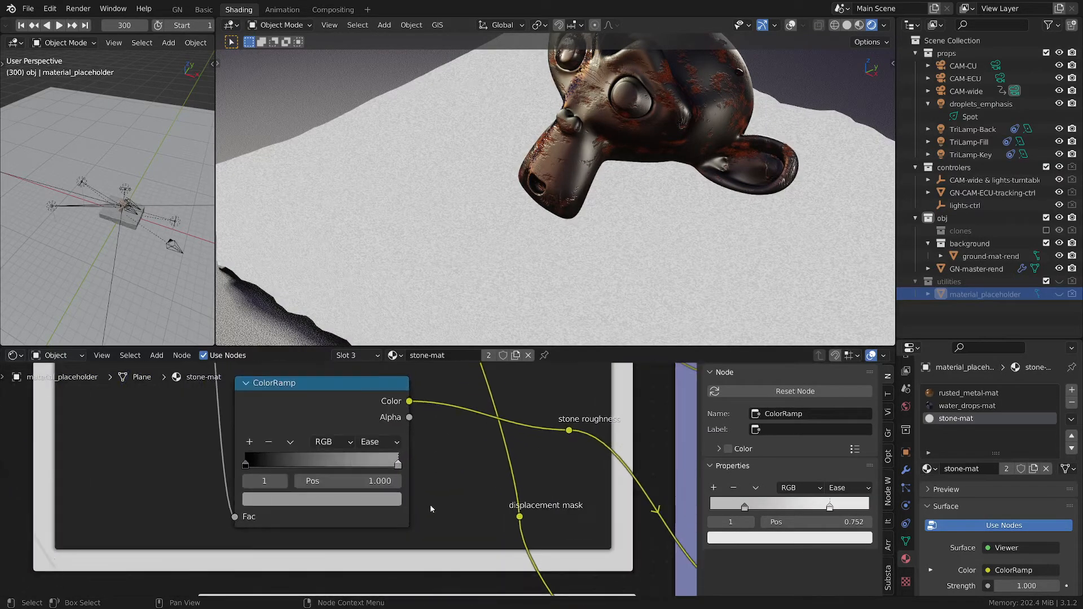
left_click(384, 501)
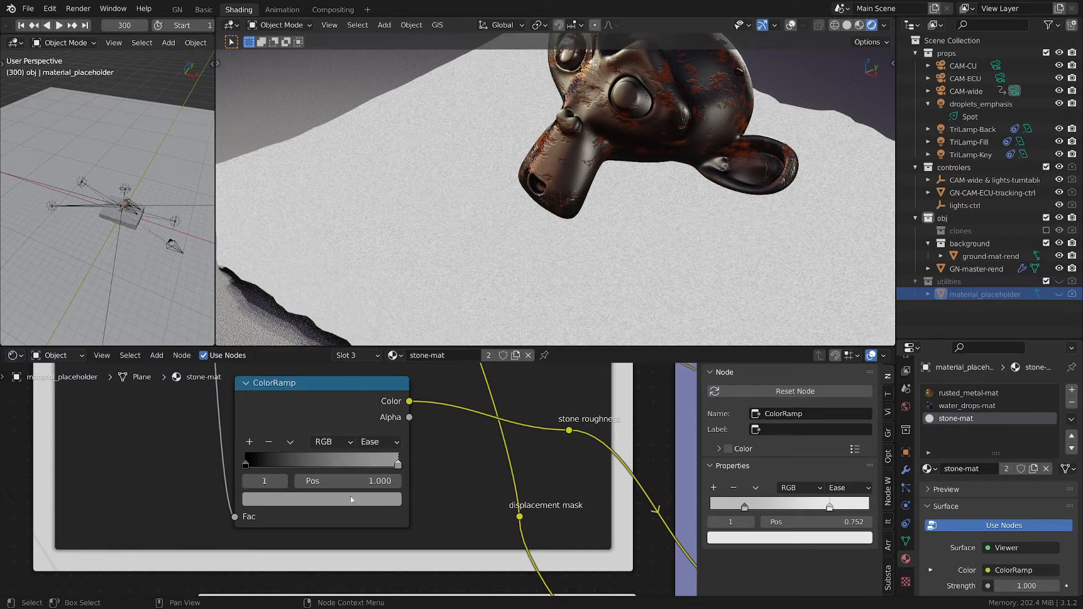
left_click(244, 465)
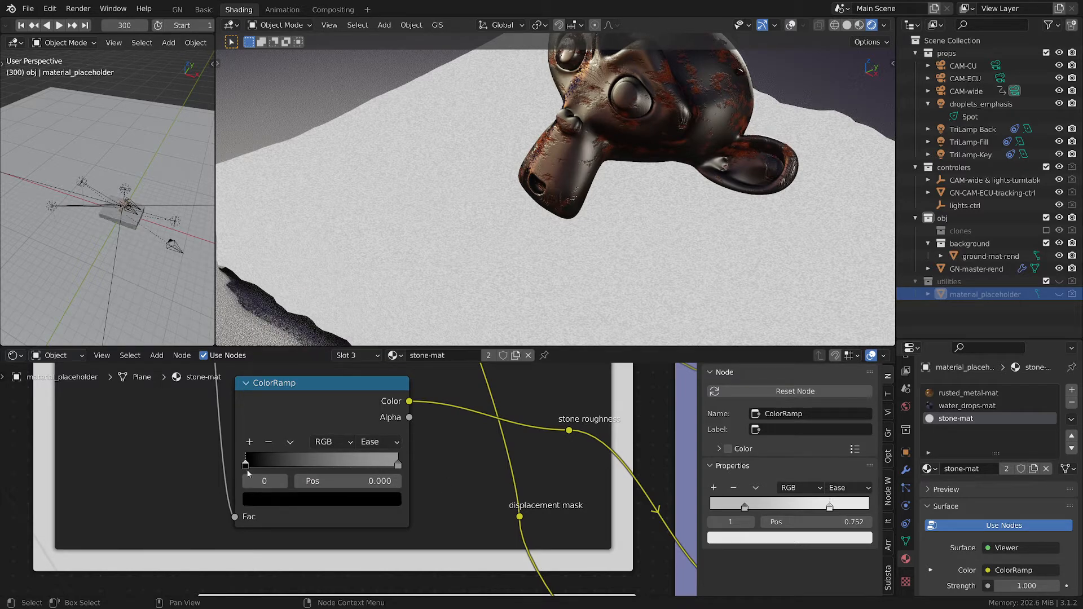
left_click(267, 502)
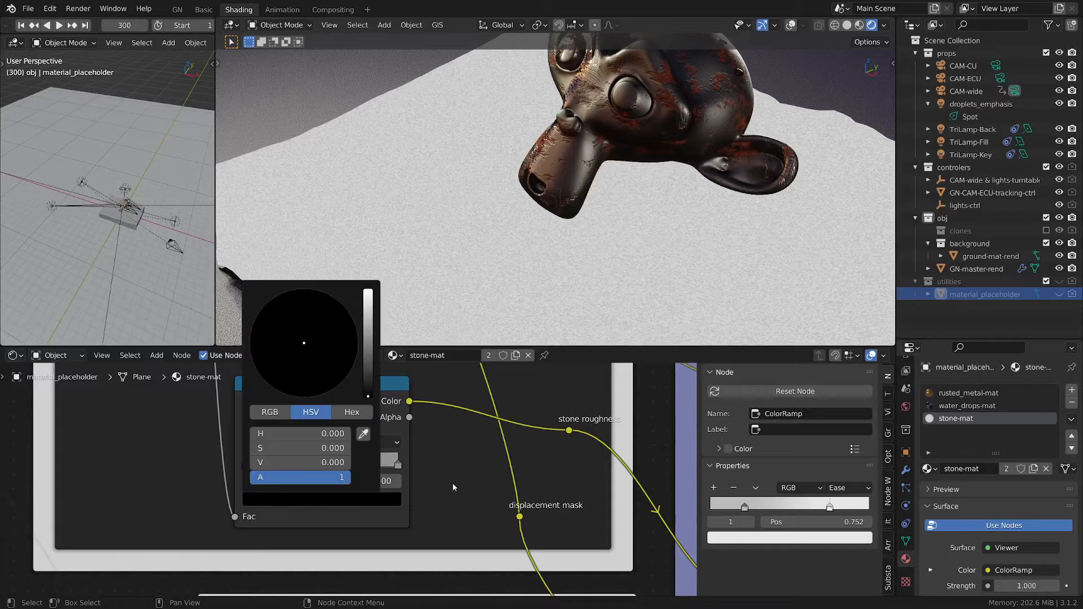
scroll(459, 480, "down", 5)
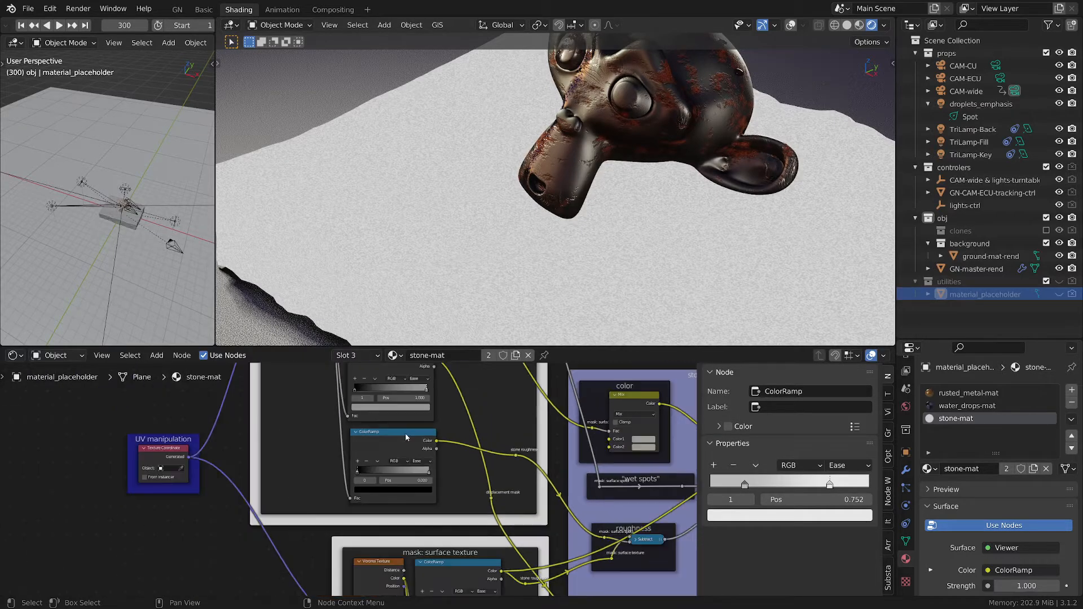
left_click(388, 437, "ctrl+shift")
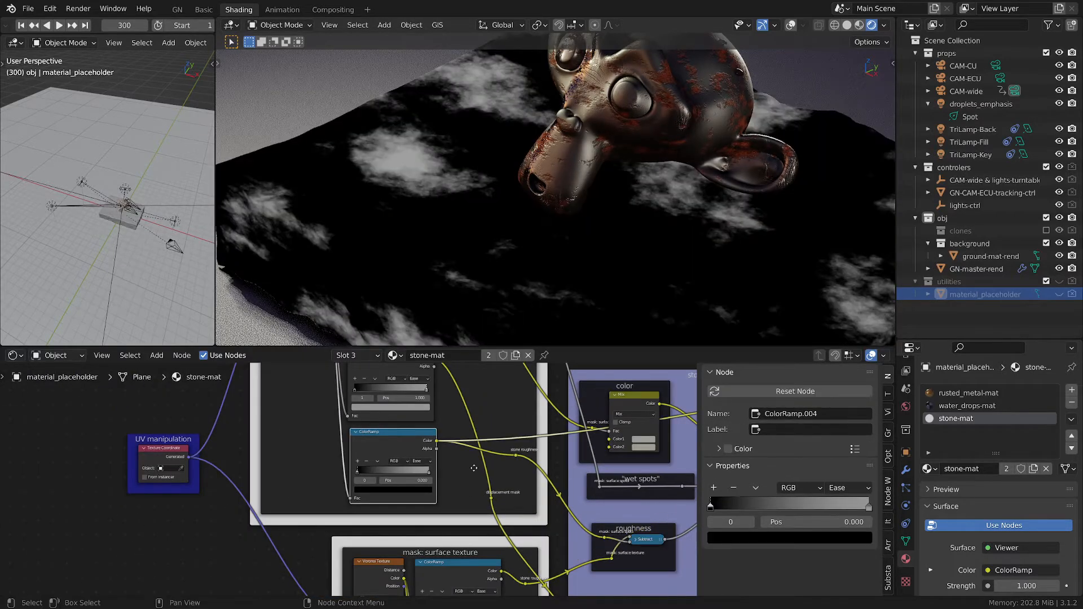
Step: Inspect the colors of both stops on the surface texture mask's stone roughness ColorRamp
middle_click_drag(461, 466, 428, 361)
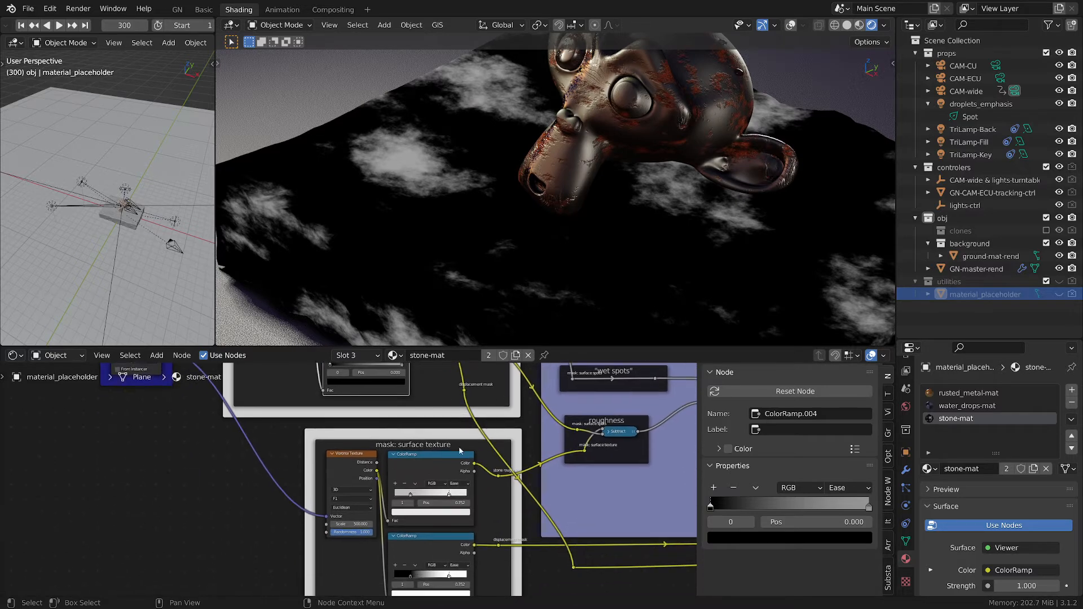
scroll(479, 523, "up", 7)
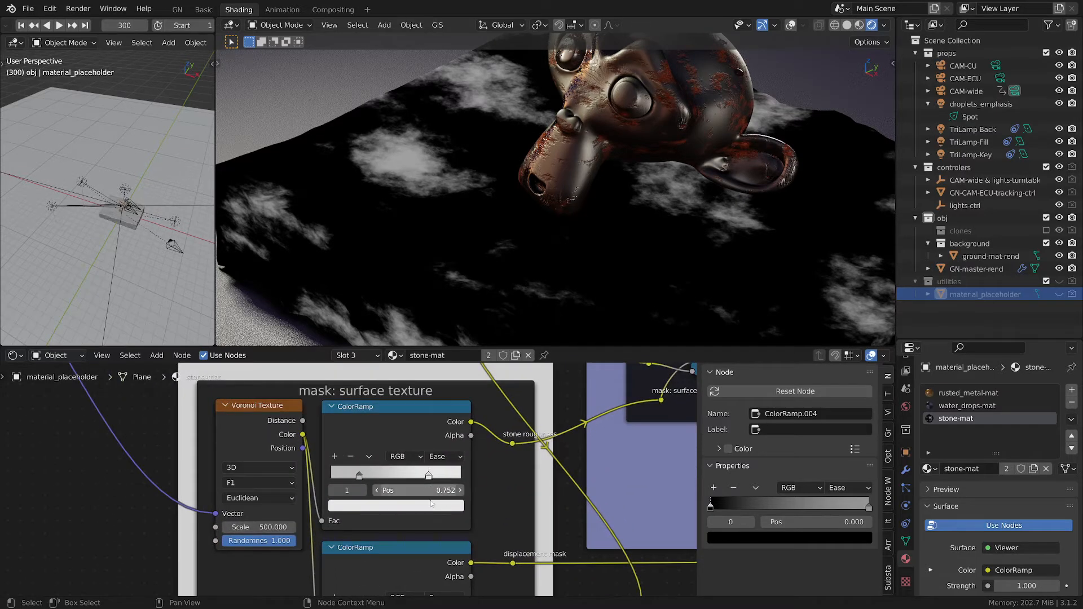
left_click(432, 506)
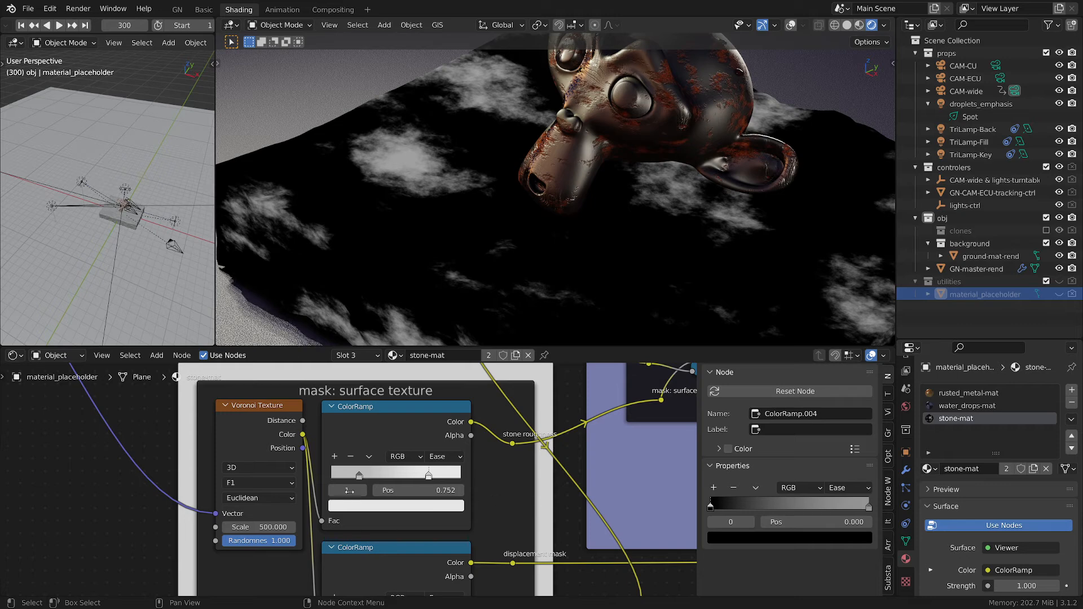
left_click(361, 482)
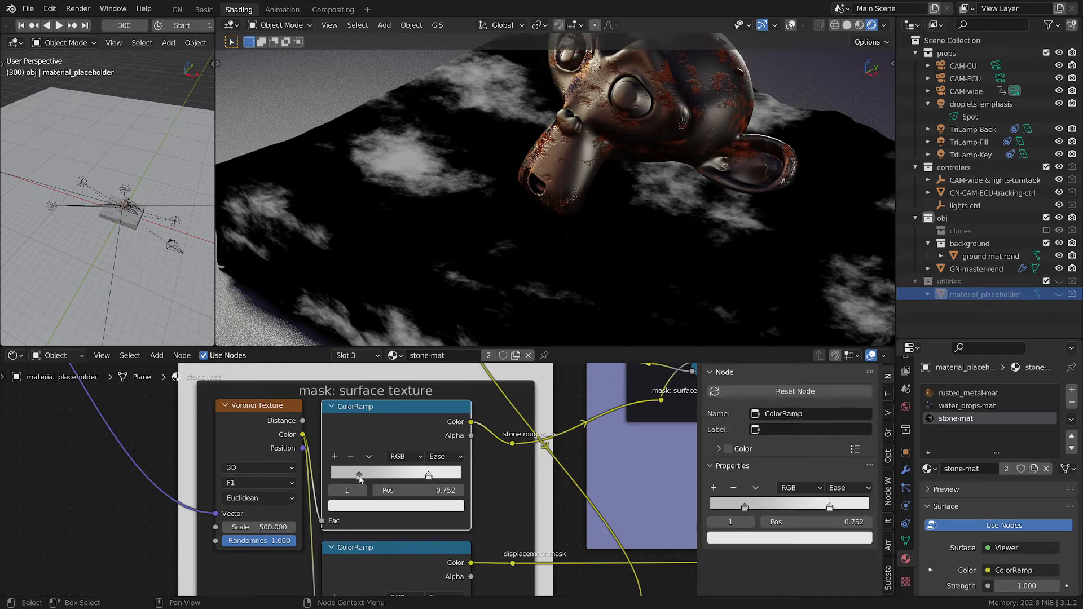
left_click(359, 476)
left_click(374, 506)
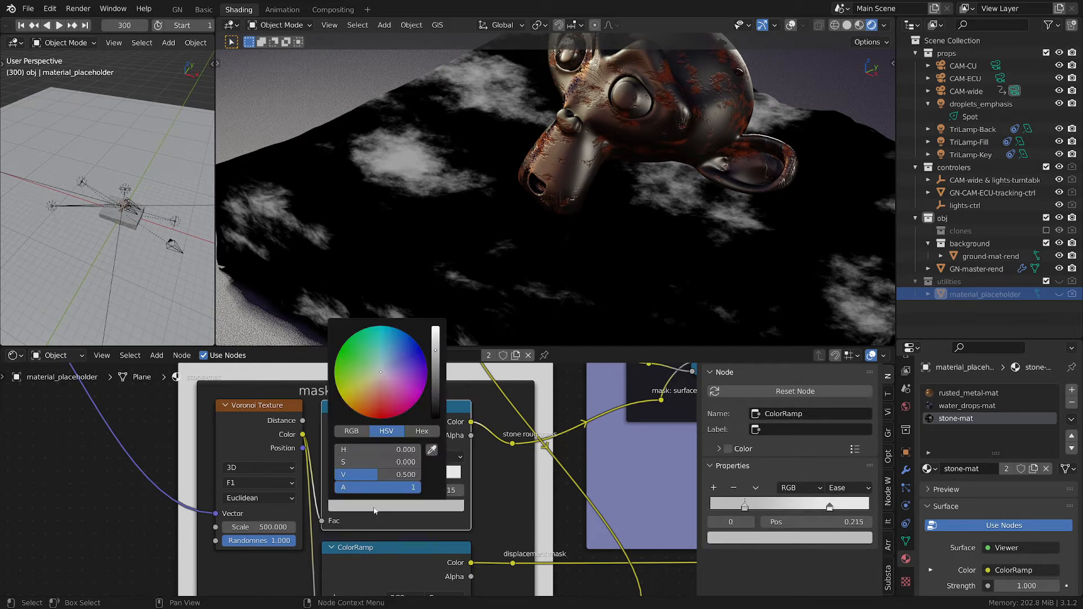
left_click(520, 495)
Step: Follow the surface texture link into the roughness frame and select the Subtract node to check its settings
scroll(527, 496, "down", 6)
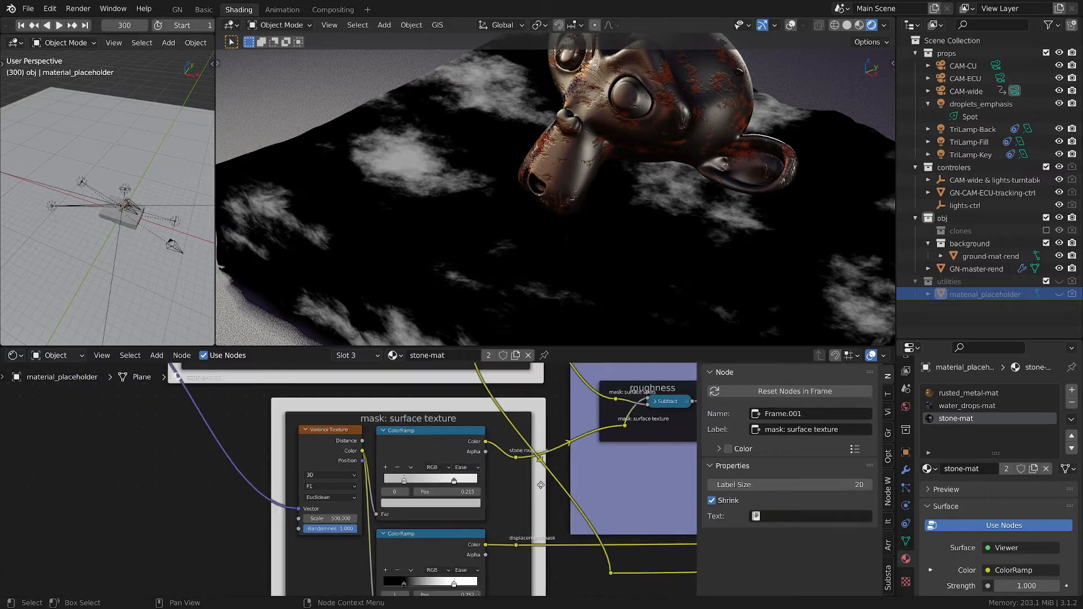
middle_click_drag(539, 482, 412, 532)
scroll(497, 494, "up", 8)
mouse_move(494, 494)
middle_mouse_down()
mouse_move(615, 466)
mouse_move(488, 486)
middle_mouse_up()
middle_click_drag(244, 496, 283, 454)
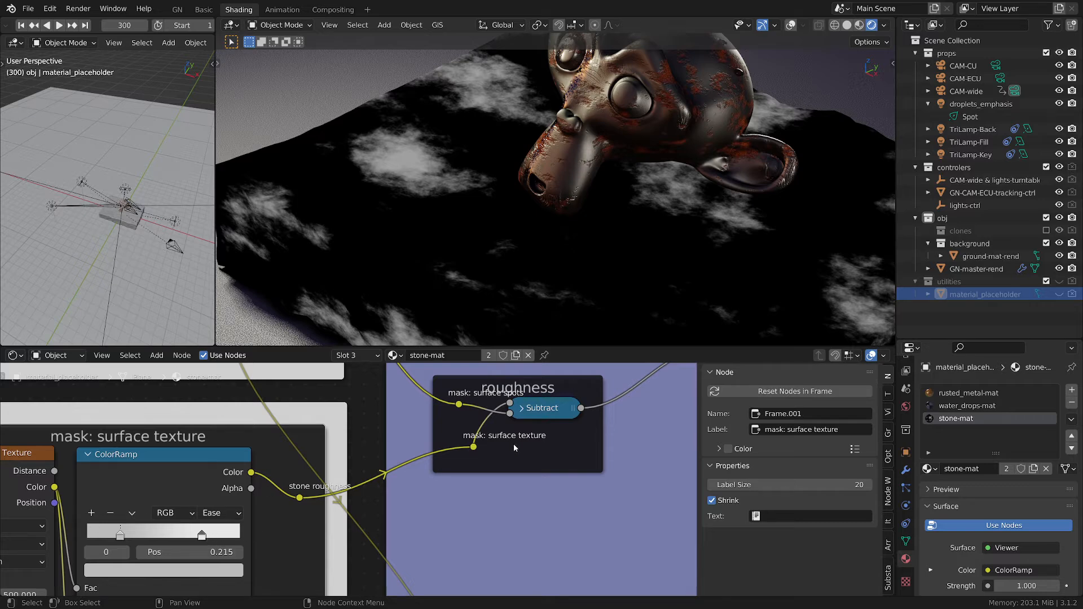
left_click(545, 406)
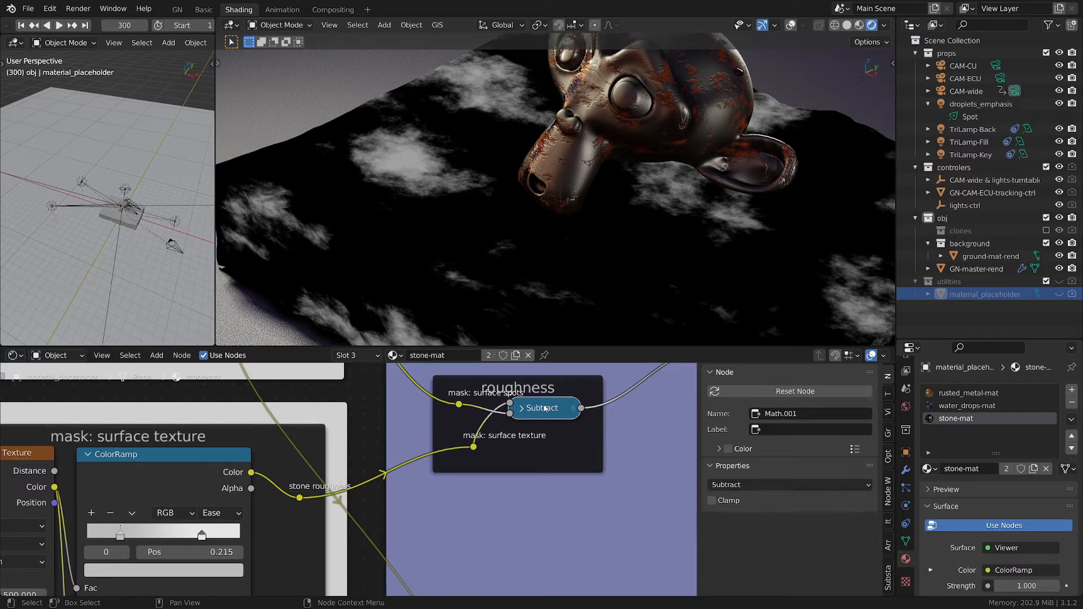
middle_click_drag(491, 422, 509, 492)
scroll(460, 442, "down", 3)
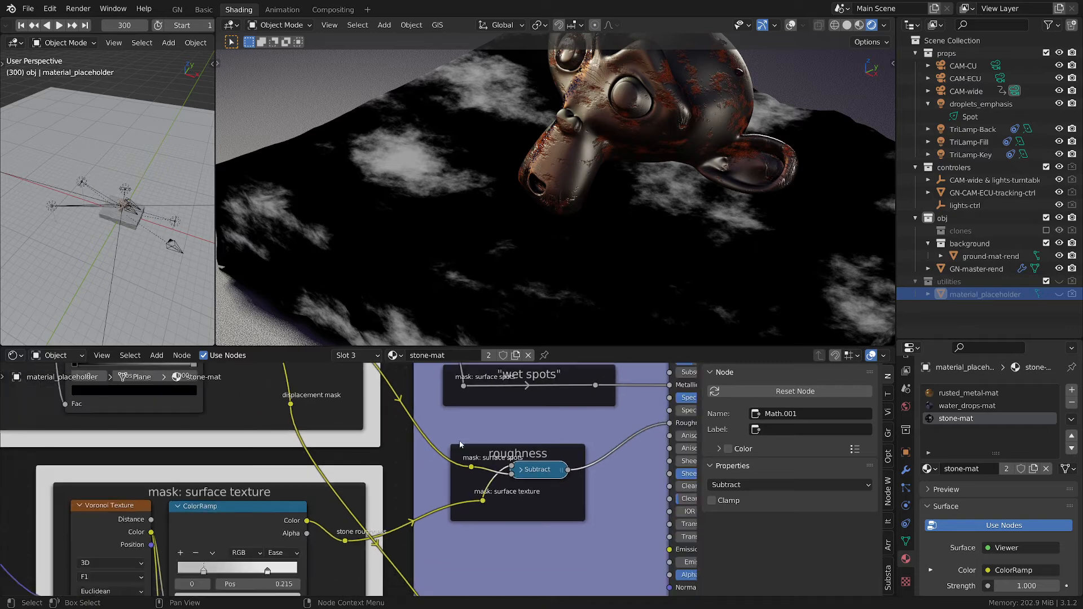
Step: Trace both mask inputs into the roughness frame's Subtract node and preview its combined result on the slab
middle_click_drag(458, 441, 556, 529)
middle_click_drag(337, 432, 252, 413)
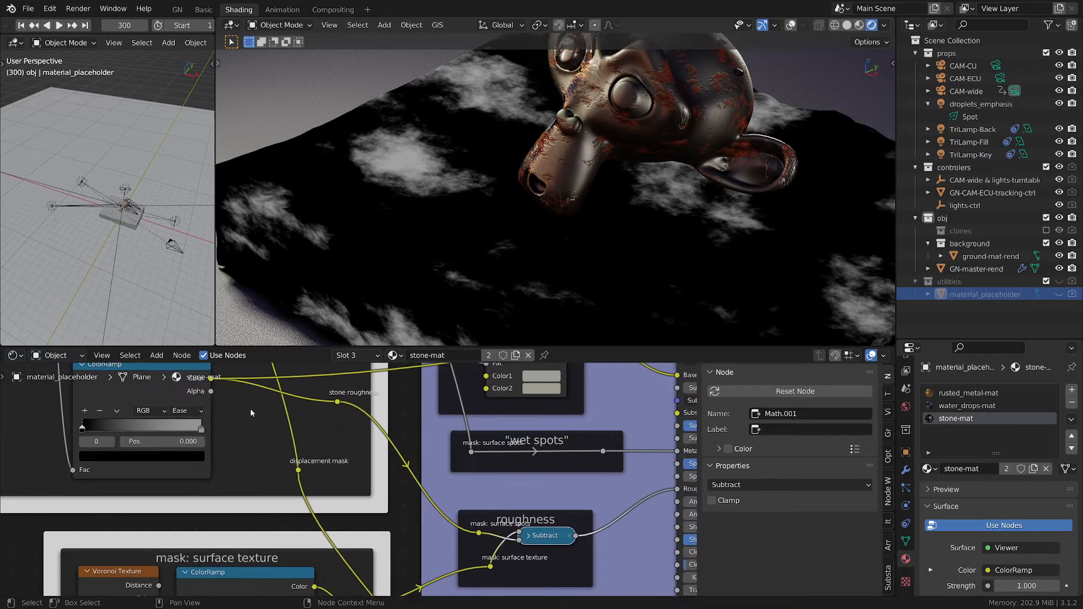
middle_click_drag(533, 539, 463, 501)
scroll(463, 501, "up", 2)
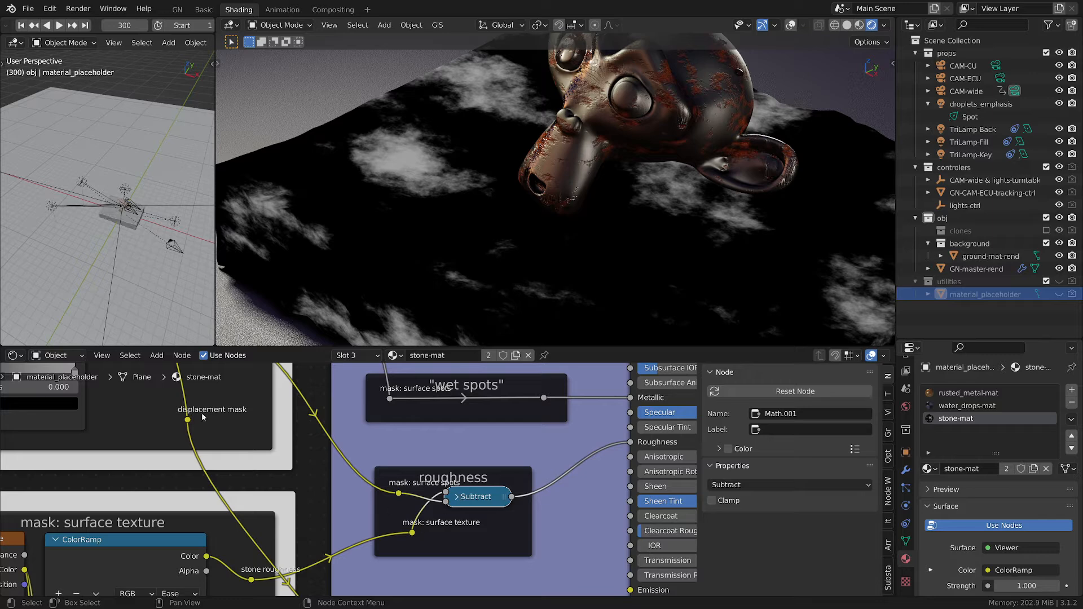
middle_click_drag(202, 417, 328, 473)
middle_click_drag(610, 551, 492, 456)
scroll(436, 479, "up", 3)
scroll(440, 490, "down", 1)
left_click(496, 438, "ctrl+shift")
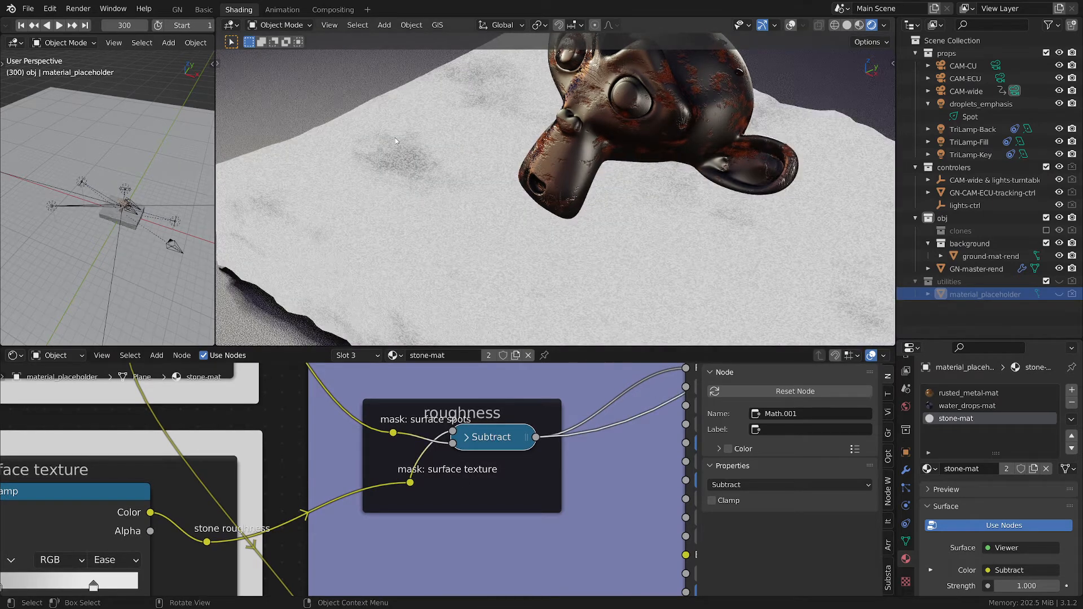
middle_click_drag(488, 450, 496, 489)
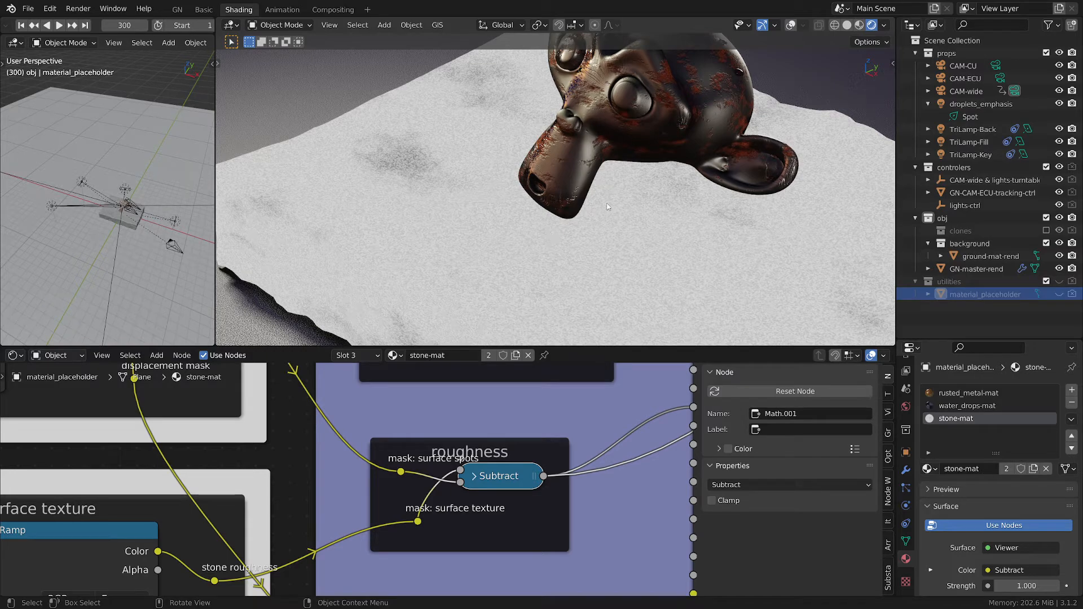
Step: Preview the surface spots mask at the end of the "wet spots" frame that feeds the shader's Metallic input
scroll(502, 483, "down", 2)
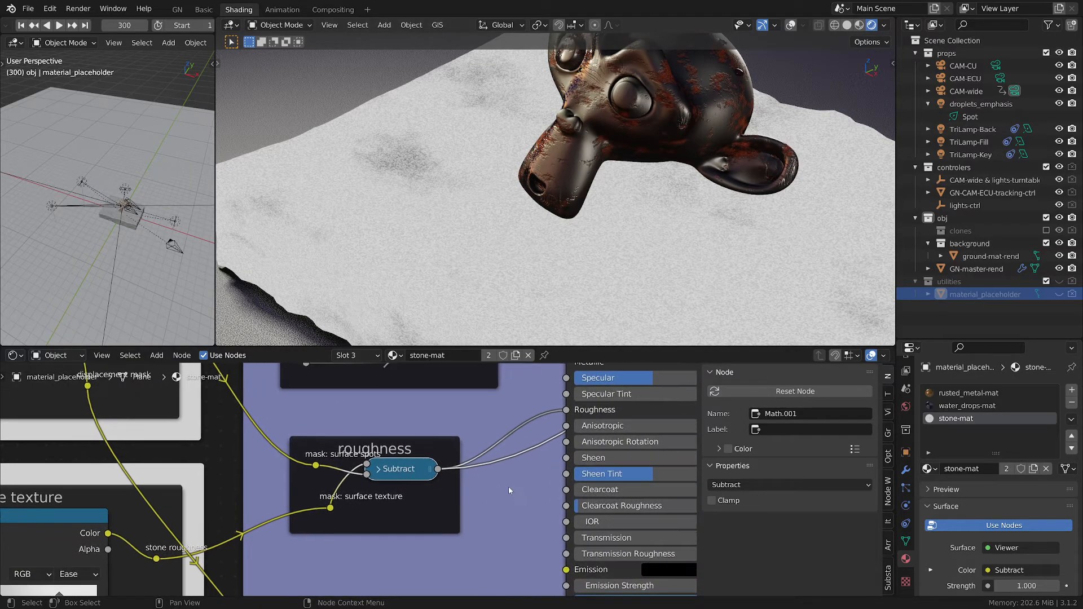
scroll(495, 479, "down", 3)
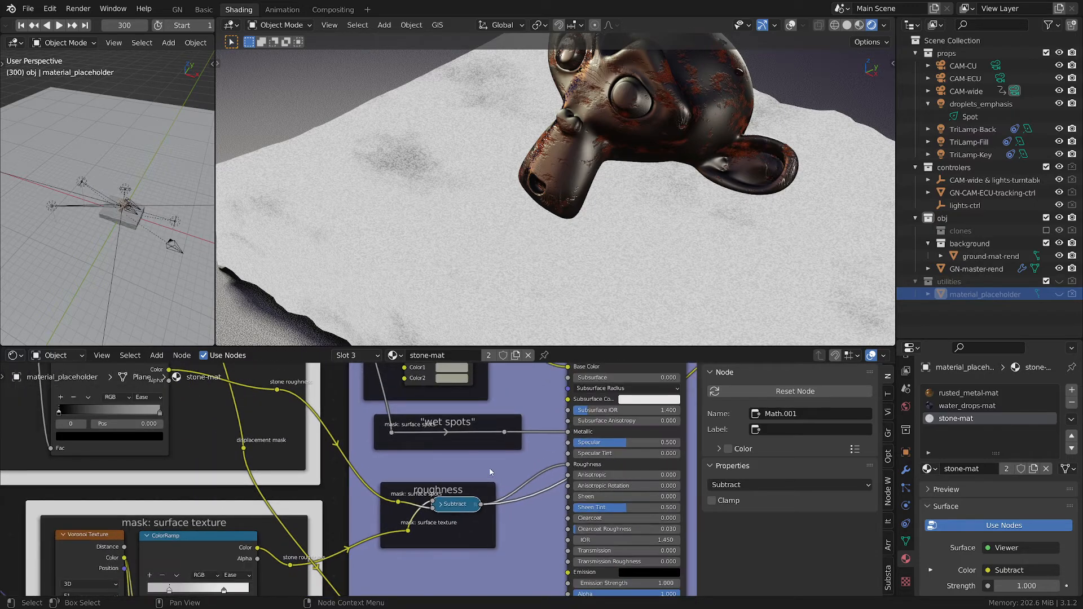
scroll(490, 472, "up", 1)
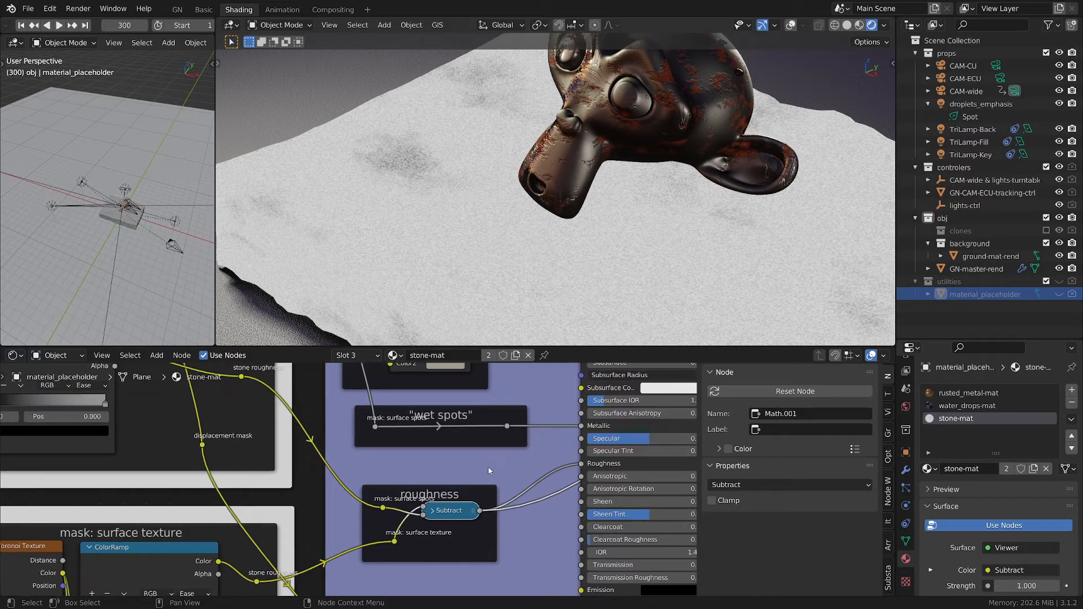
scroll(545, 454, "up", 2)
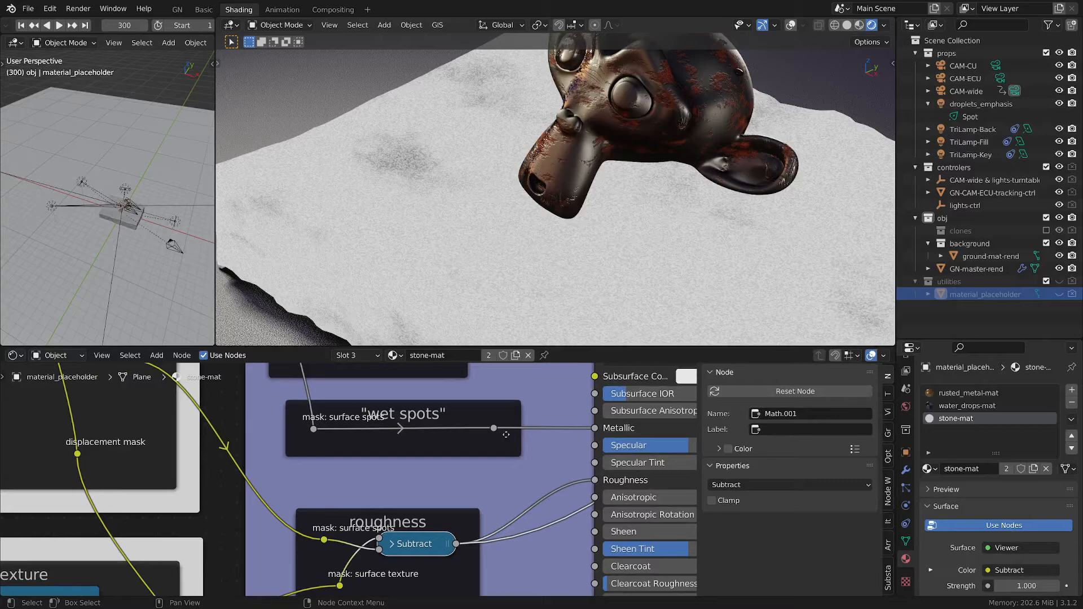
left_click(496, 430, "ctrl+shift")
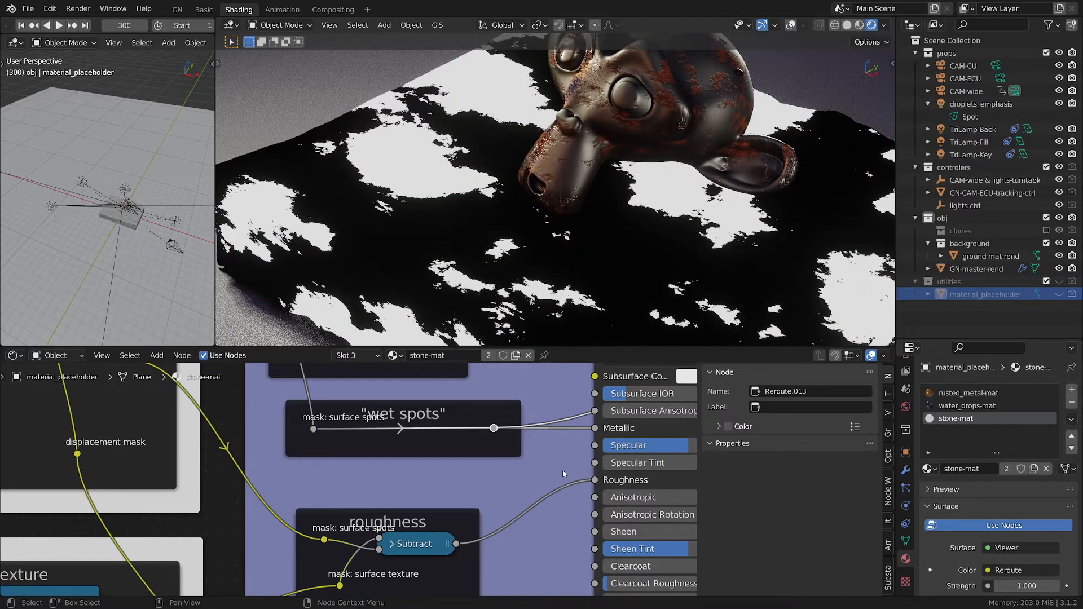
Step: Route the Principled BSDF node back to the material output to show the full stone shader on the slab
scroll(563, 474, "down", 6)
mouse_move(563, 475)
middle_mouse_down()
mouse_move(490, 495)
mouse_move(476, 531)
middle_mouse_up()
left_click(500, 394, "ctrl+shift")
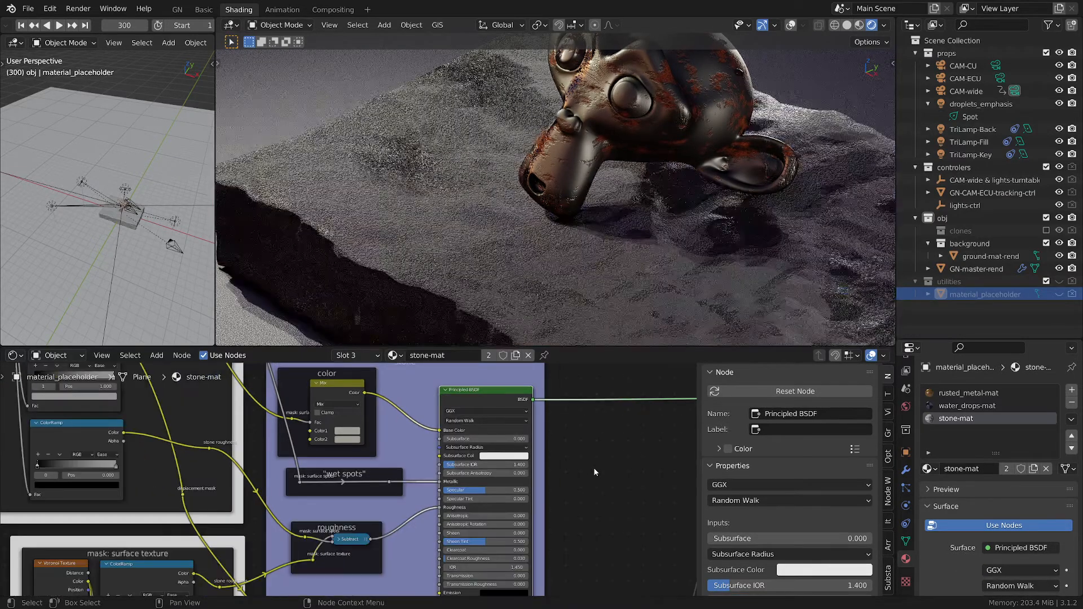
Step: Mute the link between the Displacement node and the Material Output's Displacement input
scroll(599, 472, "down", 3)
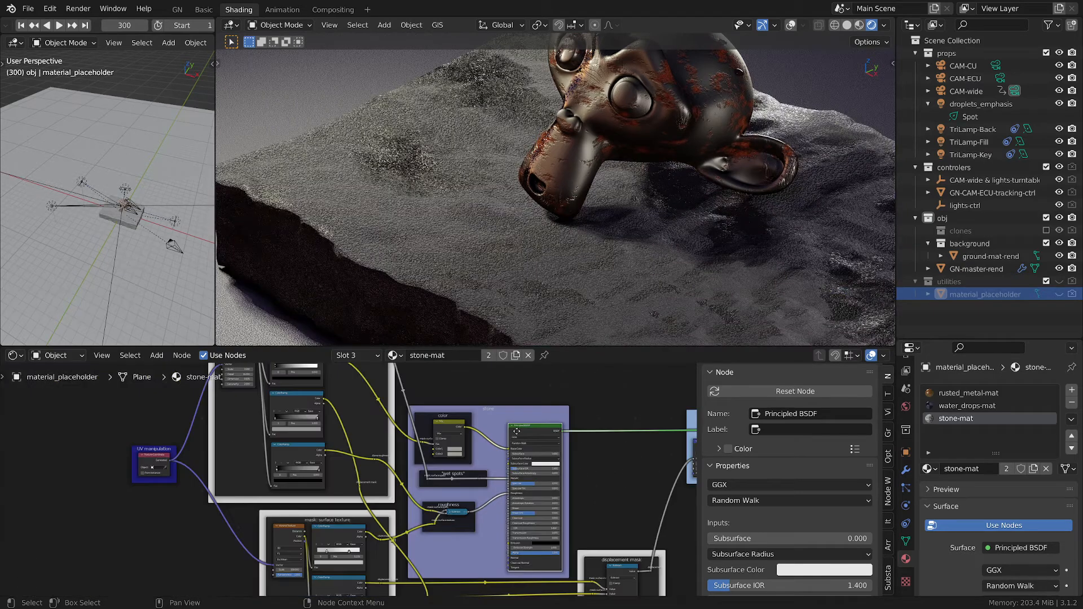
middle_click_drag(607, 476, 540, 452)
scroll(565, 470, "up", 5)
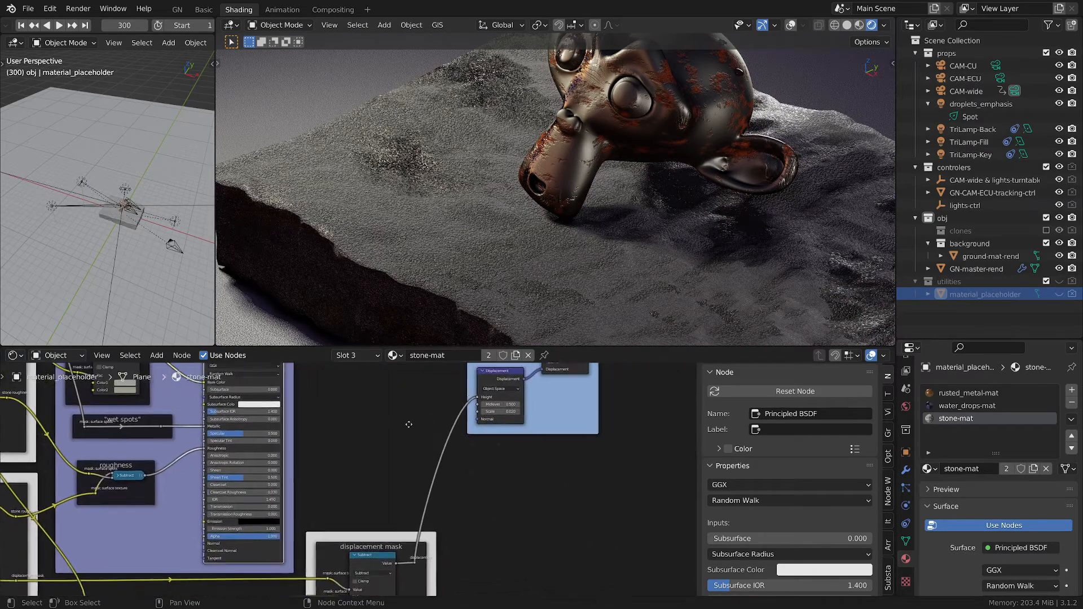
middle_click_drag(557, 412, 573, 476)
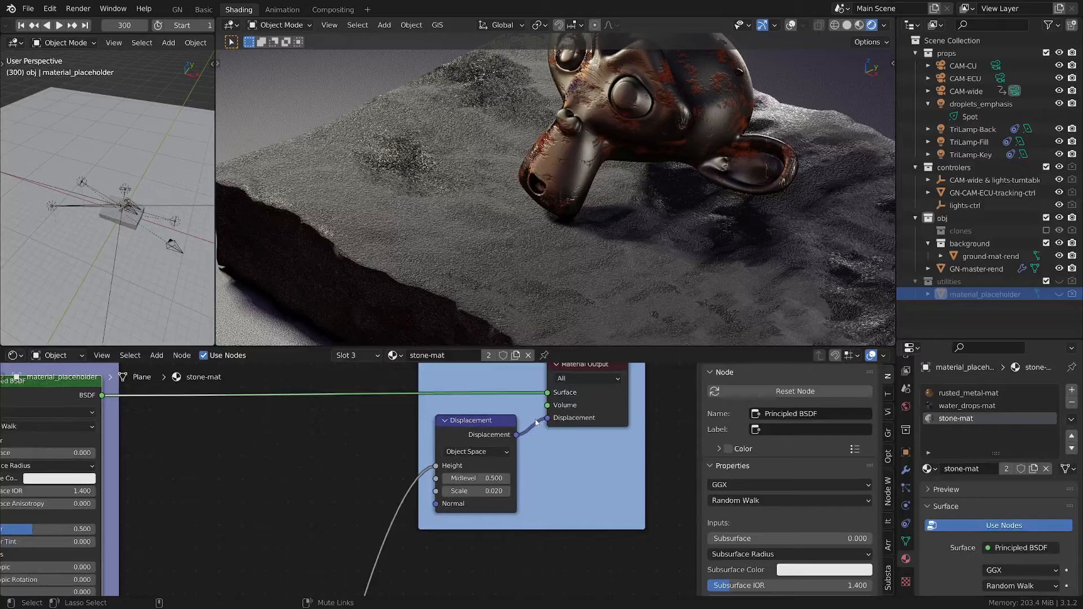
right_click_drag(545, 455, 545, 457, "ctrl+alt")
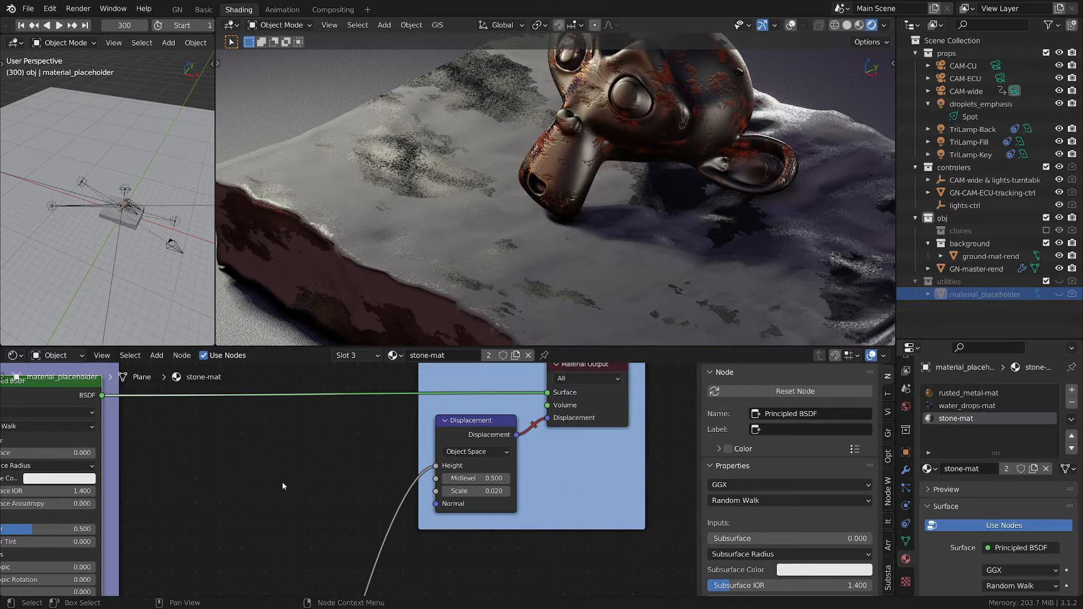
Step: Inspect the colour of the light stop in the surface spots ColorRamp that feeds the displacement mask
scroll(287, 486, "down", 2)
middle_click_drag(287, 486, 553, 395)
scroll(254, 512, "up", 2)
middle_click_drag(253, 513, 476, 551)
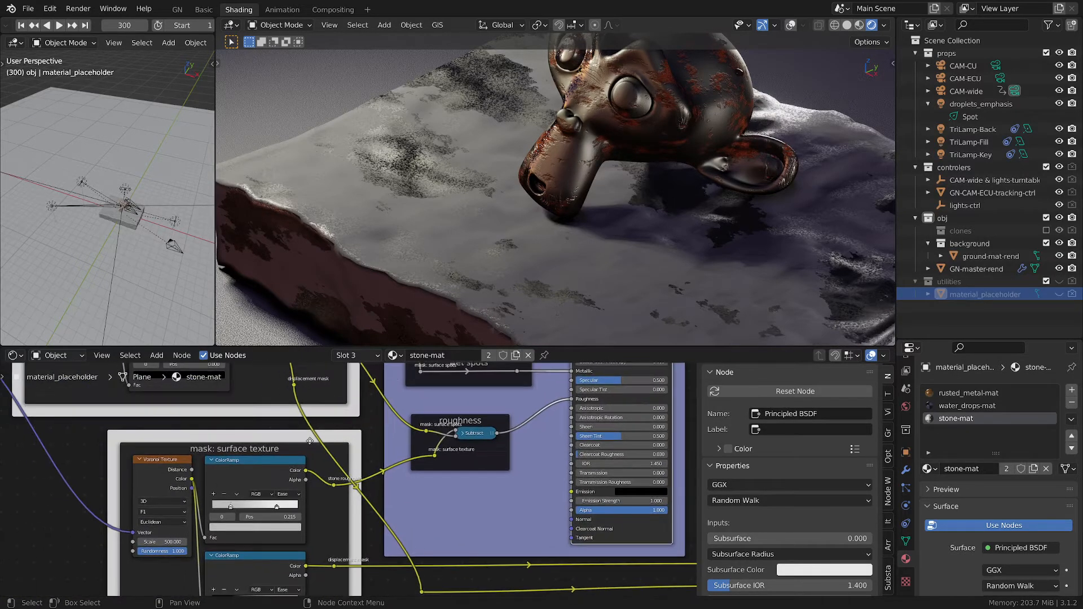
middle_click_drag(276, 391, 404, 515)
scroll(404, 515, "down", 3)
middle_click_drag(332, 382, 363, 434)
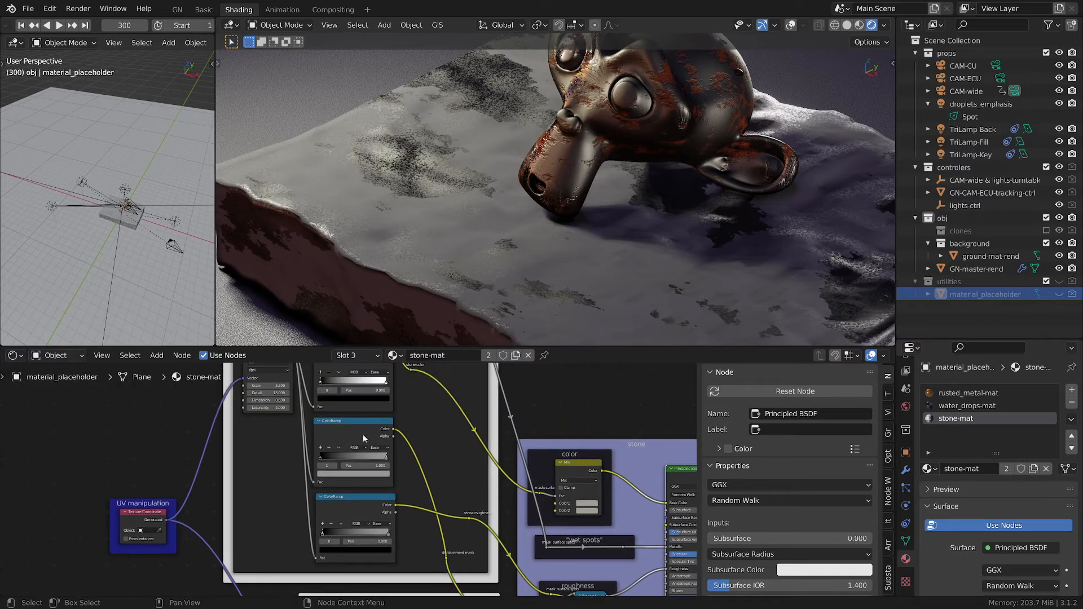
scroll(405, 468, "up", 7)
scroll(405, 469, "up", 1)
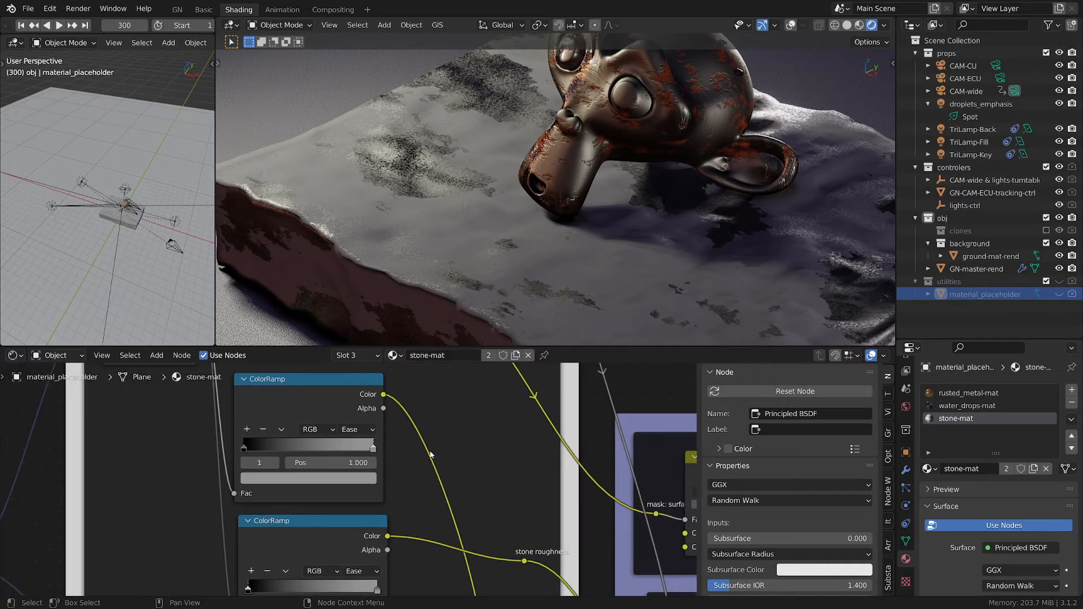
scroll(434, 470, "down", 3)
middle_click_drag(440, 471, 467, 472)
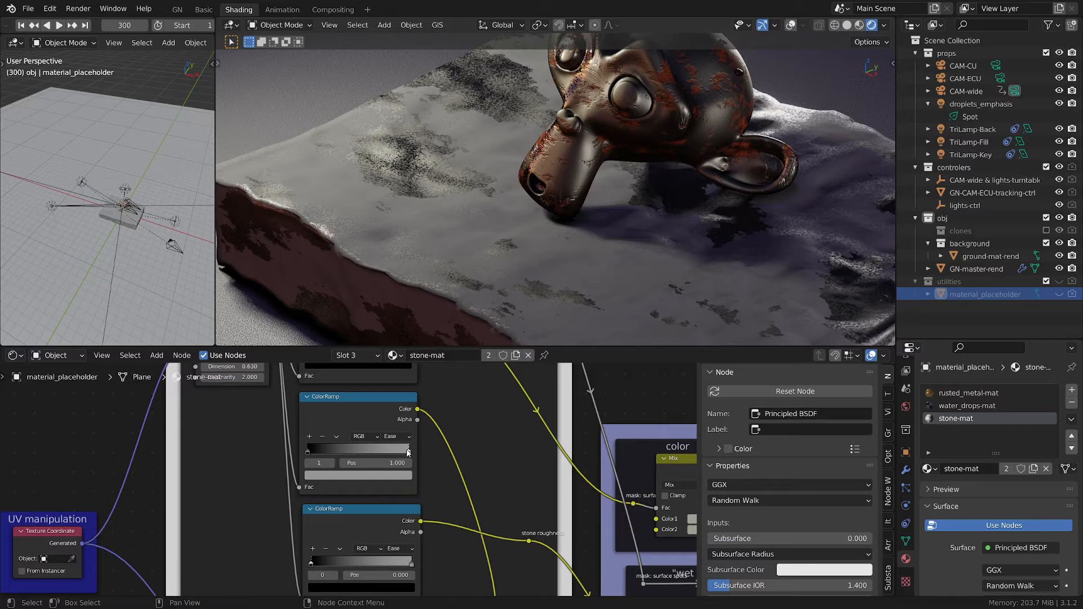
left_click(395, 476)
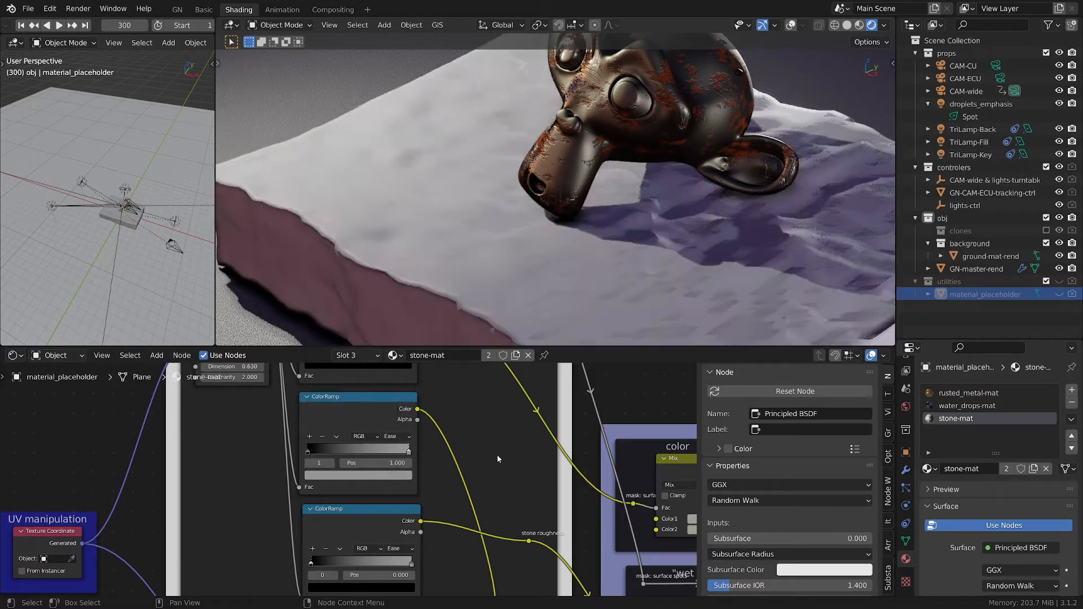
Step: Inspect the colour of the dark stop in the same surface spots ColorRamp, leaving it as set
left_click(308, 456)
left_click(308, 453)
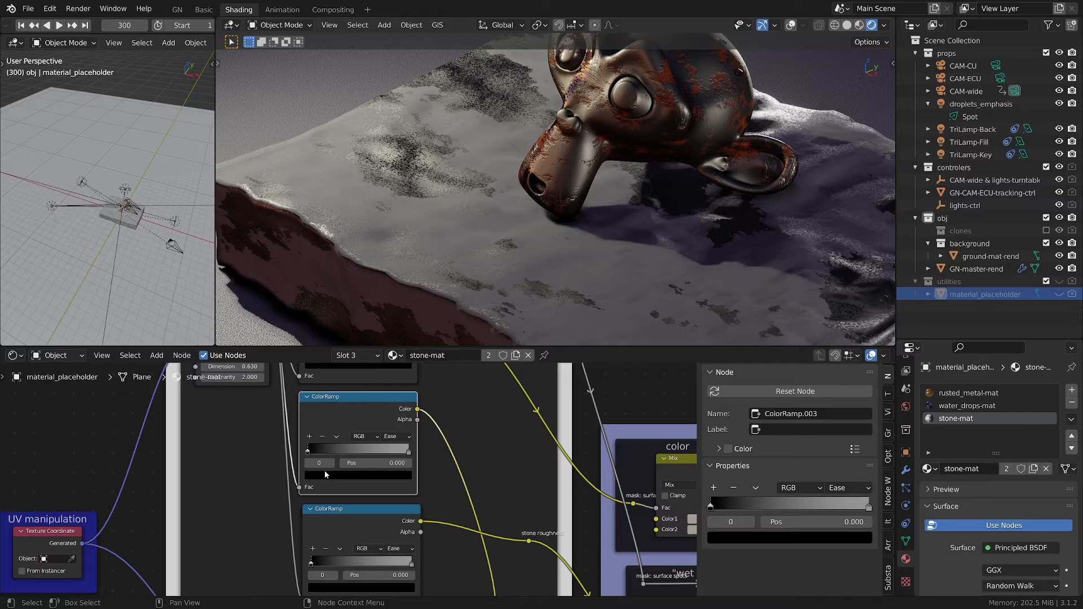
left_click(325, 476)
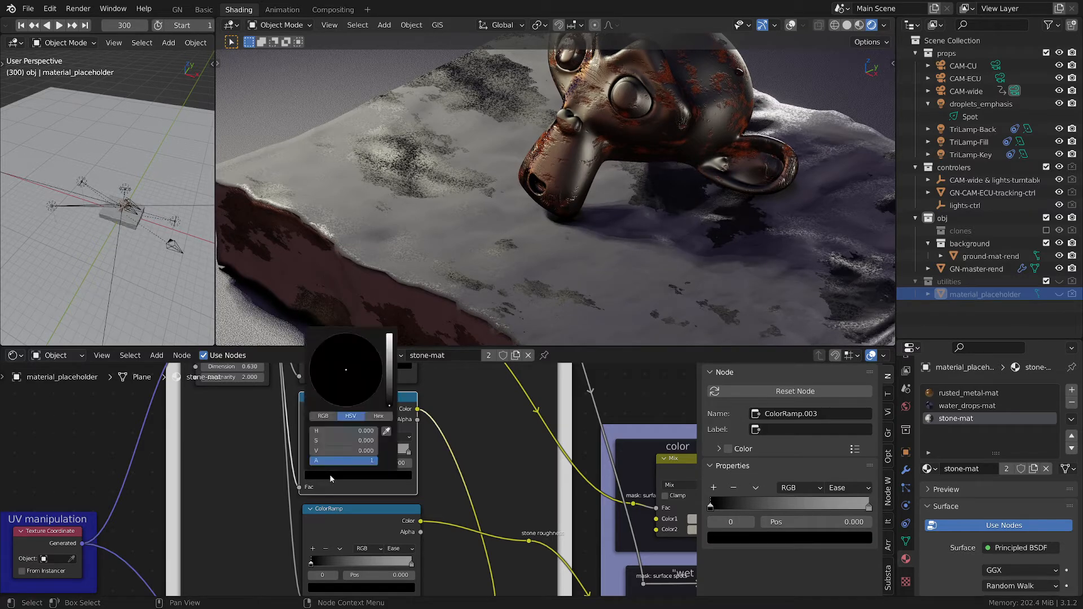
left_click(489, 450)
Step: Inspect both stops of the lower ColorRamp in the surface texture mask, which feeds the displacement mask
scroll(499, 461, "down", 2)
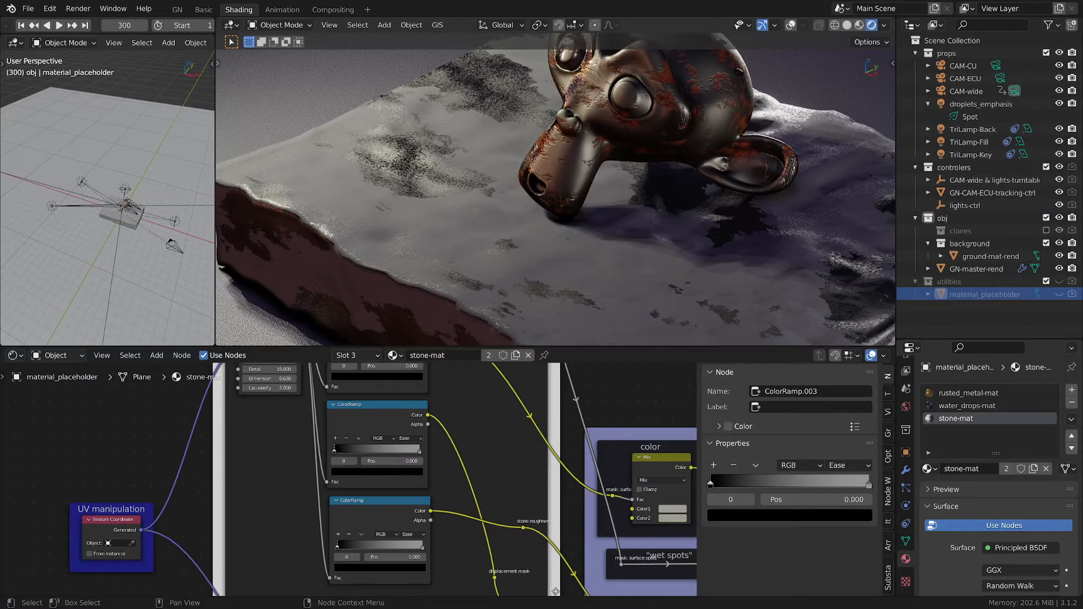
middle_click_drag(502, 463, 571, 464)
scroll(514, 477, "down", 4)
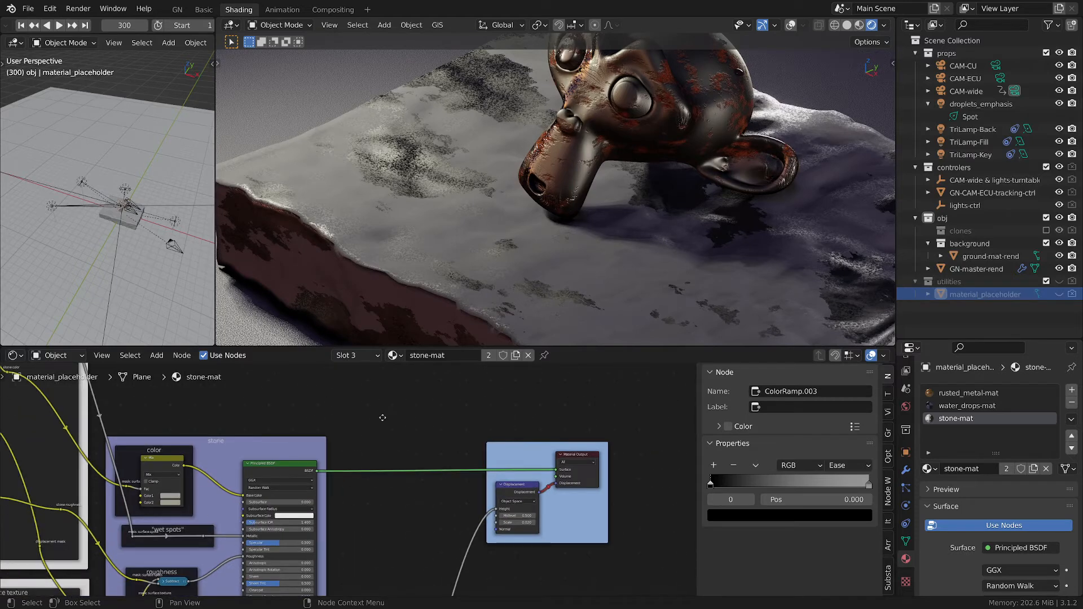
middle_click_drag(382, 418, 552, 338)
middle_click_drag(218, 512, 305, 394)
scroll(321, 536, "up", 11)
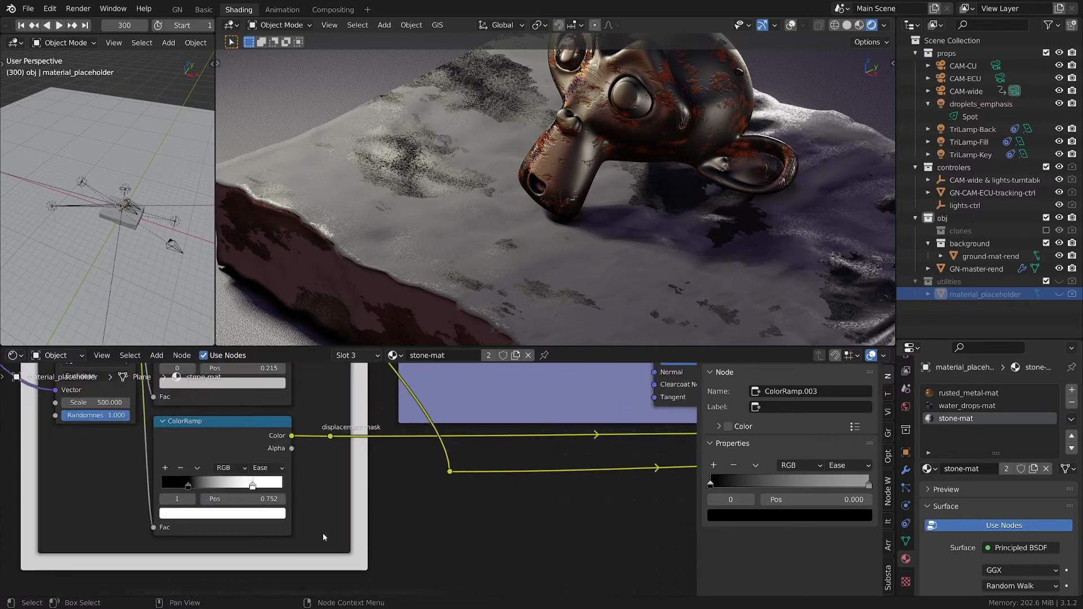
left_click(239, 510)
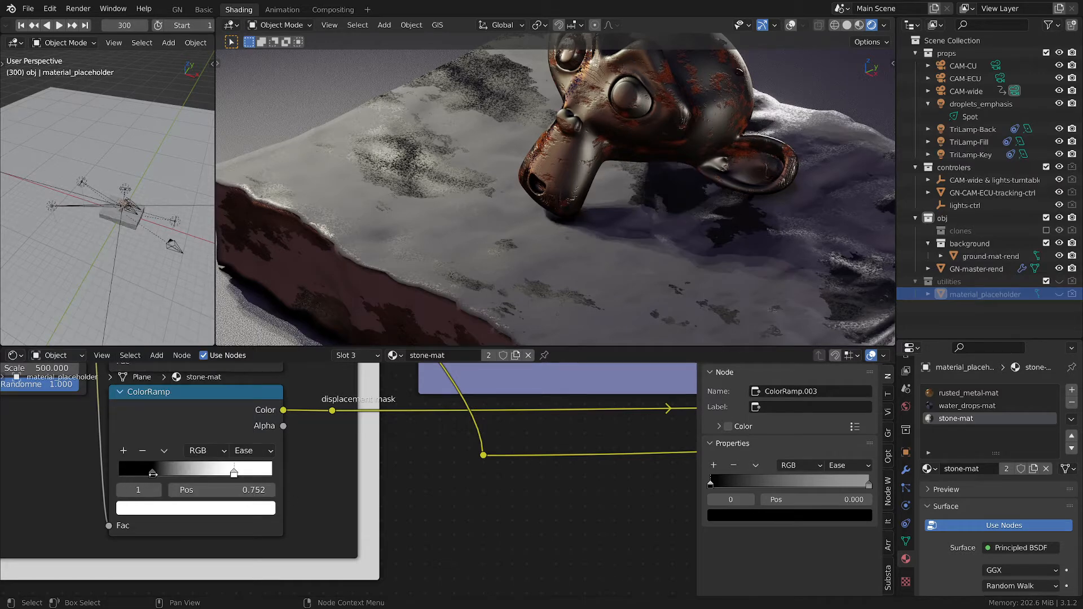
mouse_move(222, 490)
left_mouse_down()
mouse_move(10, 490)
mouse_move(221, 490)
left_mouse_up()
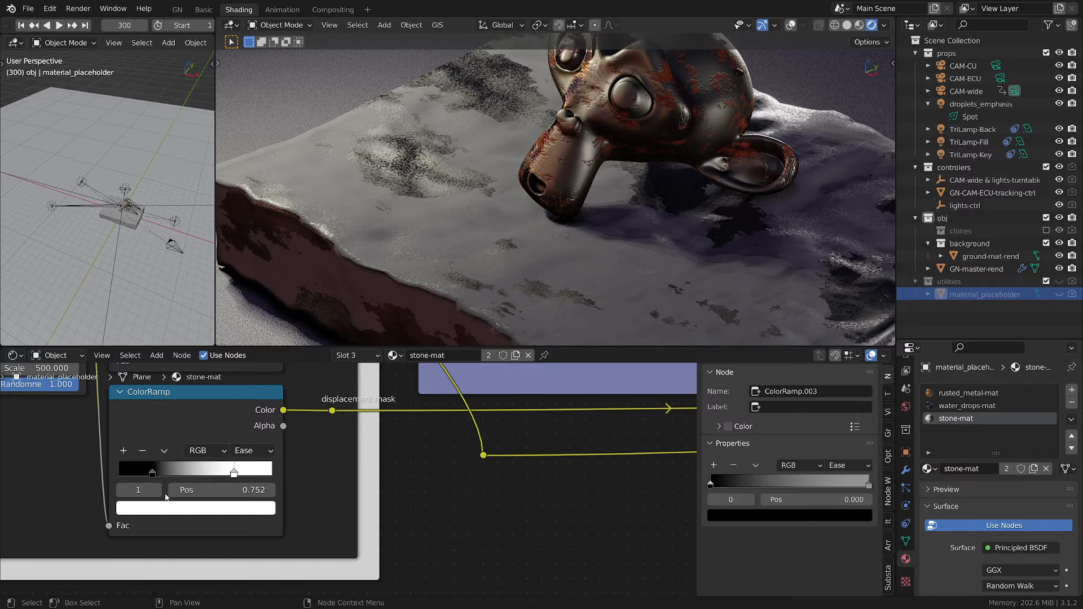
left_click(152, 472)
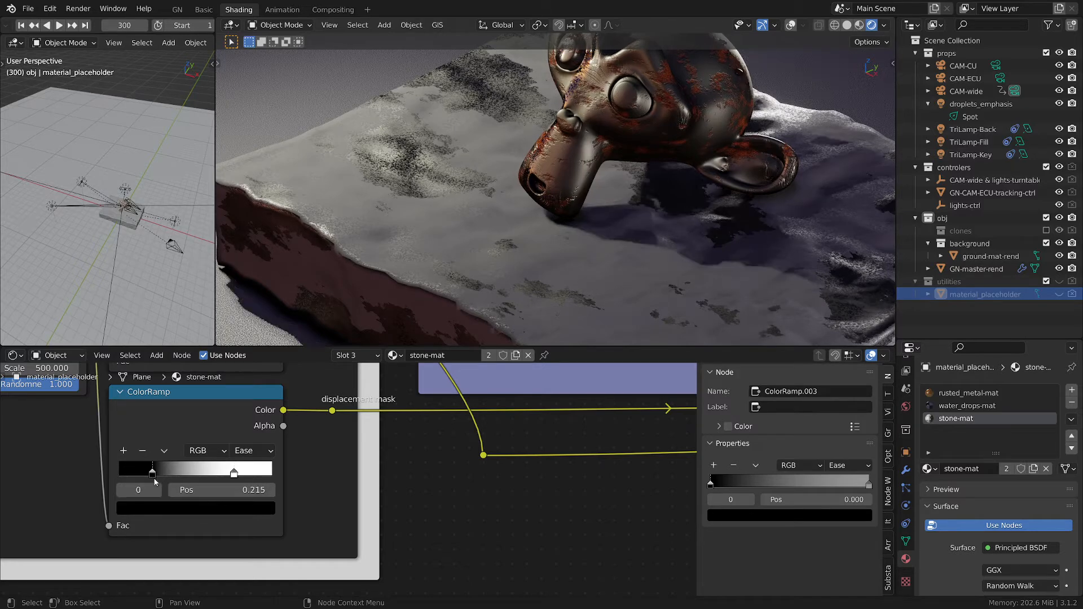
left_click(167, 507)
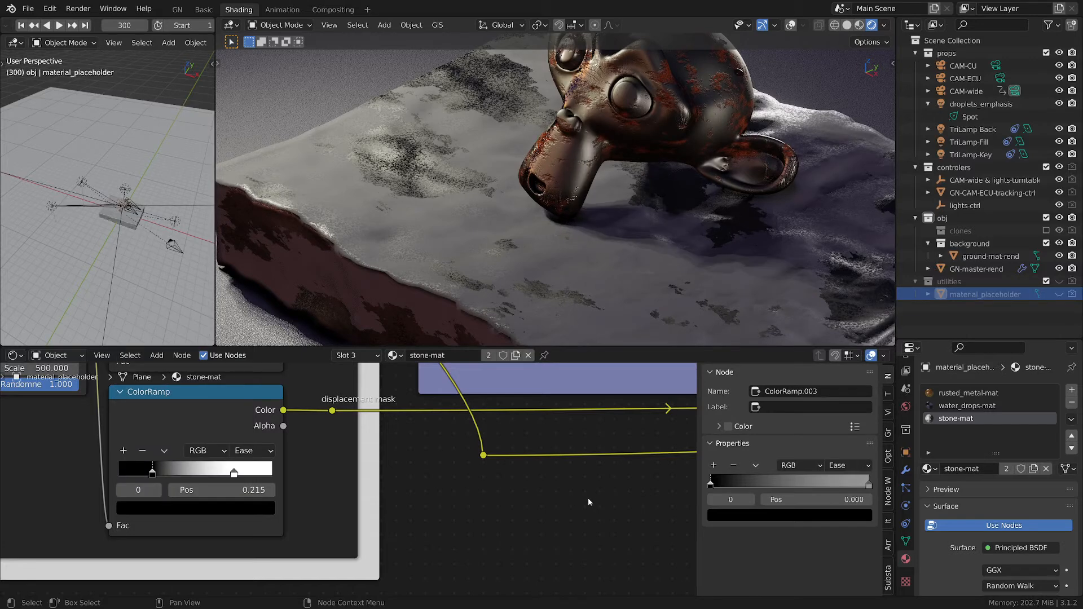
Step: Follow the links to the displacement mask's Subtract node and preview its surface texture mask input on the stone
scroll(588, 500, "down", 2)
scroll(588, 498, "down", 5)
middle_click_drag(531, 500, 279, 502)
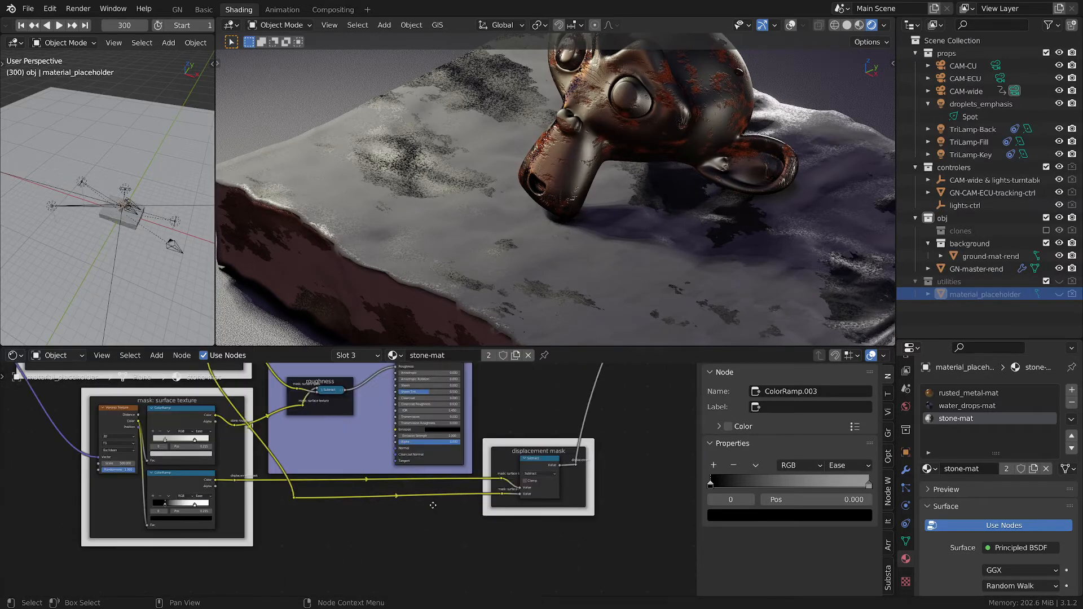
scroll(433, 502, "up", 4)
middle_click_drag(498, 491, 510, 513)
scroll(531, 499, "up", 1)
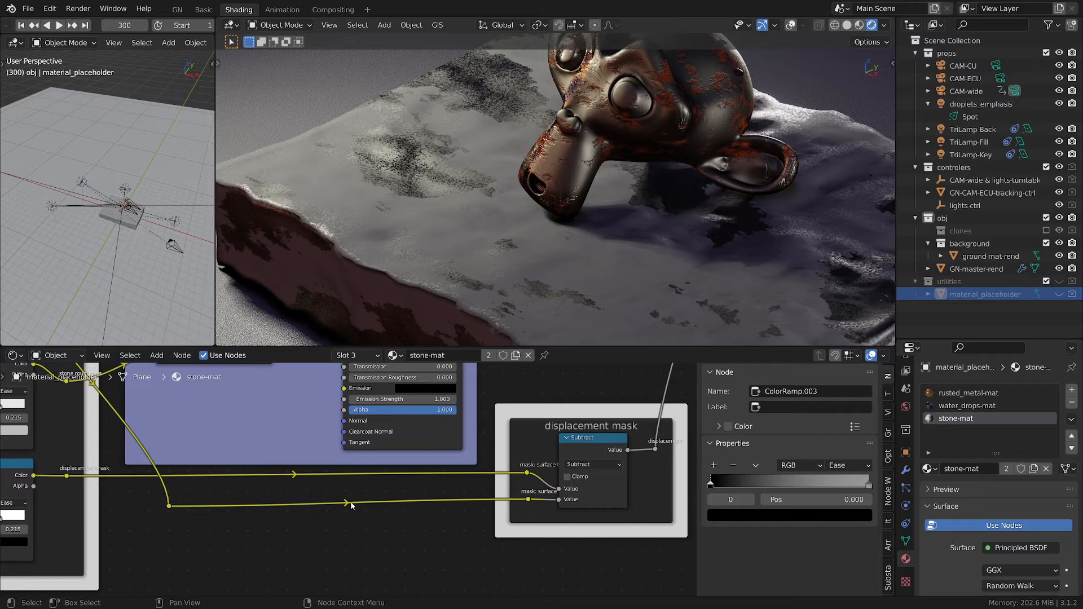
scroll(361, 506, "down", 2)
scroll(467, 494, "up", 3)
scroll(631, 483, "up", 3)
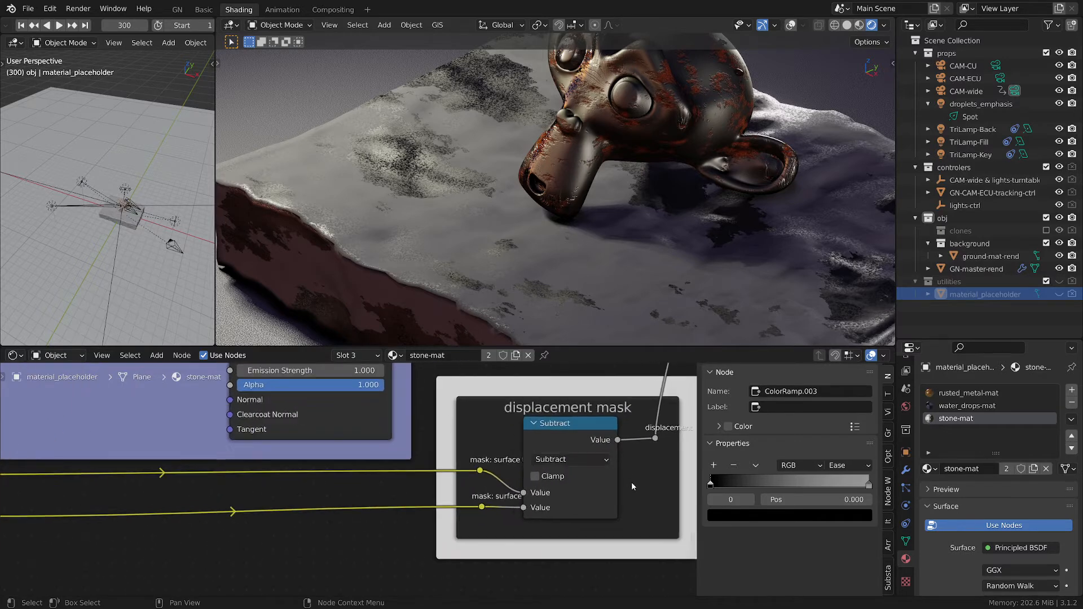
scroll(626, 491, "down", 4)
scroll(621, 491, "up", 1)
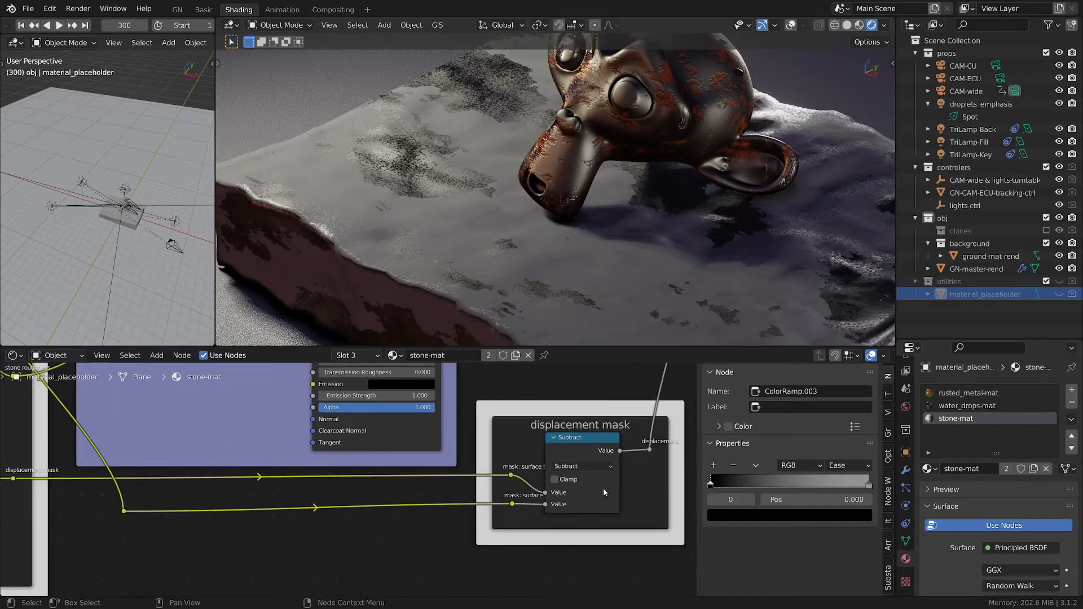
left_click(512, 478)
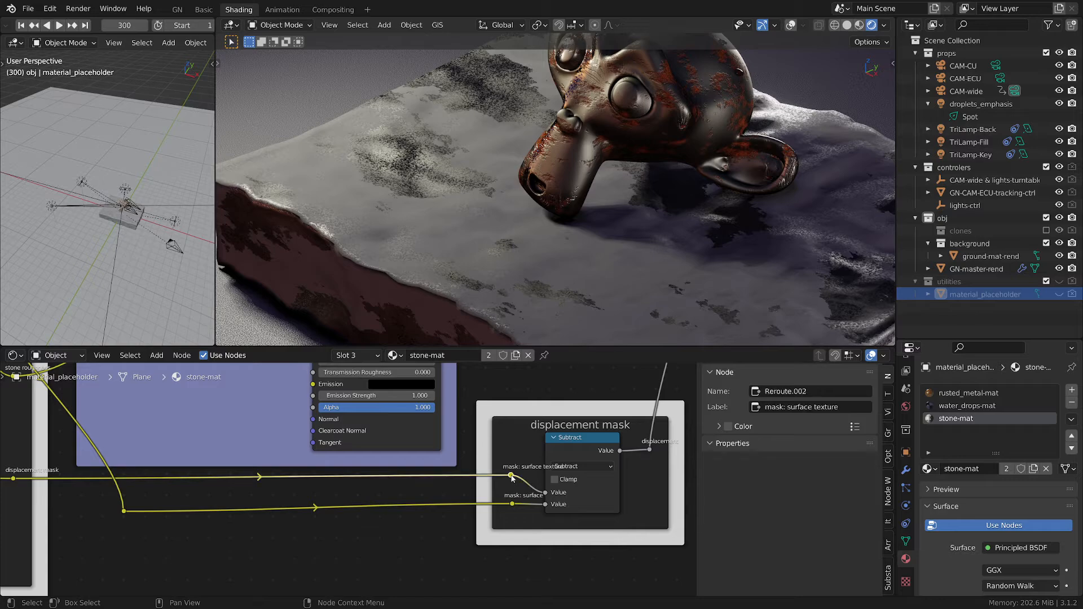
left_click(513, 503, "ctrl+shift")
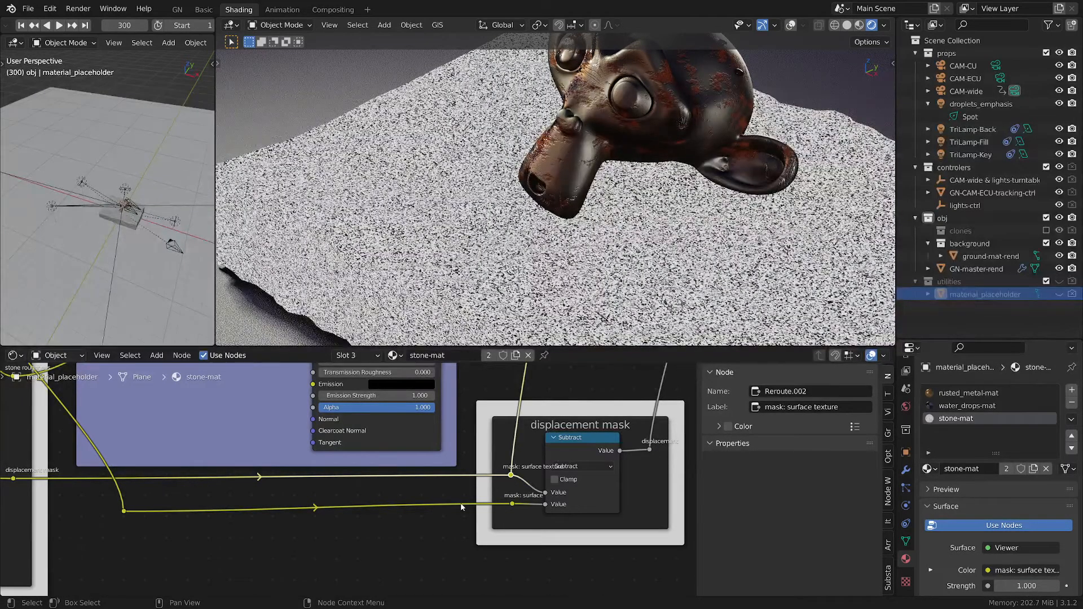
Step: Return to the surface spots ColorRamp for displacement and recheck the light stop's colour
scroll(167, 522, "down", 3)
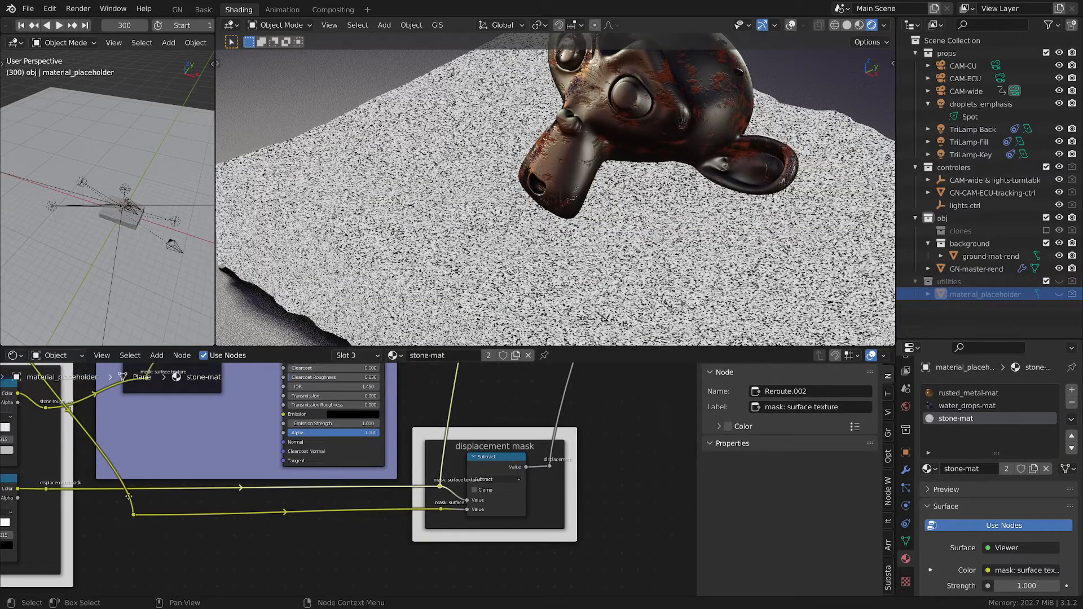
middle_click_drag(90, 450, 330, 527)
middle_click_drag(283, 452, 333, 548)
middle_click_drag(220, 379, 272, 466)
scroll(272, 466, "up", 4)
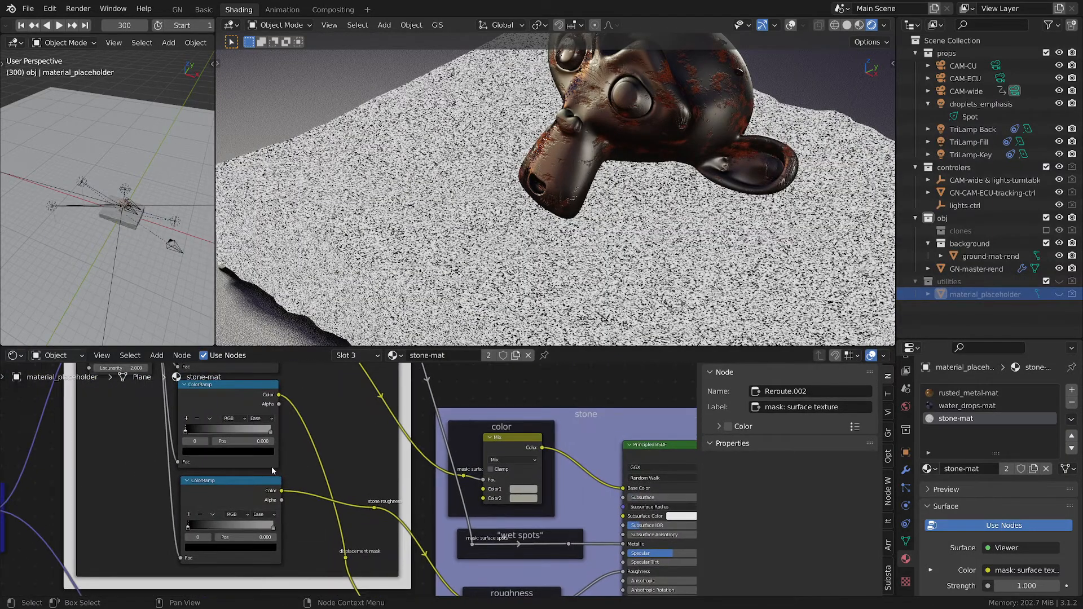
left_click(272, 418)
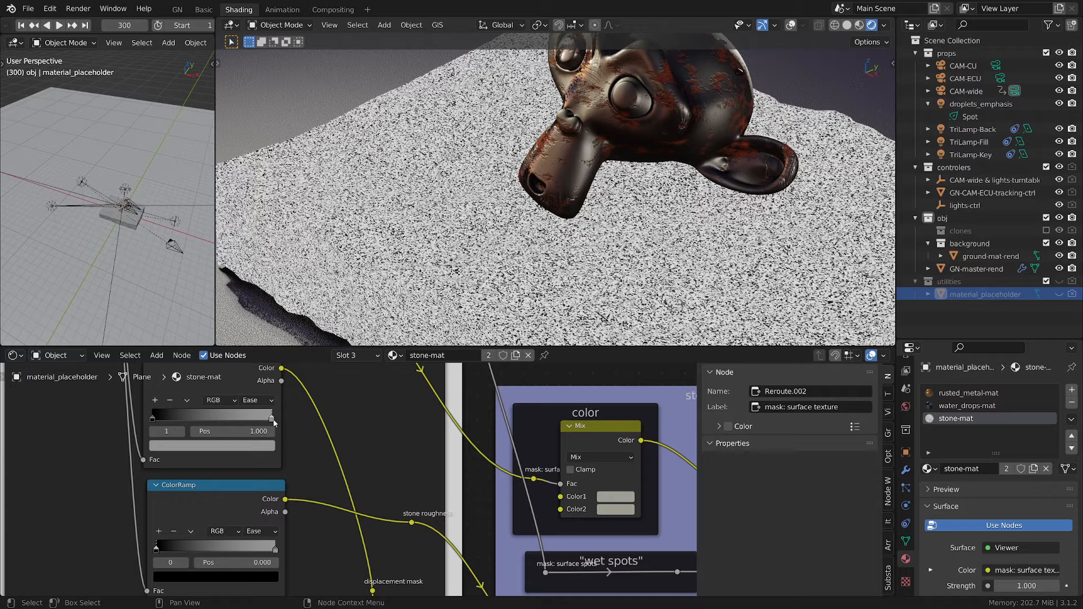
left_click(255, 448)
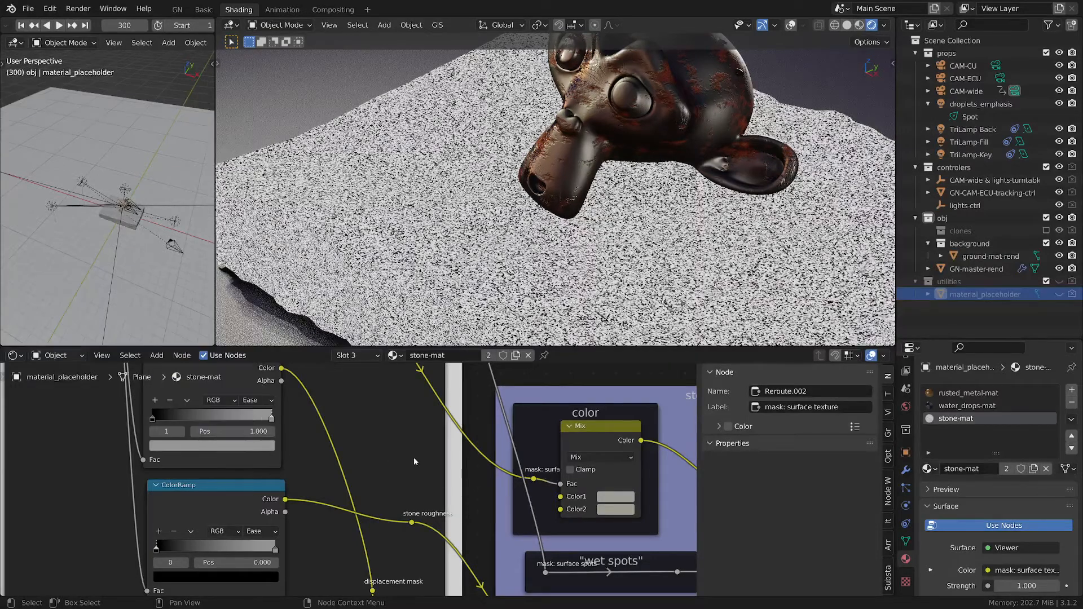
Step: Preview the surface spots mask input of the displacement mask's Subtract node on the stone
scroll(448, 479, "down", 1)
scroll(448, 478, "down", 2)
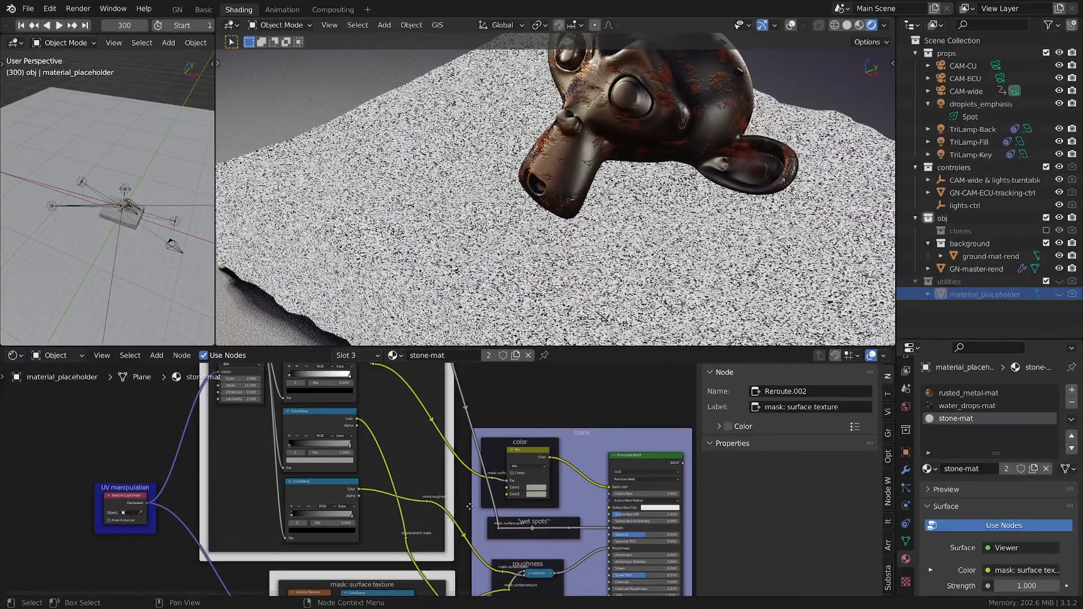
middle_click_drag(470, 507, 155, 357)
scroll(424, 561, "up", 4)
middle_click_drag(378, 531, 460, 507)
scroll(490, 493, "up", 3)
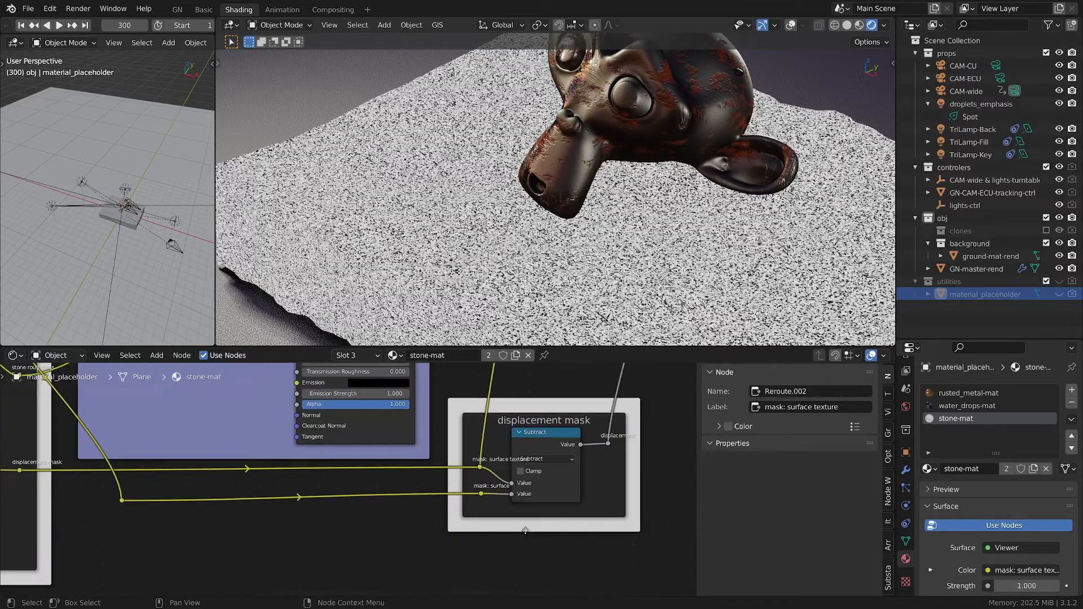
left_click(477, 492, "ctrl+shift")
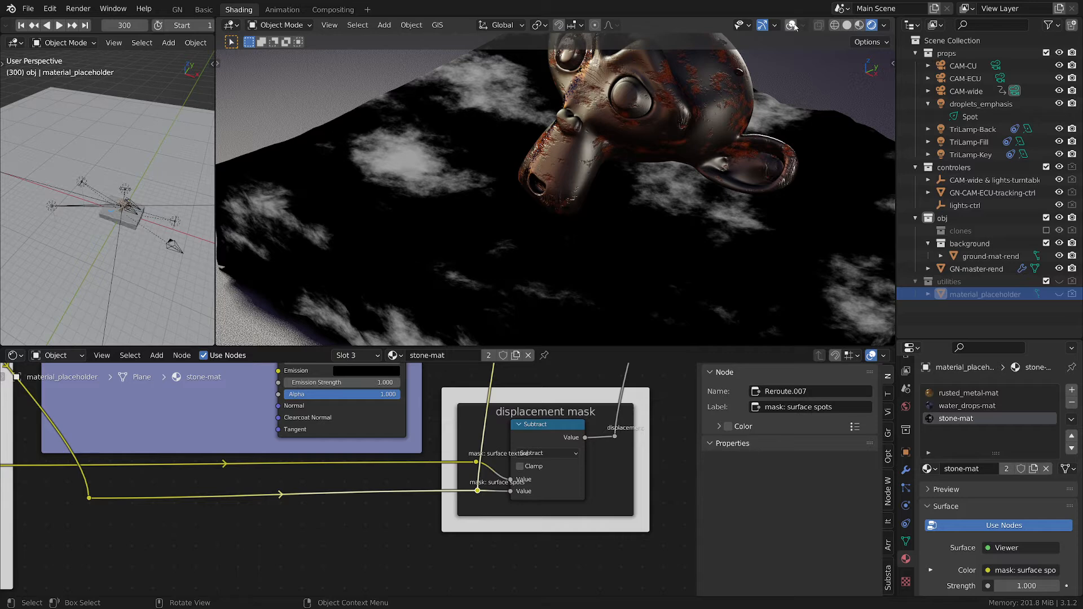
Step: Show the viewport overlays, sketch annotation strokes around and below the bright spot, and erase them
key("KP_0")
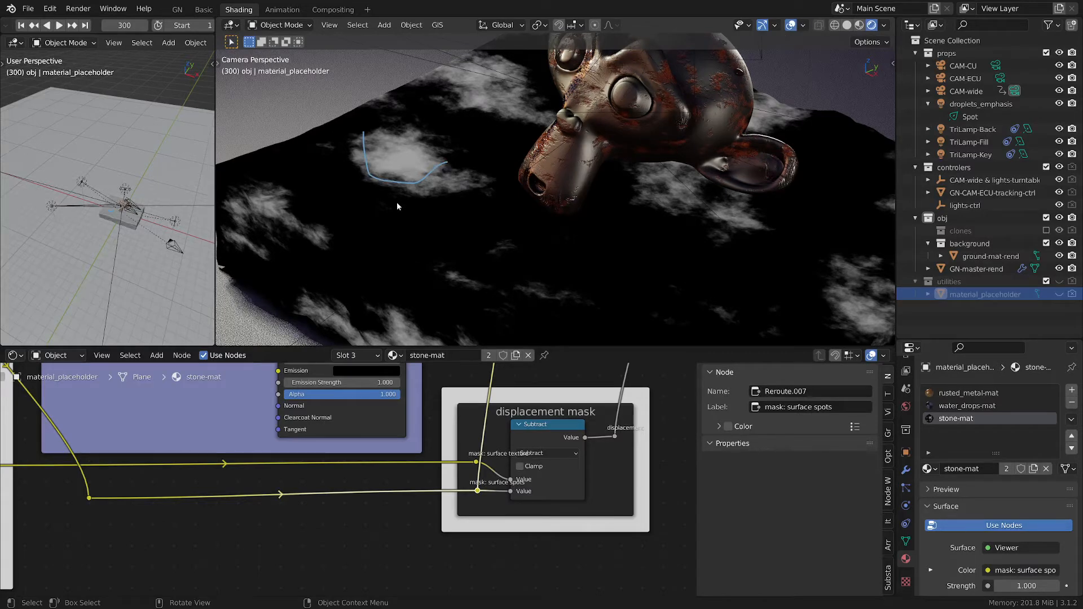
left_click_drag(358, 201, 486, 207)
mouse_move(404, 213)
left_mouse_down()
mouse_move(446, 220)
mouse_move(436, 226)
left_mouse_up()
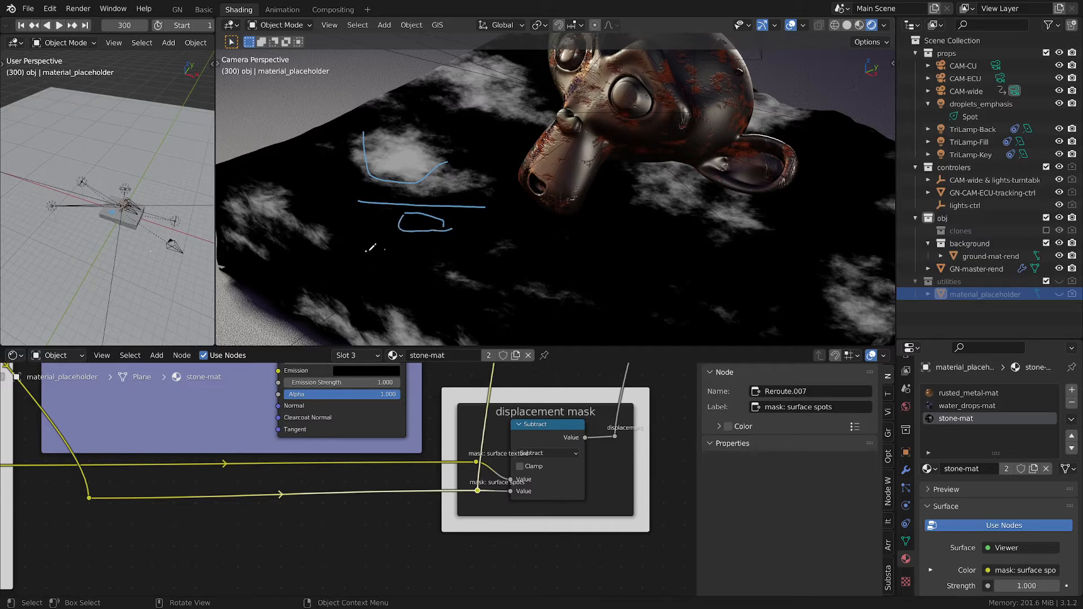
left_click_drag(333, 234, 453, 255, "ctrl")
mouse_move(453, 255)
right_mouse_down()
mouse_move(361, 131)
mouse_move(398, 159)
right_mouse_up()
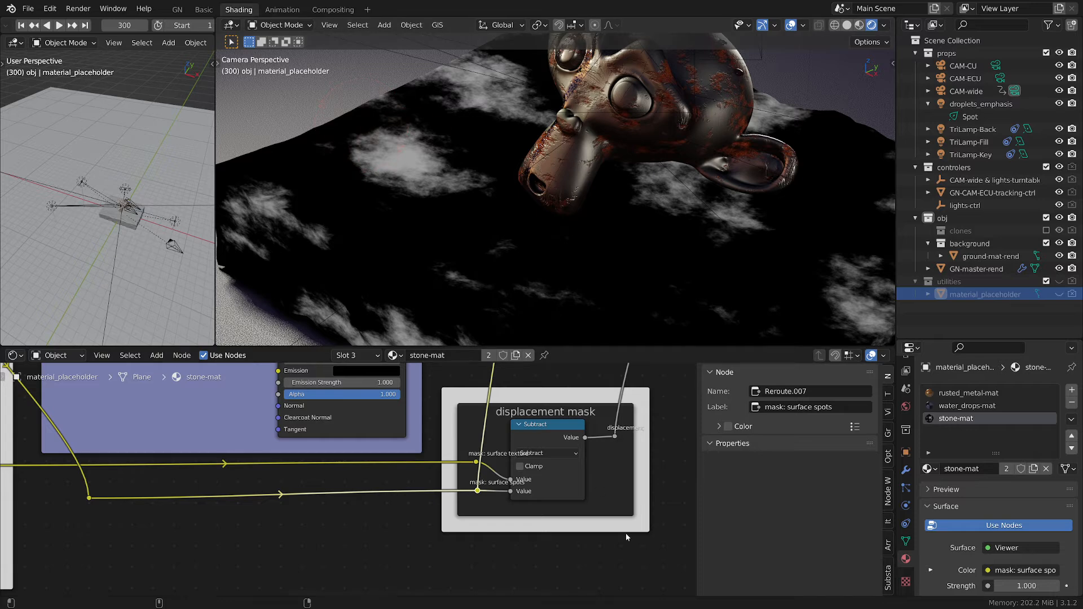
Step: Reconnect the Principled BSDF to the Material Output surface to replace the mask preview with the full stone material
scroll(626, 525, "down", 5)
middle_click_drag(635, 459, 529, 524)
middle_click_drag(637, 401, 551, 485)
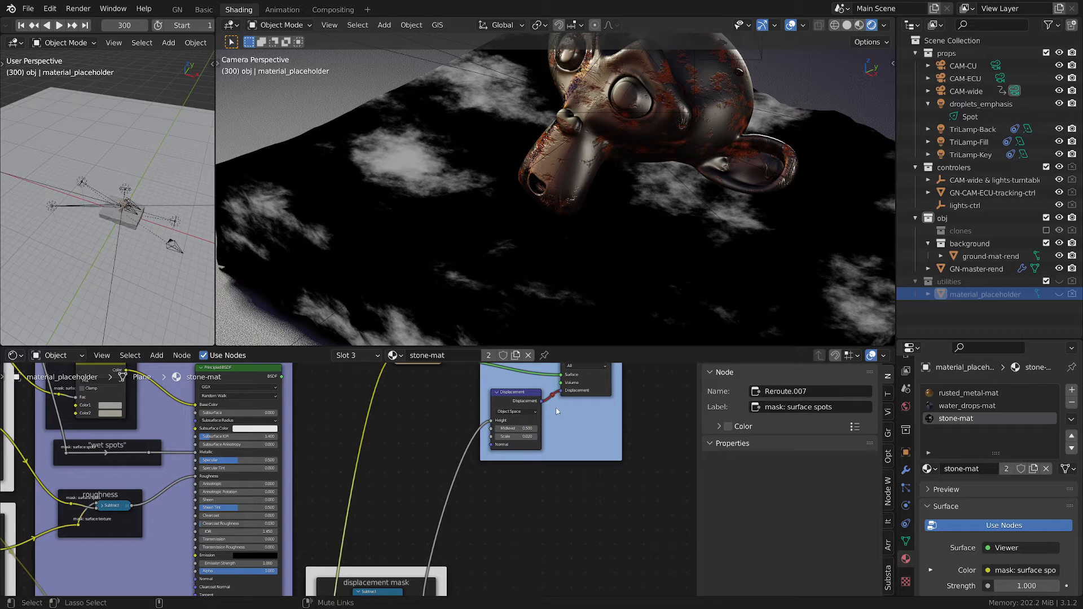
scroll(574, 422, "down", 3)
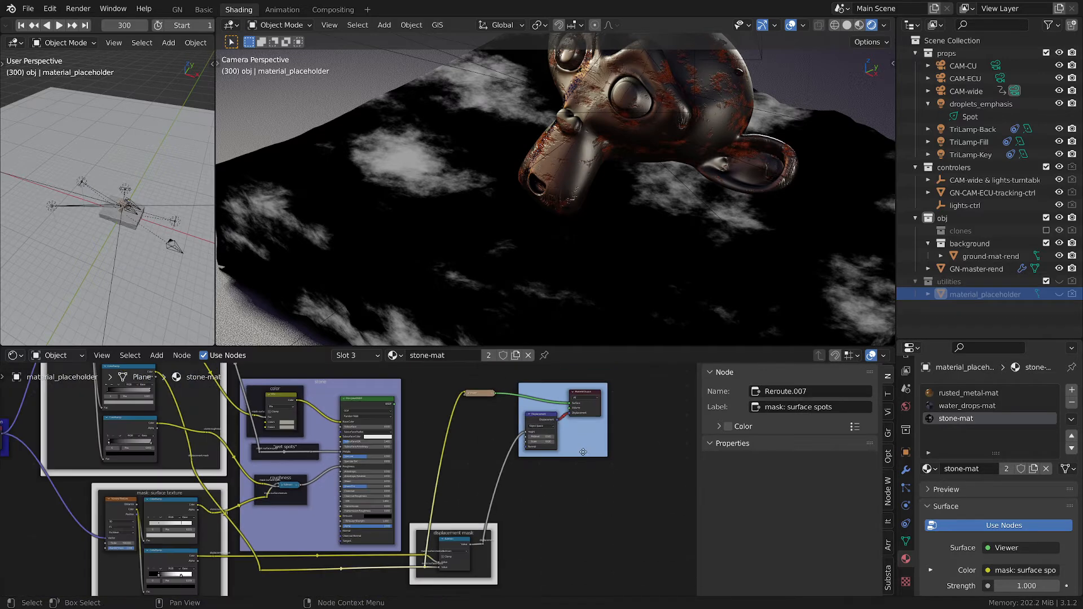
left_click(382, 401, "ctrl+shift")
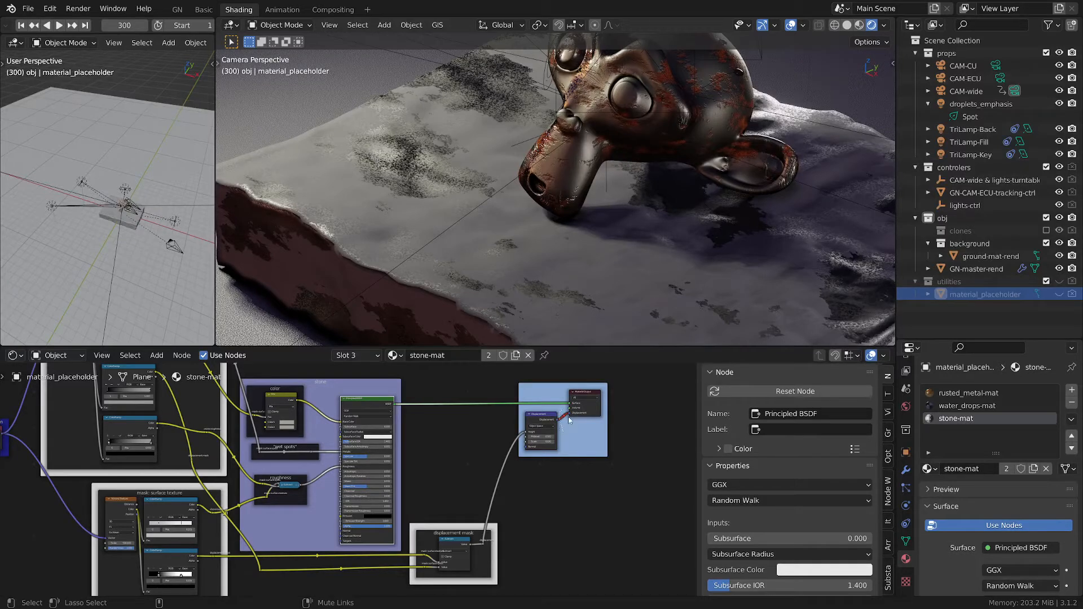
Step: Unmute the link from the Displacement node to the Material Output
right_click_drag(567, 416, 570, 421, "ctrl+alt")
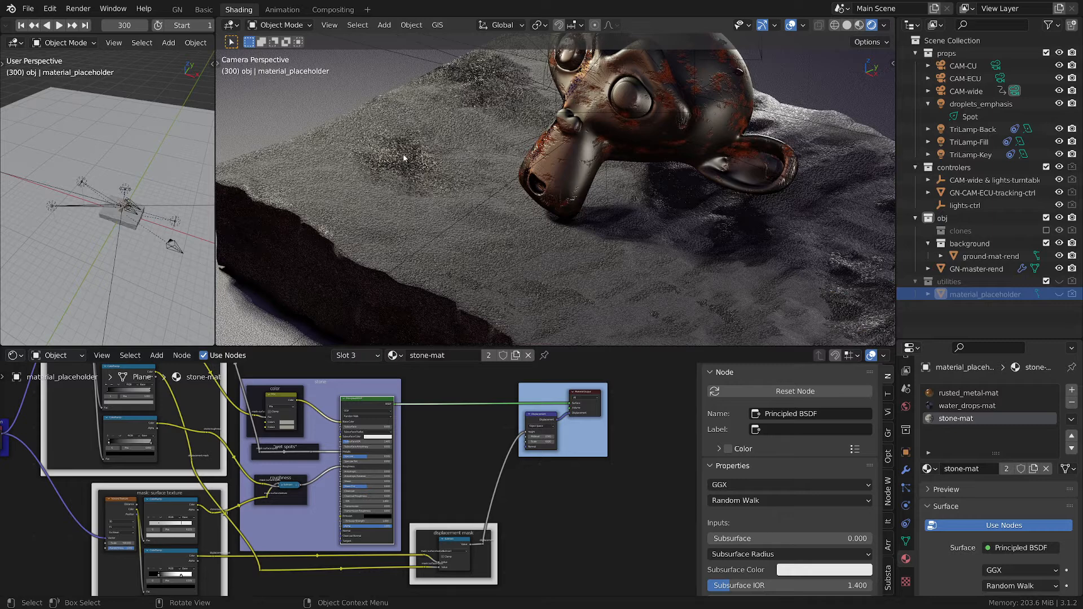
mouse_move(388, 142)
left_mouse_down()
mouse_move(394, 169)
mouse_move(426, 181)
mouse_move(443, 161)
mouse_move(387, 143)
left_mouse_up()
key("ctrl+z")
Step: Preview the lower ColorRamp of the surface texture mask on the stone
middle_click_drag(255, 587, 308, 483)
scroll(296, 504, "up", 7)
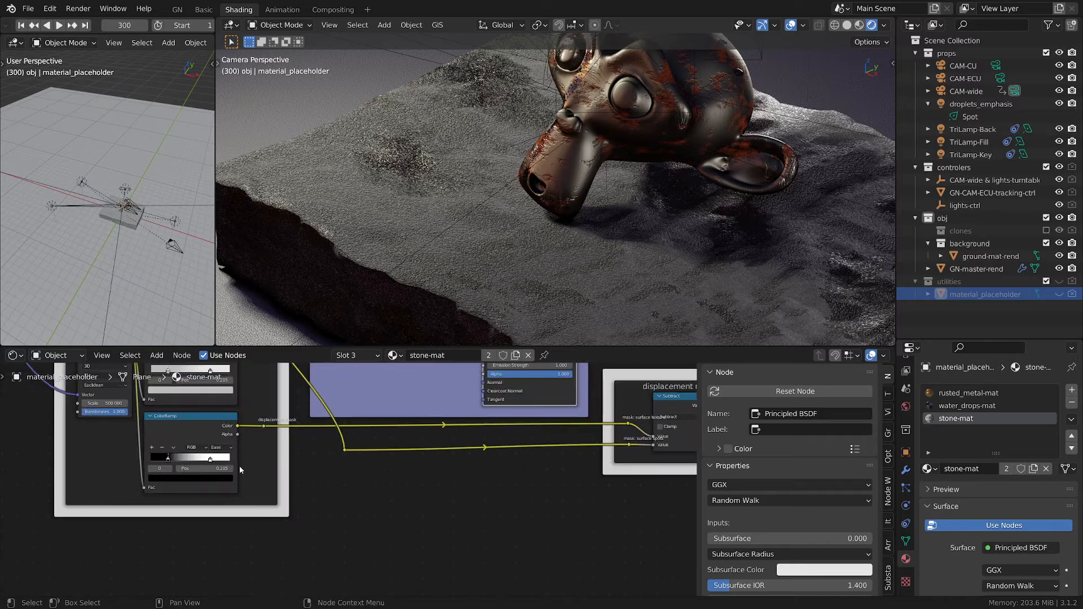
middle_click_drag(239, 466, 331, 522)
left_click(310, 486, "ctrl+shift")
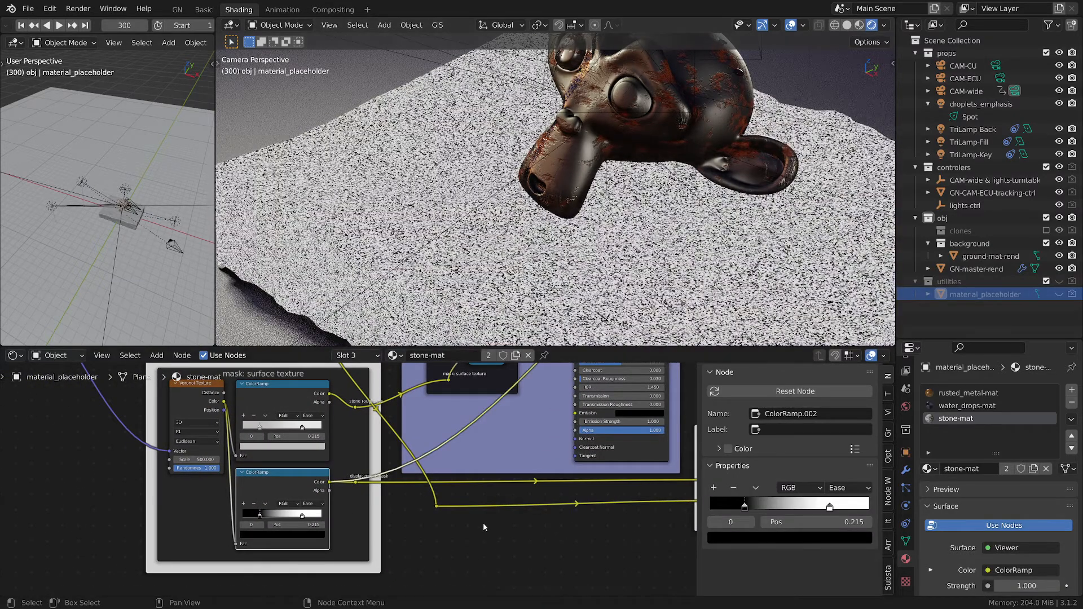
Step: Select the white stop of the lower surface texture ColorRamp and open its color for inspection
scroll(487, 521, "down", 3)
middle_click_drag(500, 514, 316, 524)
scroll(346, 526, "up", 1)
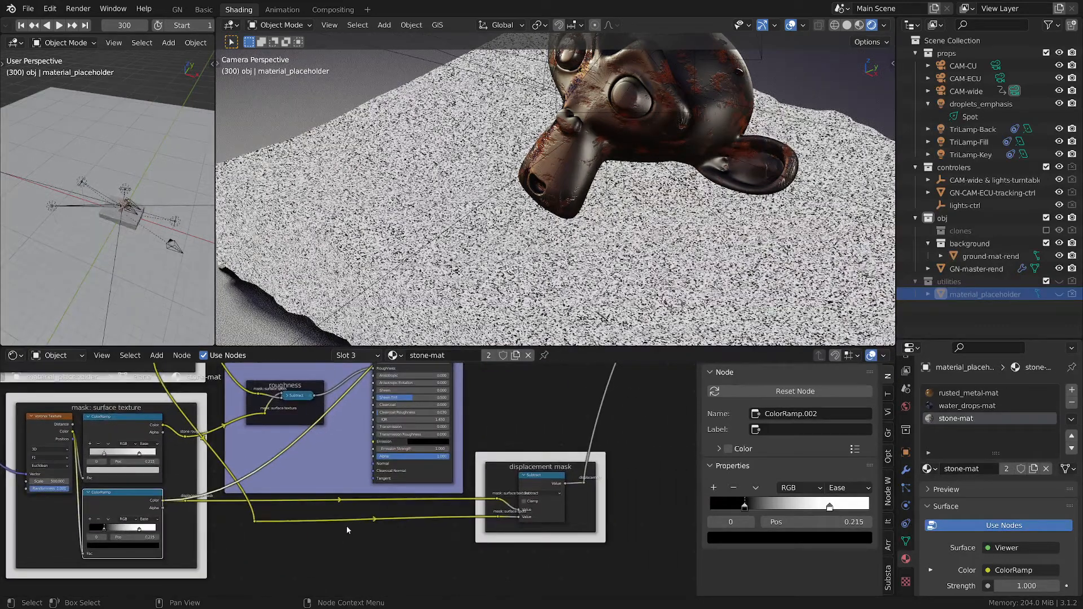
left_click(139, 529)
left_click(142, 547)
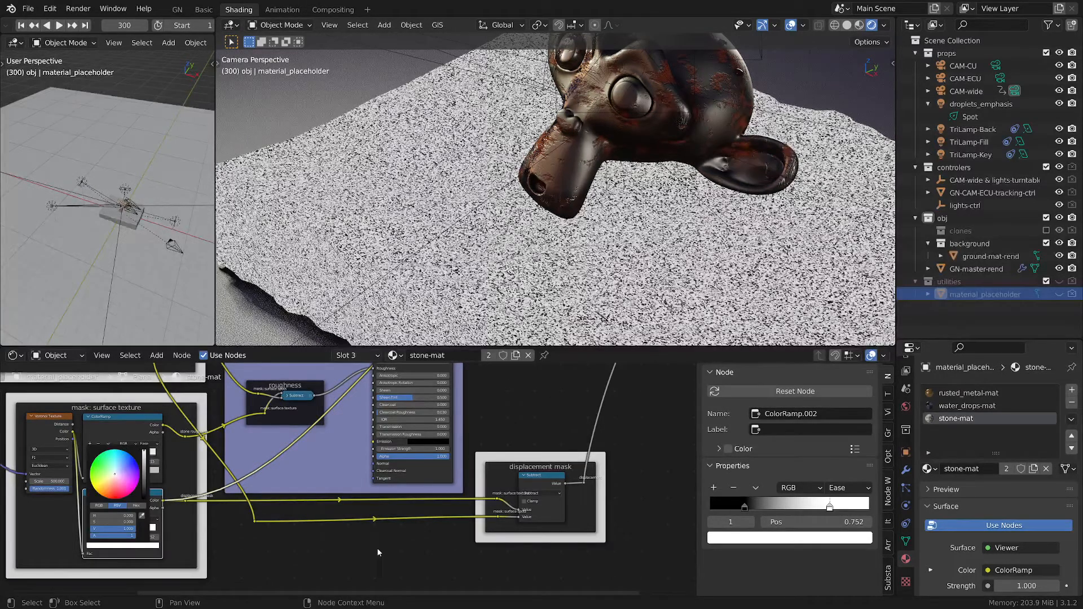
Step: Preview the surface spots mask input of the displacement mask, followed by the Subtract node's combined output, on the stone
middle_click_drag(293, 451, 344, 495)
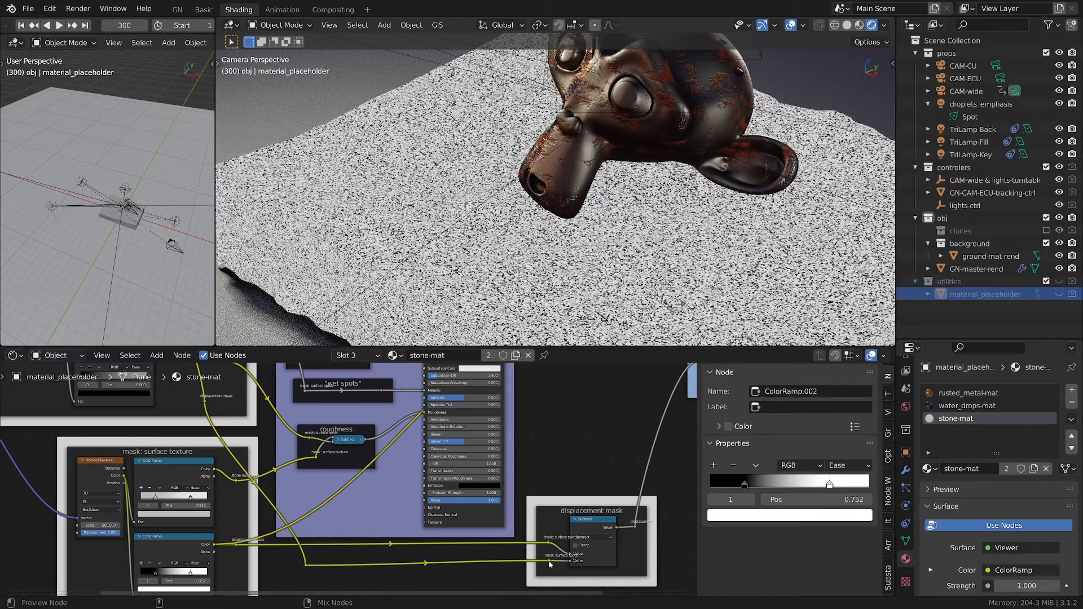
left_click(549, 562, "ctrl+shift")
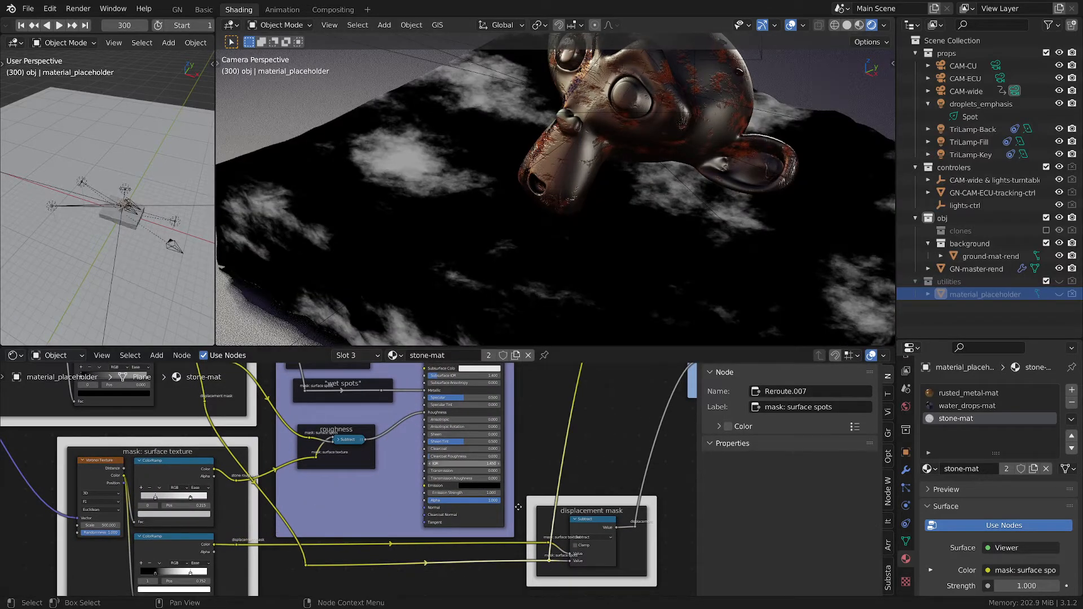
left_click(604, 526, "ctrl+shift")
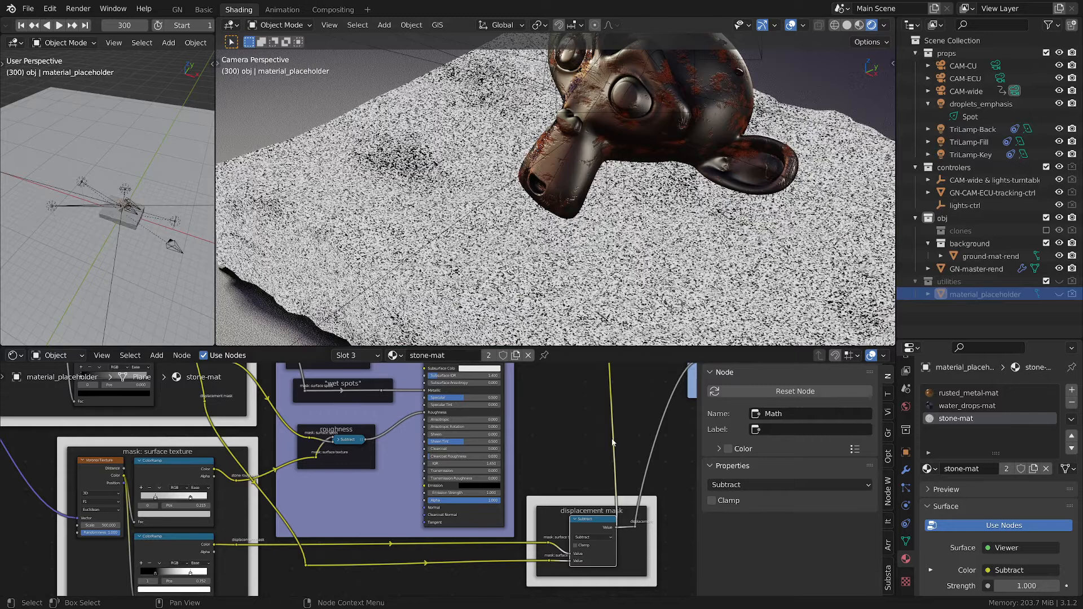
Step: Reconnect the stone's Principled BSDF to the Material Output surface in place of the Subtract preview
scroll(626, 424, "down", 7)
middle_click_drag(624, 421, 392, 475)
scroll(447, 437, "up", 3)
scroll(447, 439, "up", 1)
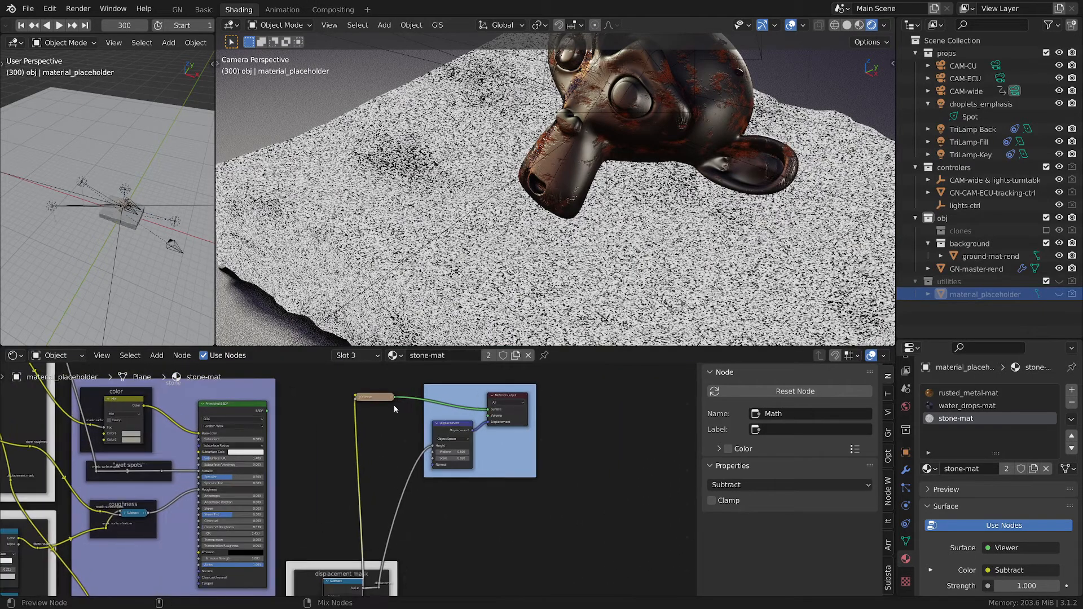
left_click(229, 403, "ctrl+shift")
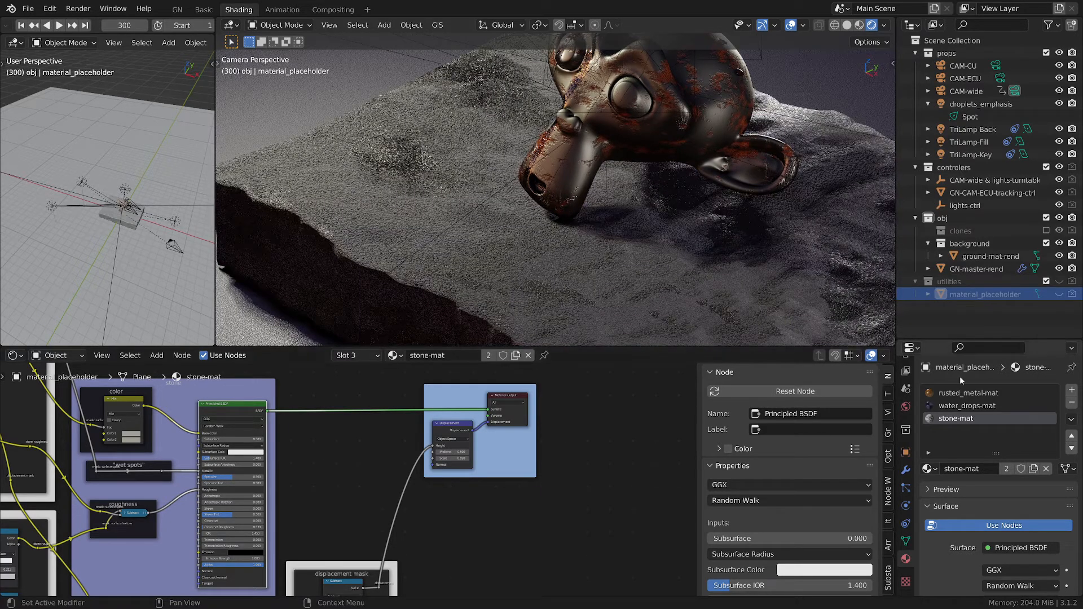
Step: Switch to the rusted_metal-mat material, fit its whole node tree in view and bring the monkey head closer in the viewport
left_click(949, 393)
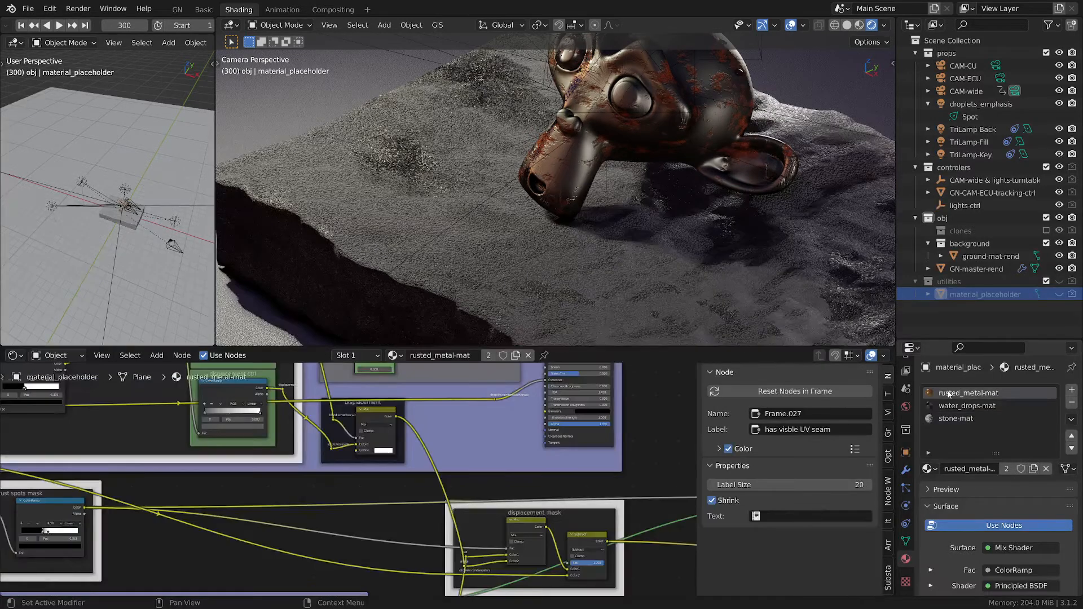
key("Home")
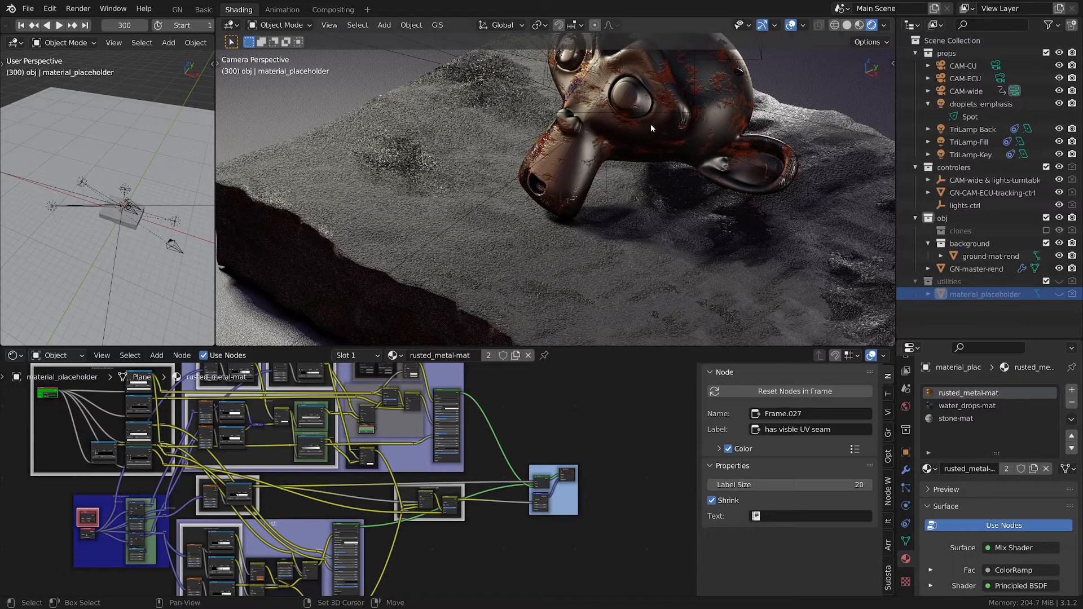
middle_click_drag(651, 124, 596, 207, "shift")
scroll(596, 206, "up", 5)
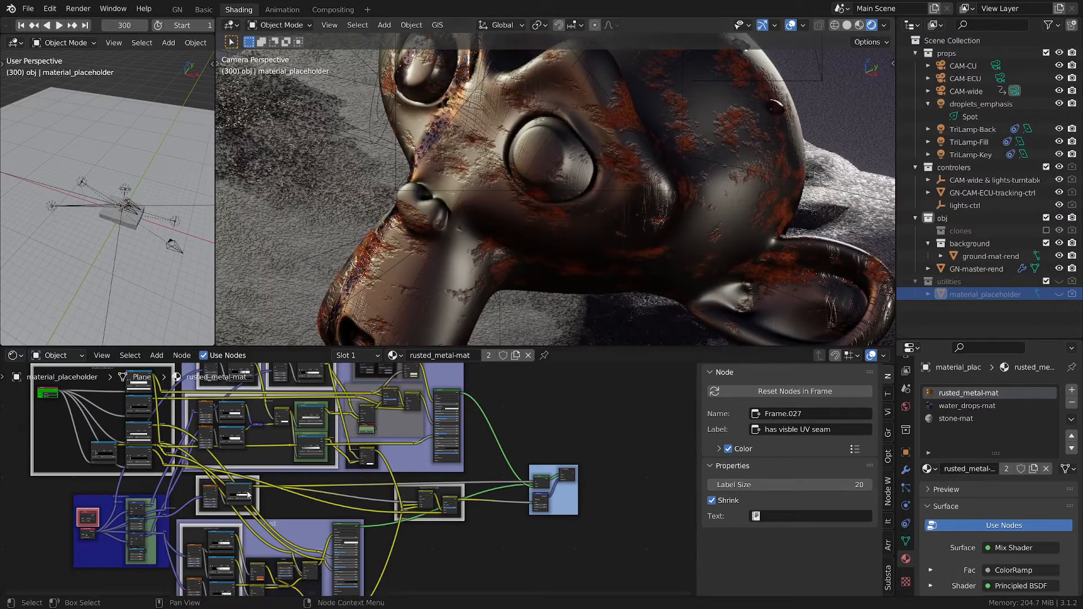
Step: Maximize the node editor and hide its sidebar to lay out the full rusted metal node tree
scroll(252, 495, "down", 2)
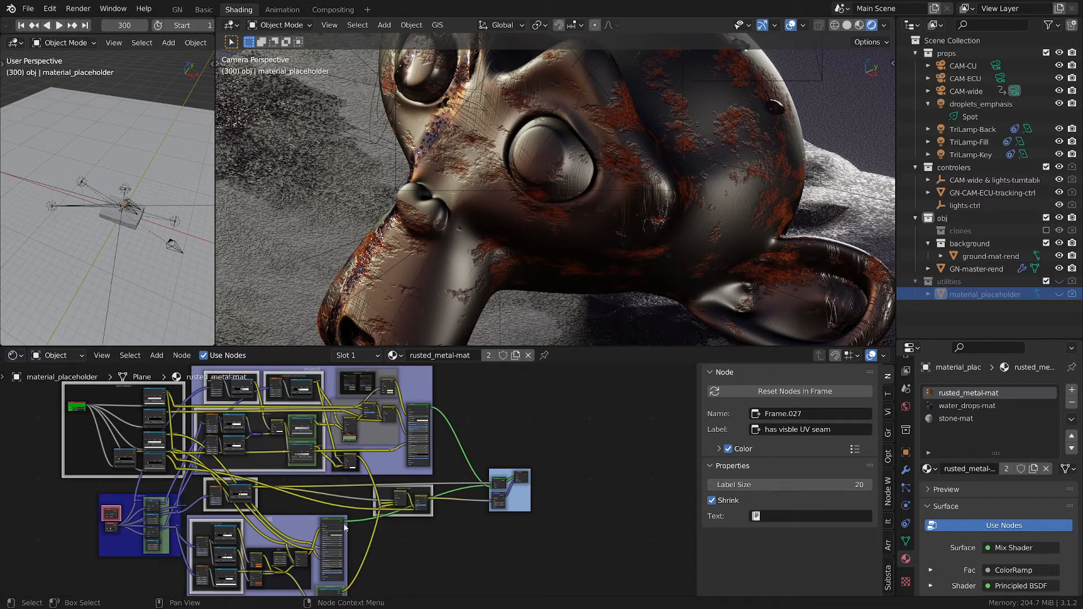
scroll(345, 490, "up", 2)
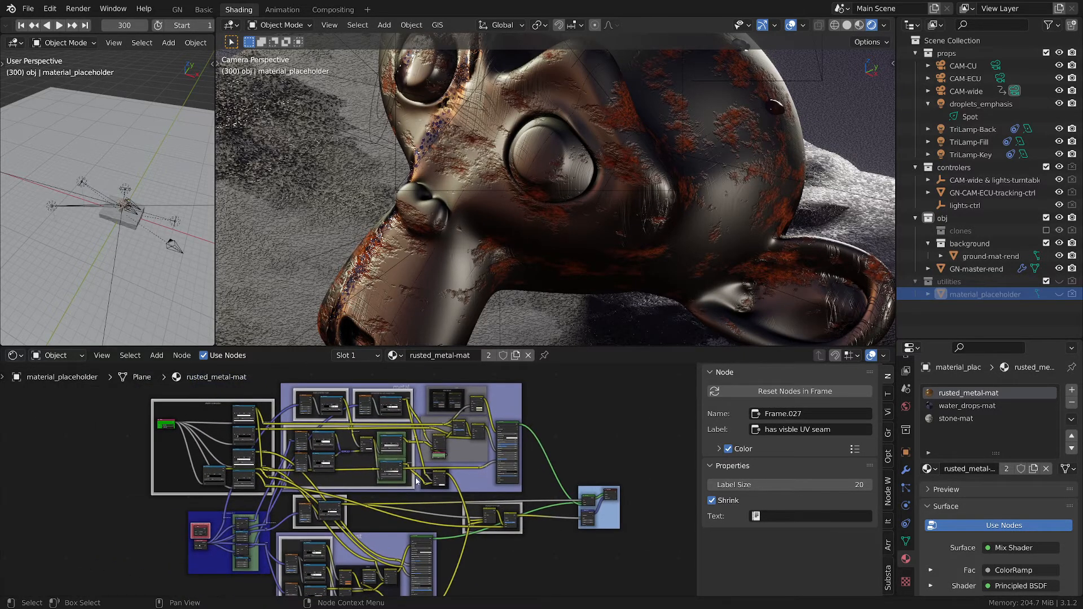
scroll(438, 507, "up", 1)
key("ctrl+space")
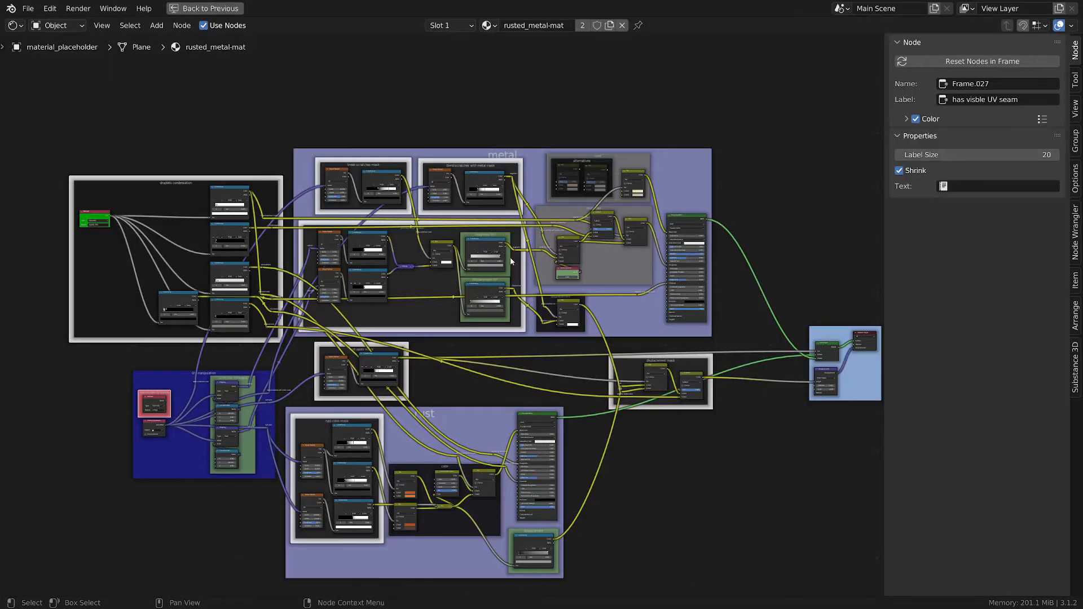
scroll(615, 266, "up", 1)
key("n")
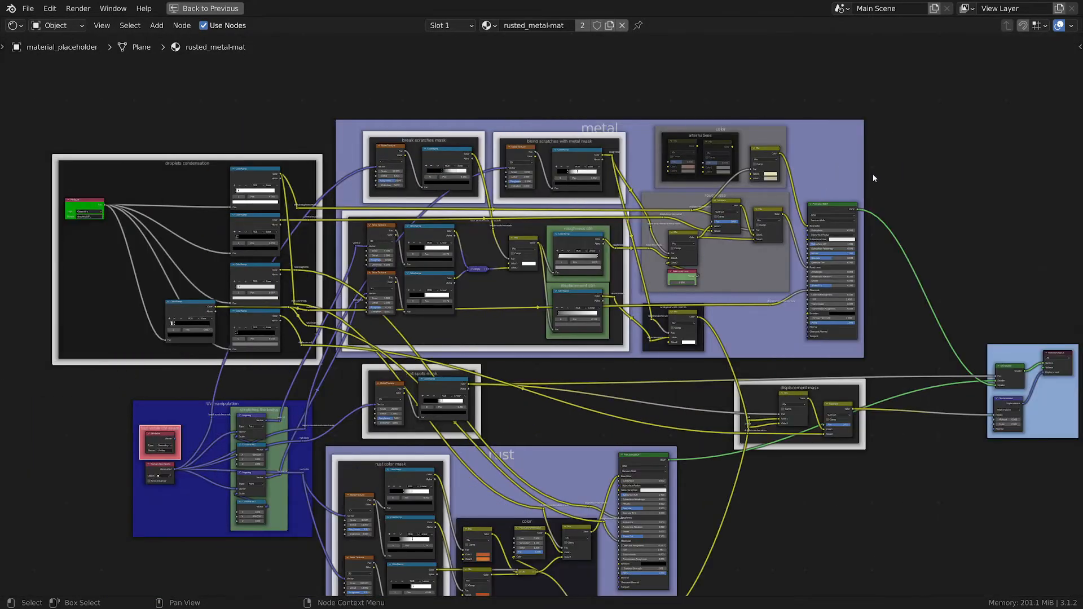
middle_click_drag(874, 178, 840, 119)
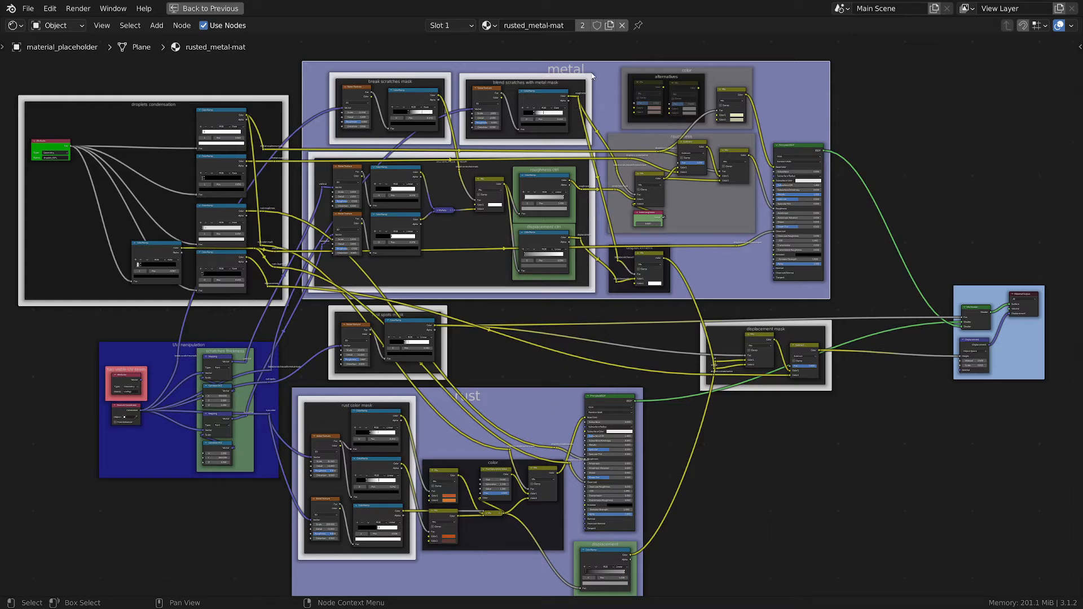
Step: Examine the UV manipulation and droplets condensation frames, selecting the droplets_INFL Attribute node that feeds the color ramps
left_click(498, 400)
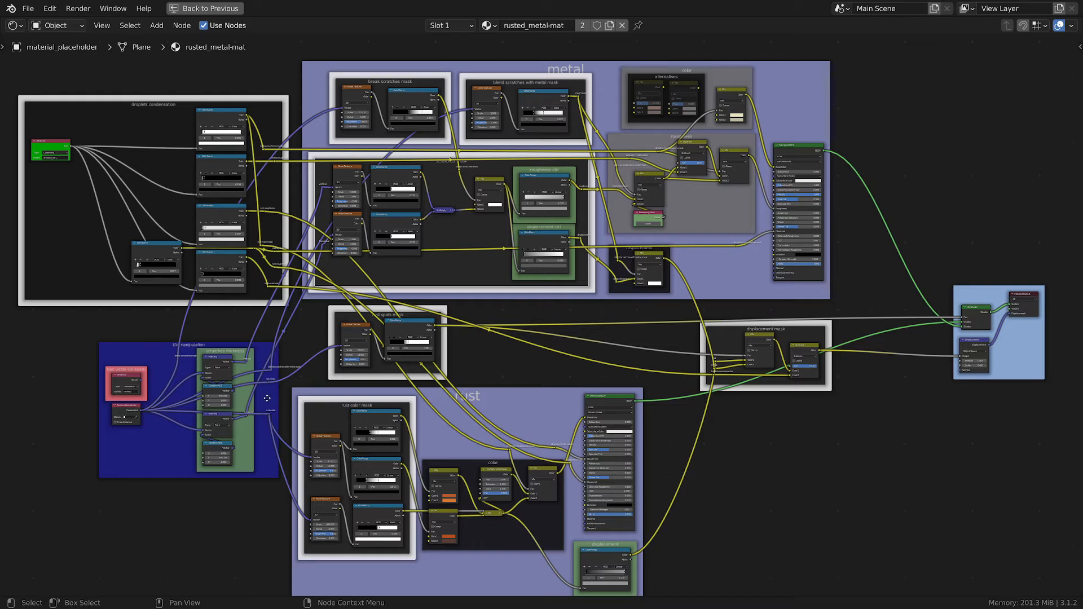
scroll(98, 387, "up", 2)
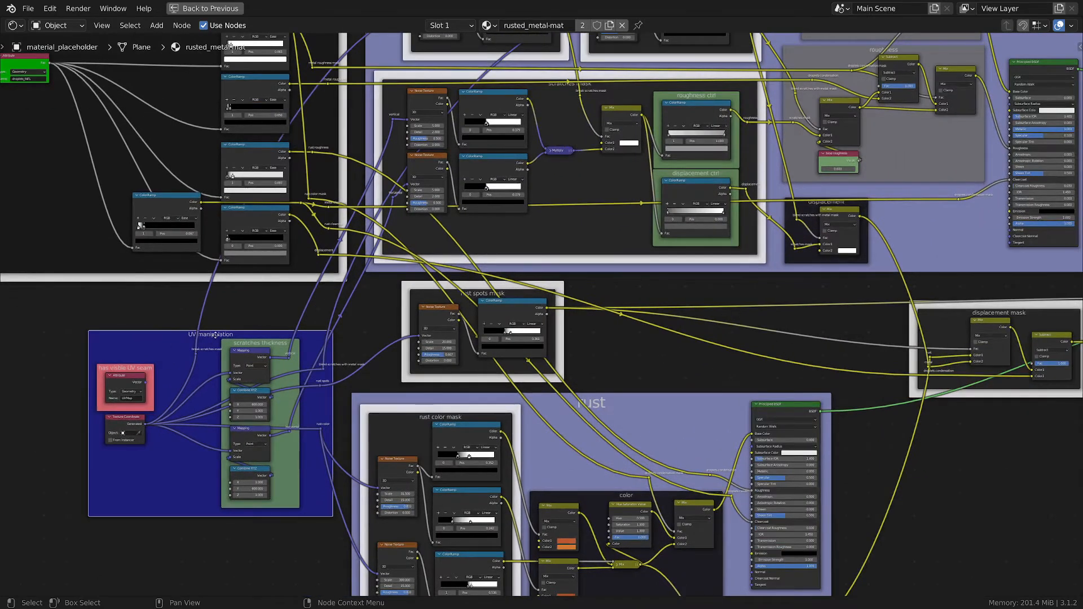
scroll(232, 337, "down", 1)
middle_click_drag(233, 339, 289, 417)
scroll(195, 364, "up", 4)
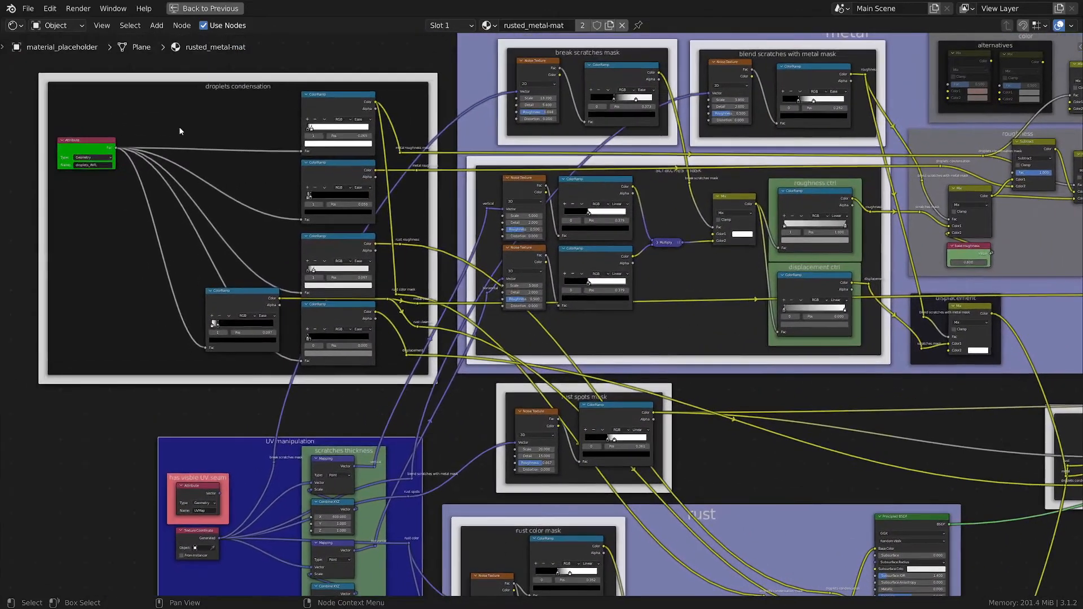
left_click(90, 144)
scroll(90, 144, "up", 3)
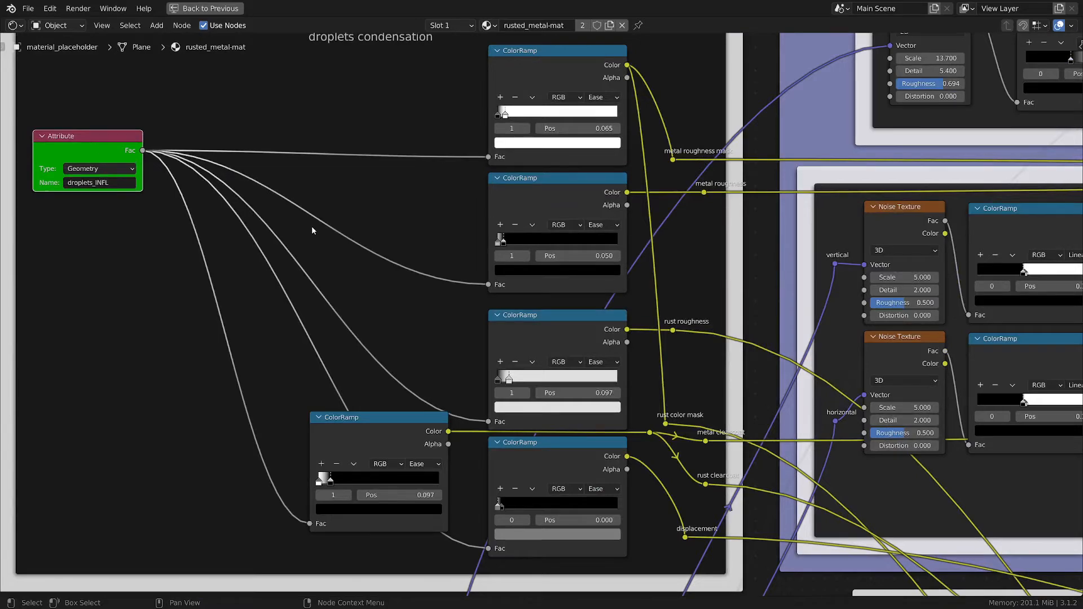
scroll(312, 226, "down", 7)
Step: Restore the full workspace layout and connect the metal Principled BSDF directly to the Material Output surface
key("ctrl+space")
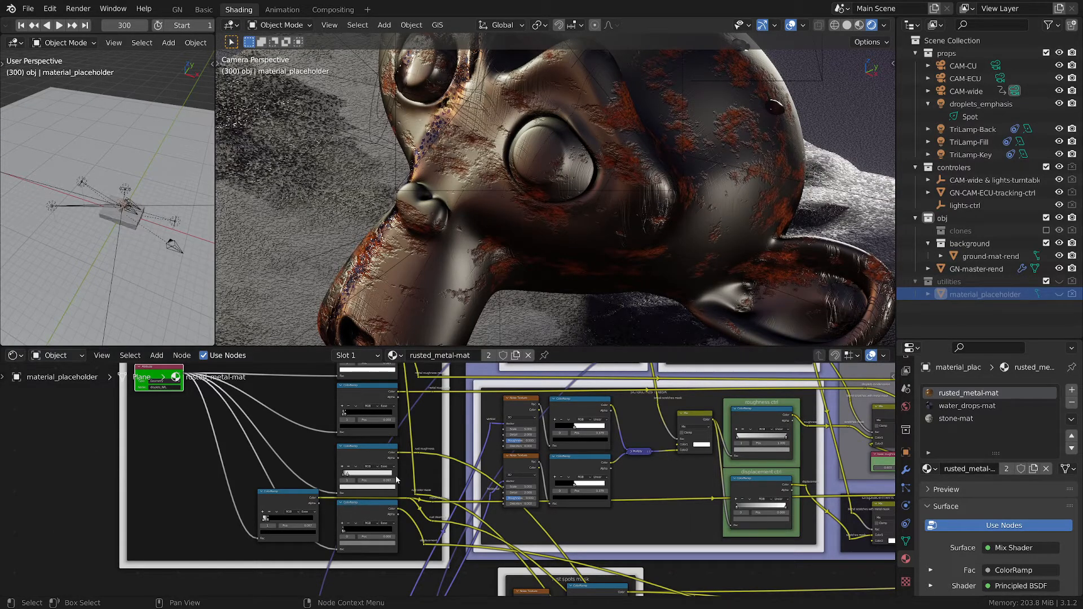
middle_click_drag(580, 500, 306, 575)
middle_click_drag(781, 460, 616, 436)
scroll(632, 432, "up", 3)
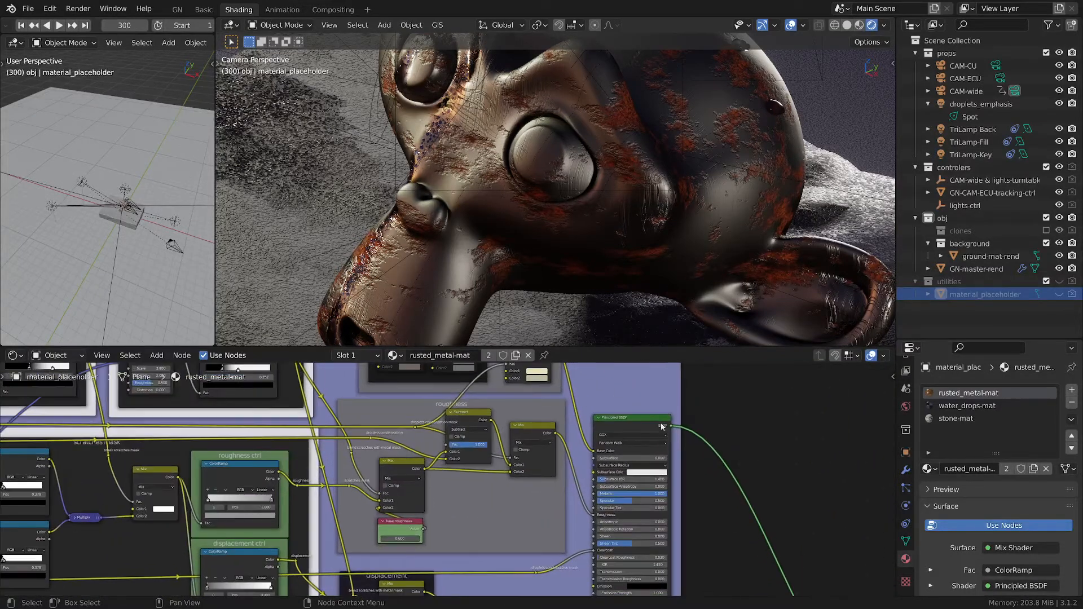
left_click(640, 421, "ctrl+shift")
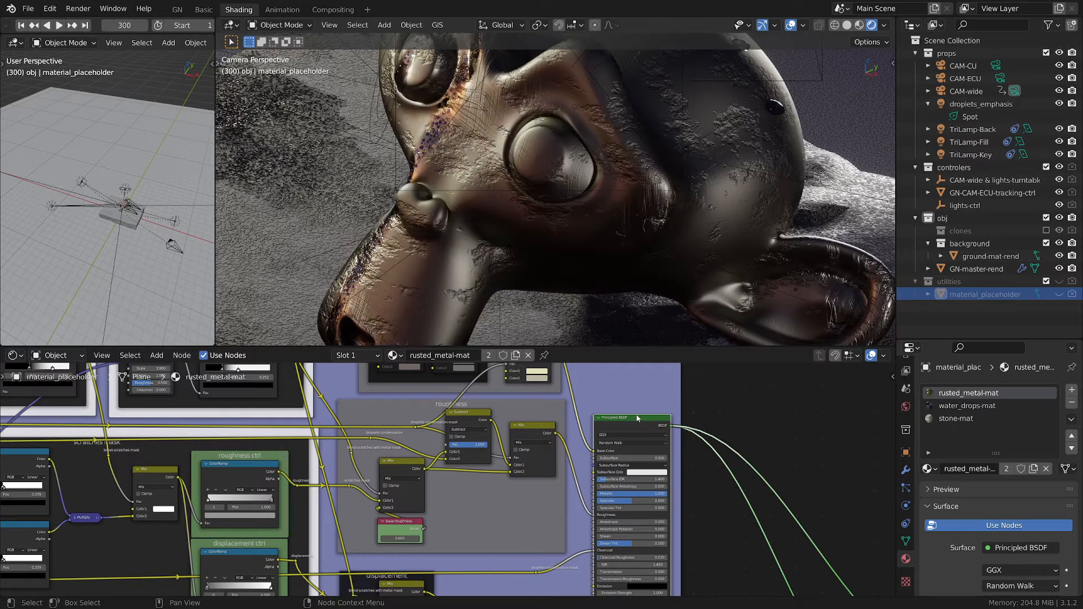
Step: Mute the link from the Displacement node to the rusted metal's Material Output
scroll(775, 460, "down", 3)
middle_click_drag(776, 456, 705, 469)
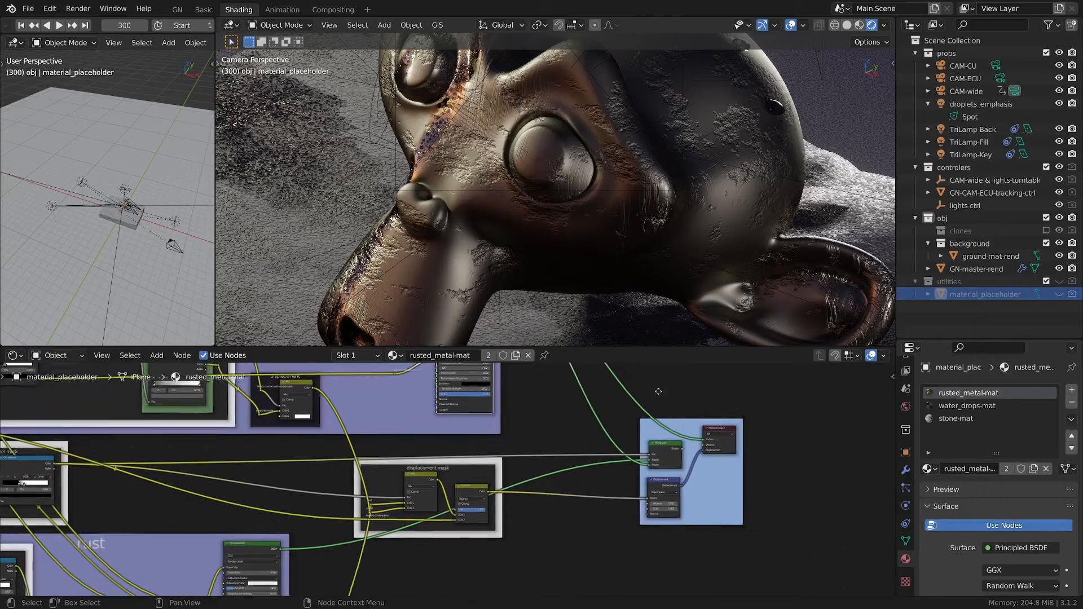
scroll(704, 471, "up", 1)
right_click_drag(700, 465, 725, 484, "ctrl+alt")
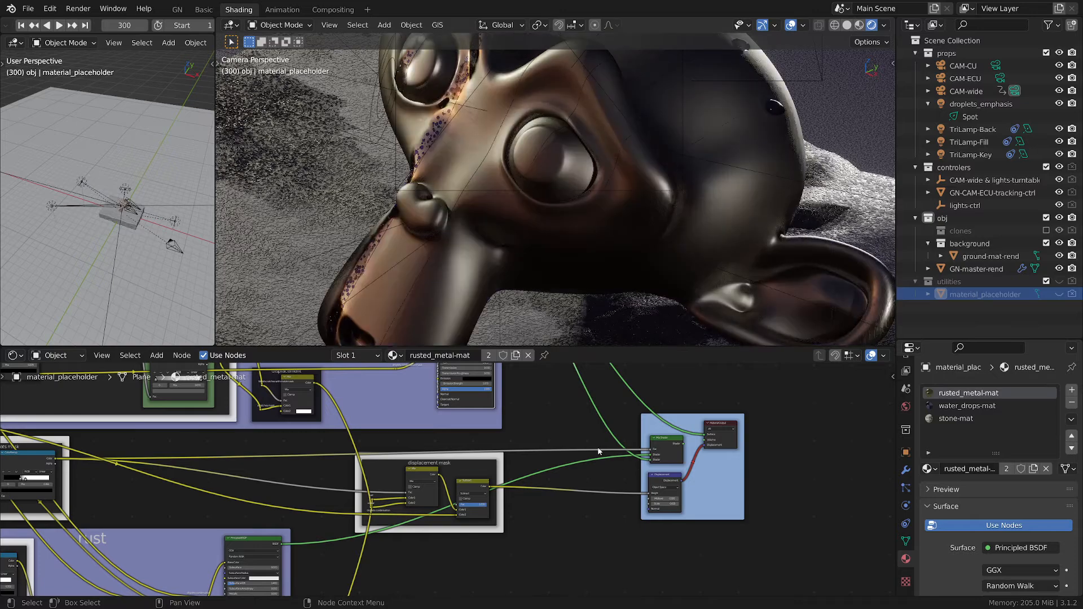
Step: Examine the droplet condensation spots on the monkey head's brow and nose up close
scroll(499, 213, "down", 3)
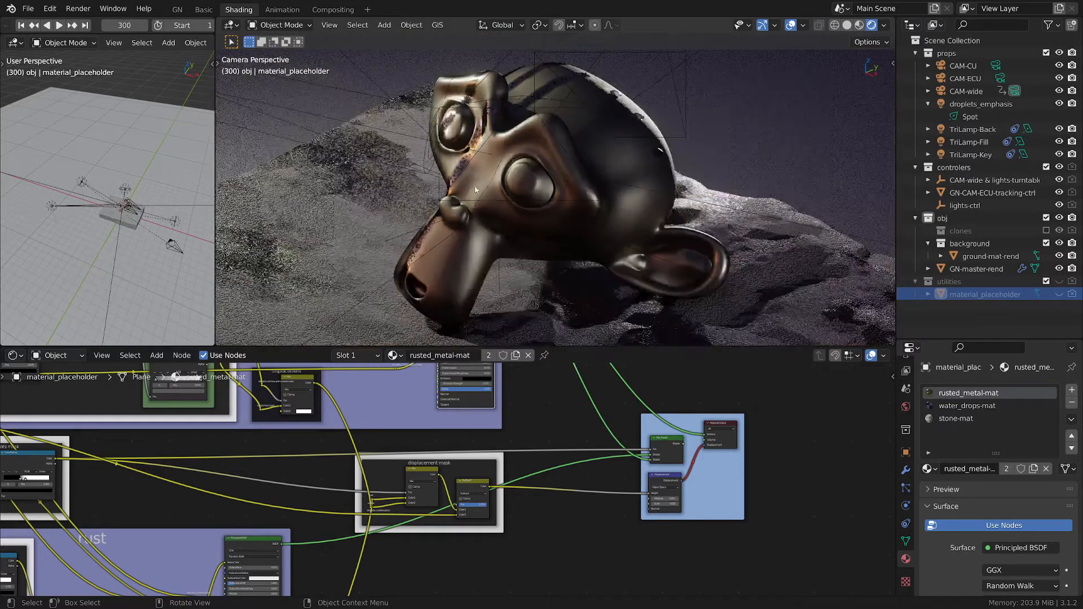
scroll(459, 166, "up", 3)
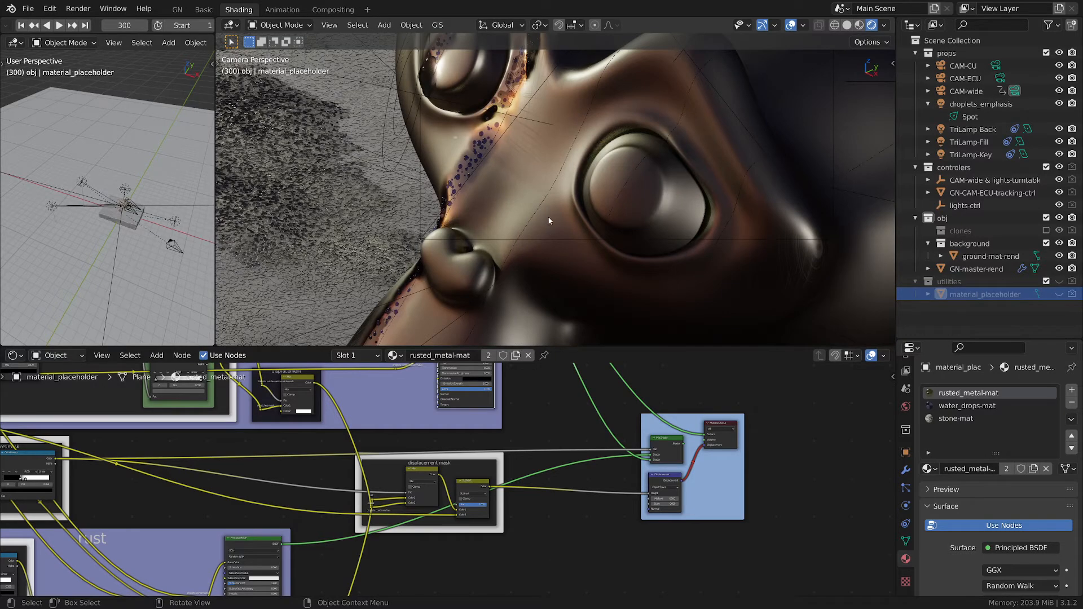
scroll(547, 216, "down", 2)
scroll(608, 116, "down", 2)
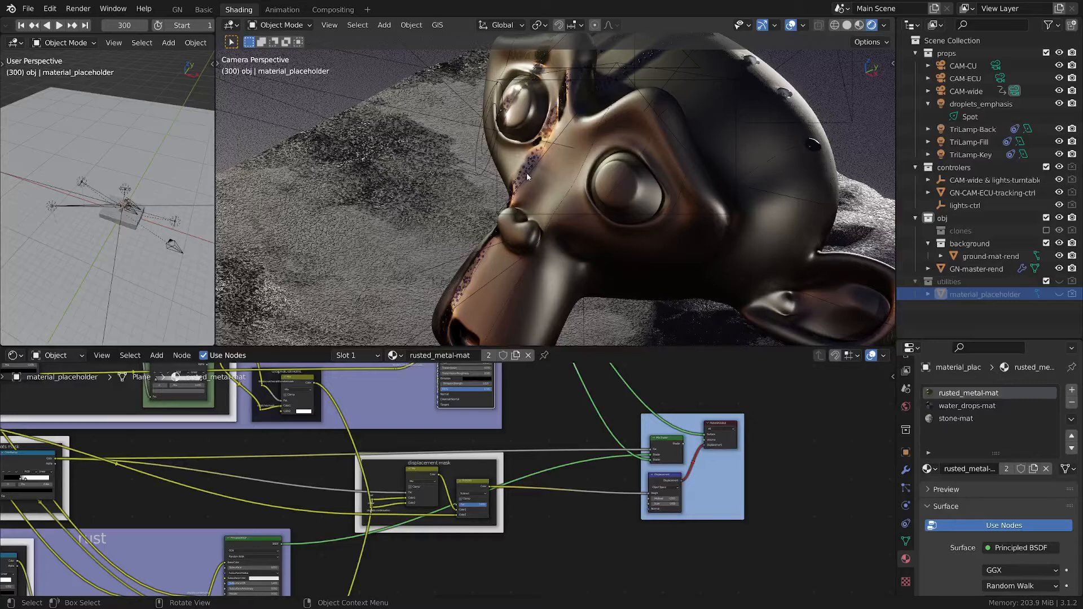
scroll(529, 160, "up", 2)
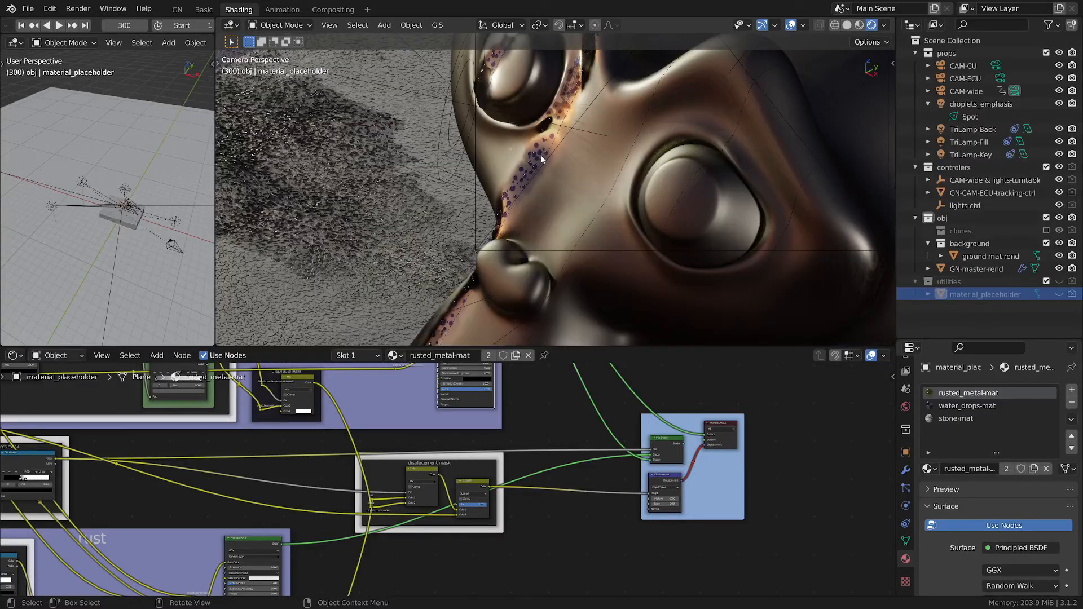
scroll(195, 430, "down", 4)
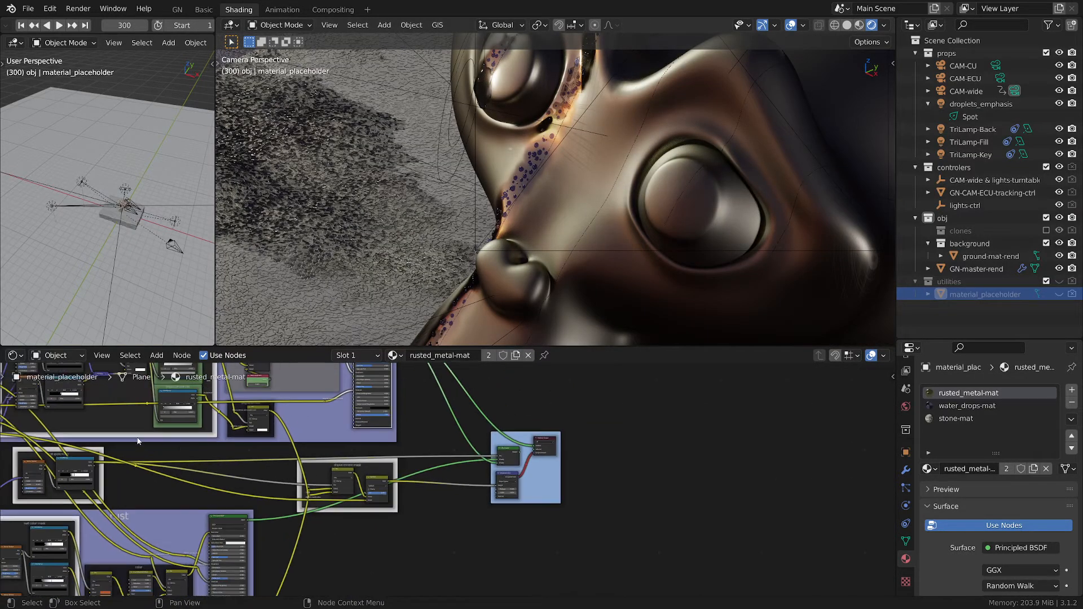
Step: Examine the droplets_INFL Attribute node and its links to the color ramps in the droplets condensation frame
middle_click_drag(192, 445, 541, 488)
middle_click_drag(181, 419, 353, 479)
scroll(364, 460, "up", 8)
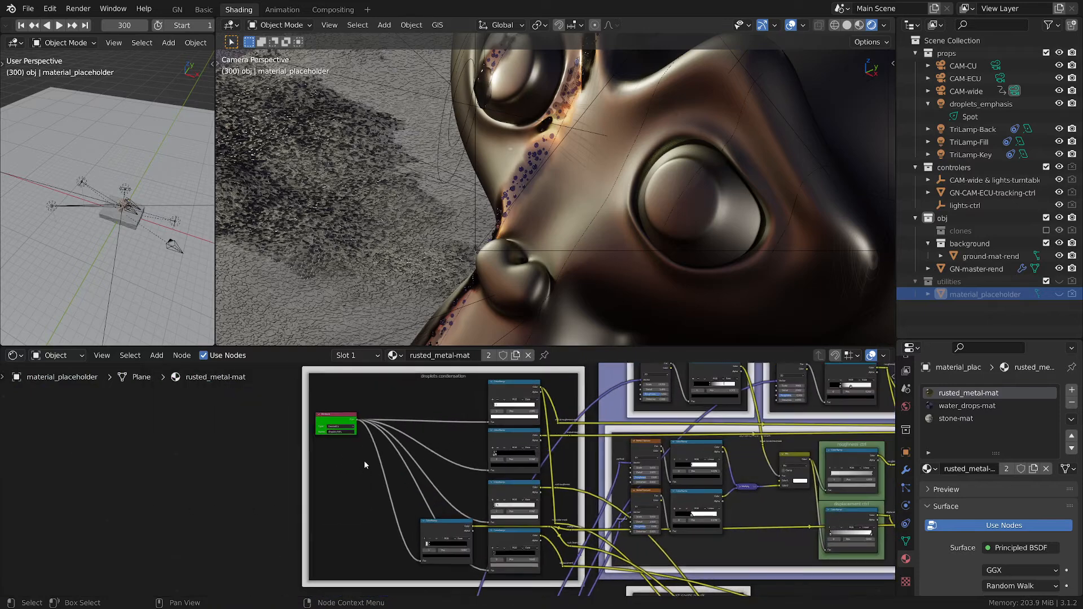
scroll(365, 458, "up", 3)
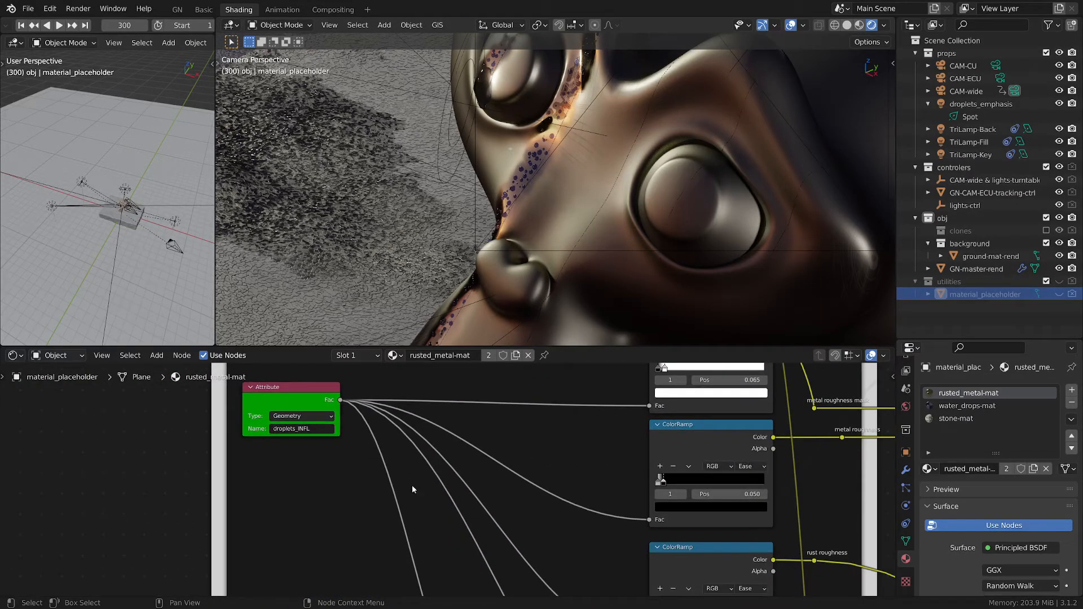
scroll(412, 489, "up", 2)
scroll(397, 448, "down", 2)
middle_click_drag(397, 448, 325, 507)
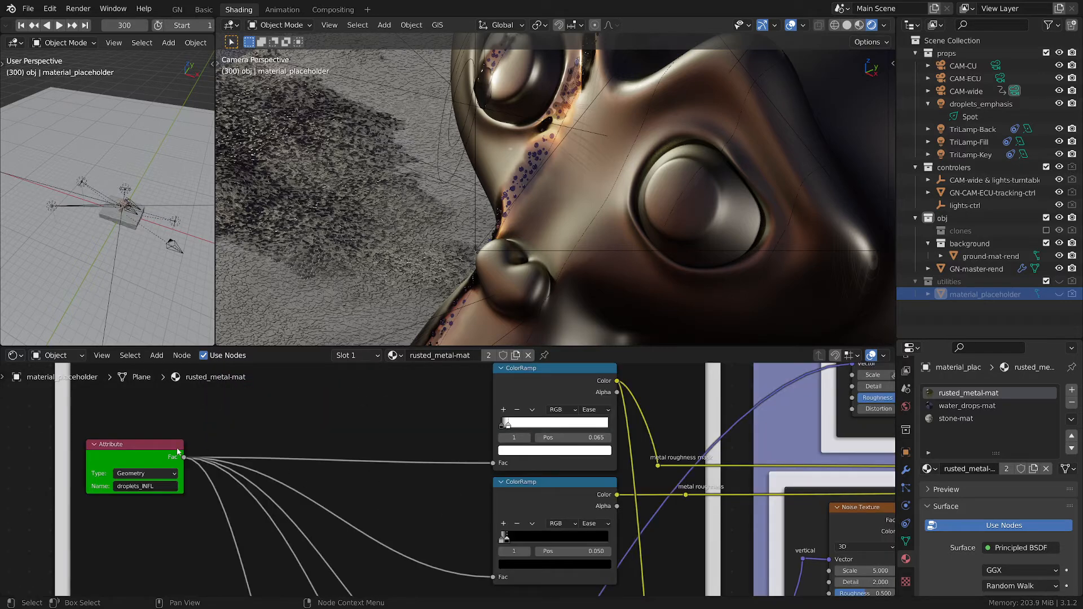
middle_click_drag(350, 445, 303, 470)
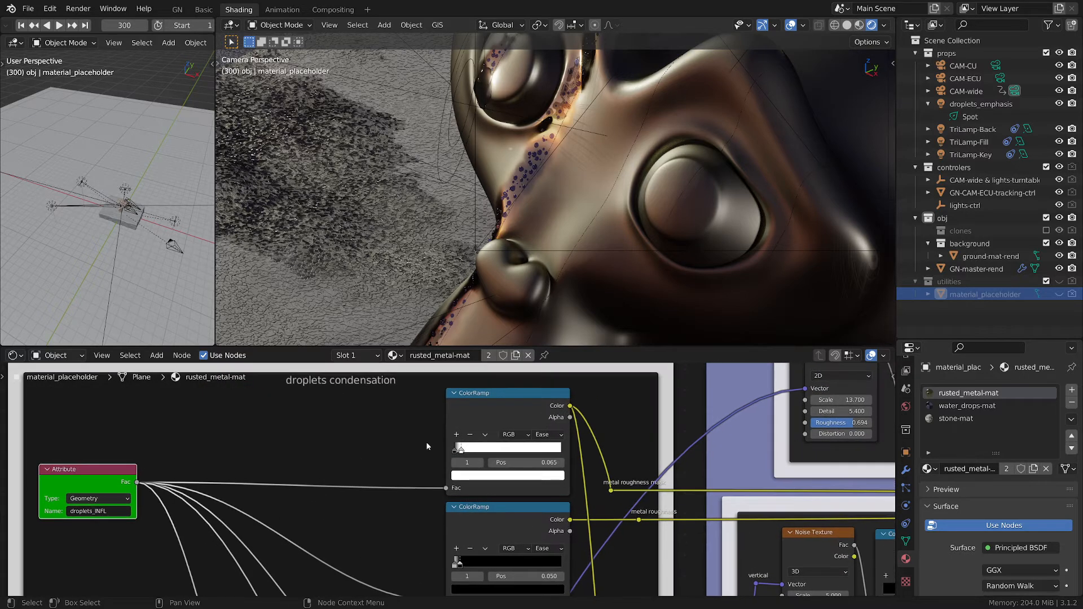
Step: Preview the first color ramp of the droplets condensation frame on the monkey head and examine the mask across it
left_click(529, 398, "ctrl+shift")
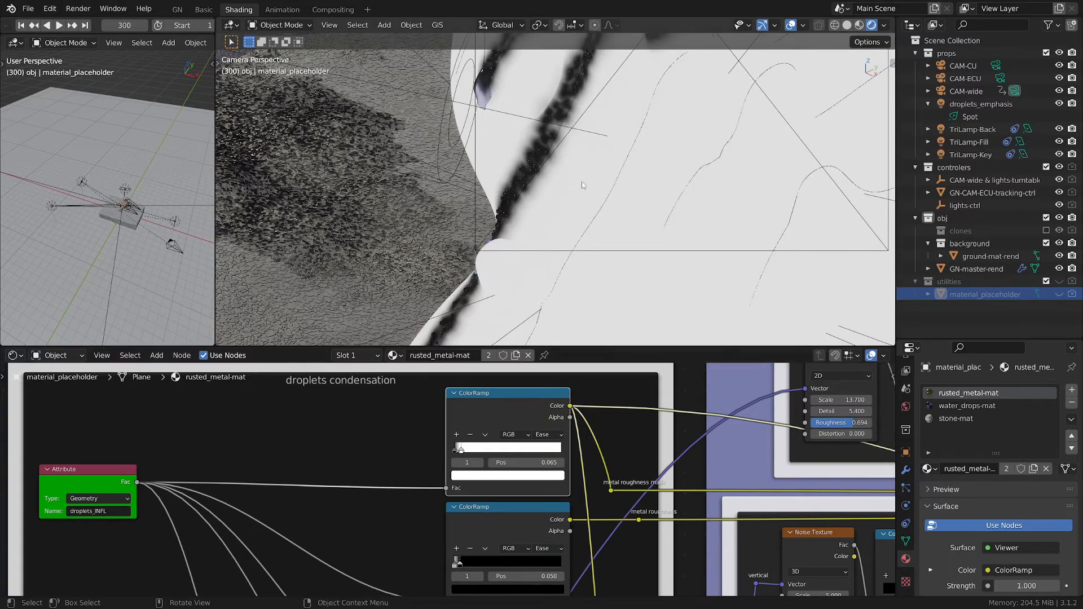
scroll(581, 181, "down", 5)
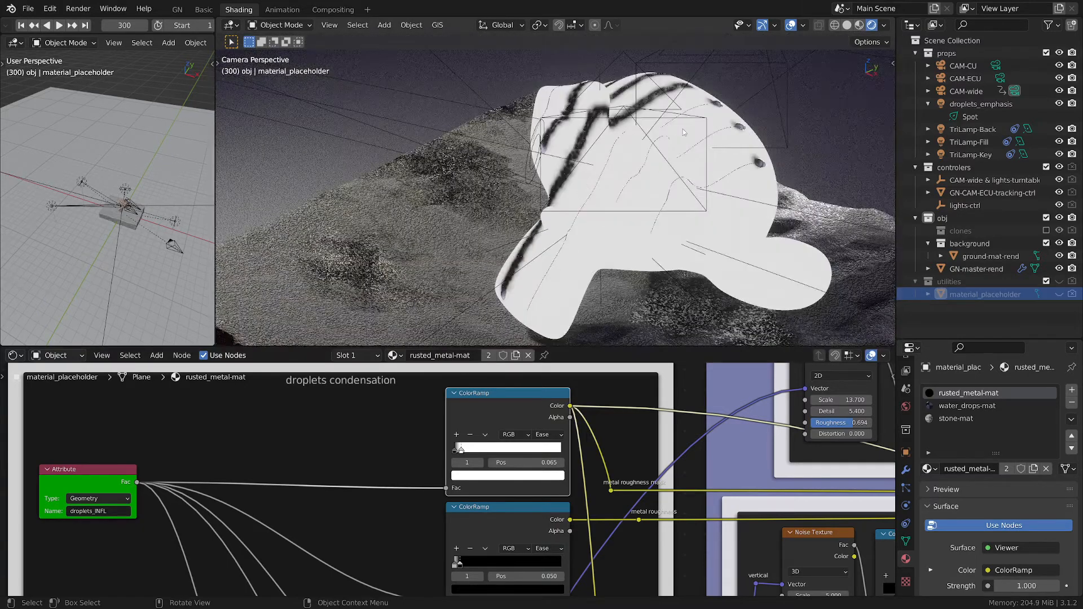
scroll(757, 151, "up", 2)
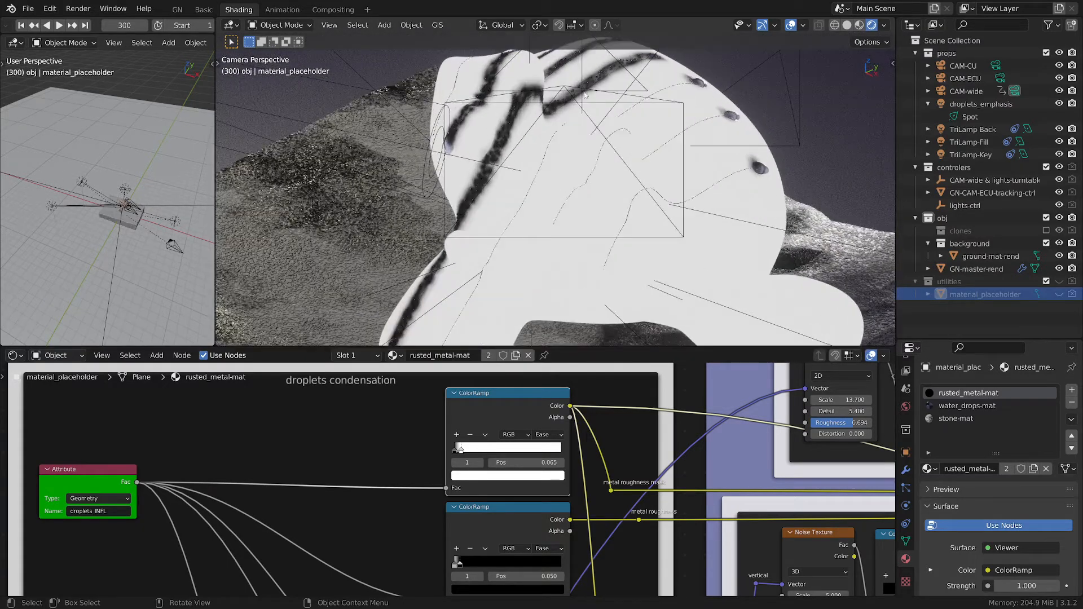
Step: Trace the first color ramp's output through the metal roughness mask reroute, and select that reroute
scroll(551, 493, "down", 1)
middle_click_drag(551, 493, 335, 467)
scroll(362, 470, "down", 4)
middle_click_drag(452, 471, 344, 440)
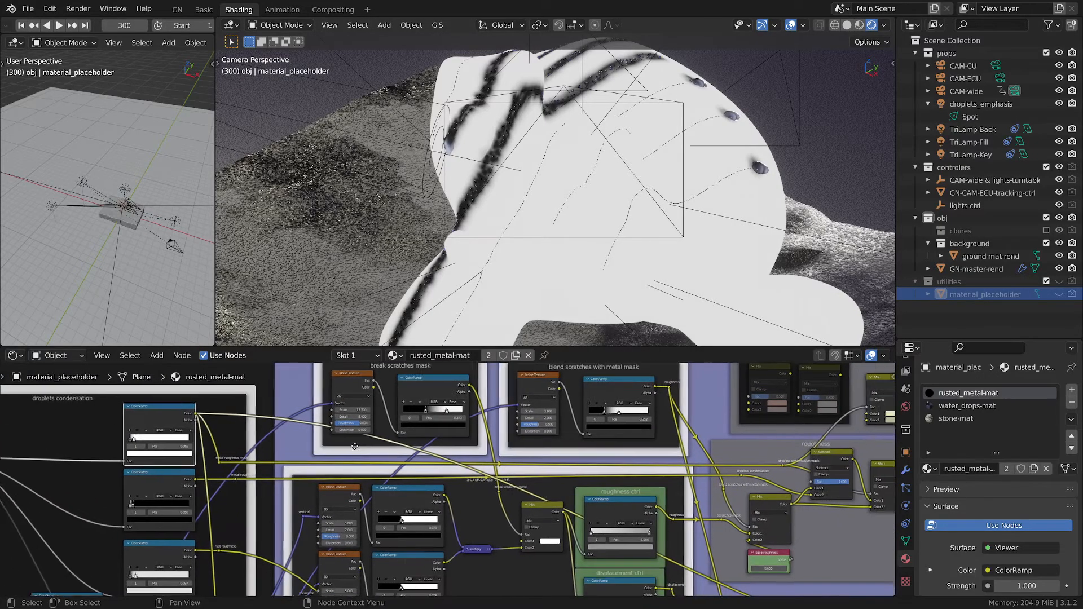
scroll(682, 533, "up", 3)
scroll(682, 533, "down", 1)
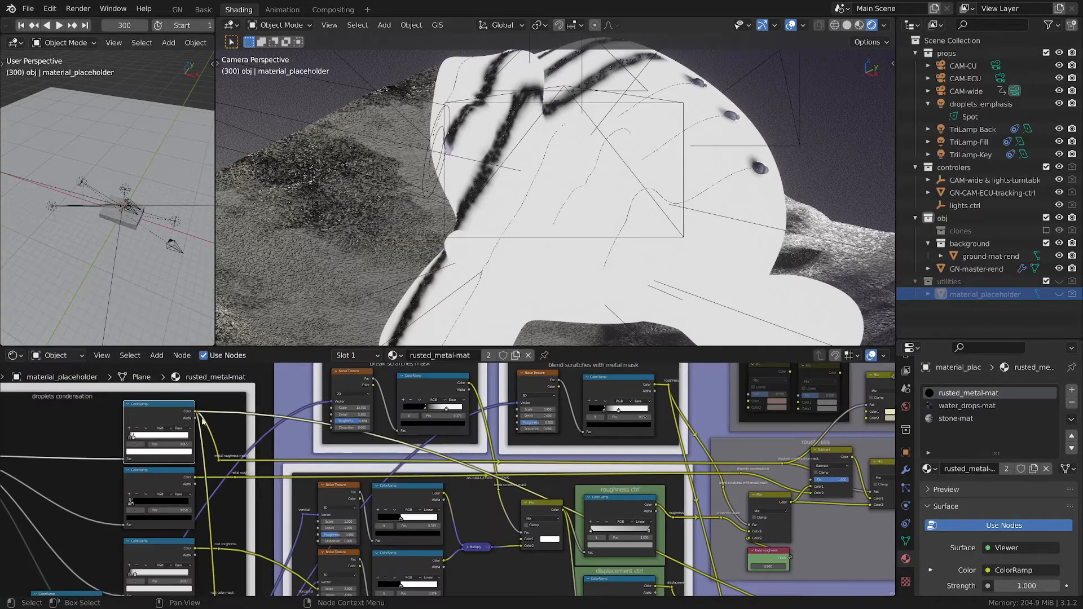
middle_click_drag(696, 510, 603, 516)
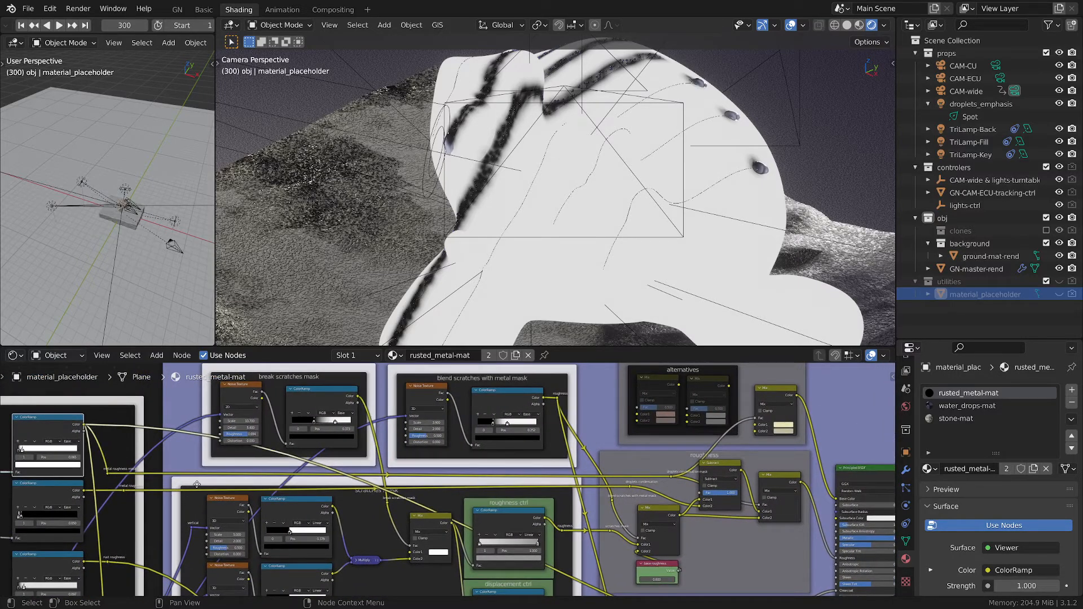
scroll(107, 488, "up", 4)
left_click(110, 464)
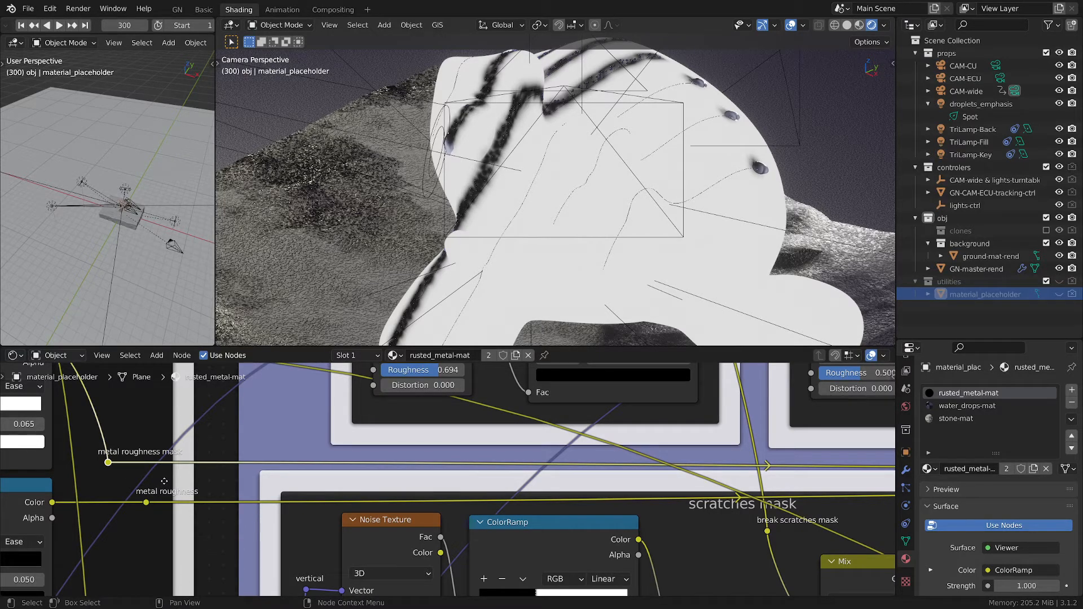
scroll(168, 454, "down", 2)
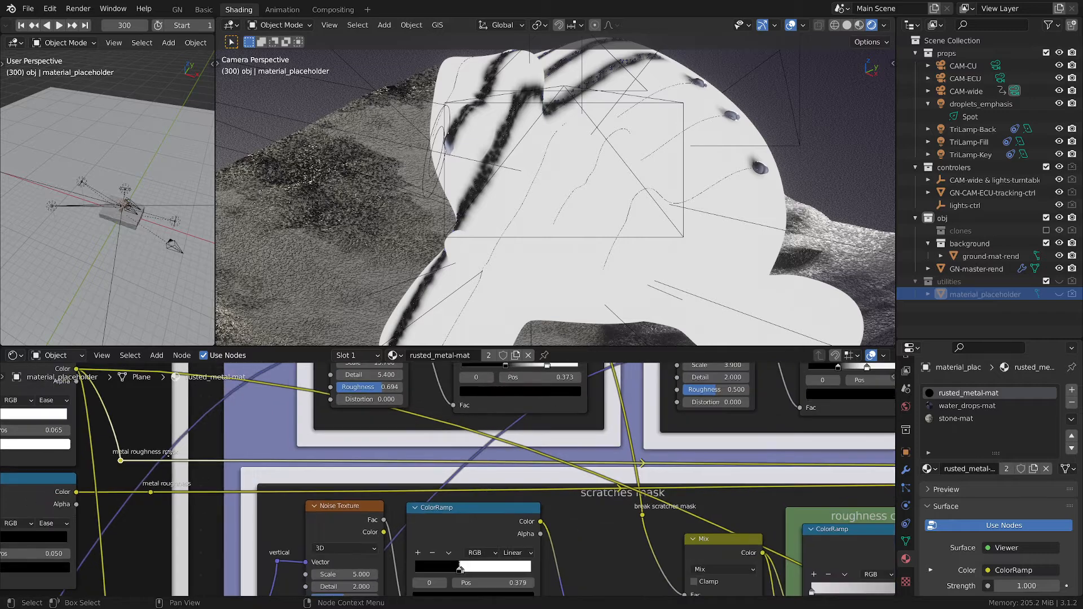
Step: Follow the mask to the Mix node in the metal's color frame and inspect its color values
middle_click_drag(525, 451, 351, 476)
scroll(737, 484, "down", 4)
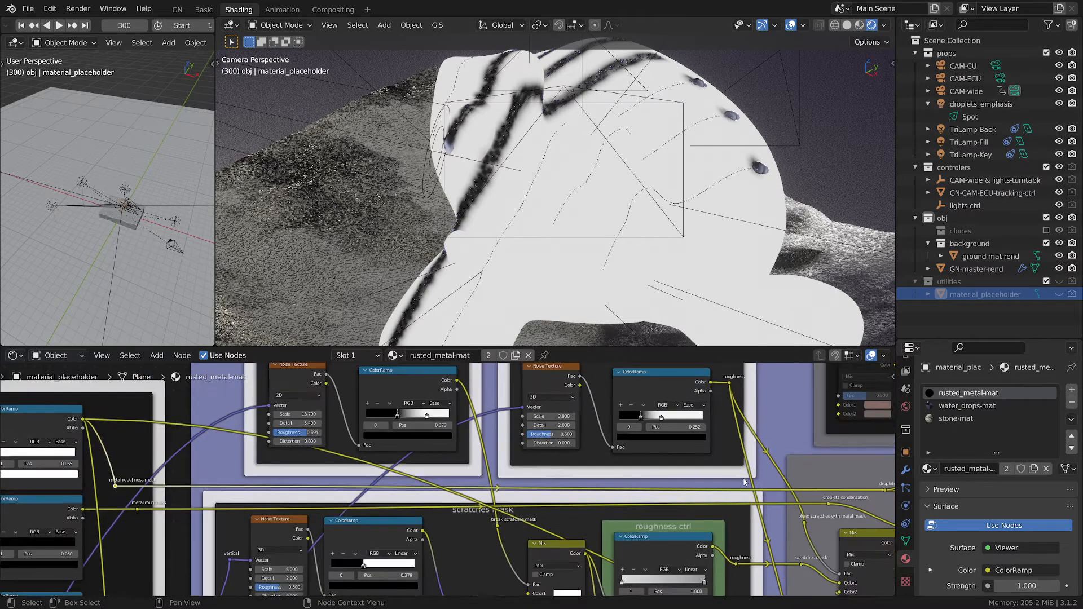
middle_click_drag(790, 458, 577, 467)
scroll(638, 426, "up", 9)
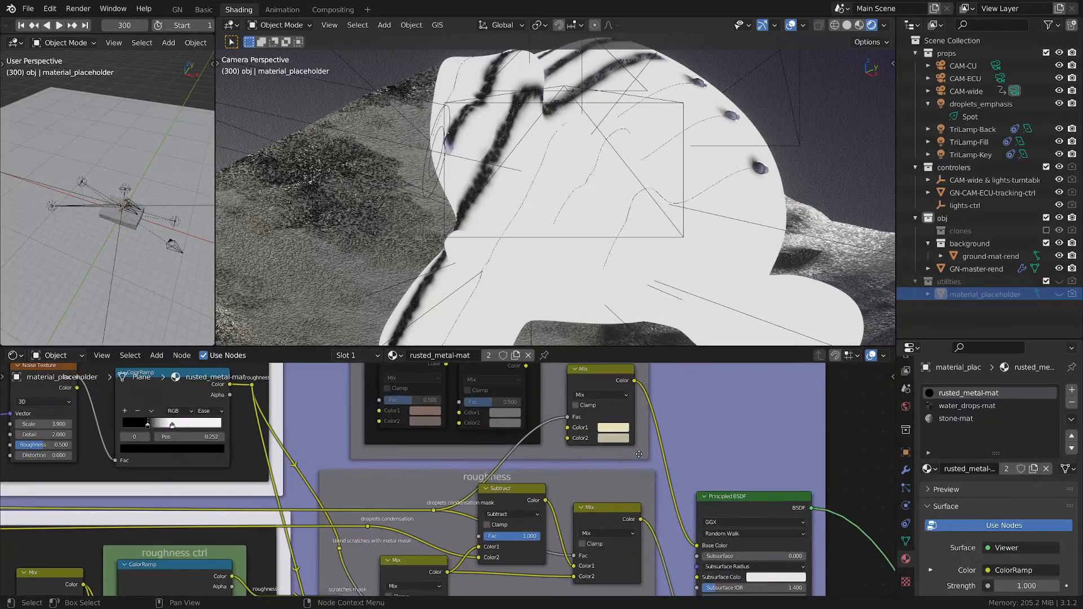
left_click(602, 427)
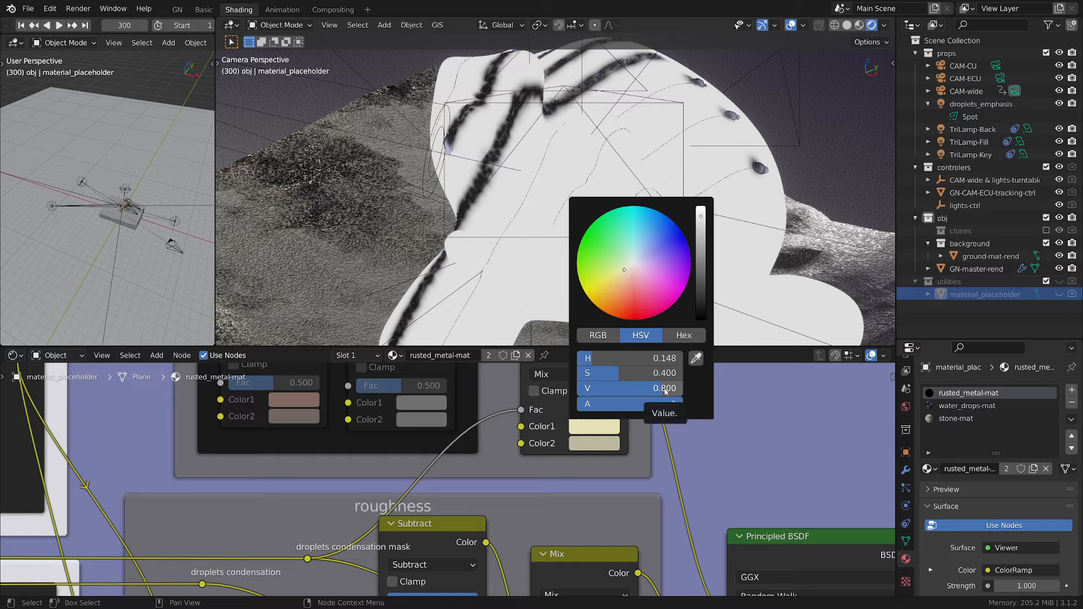
left_click(609, 450)
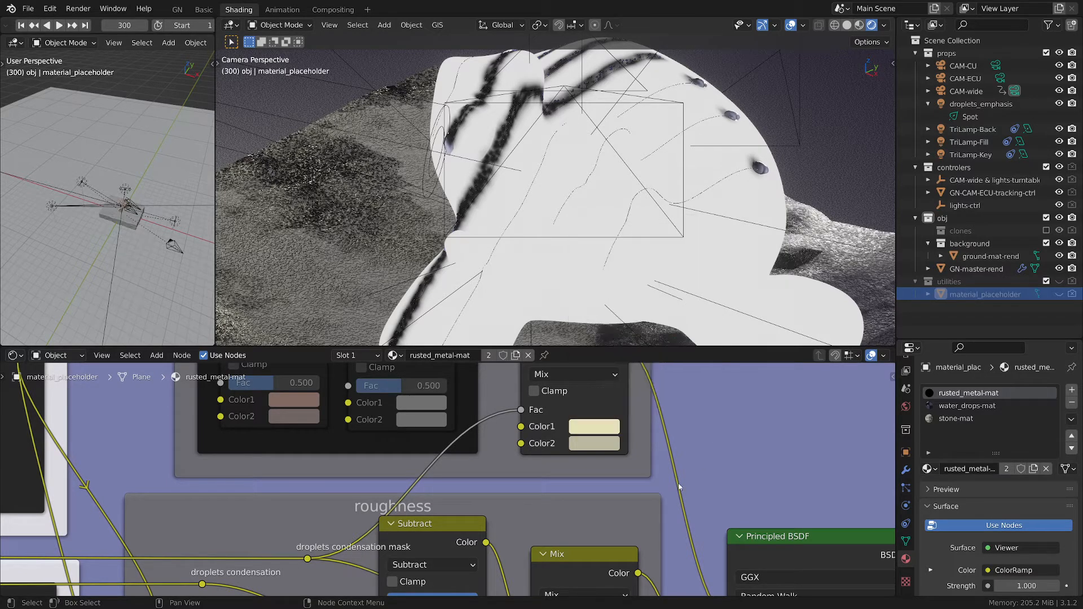
Step: Preview the color frame's Mix node on the monkey head and examine the tint around the droplets up close
scroll(675, 515, "down", 2)
scroll(674, 517, "down", 3)
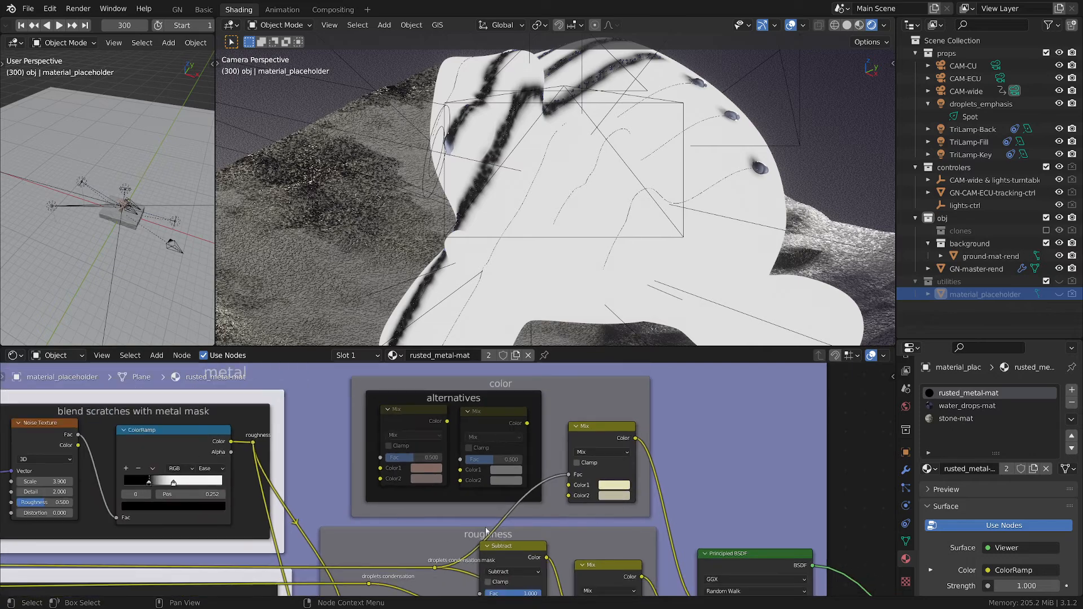
middle_click_drag(391, 524, 559, 487)
scroll(739, 465, "up", 2)
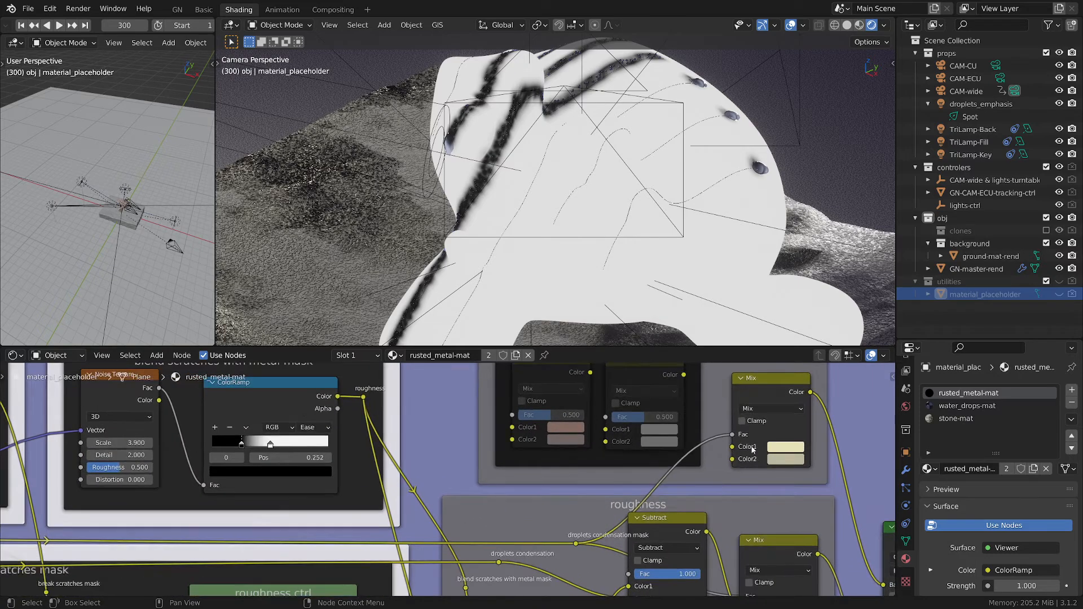
scroll(783, 389, "down", 3)
scroll(654, 411, "up", 2)
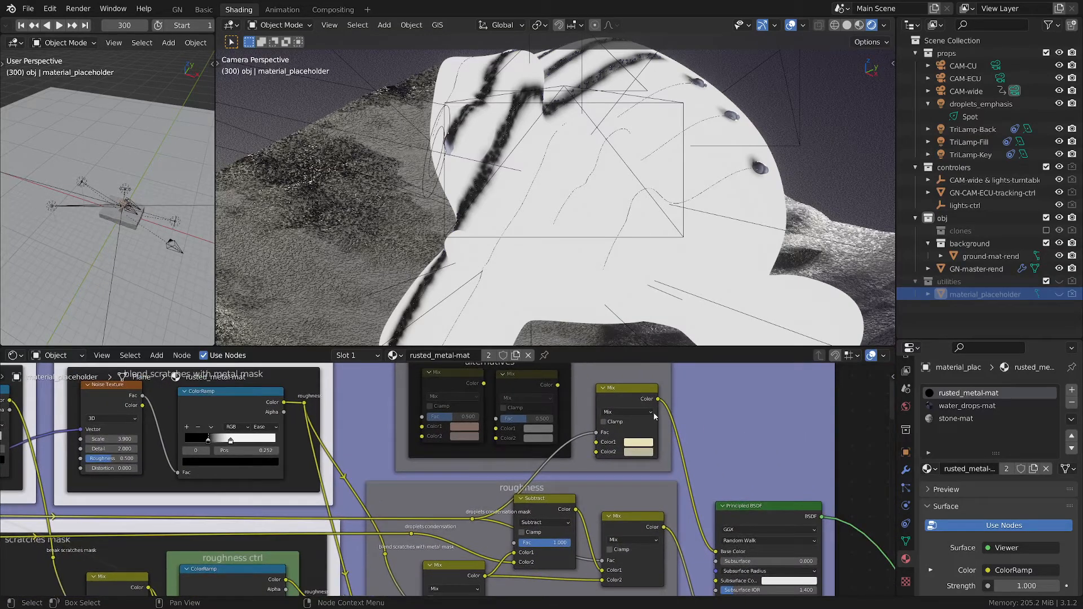
left_click(621, 389, "ctrl+shift")
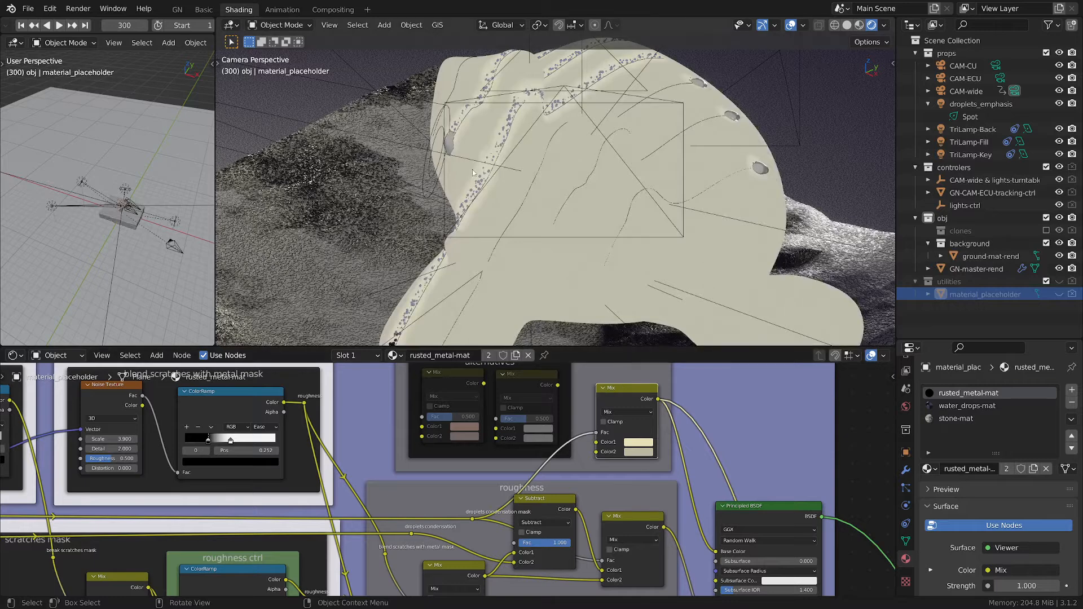
scroll(473, 169, "up", 3)
scroll(521, 183, "up", 1)
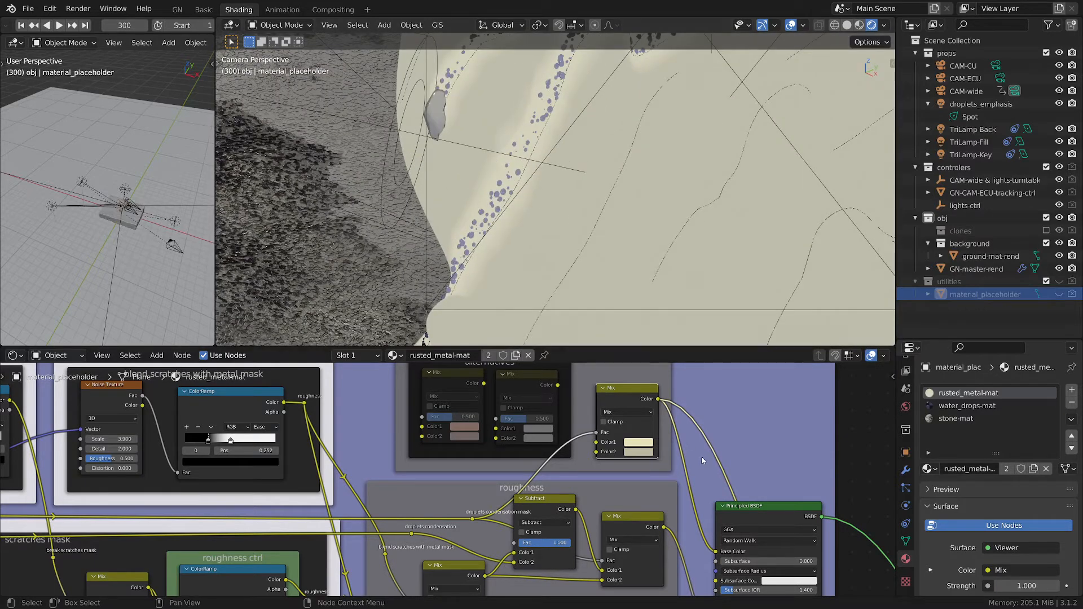
Step: Reconnect the metal Principled BSDF to the Material Output and view the shaded droplets on the brow up close
scroll(702, 456, "down", 1)
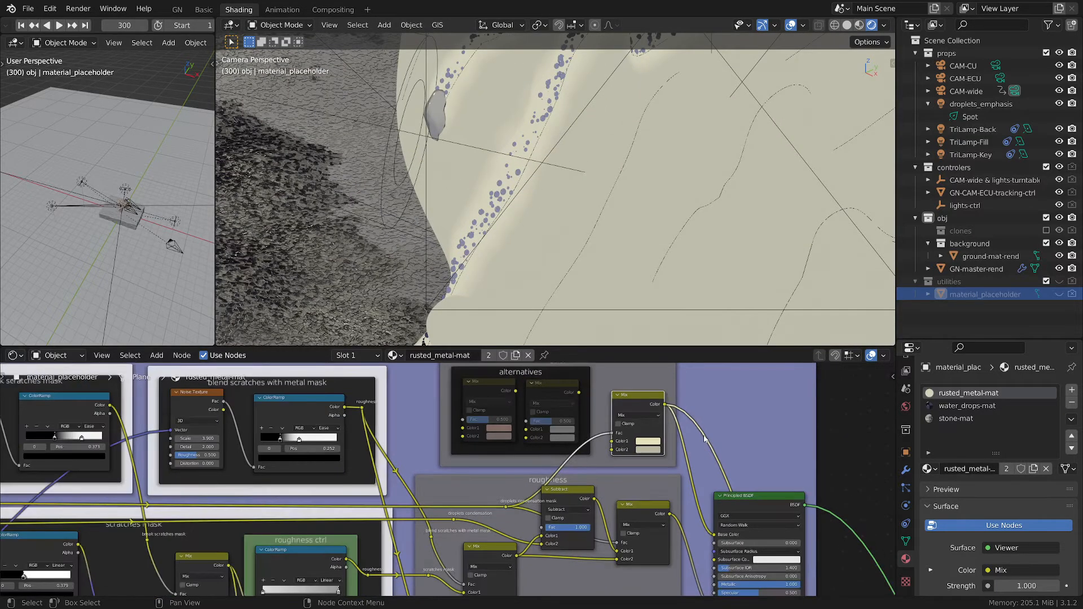
scroll(719, 479, "down", 2)
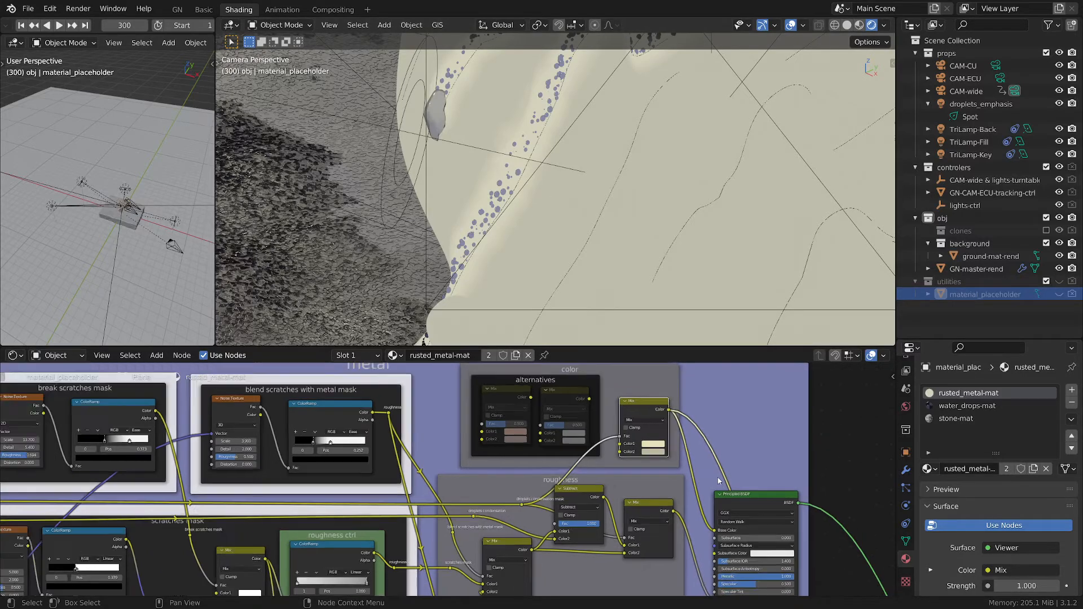
middle_click_drag(774, 504, 676, 440)
left_click(673, 438, "ctrl+shift")
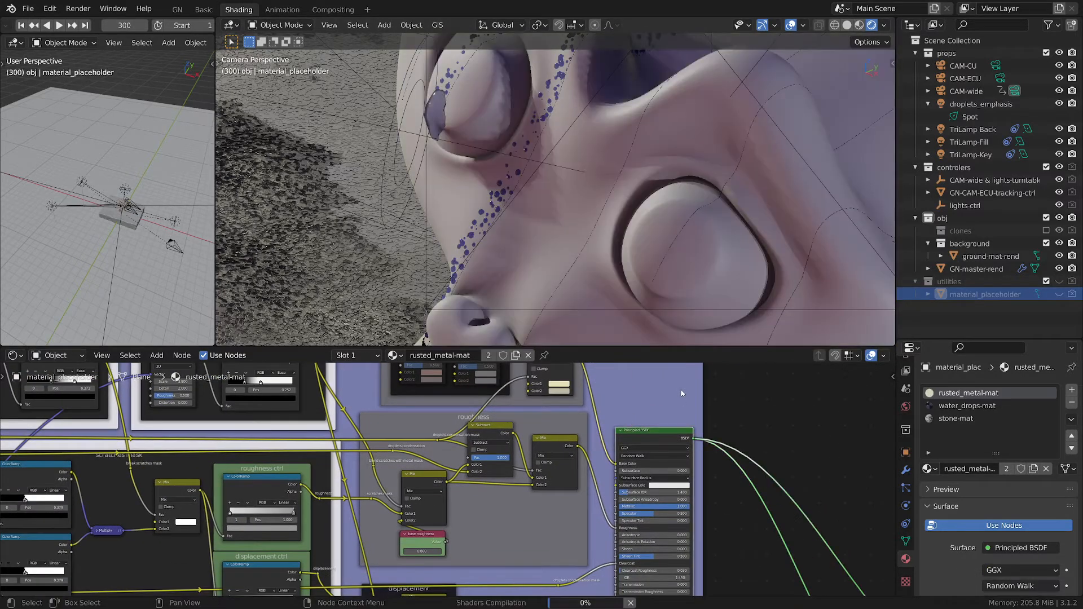
scroll(493, 204, "up", 3)
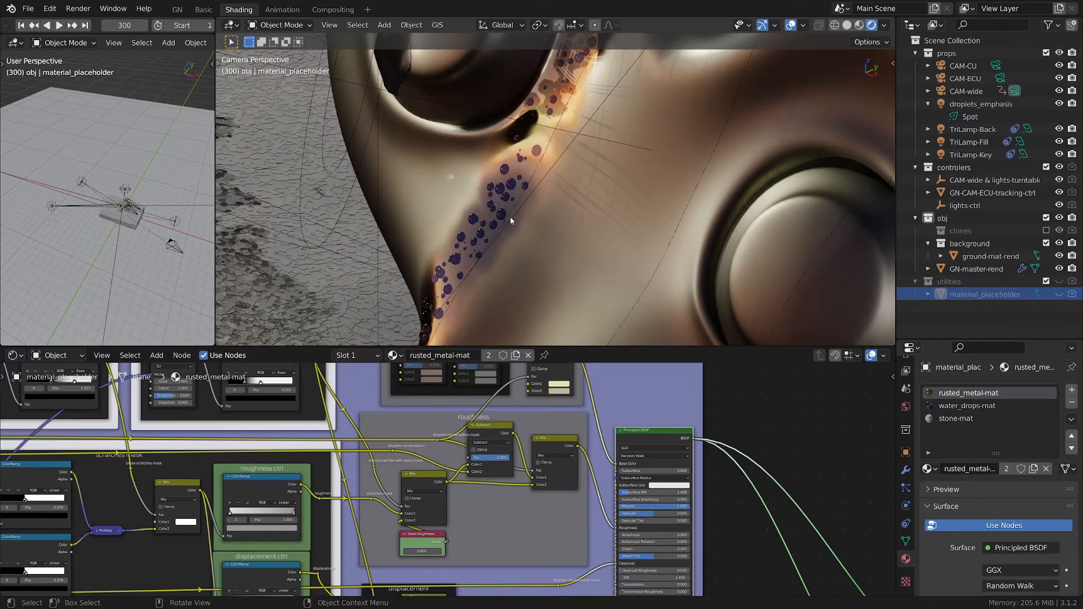
Step: Examine the roughness frame's inputs, selecting the blend scratches with metal mask, scratches mask and droplets condensation mask reroutes
middle_click_drag(526, 410, 653, 438)
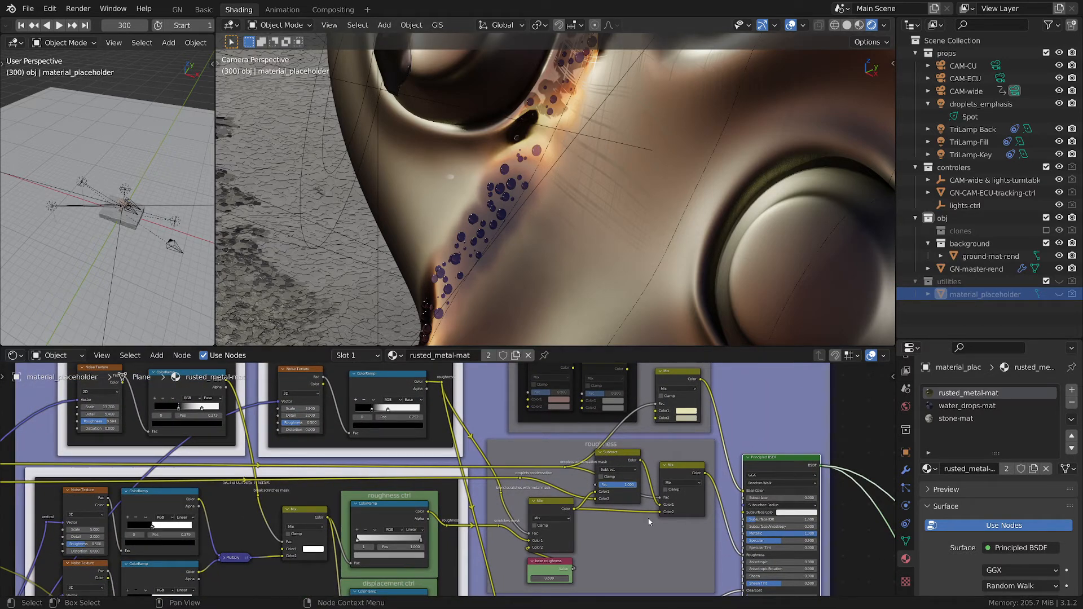
middle_click_drag(712, 561, 642, 536)
scroll(598, 491, "up", 4)
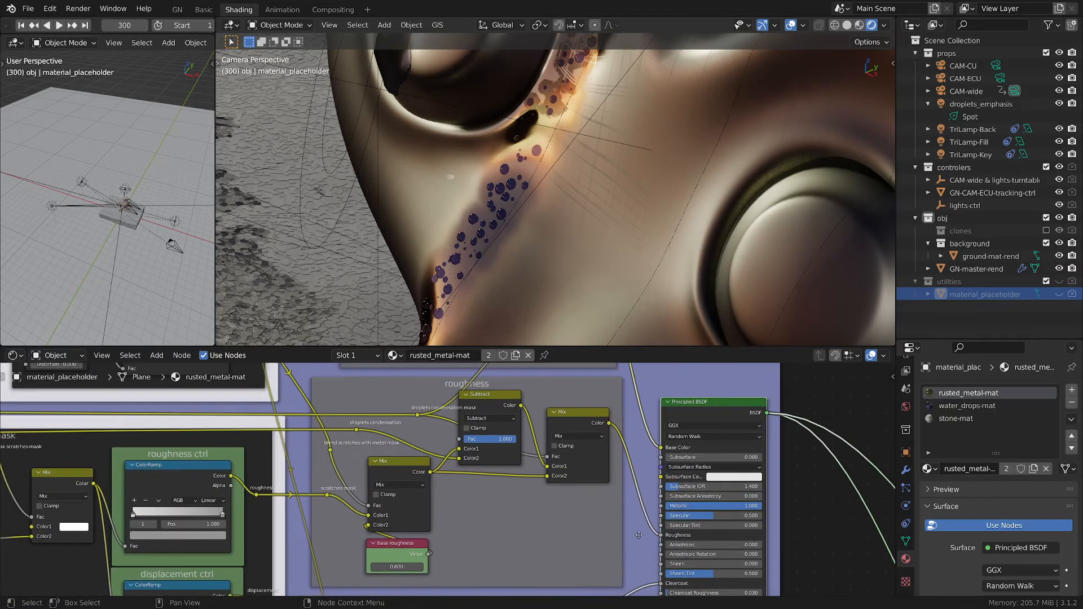
scroll(588, 442, "up", 1)
scroll(425, 467, "down", 3)
scroll(409, 464, "up", 2)
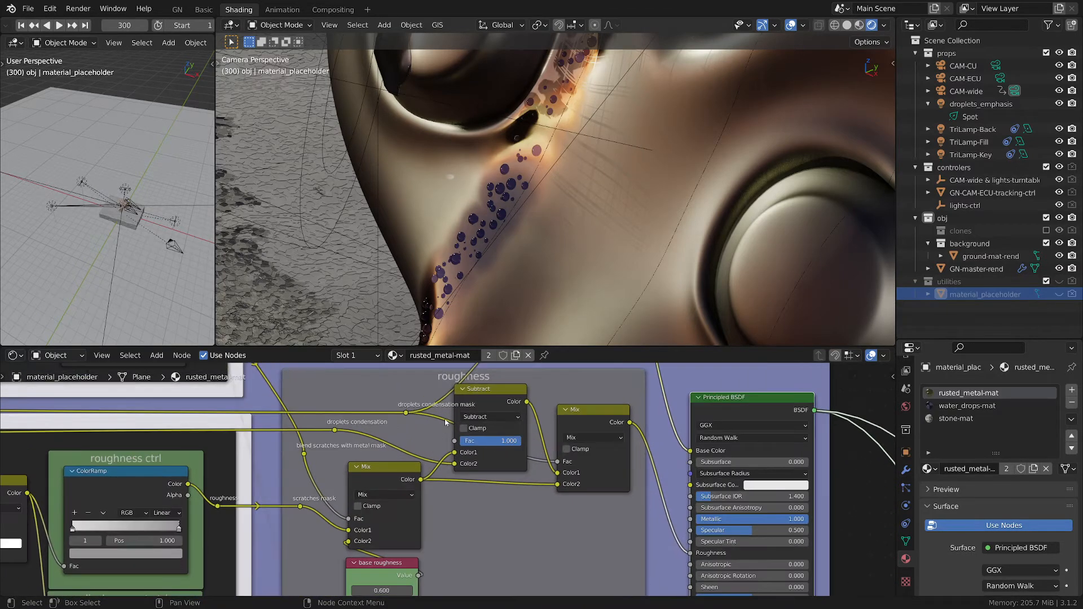
scroll(309, 460, "up", 2)
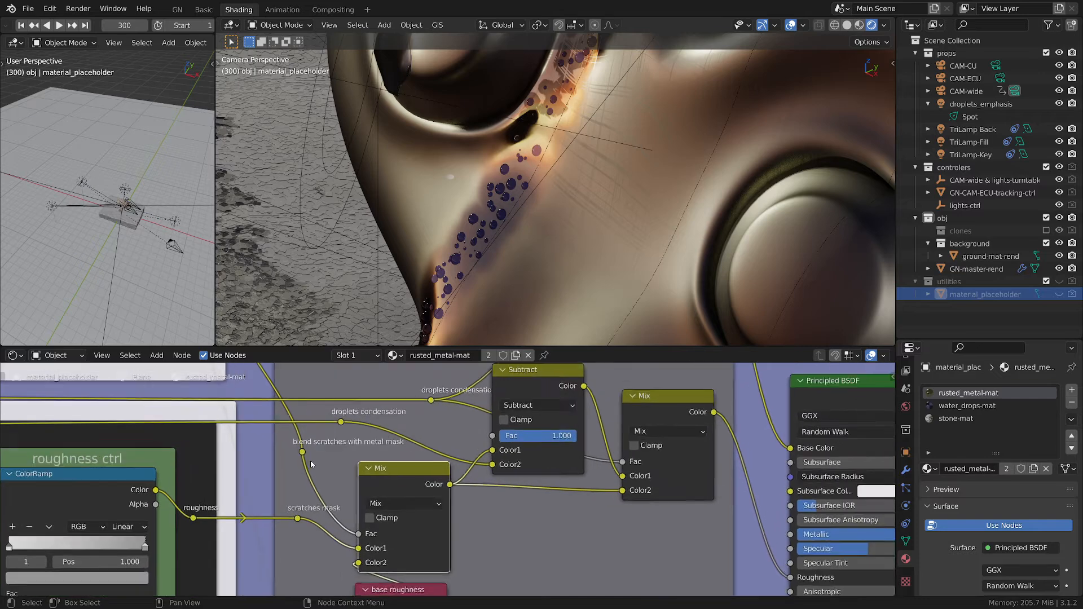
left_click(302, 451)
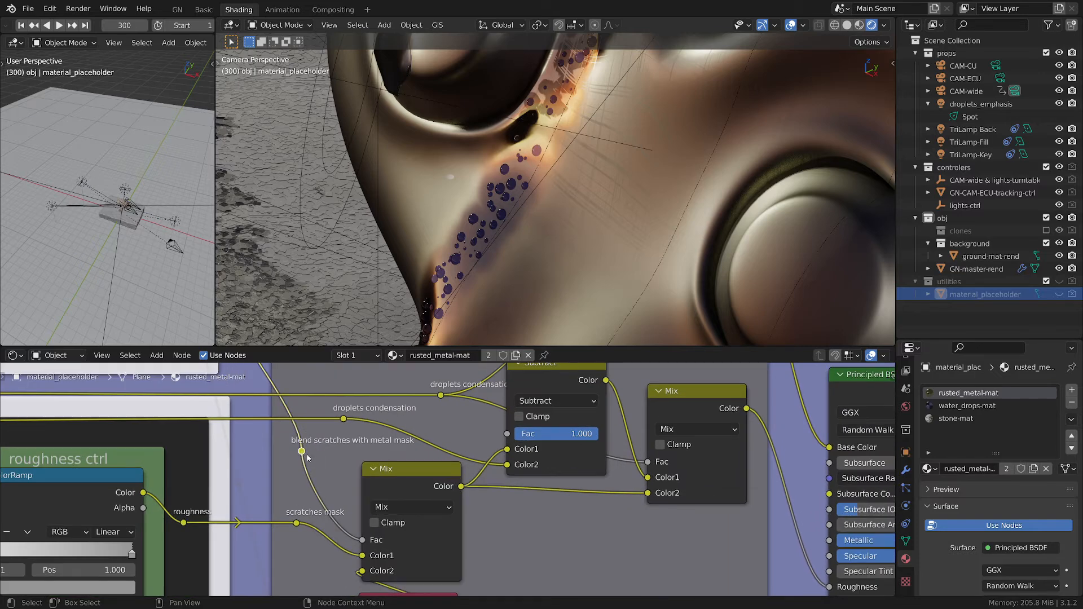
left_click(296, 524)
left_click(442, 396)
middle_click_drag(528, 521, 509, 538)
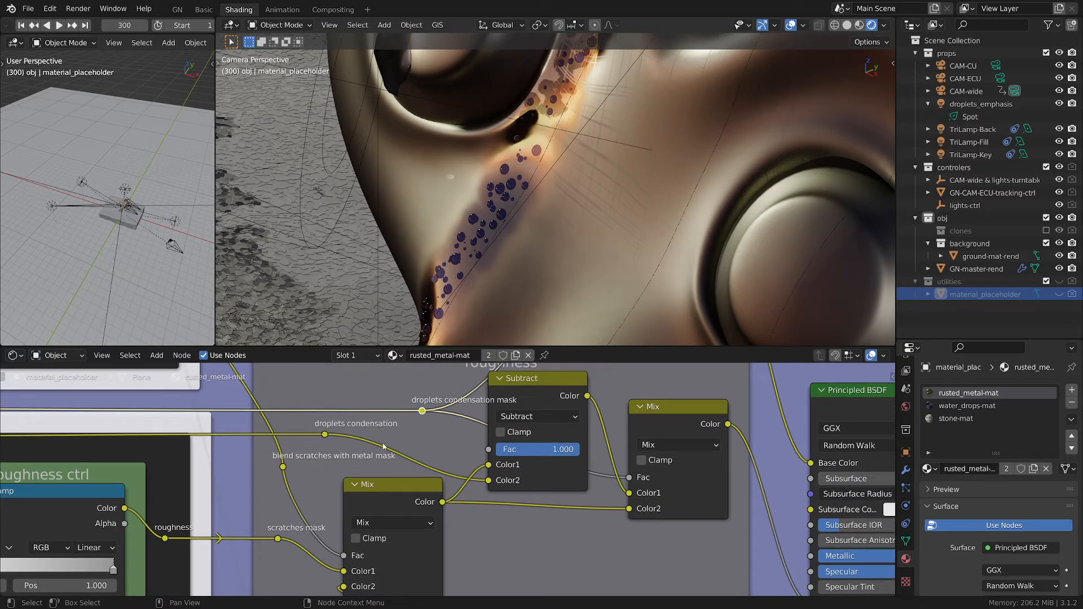
Step: Compare the roughness node setup with the condensation streaks on the head in a wider view
scroll(383, 446, "down", 4)
middle_click_drag(536, 169, 558, 191)
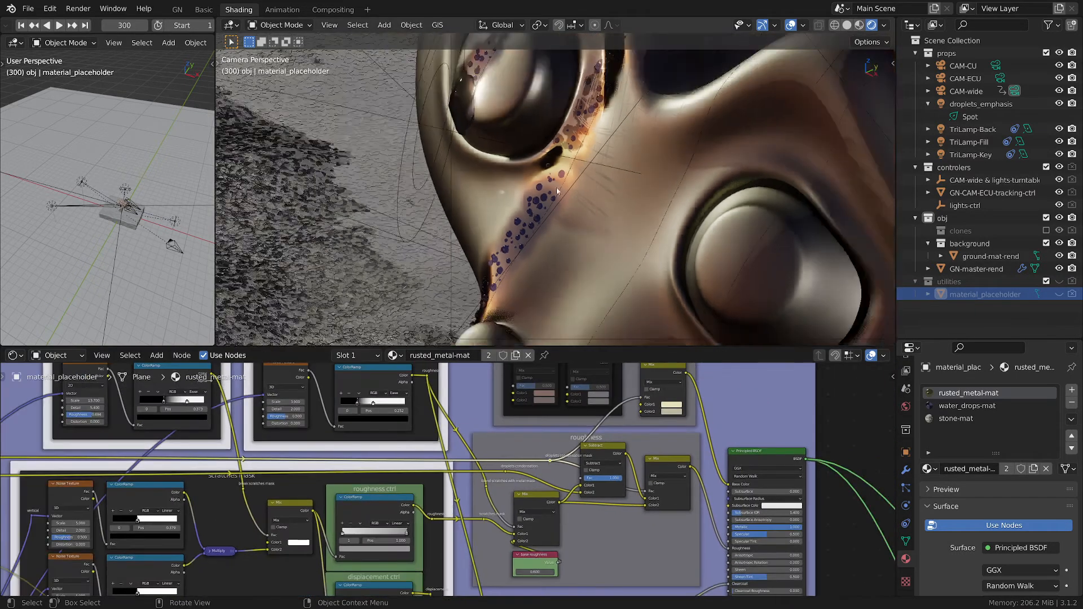
scroll(558, 191, "down", 2)
middle_click_drag(427, 478, 443, 478)
scroll(821, 542, "up", 1)
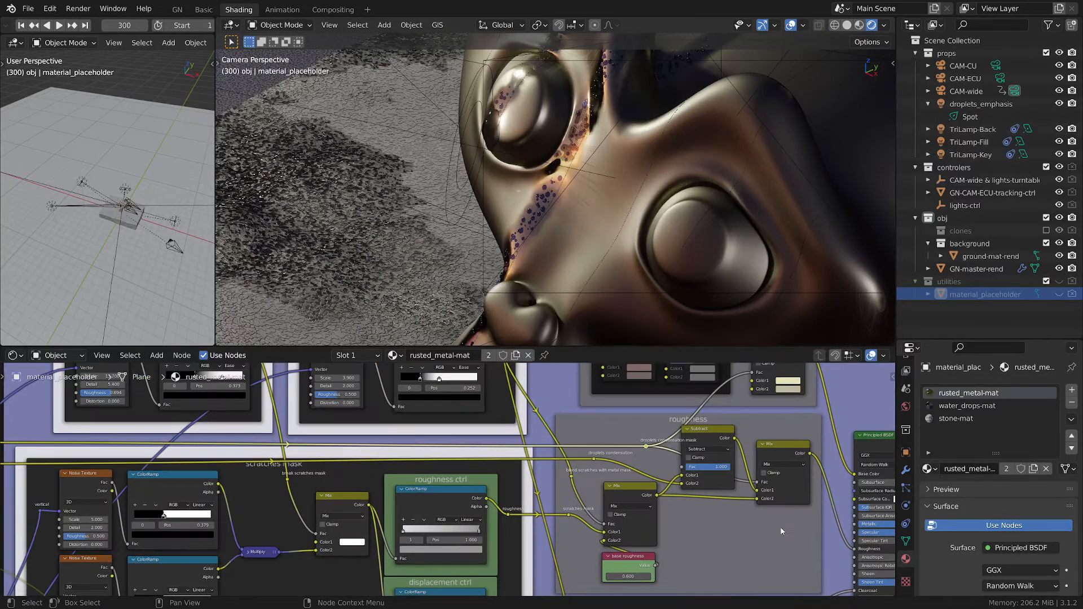
Step: Select the Mix node that blends the scratches mask with the base roughness value and examine its links
scroll(705, 545, "up", 1)
middle_click_drag(684, 567, 596, 489)
scroll(597, 488, "up", 3)
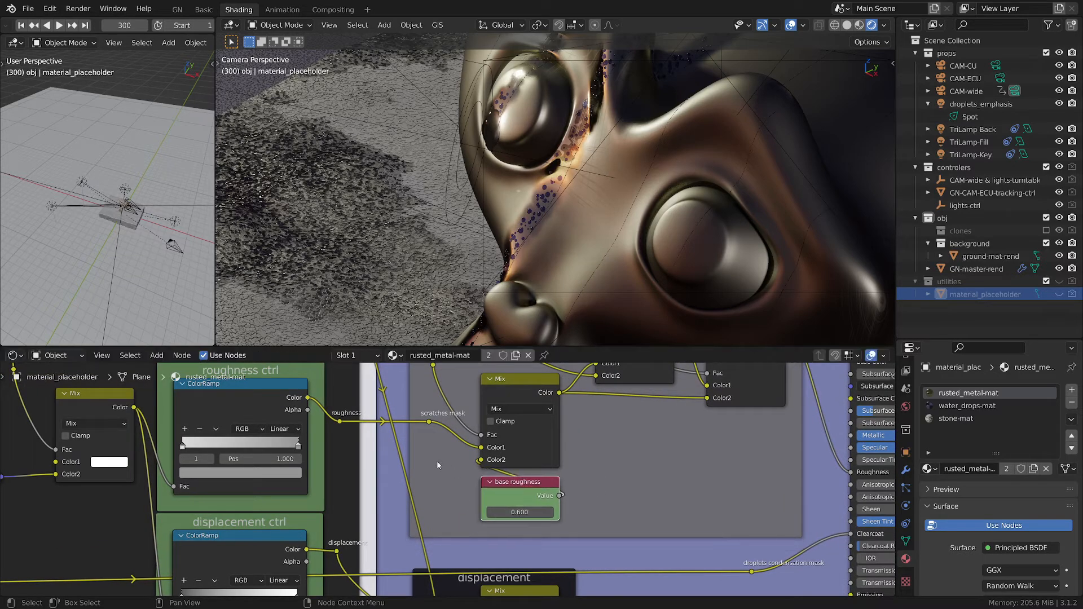
middle_click_drag(437, 459, 431, 487)
left_click(510, 422)
scroll(574, 459, "down", 1)
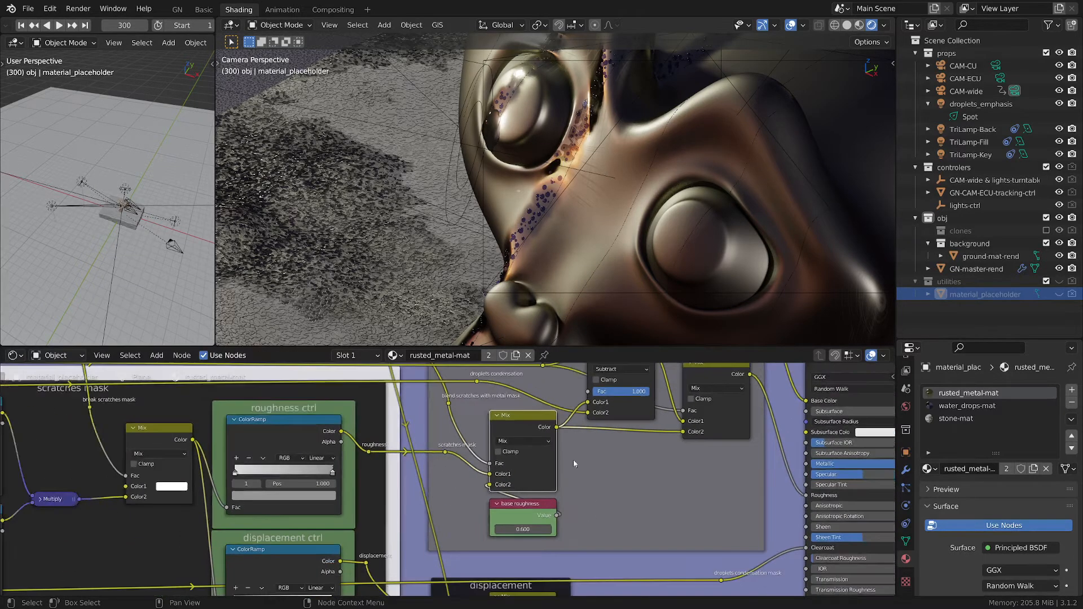
Step: Examine how the Subtract node and the final Mix node combine the droplets condensation with the roughness
middle_click_drag(615, 458, 564, 525)
middle_click_drag(585, 379, 585, 380)
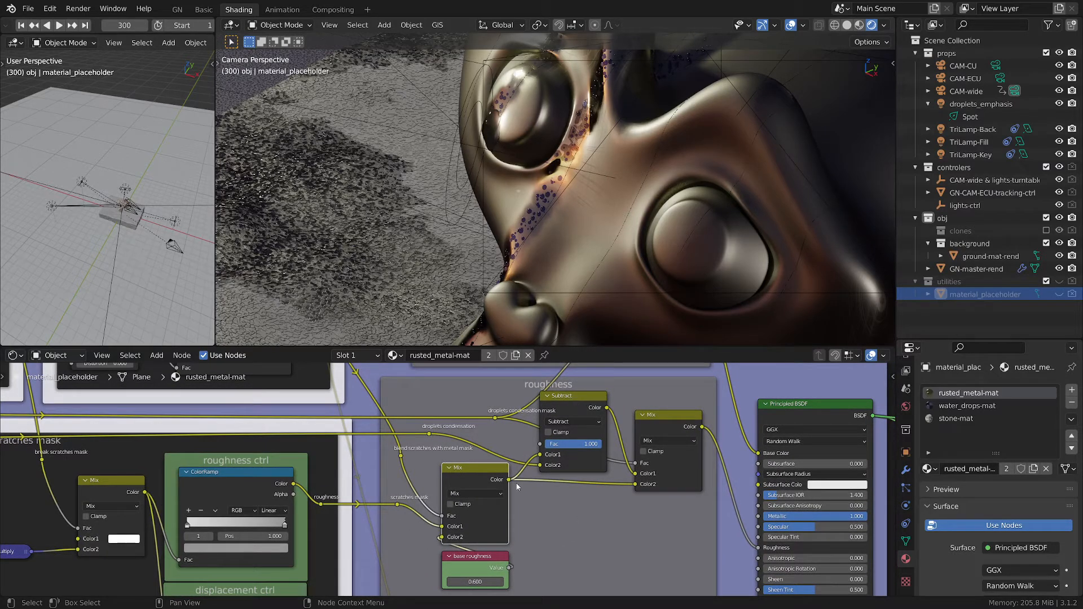
left_click(583, 409)
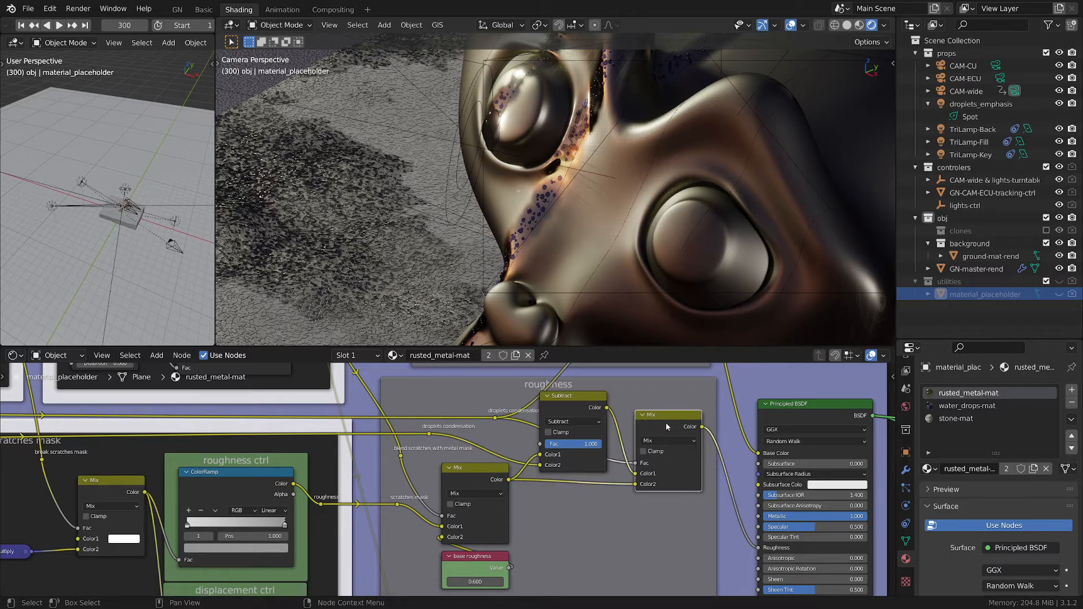
Step: Trace the scratches mask back to the Texture Coordinate node and examine its Generated links to the mapping nodes
scroll(246, 476, "down", 2)
middle_click_drag(144, 462, 506, 454)
scroll(213, 459, "down", 4)
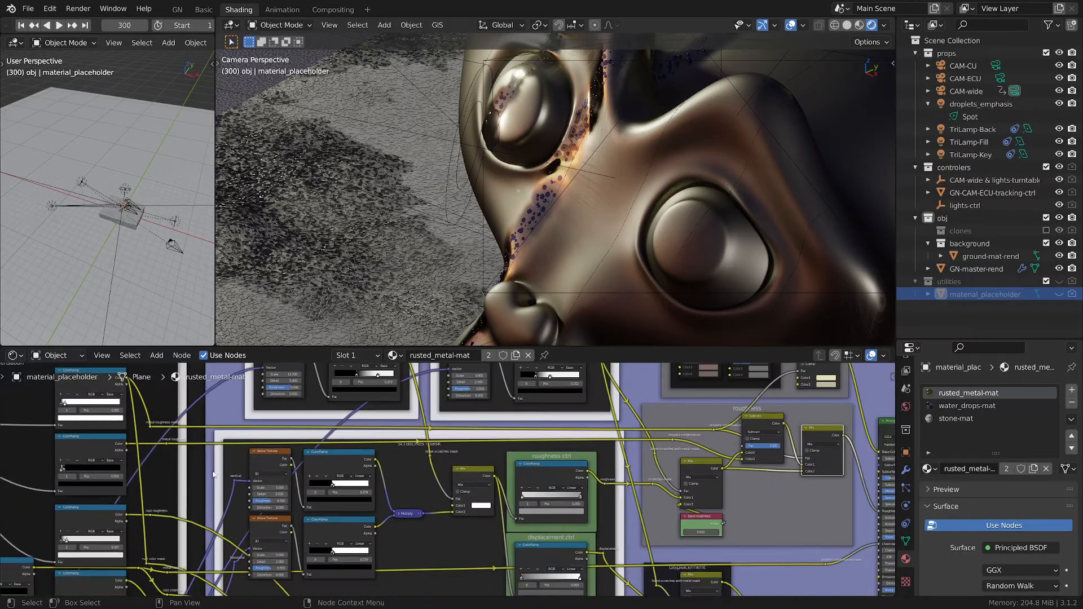
middle_click_drag(176, 465, 296, 438)
scroll(296, 438, "up", 3)
scroll(228, 527, "up", 5)
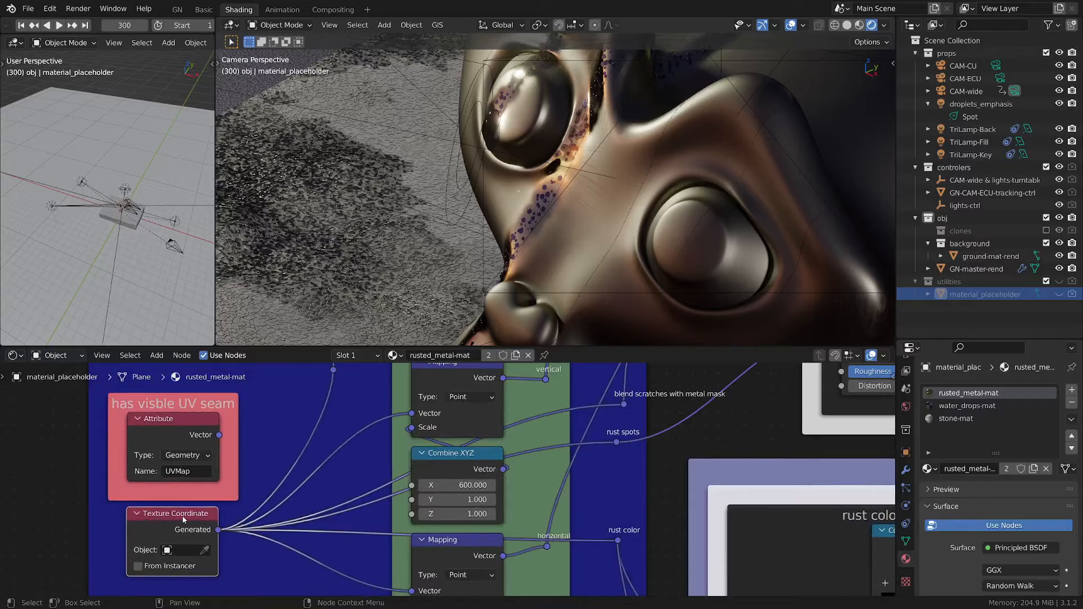
Step: Examine the UV manipulation frame, comparing the UVMap attribute with the Generated coordinates and checking the head in a wider view
scroll(330, 453, "down", 3)
middle_click_drag(320, 456, 279, 499)
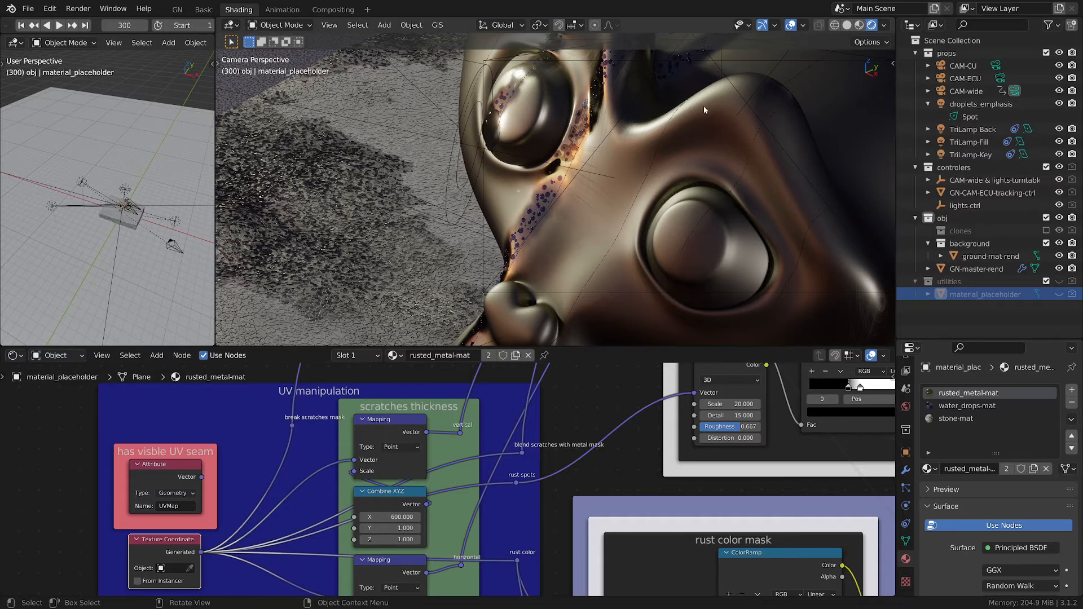
middle_click_drag(703, 107, 770, 87)
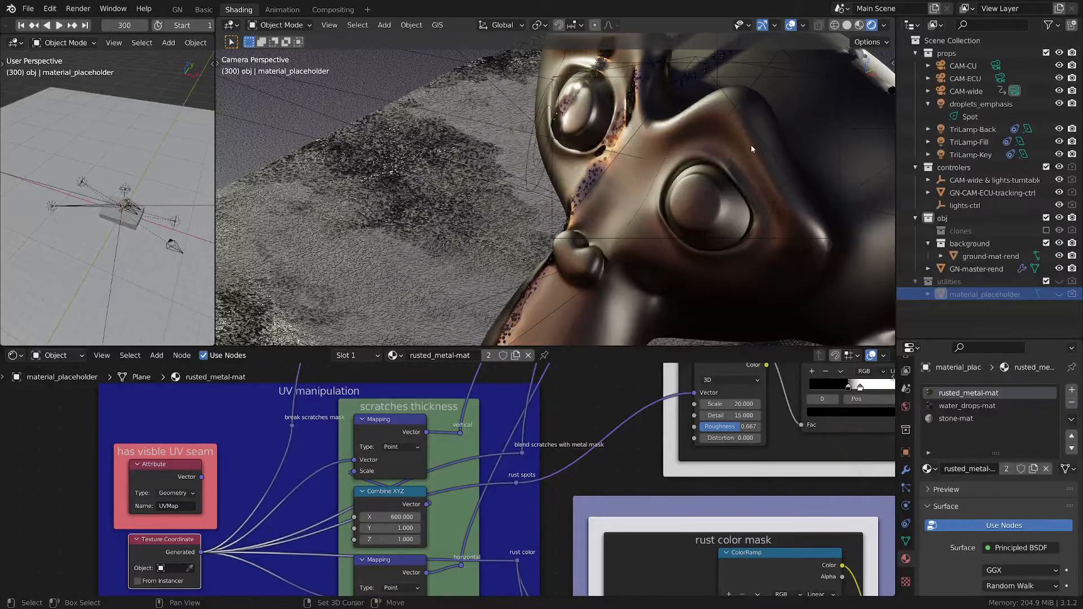
middle_click_drag(750, 144, 754, 119)
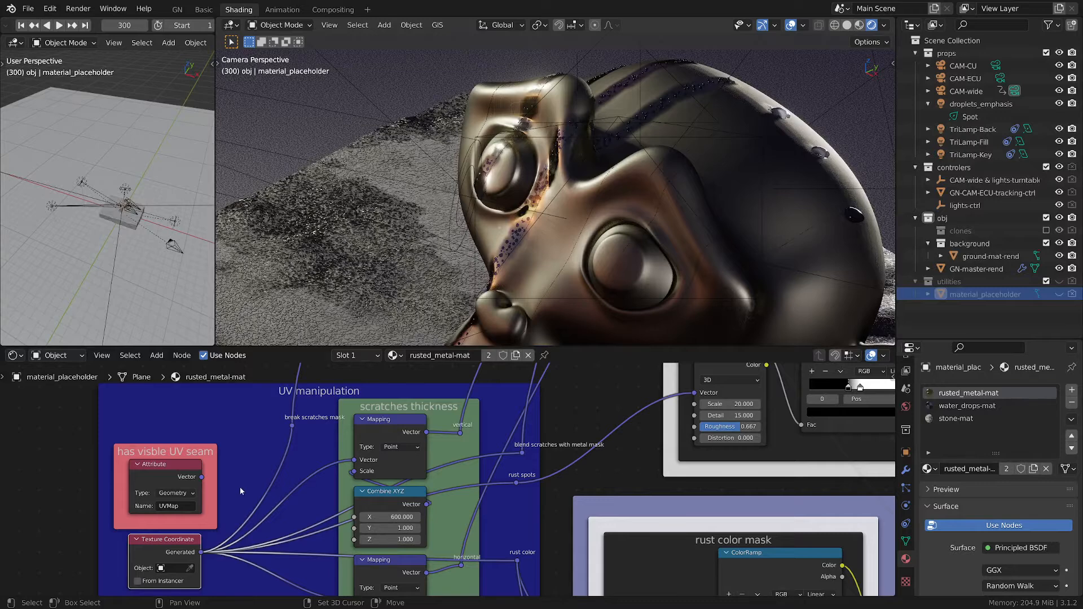
scroll(235, 568, "up", 2)
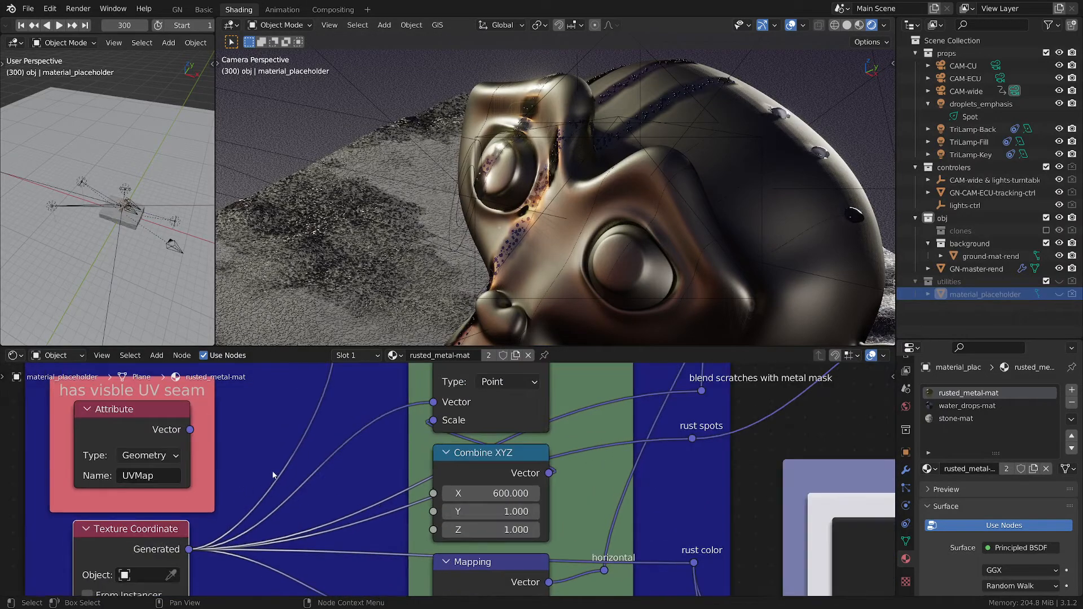
scroll(272, 476, "down", 1)
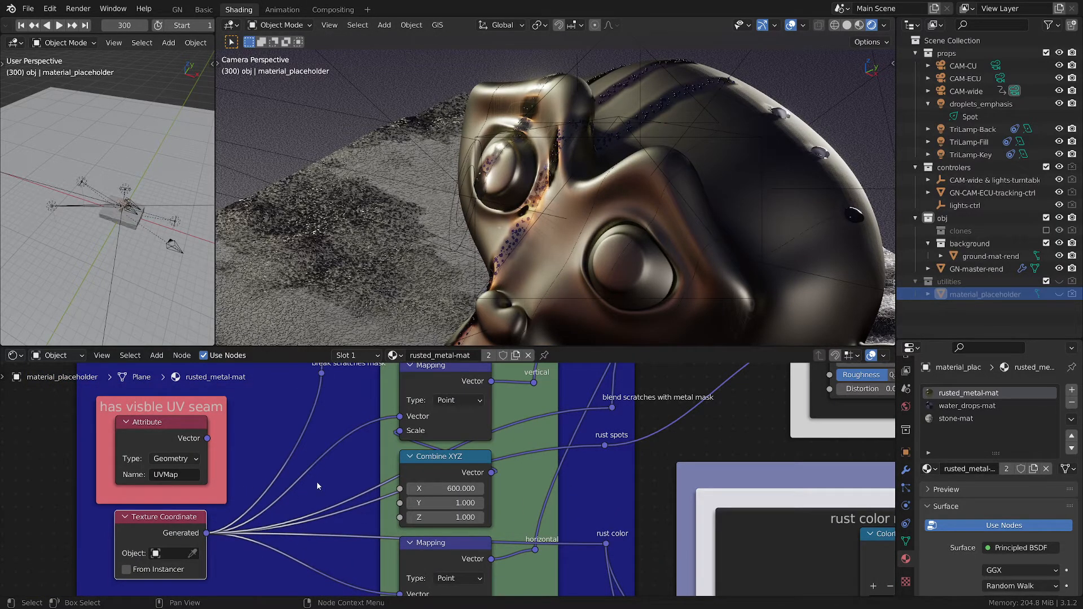
middle_click_drag(318, 486, 284, 532)
mouse_move(523, 418)
middle_mouse_down()
mouse_move(520, 432)
mouse_move(535, 431)
middle_mouse_up()
middle_click_drag(526, 473, 572, 500)
scroll(565, 473, "up", 3)
scroll(578, 491, "down", 2)
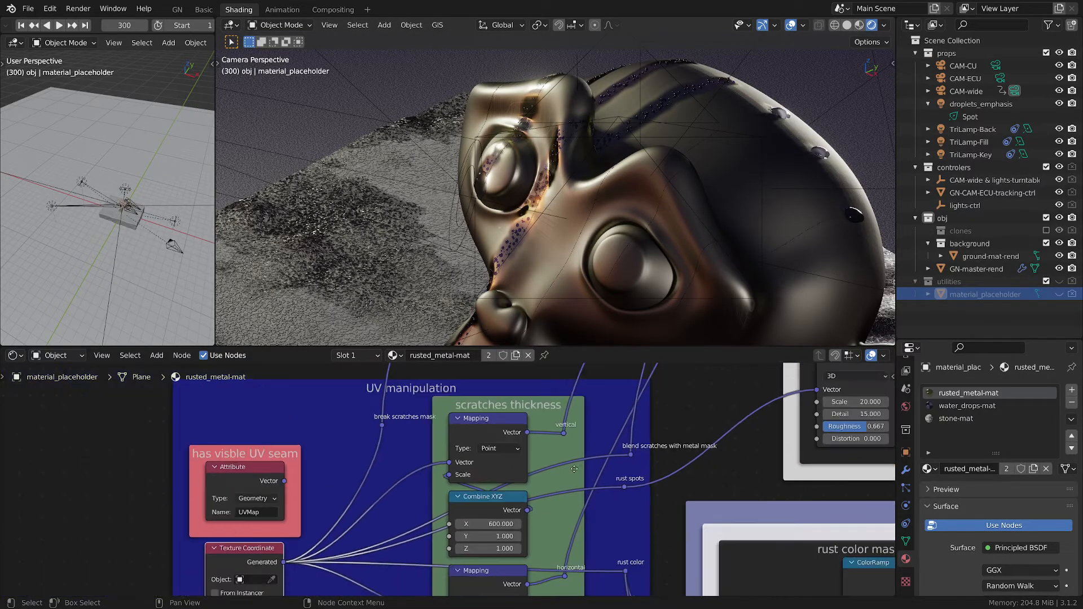
middle_click_drag(301, 554, 247, 547)
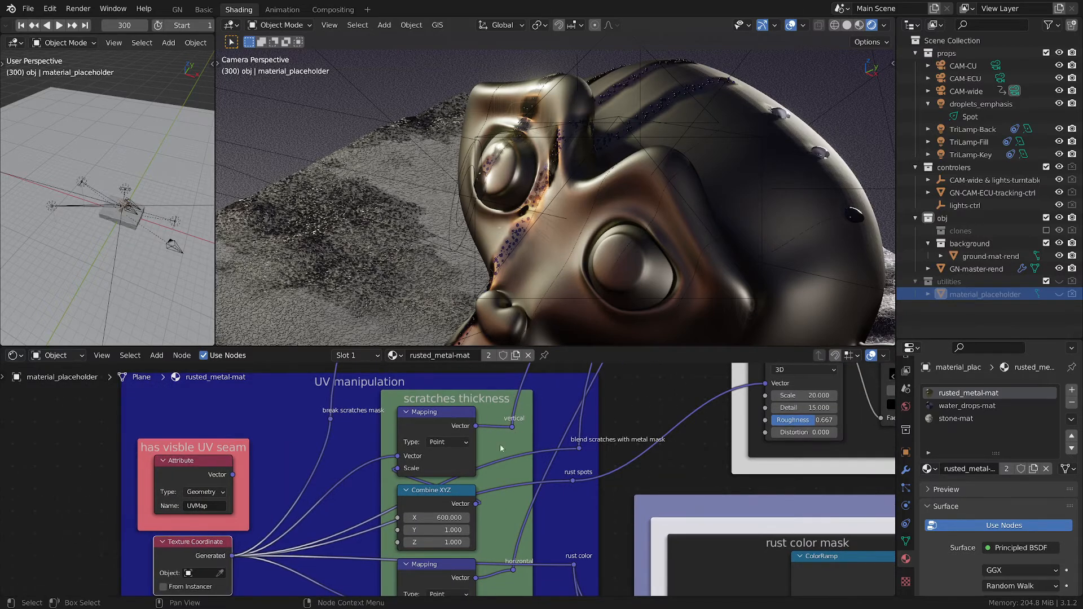
Step: Examine the vertical and horizontal Mapping nodes and the Combine XYZ scales that control the scratches thickness
scroll(501, 463, "down", 3)
middle_click_drag(501, 472, 449, 424)
scroll(449, 425, "up", 2)
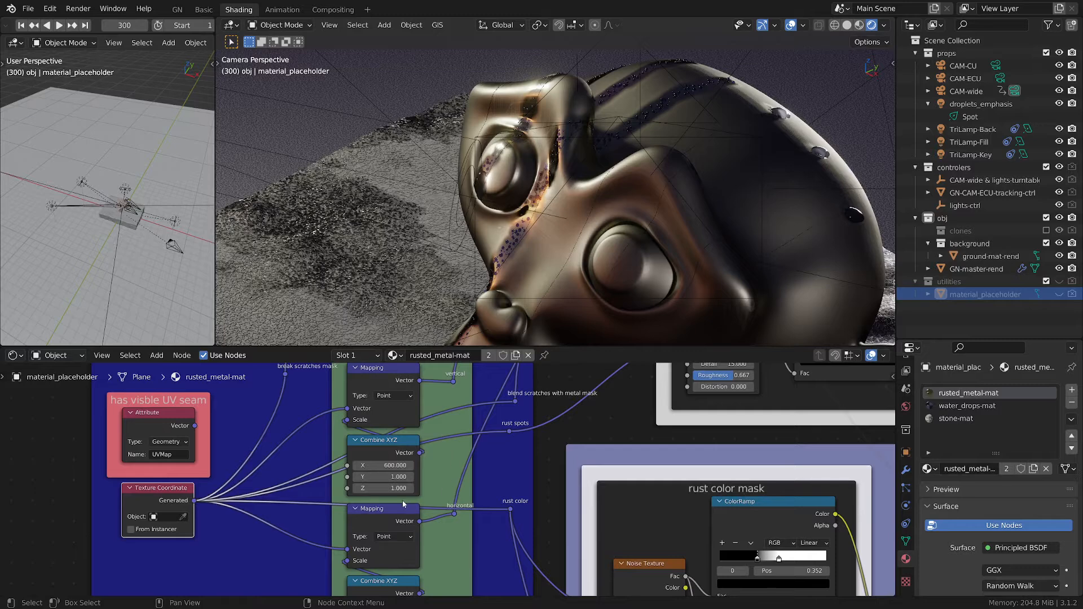
scroll(402, 500, "up", 1)
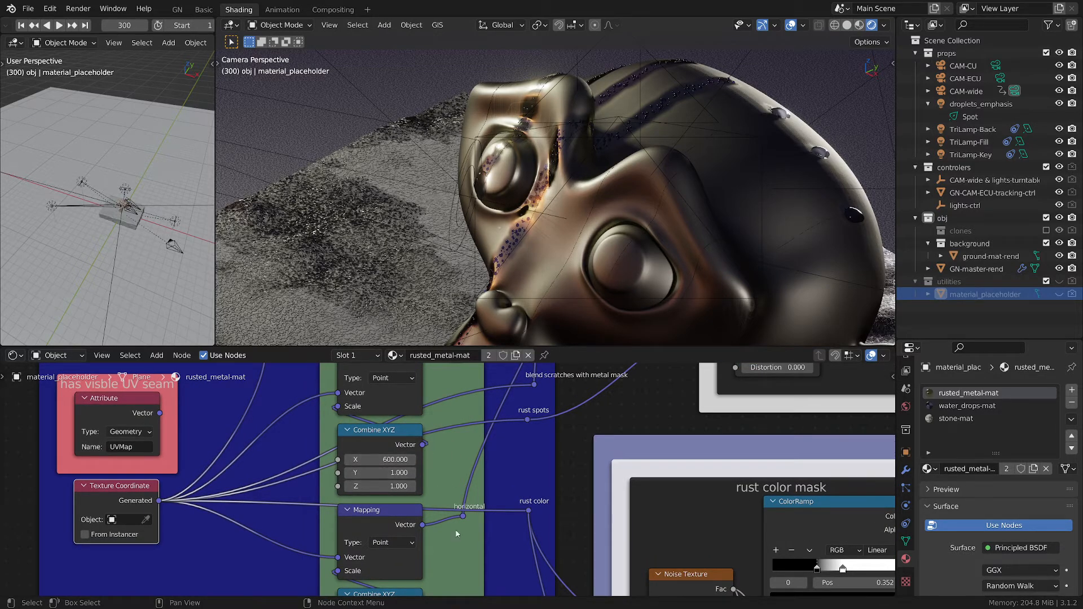
scroll(428, 455, "left", 2, "ctrl")
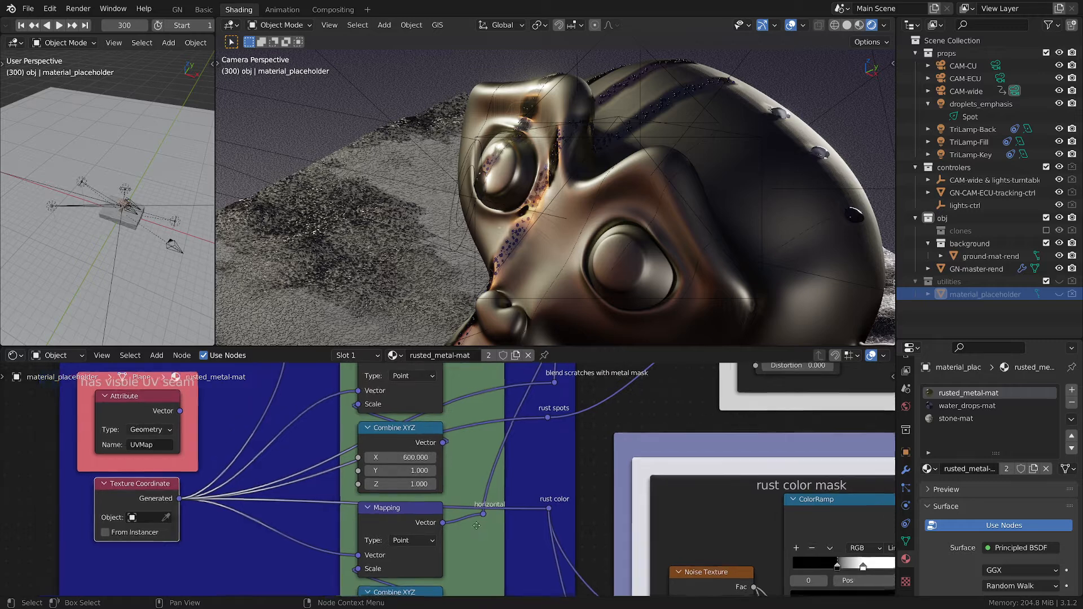
scroll(395, 585, "down", 3)
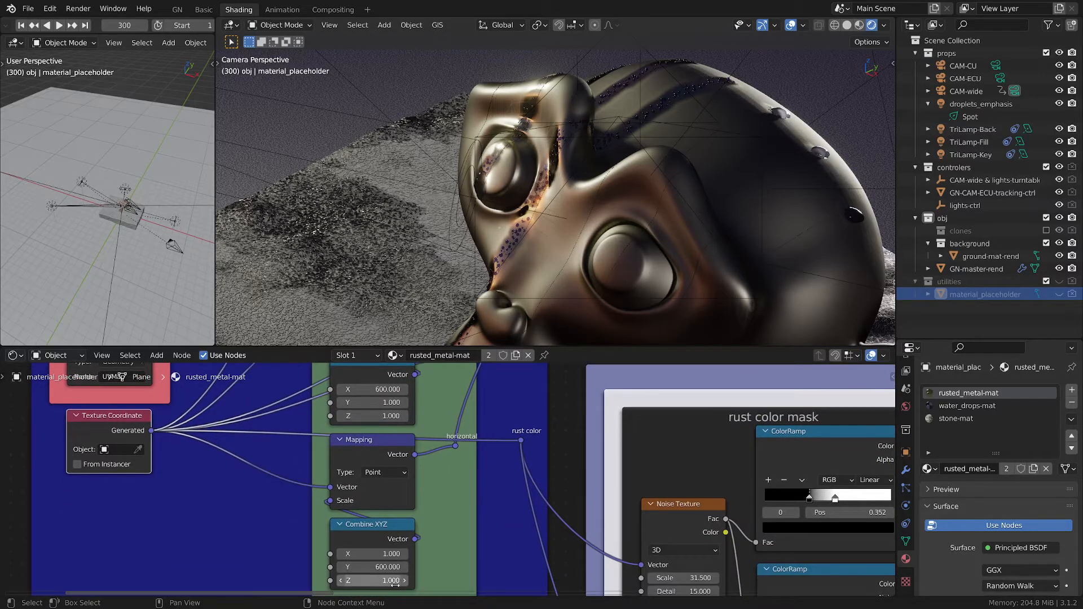
scroll(459, 516, "down", 2)
scroll(474, 506, "up", 3, "shift")
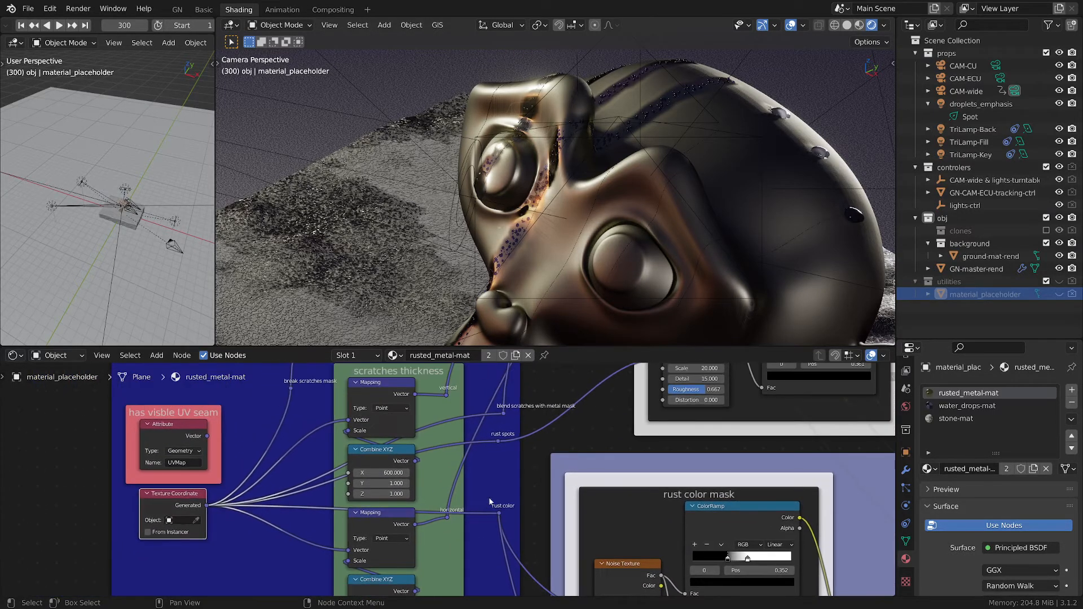
Step: Preview the vertical scratches ColorRamp and the horizontal scratches ColorRamp in turn on the head
scroll(462, 499, "up", 4, "shift")
scroll(460, 497, "up", 5, "shift")
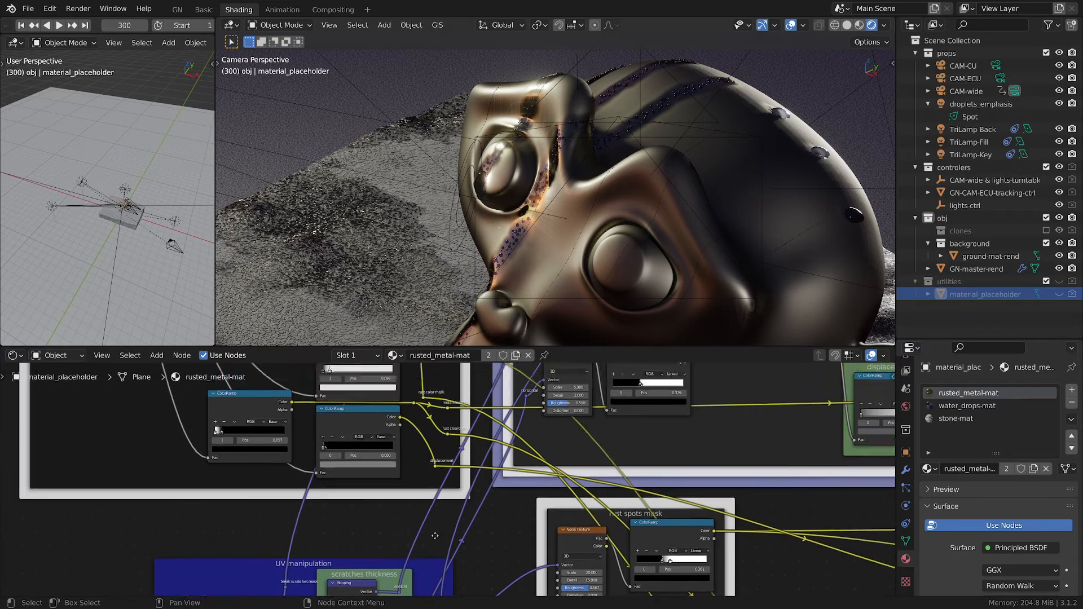
scroll(440, 483, "down", 2)
middle_click_drag(440, 483, 373, 540)
scroll(573, 421, "up", 2)
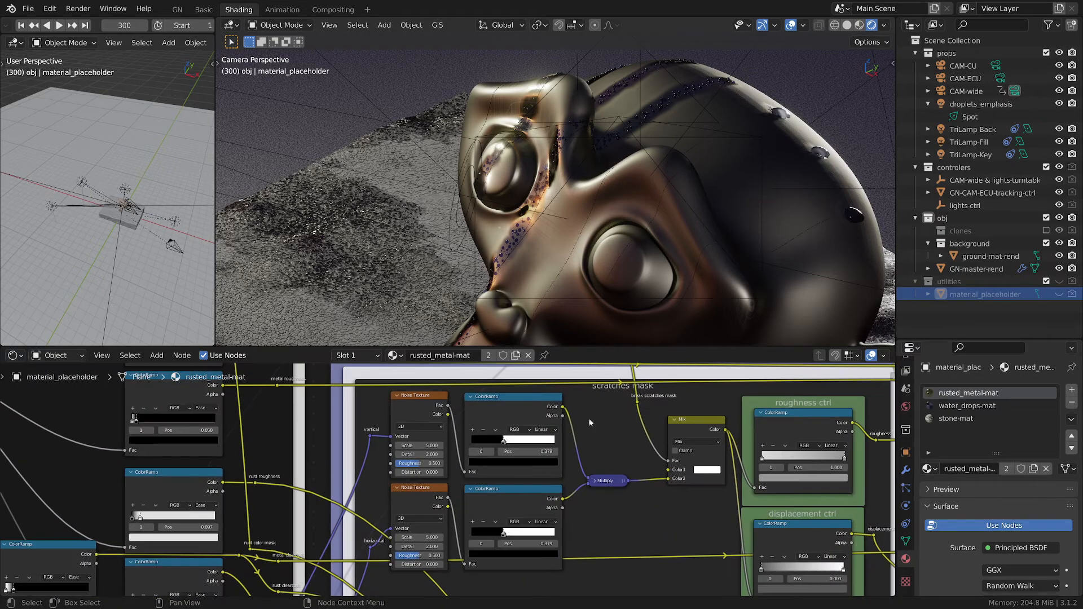
scroll(590, 419, "up", 1)
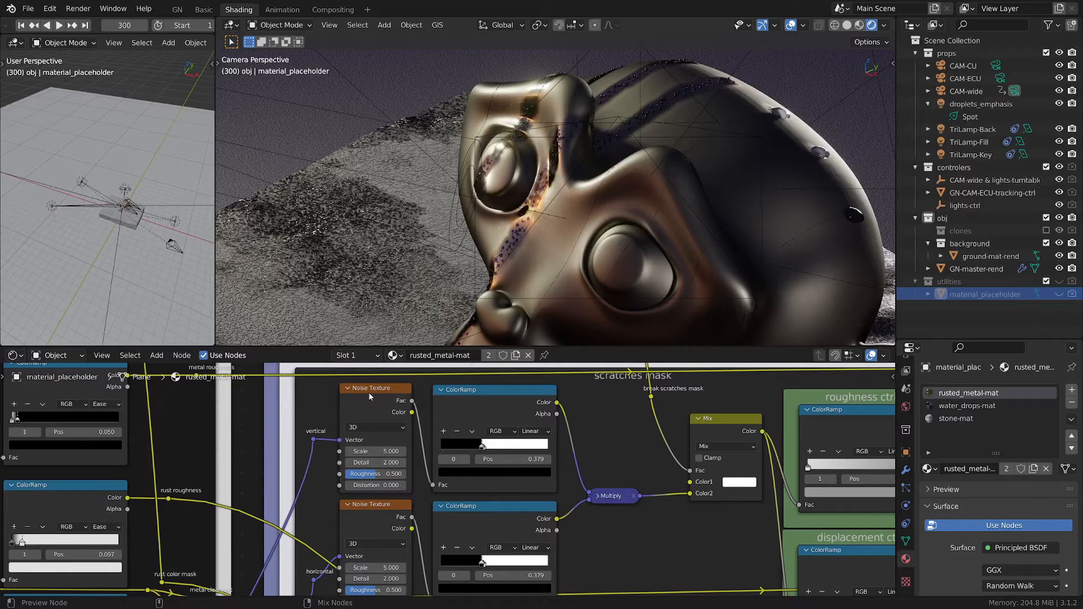
left_click(475, 395, "ctrl+shift")
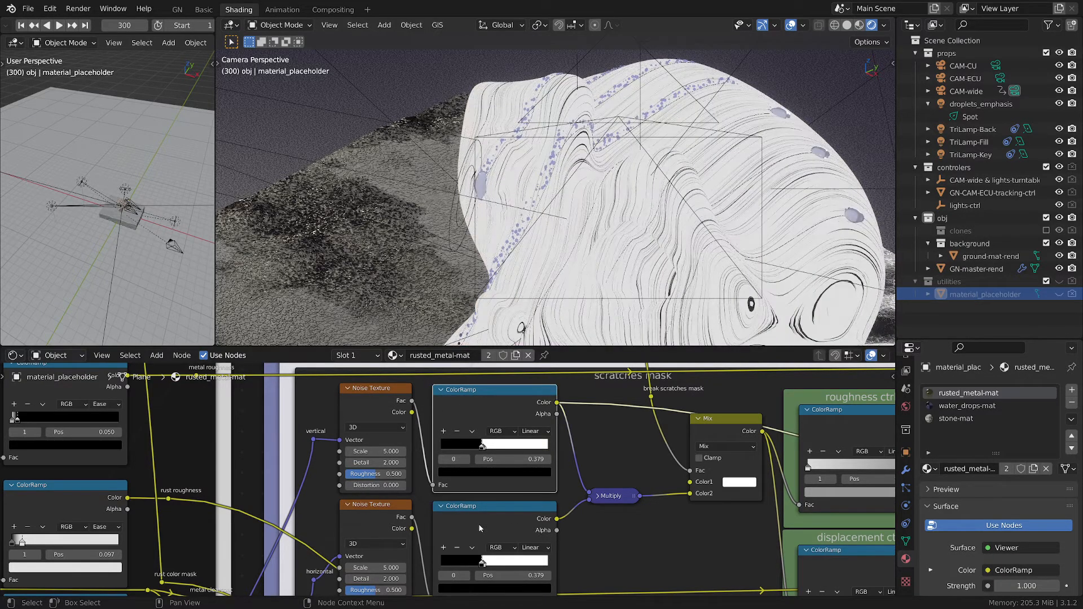
middle_click_drag(478, 523, 540, 464)
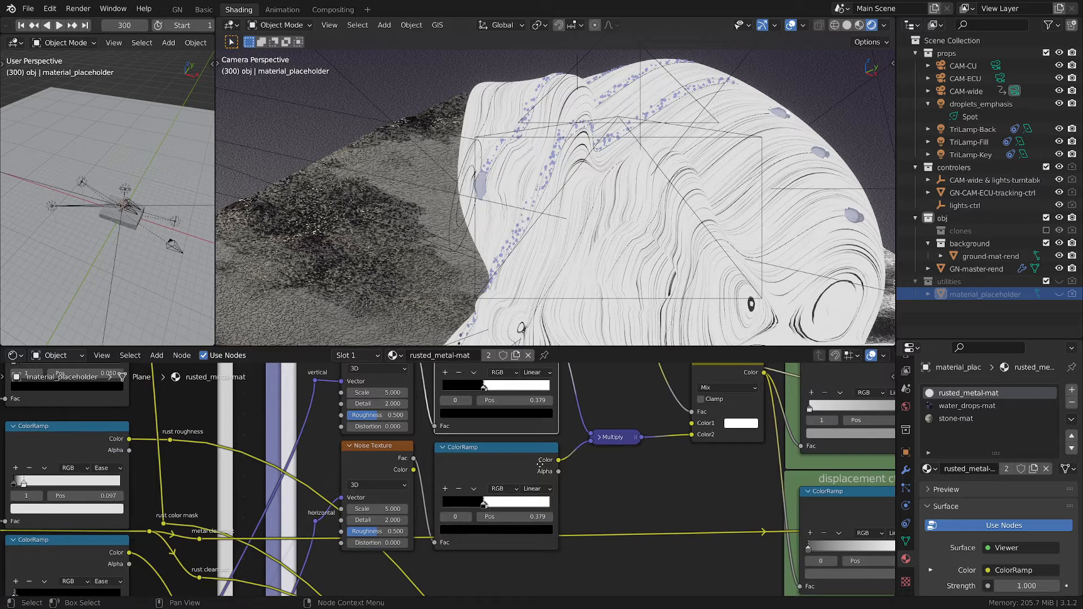
left_click(496, 452, "ctrl+shift")
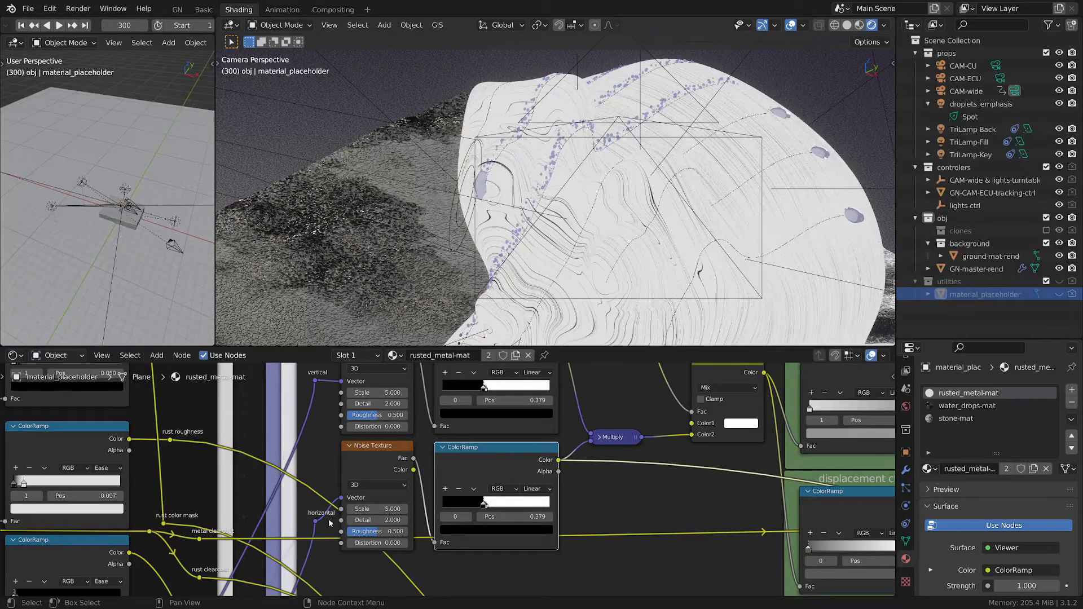
Step: Preview the Multiply node that combines the vertical and horizontal scratches, and inspect the crossing lines on the head
middle_click_drag(629, 459, 511, 523)
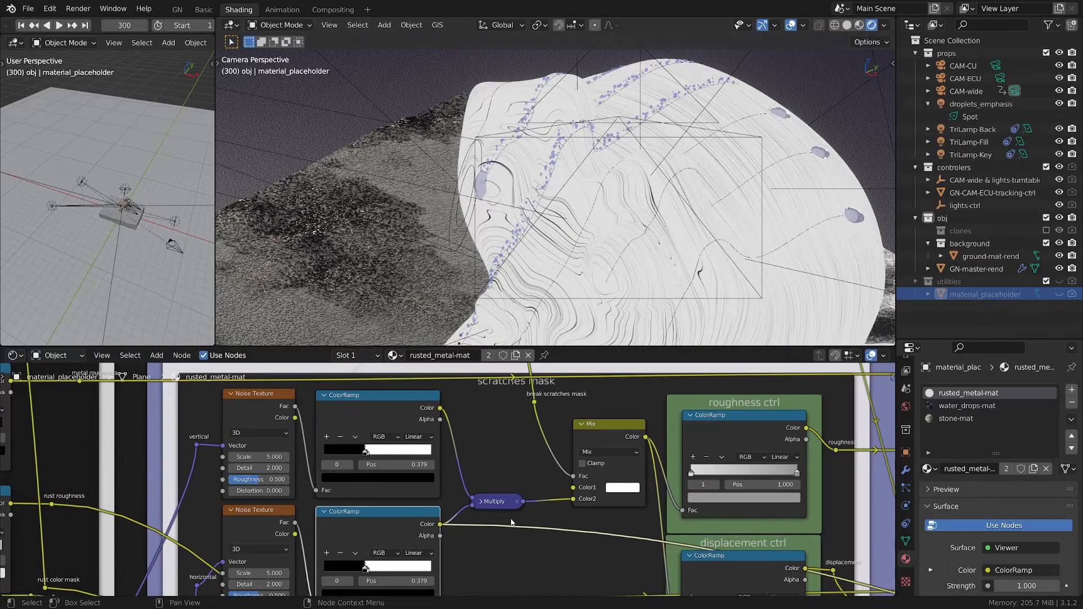
scroll(602, 281, "up", 2)
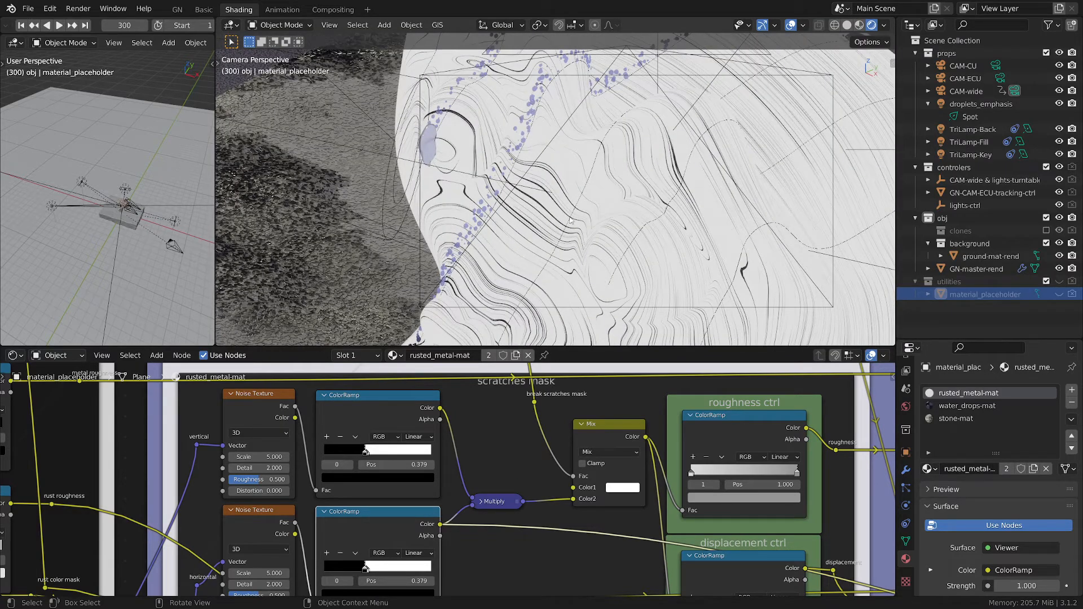
left_click(505, 502, "ctrl+shift")
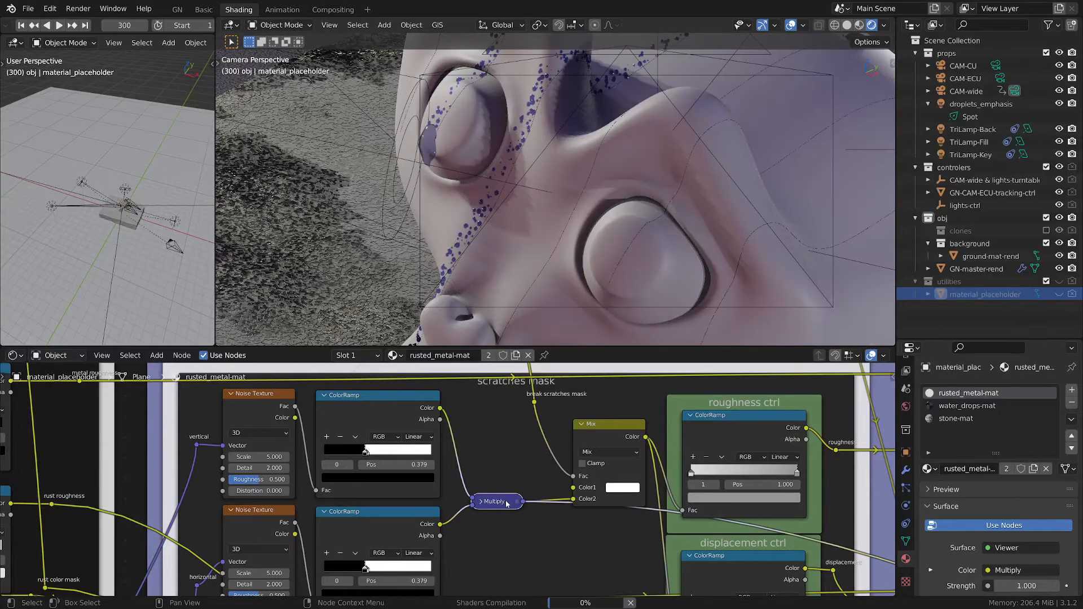
scroll(648, 179, "down", 1)
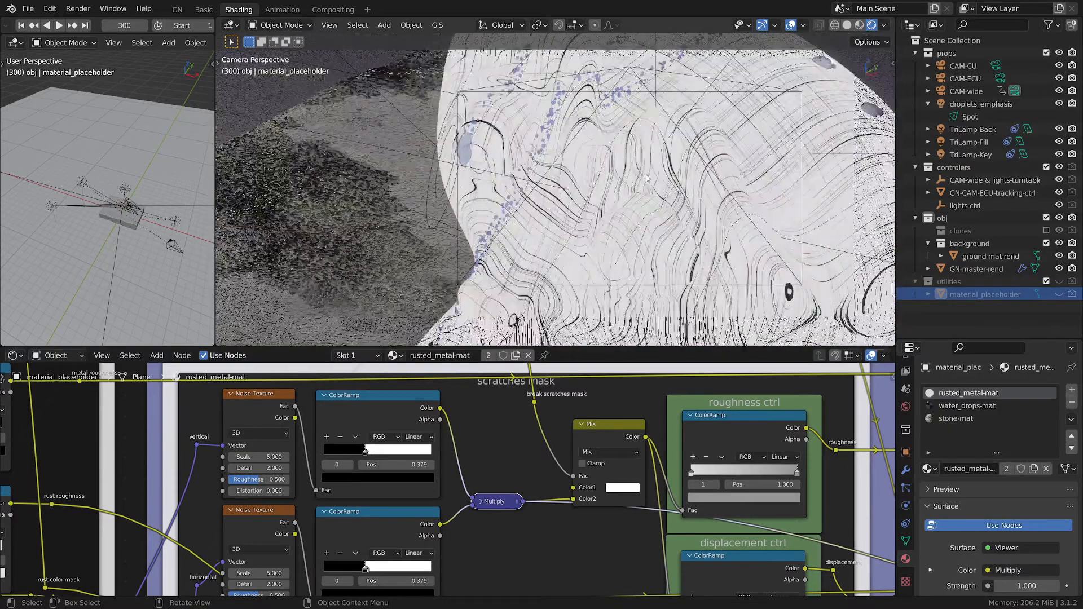
scroll(647, 178, "down", 2)
middle_click_drag(561, 536, 455, 549)
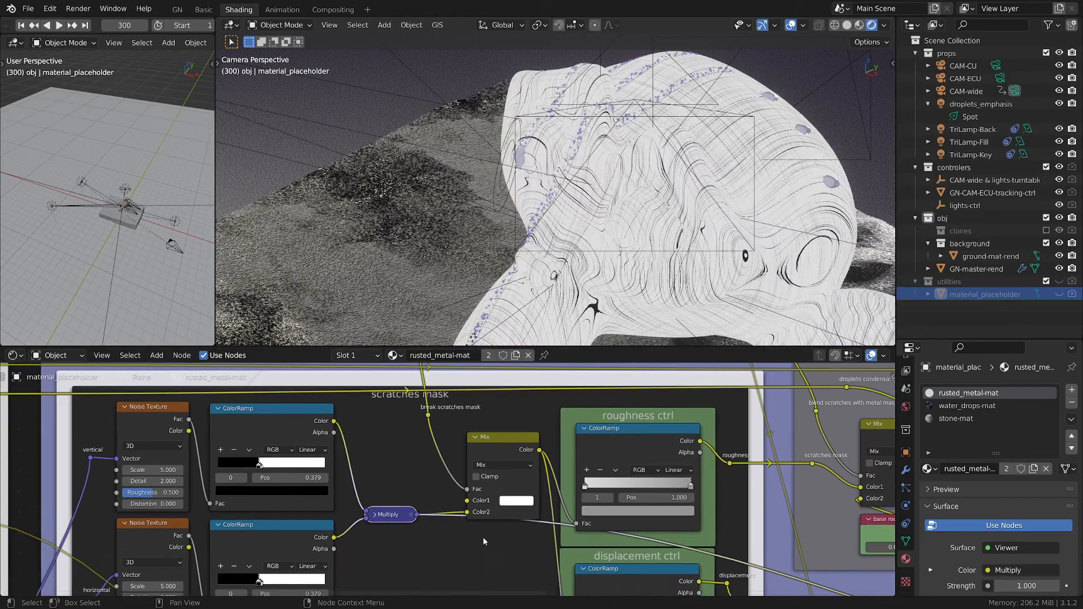
Step: Check the scratches Mix node's white Color1 and preview the ColorRamp of the break scratches mask
left_click(520, 504)
middle_click_drag(416, 473, 458, 547)
scroll(442, 484, "down", 5)
middle_click_drag(430, 446, 537, 516)
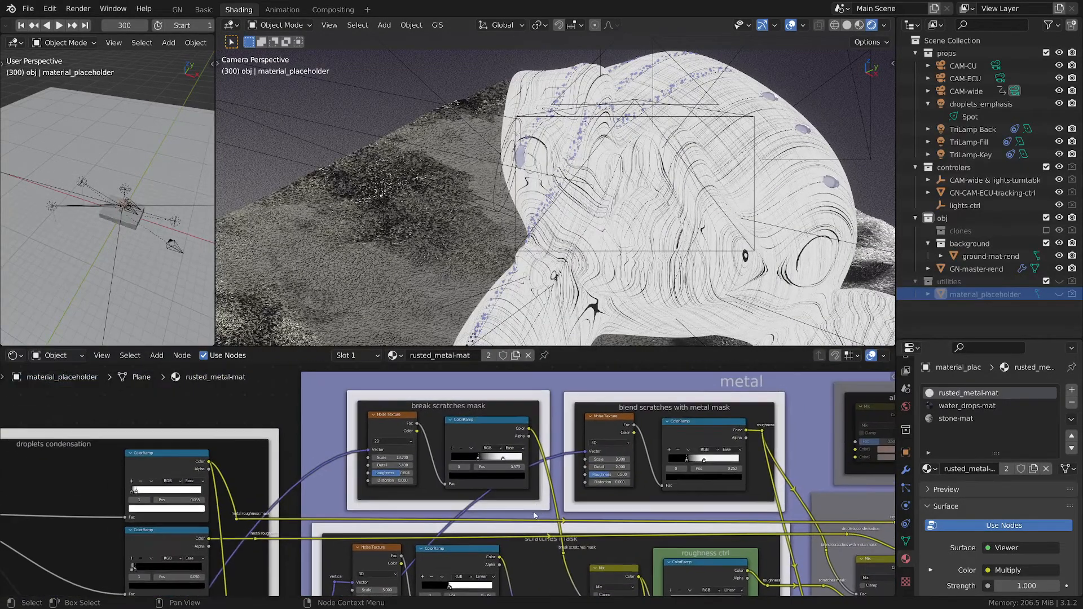
scroll(538, 506, "up", 3)
left_click(484, 399, "ctrl+shift")
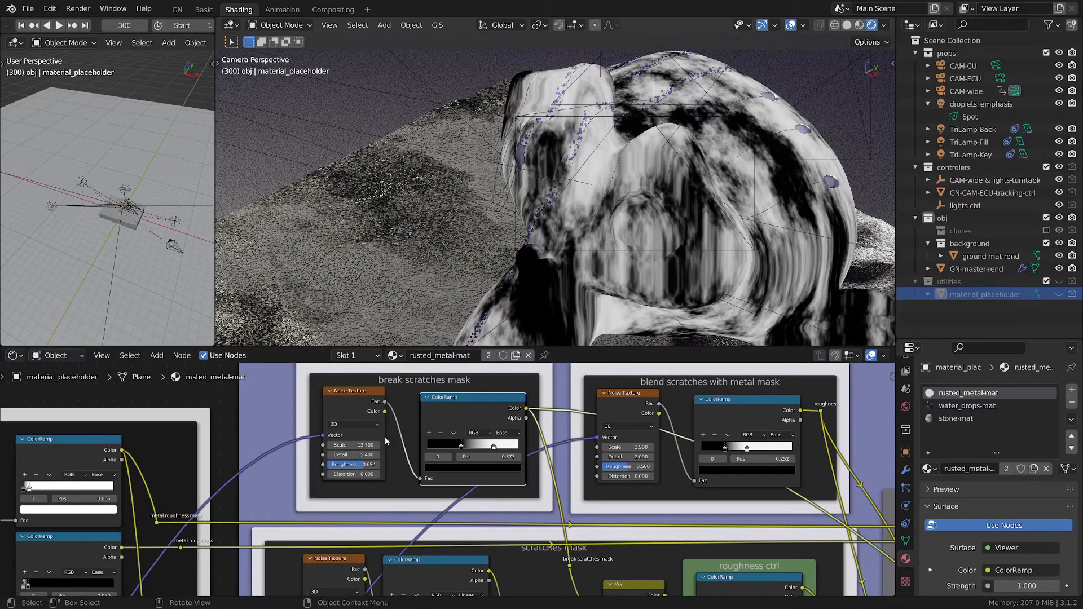
Step: Preview the scratches mask Mix node and inspect the broken-up scratches on the head up close
middle_click_drag(542, 534, 391, 406)
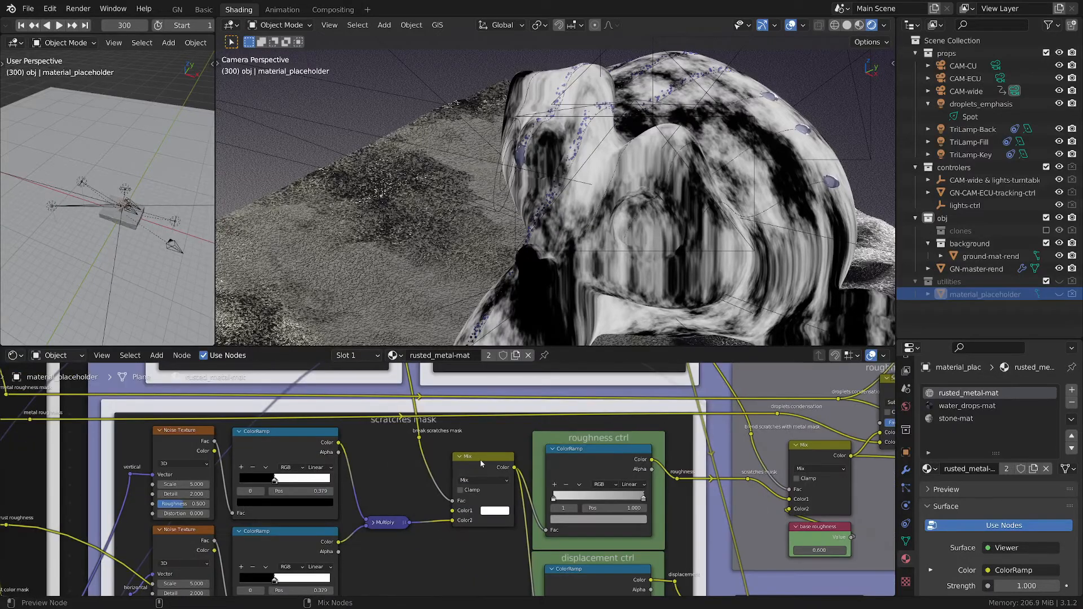
left_click(481, 462, "ctrl+shift")
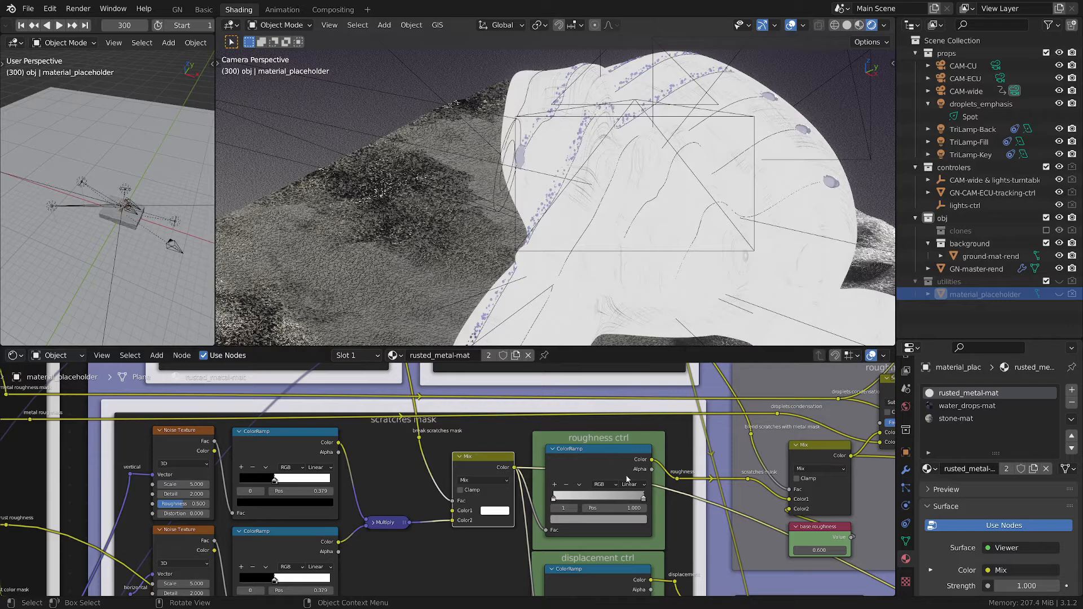
scroll(621, 178, "up", 3)
scroll(627, 475, "down", 2)
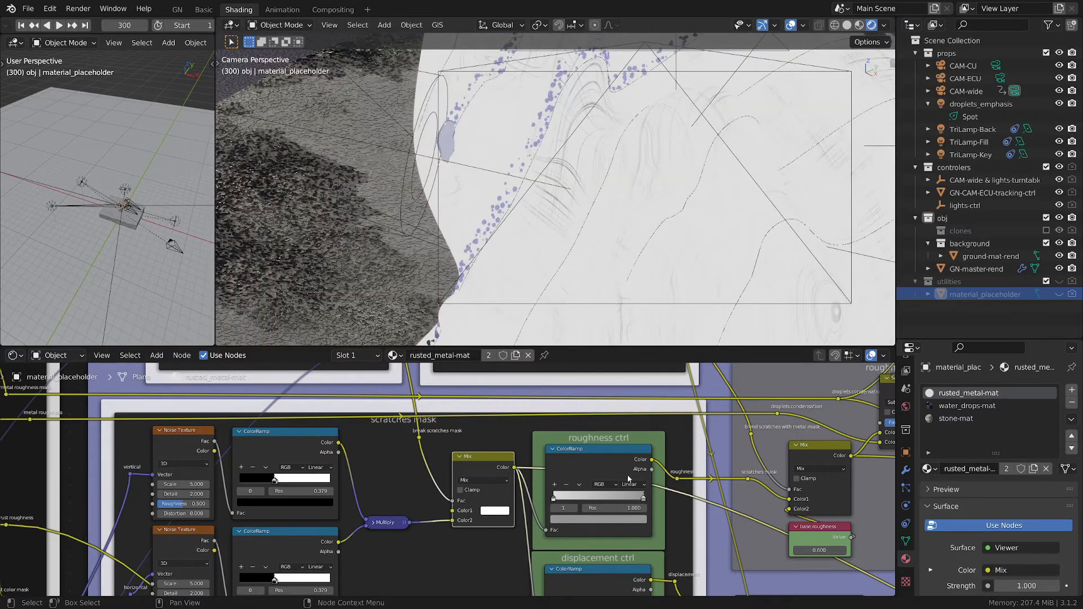
Step: Select the first color stop of the roughness ctrl ColorRamp and inspect its color
middle_click_drag(516, 433, 333, 395)
scroll(473, 490, "up", 4)
middle_click_drag(473, 496, 514, 529)
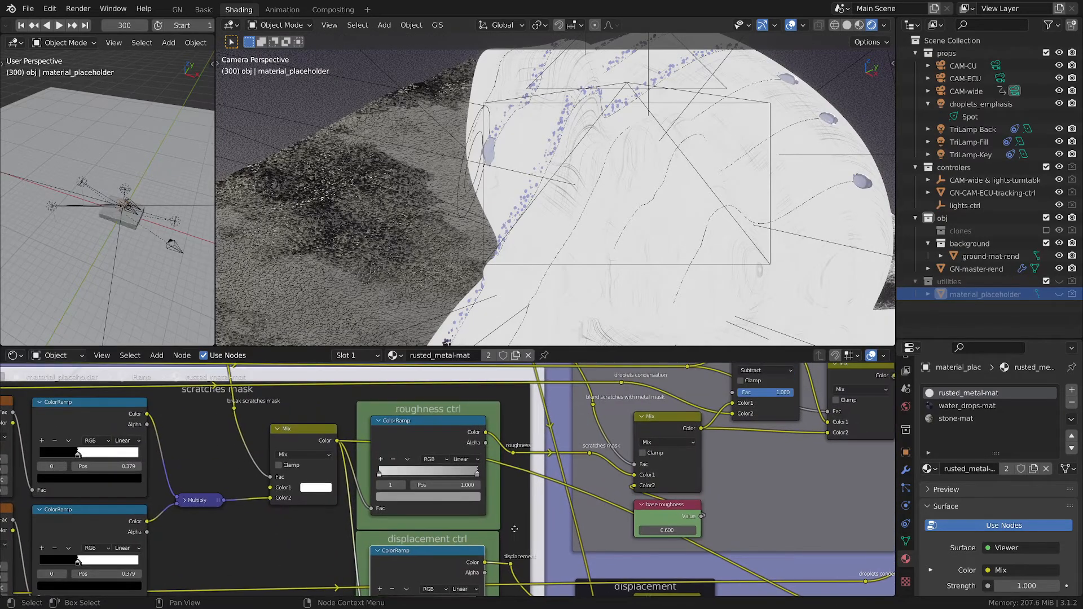
scroll(436, 519, "up", 2)
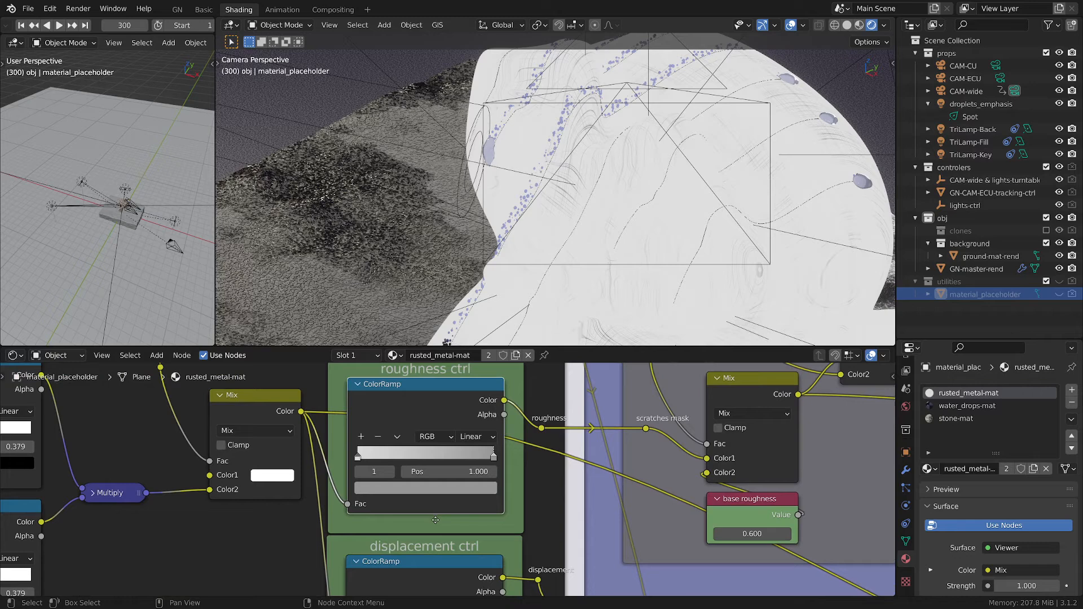
left_click(472, 494)
left_click(358, 456)
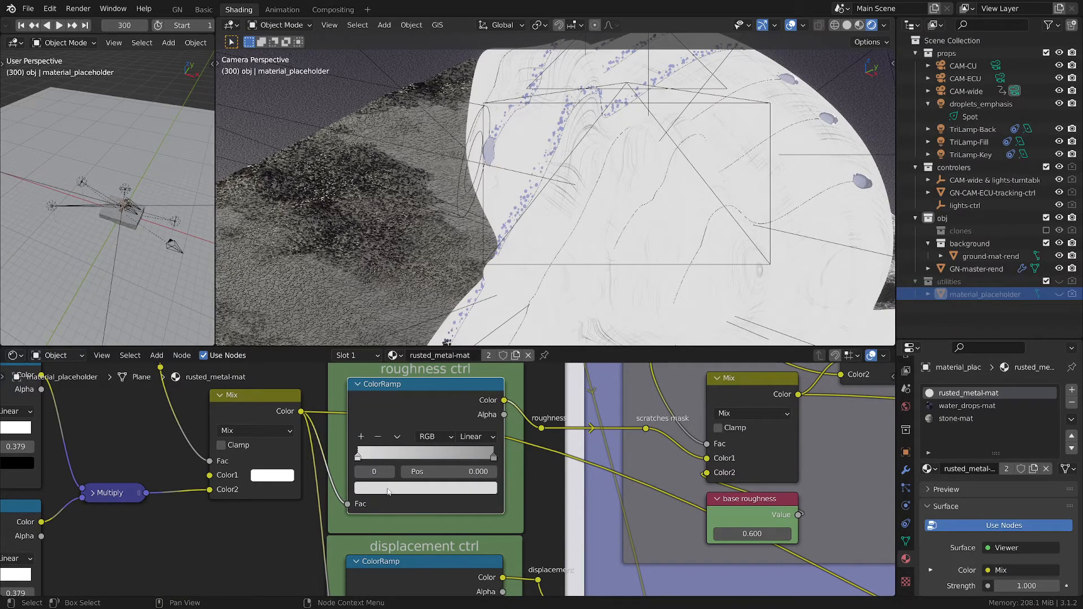
left_click(388, 490)
Step: Examine how the scratches mask mixes with the base roughness and preview the blend scratches with metal mask
middle_click_drag(621, 487, 485, 497)
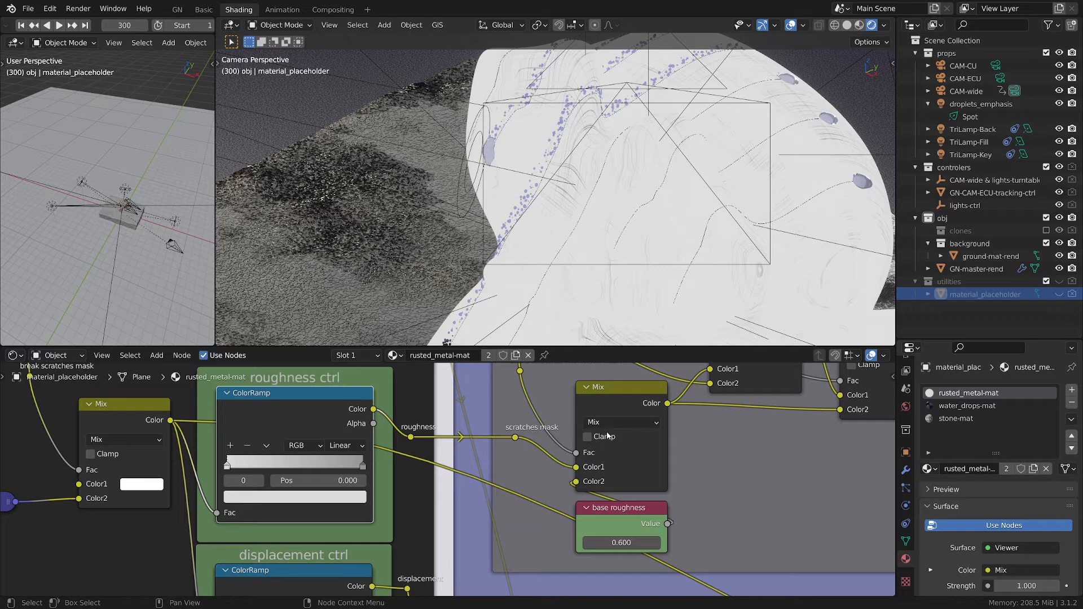
scroll(607, 436, "down", 2)
scroll(570, 442, "up", 3)
middle_click_drag(722, 475, 667, 479)
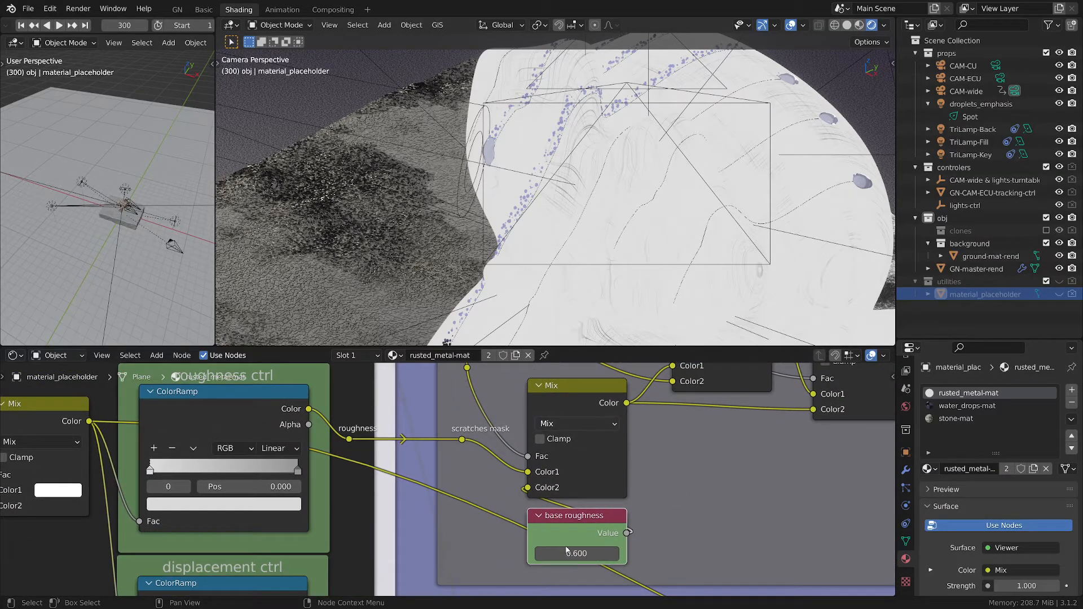
scroll(567, 550, "down", 3)
scroll(526, 438, "up", 1)
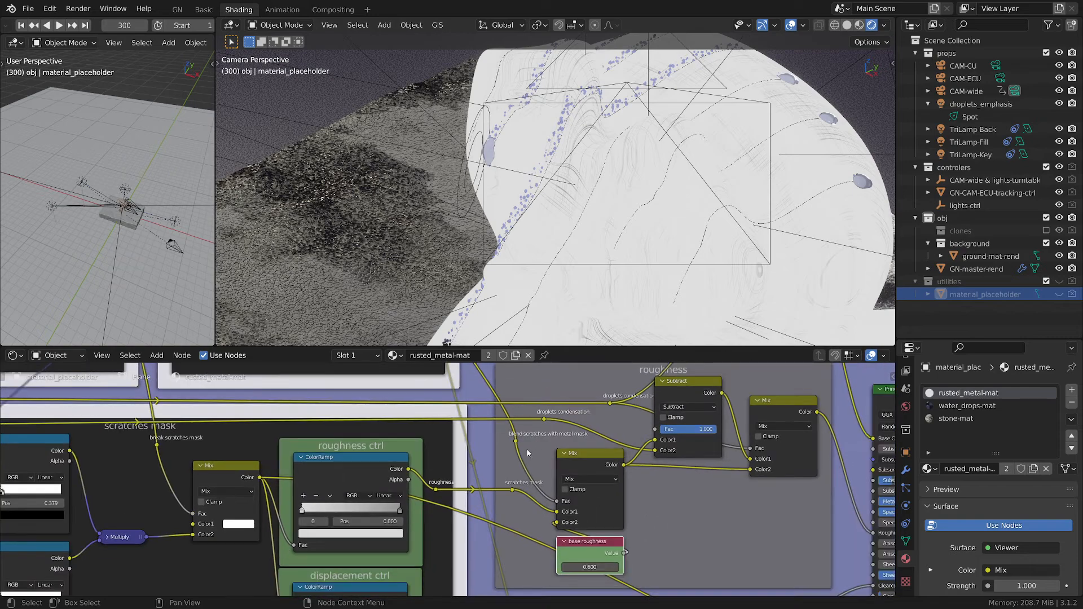
left_click(519, 443, "ctrl+shift")
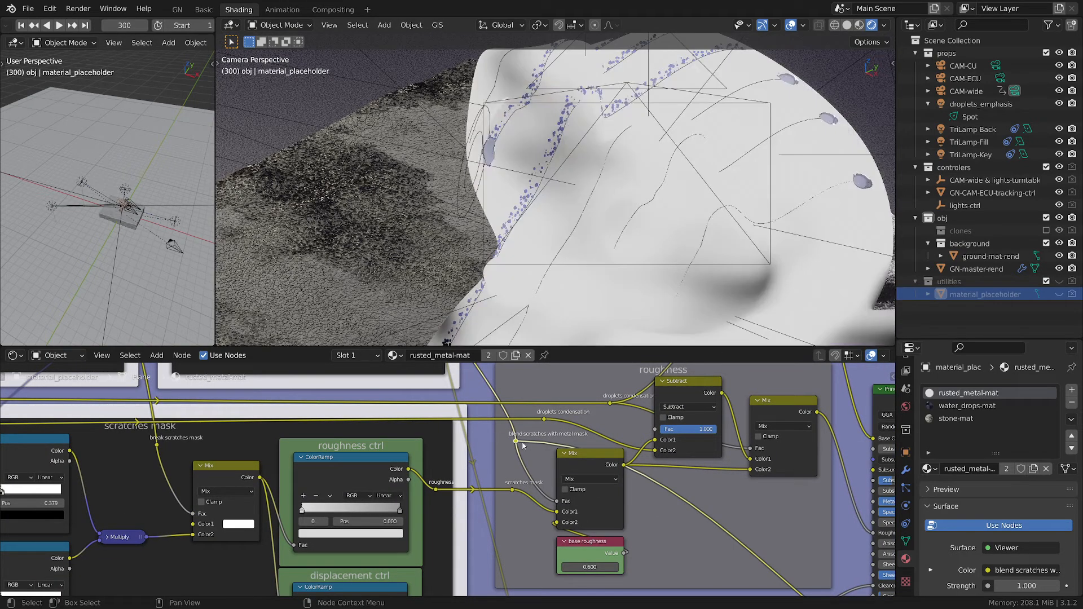
Step: Preview the ColorRamp of the blend scratches with metal mask and point out the Noise Texture feeding it
scroll(476, 431, "down", 2)
middle_click_drag(450, 402, 545, 522)
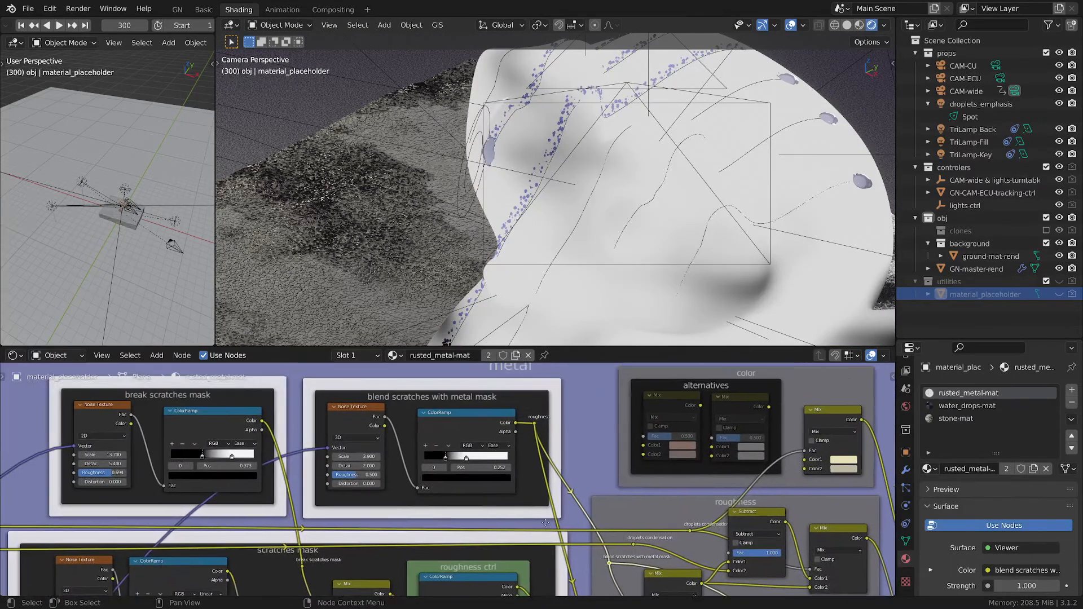
scroll(468, 477, "up", 1)
left_click(489, 399, "ctrl+shift")
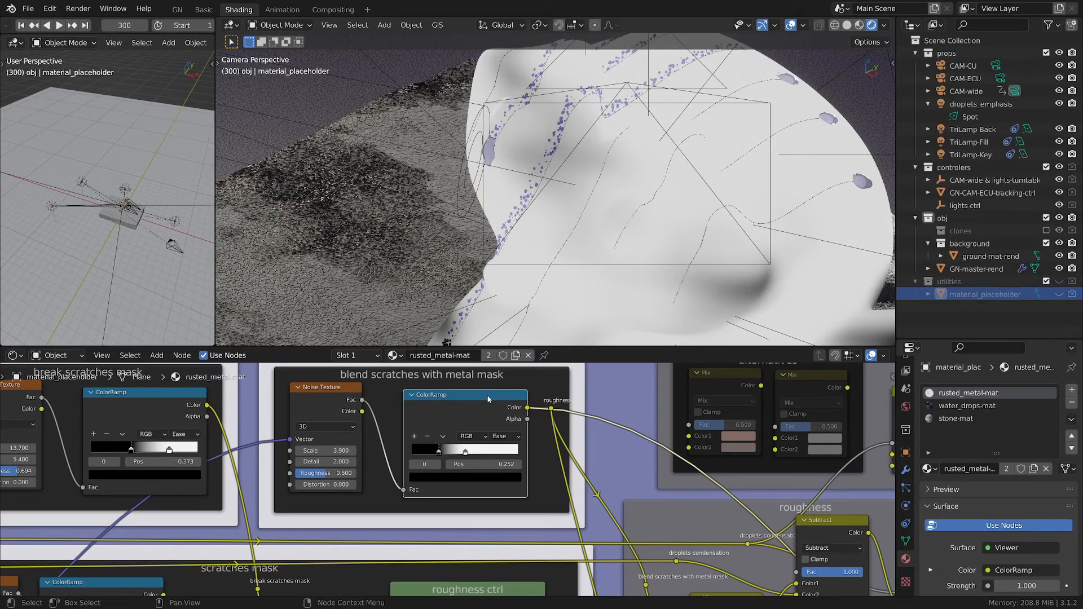
left_click(326, 391)
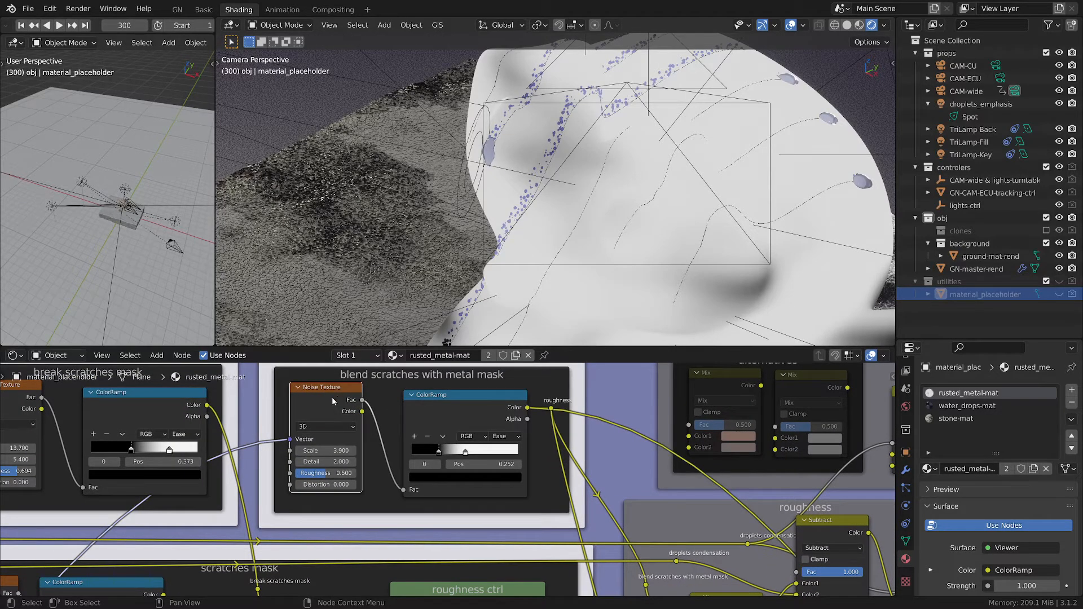
left_click_drag(332, 397, 336, 402)
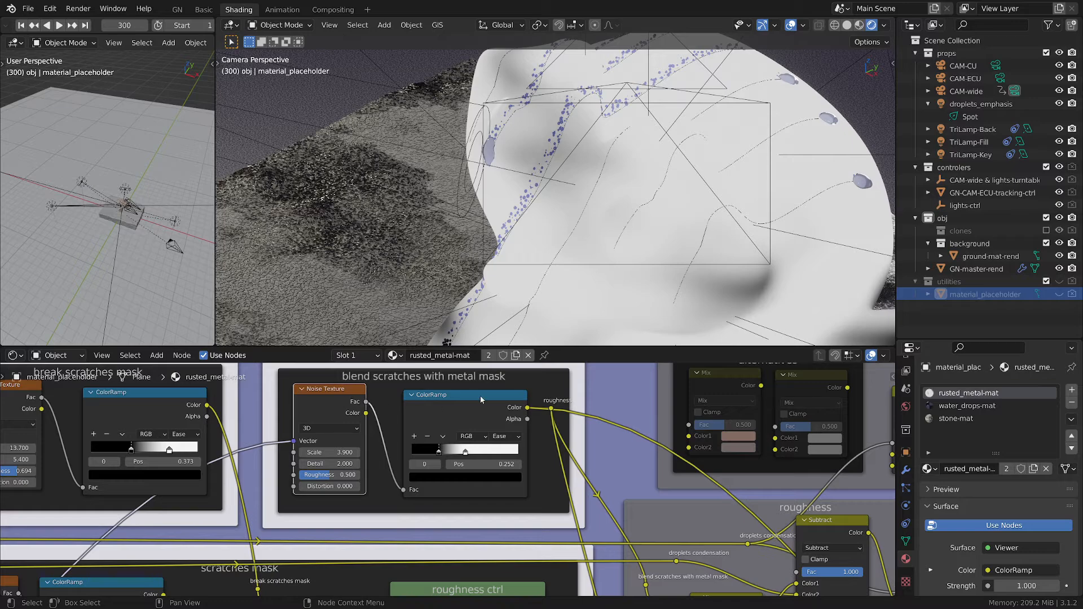
Step: Preview the Mix node combining the scratches mask with base roughness and inspect the blended scratches up close
scroll(480, 395, "down", 2)
middle_click_drag(614, 499, 493, 433)
middle_click_drag(536, 512, 495, 425)
scroll(562, 489, "up", 3)
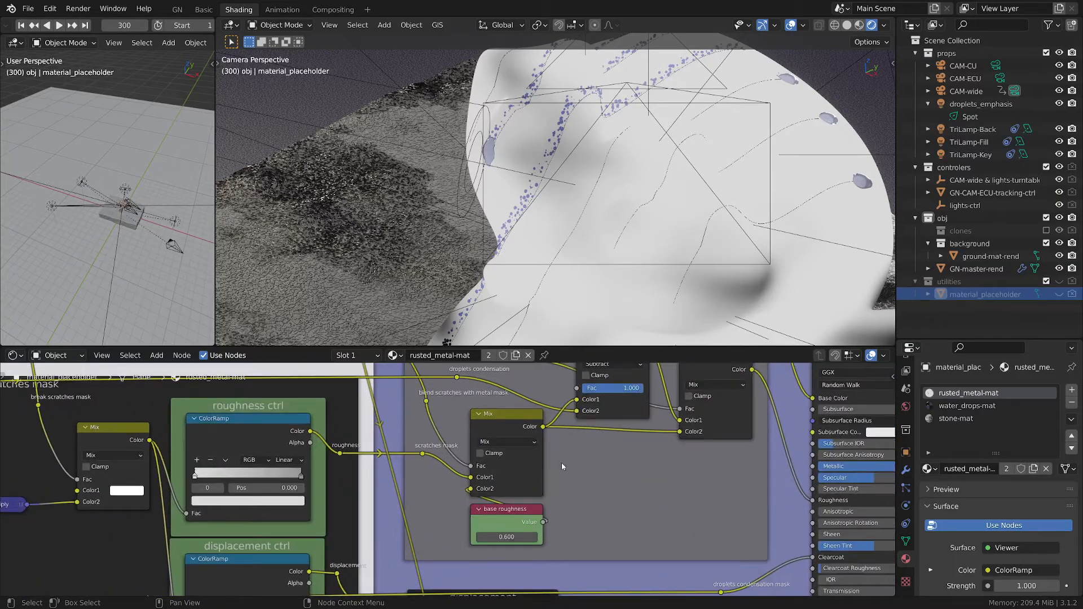
left_click(502, 427, "ctrl+shift")
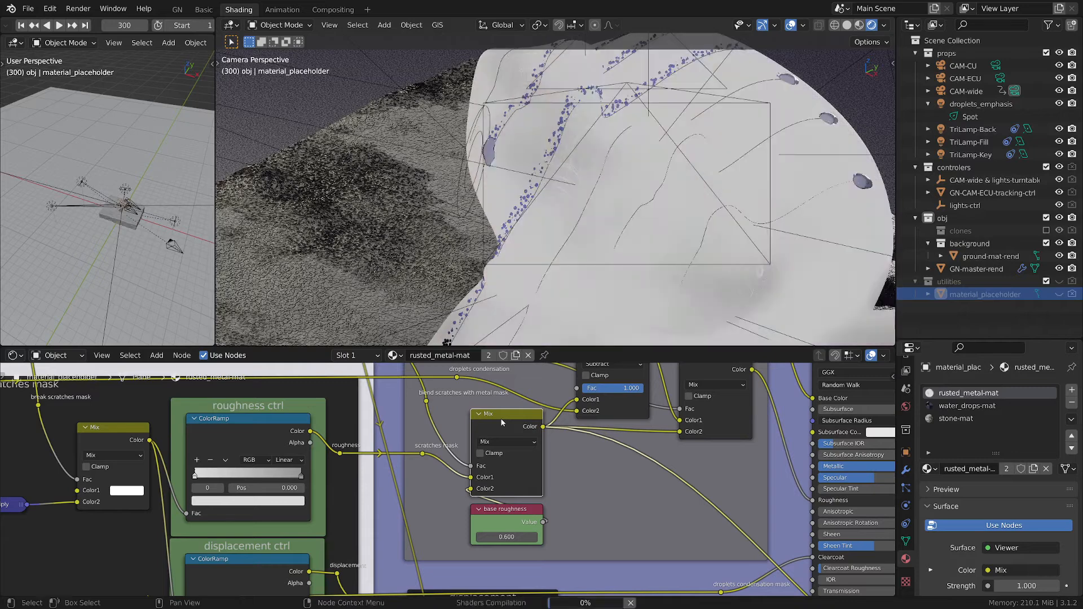
scroll(620, 145, "up", 2)
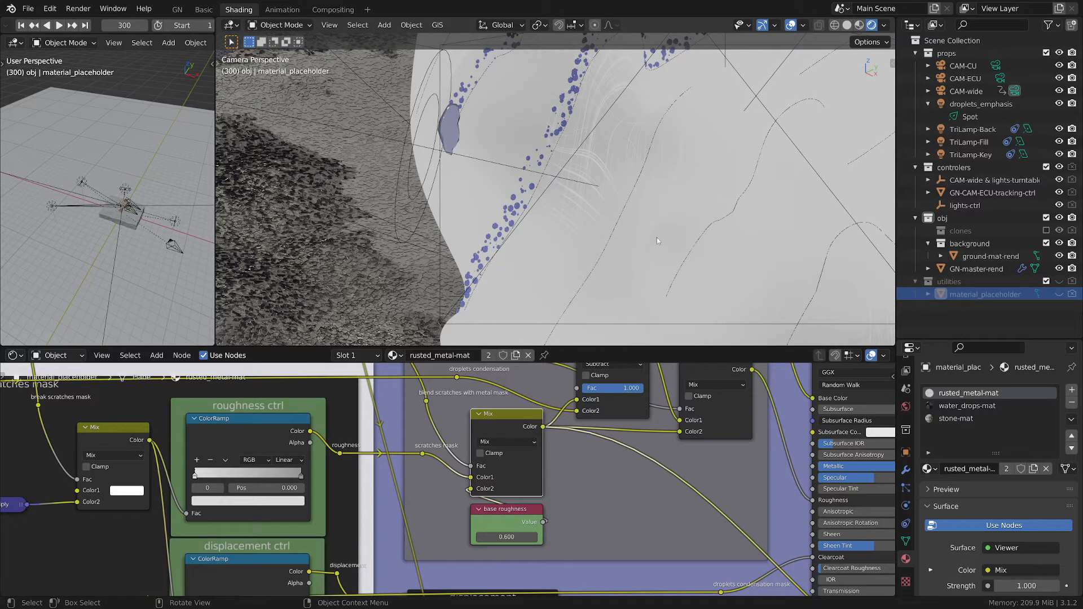
Step: Preview the roughness frame's Subtract node and compare its result with the droplets condensation input
scroll(606, 505, "down", 3)
middle_click_drag(602, 501, 534, 536)
scroll(469, 421, "up", 4)
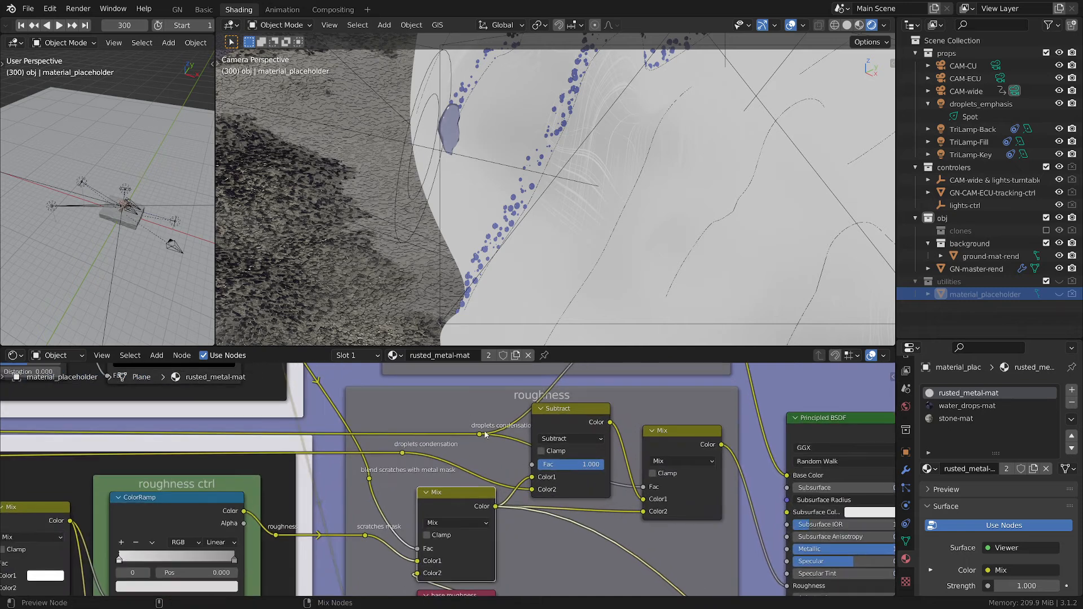
left_click(563, 420, "ctrl+shift")
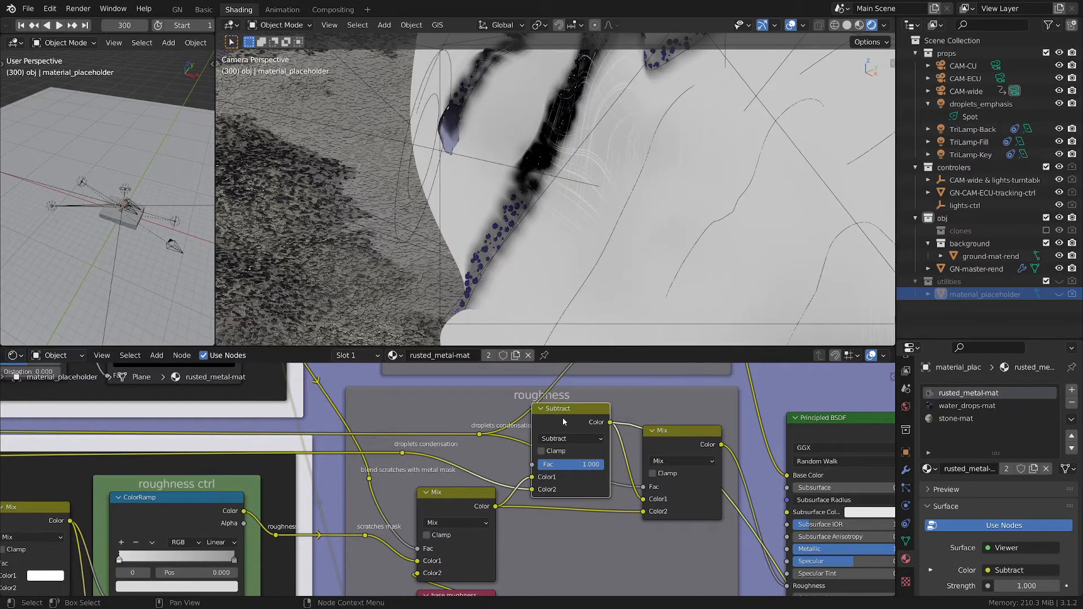
scroll(559, 145, "up", 3)
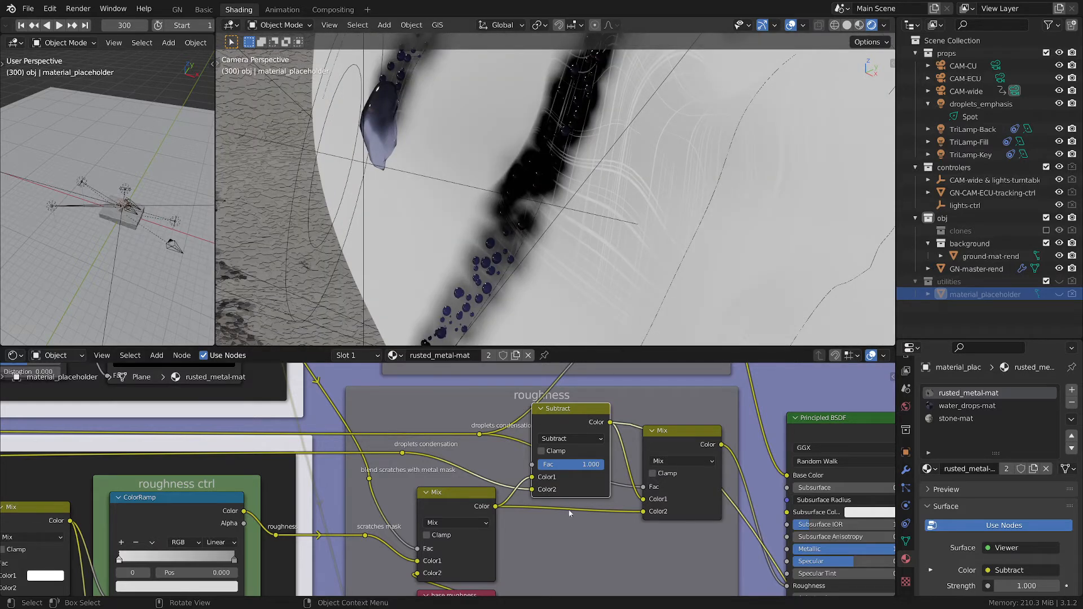
scroll(507, 457, "up", 1)
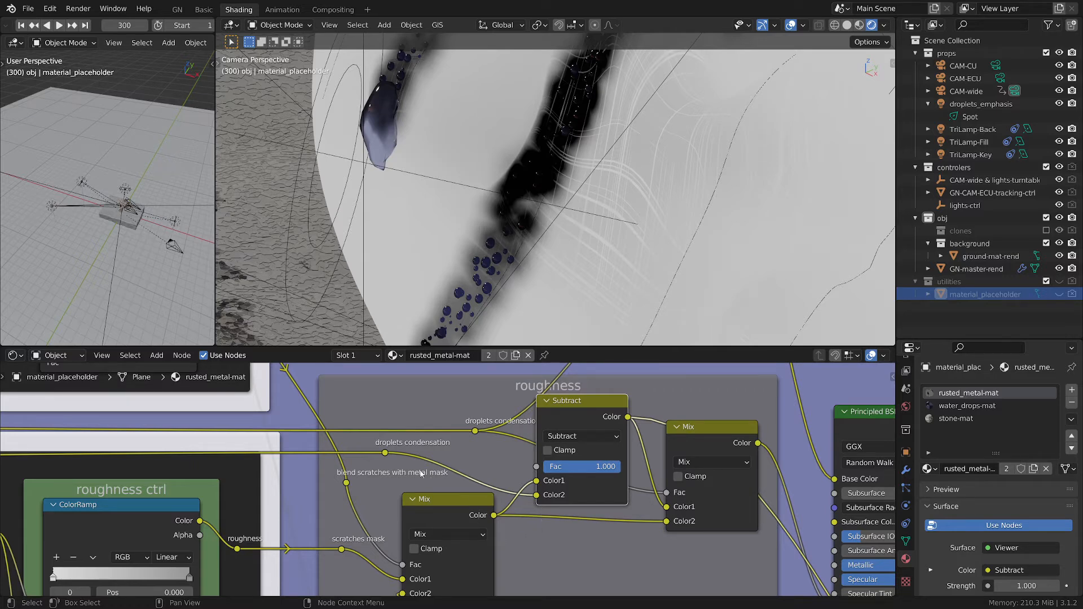
left_click(385, 454, "ctrl+shift")
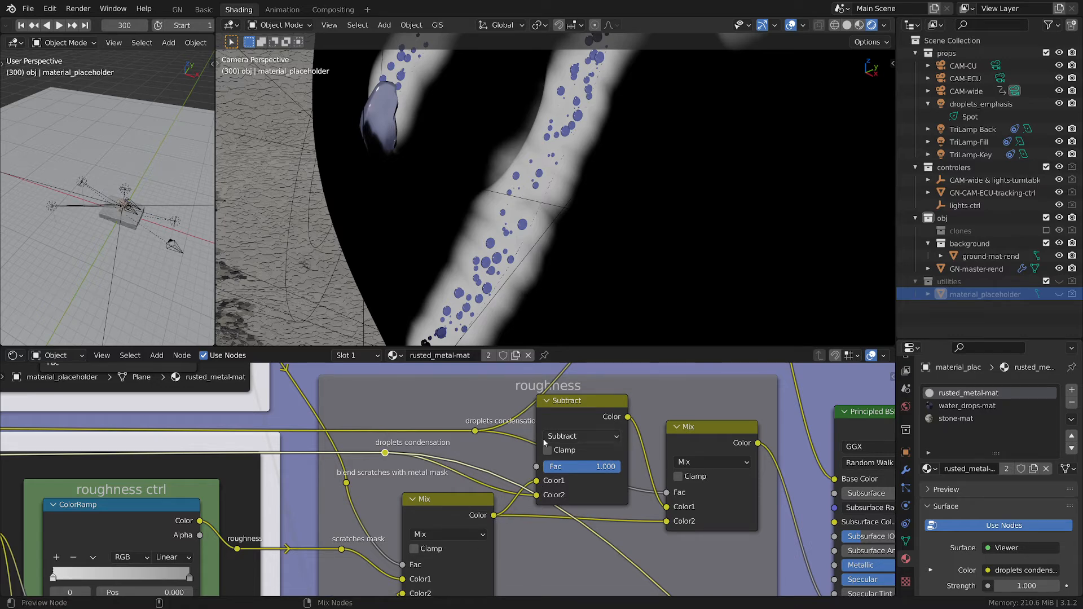
left_click(580, 403, "ctrl+shift")
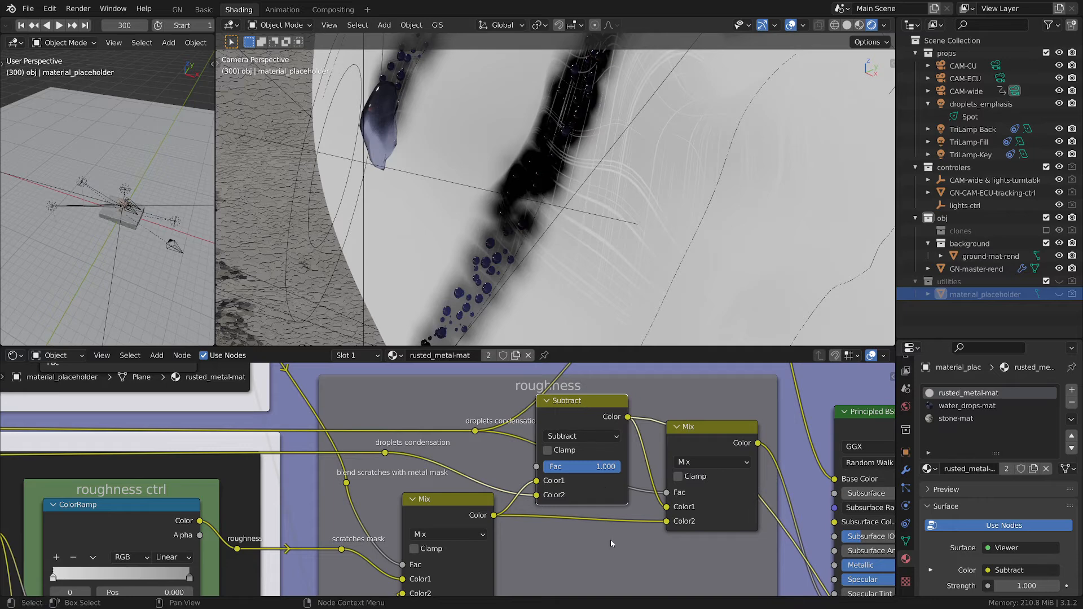
Step: Preview the droplets condensation mask that drives the factor of the final roughness Mix node
scroll(620, 533, "down", 3)
middle_click_drag(621, 533, 522, 514)
scroll(418, 461, "up", 2)
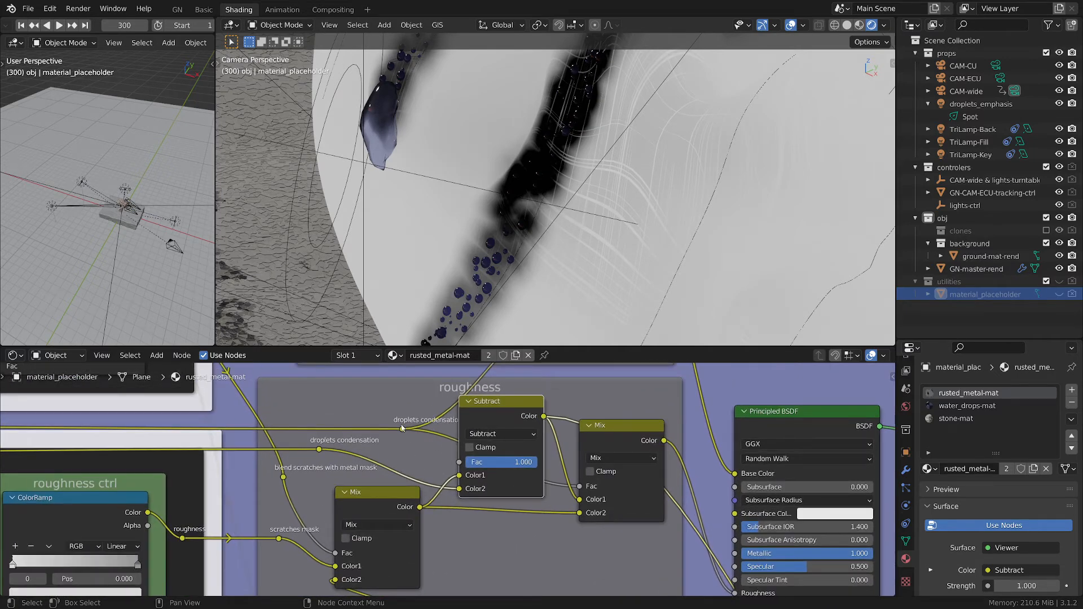
left_click_drag(529, 412, 529, 418)
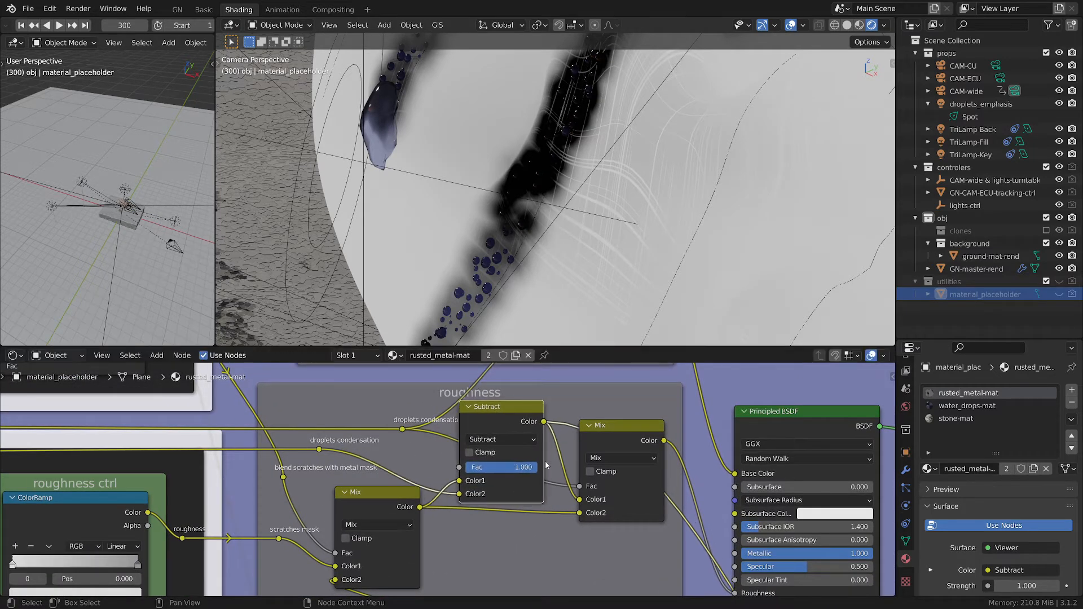
left_click(402, 430, "ctrl+shift")
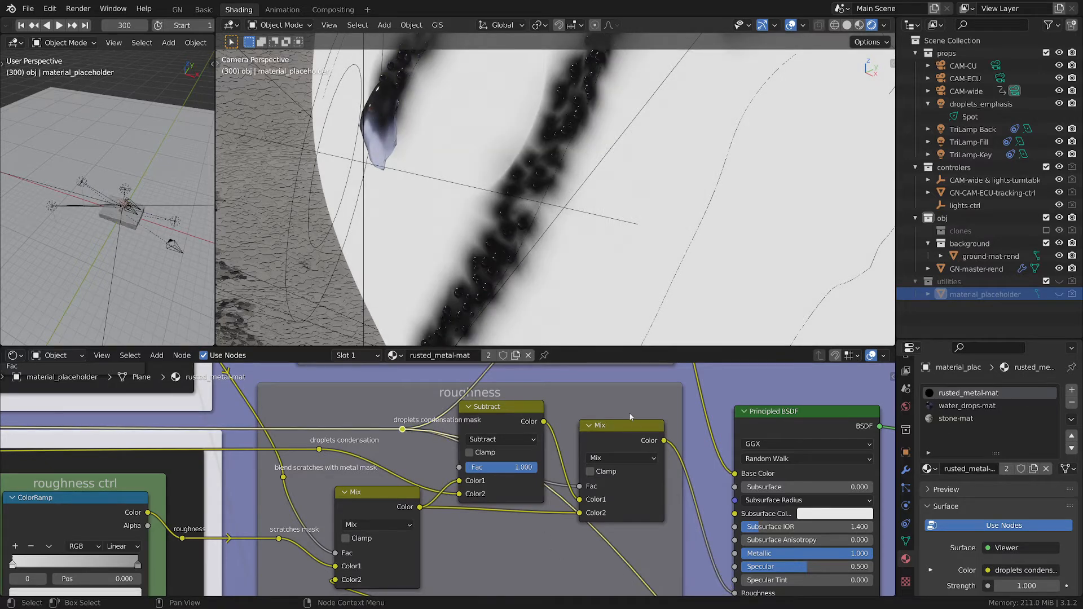
Step: Space the final Mix node farther from the Subtract node in the roughness frame and preview the Subtract output
left_click_drag(619, 438, 649, 432)
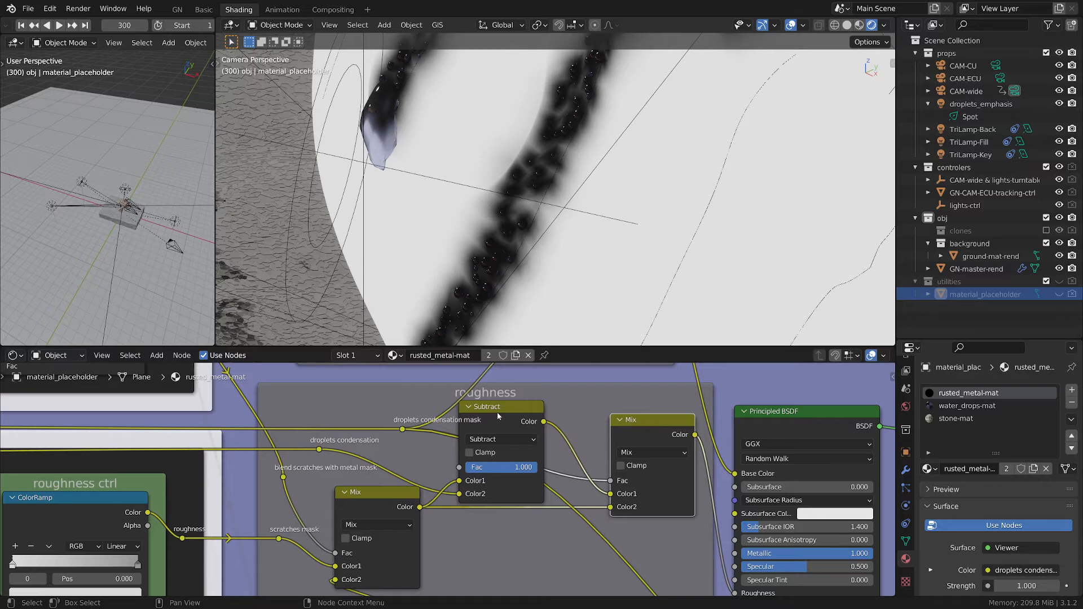
left_click_drag(499, 412, 503, 407)
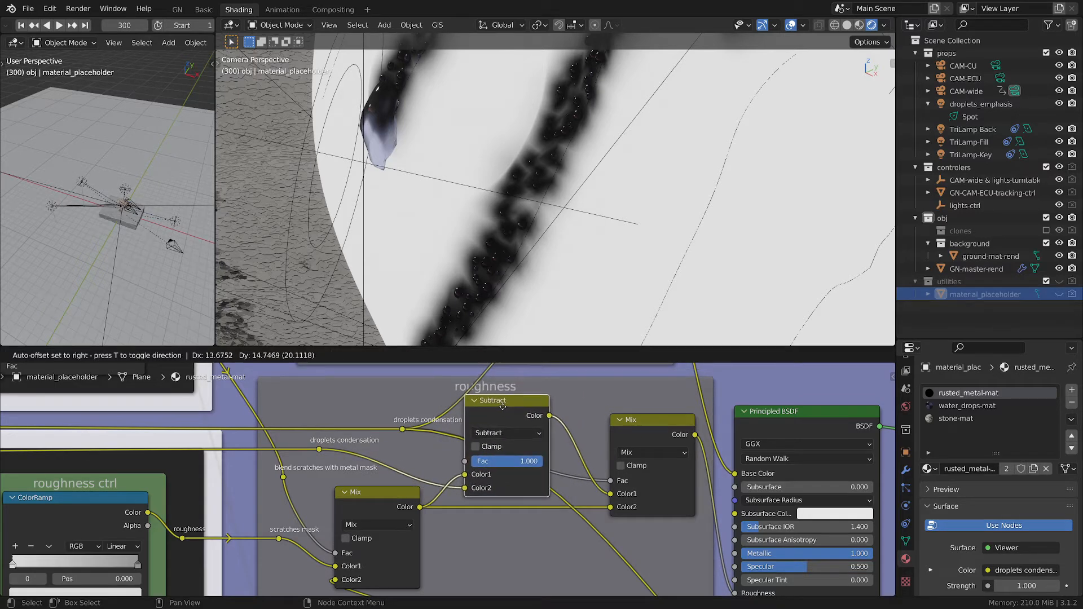
left_click(516, 405, "ctrl+shift")
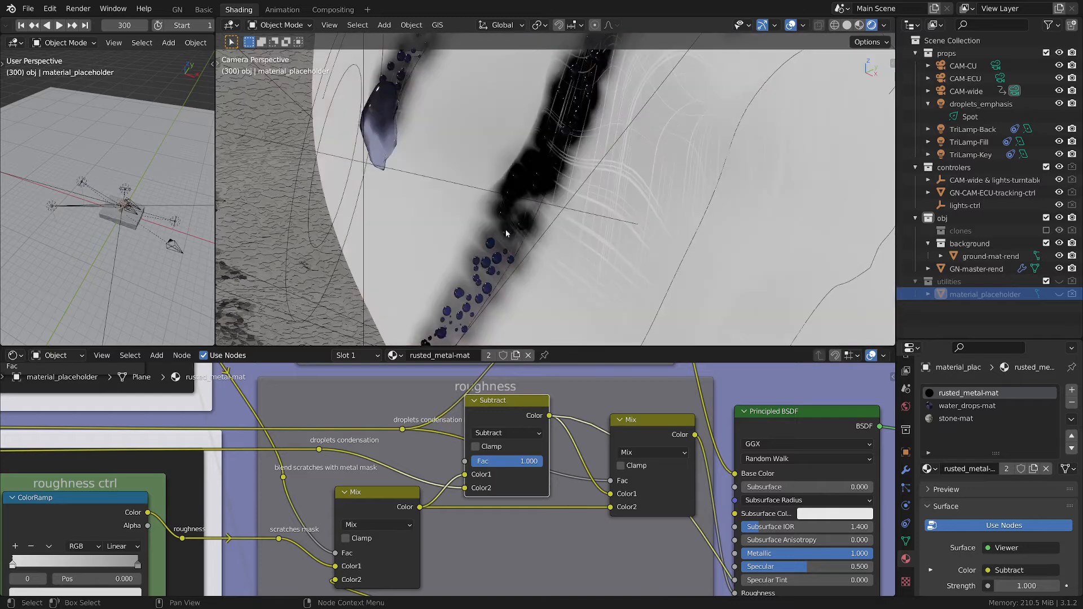
left_click_drag(508, 406, 517, 409)
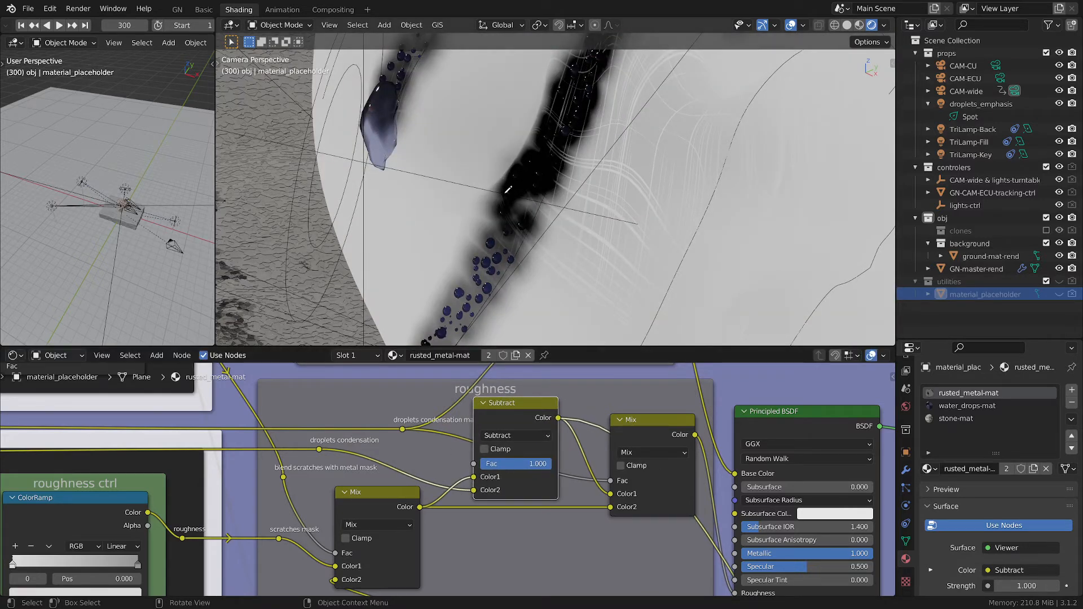
Step: Mark the edges of the dark condensation streak on the Subtract preview with freehand strokes
left_click_drag(522, 146, 495, 216)
left_click_drag(579, 168, 522, 284)
left_click_drag(611, 87, 572, 176)
Step: Preview the scratches and base roughness Mix node again as the first input of the Subtract node
left_click(392, 497, "ctrl+shift")
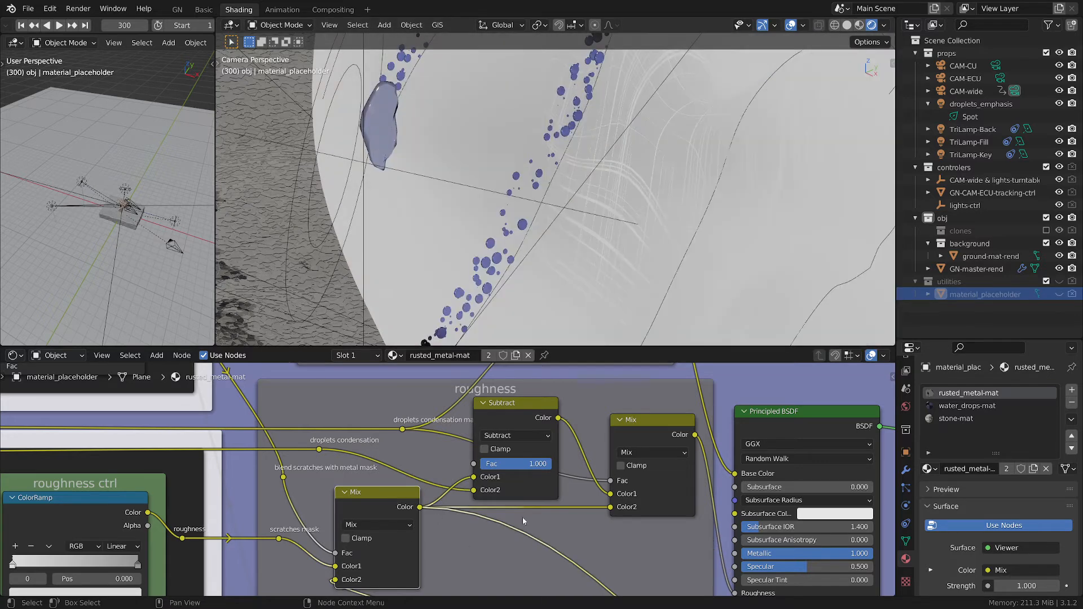
scroll(522, 517, "down", 2)
middle_click_drag(560, 517, 516, 519)
mouse_move(463, 435)
left_mouse_down()
mouse_move(488, 437)
mouse_move(462, 427)
left_mouse_up()
scroll(466, 540, "up", 1)
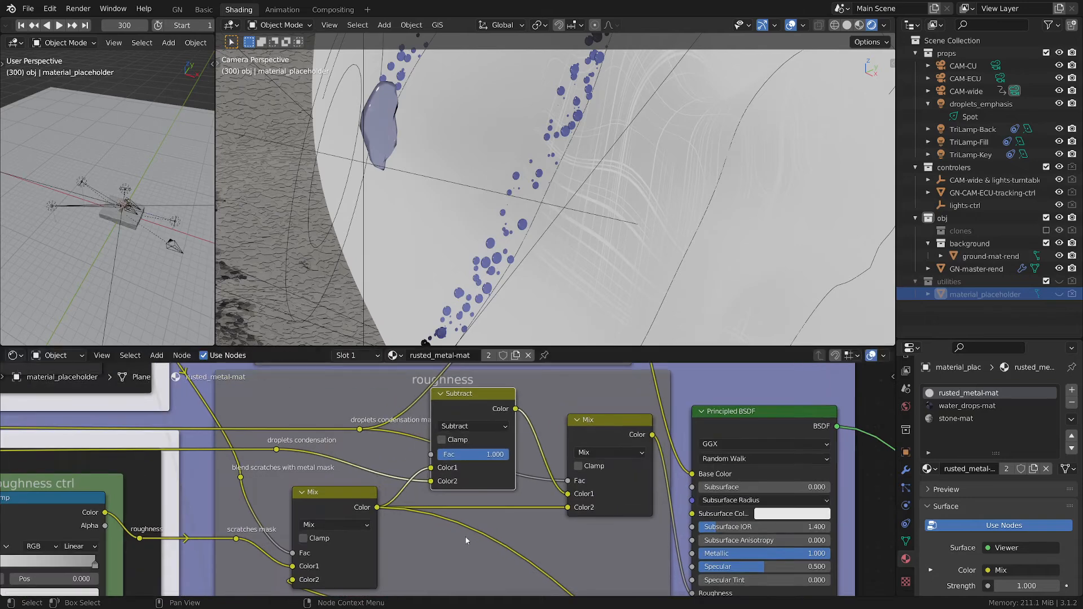
Step: Preview the Subtract node again and mark where the scratches meet the soft outer edges of the condensation streak
left_click(470, 400, "ctrl+shift")
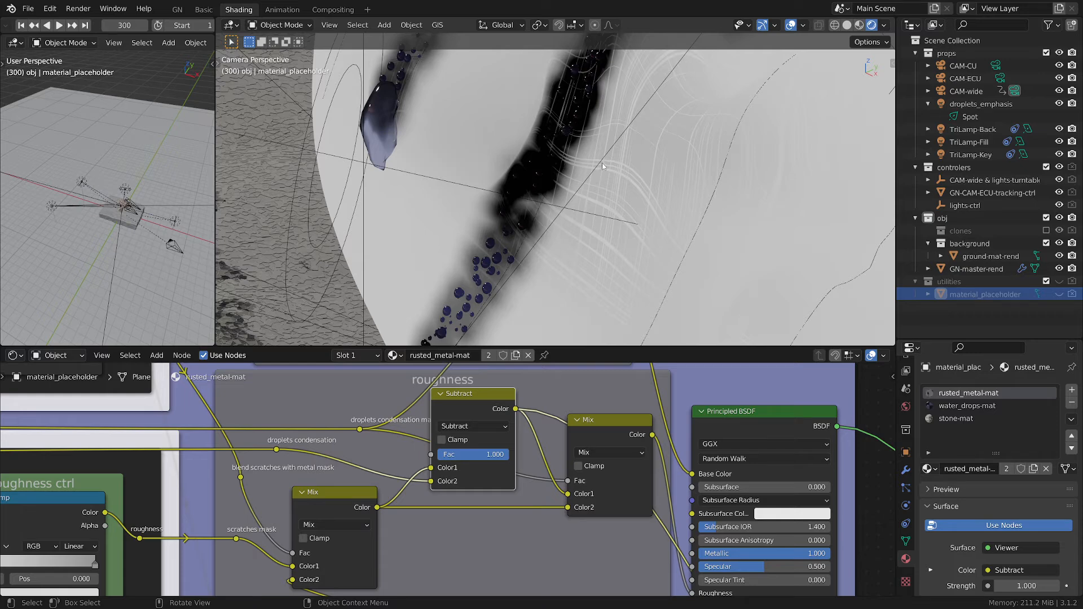
mouse_move(601, 163)
left_mouse_down()
mouse_move(558, 139)
mouse_move(562, 157)
left_mouse_up()
left_click_drag(546, 104, 525, 153)
left_click_drag(584, 115, 563, 176)
right_click_drag(556, 112, 520, 211)
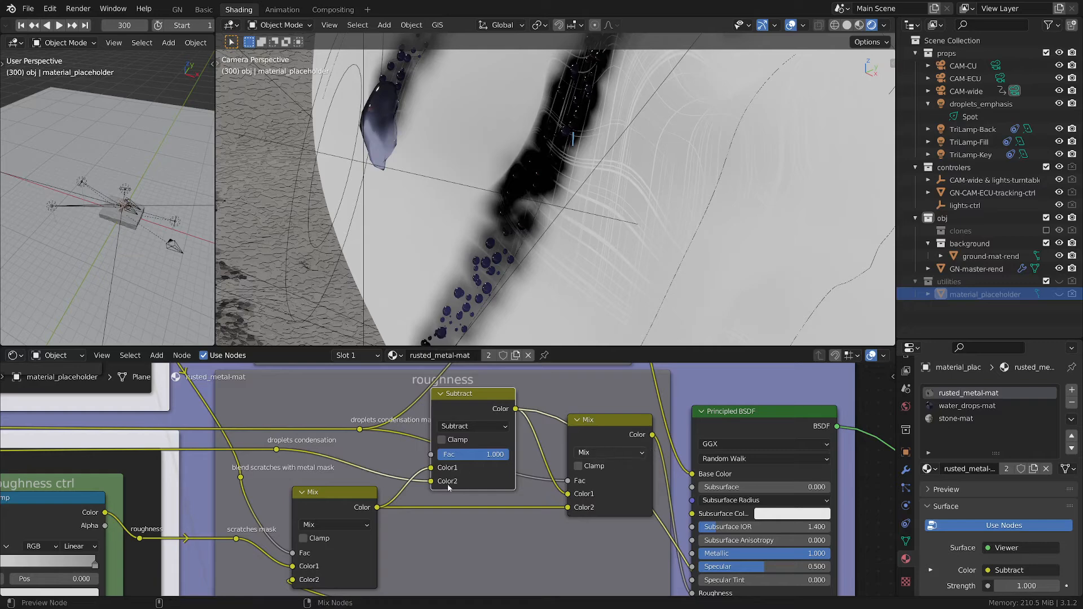
left_click_drag(536, 129, 509, 185)
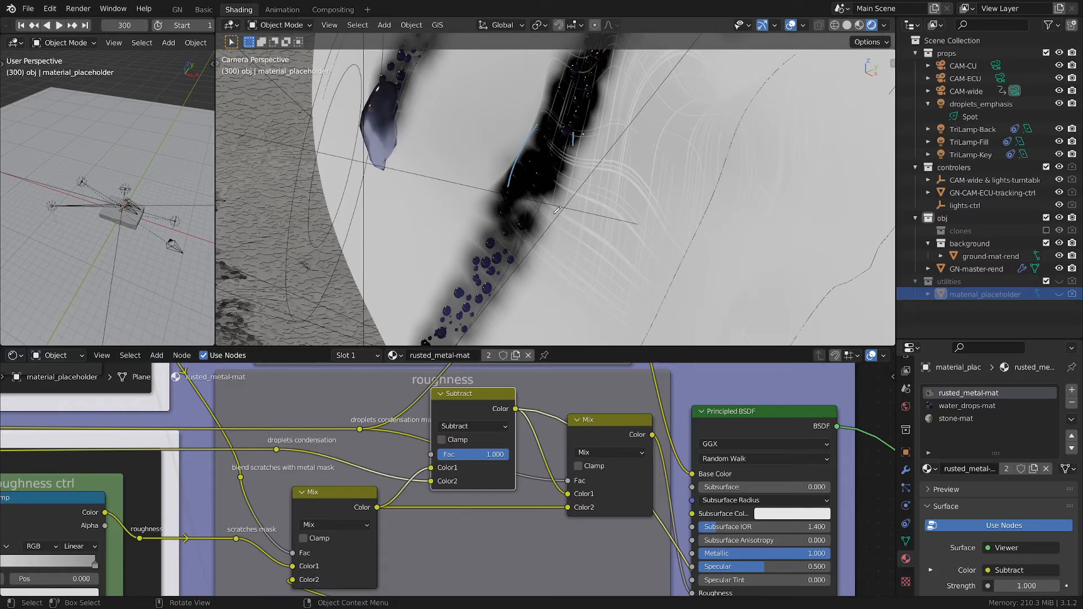
left_click_drag(586, 137, 553, 221)
Step: Preview the final roughness Mix node and inspect the masked condensation streak from afar and up close
left_click(610, 424, "ctrl+shift")
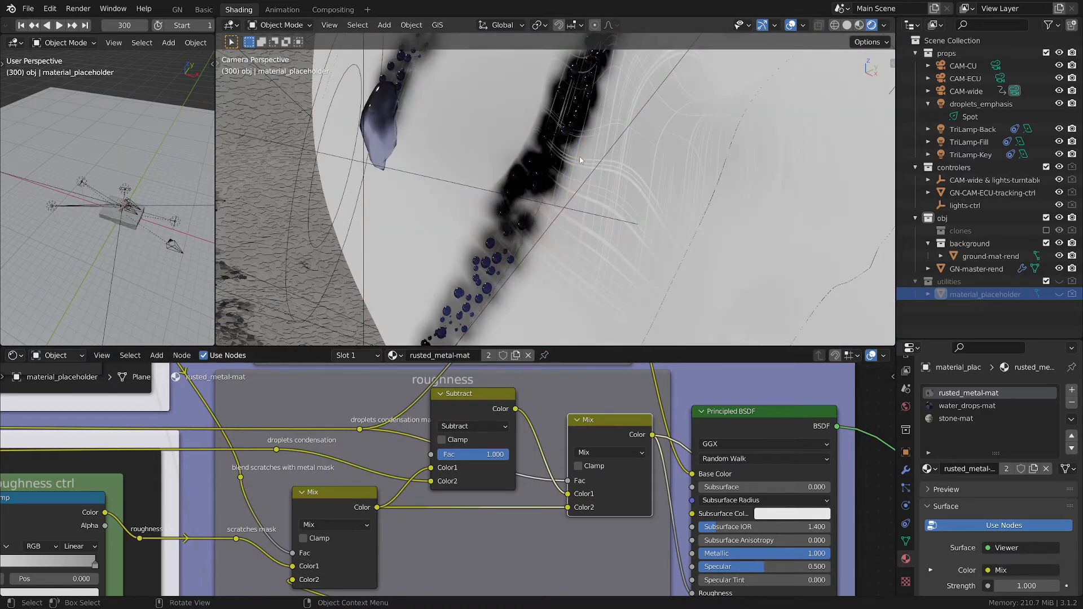
scroll(584, 163, "down", 3)
scroll(574, 141, "up", 2)
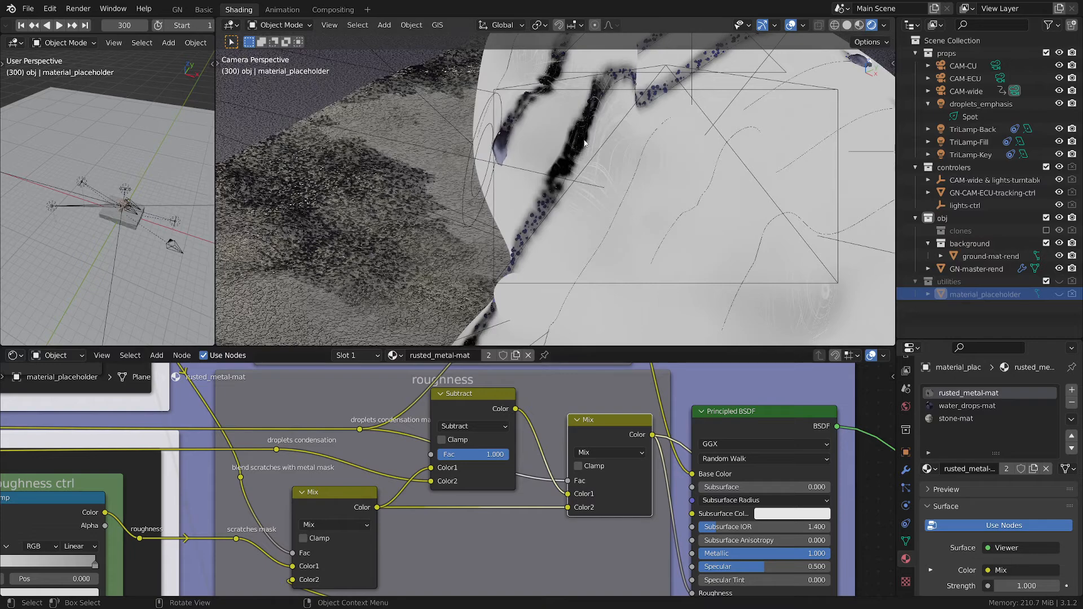
scroll(574, 249, "up", 2)
Step: Examine how the displacement ctrl ColorRamp connects to the Mix node in the displacement frame
scroll(594, 464, "down", 5)
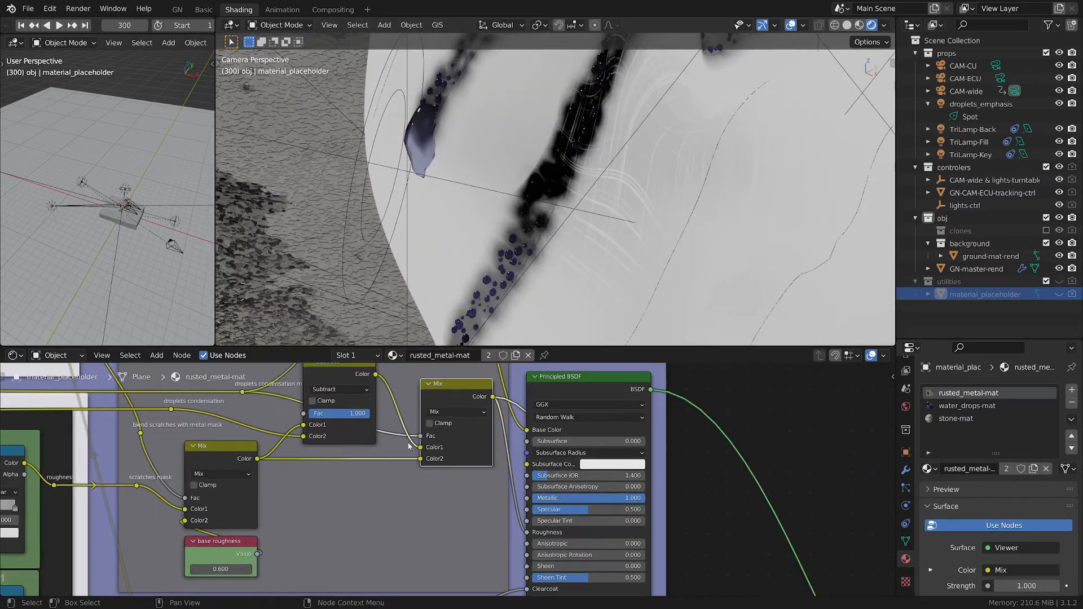
middle_click_drag(366, 478, 485, 452)
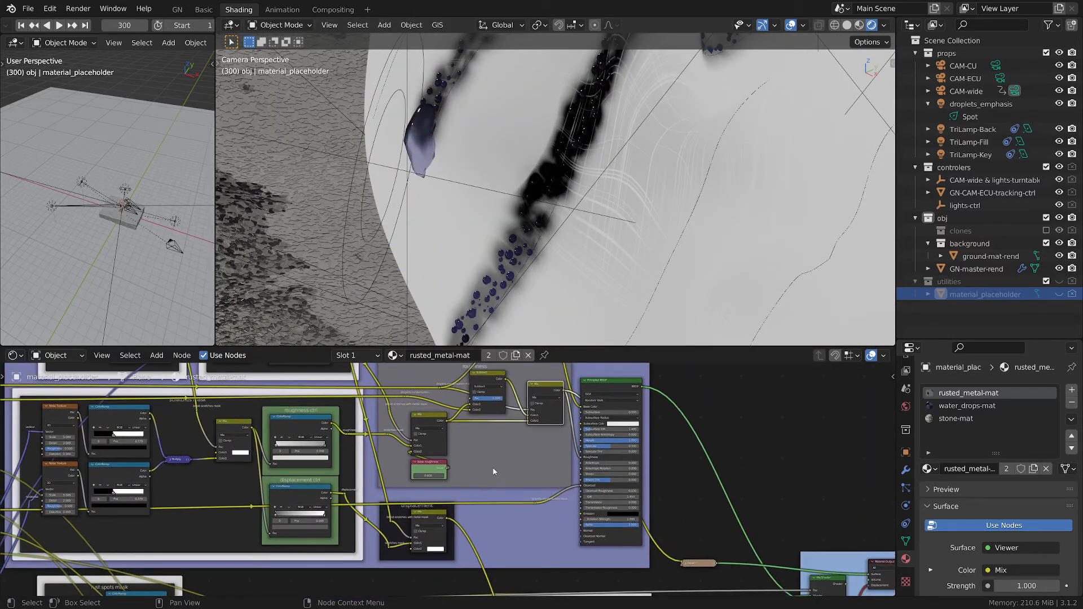
middle_click_drag(495, 516, 563, 533)
scroll(490, 476, "up", 1)
scroll(489, 476, "up", 1)
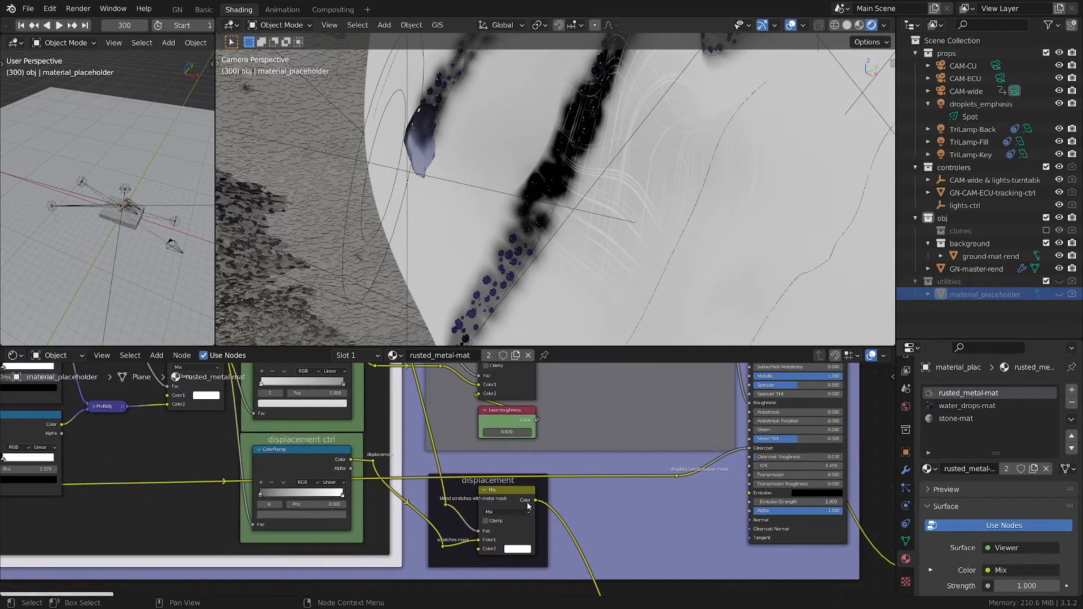
middle_click_drag(527, 502, 558, 536)
scroll(485, 480, "up", 2)
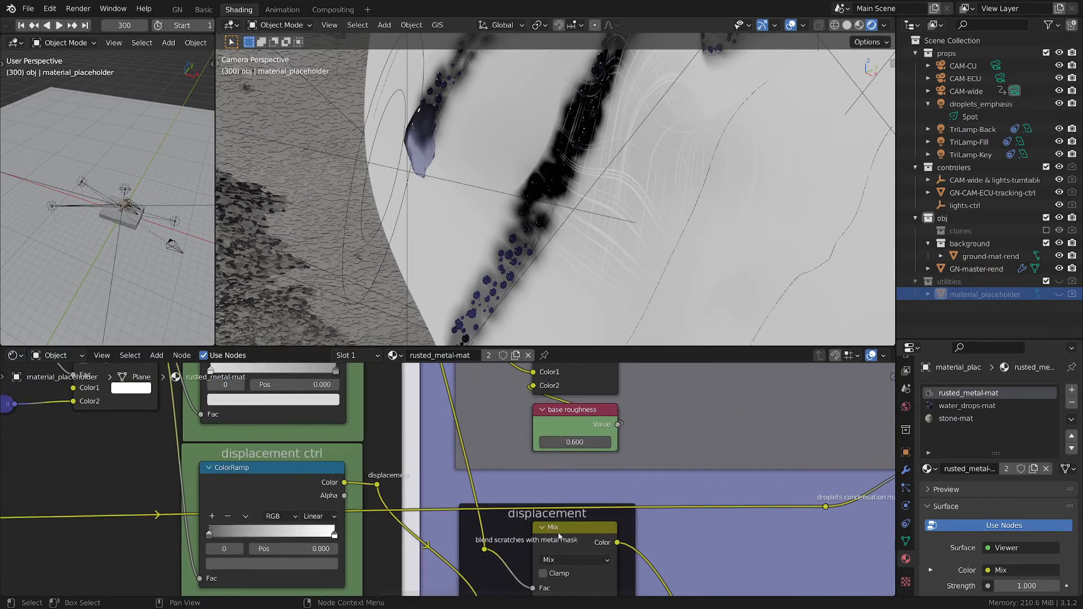
scroll(546, 522, "down", 2)
middle_click_drag(456, 411, 501, 415)
scroll(490, 507, "down", 2)
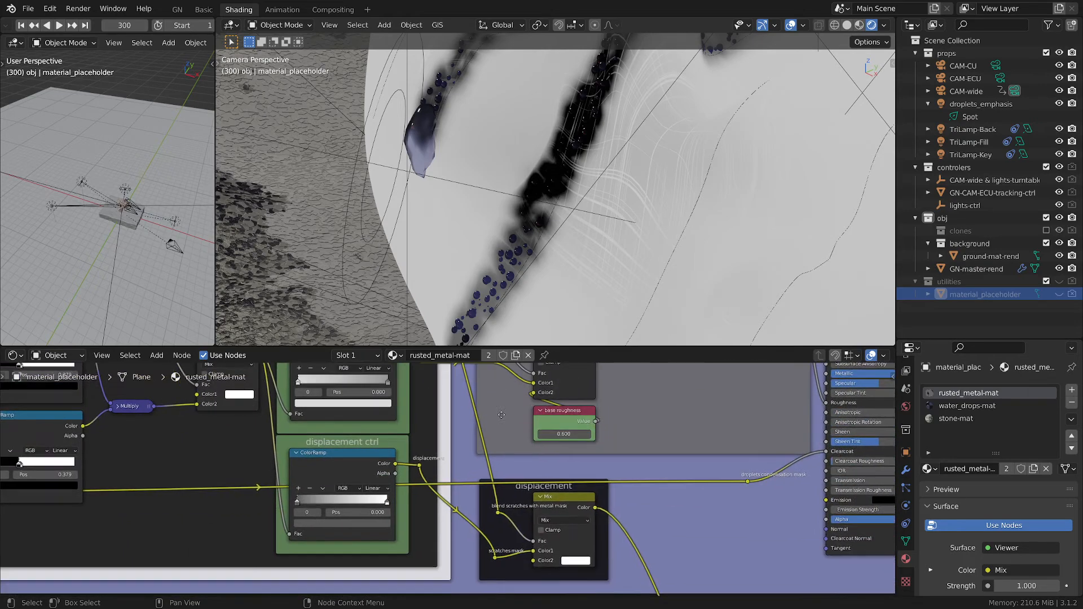
scroll(501, 415, "up", 3)
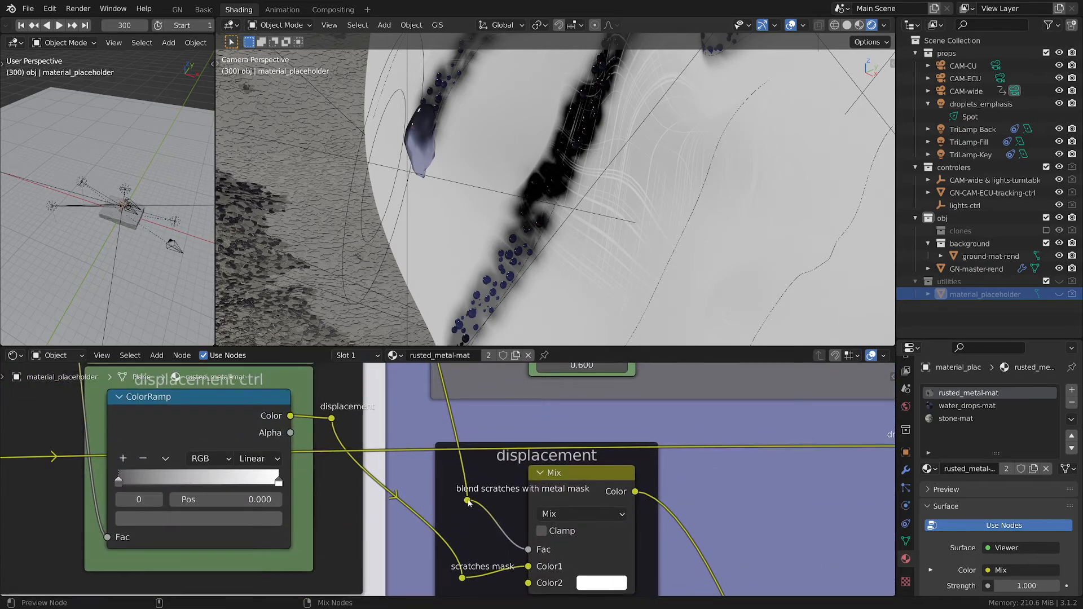
Step: Preview the blend scratches with metal mask and the scratches mask entering the displacement frame's Mix node
left_click(468, 501, "ctrl+shift")
middle_click_drag(511, 472, 468, 408)
scroll(486, 475, "down", 1)
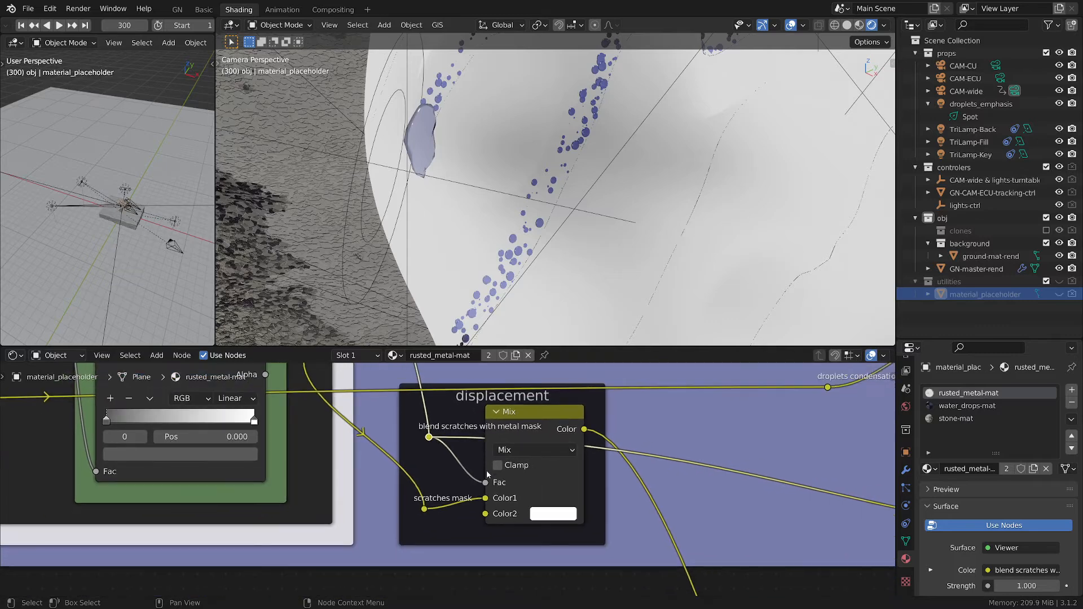
left_click(424, 510, "ctrl+shift")
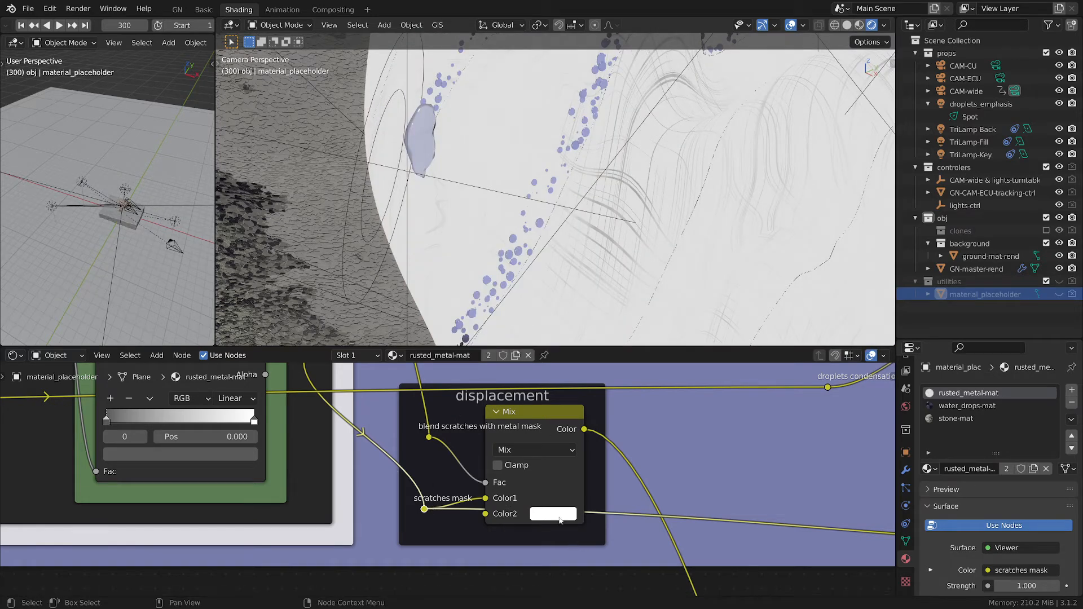
Step: Check the white Color2 of the displacement frame's Mix node and examine the scratches beside the condensation streak from afar and up close
left_click(567, 515)
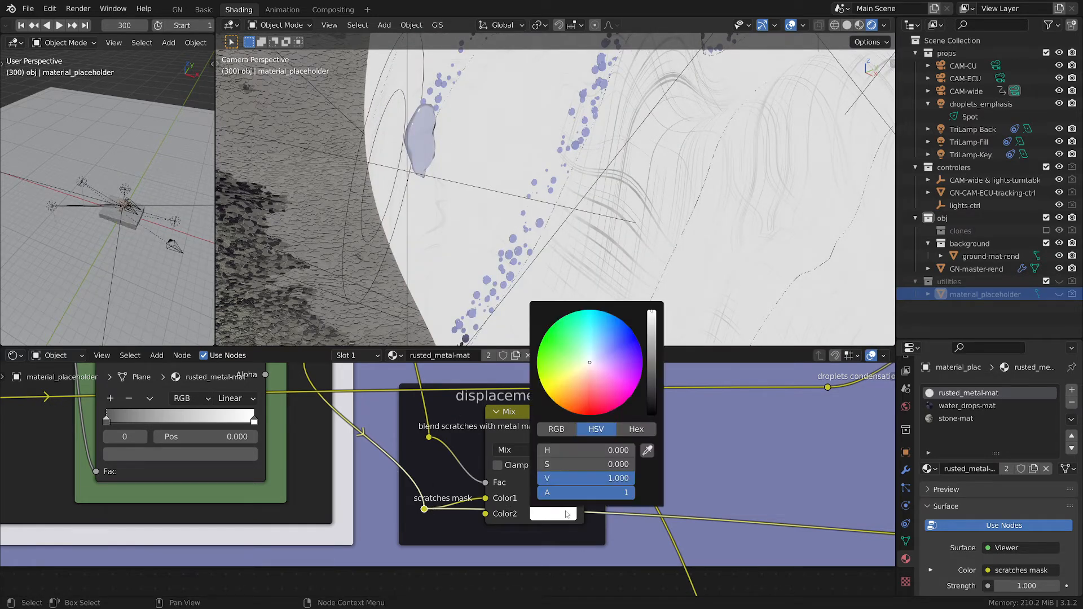
scroll(627, 314, "down", 5)
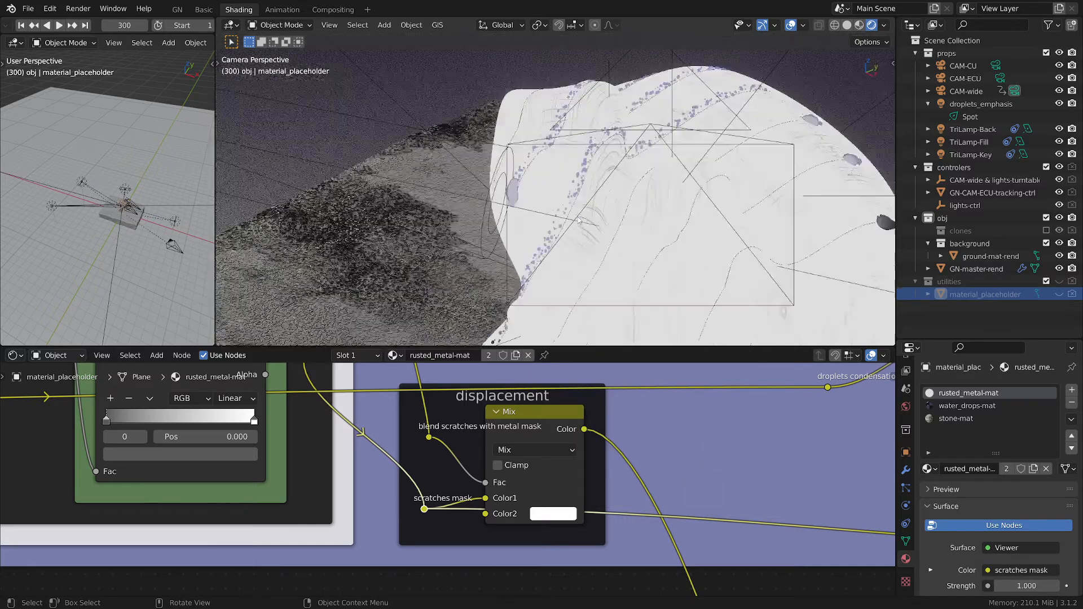
scroll(616, 305, "up", 2)
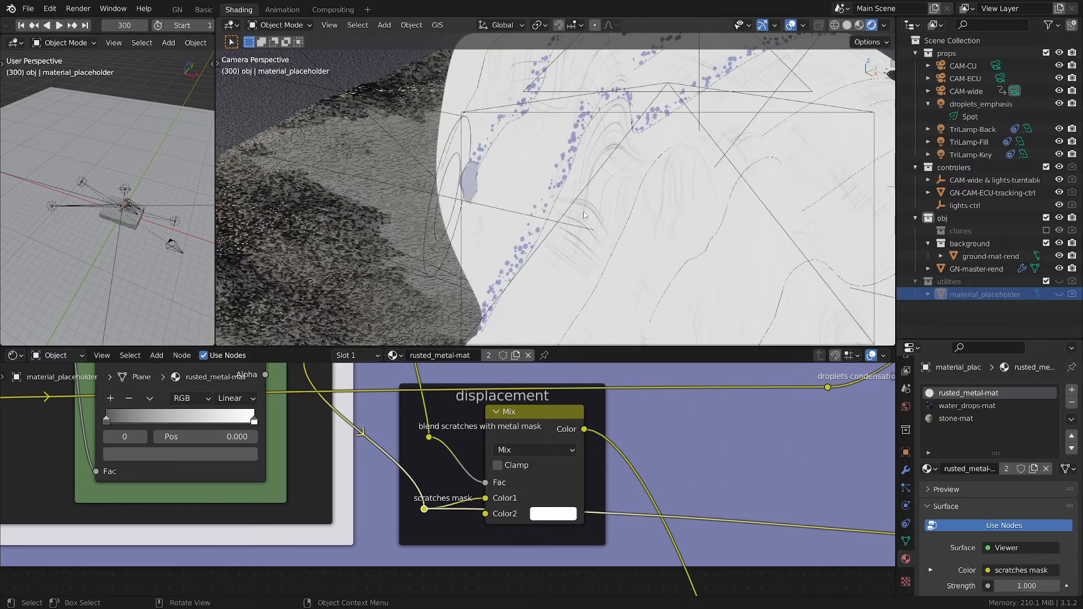
scroll(575, 225, "up", 3)
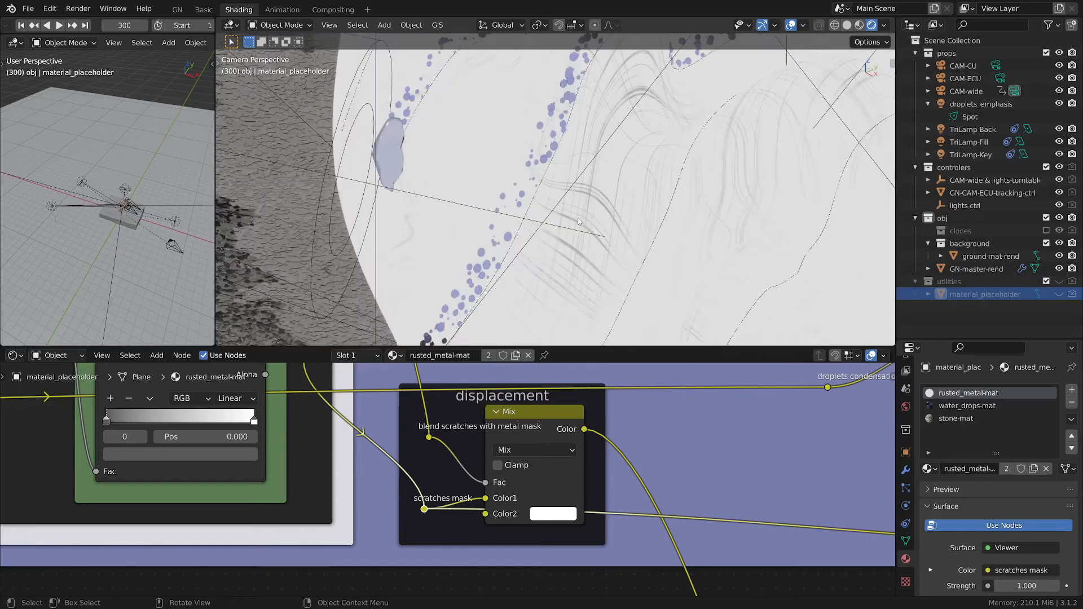
left_click_drag(587, 229, 590, 257)
mouse_move(585, 226)
left_mouse_down("ctrl")
mouse_move(593, 249)
mouse_move(626, 265)
left_mouse_up("ctrl")
scroll(597, 237, "up", 1)
scroll(519, 475, "down", 2)
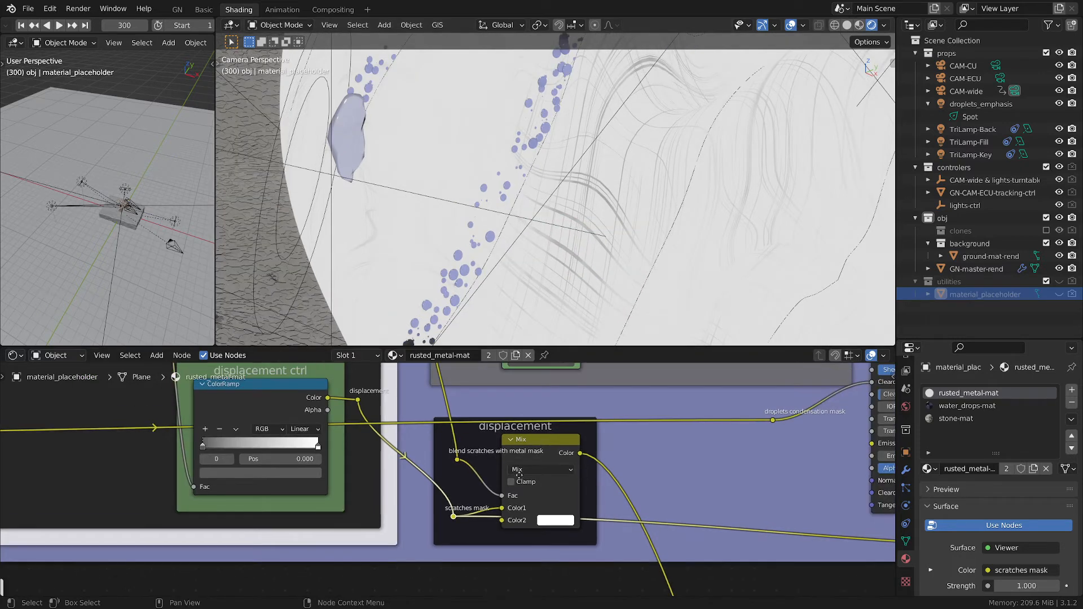
Step: Preview the displacement frame's Mix node and inspect the faded scratches beside the condensation streak up close
left_click(561, 476, "ctrl+shift")
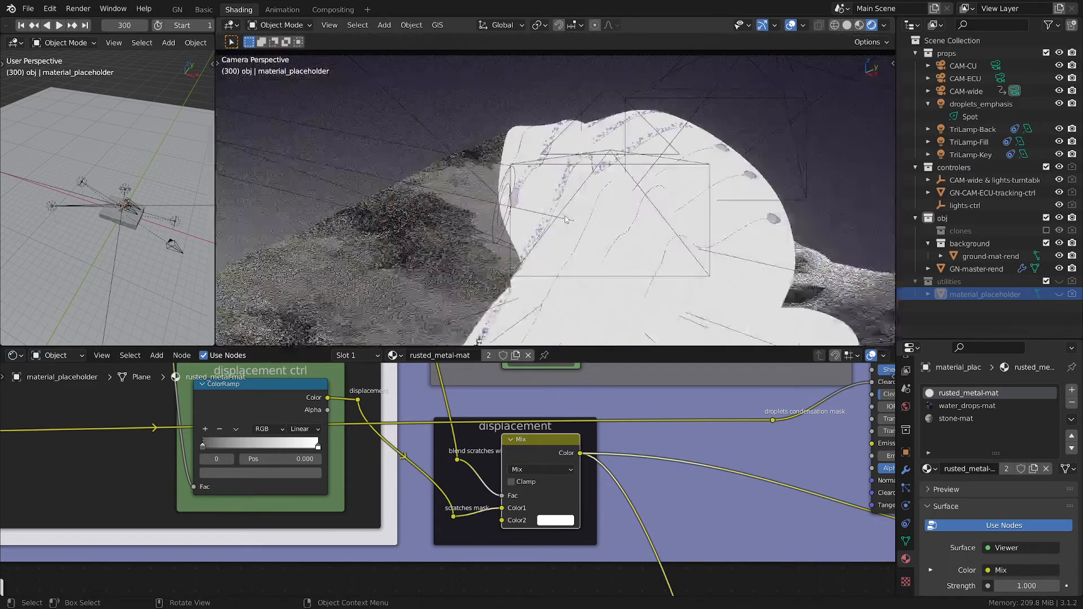
scroll(647, 260, "up", 3)
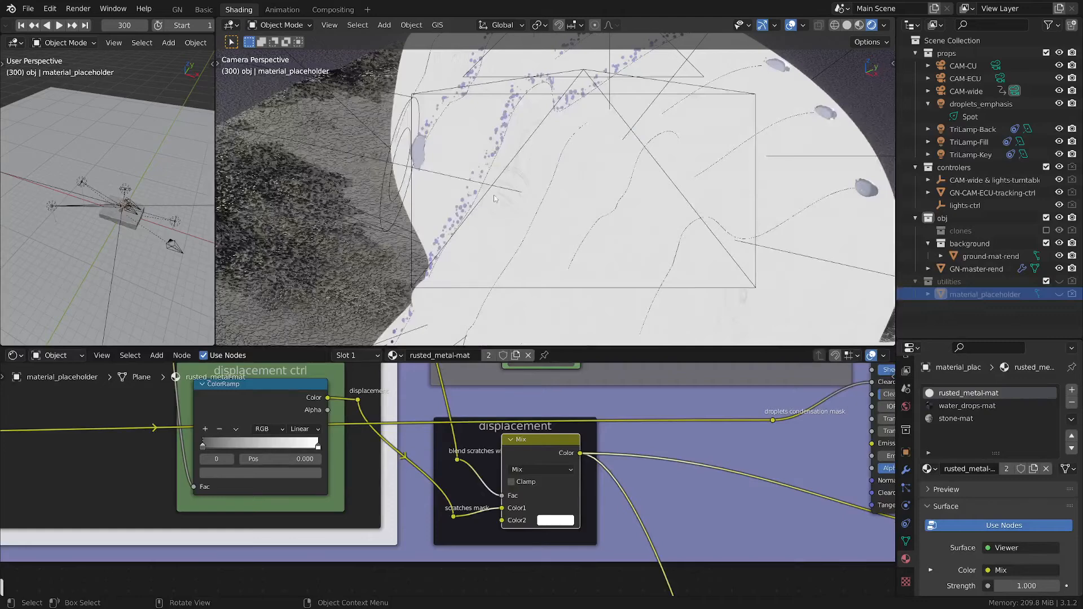
scroll(494, 197, "up", 2)
Step: Preview the Principled BSDF of the rust frame on the model
scroll(672, 476, "down", 4)
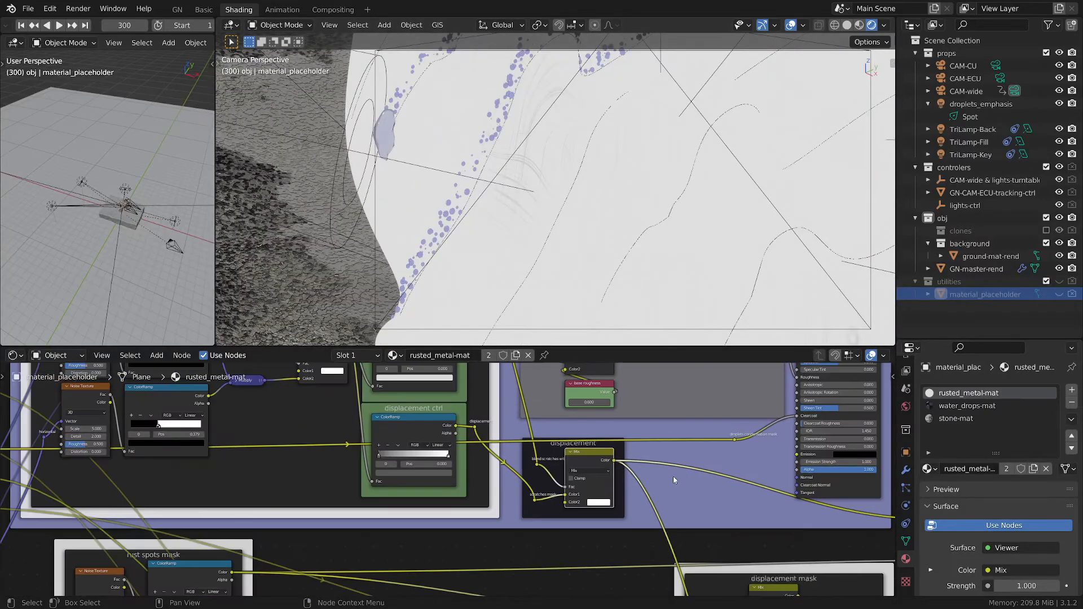
middle_click_drag(673, 477, 549, 388)
scroll(583, 467, "down", 2)
scroll(548, 388, "up", 1)
middle_click_drag(429, 517, 546, 457)
left_click(507, 439, "ctrl+shift")
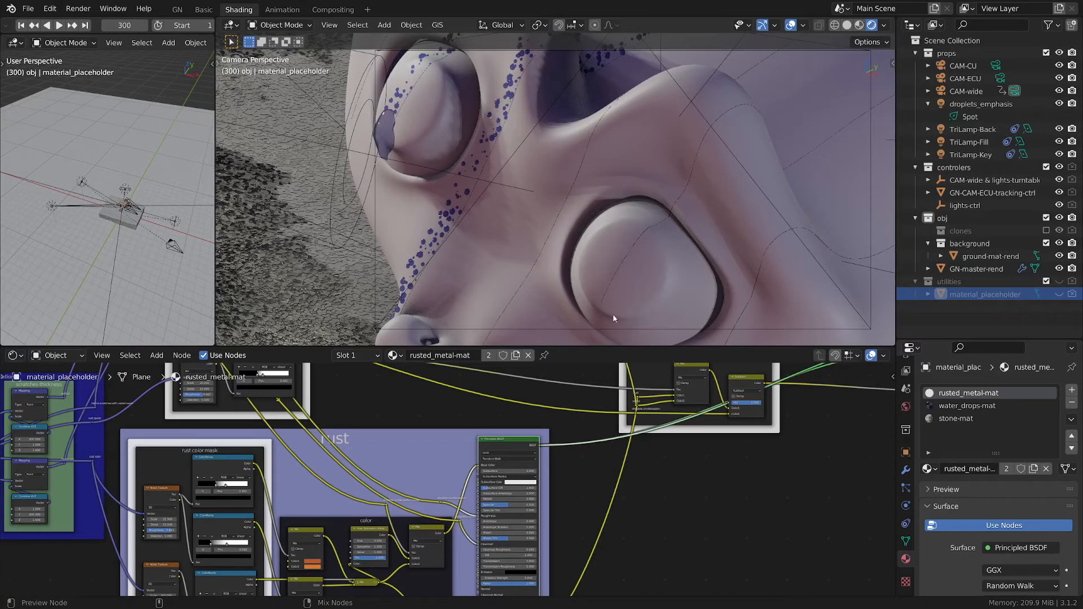
Step: Inspect the rust shader on the whole head and up close around the far eye
scroll(647, 215, "down", 5)
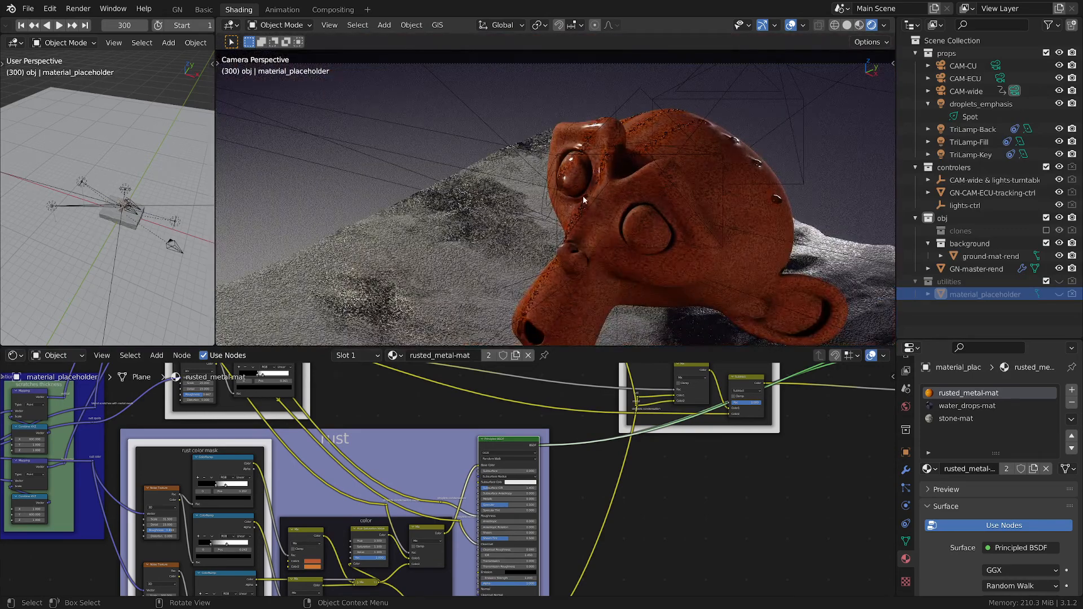
scroll(584, 195, "up", 2)
scroll(580, 123, "up", 4)
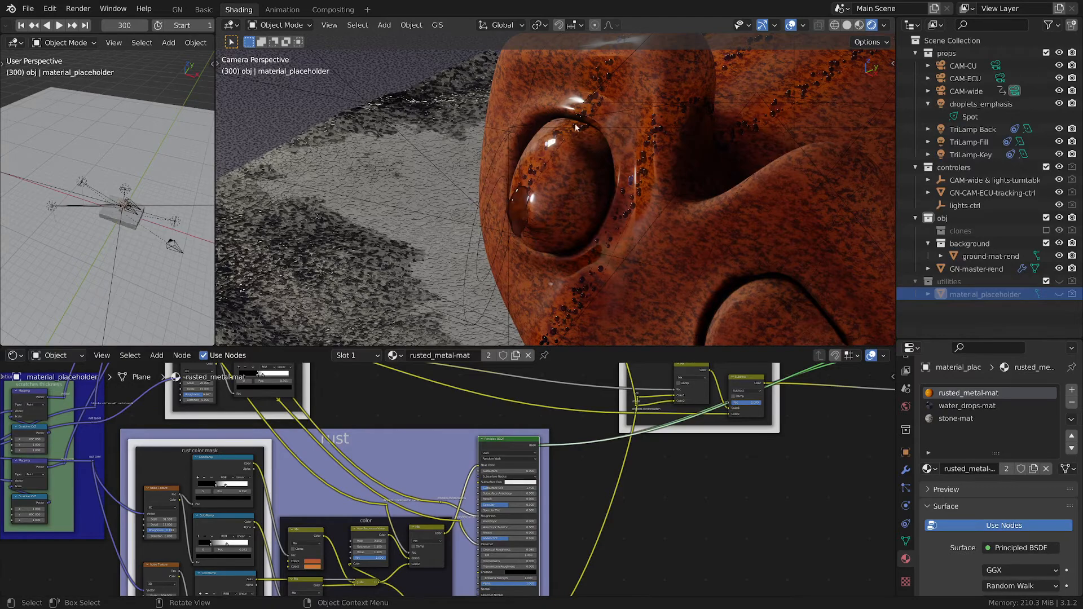
scroll(573, 124, "up", 2)
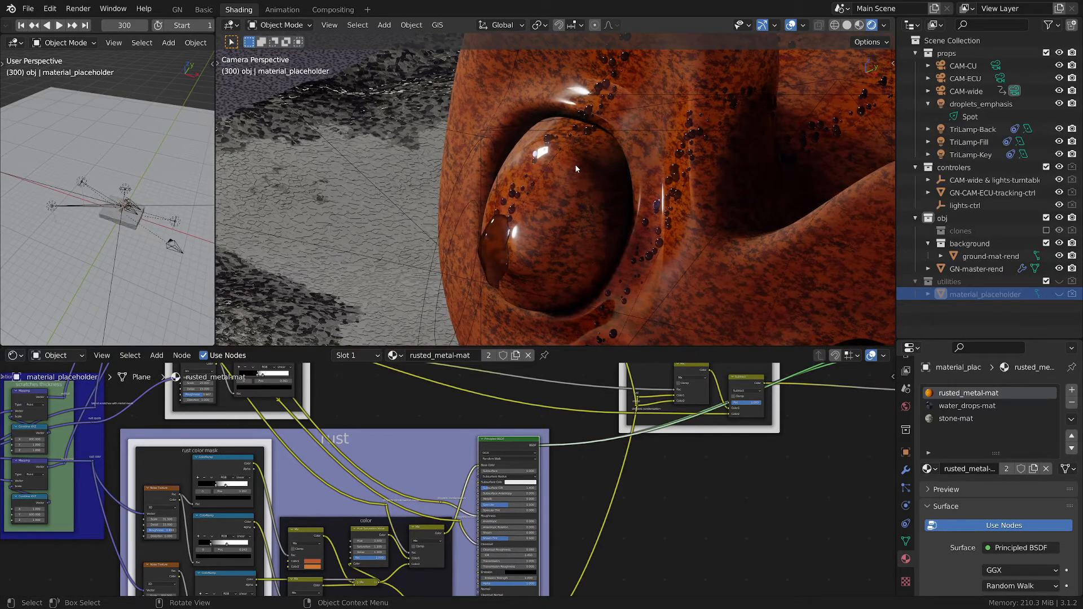
scroll(599, 183, "down", 2)
scroll(598, 180, "down", 2)
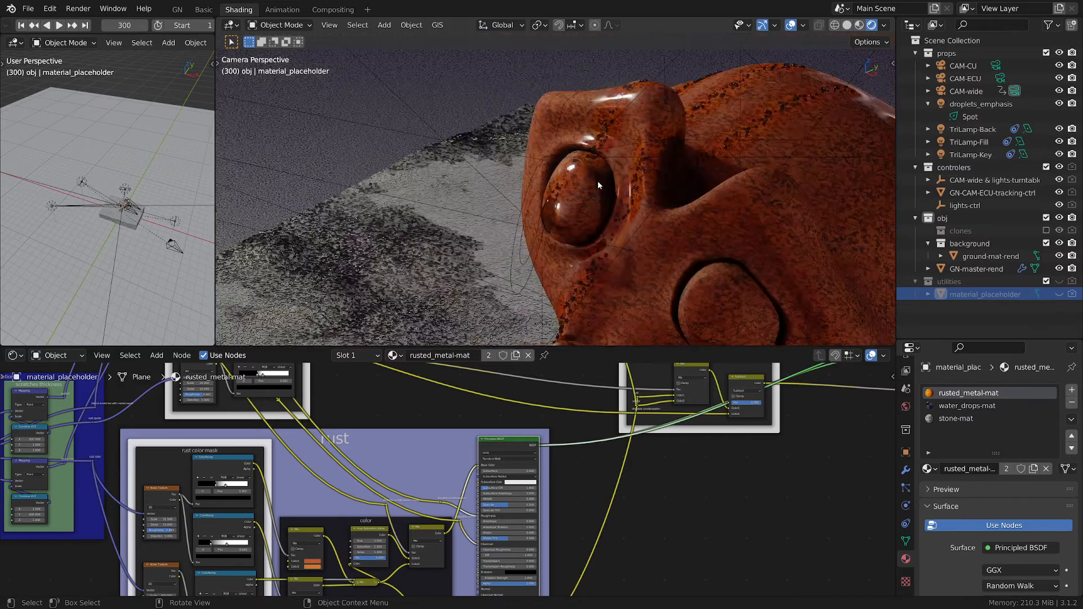
Step: Examine the rust color frame's Mix and Hue Saturation Value nodes and compare them with the wet rust around the eye
scroll(287, 469, "down", 2)
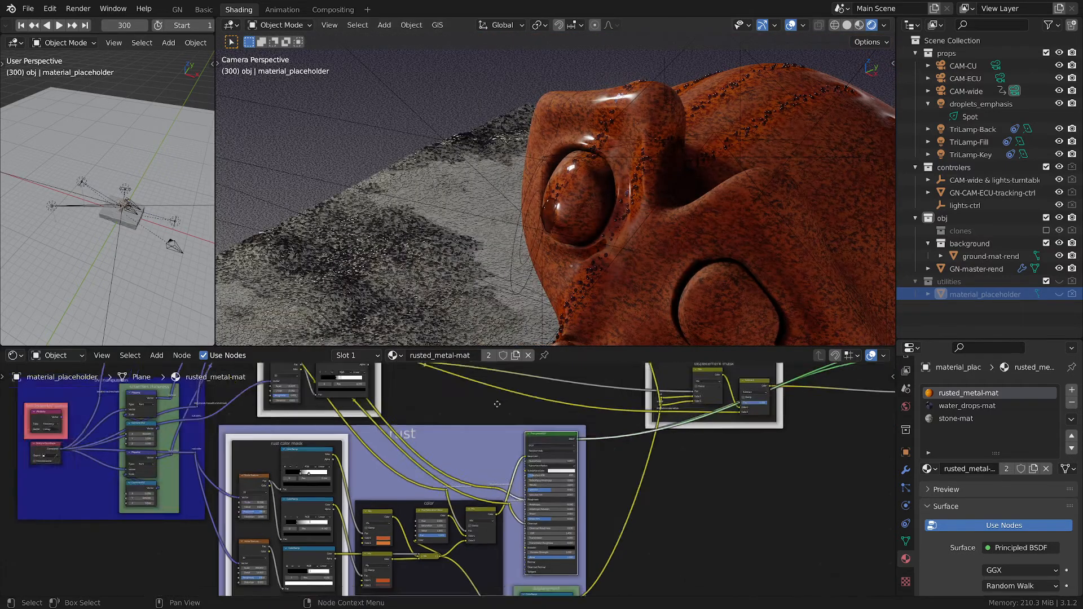
scroll(514, 448, "up", 4)
scroll(514, 449, "up", 2)
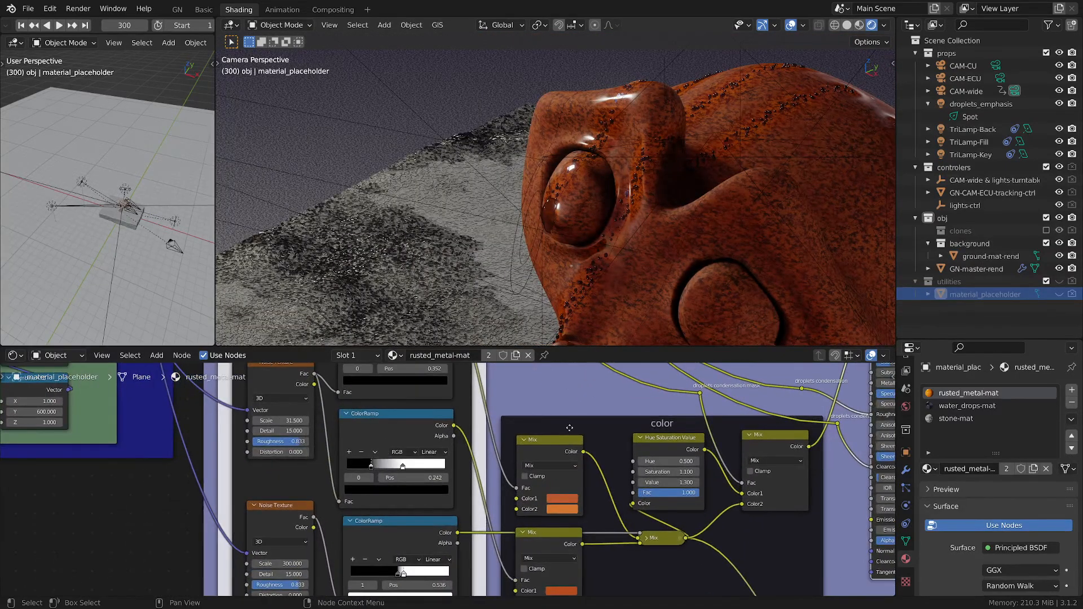
middle_click_drag(760, 536, 587, 453)
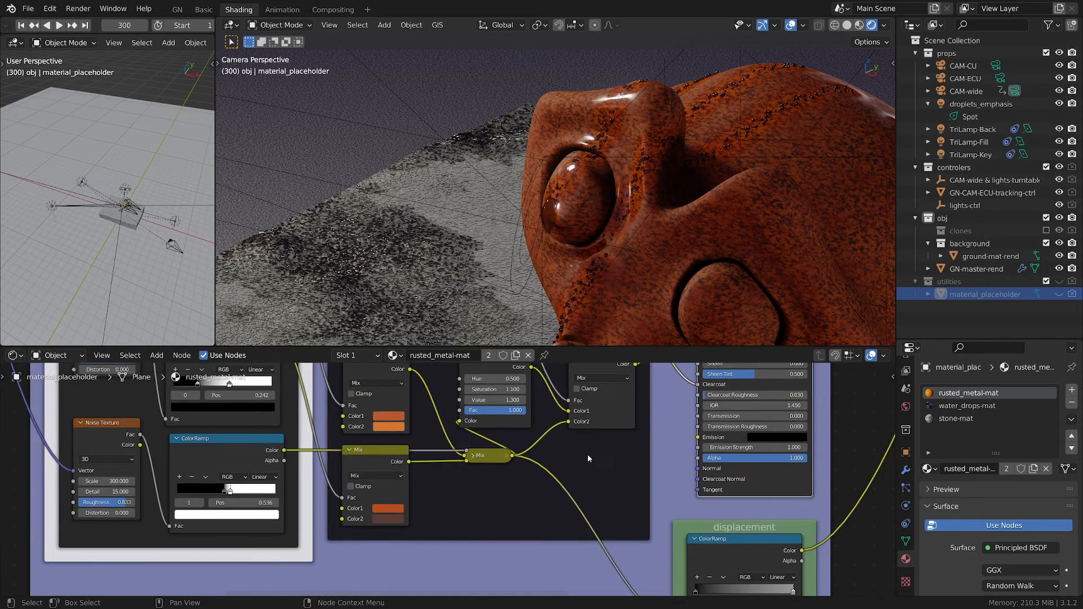
scroll(594, 457, "down", 2)
middle_click_drag(629, 486, 633, 552)
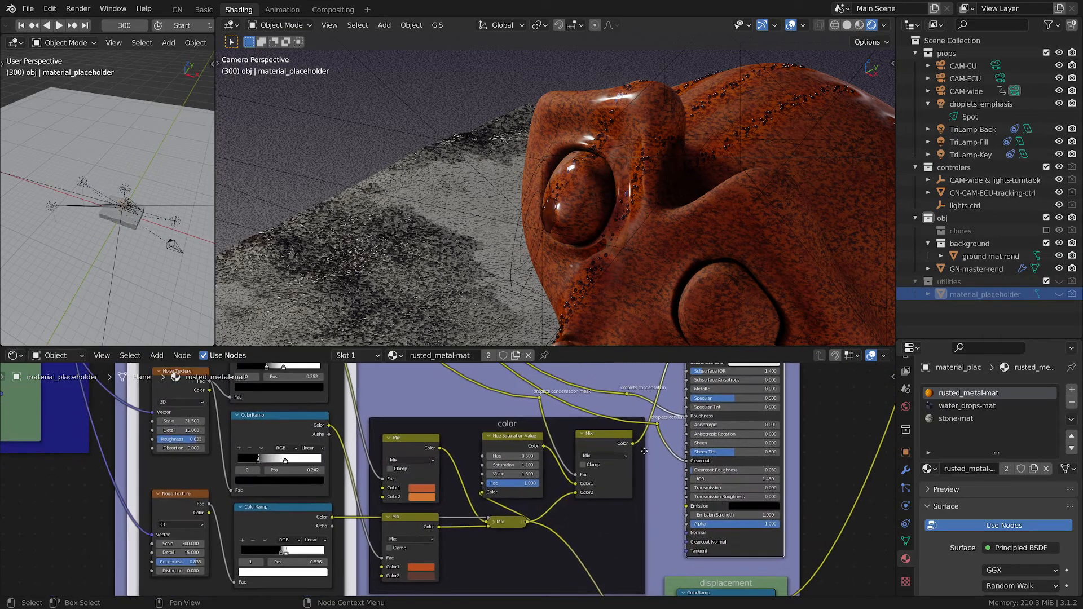
middle_click_drag(647, 447, 625, 444)
scroll(664, 460, "up", 2)
scroll(626, 444, "up", 1)
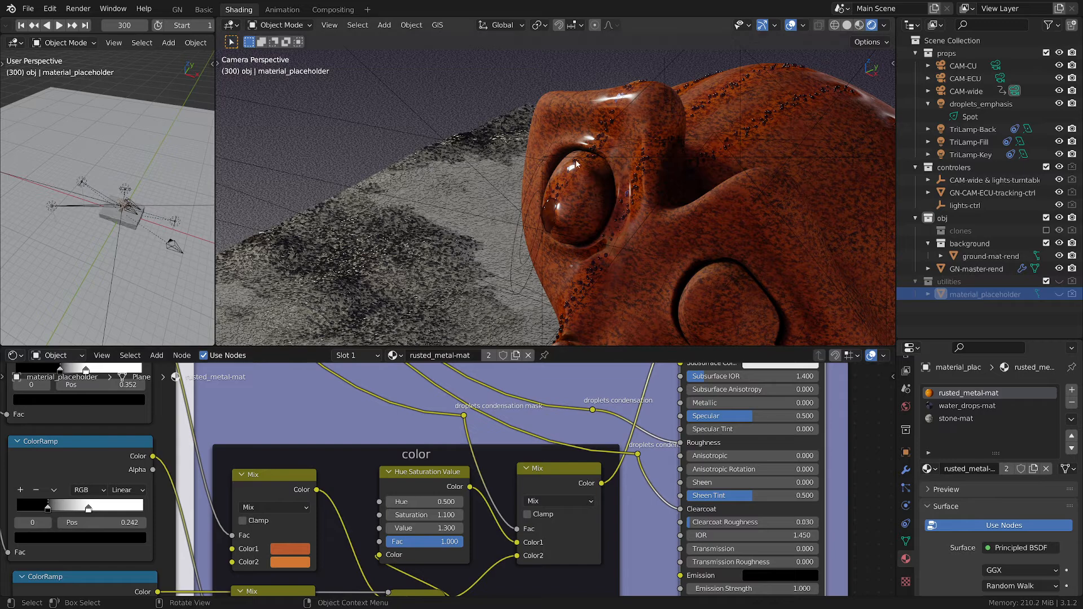
scroll(576, 160, "up", 3)
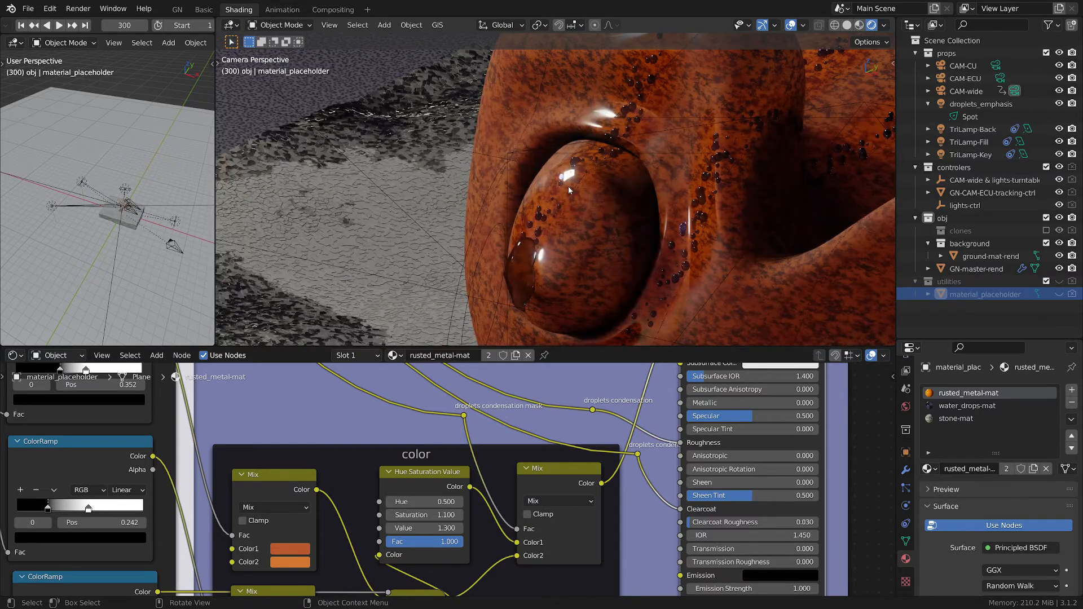
scroll(567, 186, "down", 2)
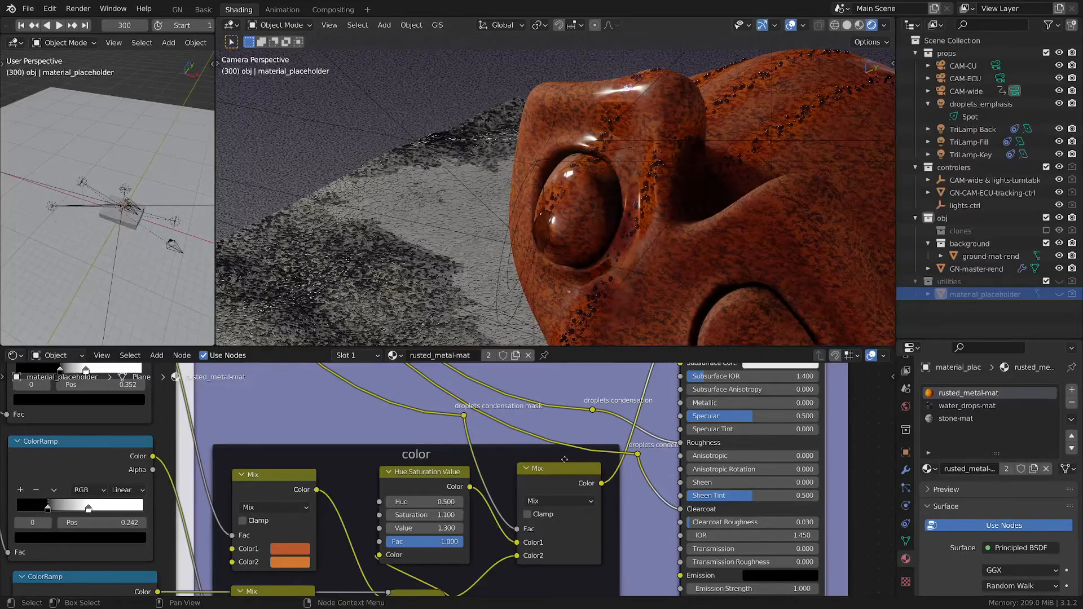
Step: Examine the rust color mask frame and compare it with the color variation across the rusted face
scroll(569, 429, "down", 2)
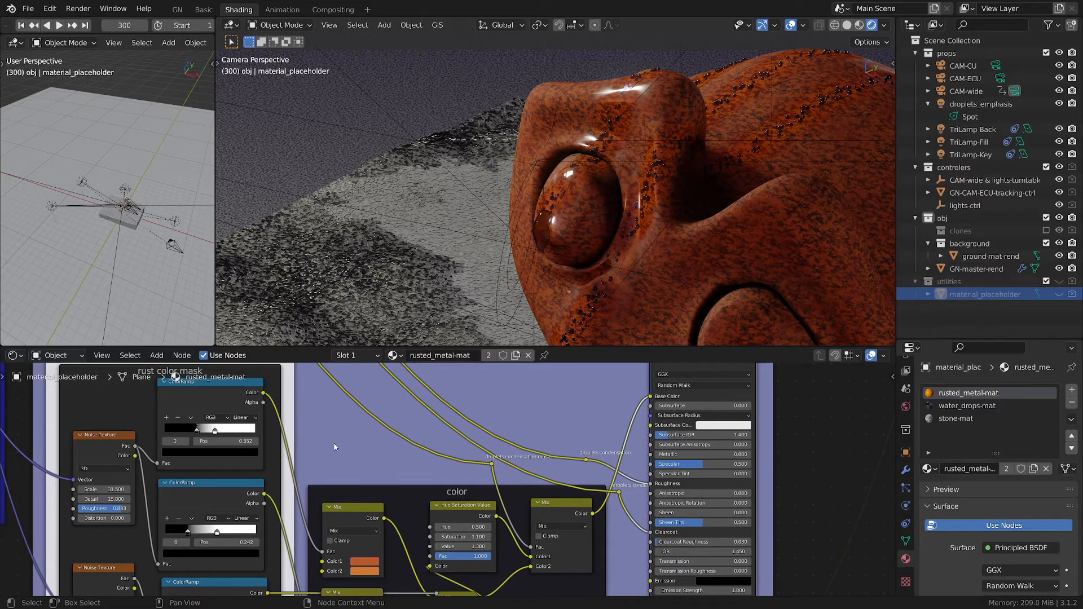
scroll(370, 435, "down", 2)
middle_click_drag(305, 448, 492, 438)
scroll(310, 431, "up", 2)
middle_click_drag(363, 414, 347, 474)
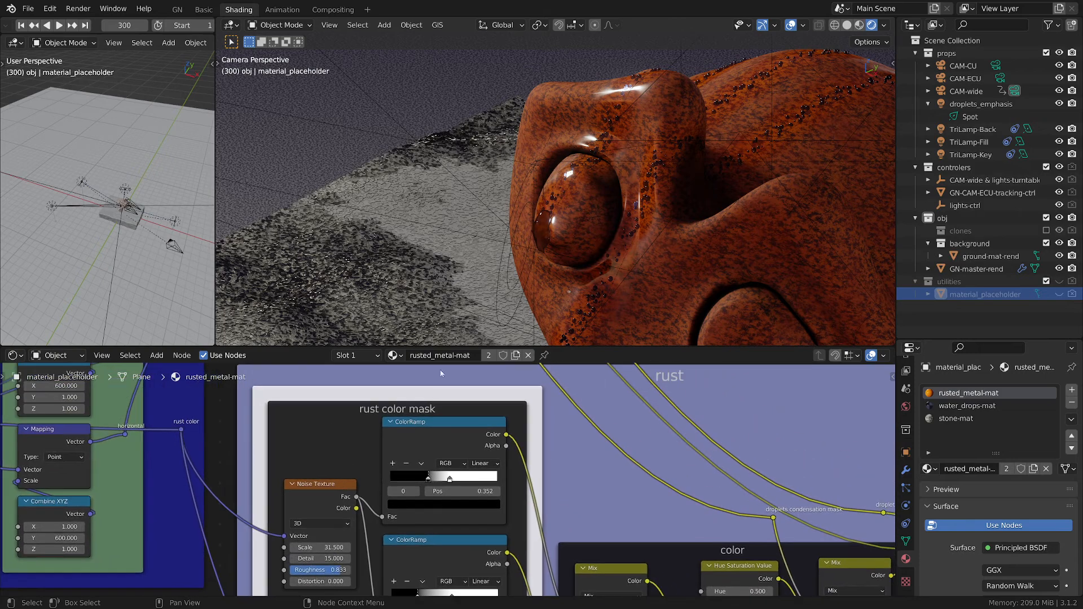
scroll(706, 147, "down", 2)
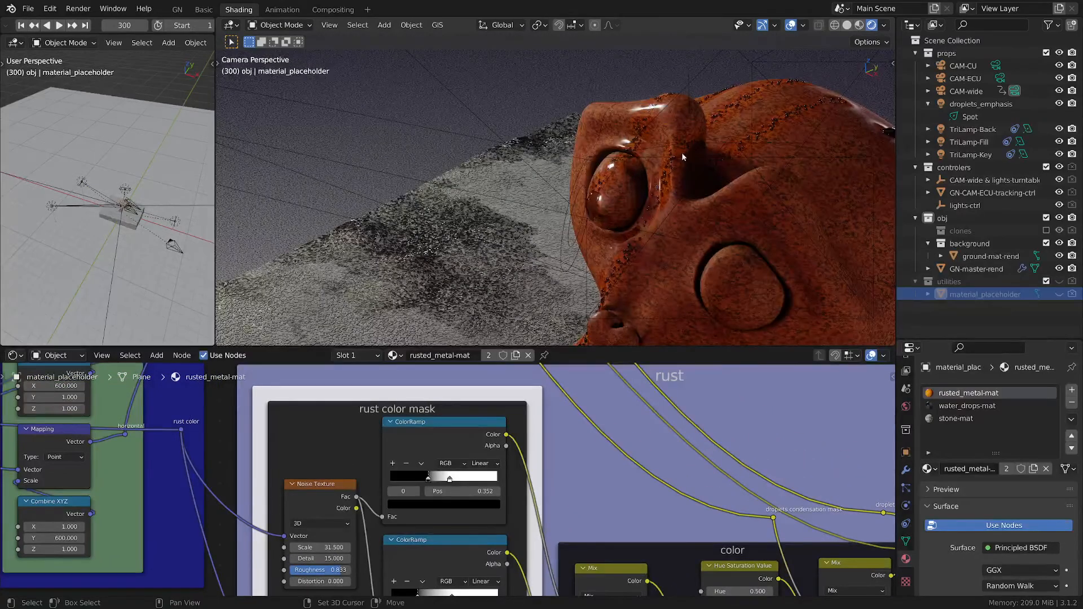
scroll(676, 145, "up", 3)
middle_click_drag(684, 128, 691, 105, "shift")
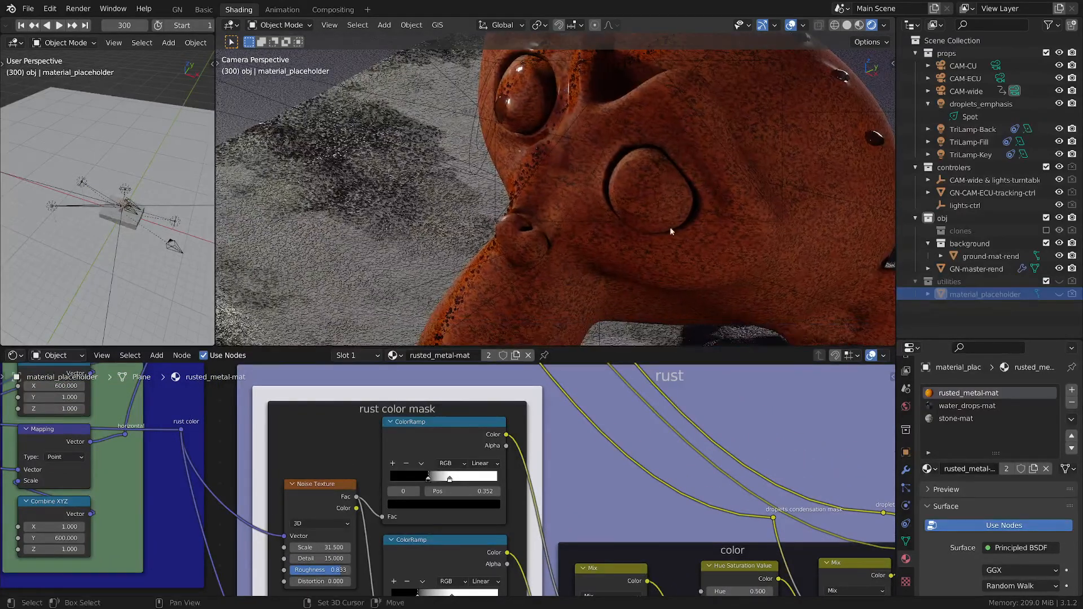
Step: Preview the first ColorRamp of the rust color mask and examine the Noise Texture feeding it
scroll(566, 494, "down", 2)
middle_click_drag(573, 495, 495, 415)
scroll(367, 449, "down", 1)
middle_click_drag(343, 442, 400, 478)
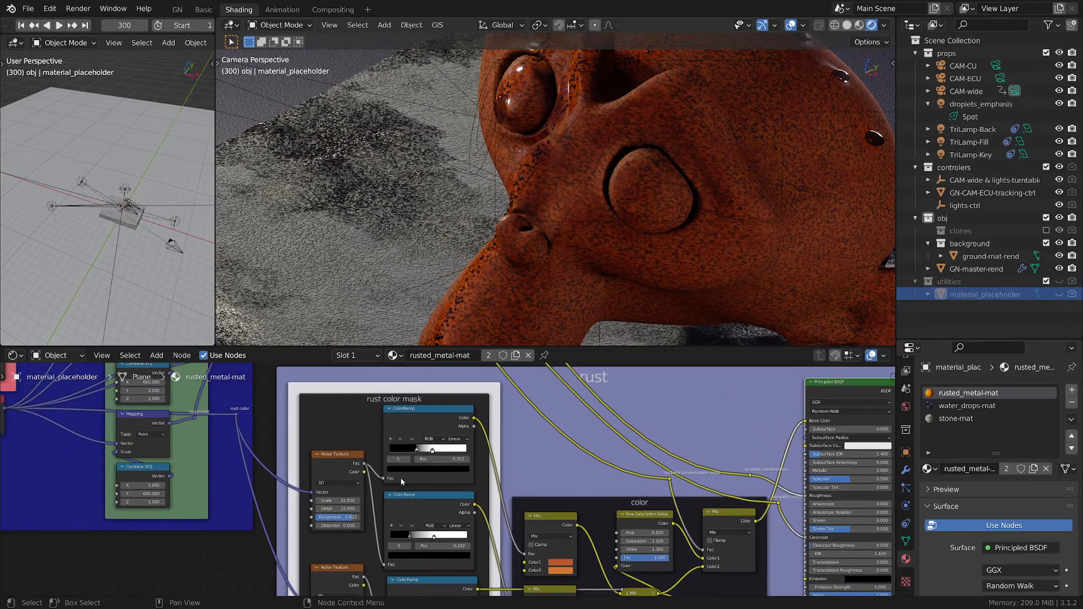
left_click(428, 414, "ctrl+shift")
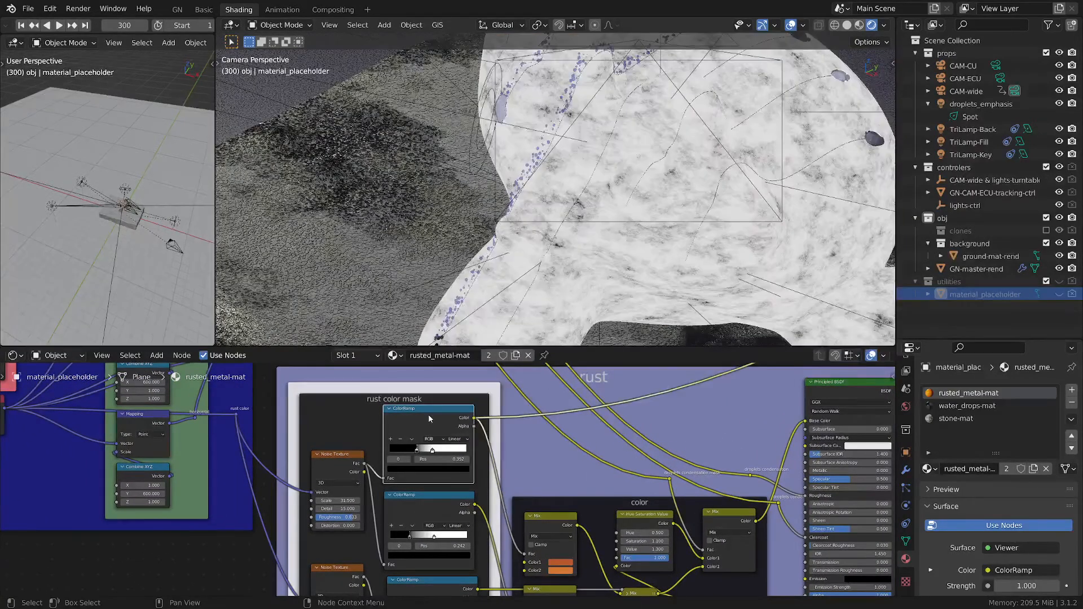
scroll(452, 480, "up", 3)
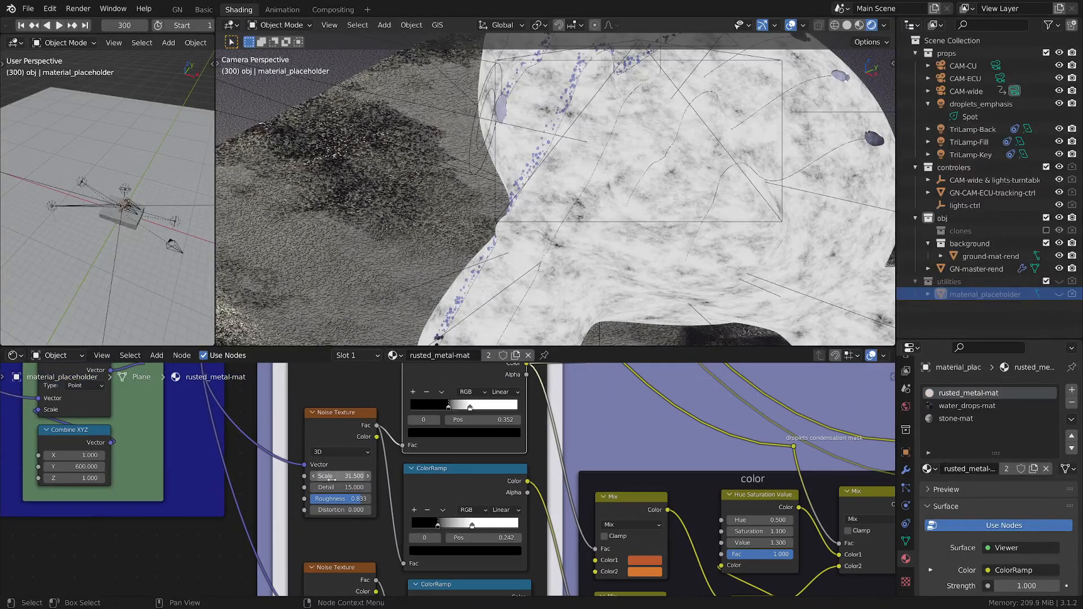
scroll(430, 493, "up", 1)
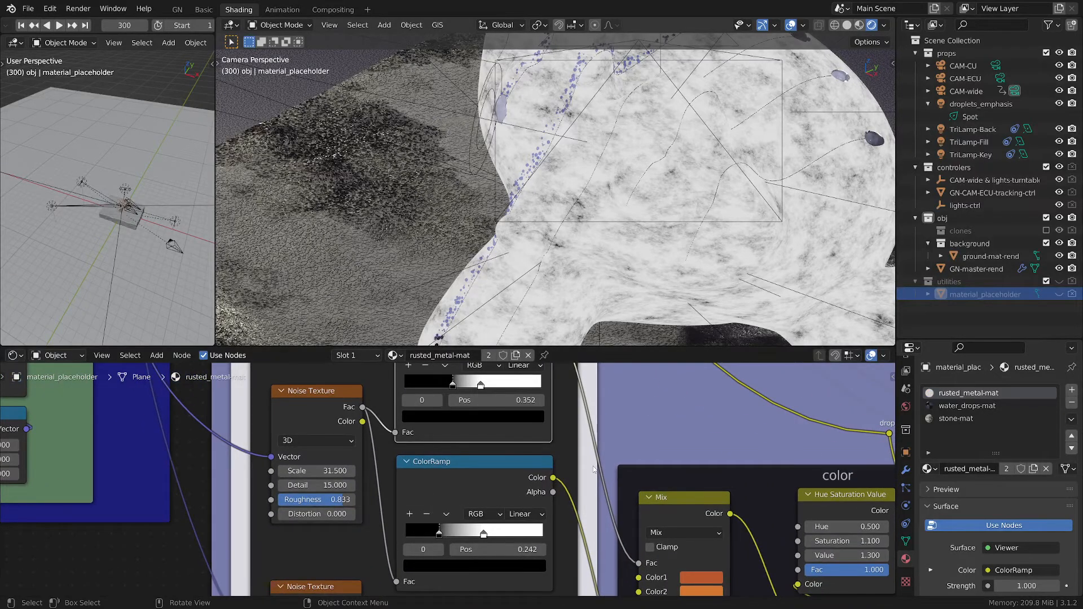
Step: Preview the rust color mask's last ColorRamp, driven by the Noise Texture with scale 300
scroll(594, 470, "down", 3)
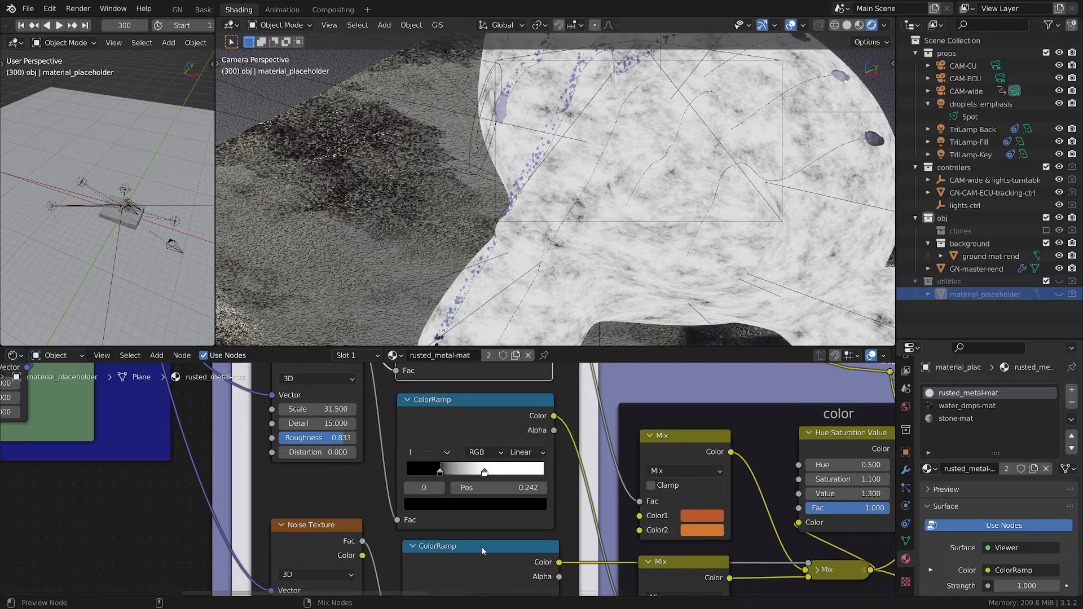
scroll(482, 548, "down", 2)
middle_click_drag(446, 539, 440, 445)
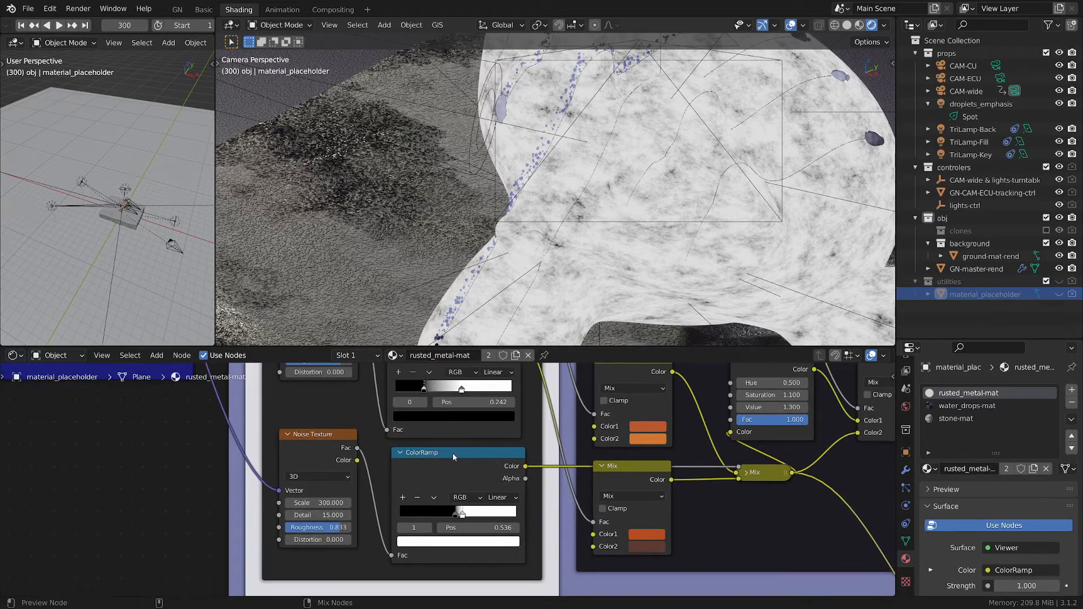
left_click(453, 457, "ctrl+shift")
scroll(518, 468, "up", 1)
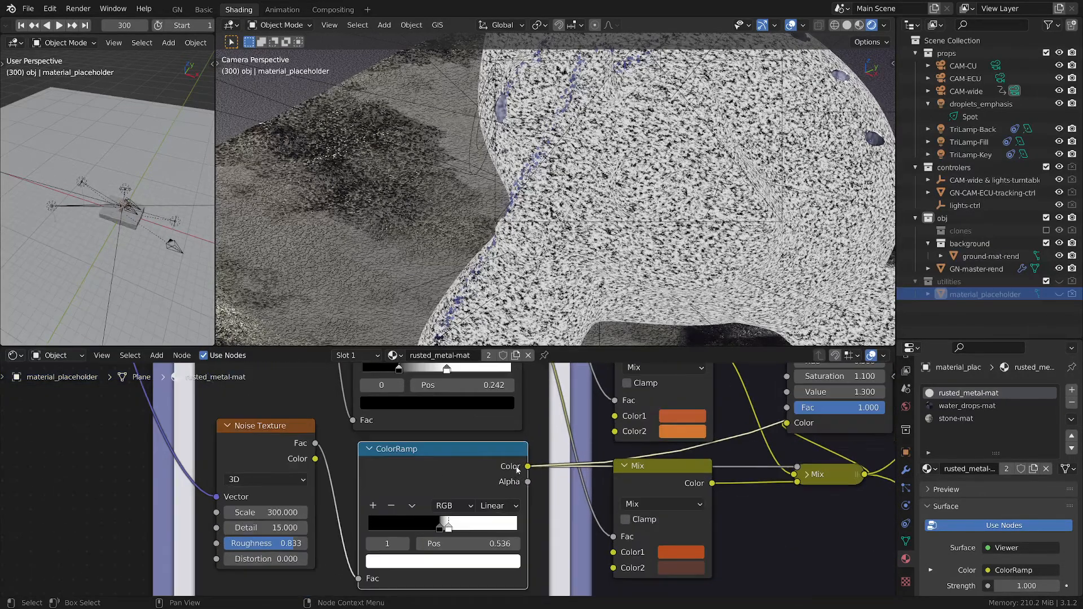
Step: Preview the rust color mask's first ColorRamp again and check Color1 of the Mix node it drives in the color frame
scroll(516, 469, "down", 4)
middle_click_drag(479, 417, 428, 563)
left_click(426, 370, "ctrl+shift")
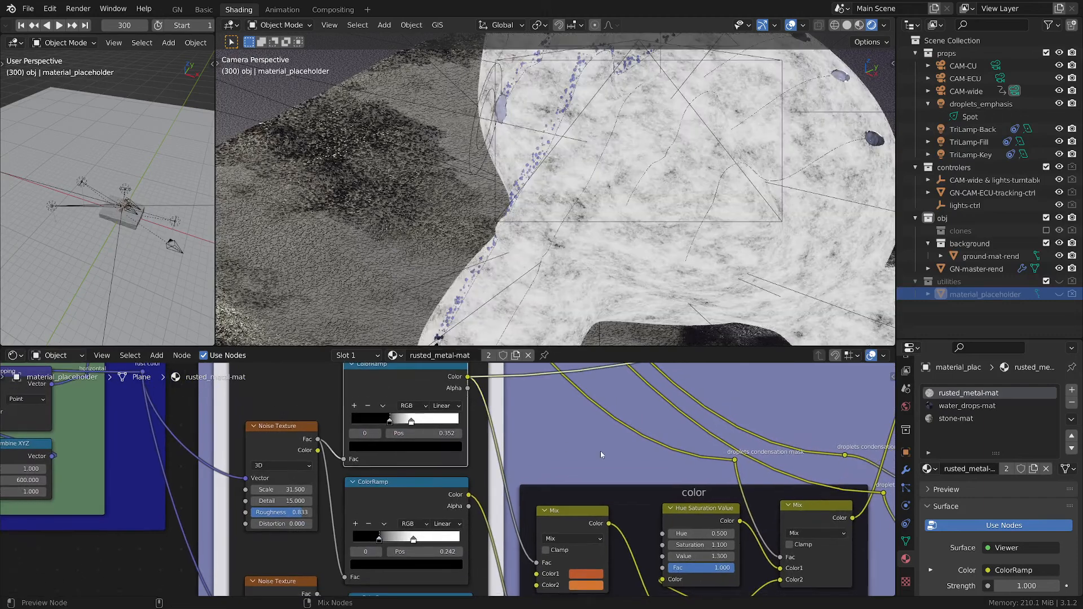
middle_click_drag(600, 451, 502, 408)
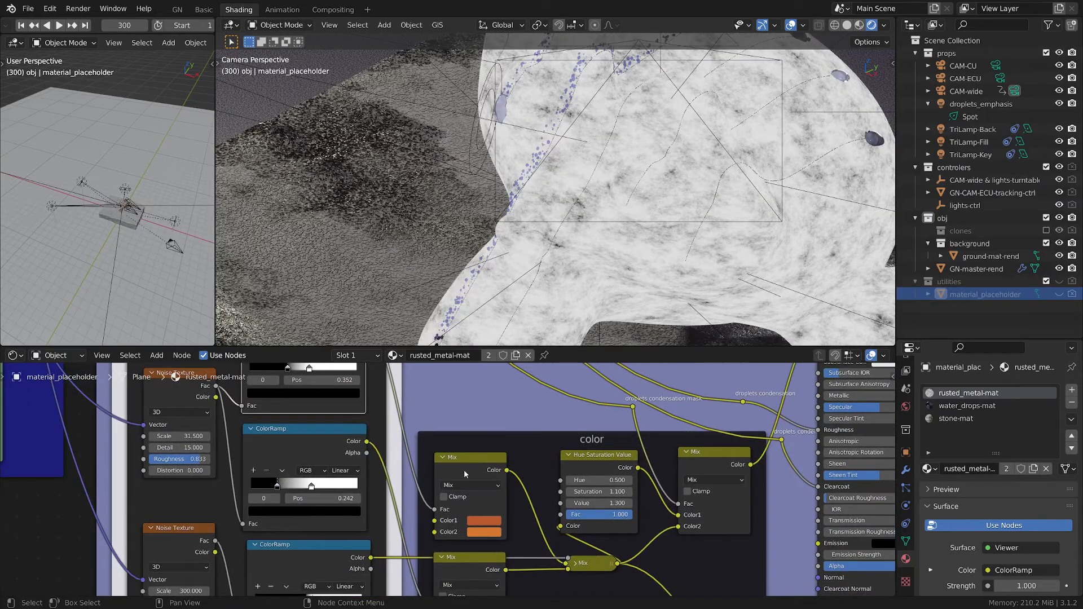
scroll(490, 524, "up", 2)
left_click(483, 522)
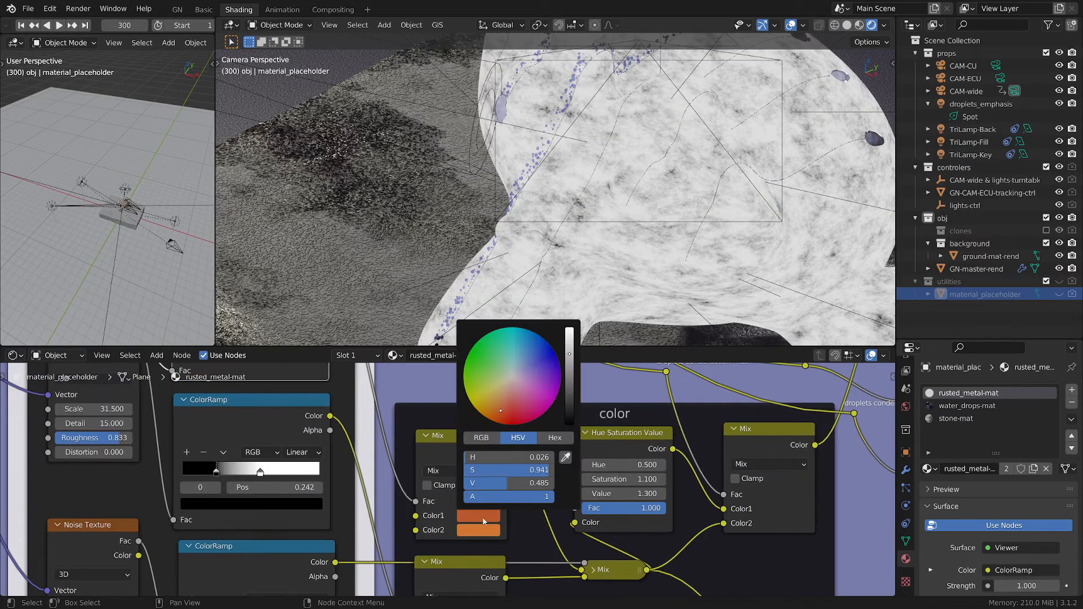
left_click(479, 530)
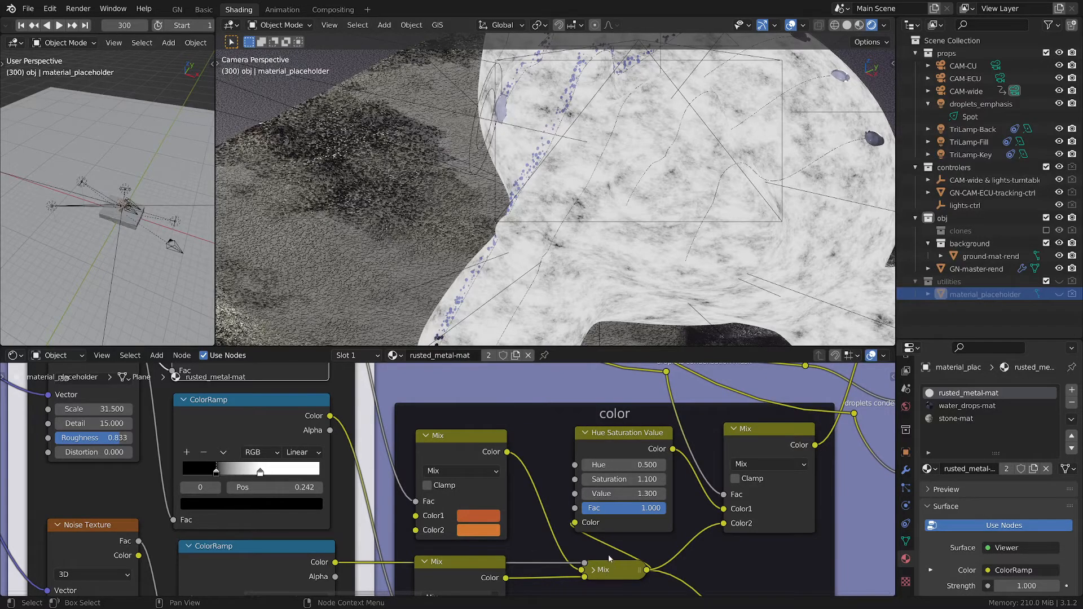
Step: Preview the upper Mix node of the color frame on the model
scroll(600, 545, "down", 1)
left_click(481, 449, "ctrl+shift")
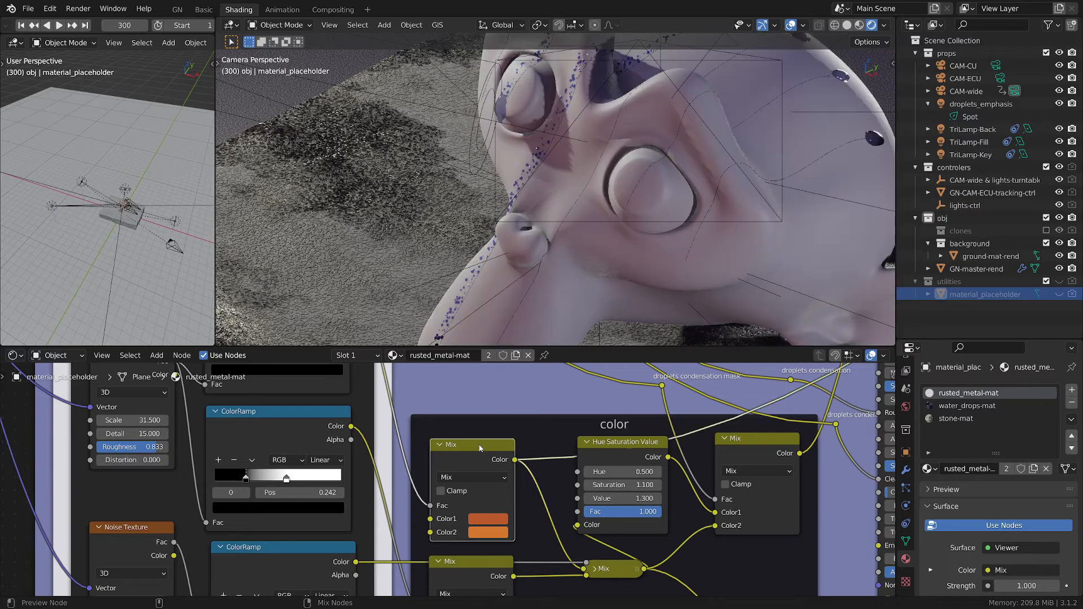
scroll(627, 201, "down", 2)
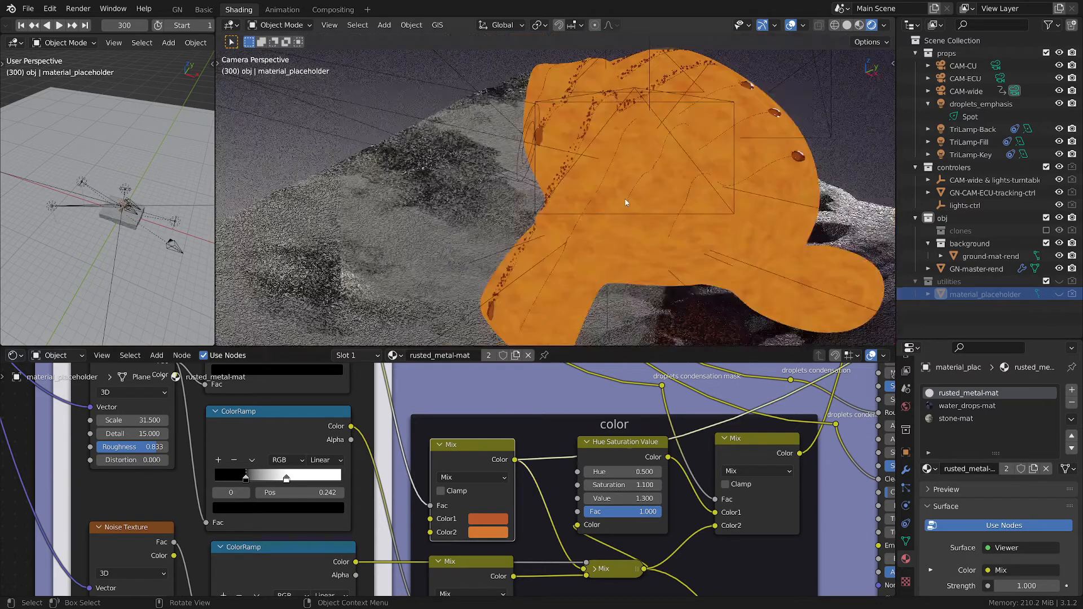
Step: Preview the rust color mask's last ColorRamp and check Color1 and Color2 of the lower Mix node in the color frame
middle_click_drag(514, 543, 551, 444)
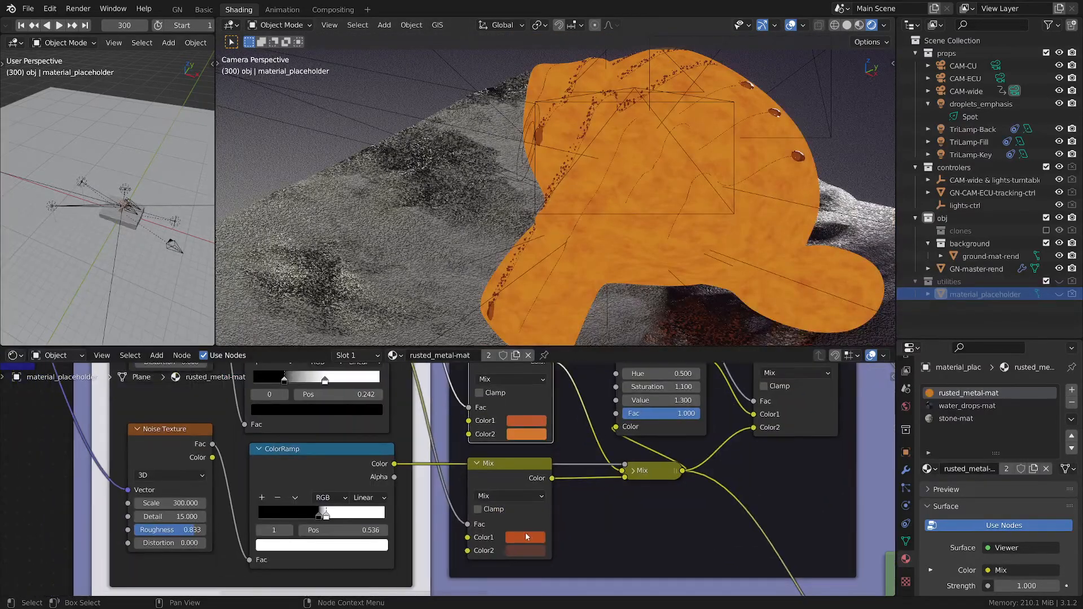
left_click(336, 451, "ctrl+shift")
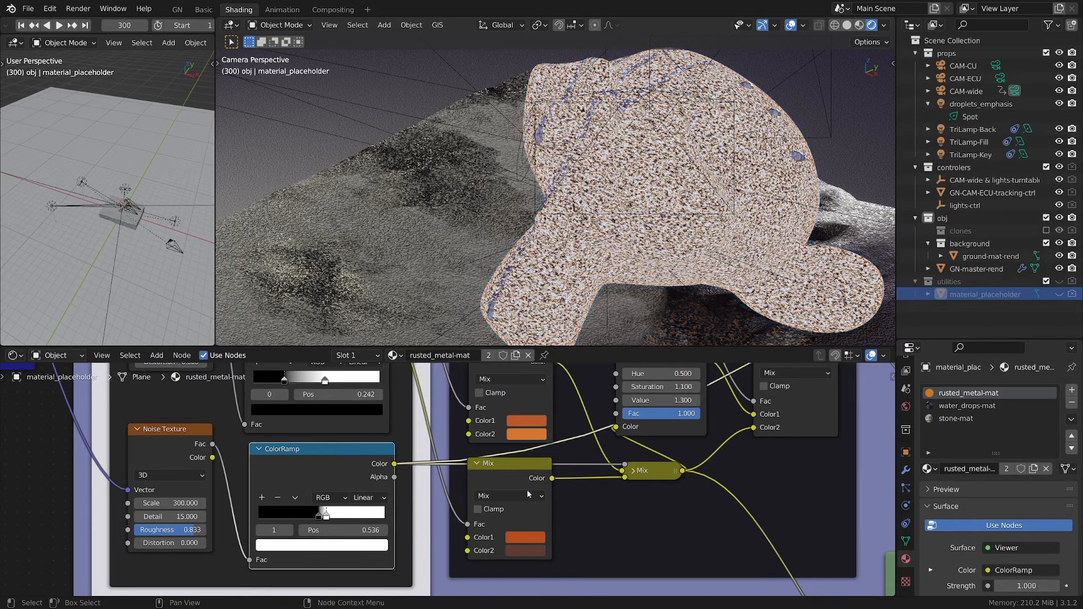
scroll(527, 490, "up", 1)
scroll(530, 487, "up", 2)
left_click(536, 567)
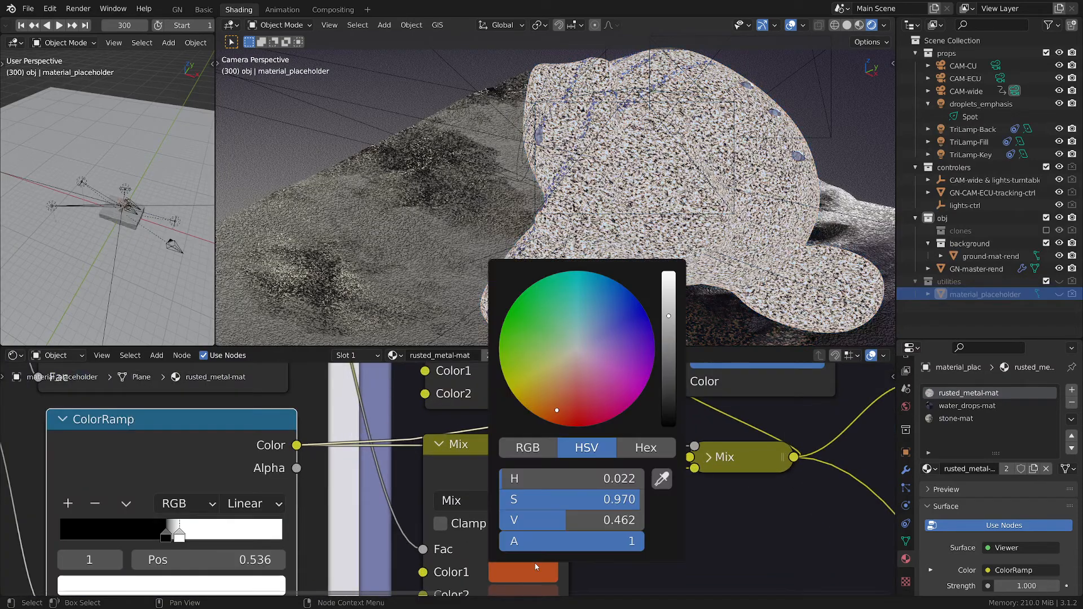
middle_click_drag(656, 567, 642, 420)
left_click(522, 450)
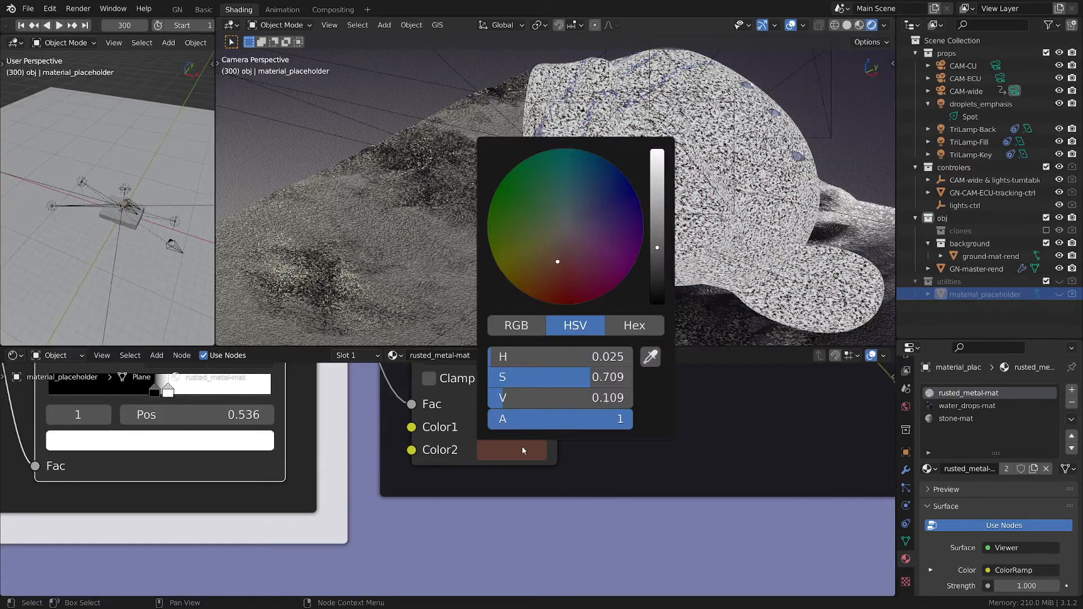
Step: Preview the lower Mix node of the color frame and compare it with the upper Mix node
scroll(656, 422, "down", 1)
middle_click_drag(649, 466, 522, 537)
scroll(643, 506, "down", 2)
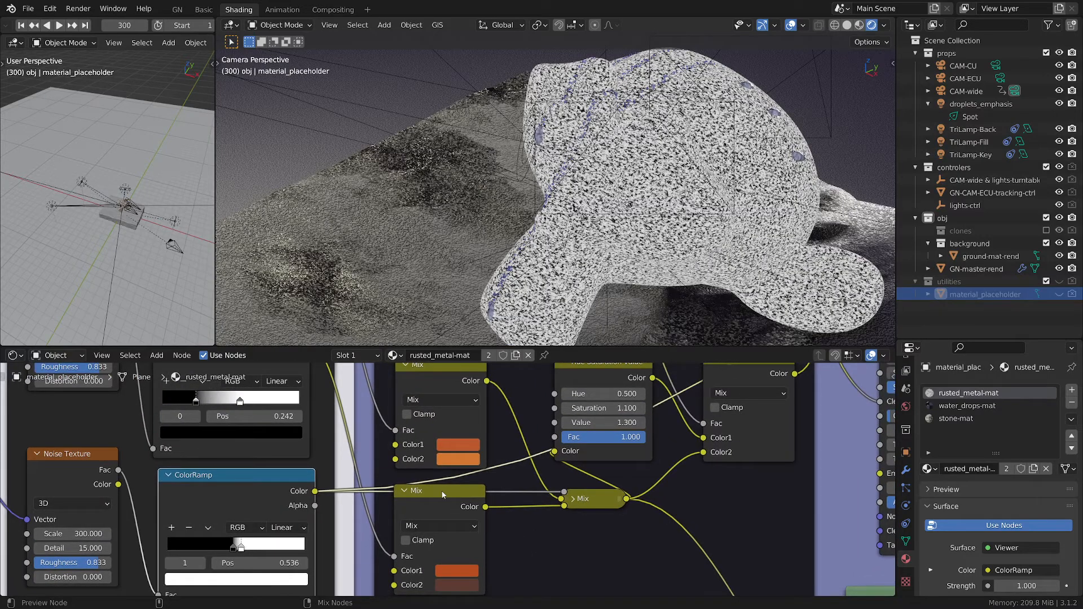
left_click(443, 495, "ctrl+shift")
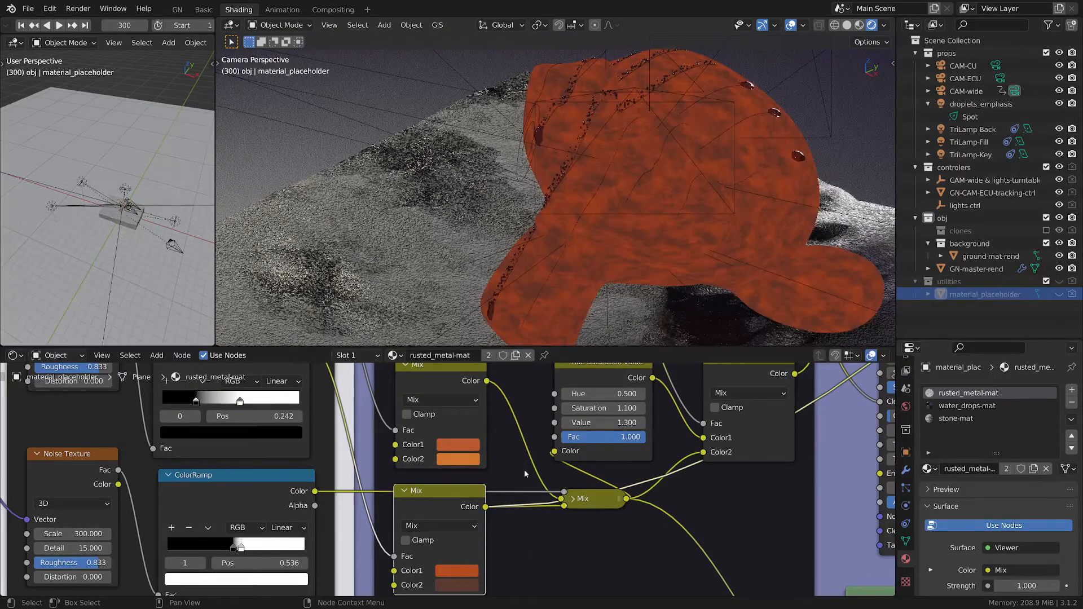
middle_click_drag(455, 386, 458, 425)
left_click(455, 412, "ctrl+shift")
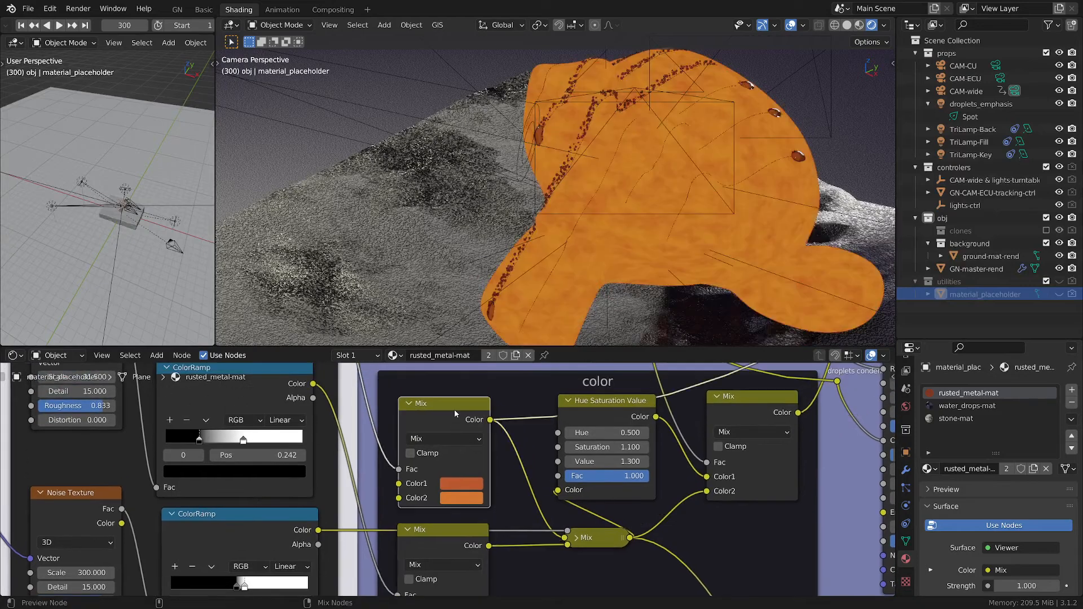
Step: Preview the rust color mask's last ColorRamp and the collapsed Mix node it drives, examining the combined rust color up close
left_click(272, 516, "ctrl+shift")
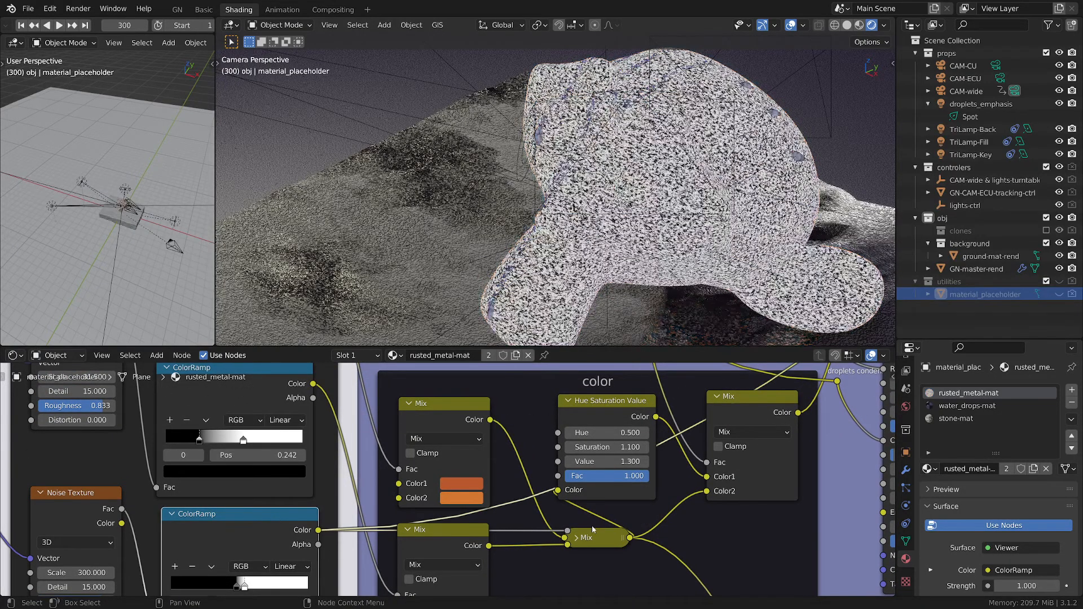
left_click(590, 543, "ctrl+shift")
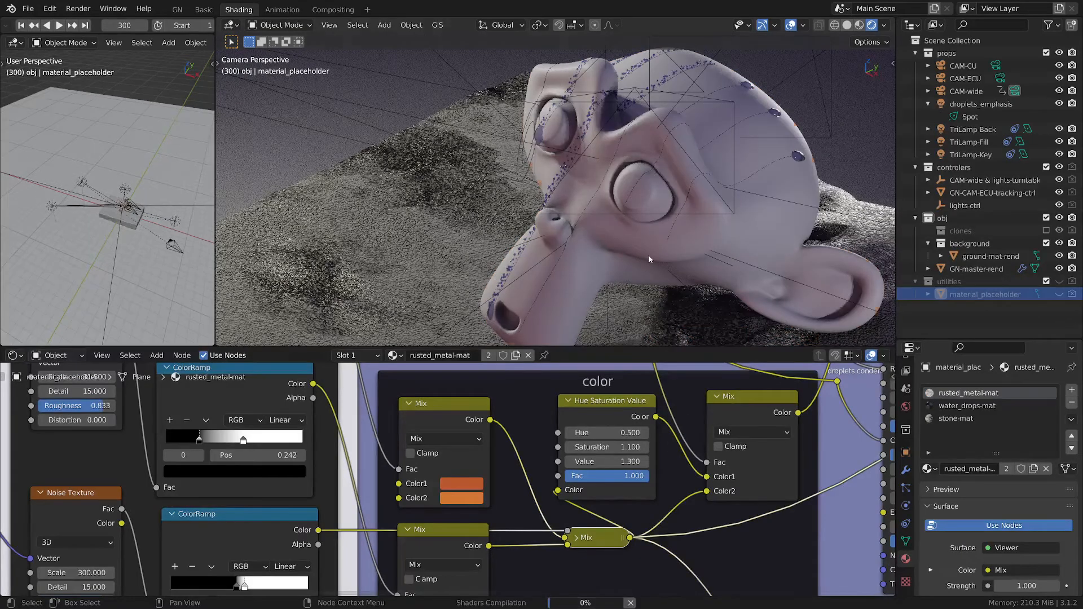
scroll(649, 255, "up", 4)
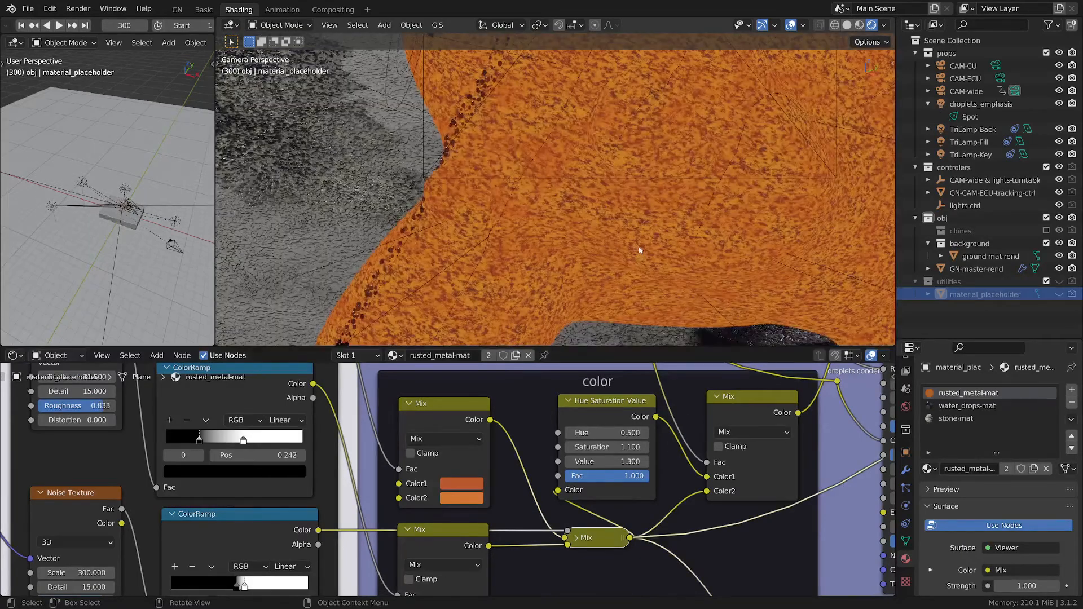
scroll(639, 246, "down", 4)
middle_click_drag(728, 519, 579, 534)
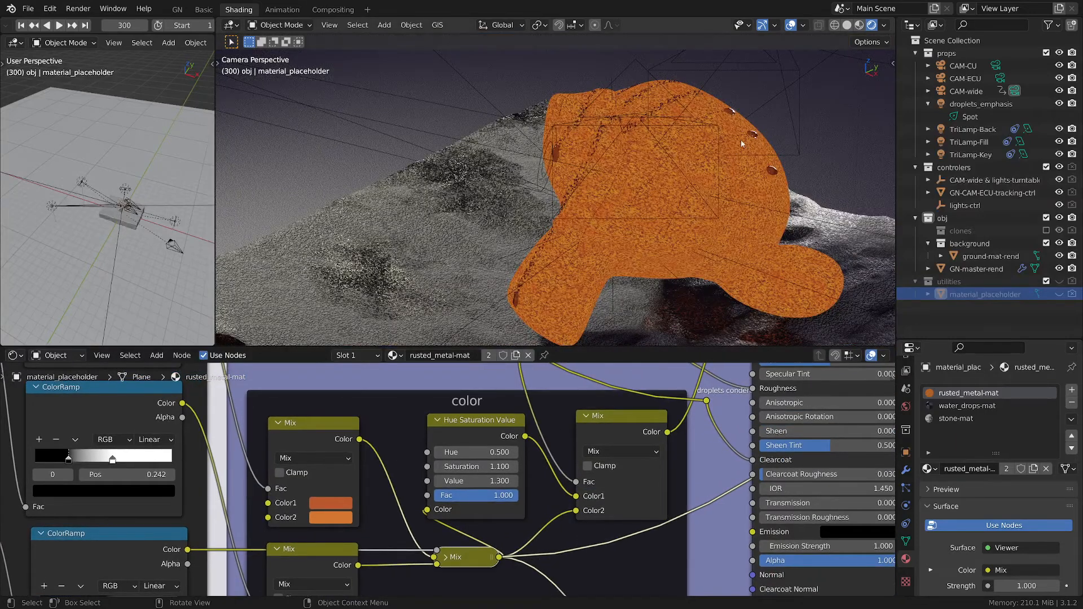
scroll(745, 135, "up", 4)
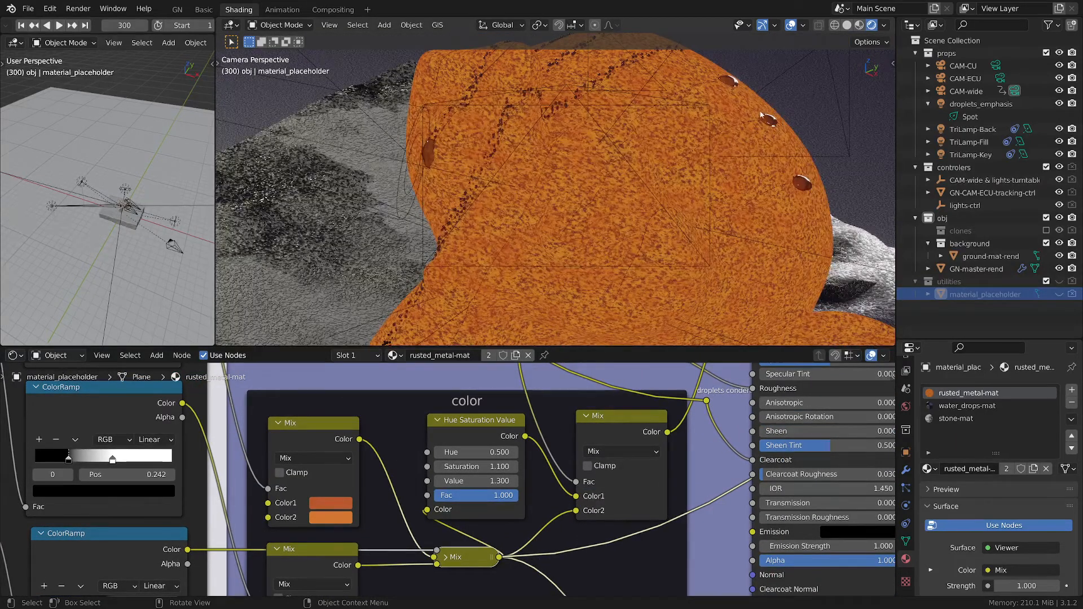
scroll(447, 137, "up", 3)
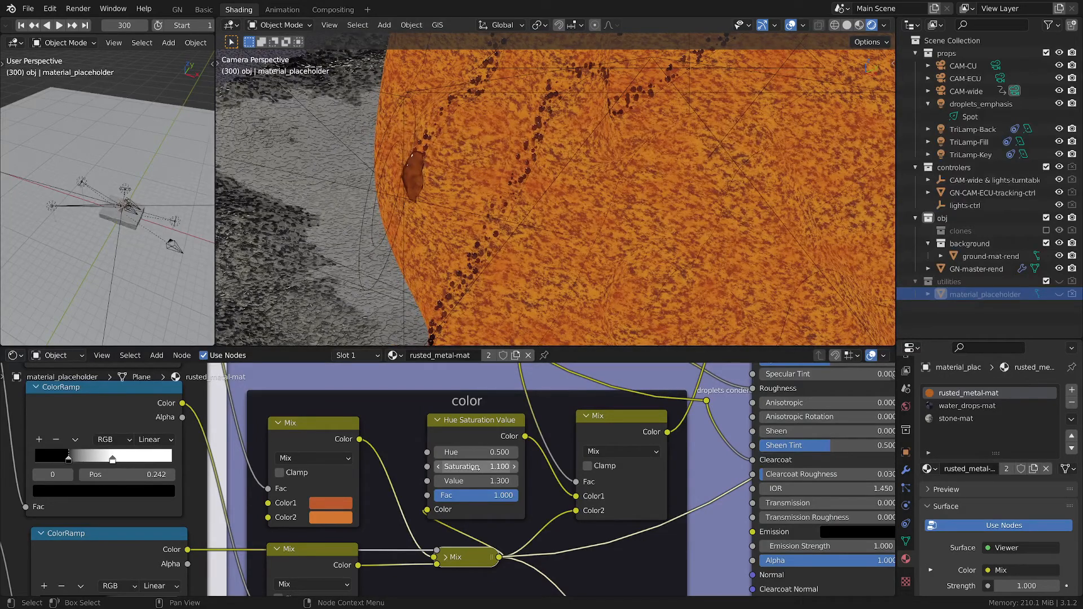
Step: Preview the Hue Saturation Value node and the droplets condensation mask reroute above the color frame
left_click(483, 427, "ctrl+shift")
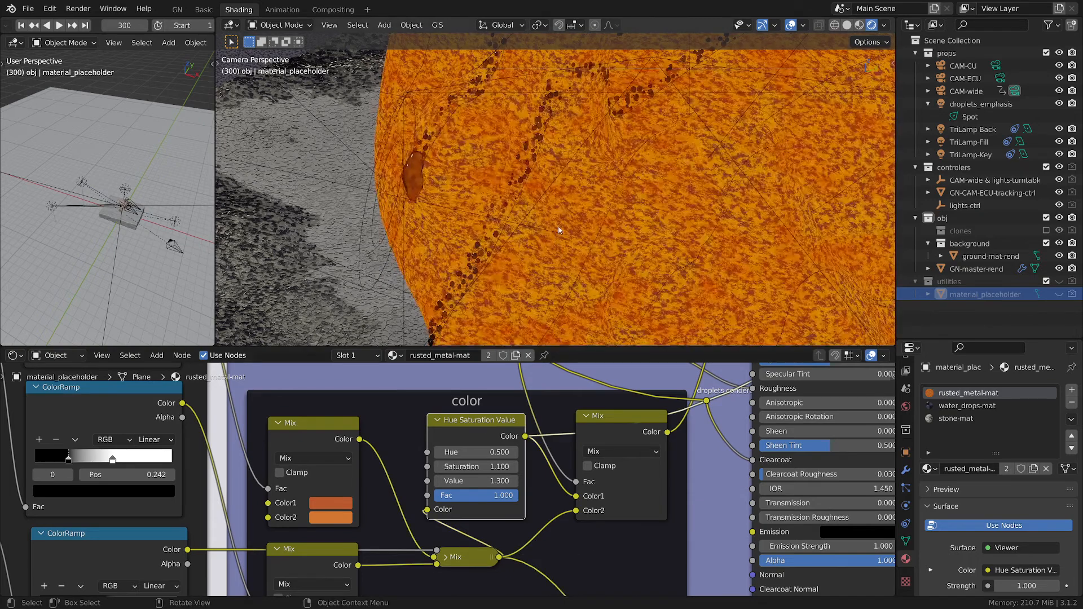
scroll(634, 452, "down", 5)
middle_click_drag(615, 427, 588, 463)
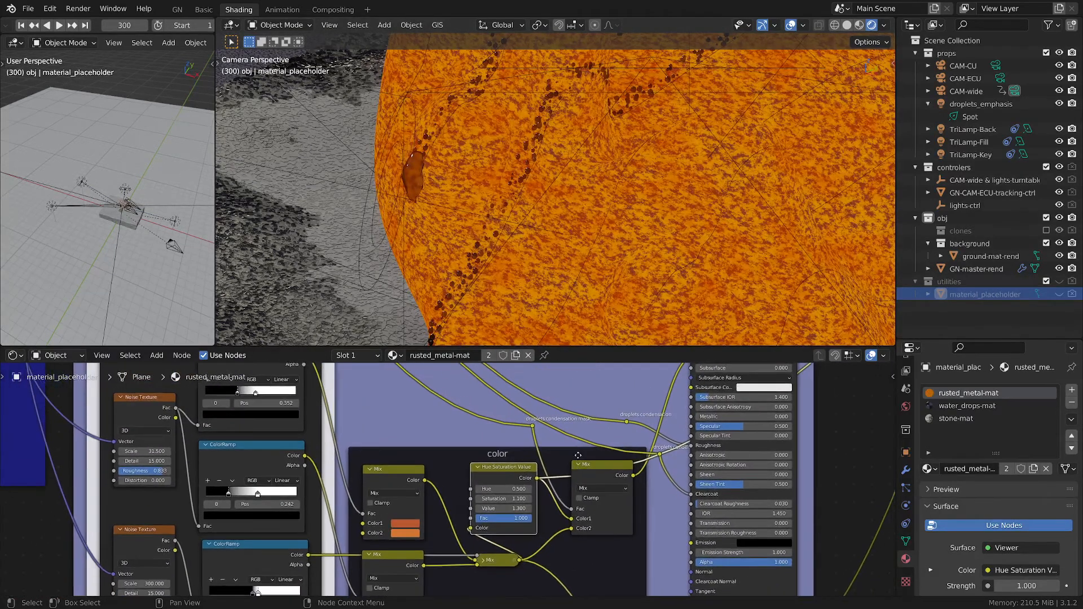
scroll(568, 457, "up", 3)
left_click(520, 419, "ctrl+shift")
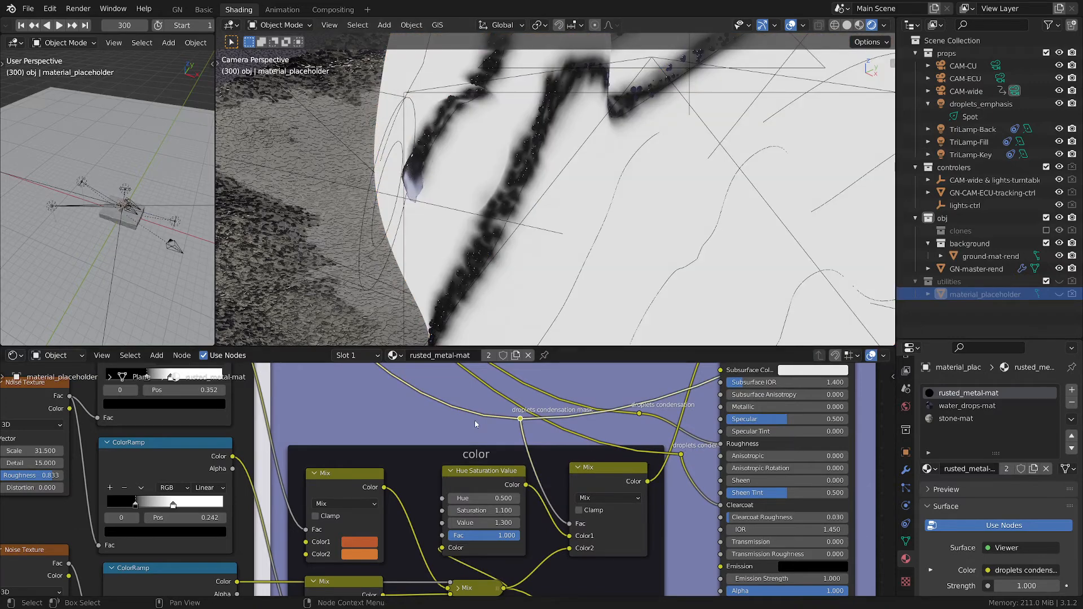
Step: Preview the color frame's final Mix node and the droplets condensation reroute that feeds the Clearcoat input
middle_click_drag(565, 454, 524, 432)
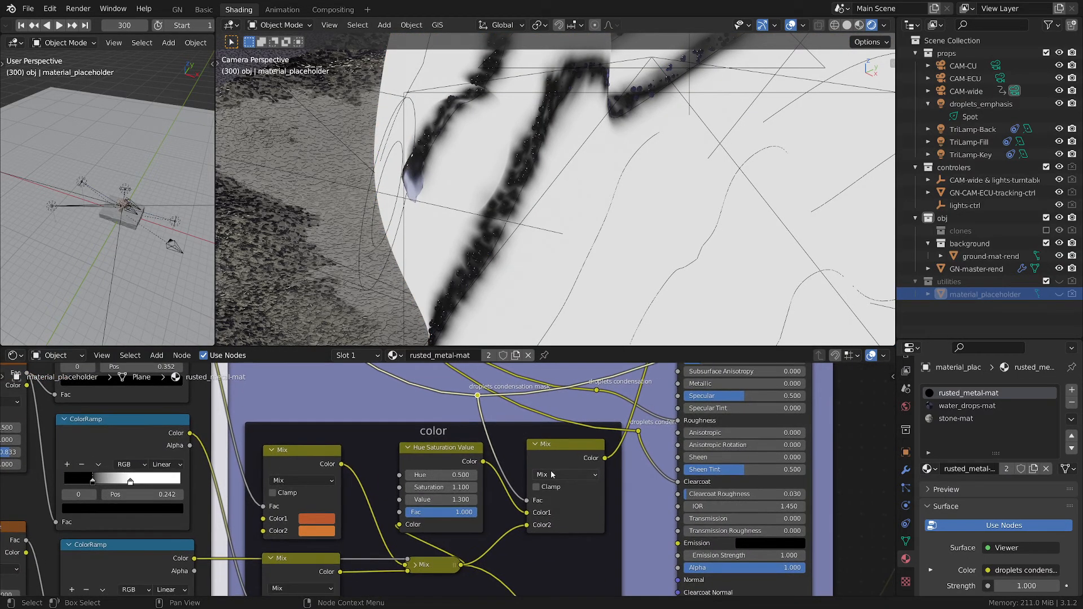
left_click(559, 447, "ctrl+shift")
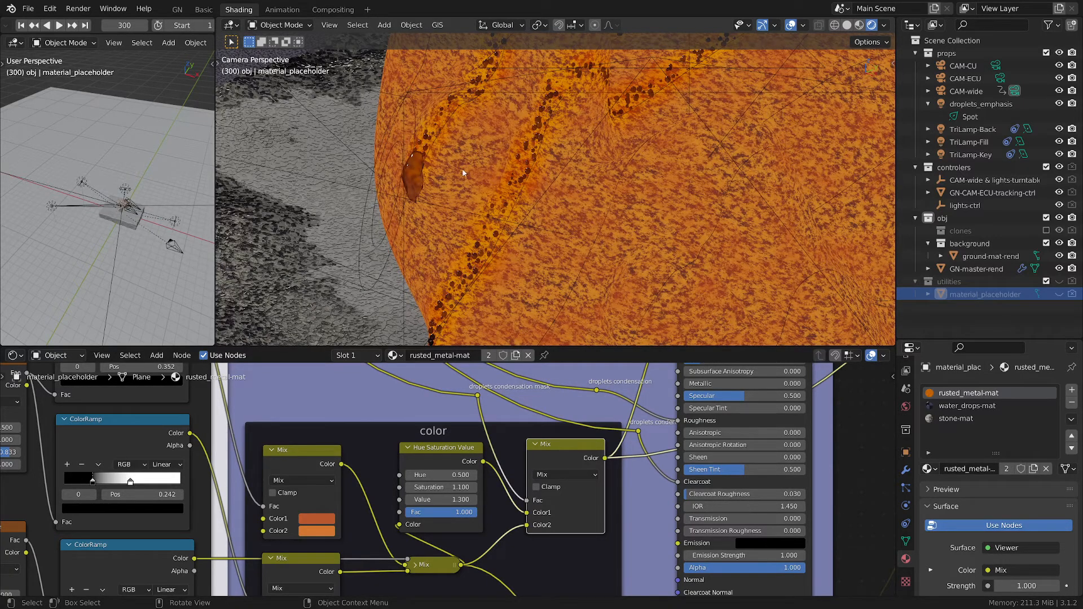
scroll(468, 506, "down", 2, "ctrl")
scroll(469, 506, "down", 2)
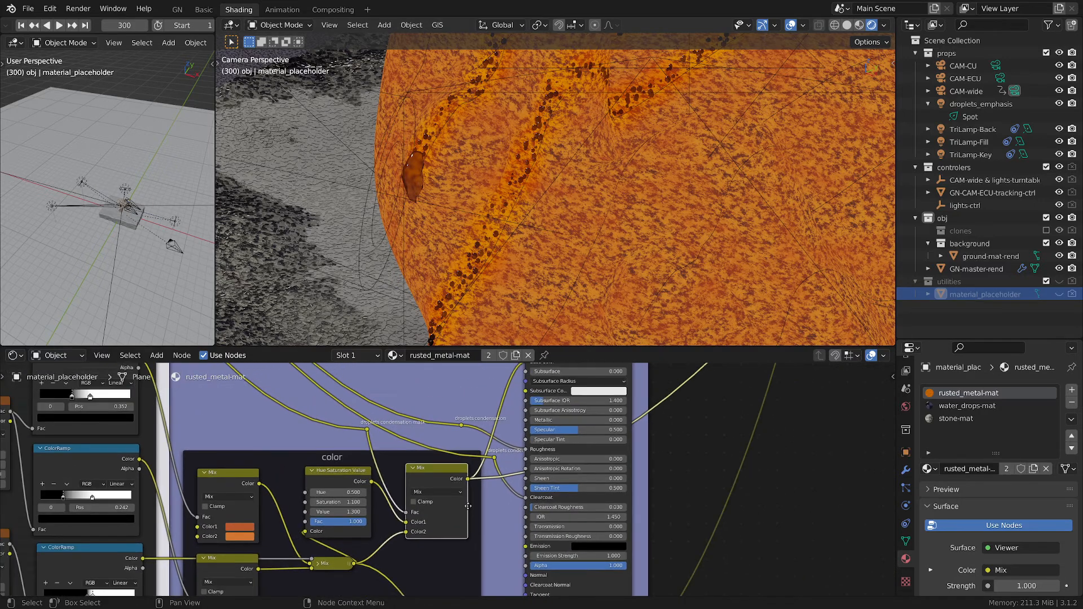
scroll(469, 506, "up", 2)
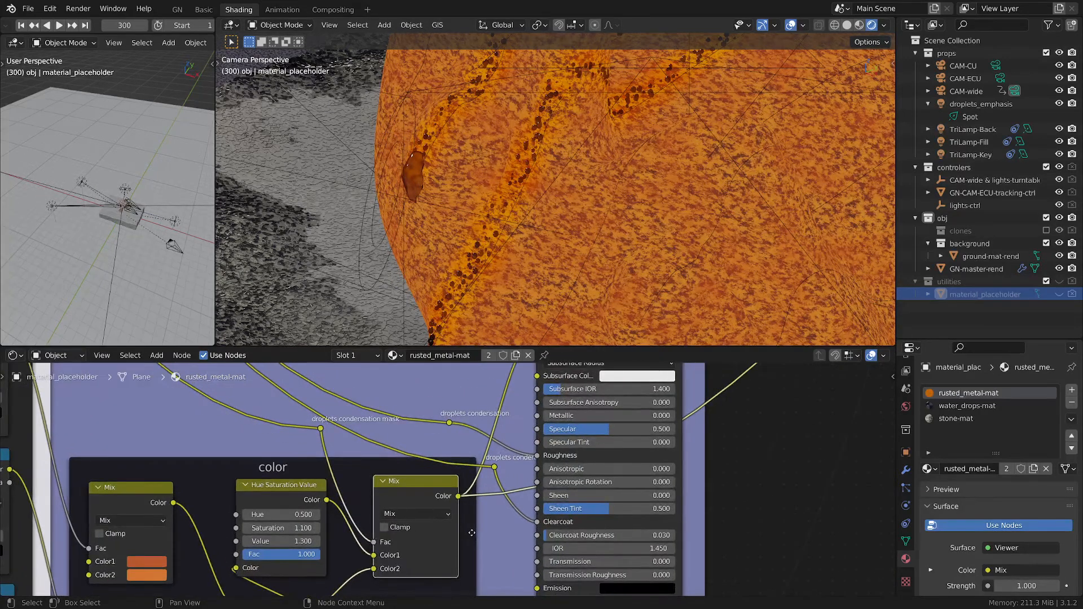
middle_click_drag(471, 533, 483, 493)
scroll(523, 455, "up", 1)
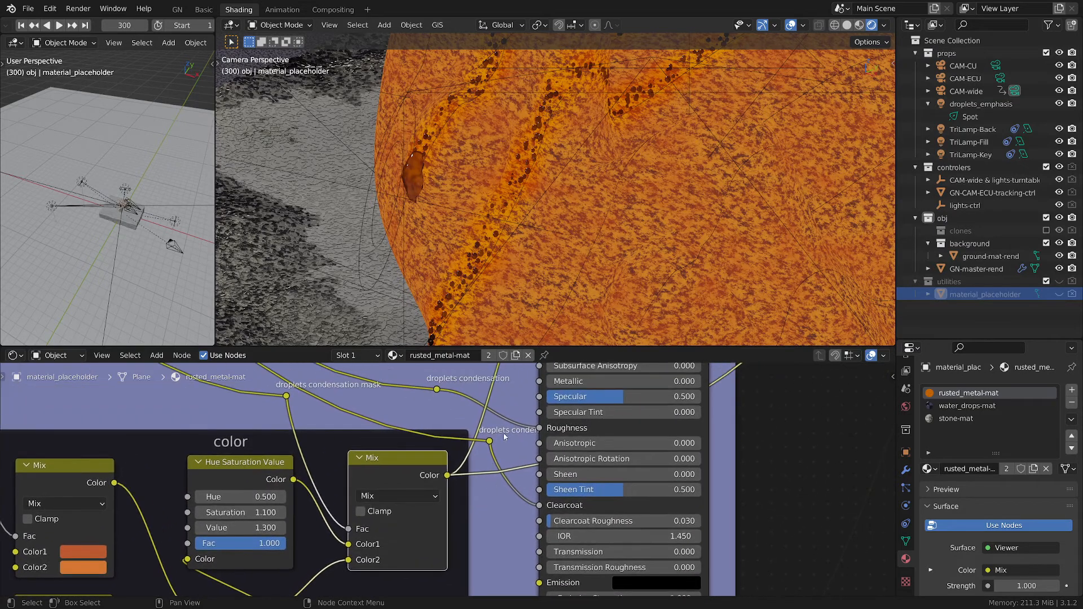
left_click(489, 442, "ctrl+shift")
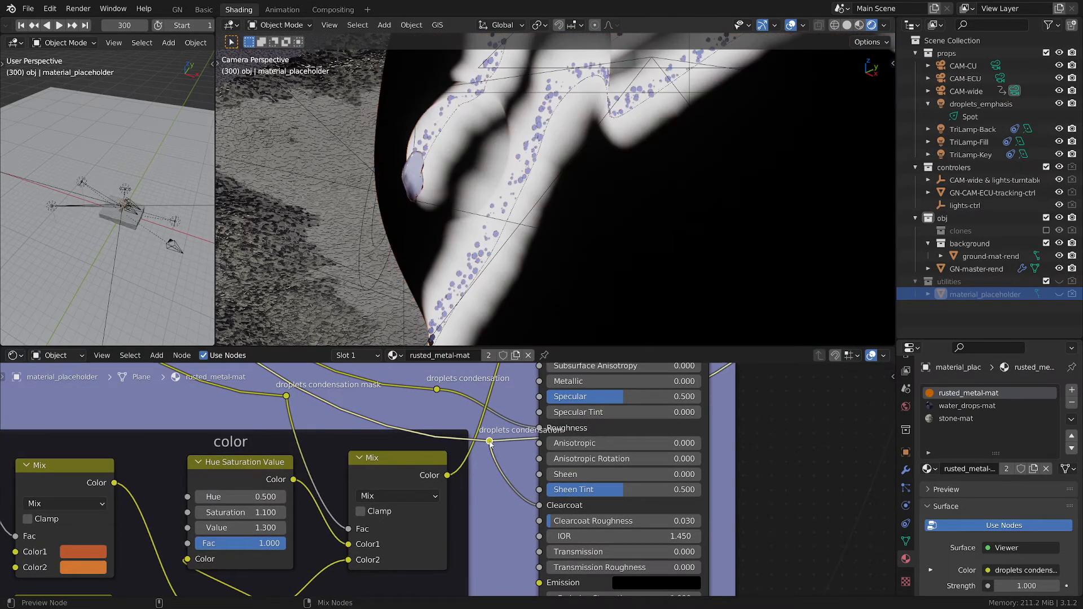
Step: Trace the clearcoat droplets mask back to its source and preview the ColorRamp that generates it
scroll(492, 447, "down", 3)
middle_click_drag(350, 395, 445, 467)
scroll(461, 464, "down", 3)
scroll(416, 427, "up", 3)
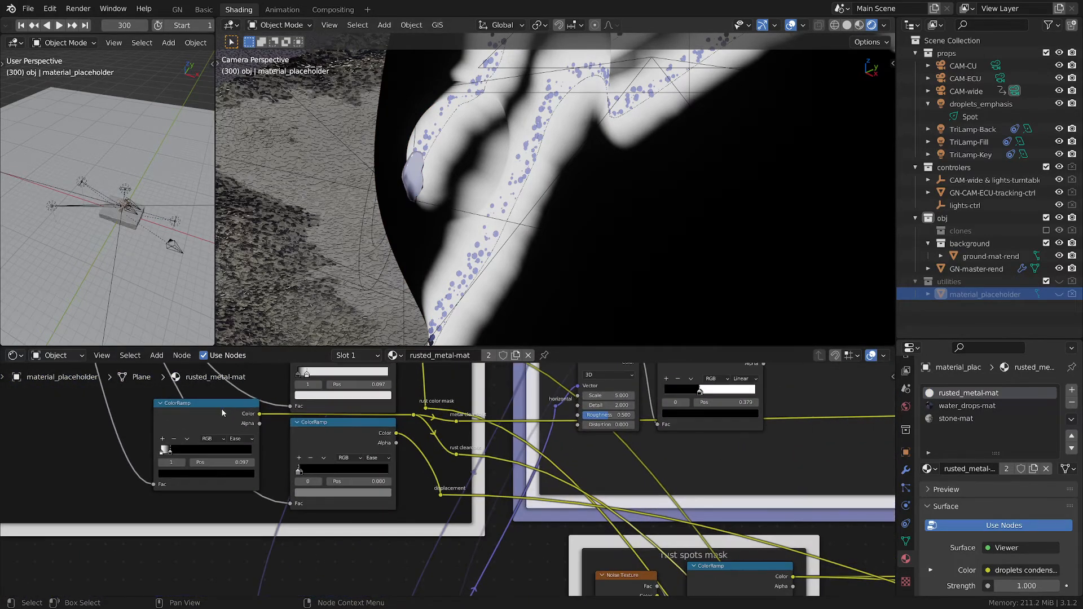
left_click(221, 413, "ctrl+shift")
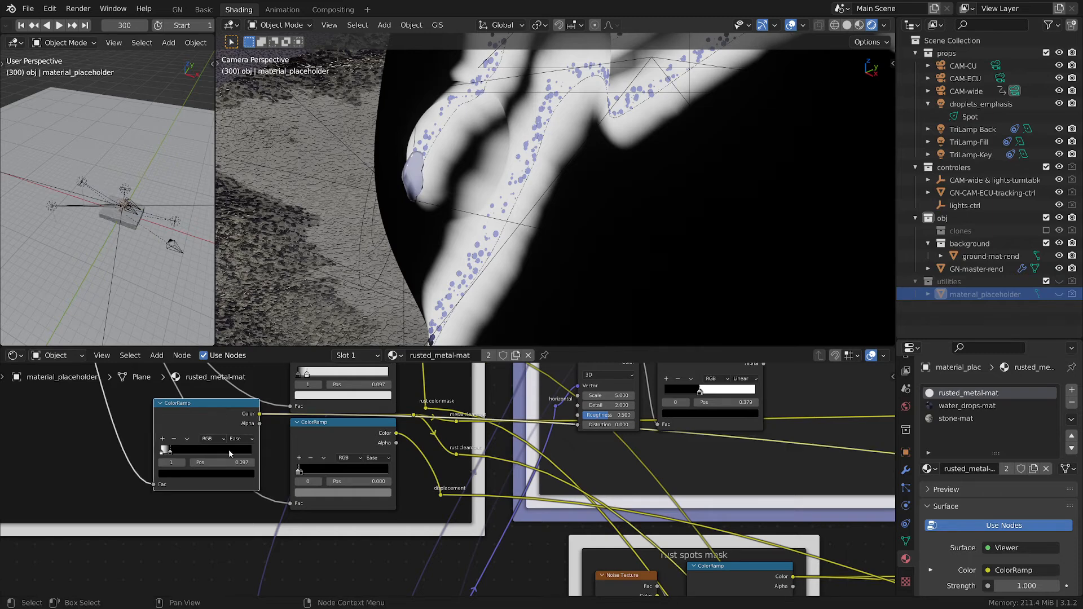
scroll(219, 424, "down", 2)
middle_click_drag(219, 425, 328, 483)
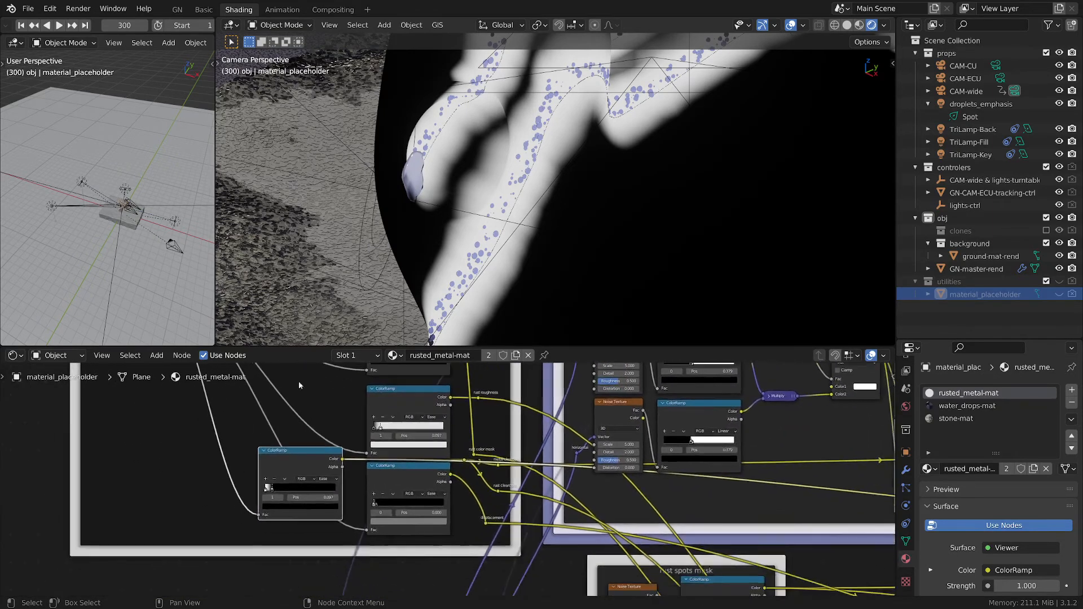
Step: Preview the rust frame's Principled BSDF and examine the full rust shading on the model
middle_click_drag(783, 519, 509, 448)
middle_click_drag(890, 563, 504, 335)
middle_click_drag(412, 519, 476, 458)
scroll(380, 481, "up", 2)
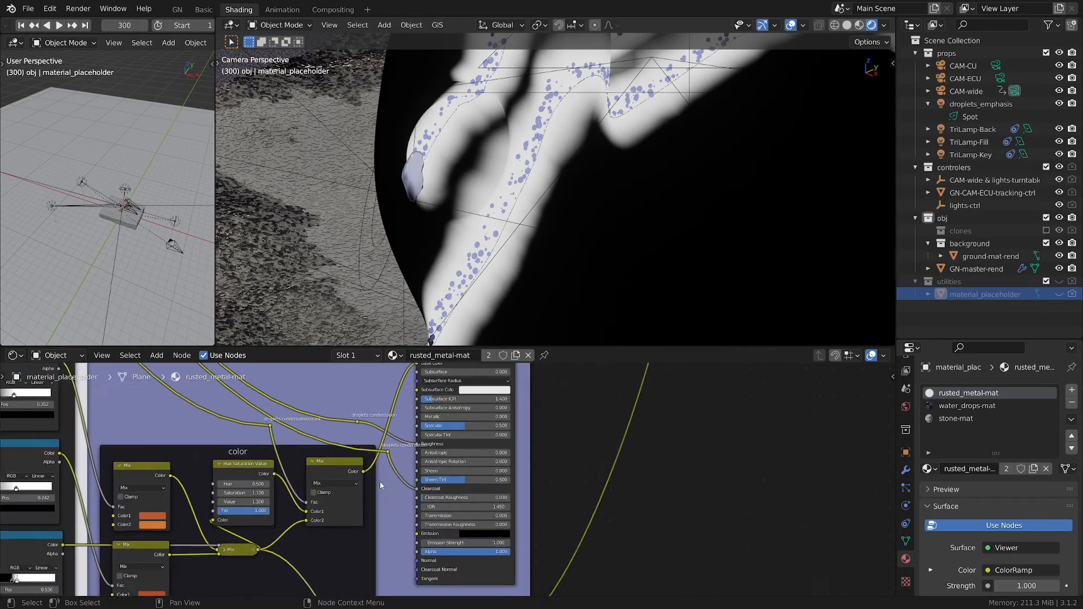
left_click(498, 369, "ctrl+shift")
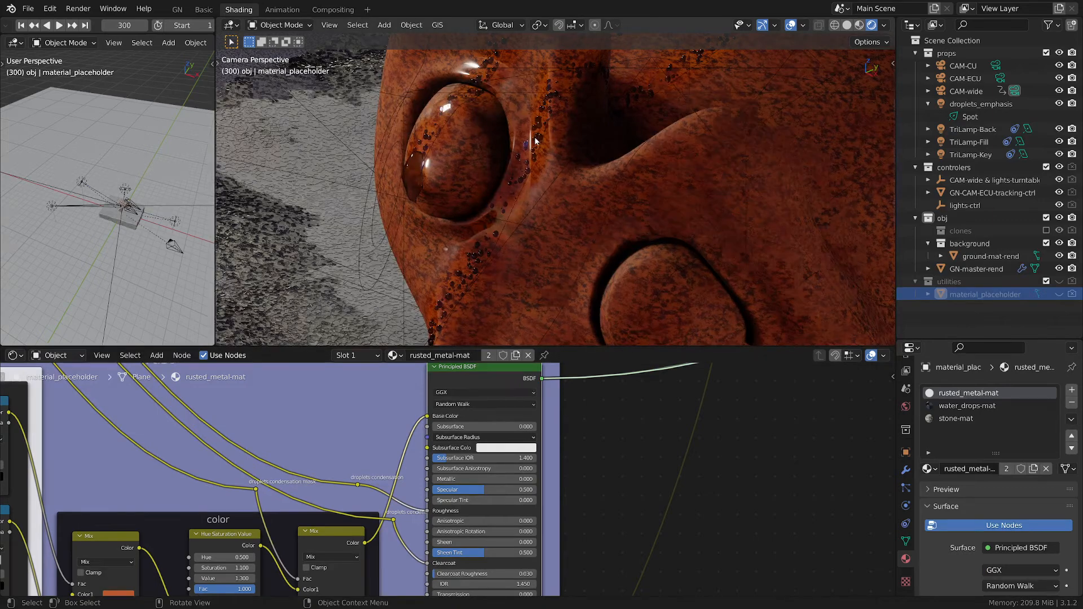
scroll(535, 137, "down", 8)
scroll(585, 496, "down", 4)
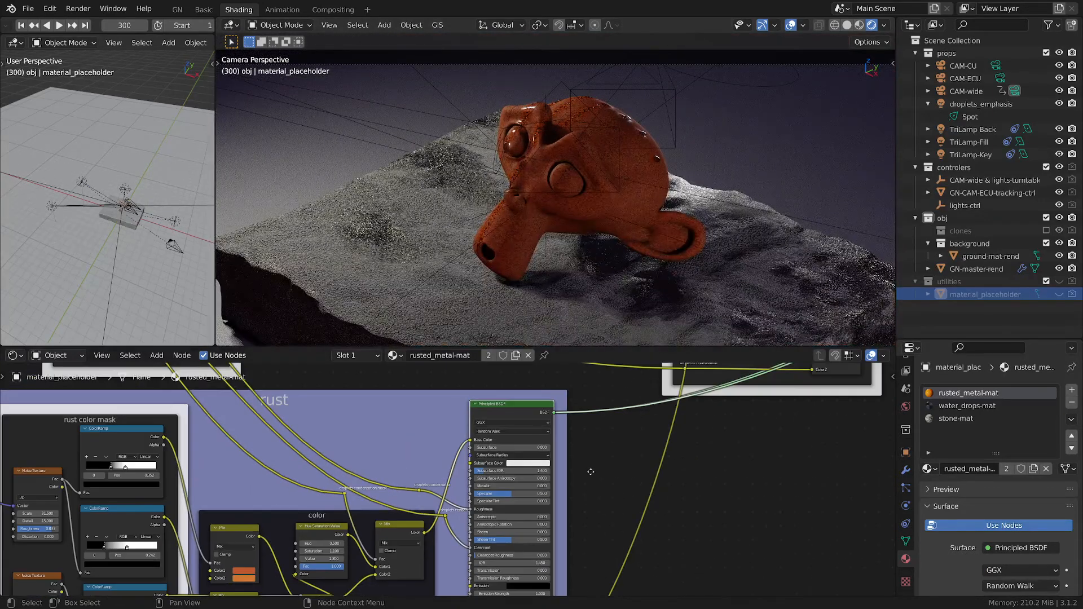
Step: Examine the ColorRamp in the rust displacement frame, fed by the collapsed Mix node of the color frame
scroll(604, 439, "up", 4)
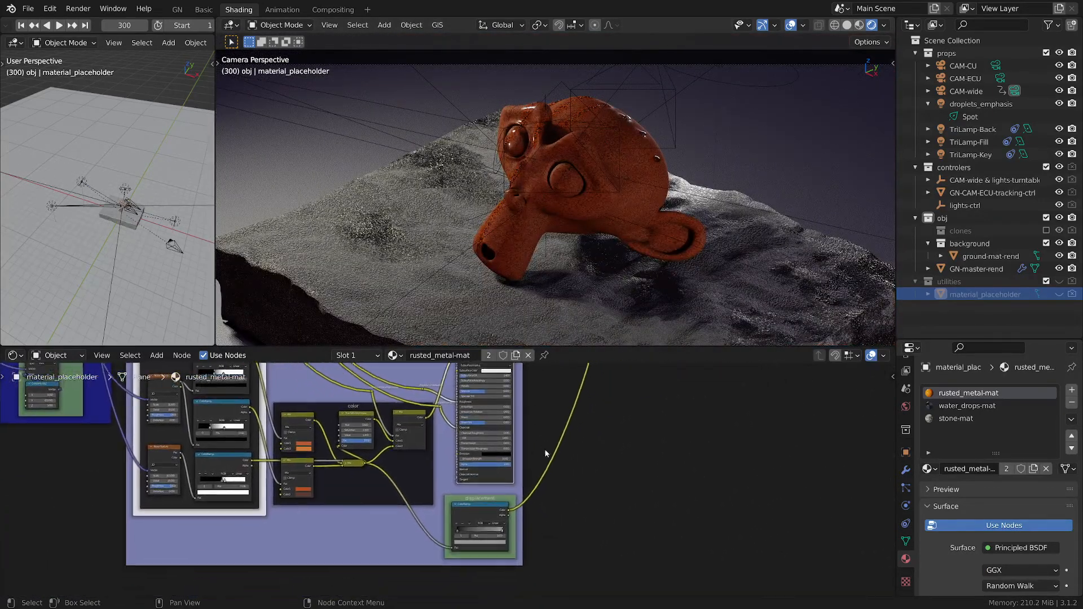
scroll(614, 485, "up", 1)
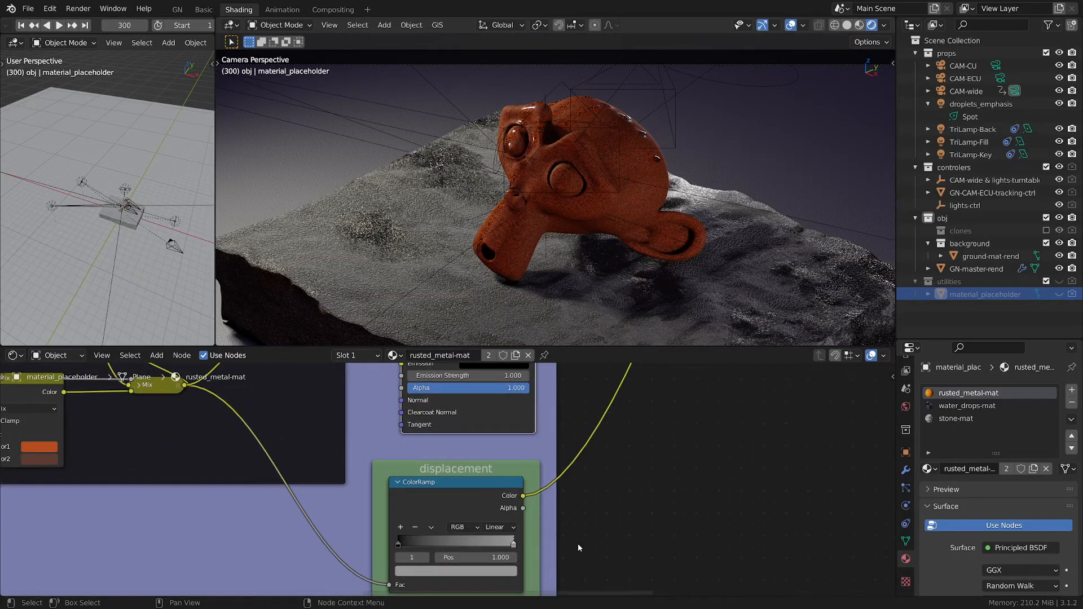
scroll(598, 487, "down", 3)
scroll(596, 516, "down", 3)
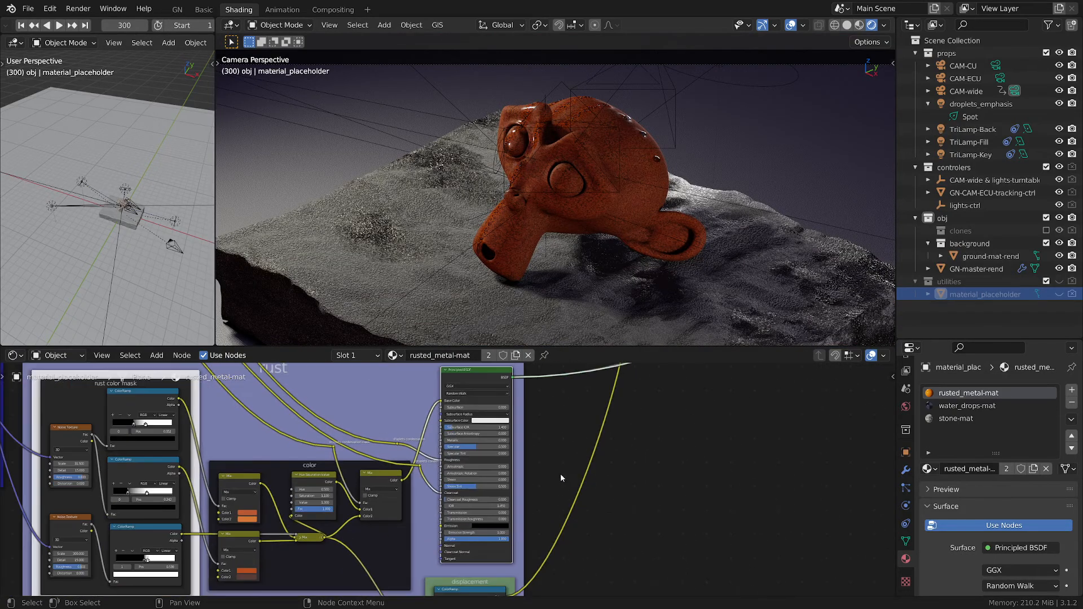
Step: Preview the final Mix Shader beside the material output to see metal and rust combined
middle_click_drag(560, 473, 595, 581)
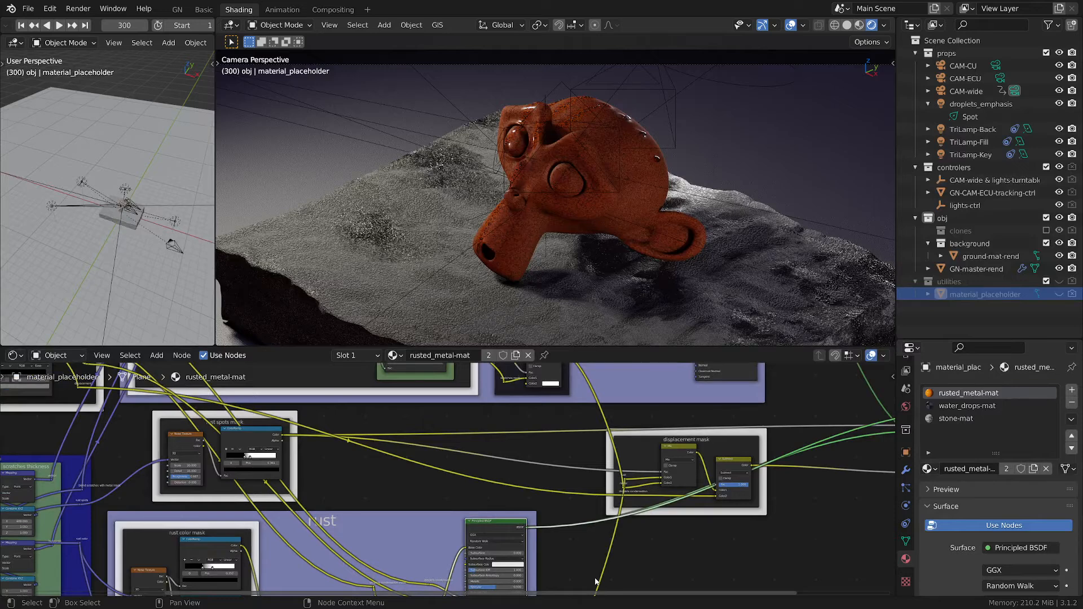
scroll(557, 440, "down", 3)
middle_click_drag(551, 464, 482, 566)
middle_click_drag(663, 452, 531, 368)
left_click(672, 439, "ctrl+shift")
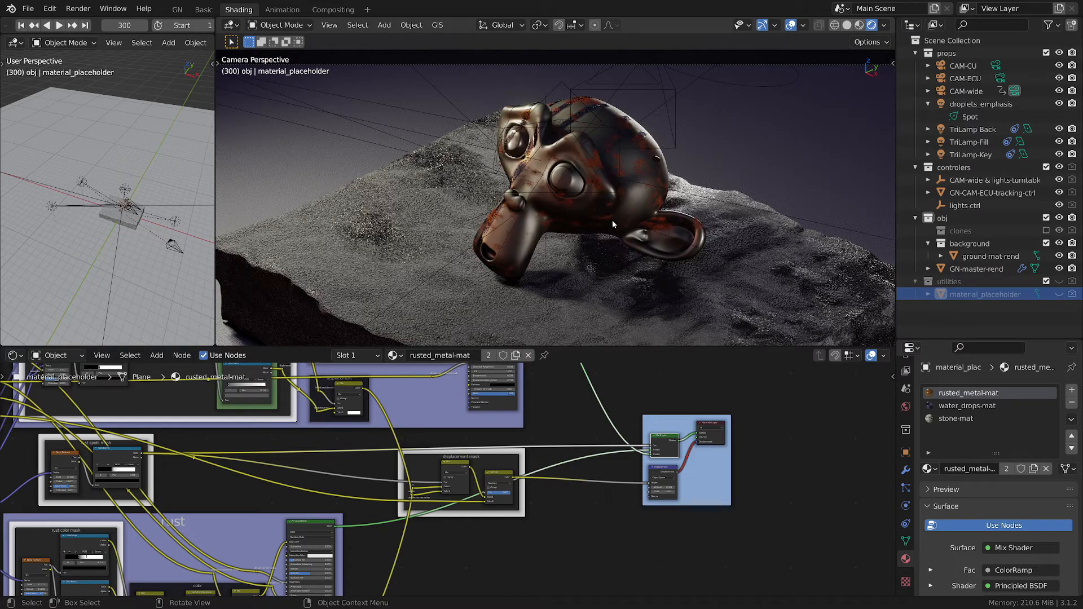
Step: Trace the Mix Shader's factor link back to the rust spots mask with a temporary reroute, and dissolve that reroute
scroll(531, 161, "up", 5)
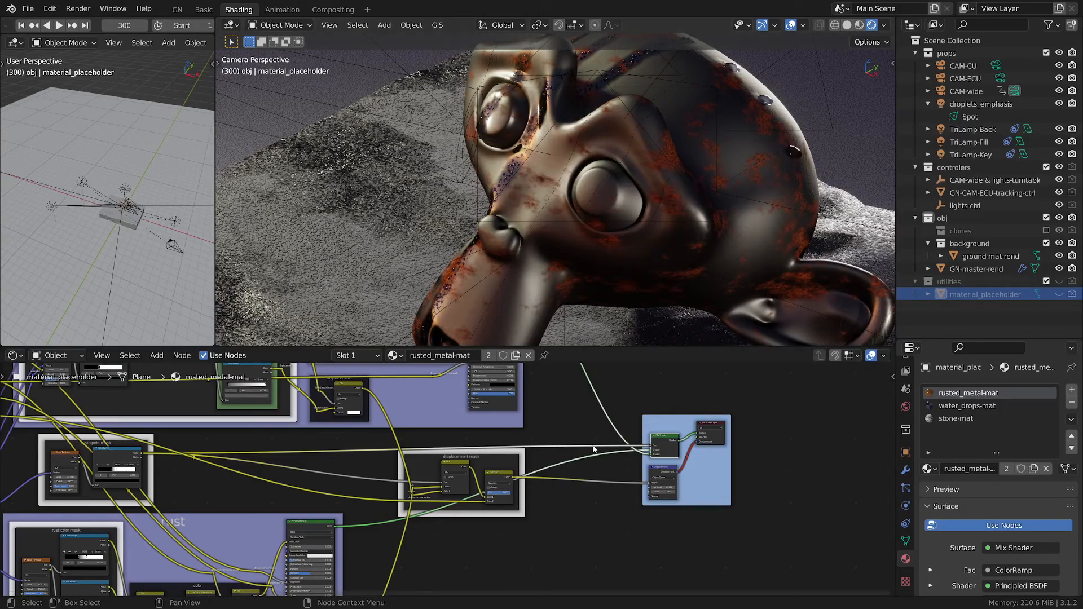
scroll(589, 450, "up", 4)
right_click_drag(570, 430, 570, 453, "shift")
key("g")
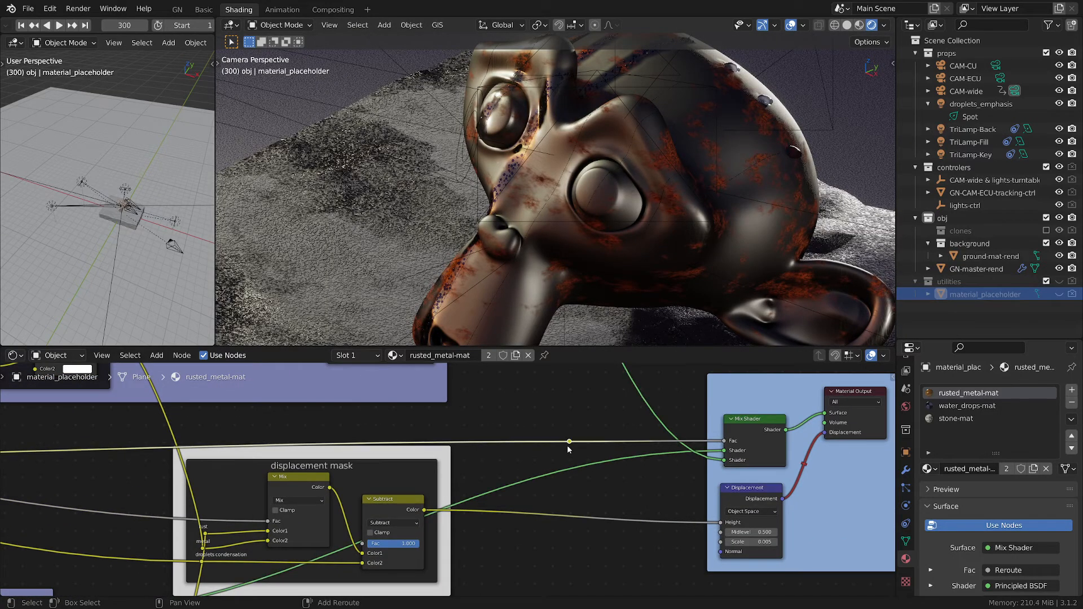
left_click(35, 448)
scroll(56, 454, "down", 2)
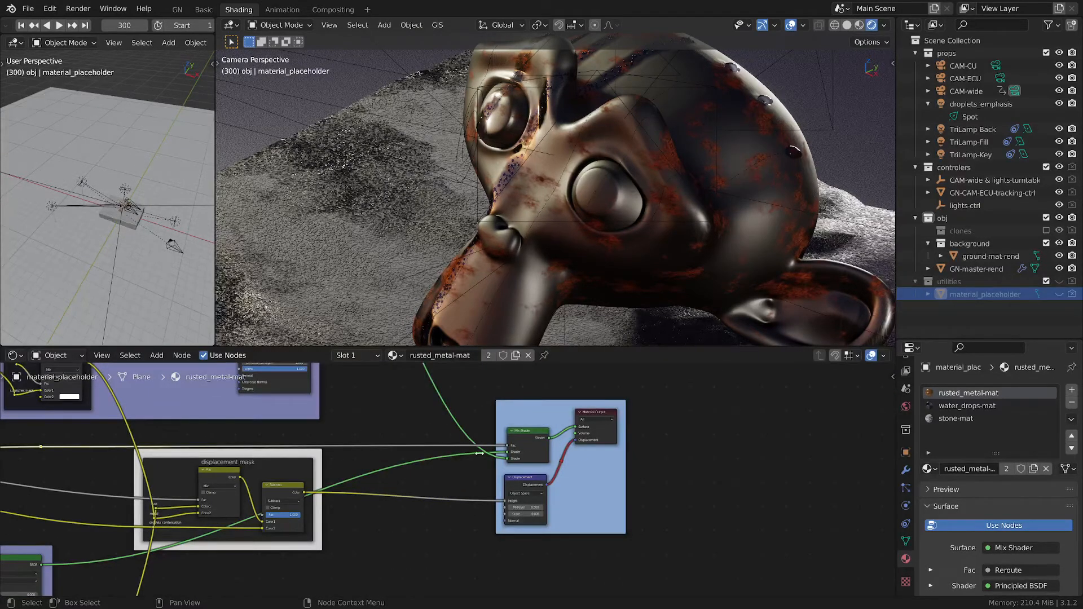
middle_click_drag(92, 459, 667, 458)
key("g")
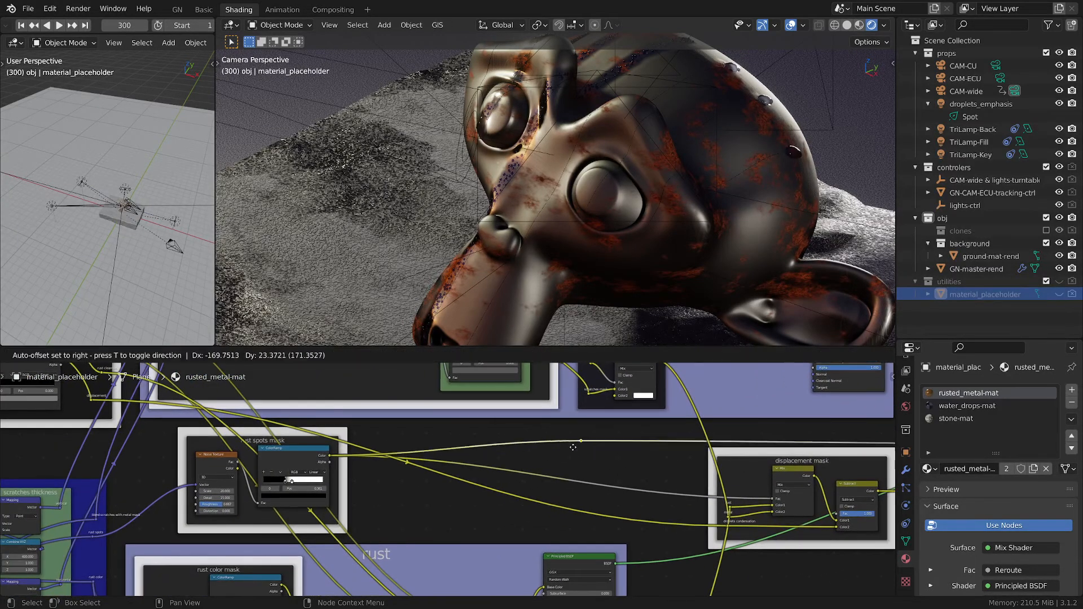
left_click(386, 441)
scroll(374, 432, "up", 3)
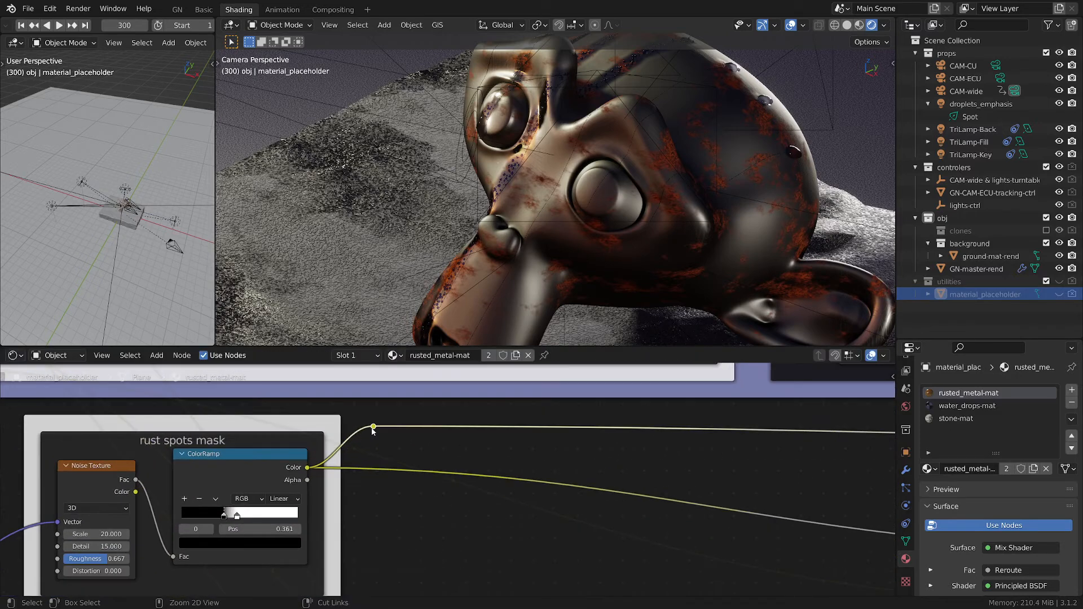
key("ctrl+x")
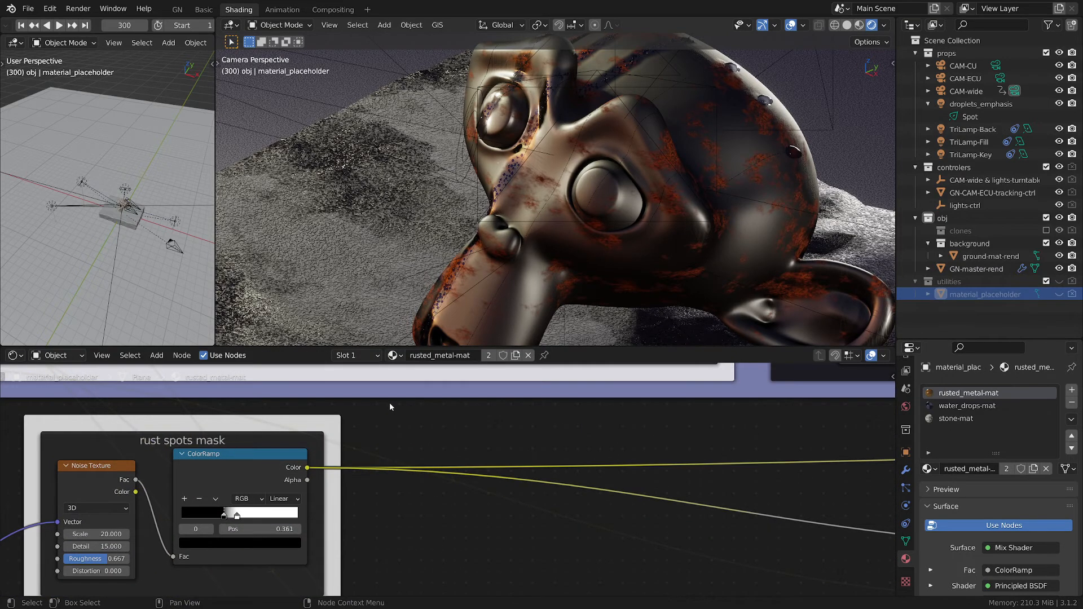
Step: Preview the rust spots mask's ColorRamp on the model
scroll(377, 438, "down", 2)
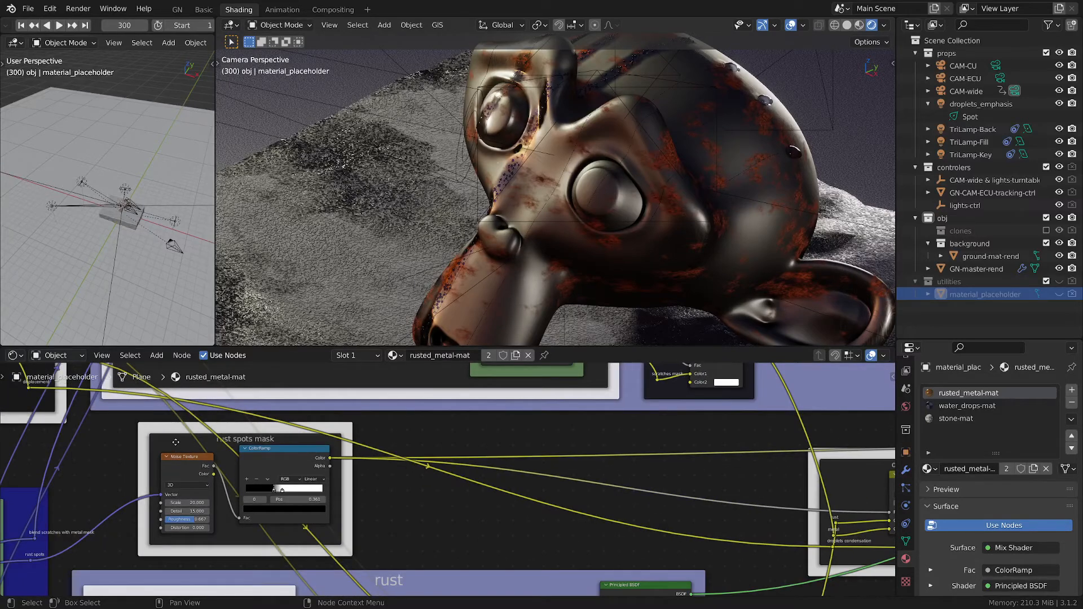
scroll(229, 466, "up", 4)
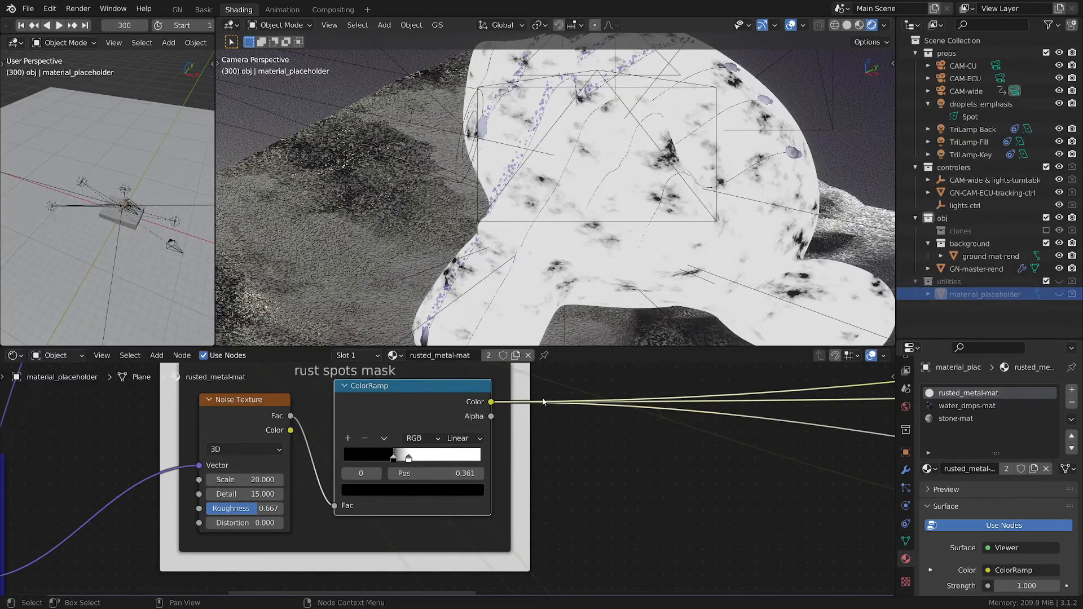
Step: Preview the final Mix Shader on the model and unmute the displacement link into the Material Output
scroll(545, 407, "down", 3)
middle_click_drag(590, 417, 407, 497)
scroll(597, 511, "up", 4)
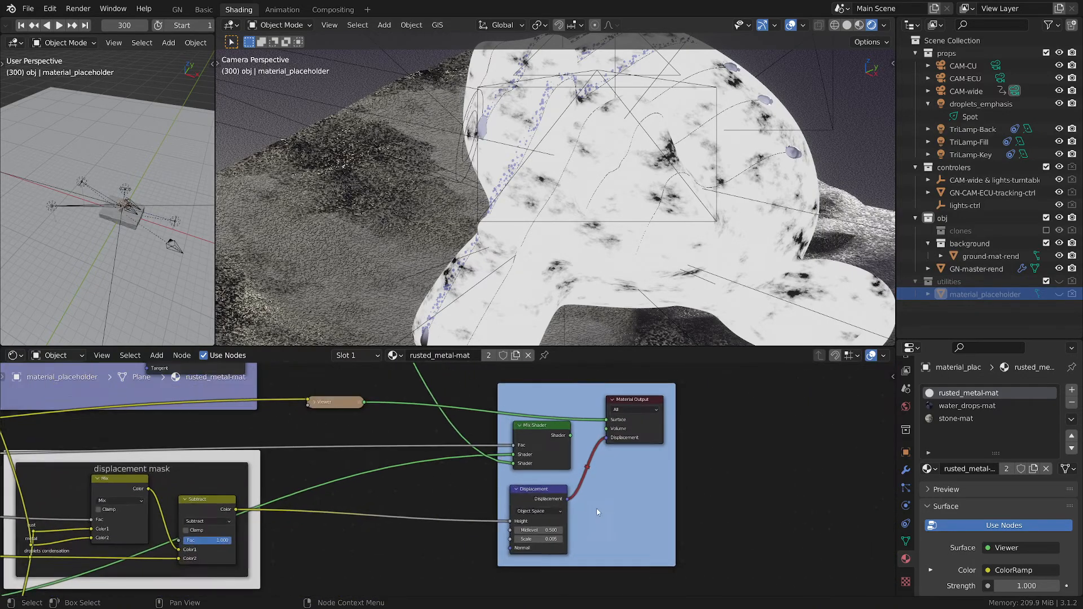
left_click(540, 420, "ctrl+shift")
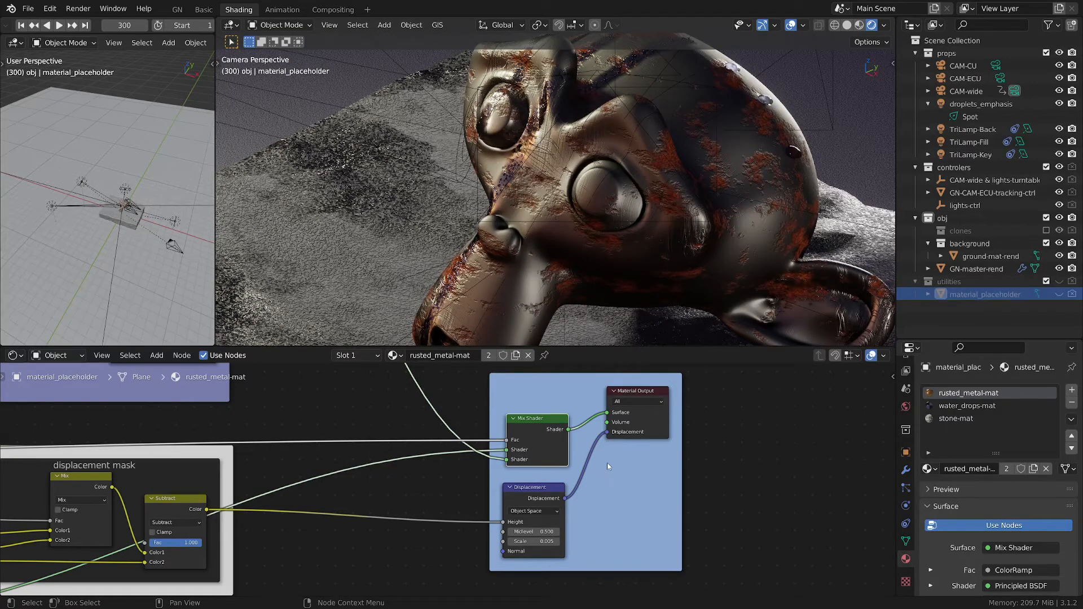
Step: Add a reroute on the factor link of the displacement mask's Mix node and place it beside the rust spots mask's ColorRamp
scroll(221, 462, "down", 3)
middle_click_drag(183, 456, 554, 397)
scroll(401, 462, "up", 3)
scroll(401, 461, "up", 3)
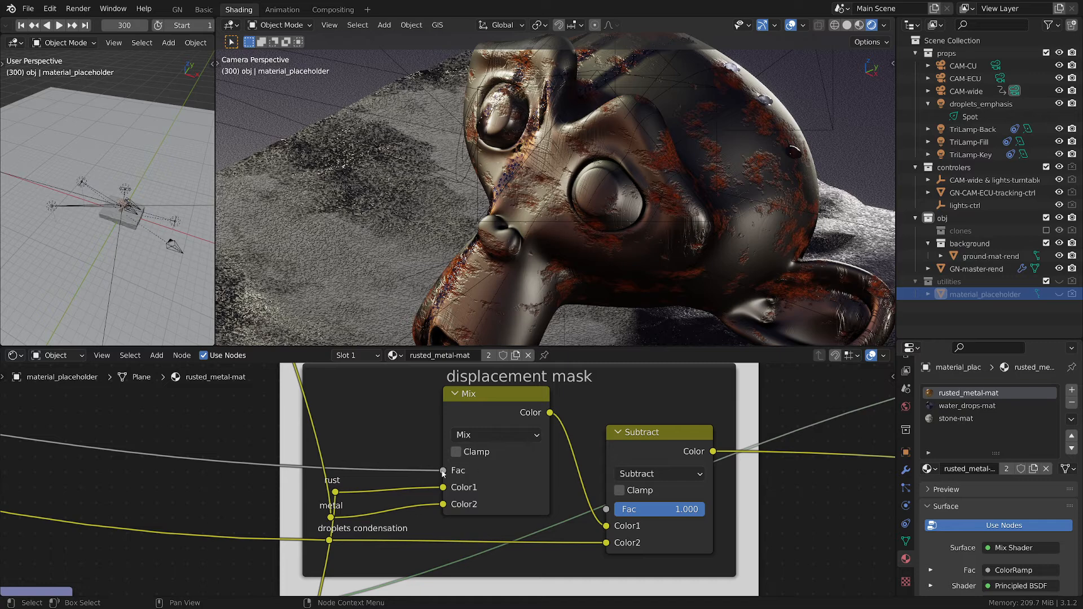
scroll(367, 449, "down", 2)
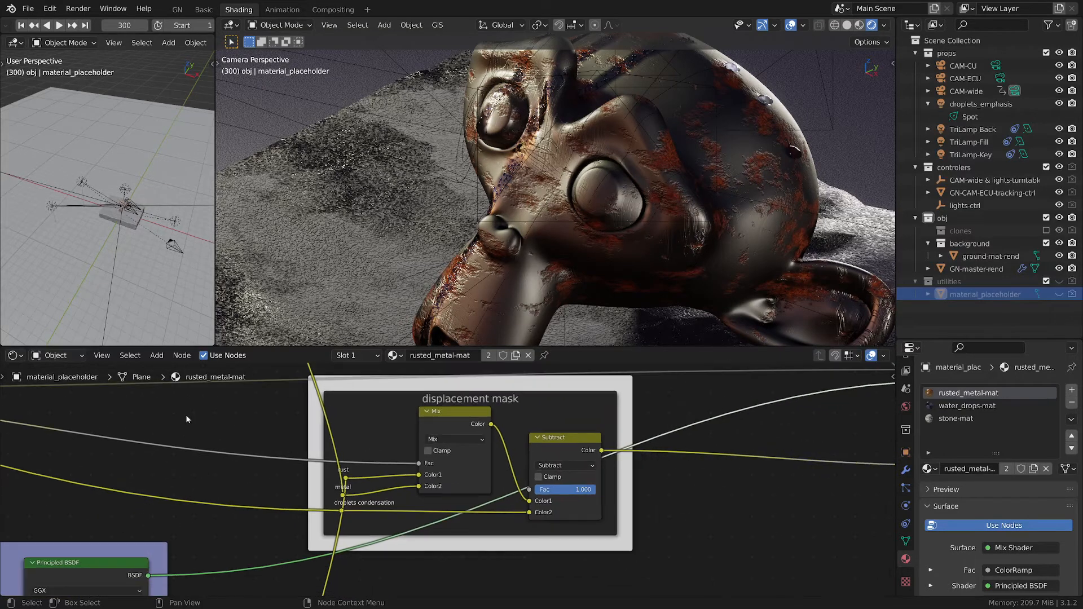
middle_click_drag(187, 419, 370, 453)
scroll(364, 466, "down", 2)
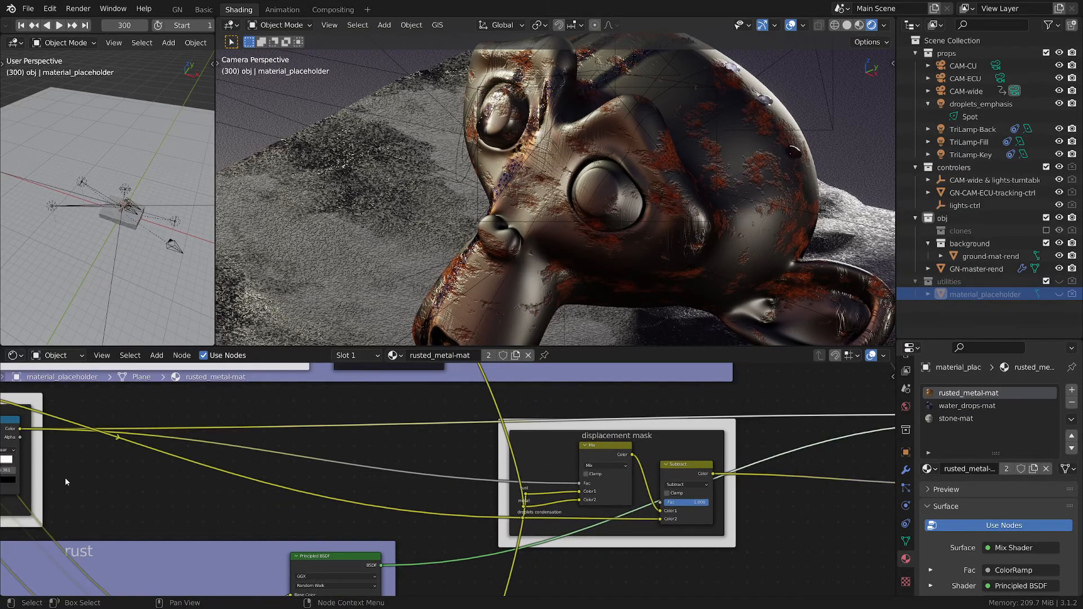
middle_click_drag(65, 482, 241, 478)
right_click_drag(547, 452, 554, 480, "shift")
key("g")
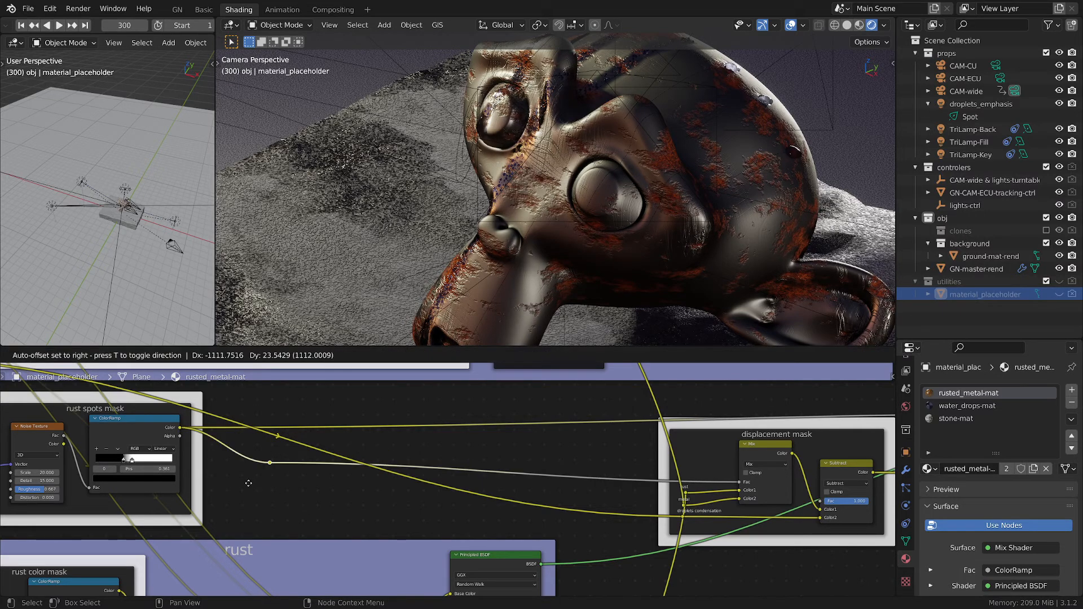
left_click(248, 475)
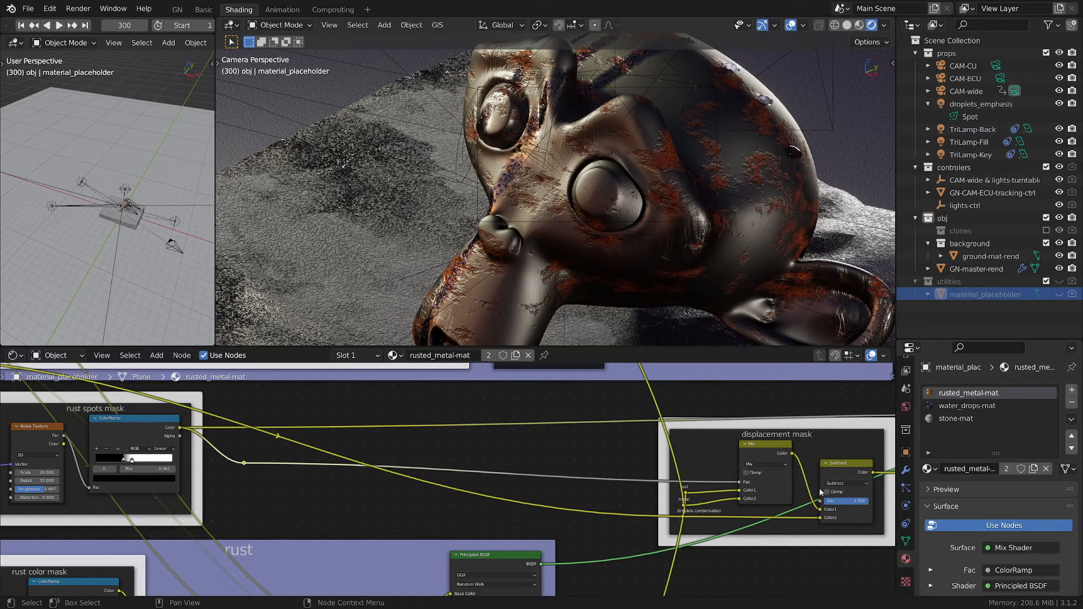
Step: Preview the displacement mask's Mix node, which blends the rust and metal displacement inputs
scroll(532, 481, "right", 8, "ctrl")
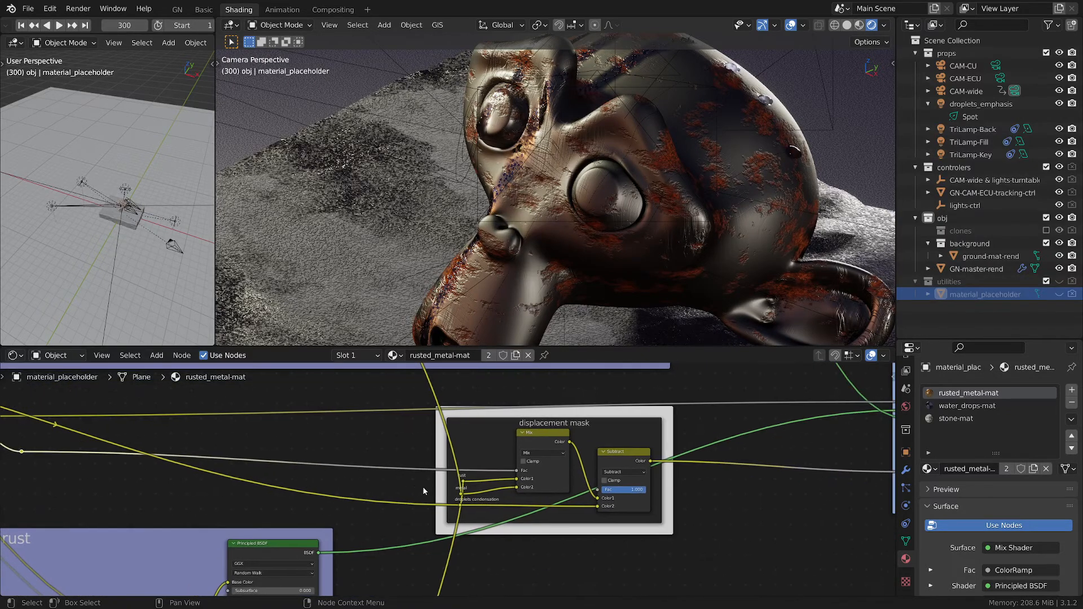
scroll(516, 511, "up", 3)
scroll(515, 512, "down", 2)
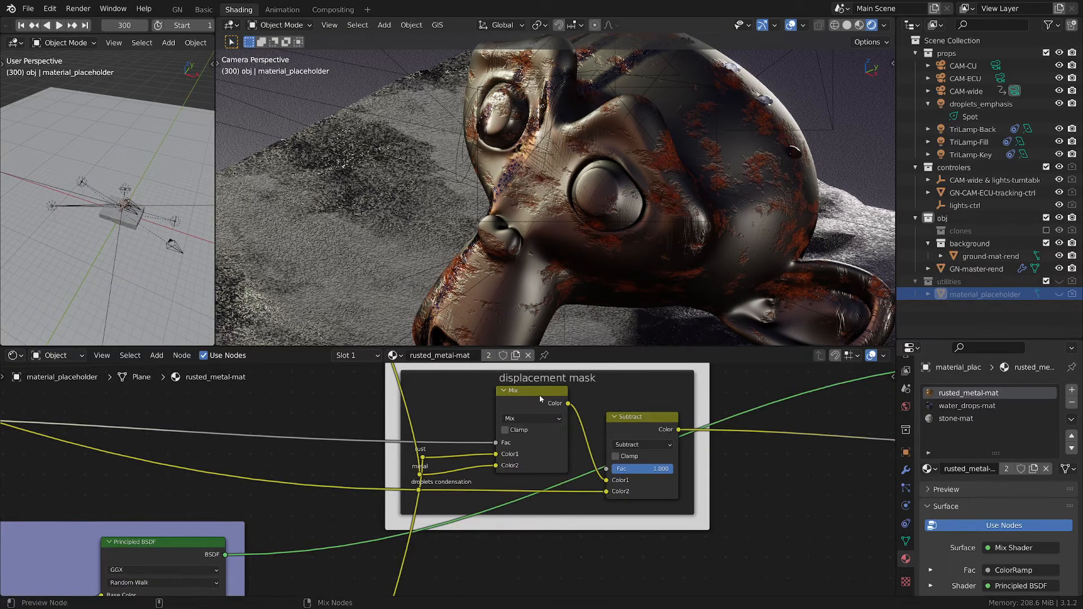
left_click(540, 395, "ctrl+shift")
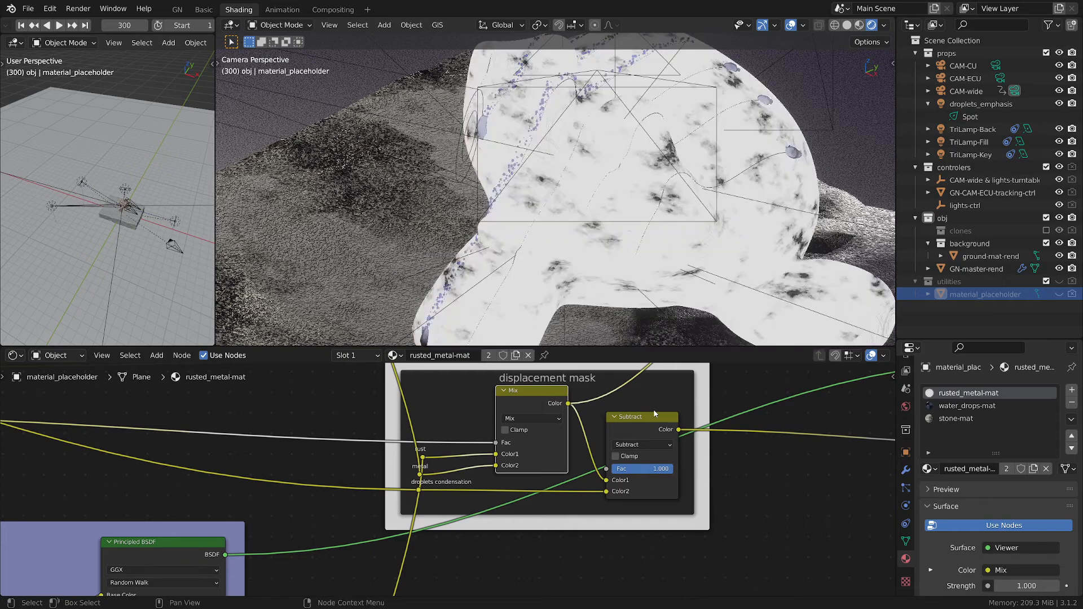
middle_click_drag(579, 516, 491, 540)
mouse_move(437, 414)
left_mouse_down()
mouse_move(460, 406)
mouse_move(432, 414)
left_mouse_up()
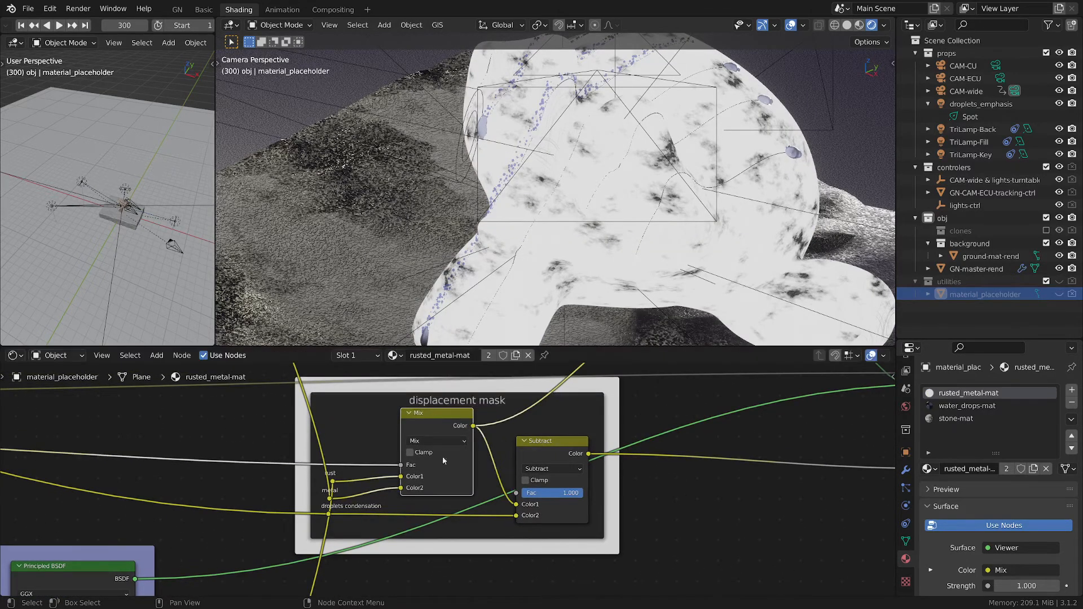
Step: Preview the displacement mask's Subtract node on the model
scroll(406, 530, "down", 2)
middle_click_drag(393, 539, 445, 522)
scroll(438, 513, "up", 3)
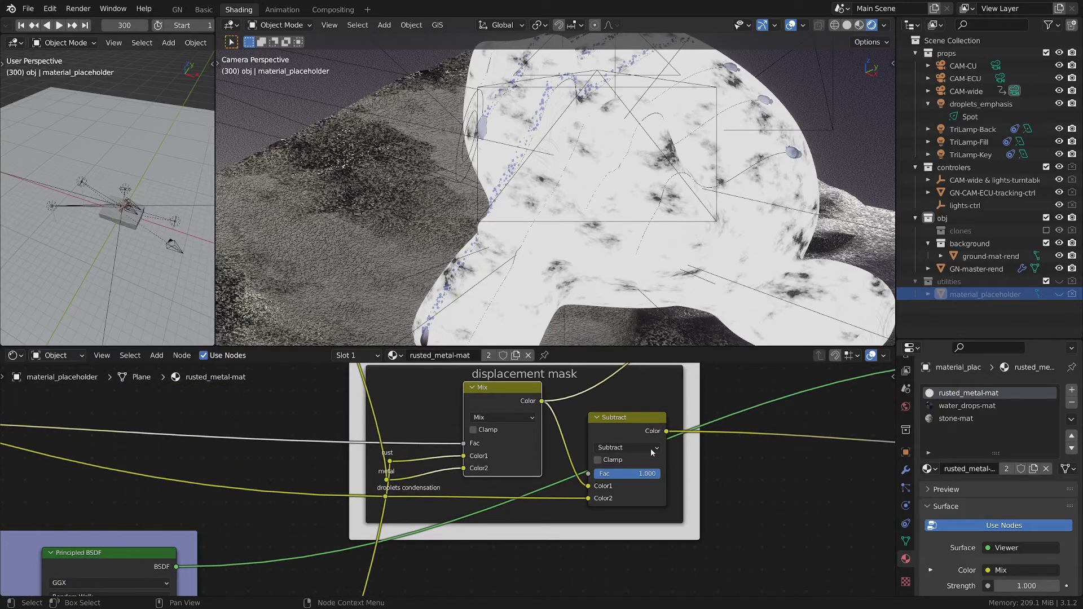
left_click(627, 425, "ctrl+shift")
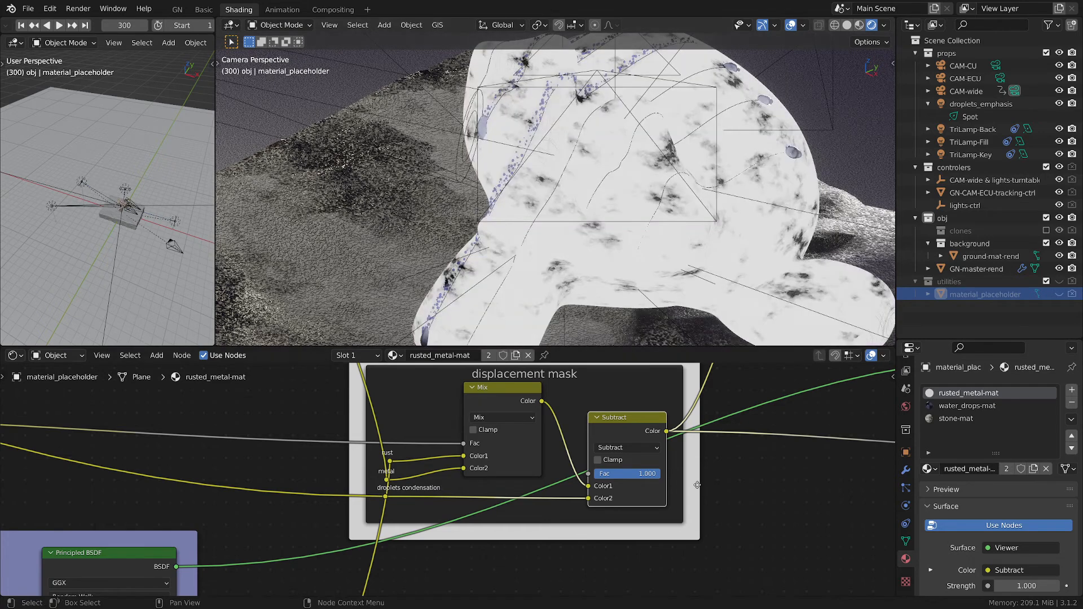
Step: Add a reroute on the droplets condensation link into Subtract and move it back toward its source, the reroute labelled displacement
scroll(698, 485, "down", 2)
middle_click_drag(697, 485, 590, 484)
scroll(437, 508, "up", 2)
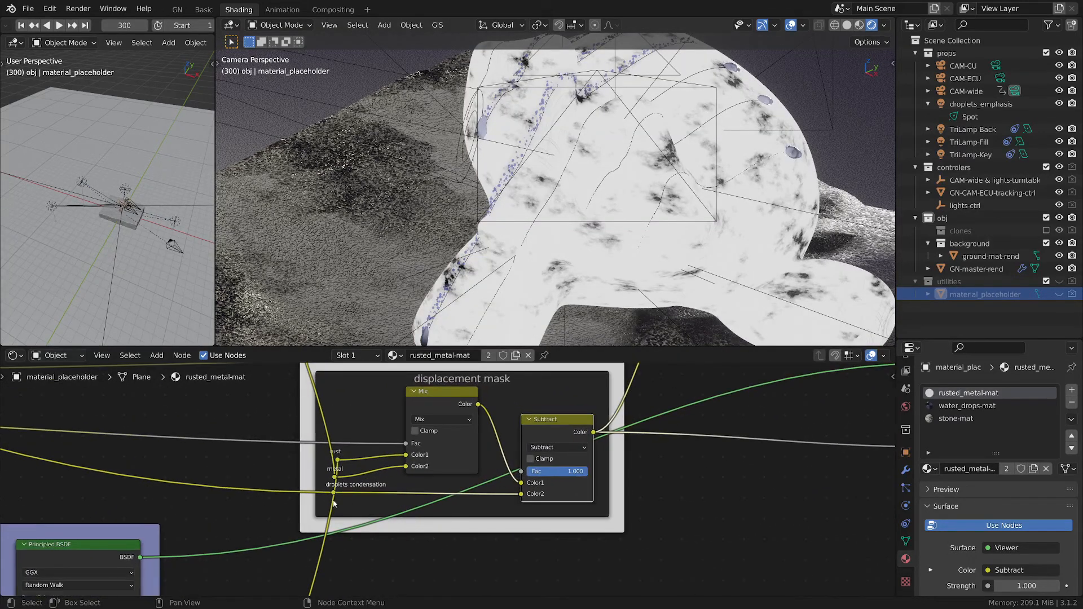
scroll(211, 489, "down", 2)
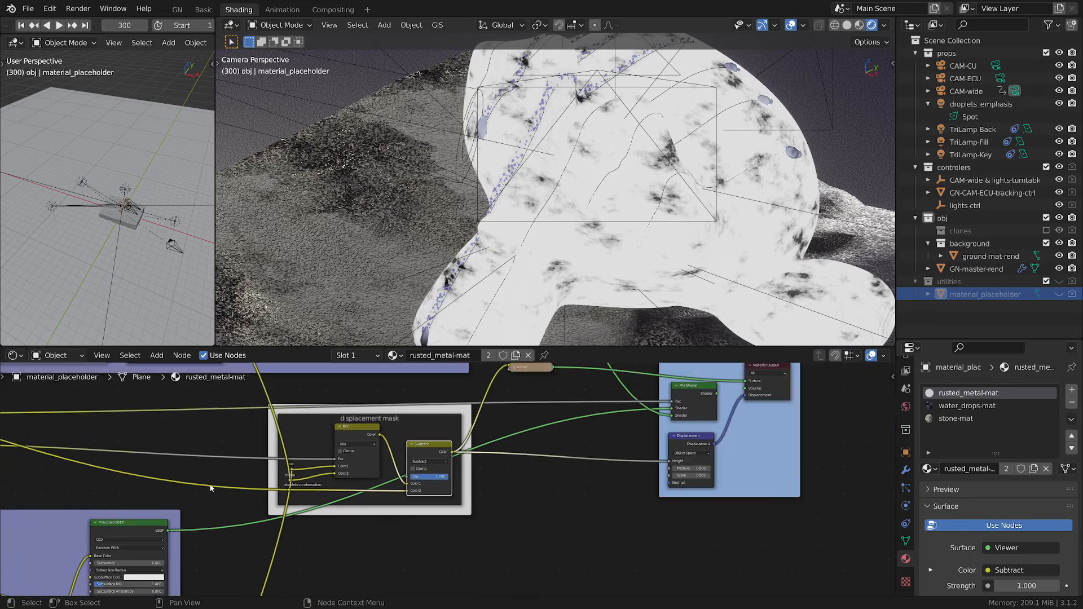
scroll(237, 494, "down", 2)
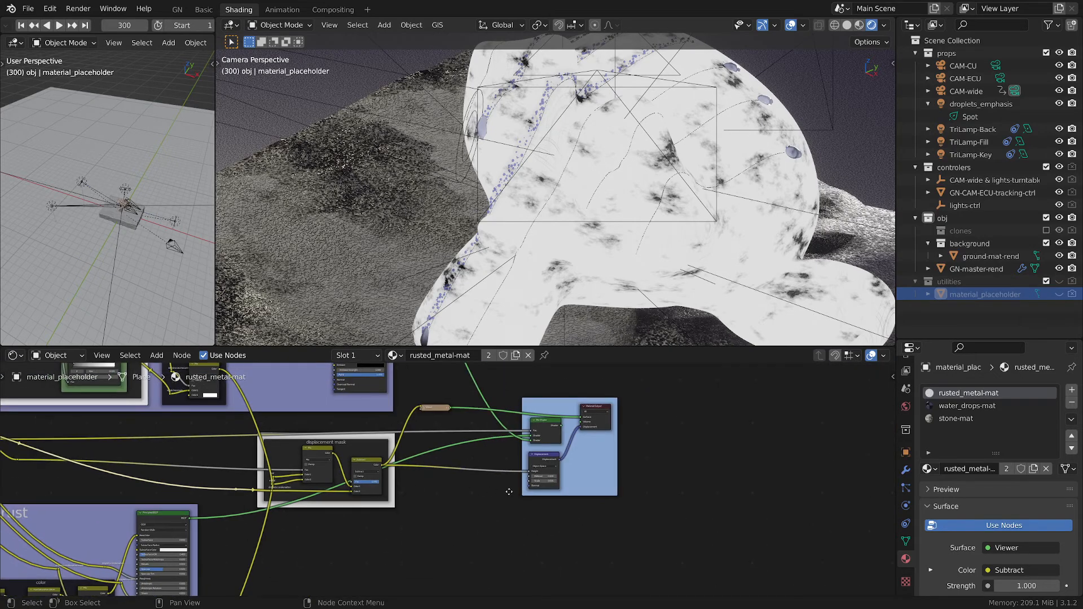
middle_click_drag(509, 492, 535, 482)
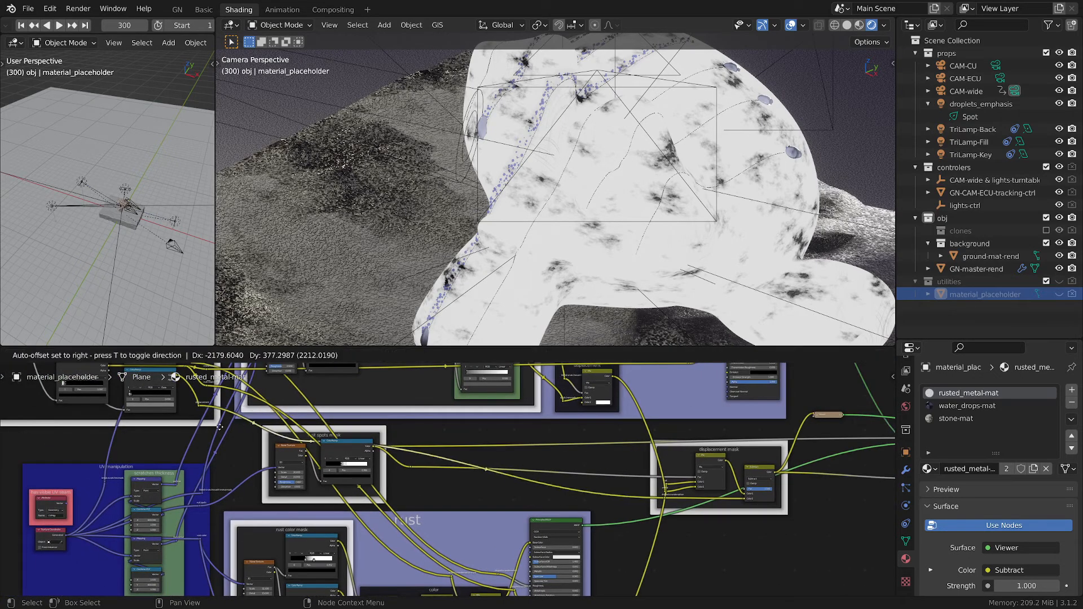
scroll(212, 427, "up", 2)
middle_click_drag(212, 427, 436, 532)
scroll(337, 480, "up", 3)
scroll(333, 475, "down", 1)
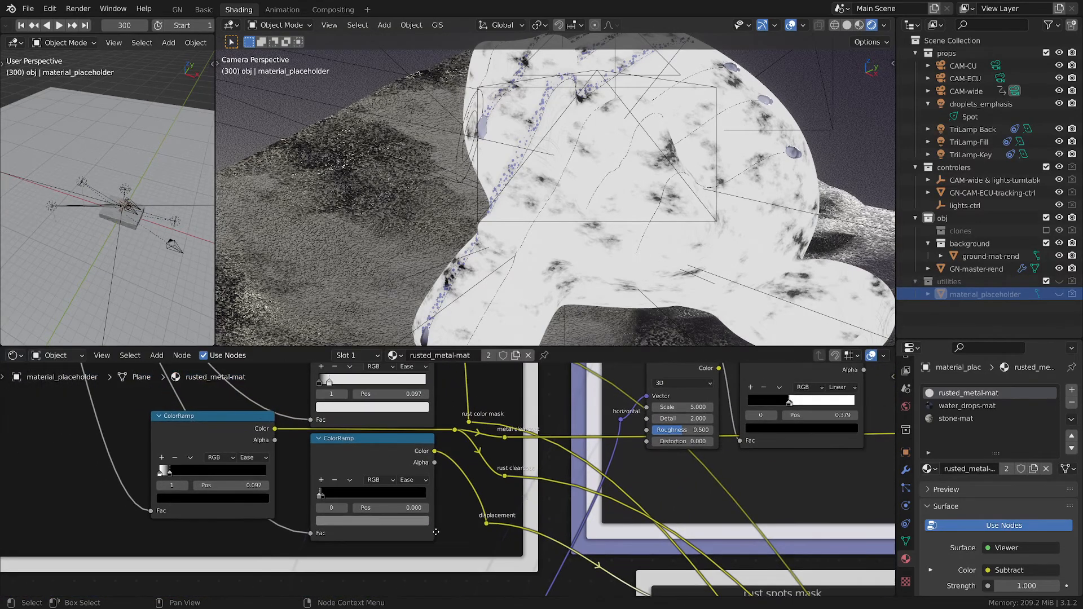
Step: Preview the ColorRamp that feeds the condensation displacement reroute and examine its color stops up close
middle_click_drag(373, 477, 401, 516)
scroll(404, 517, "down", 2)
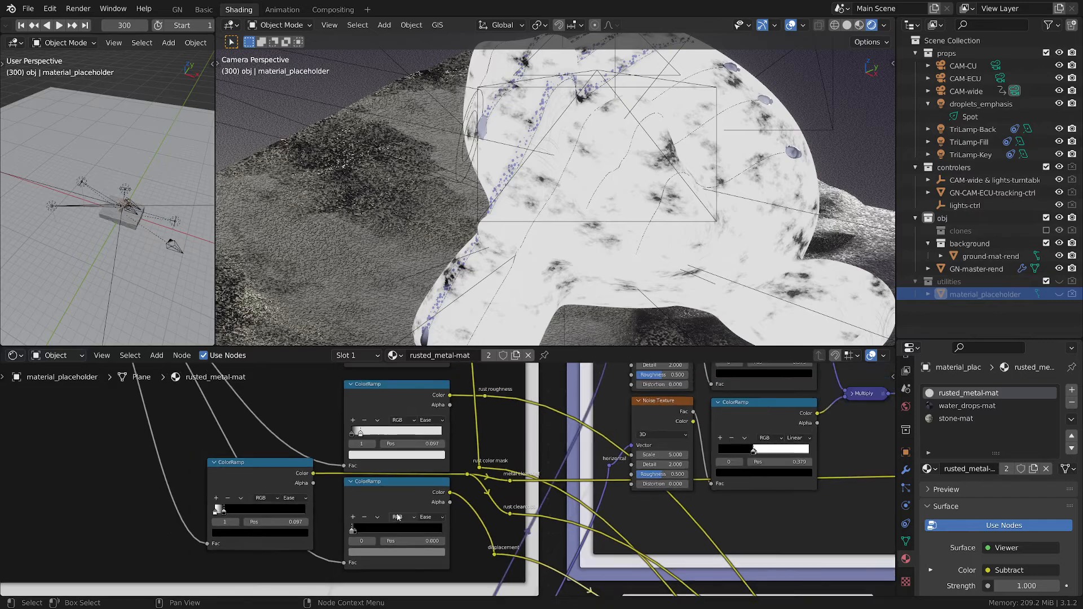
scroll(404, 516, "up", 2)
left_click(394, 488, "ctrl+shift")
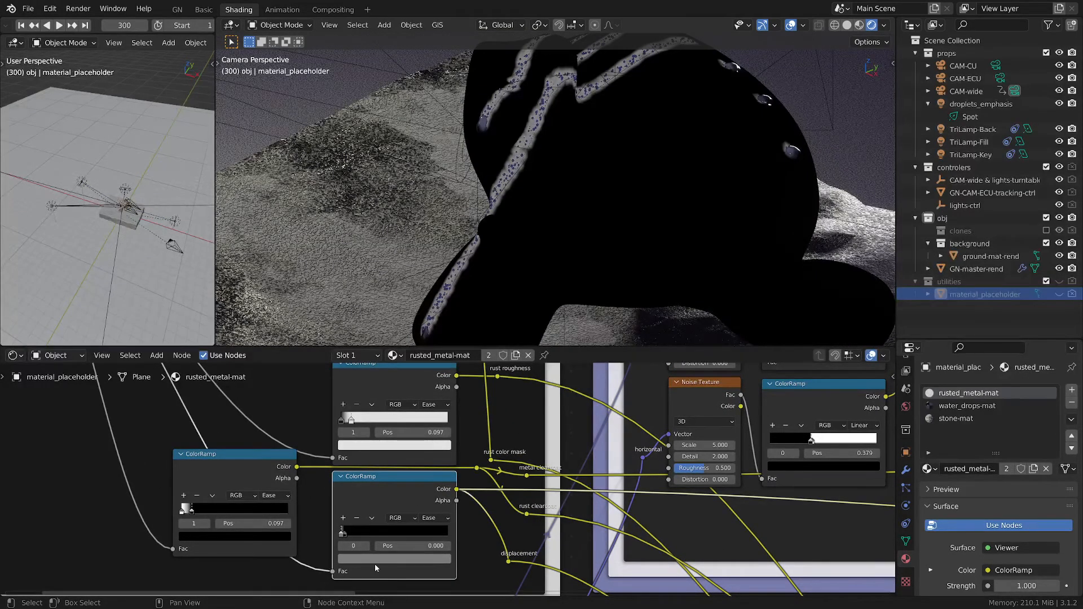
scroll(374, 564, "up", 3)
scroll(374, 564, "up", 2)
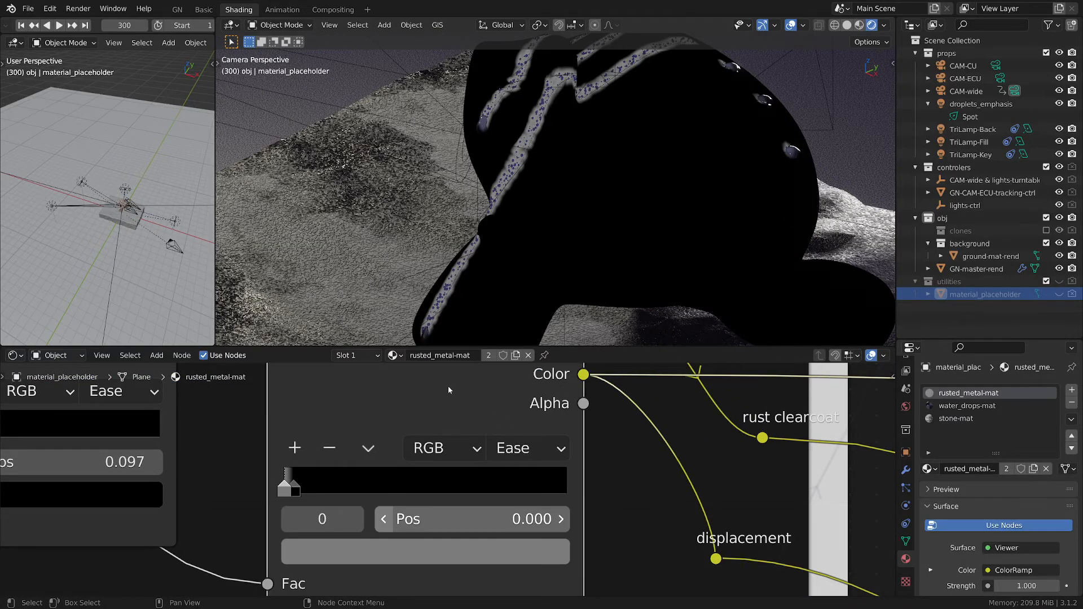
Step: Inspect the colors of both stops in the condensation displacement ColorRamp, leaving their values as they are
left_click(406, 552)
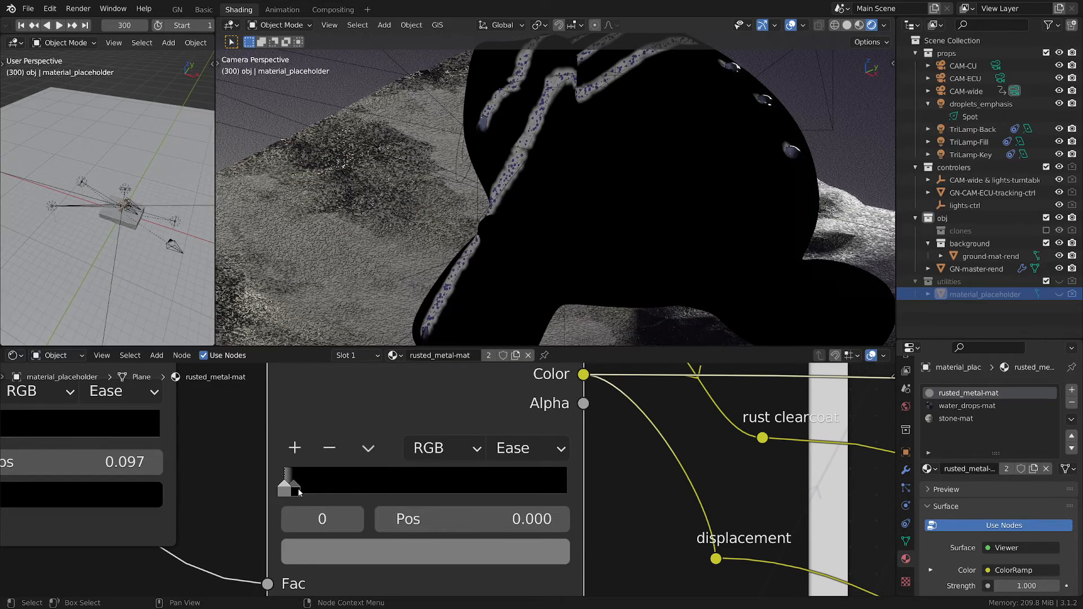
left_click(298, 489)
left_click(330, 547)
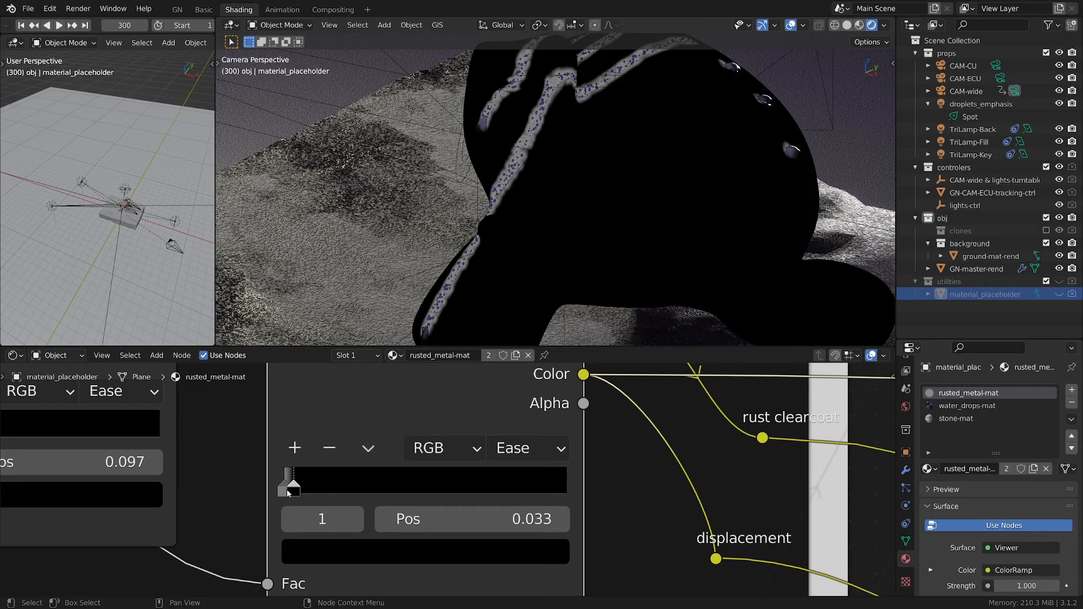
left_click(290, 519)
left_click(329, 547)
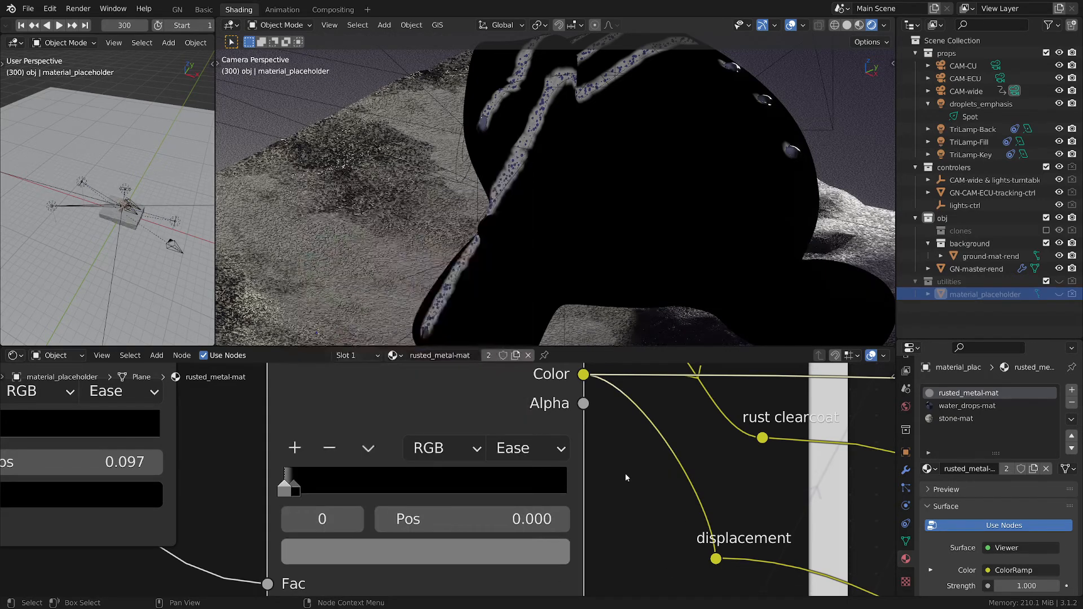
Step: Follow the condensation displacement link back to the Color2 input of the displacement mask's Subtract node
scroll(625, 473, "down", 1)
scroll(632, 474, "down", 5)
middle_click_drag(658, 479, 471, 452)
middle_click_drag(769, 486, 362, 382)
scroll(529, 424, "down", 3)
middle_click_drag(745, 527, 438, 438)
middle_click_drag(857, 480, 629, 437)
scroll(663, 447, "down", 4)
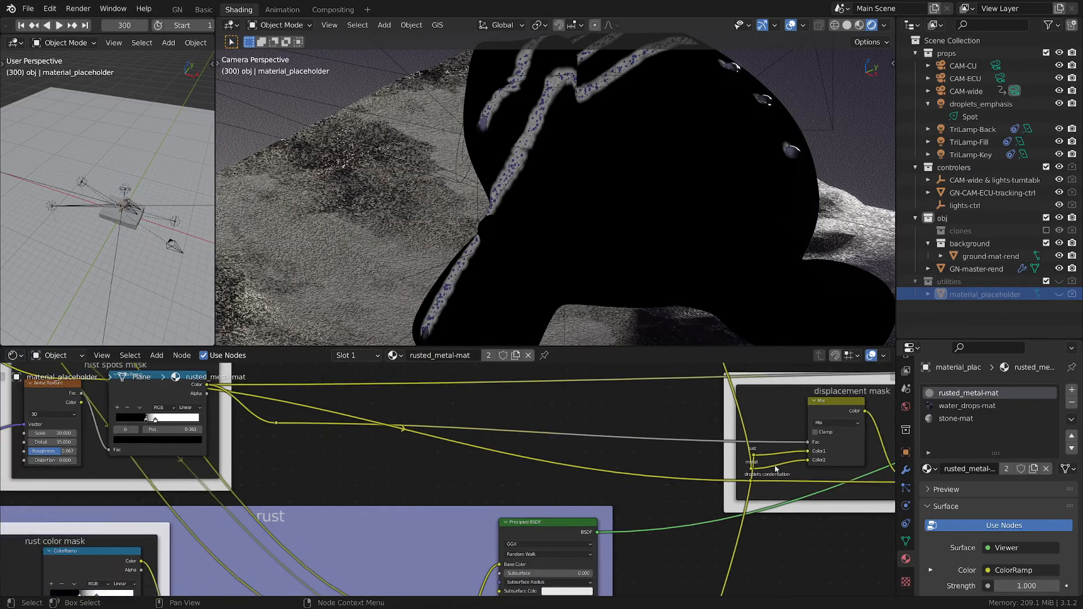
middle_click_drag(815, 464, 623, 450)
scroll(623, 449, "up", 2)
middle_click_drag(748, 490, 628, 490)
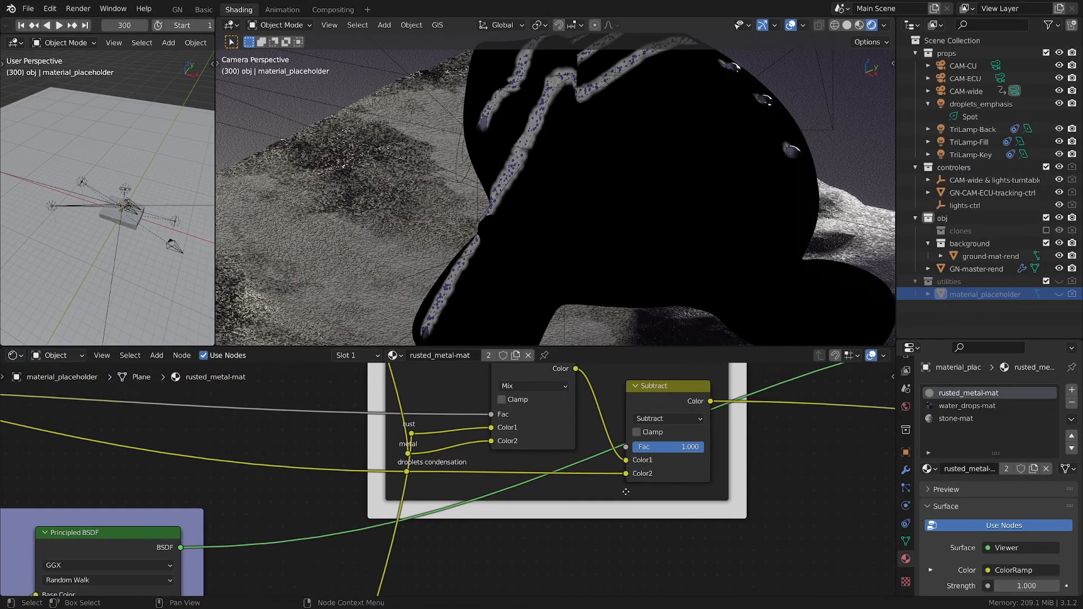
Step: Trace the rust input of the displacement mask to its source and examine the ColorRamp in the rust displacement frame
scroll(653, 476, "down", 1)
middle_click_drag(468, 527, 534, 476)
scroll(507, 541, "down", 2)
middle_click_drag(507, 541, 518, 445)
scroll(533, 514, "up", 4)
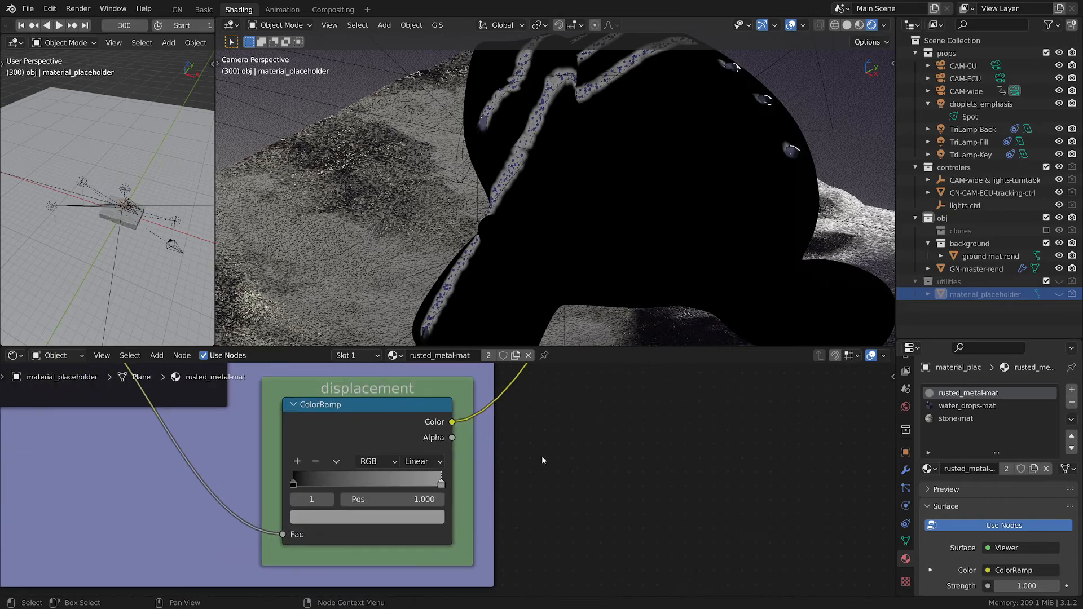
Step: Inspect the colors of both stops in the rust displacement frame's ColorRamp, leaving their values as they are
left_click(423, 522)
left_click(293, 486)
left_click(326, 514)
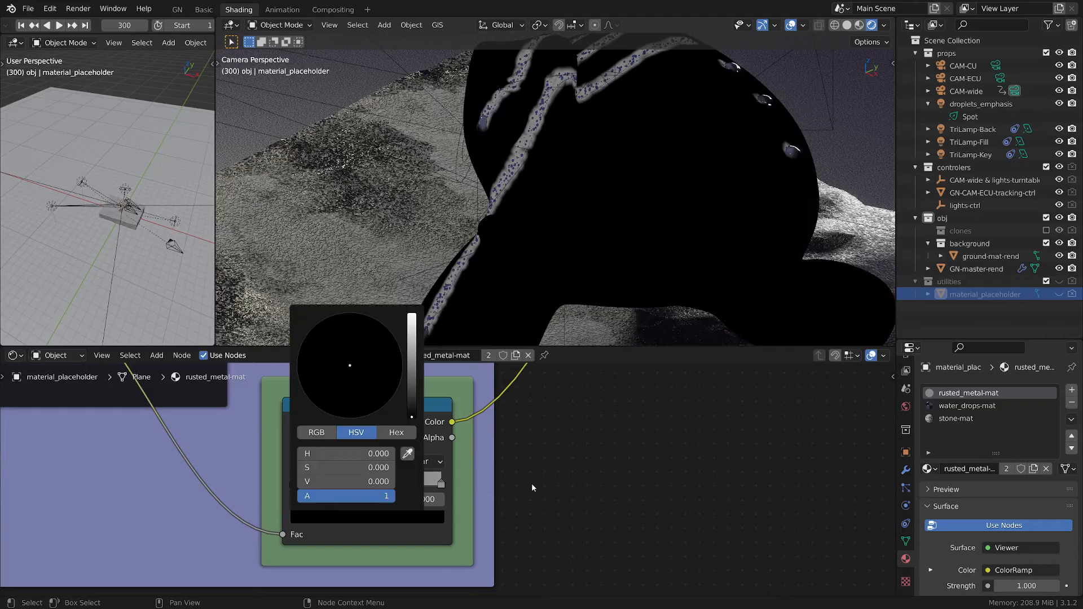
Step: Preview the rust displacement ColorRamp on the model and examine its surface pattern up close
left_click(426, 410, "ctrl+shift")
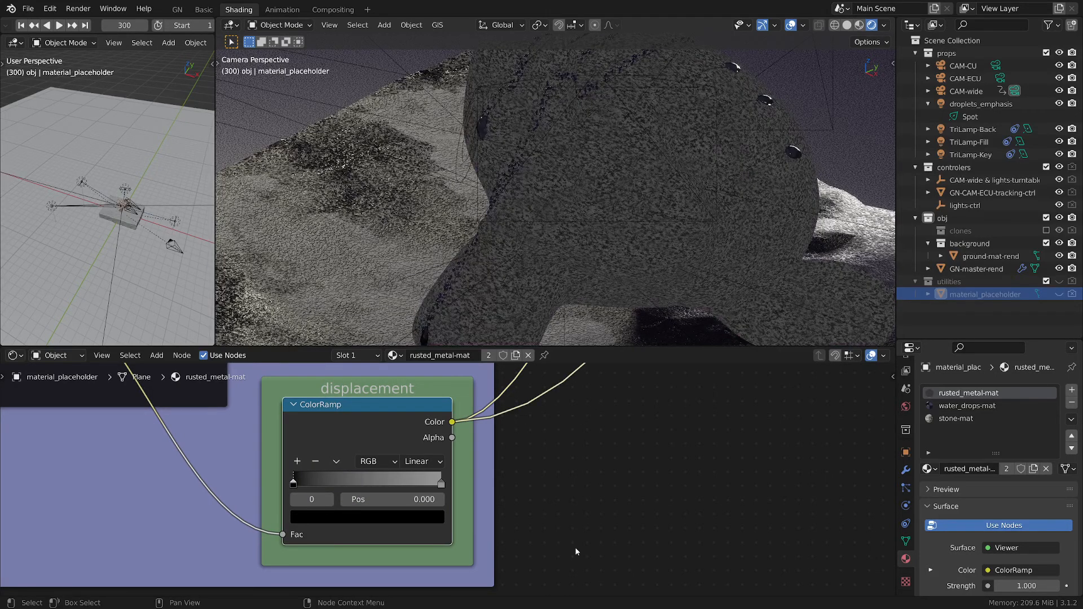
middle_click_drag(576, 552, 596, 520)
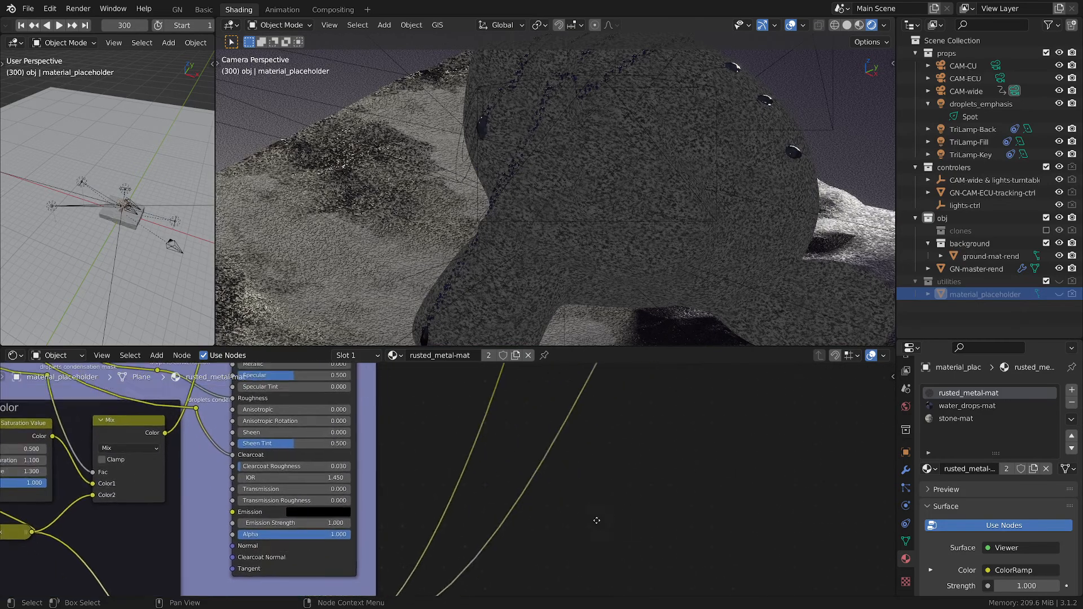
scroll(582, 482, "down", 5)
scroll(559, 145, "up", 3)
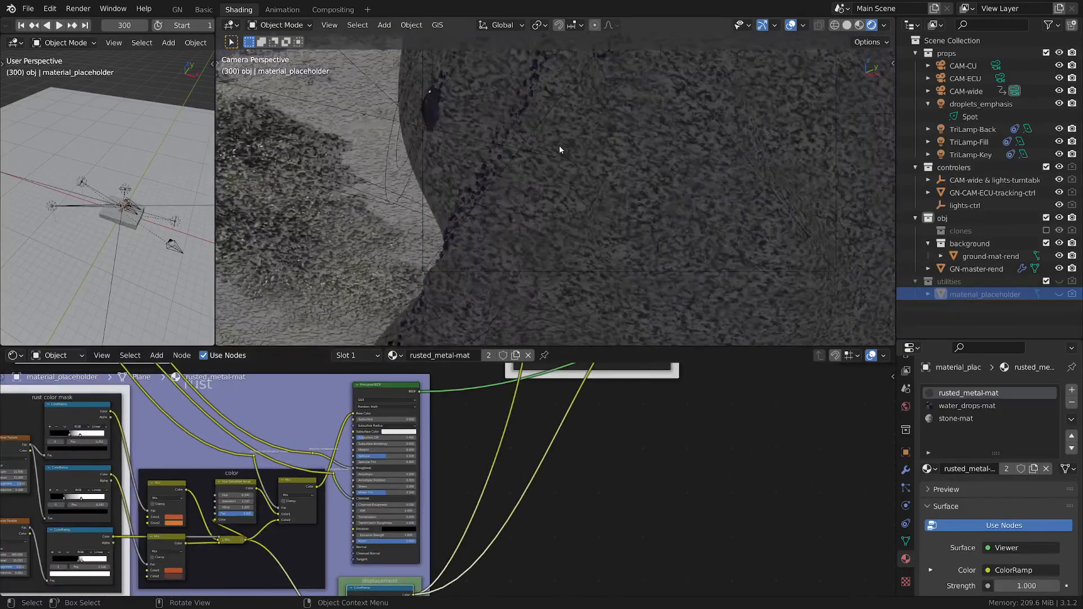
scroll(601, 181, "down", 3)
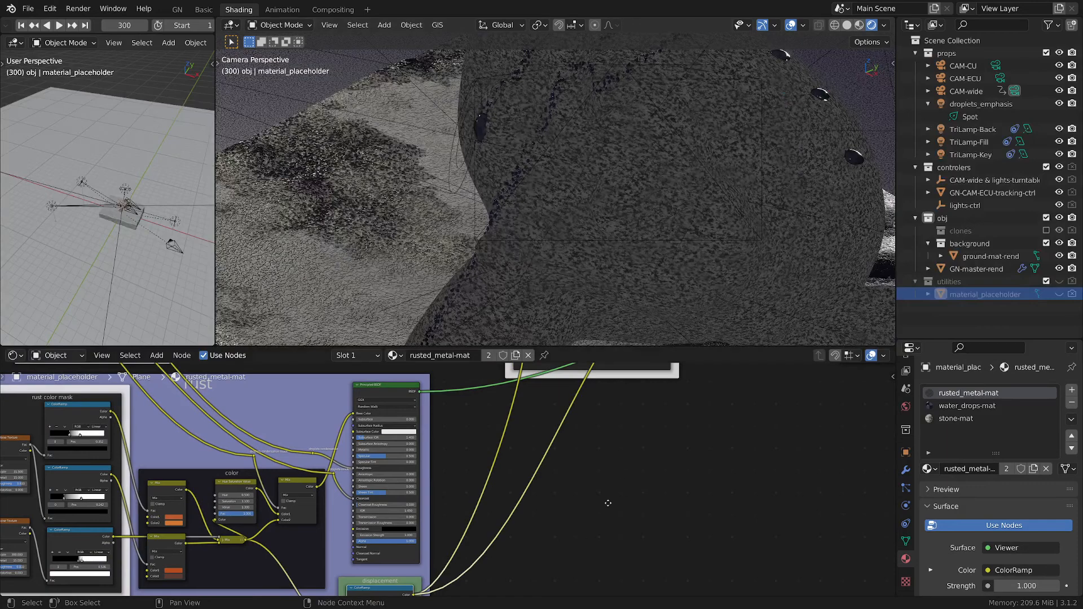
Step: Trace the metal input of the displacement mask back to the Mix node in the metal section's displacement frame
scroll(612, 496, "down", 1)
scroll(626, 499, "up", 1)
scroll(573, 510, "up", 2)
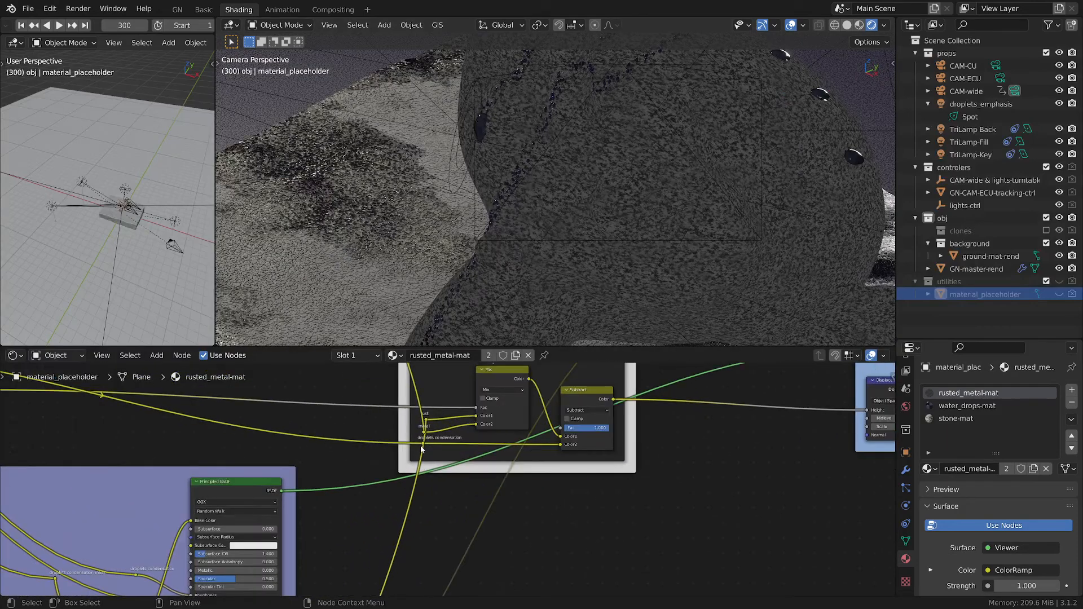
scroll(421, 448, "up", 2)
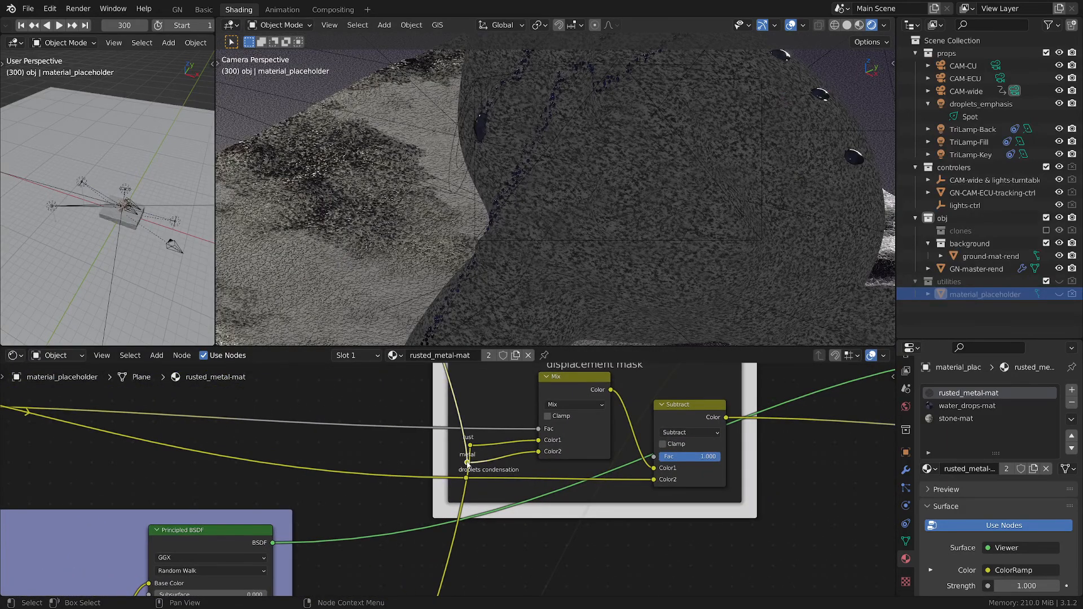
scroll(468, 463, "down", 2)
middle_click_drag(468, 462, 614, 515)
scroll(466, 445, "up", 4)
scroll(544, 471, "up", 2)
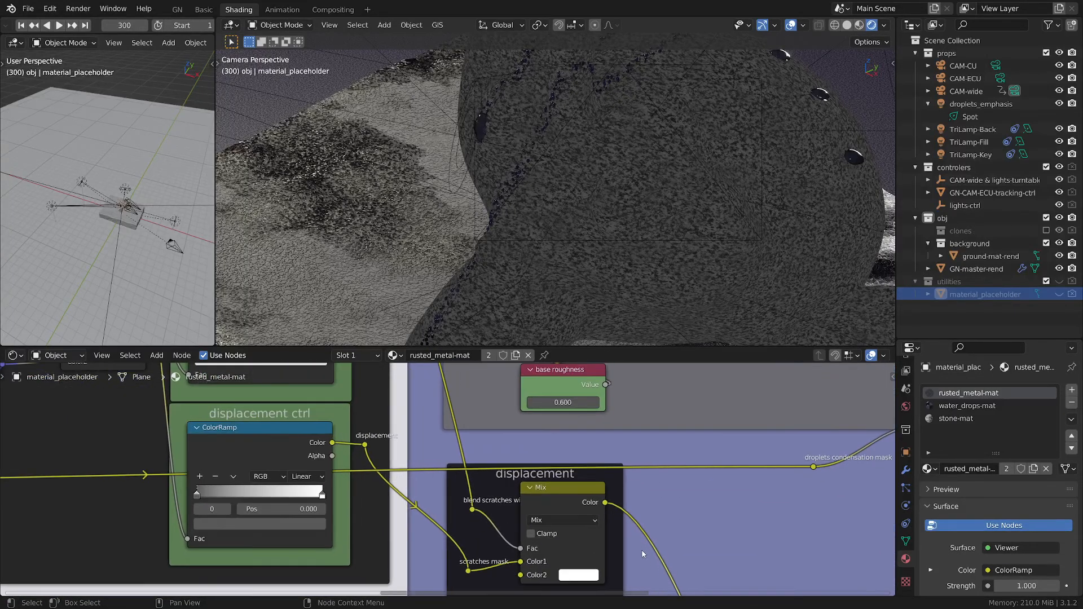
middle_click_drag(551, 479, 474, 426)
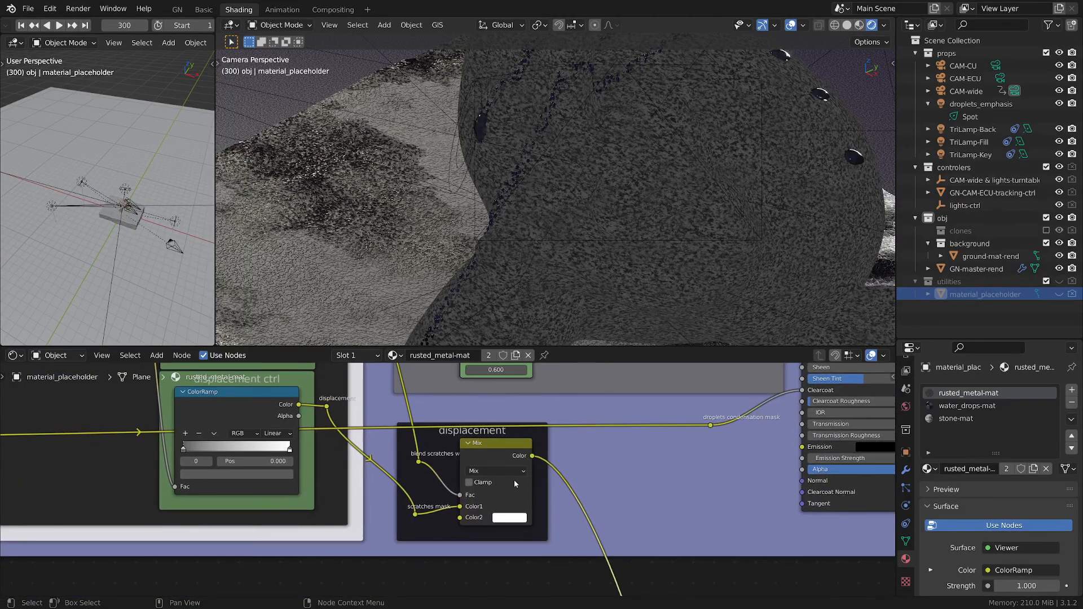
scroll(431, 459, "up", 2)
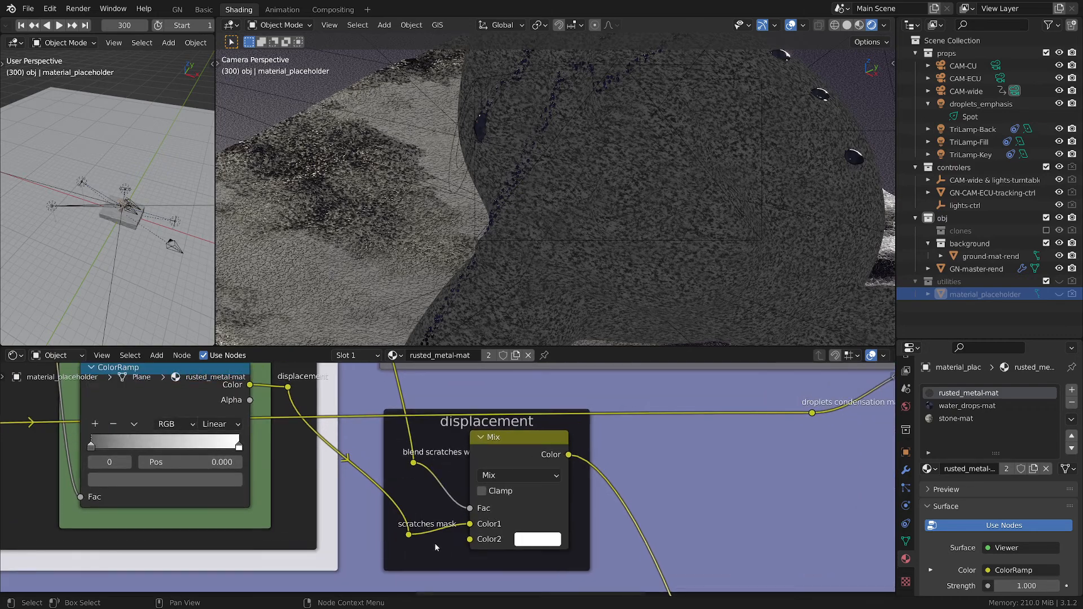
Step: Inspect the displacement ctrl ColorRamp that feeds the scratches mask input of the metal displacement Mix node
middle_click_drag(292, 456, 369, 480)
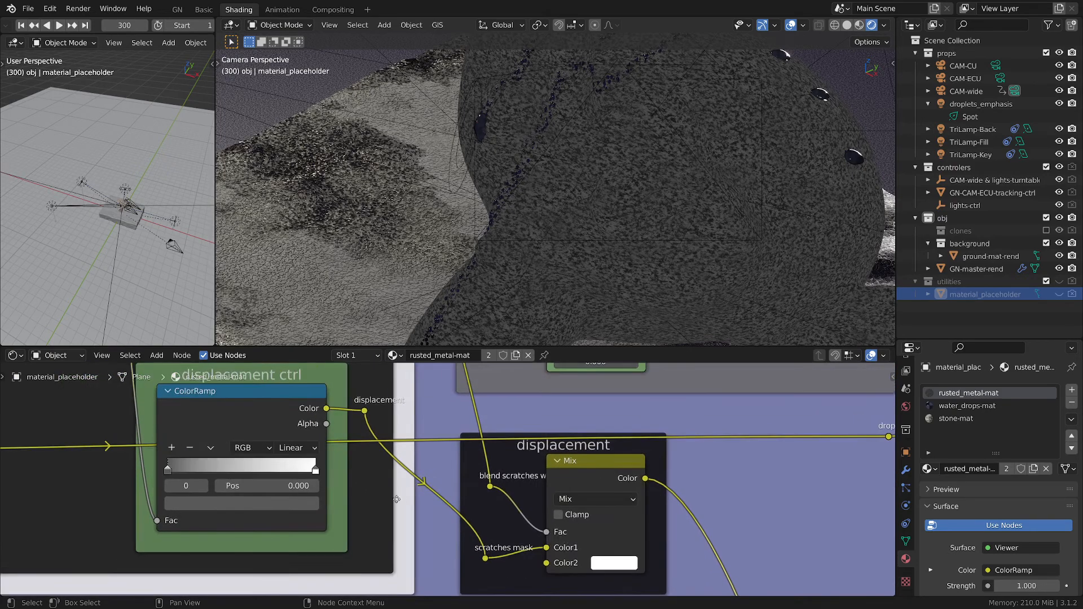
left_click(205, 502)
scroll(756, 459, "down", 1)
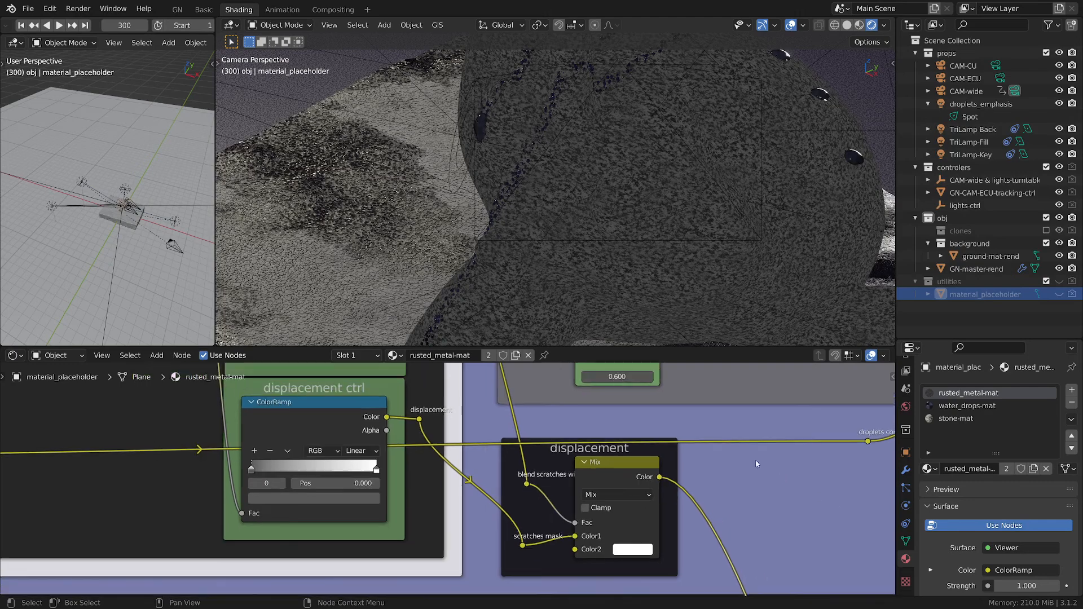
Step: Return to the displacement mask frame and preview its Mix node on the model
middle_click_drag(756, 459, 649, 430)
key("KP_Decimal")
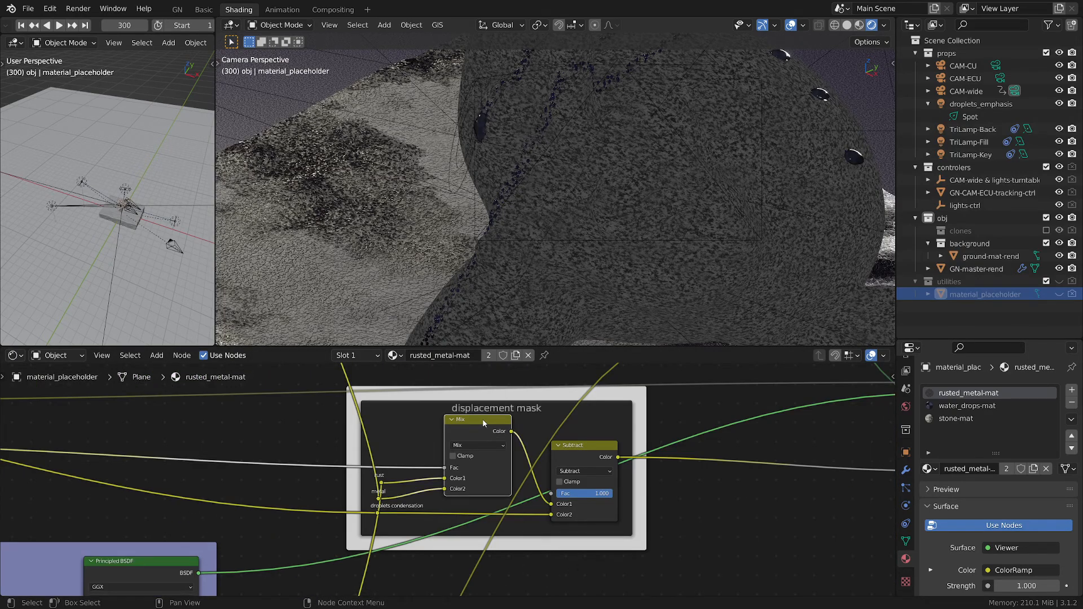
left_click(484, 423, "ctrl+shift")
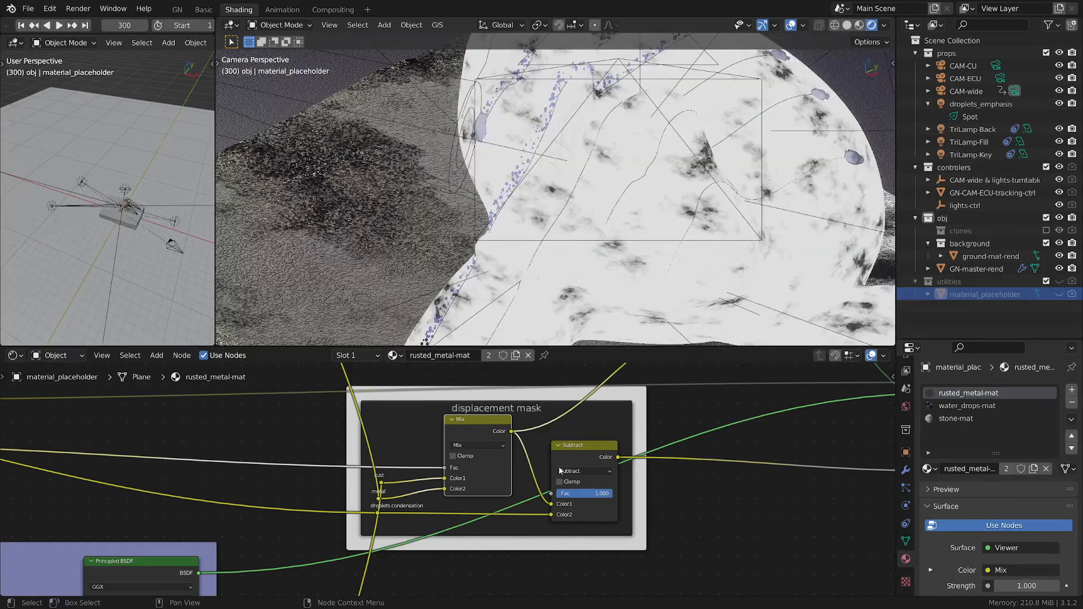
Step: Preview the displacement mask's Subtract node and examine the condensation droplets up close on the model
left_click(583, 458, "ctrl+shift")
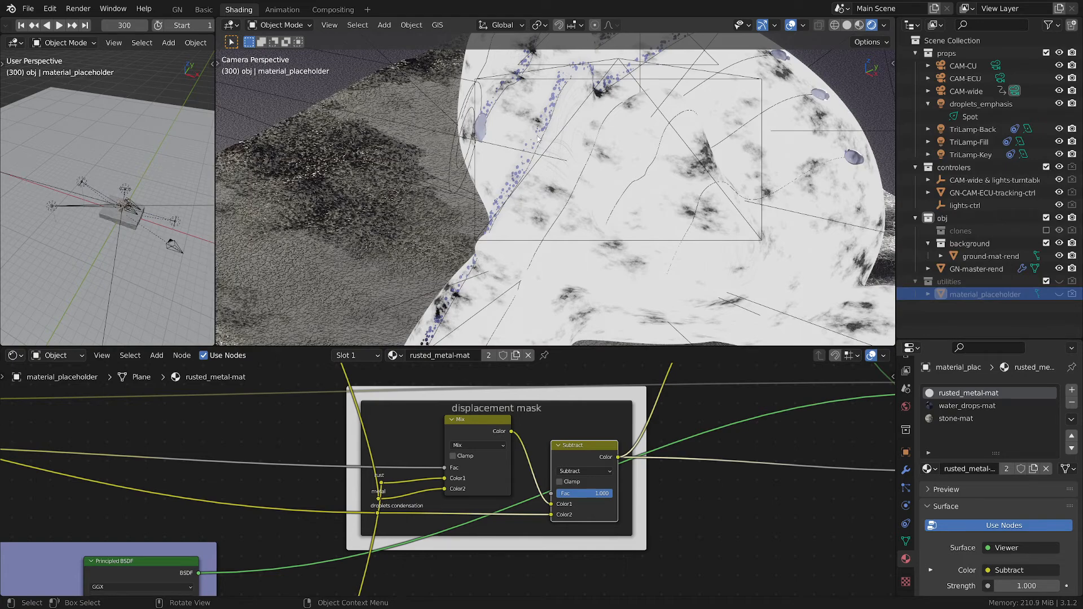
middle_click_drag(502, 274, 607, 283, "shift")
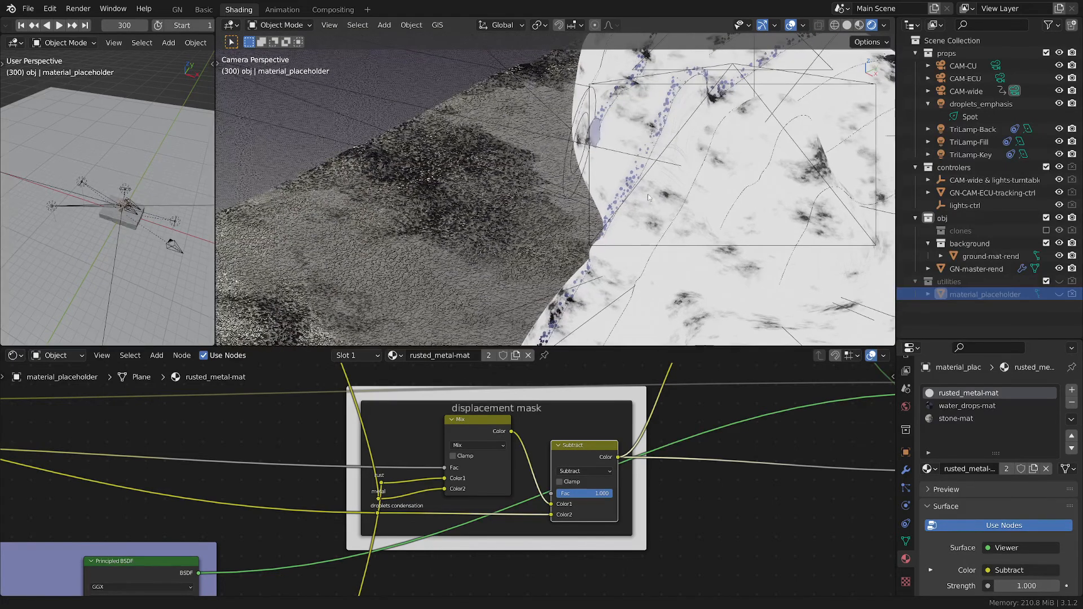
scroll(647, 194, "up", 3)
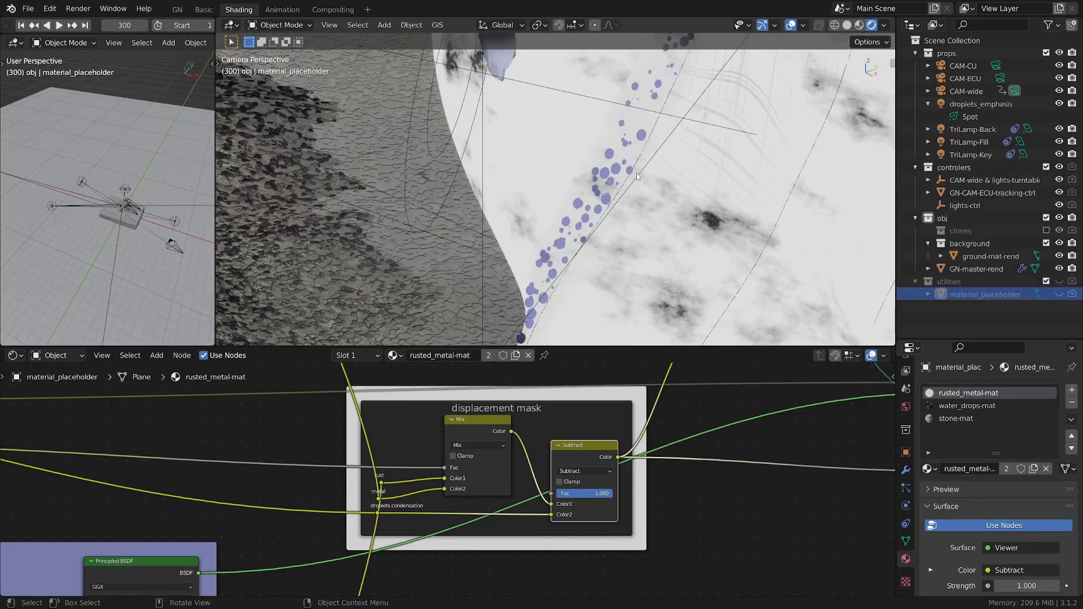
scroll(635, 180, "down", 2)
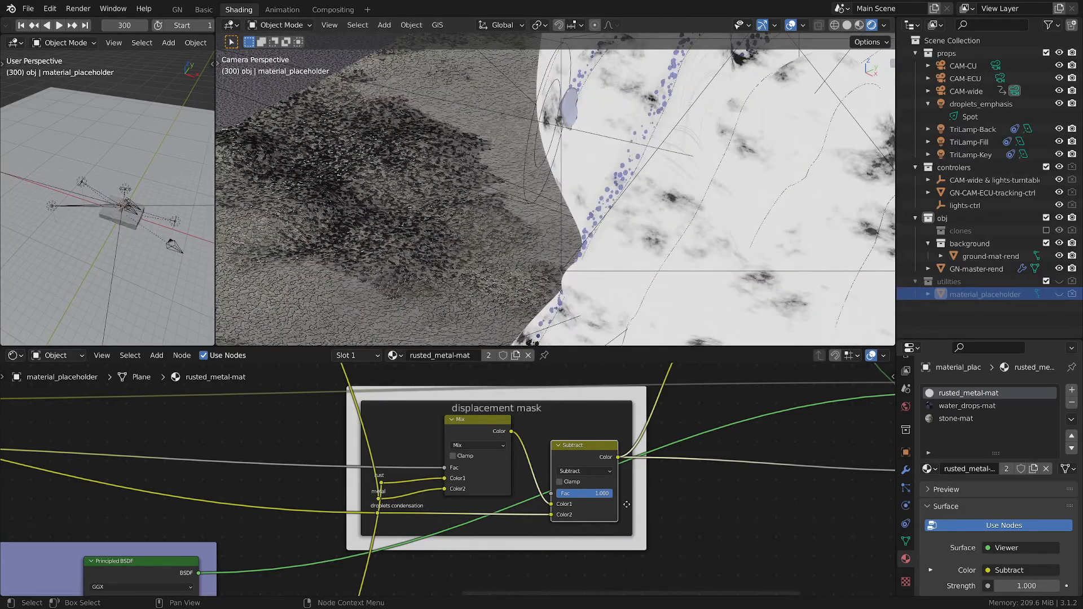
scroll(621, 501, "up", 1)
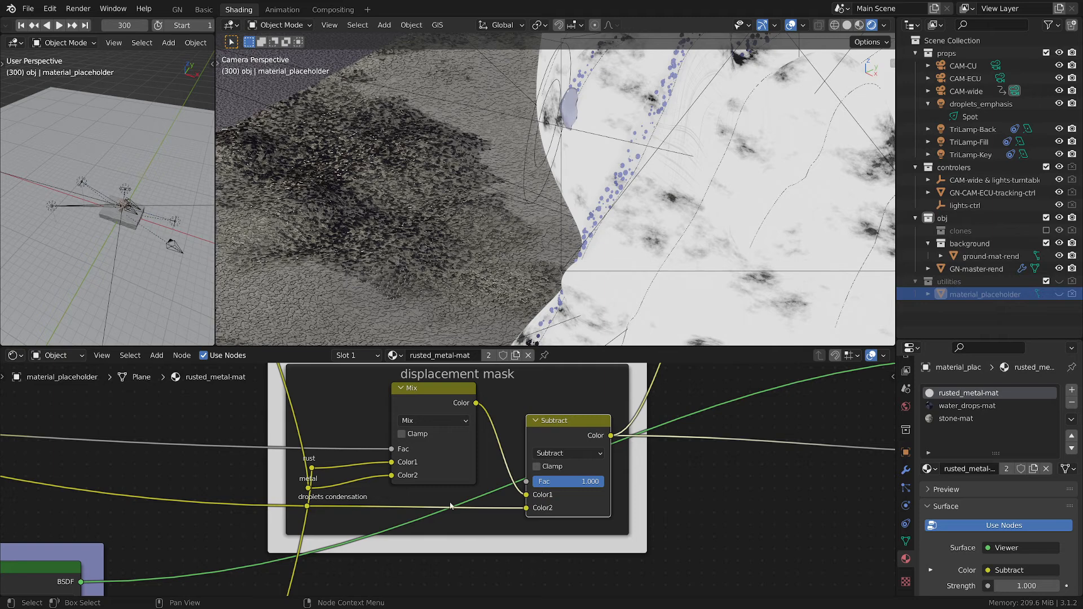
Step: Reconnect the final Mix Shader to the Material Output's surface and examine the condensation droplets on the shaded model
scroll(558, 499, "down", 6)
middle_click_drag(777, 441, 387, 481)
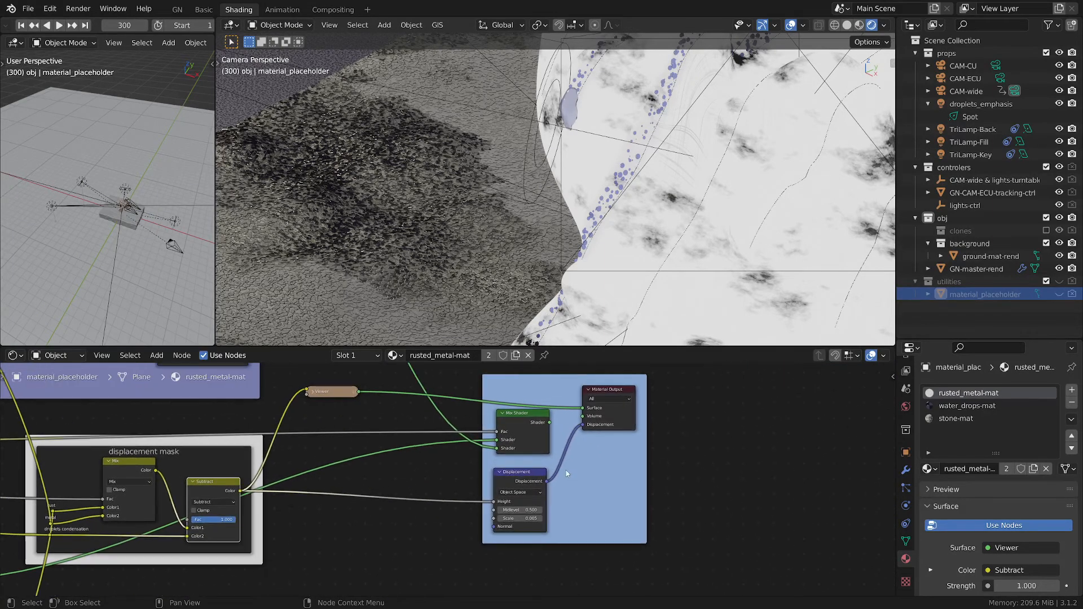
left_click(528, 416, "ctrl+shift")
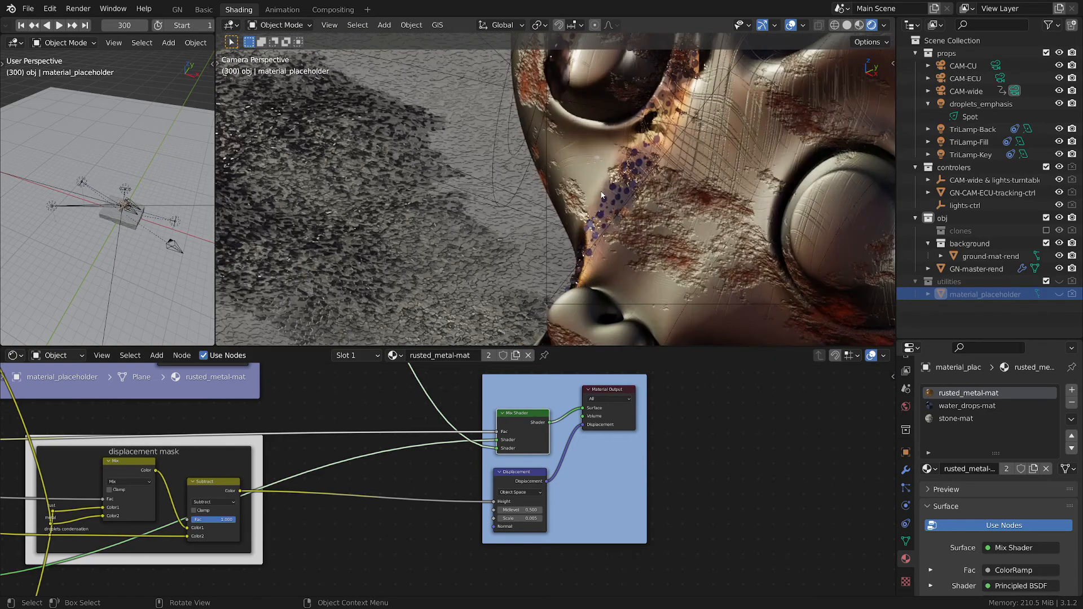
scroll(598, 195, "up", 3)
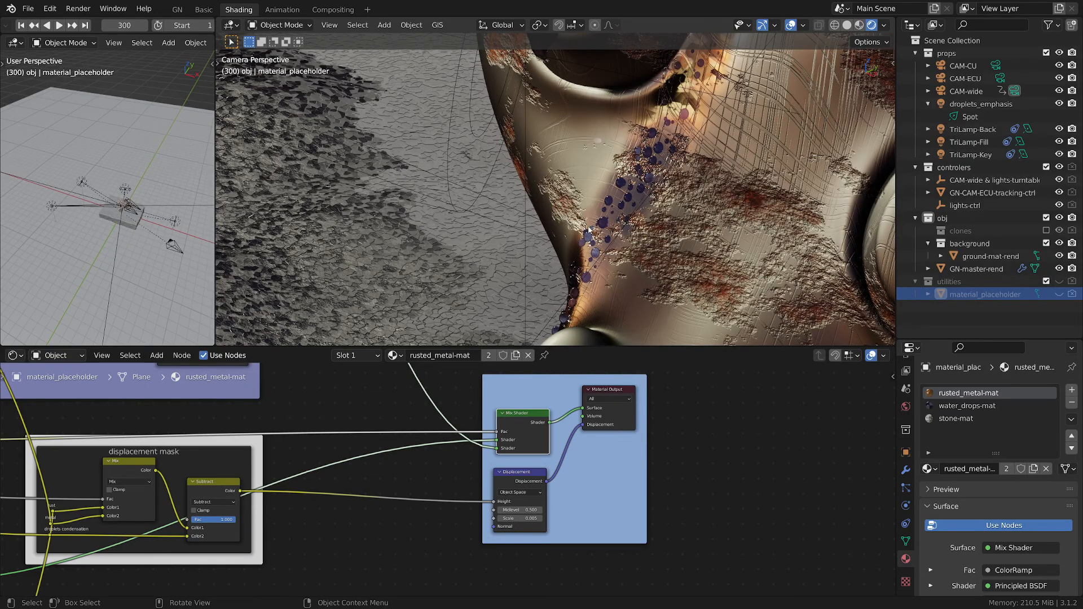
scroll(596, 224, "down", 2)
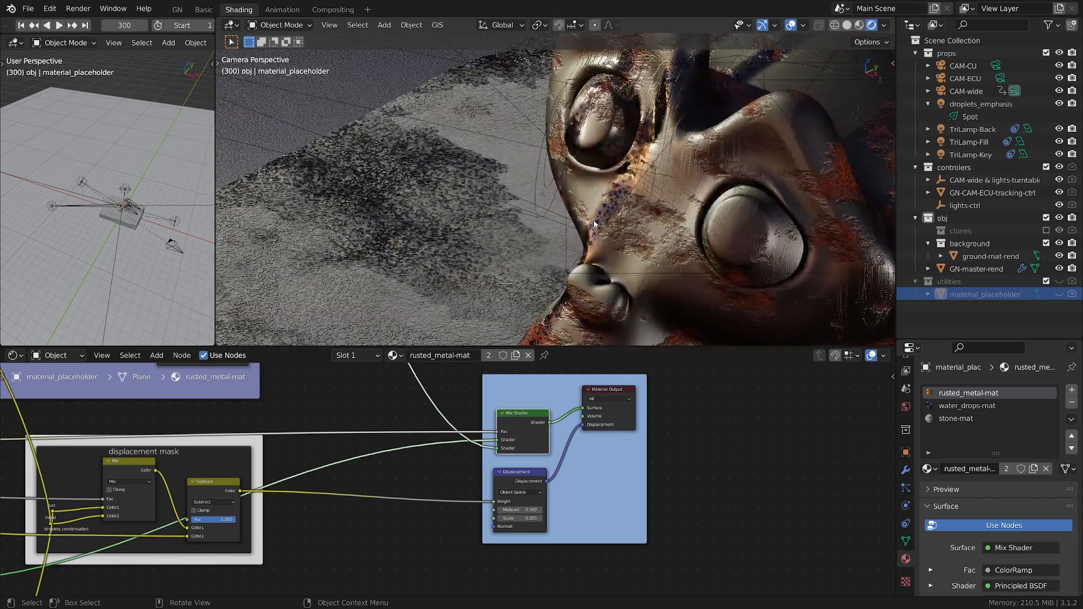
Step: Review how the displacement mask connects to the Displacement node, and examine the whole node tree and shaded model
middle_click_drag(419, 479, 649, 447)
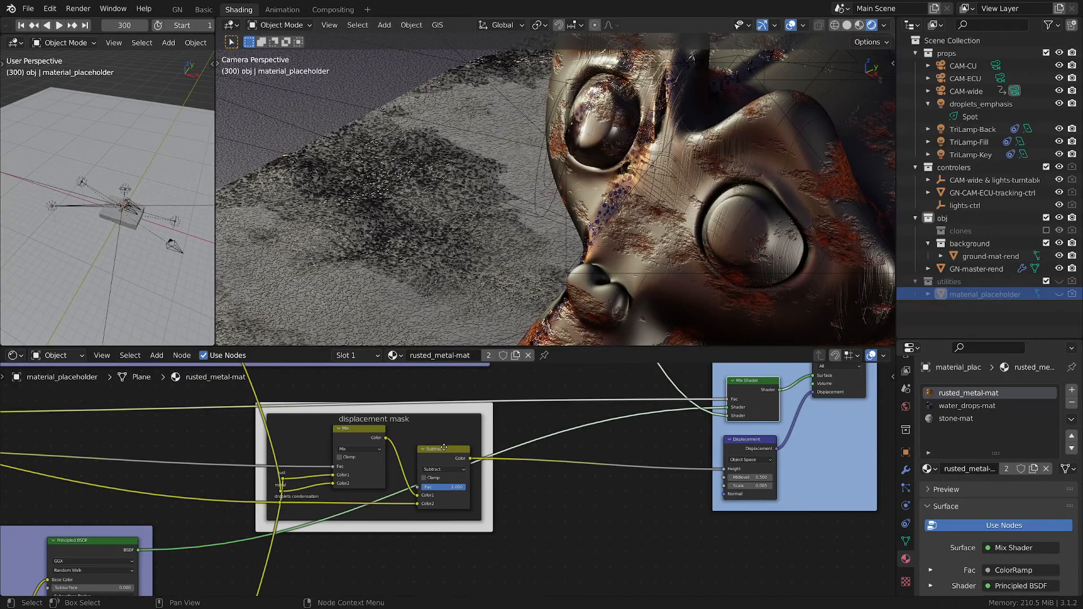
middle_click_drag(444, 448, 447, 446)
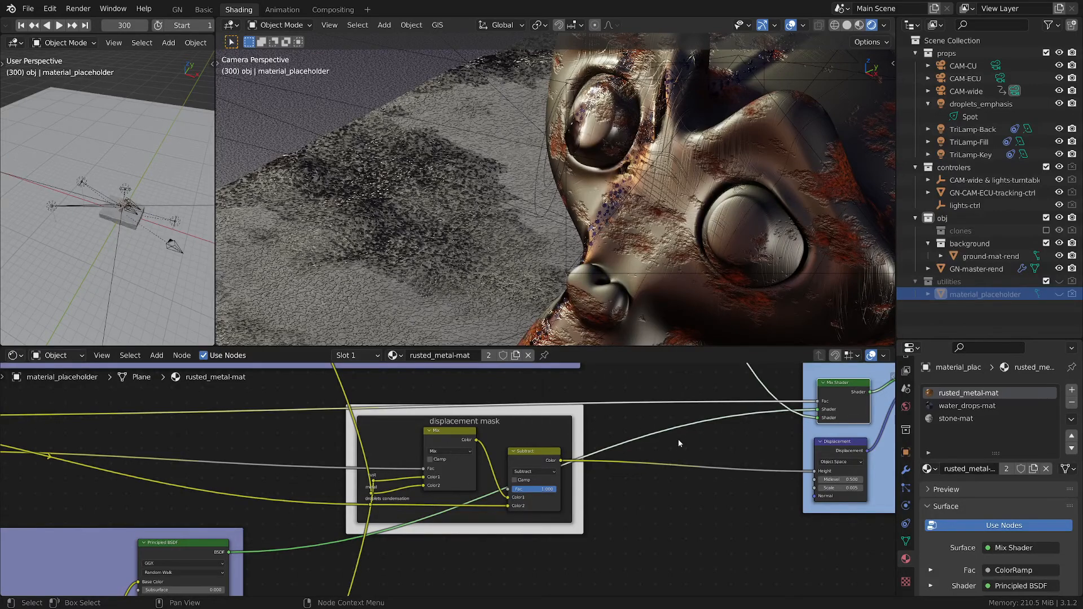
scroll(679, 442, "down", 5)
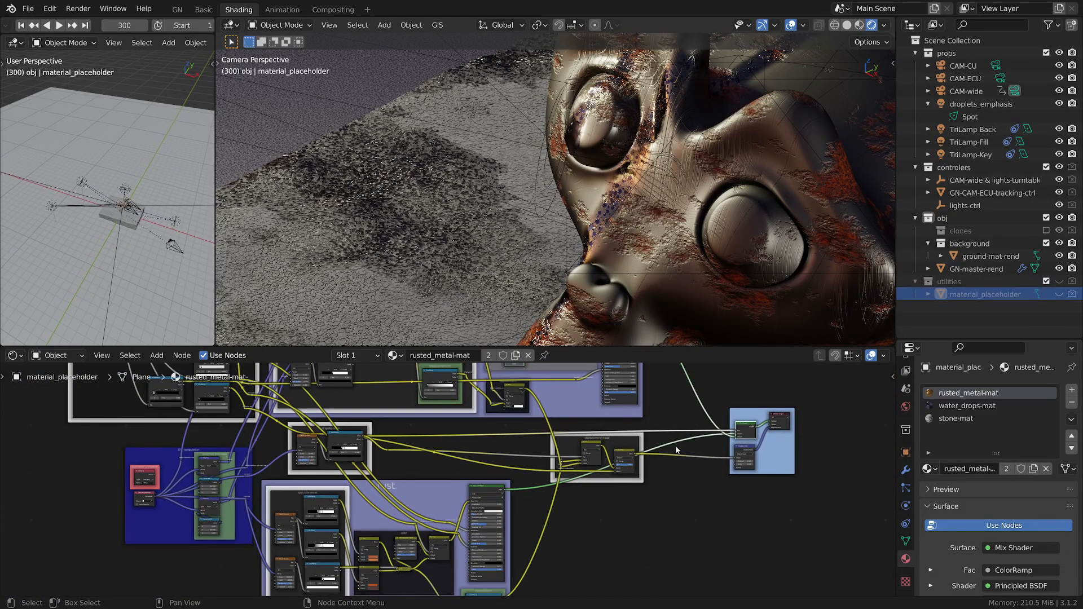
scroll(676, 450, "down", 4)
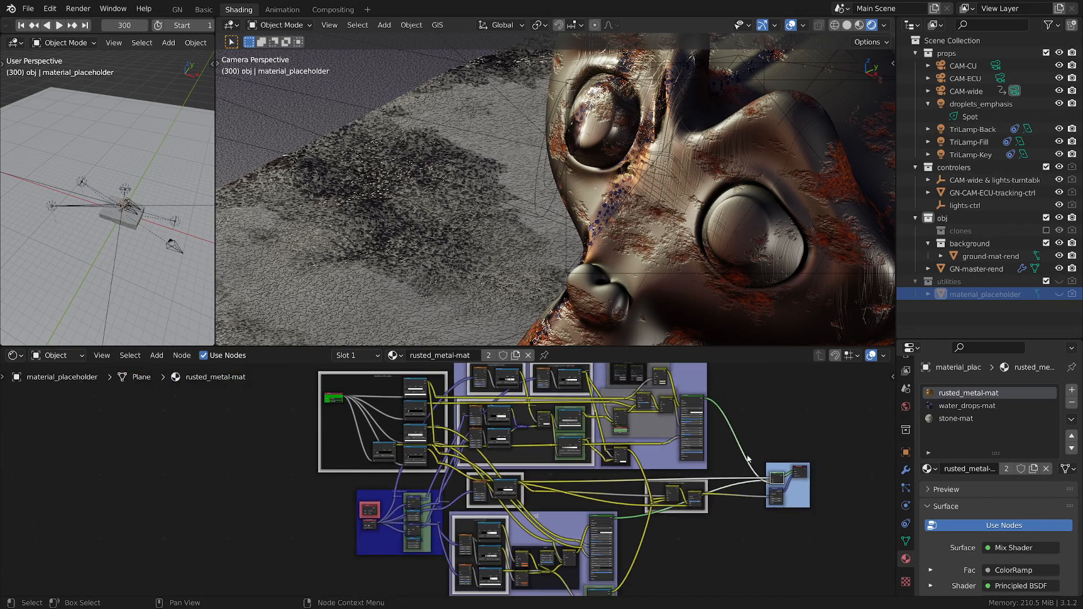
middle_click_drag(747, 458, 694, 444)
scroll(694, 444, "down", 2)
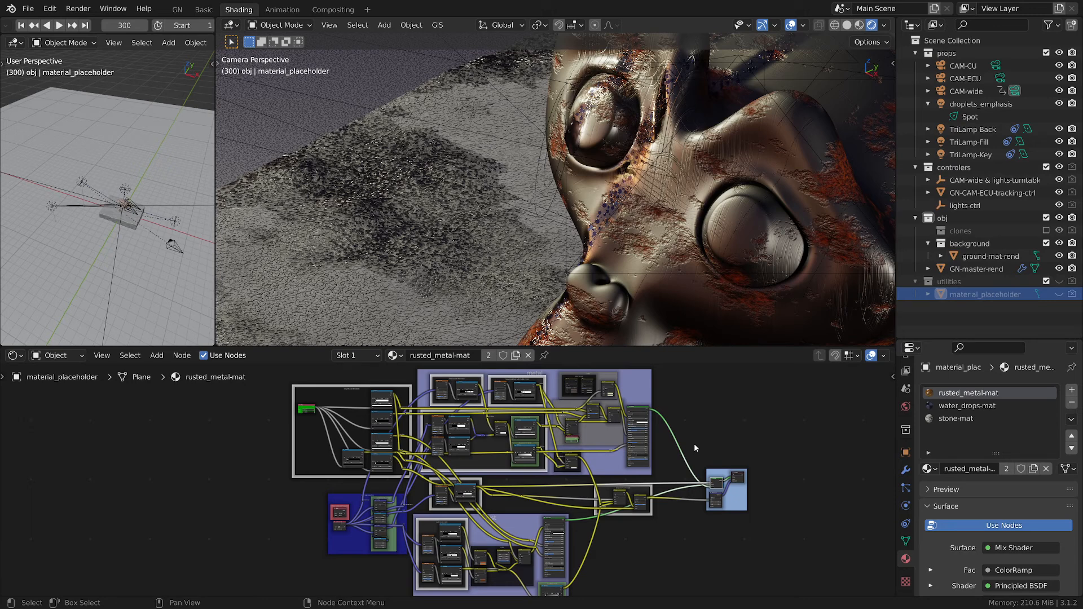
scroll(617, 143, "down", 4)
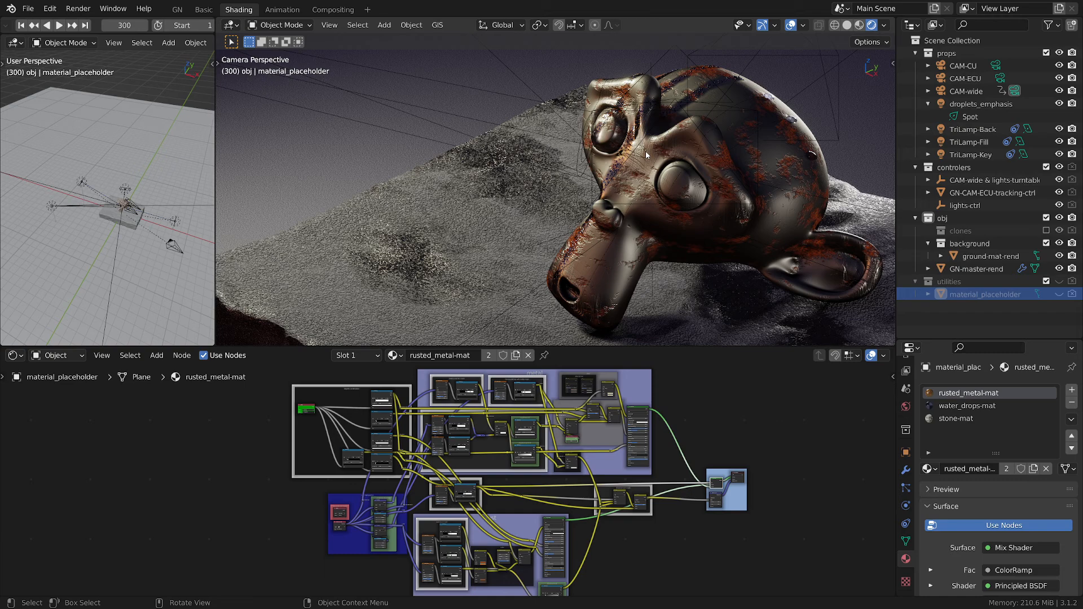
Step: Review the scene's Eevee render settings and its output format and frame range settings
middle_click_drag(908, 375, 906, 433)
left_click(906, 393)
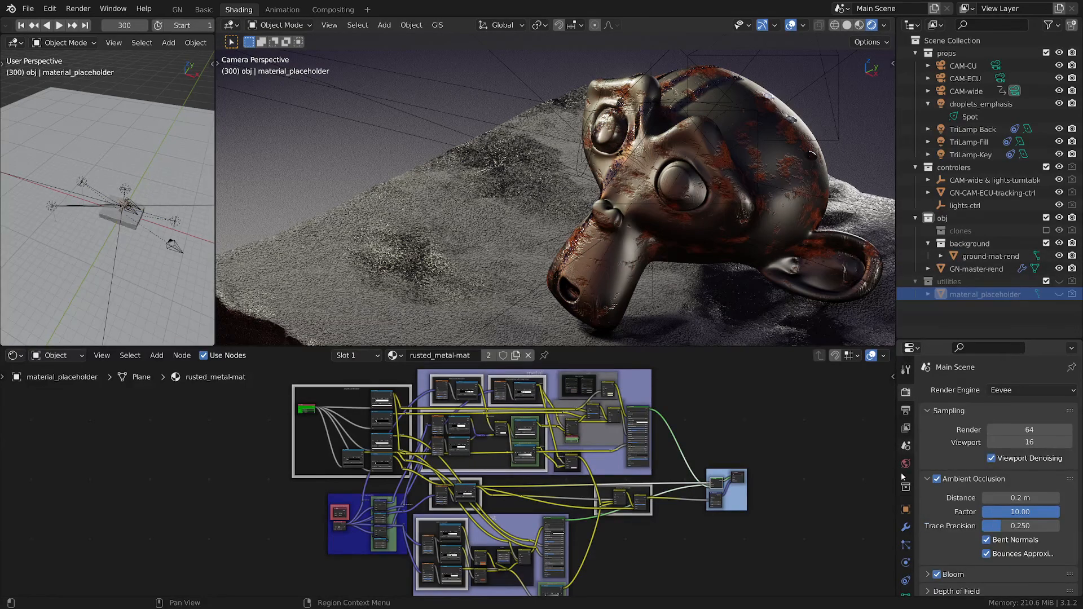
left_click(906, 410)
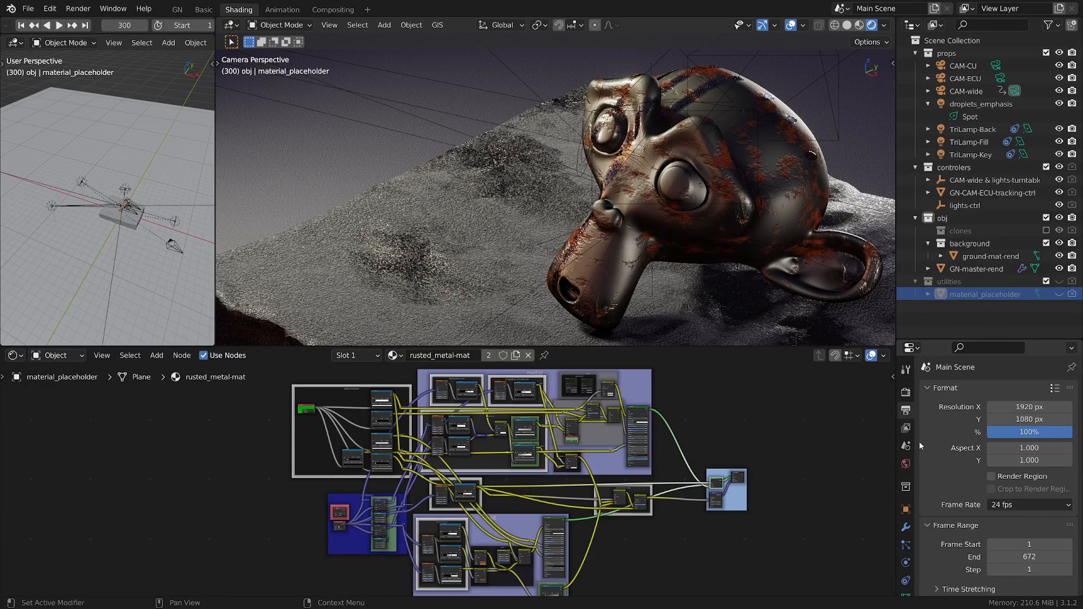
scroll(950, 511, "down", 6)
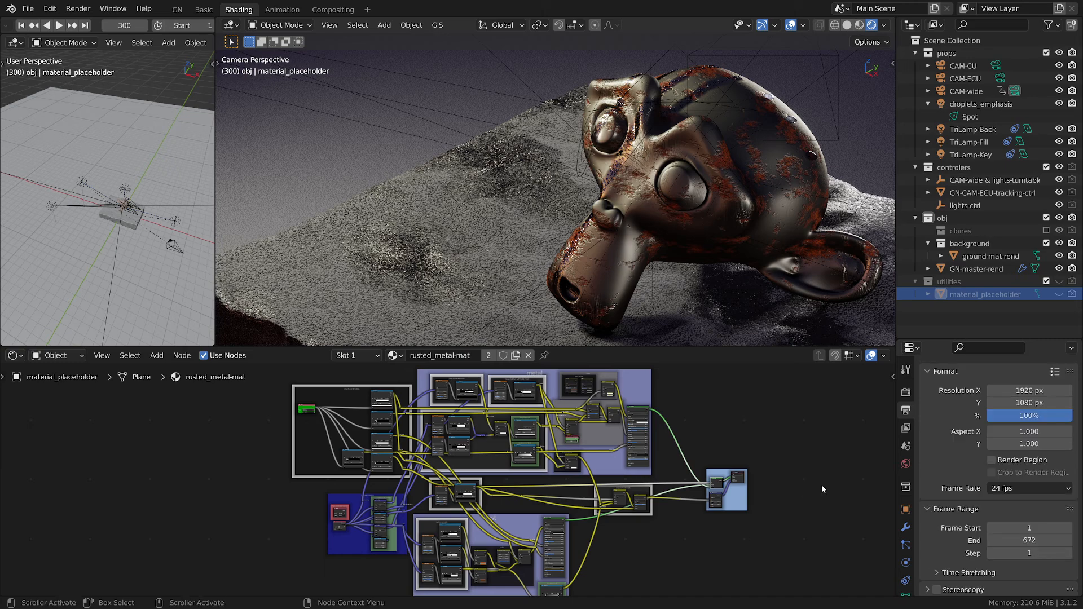
Step: Review the view layer's render passes and look at the rusted model in the camera view
left_click(906, 427)
scroll(941, 497, "down", 3)
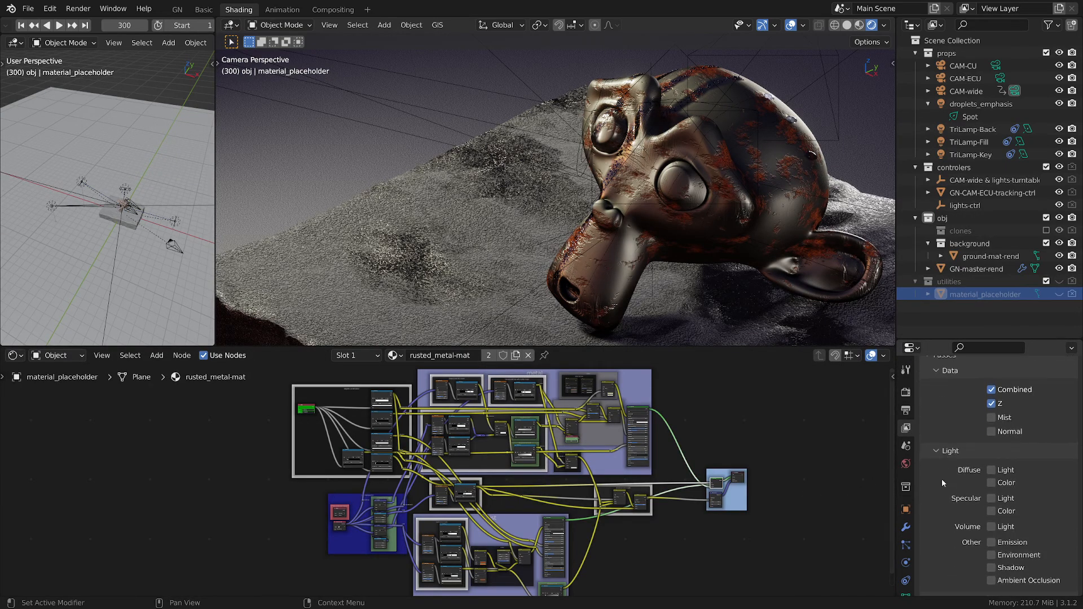
scroll(979, 499, "down", 4)
scroll(939, 492, "up", 8)
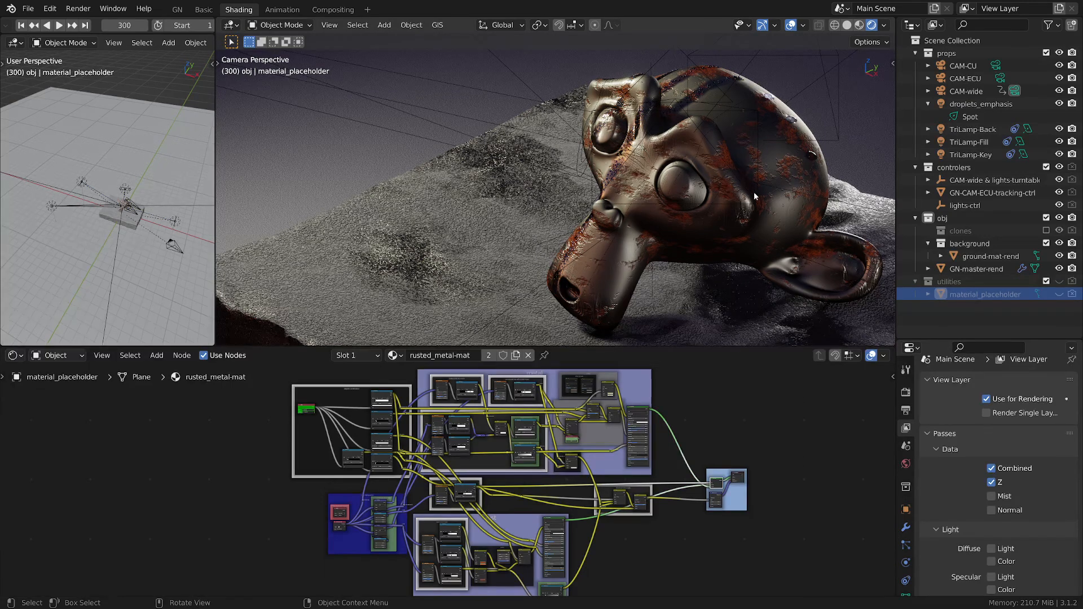
scroll(756, 164, "up", 1)
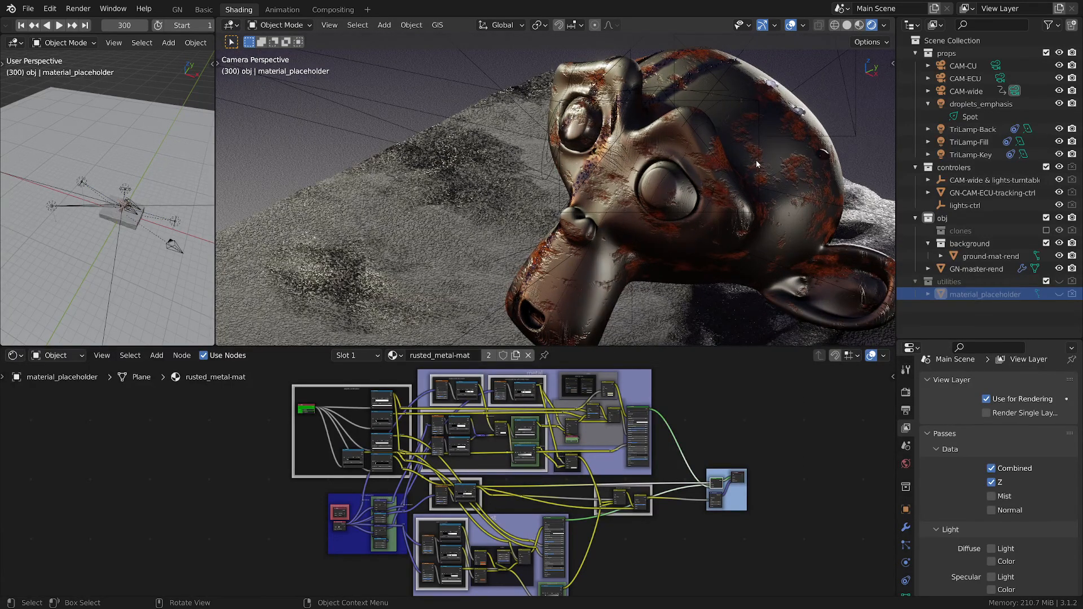
Step: Examine the full list of view layer passes, from Data and Light through Effects, Cryptomatte and Shader AOV, alongside the whole rusted model
scroll(756, 164, "down", 2)
middle_click_drag(746, 156, 628, 175, "shift")
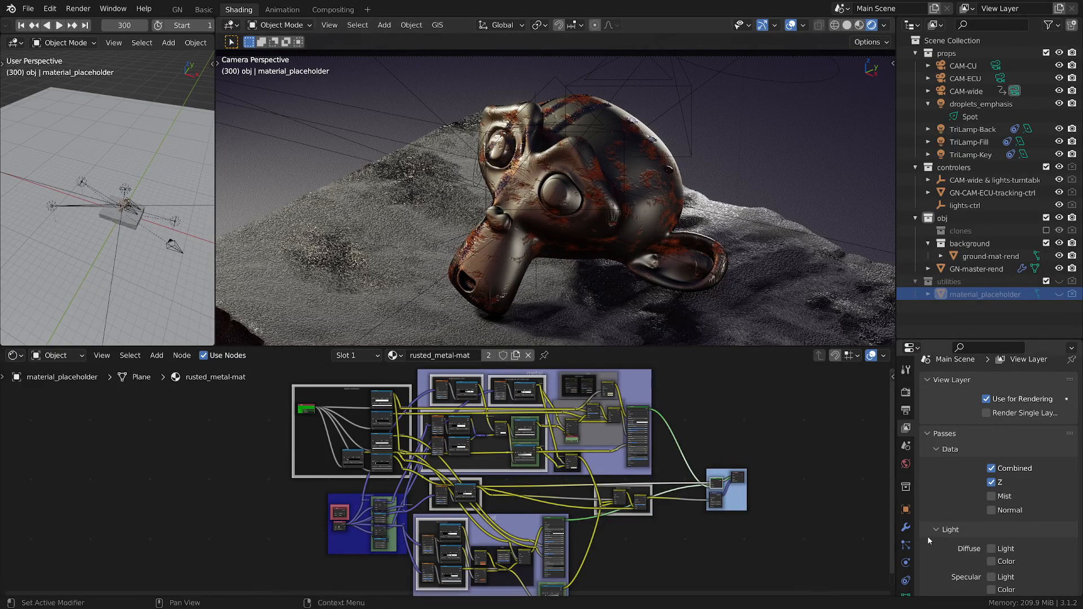
scroll(960, 516, "down", 5)
scroll(960, 518, "down", 6)
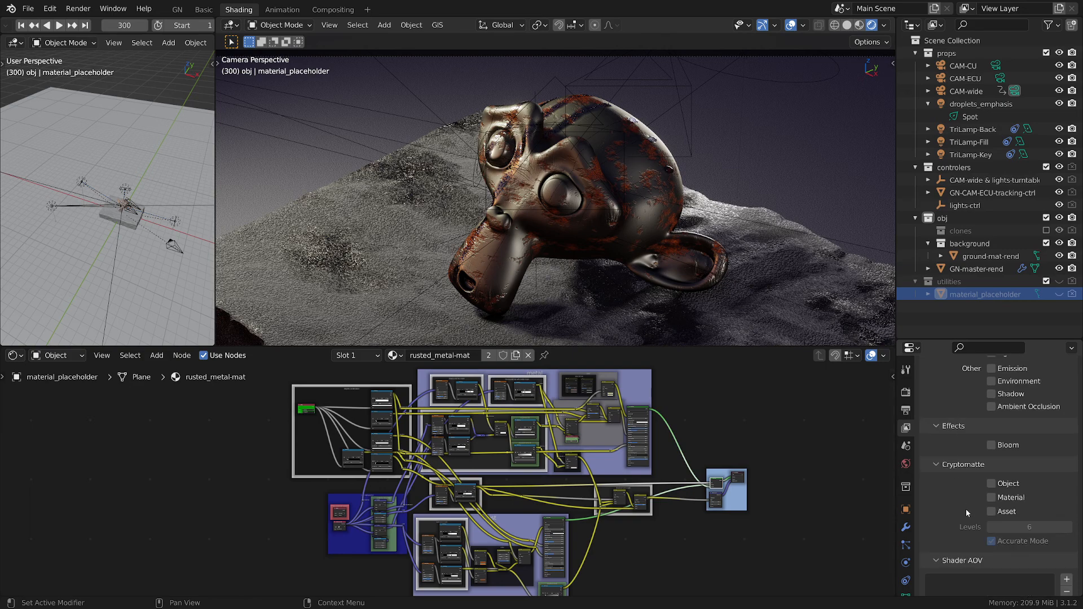
scroll(944, 398, "down", 3)
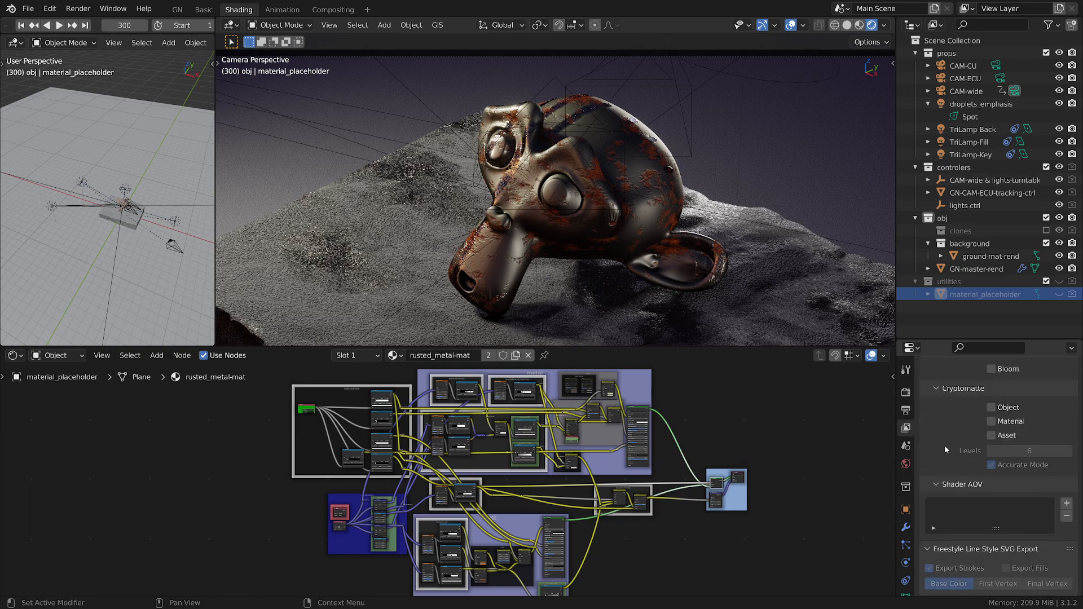
scroll(945, 449, "up", 10)
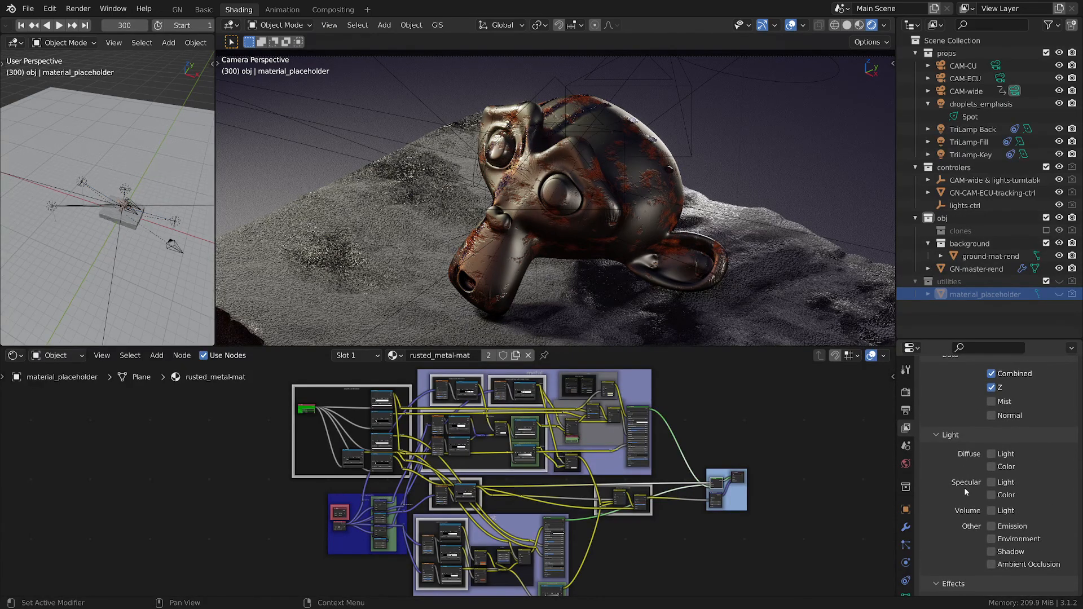
scroll(965, 492, "up", 4)
scroll(964, 457, "up", 3)
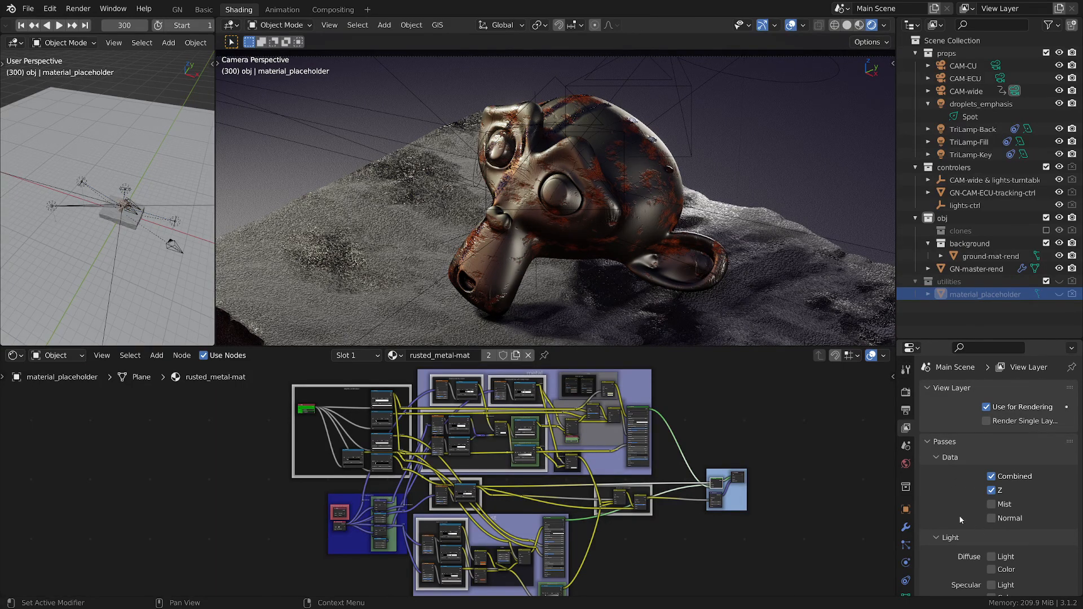
scroll(959, 516, "down", 8)
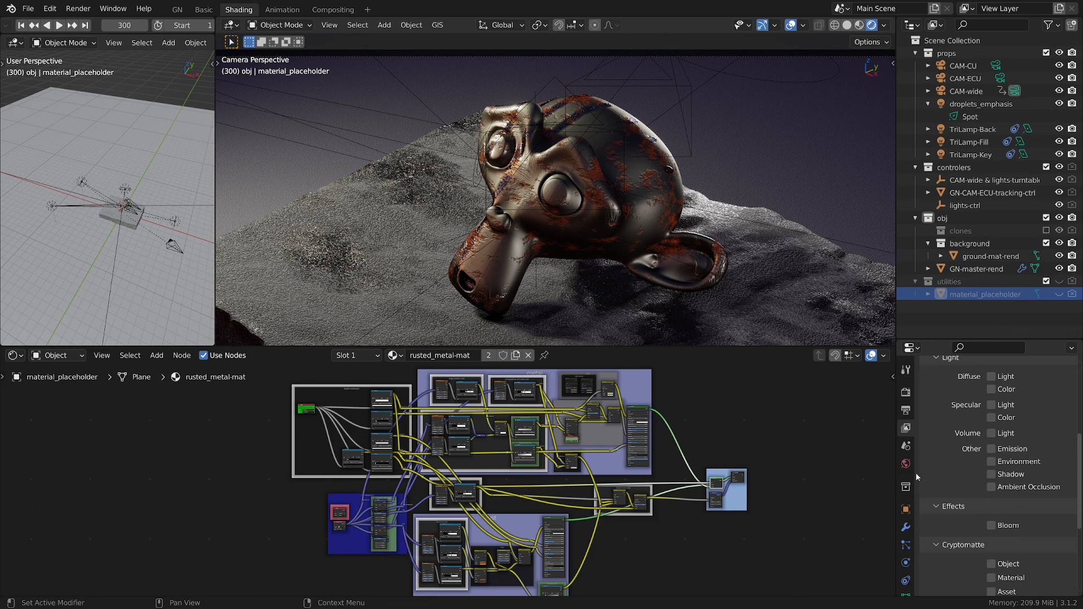
scroll(953, 494, "down", 4)
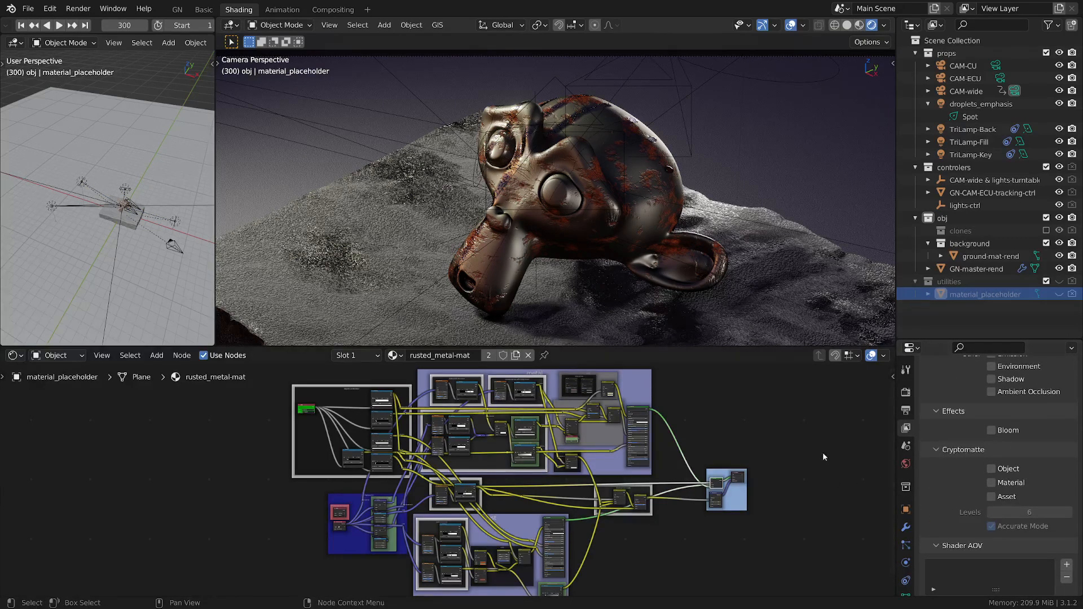
scroll(817, 429, "up", 1)
scroll(811, 421, "down", 1)
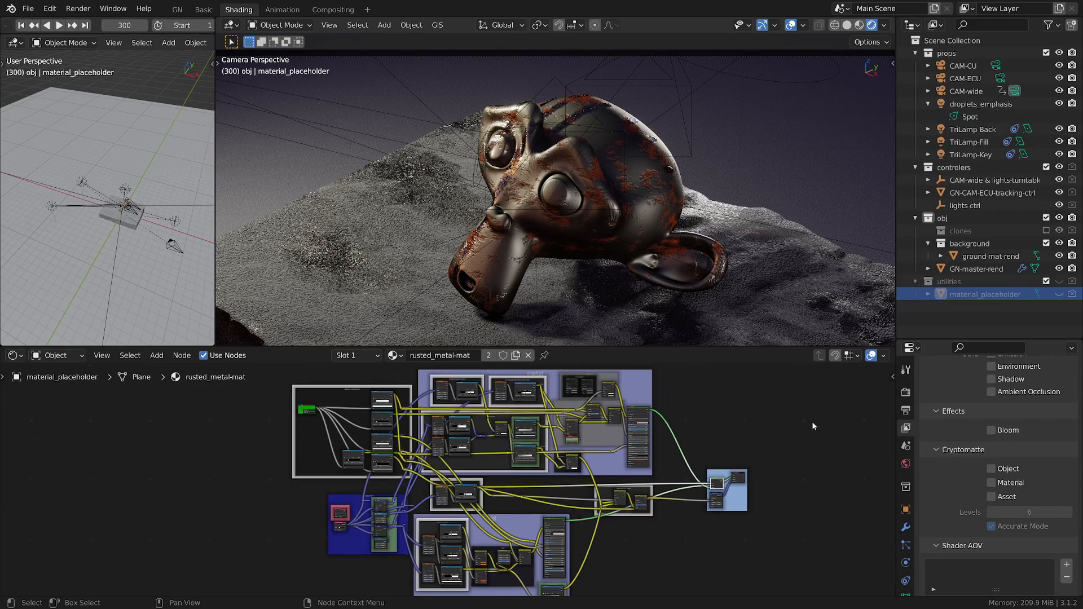